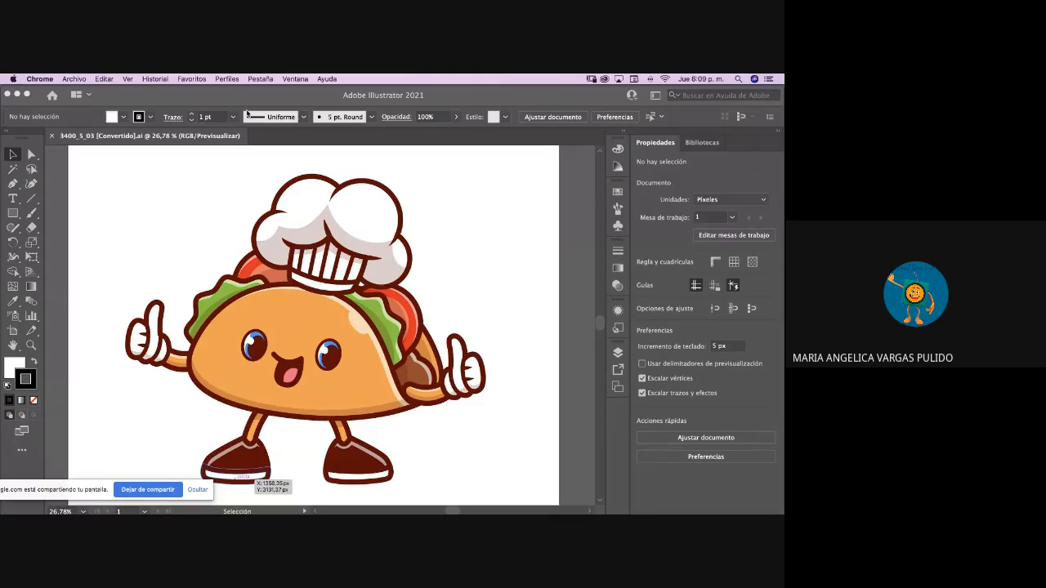
- Display the document's layers and examine the group nested inside Layer 1
left_click(621, 357)
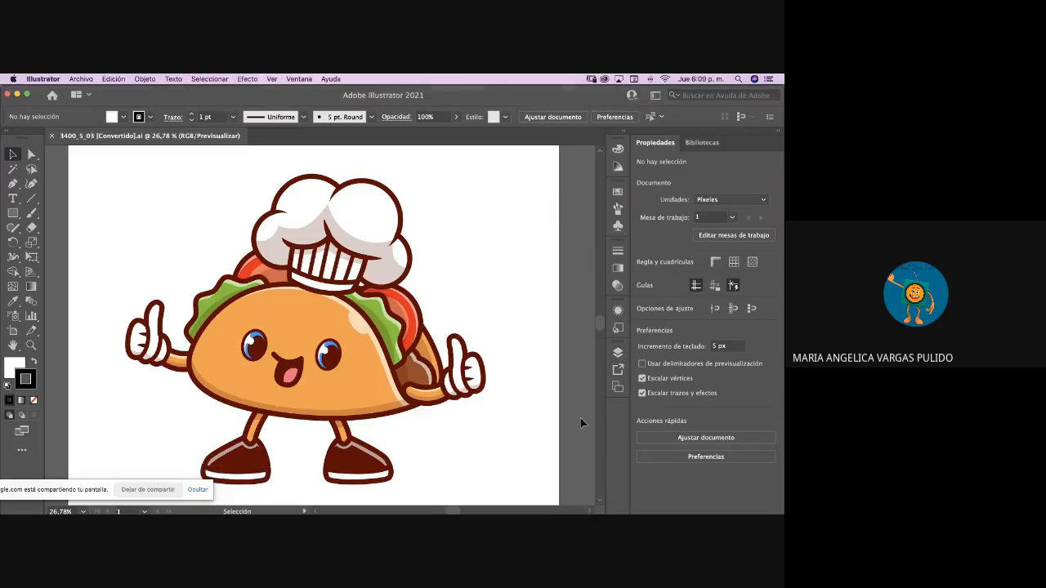
left_click(619, 355)
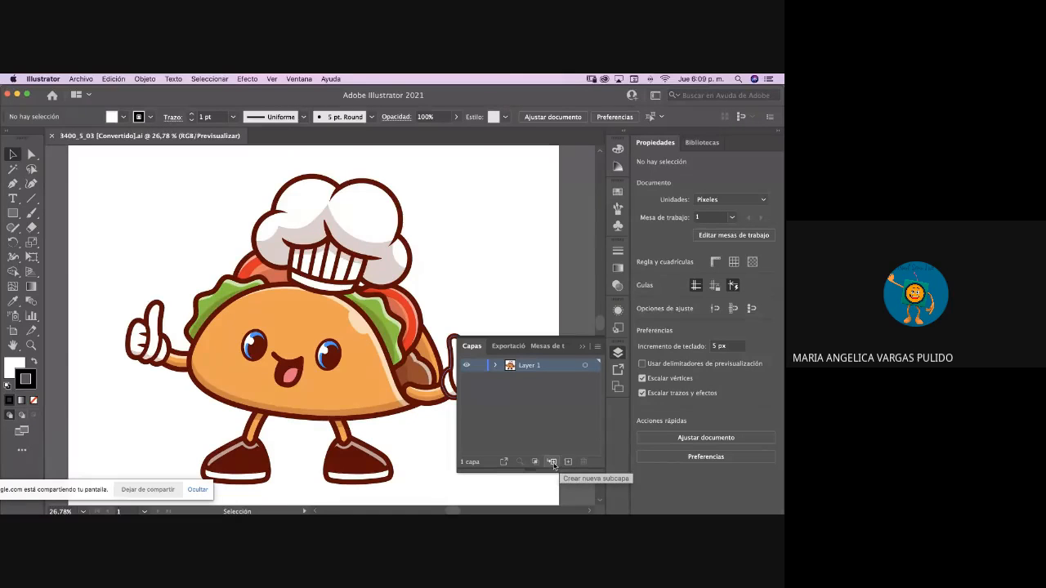
left_click(495, 366)
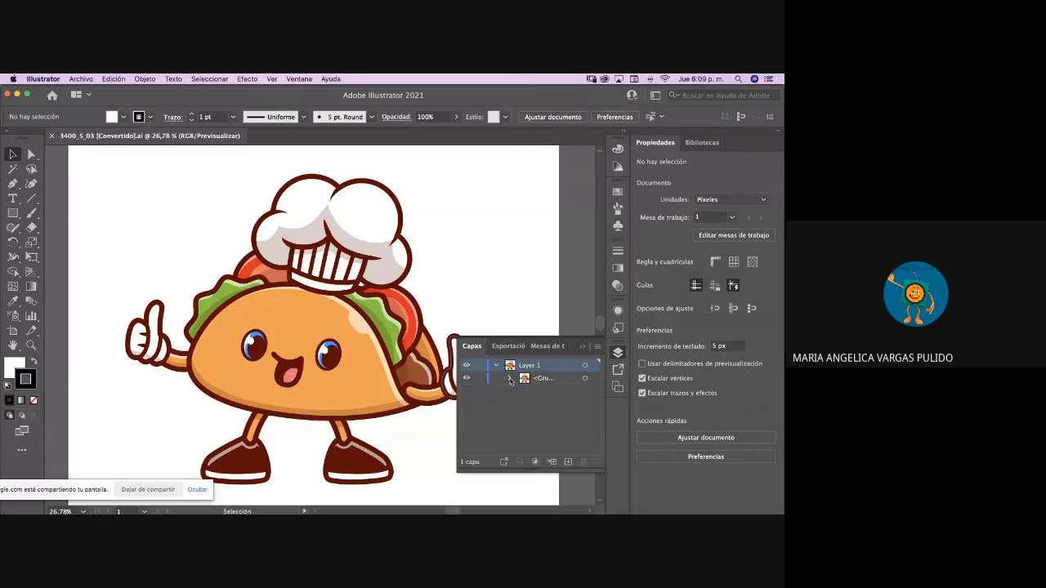
left_click(511, 379)
left_click(510, 379)
left_click(497, 367)
- Rename Layer 1 as Personaje
double_click(530, 366)
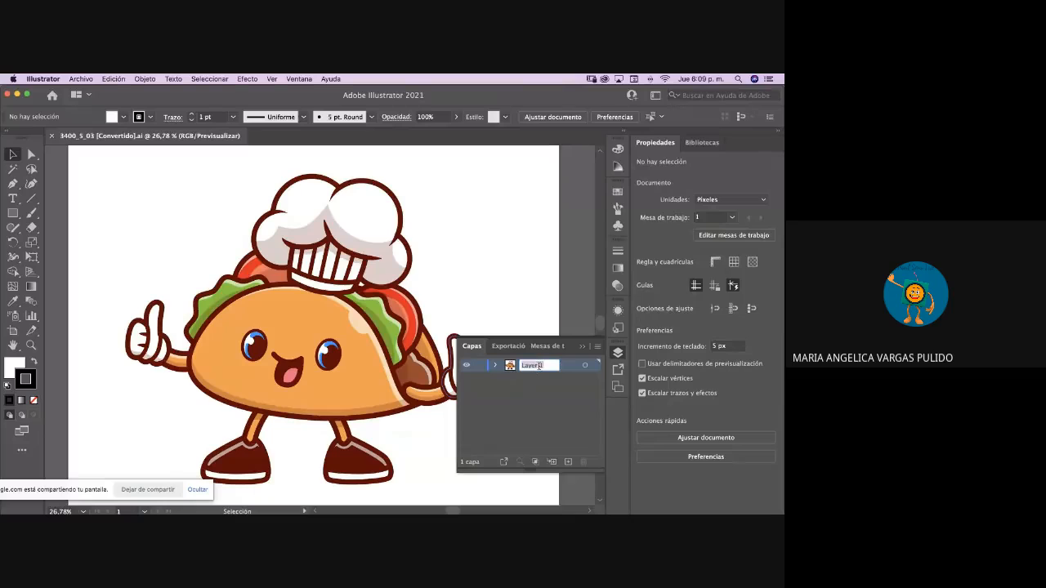
type("Personaje")
key("Return")
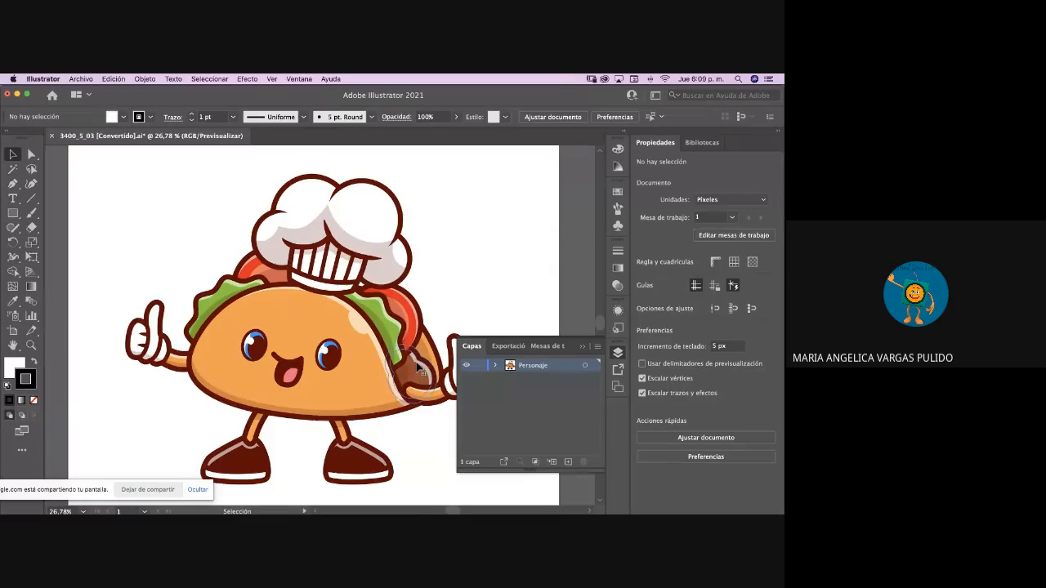
- Change the Personaje layer's identifying color to a custom light green in its layer options
double_click(511, 367)
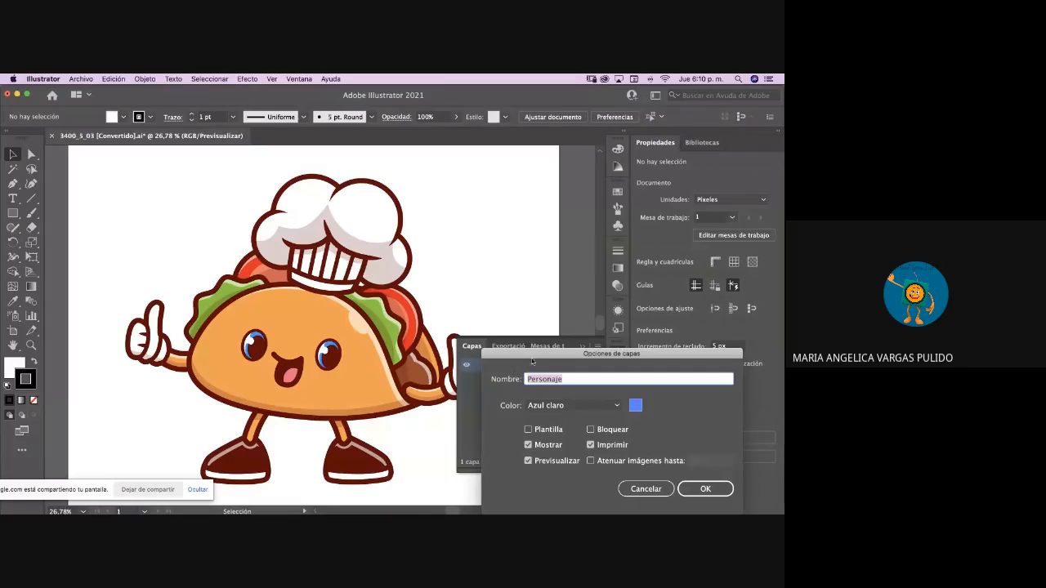
left_click_drag(532, 361, 374, 190)
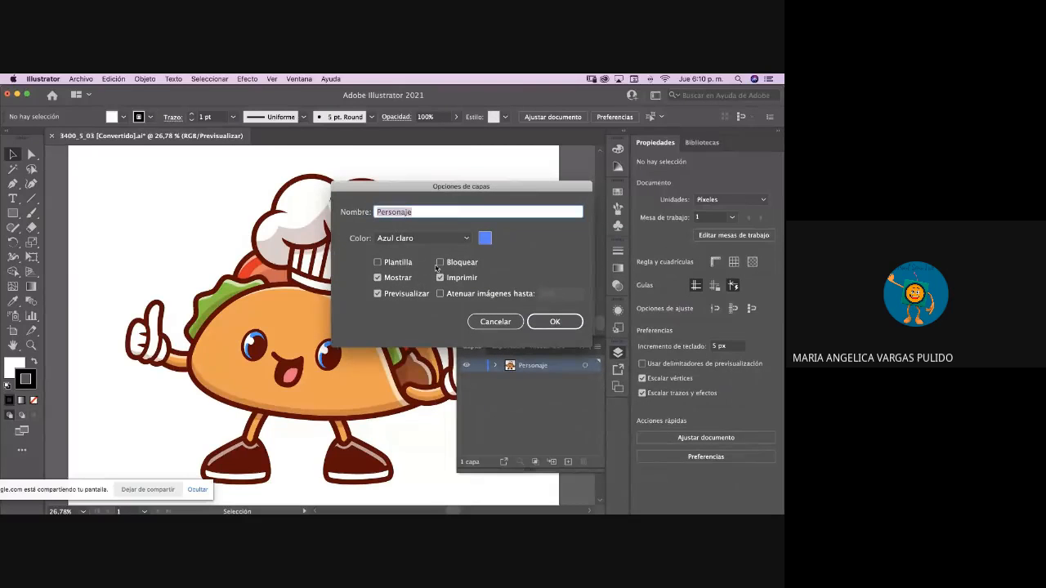
left_click(441, 212)
left_click_drag(416, 211, 379, 212)
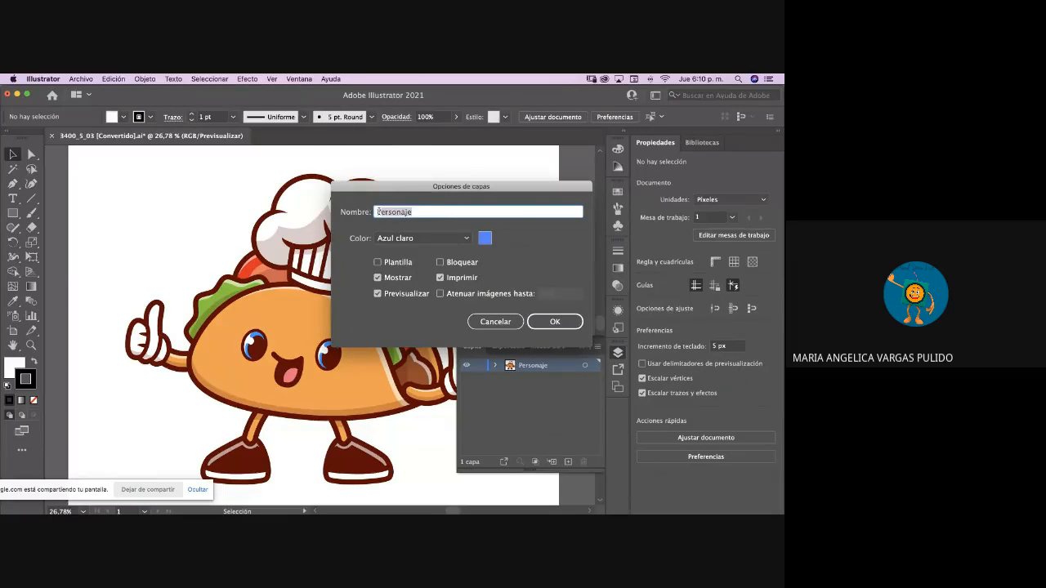
left_click(485, 238)
left_click_drag(434, 298, 419, 260)
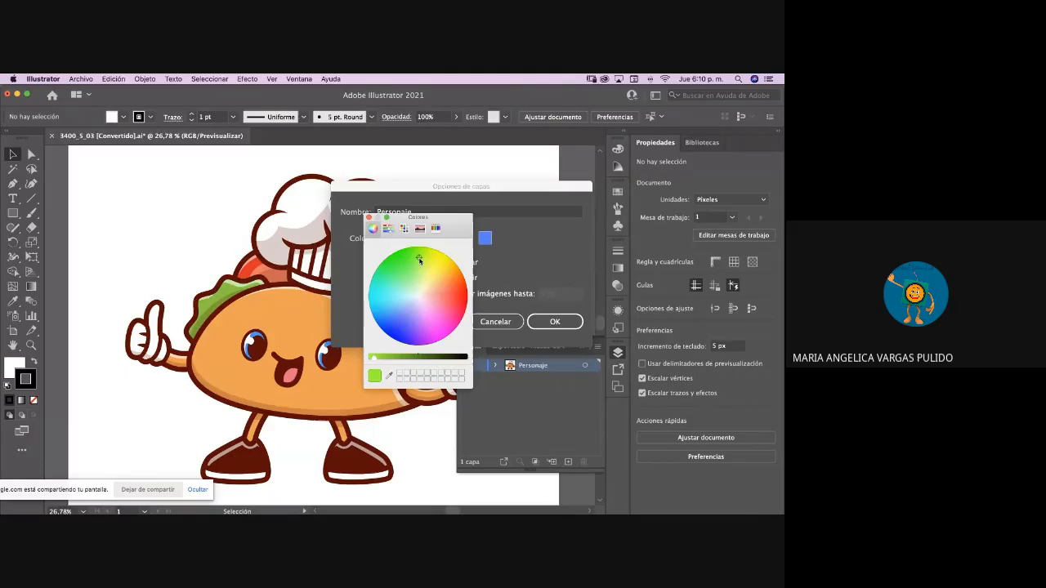
left_click(368, 218)
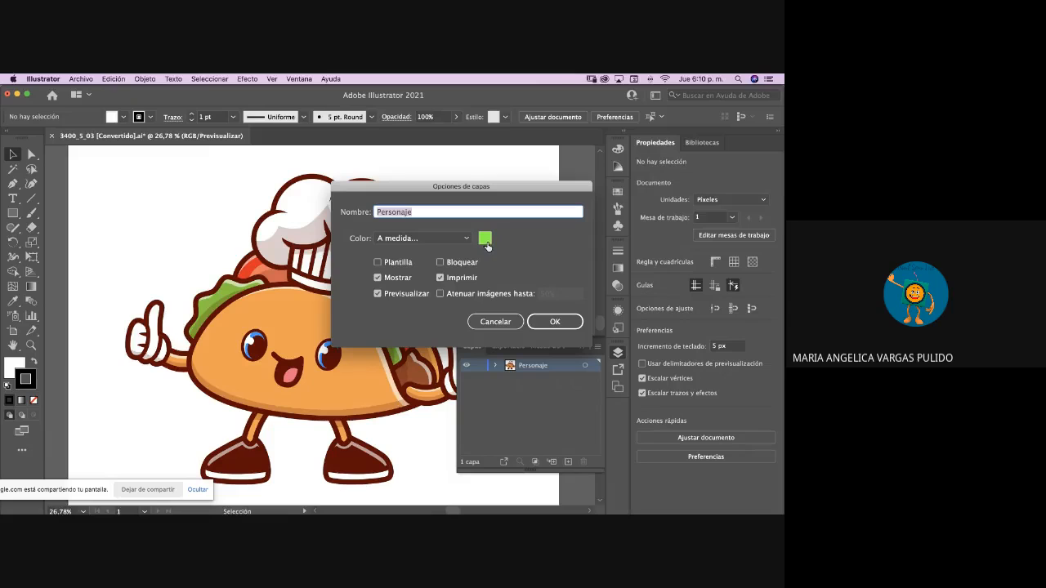
left_click(560, 323)
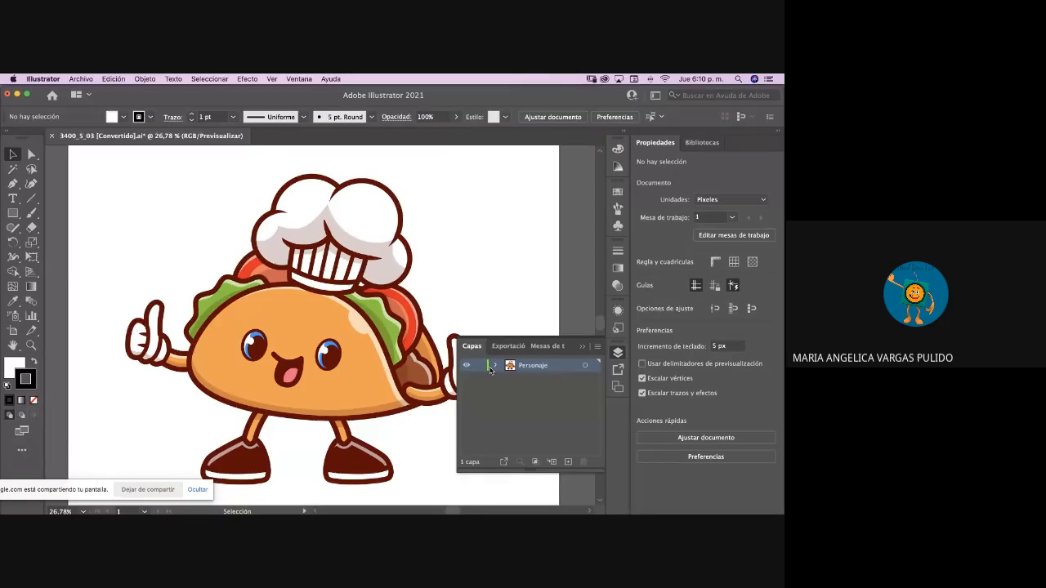
- Select all the artwork to check the layer's outline color, and enter isolation of the character's nested groups
key("super+a")
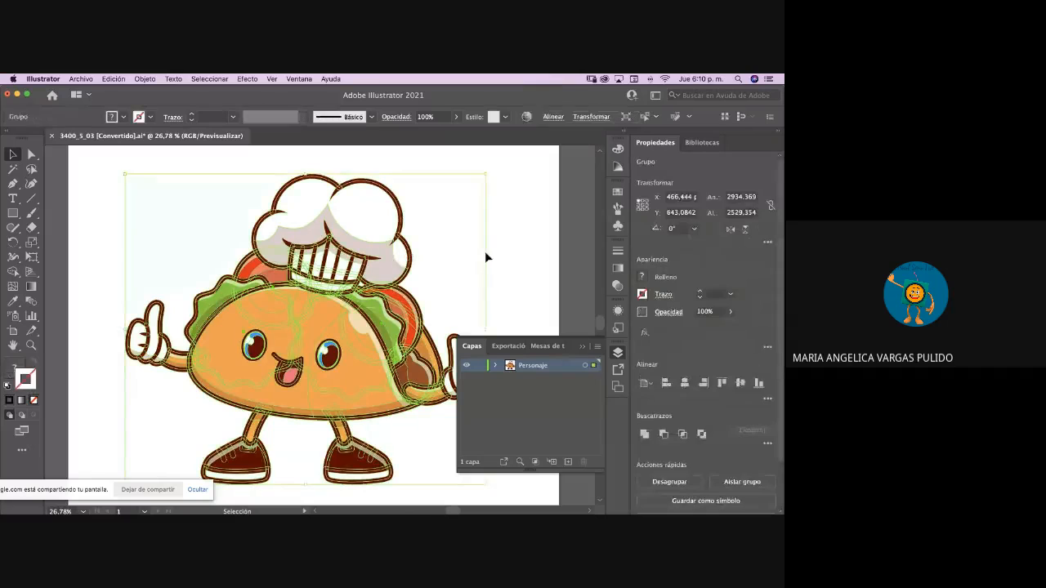
left_click(485, 258)
double_click(398, 252)
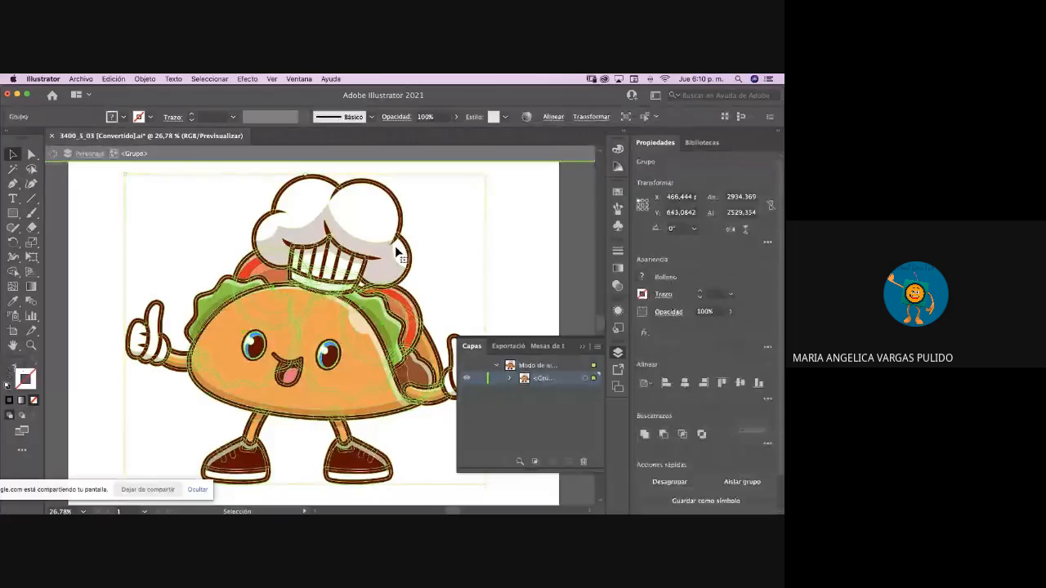
double_click(398, 251)
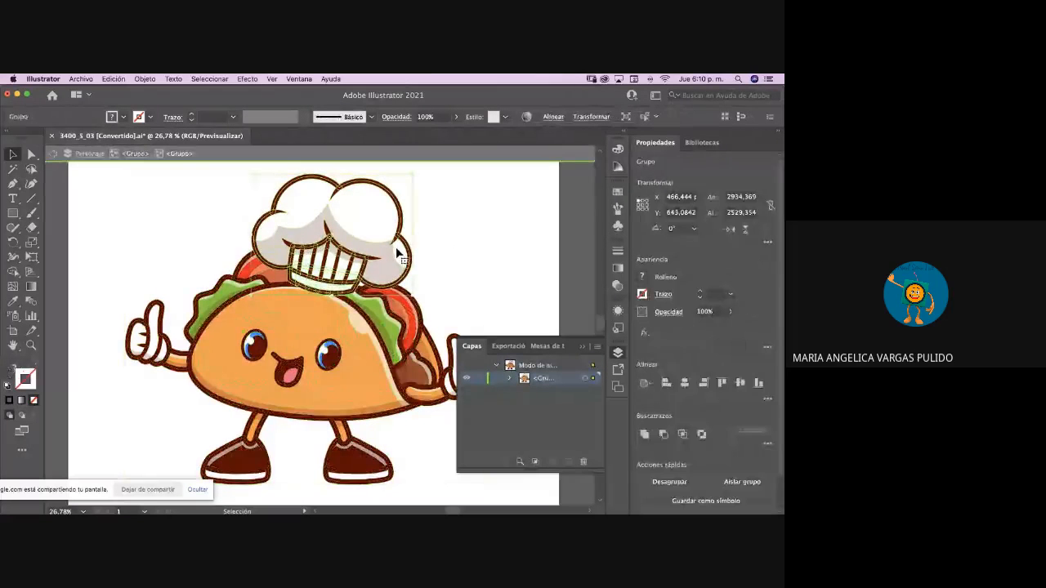
left_click(420, 210)
key("super+a")
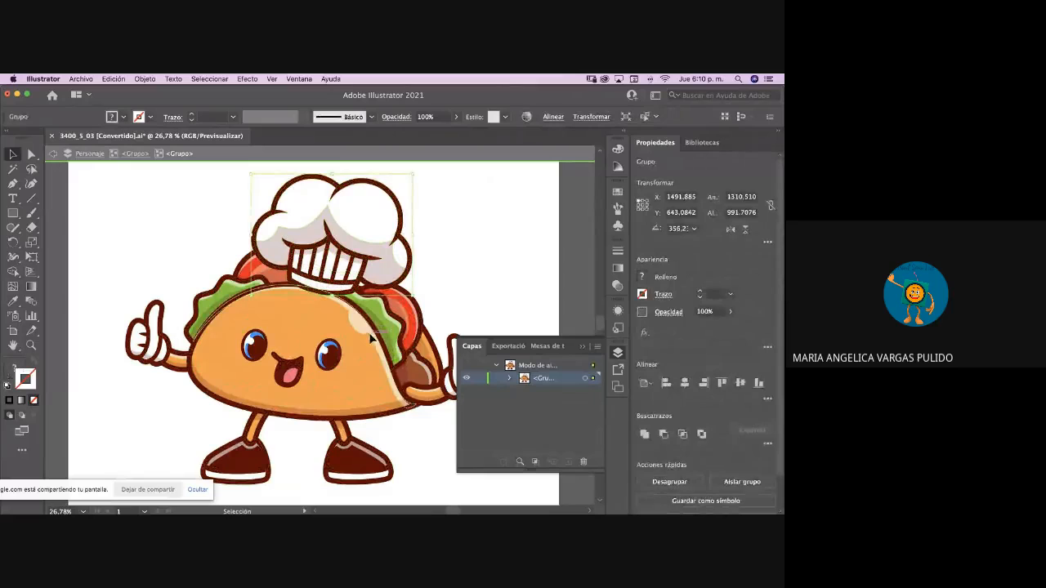
- Select the thumbs-up arm, the lettuce and the whole character group in turn to examine the grouping, and put the layer list away
left_click(163, 339)
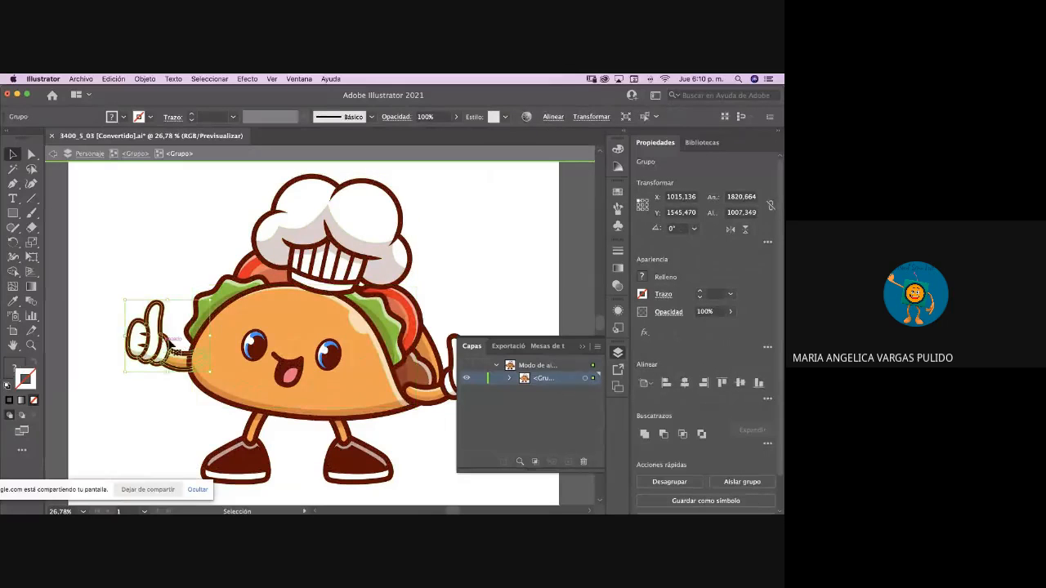
left_click(234, 290)
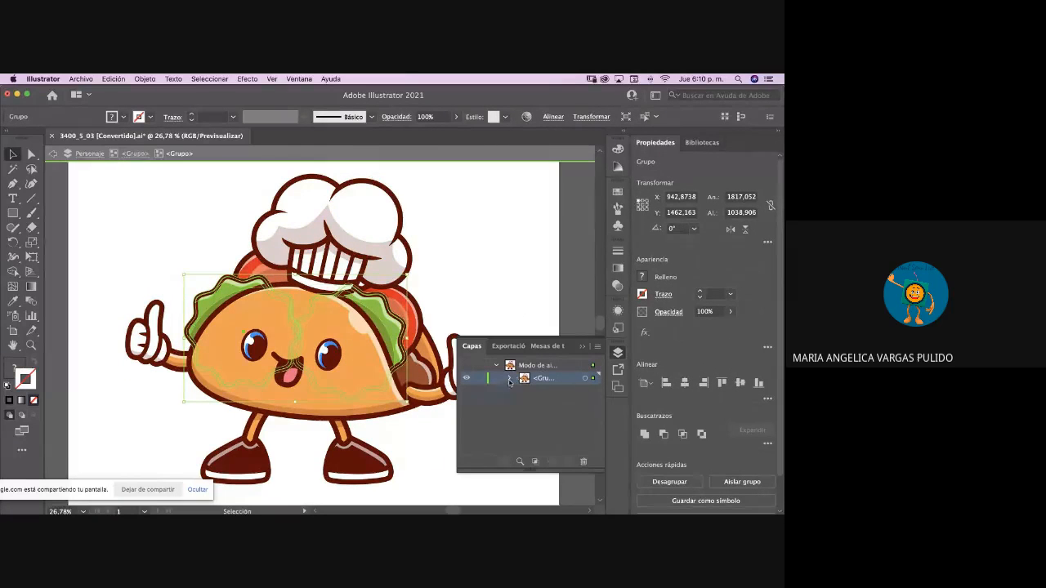
left_click(584, 378)
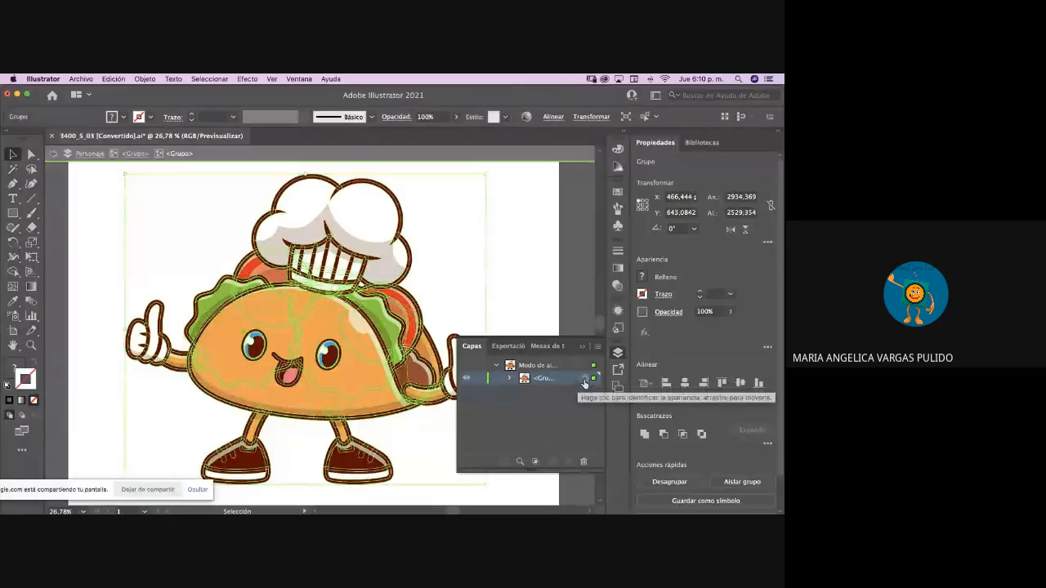
left_click(545, 394)
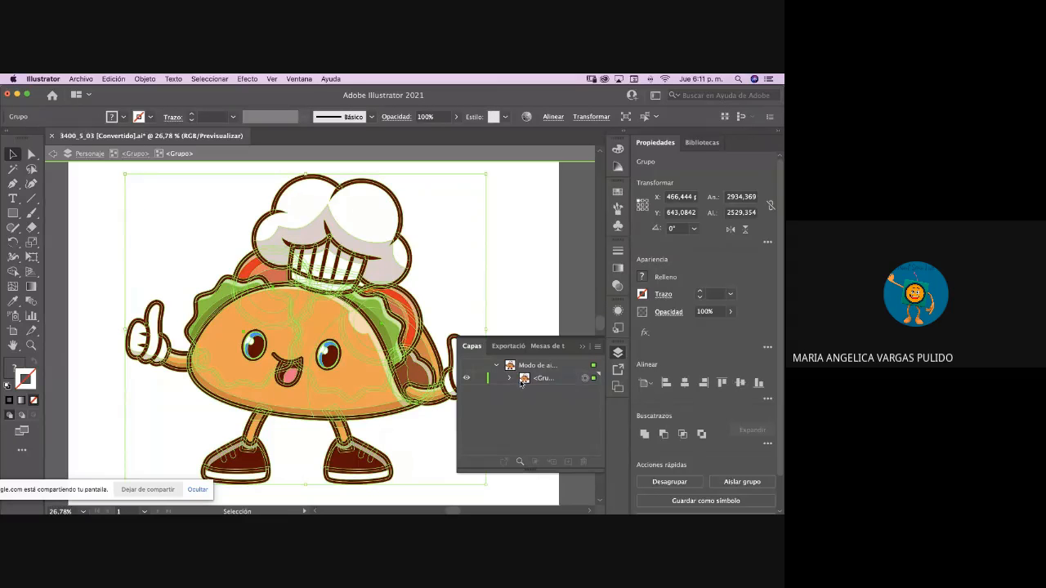
left_click(583, 346)
left_click(536, 351)
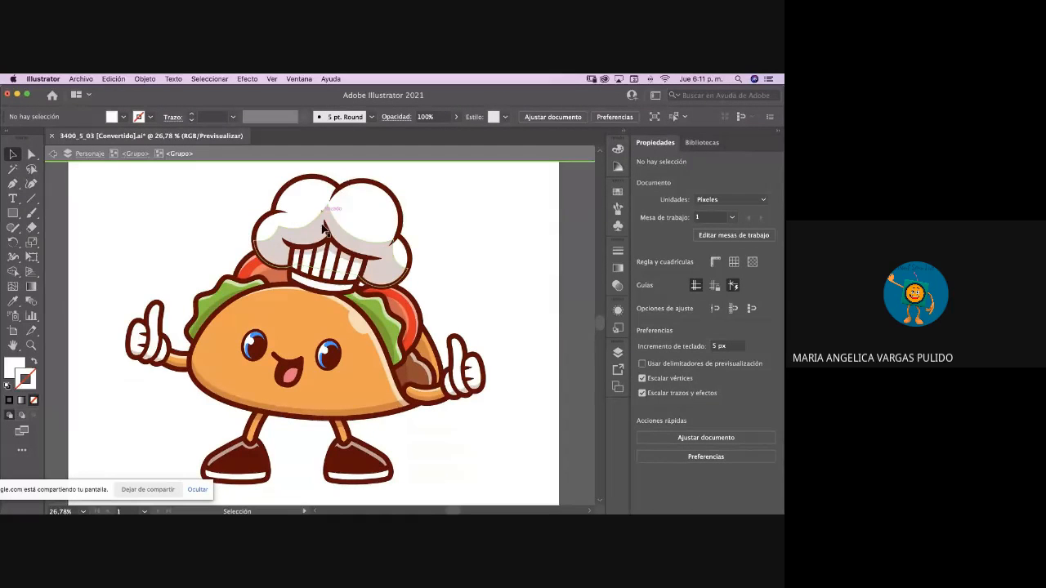
- Display the Color panel and review the list of other available panels
left_click(300, 79)
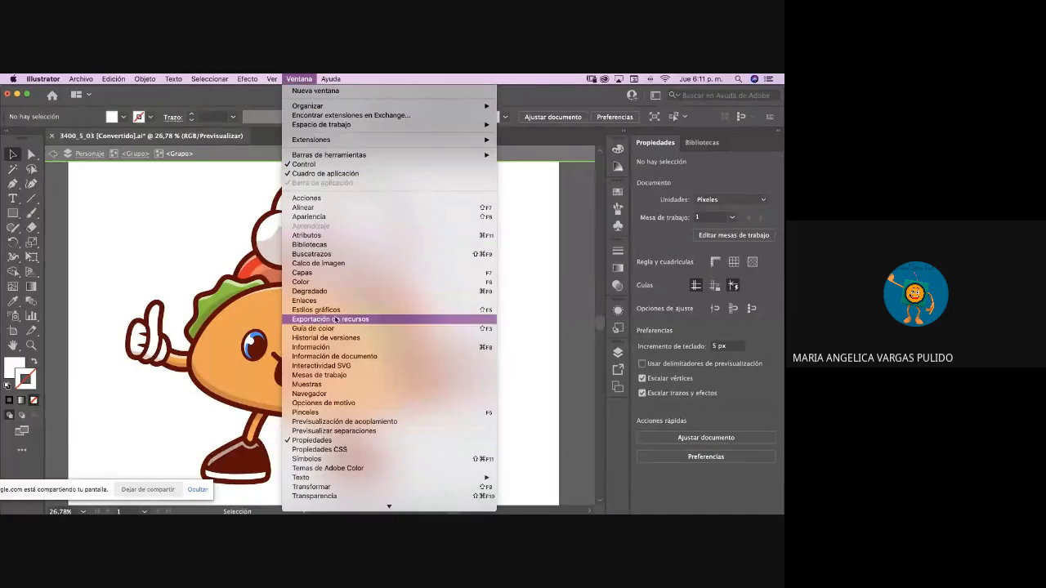
left_click(338, 284)
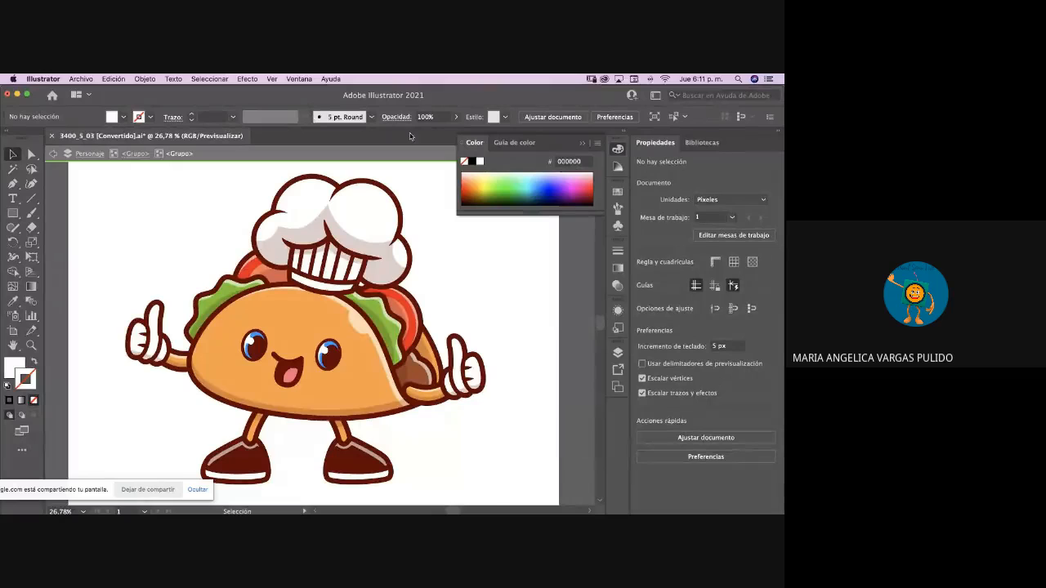
left_click(304, 80)
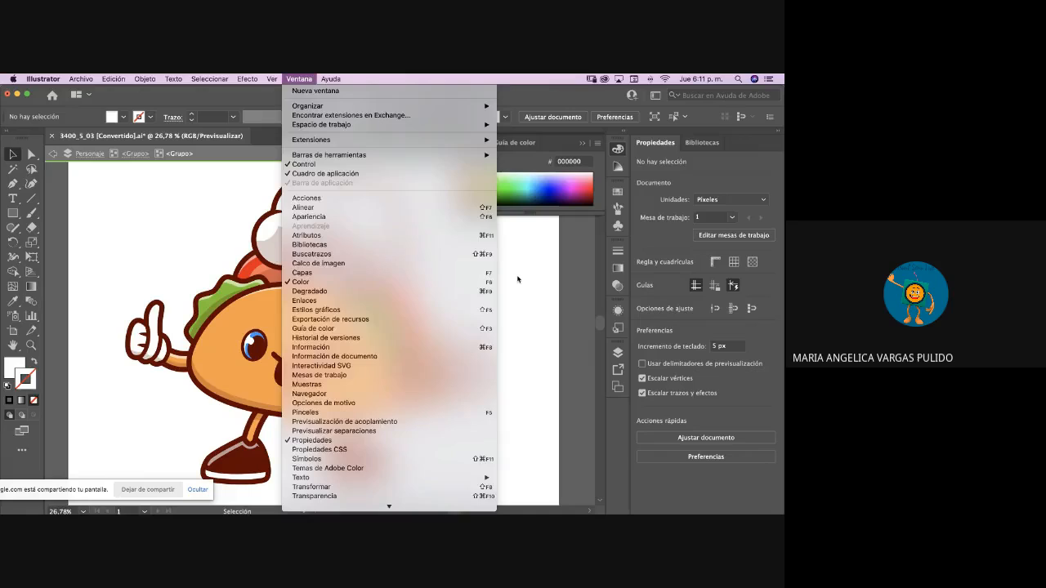
left_click(517, 279)
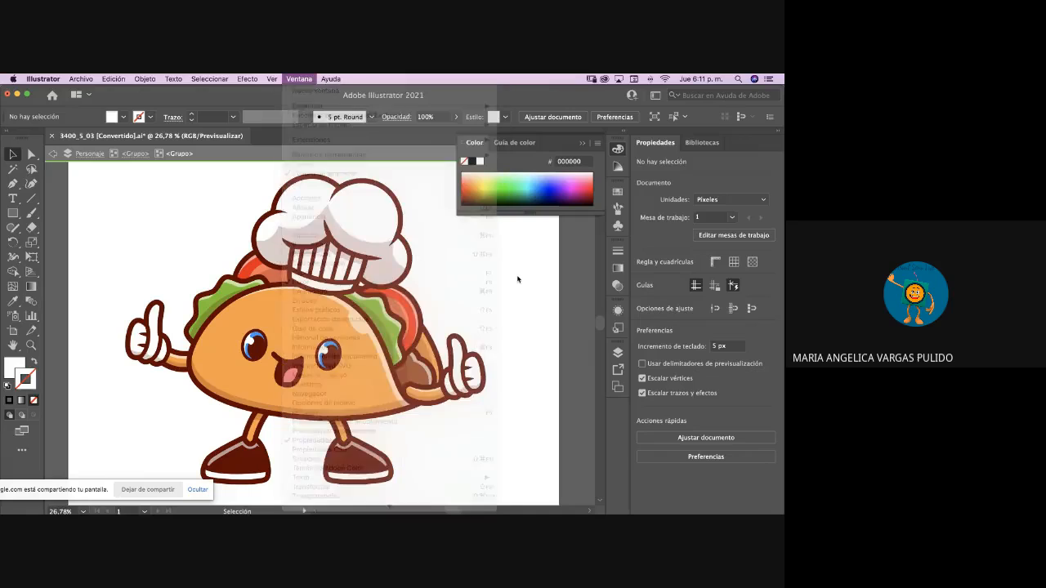
- Review the available workspace layouts
left_click(299, 79)
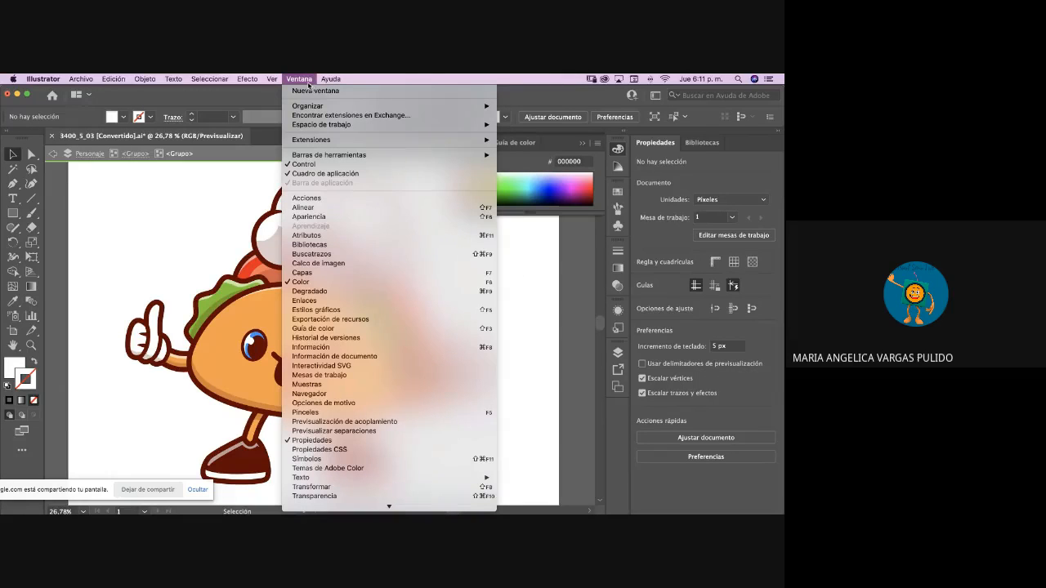
mouse_move(317, 107)
mouse_move(478, 127)
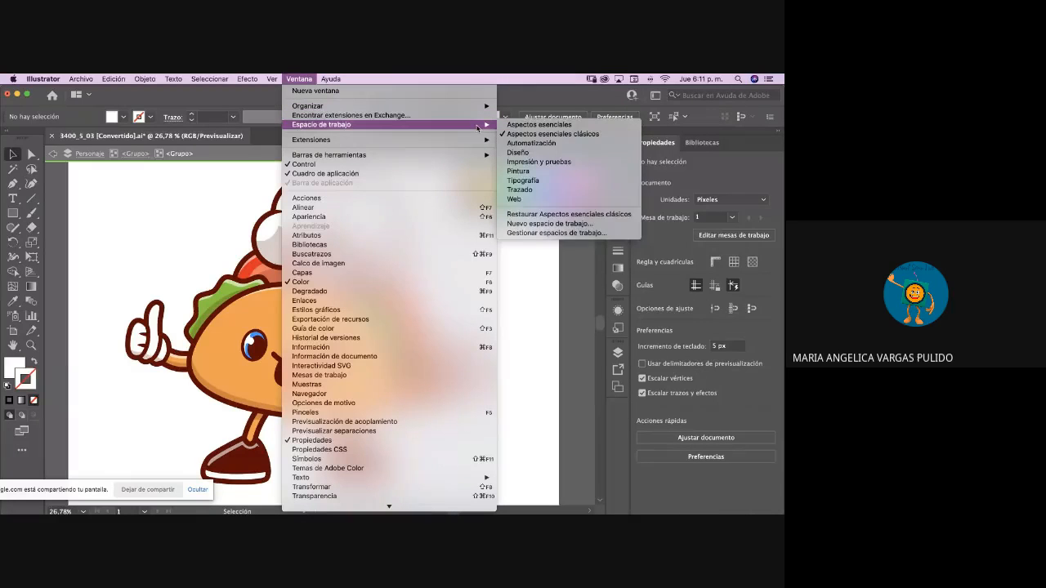
left_click(552, 144)
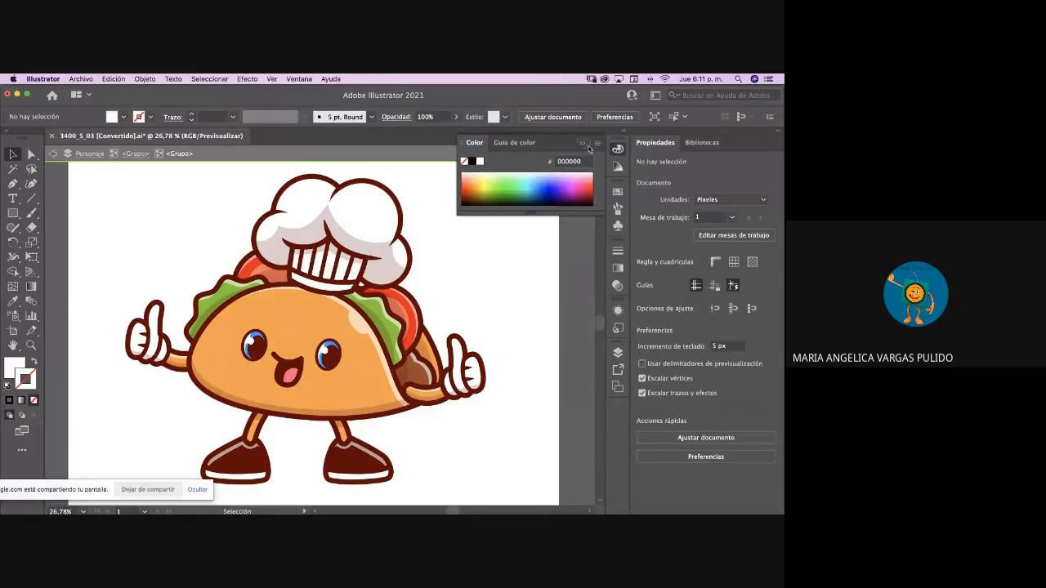
- Hide the Color panel and show it again
left_click(616, 148)
left_click(617, 149)
left_click(299, 80)
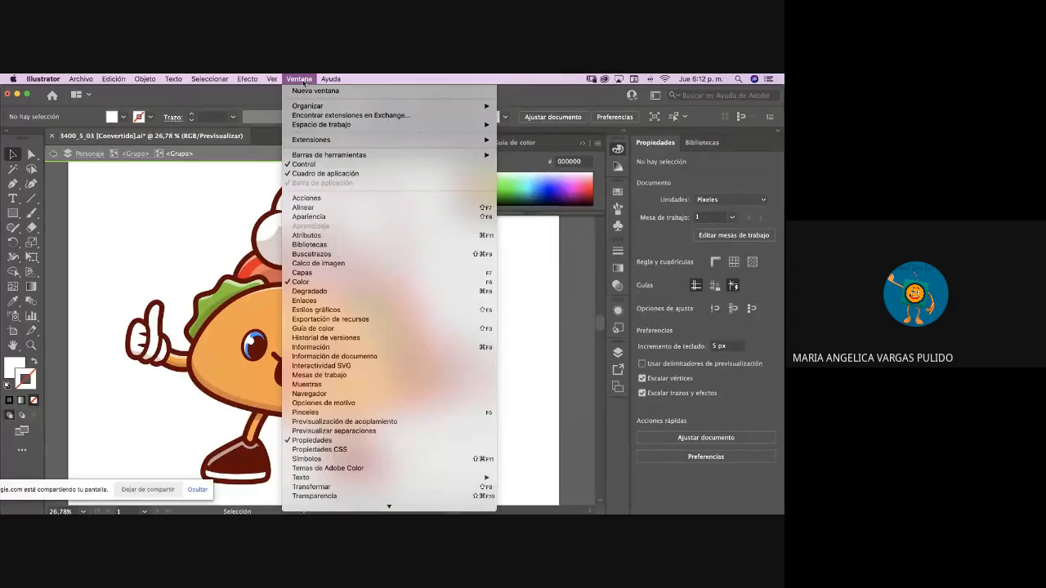
left_click(316, 283)
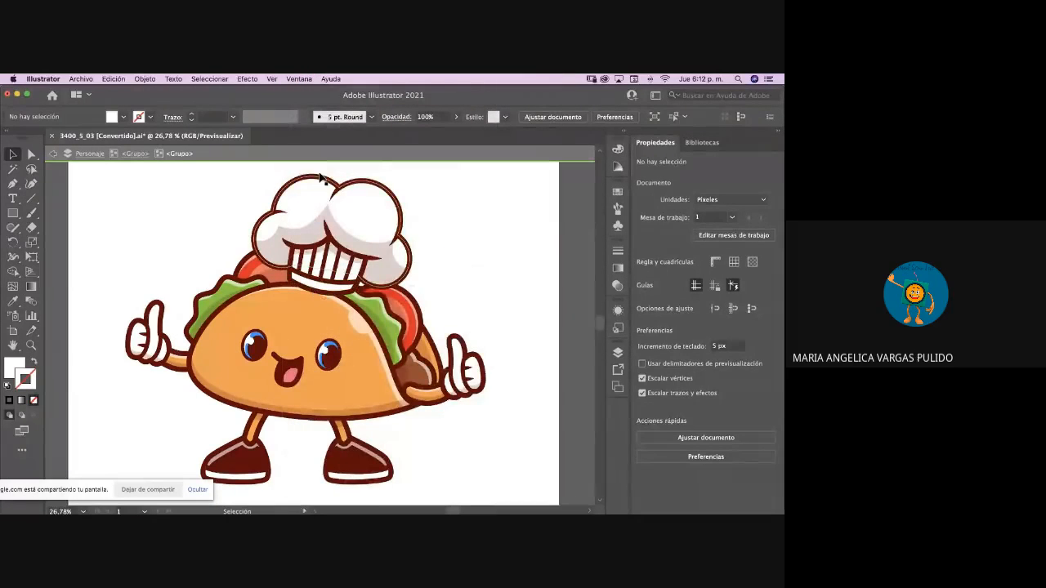
left_click(617, 149)
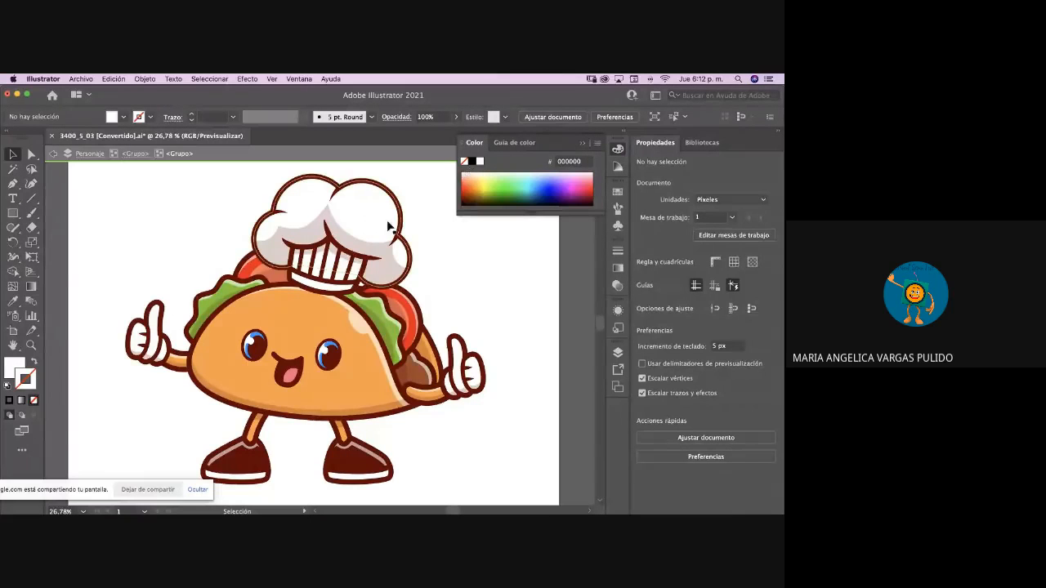
- Isolate the puffy upper part of the chef's hat within its nested groups, and leave isolation
left_click(361, 239)
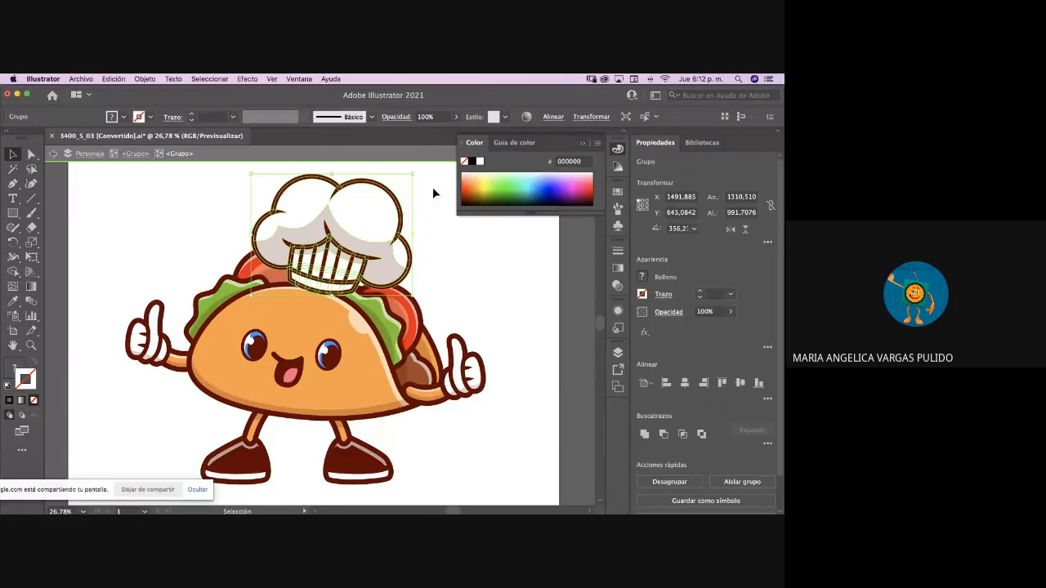
double_click(383, 229)
left_click(382, 229)
double_click(426, 229)
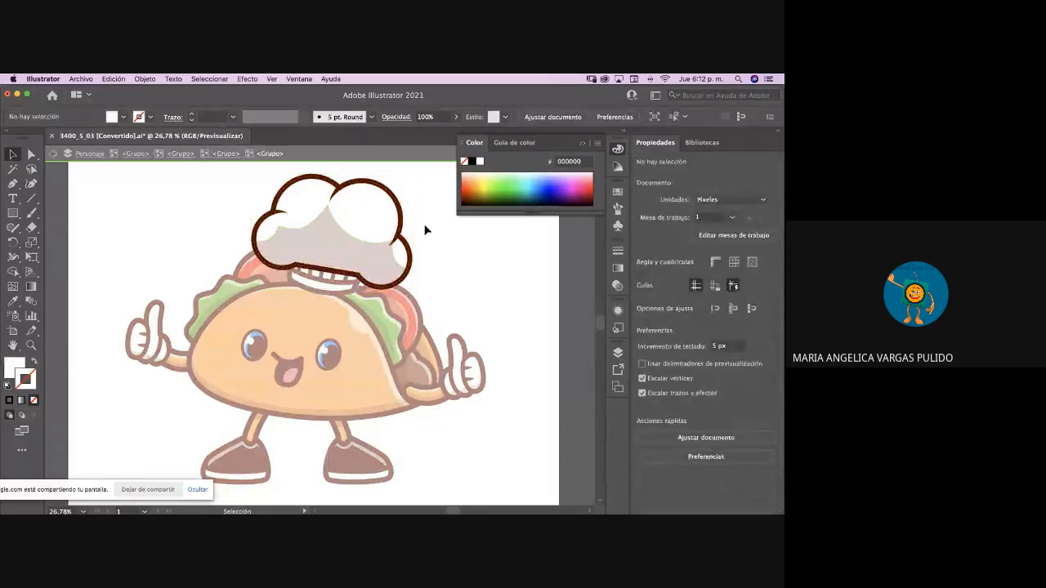
- Isolate the chef's hat group inside the taco character
left_click(350, 230)
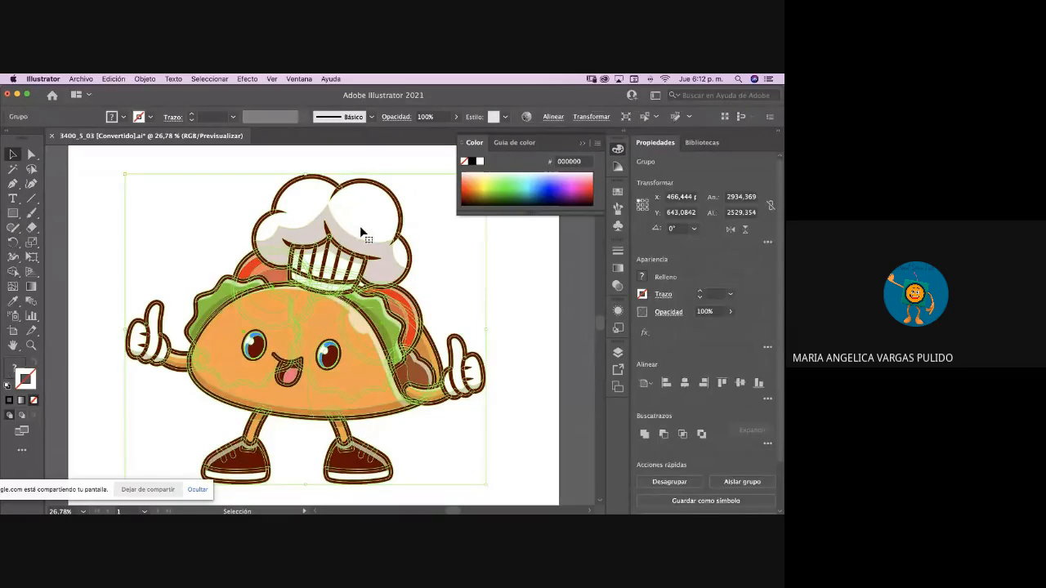
double_click(360, 231)
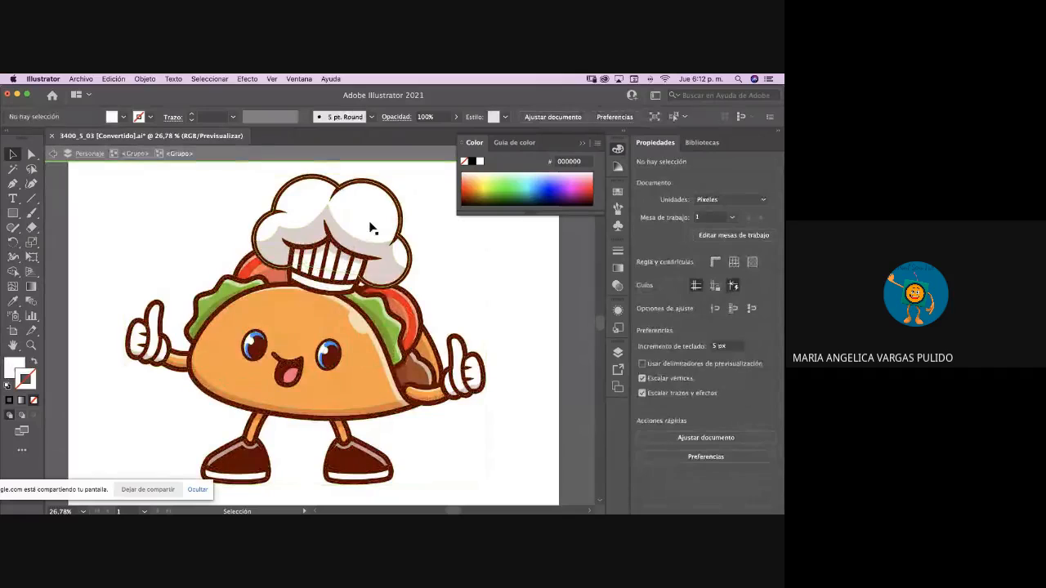
left_click(369, 227)
double_click(369, 221)
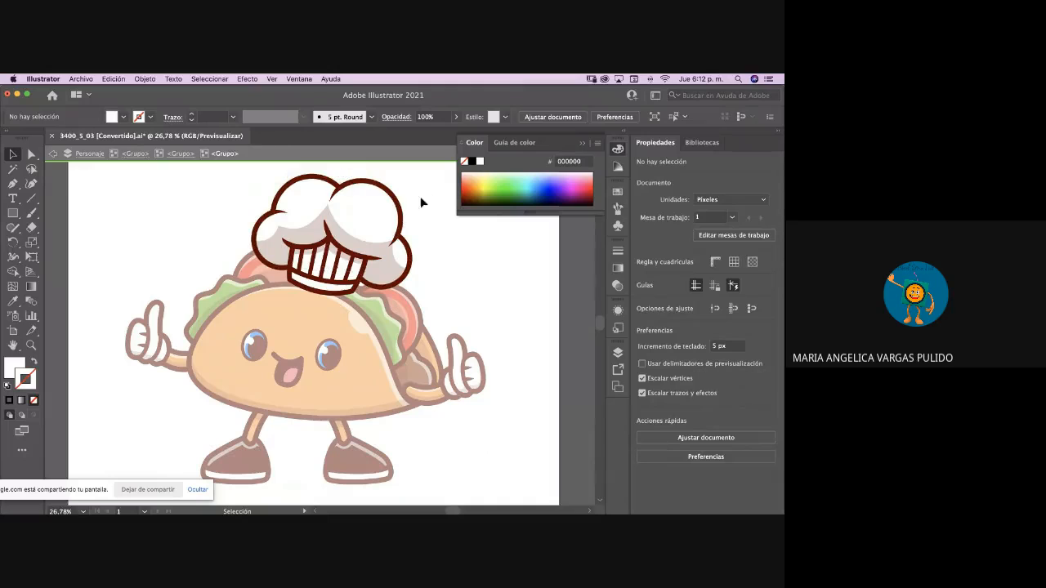
- Isolate the puffy top of the chef's hat down through its nested groups and select its white base shape
left_click(384, 204)
double_click(383, 204)
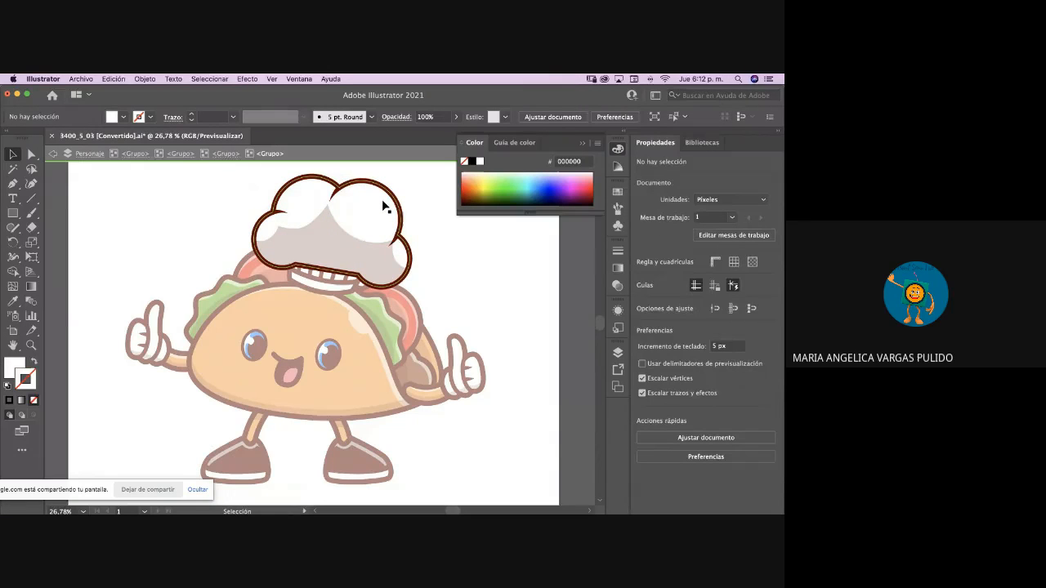
double_click(381, 199)
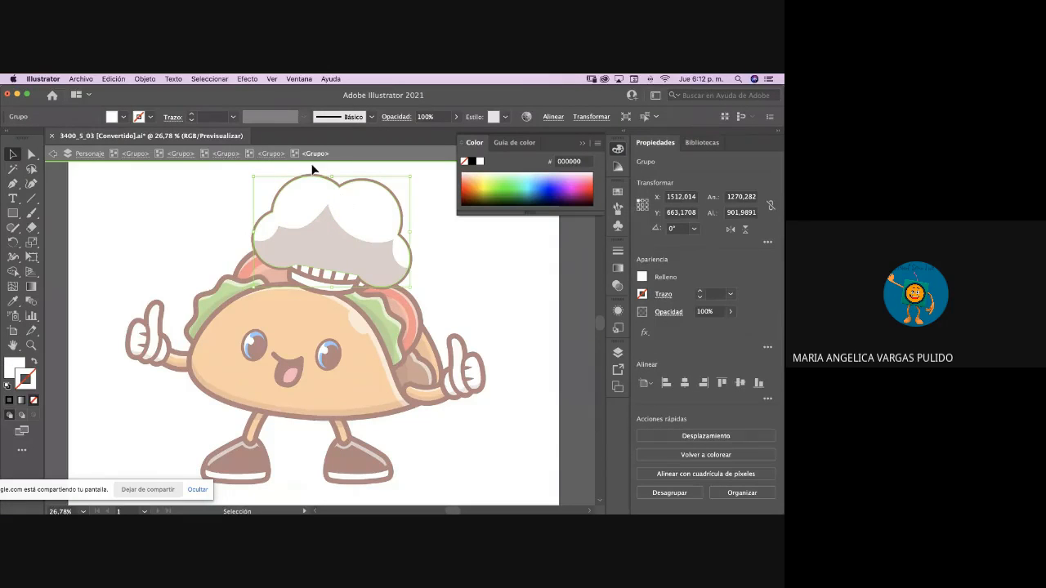
double_click(362, 205)
left_click(375, 204)
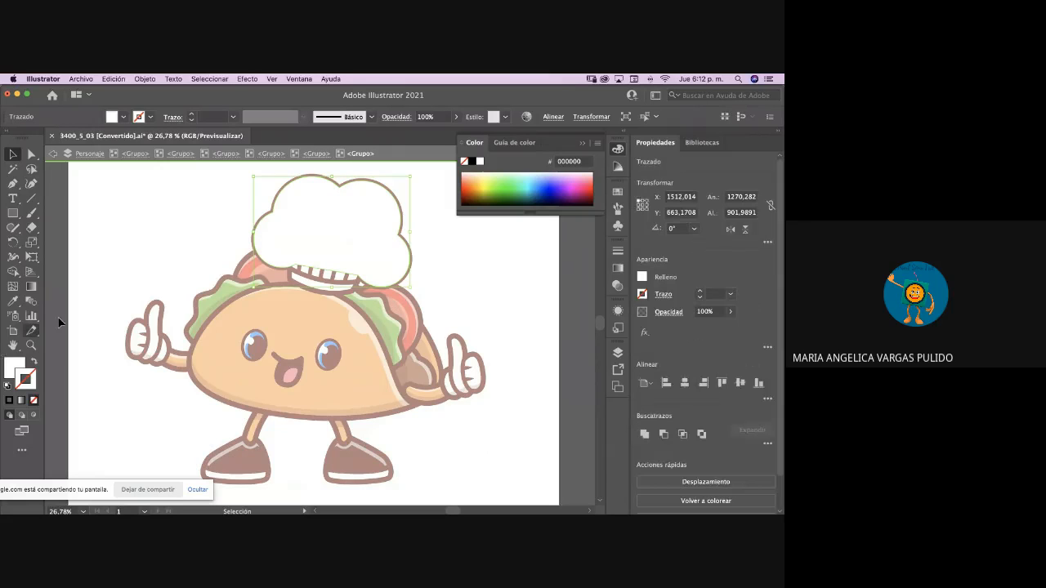
- Fill the hat's base shape with bright green (8eff36) by swapping its fill and stroke, leave isolation, and collapse the Color panel
left_click(497, 180)
left_click_drag(494, 178, 507, 180)
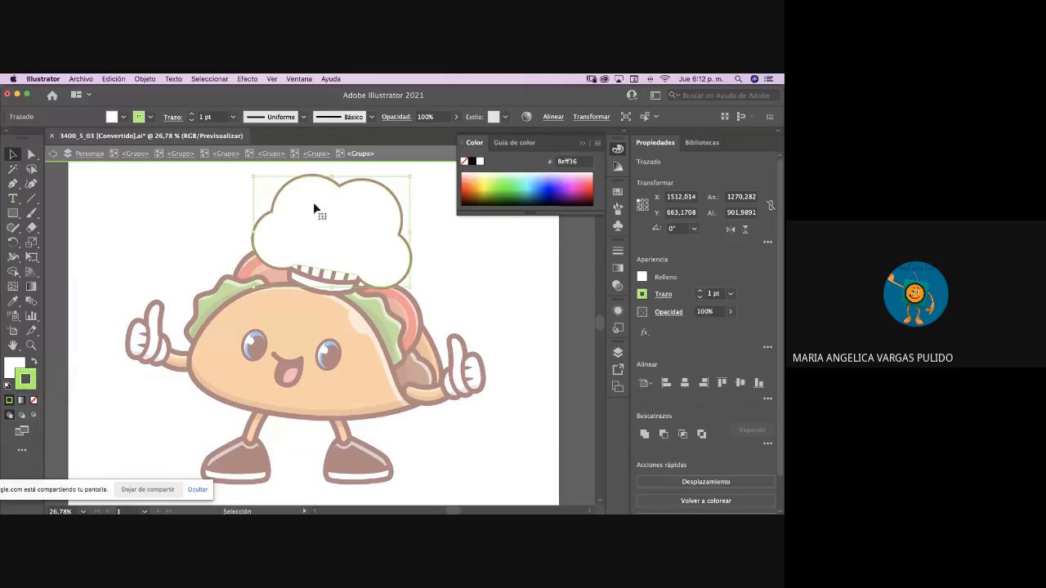
left_click(33, 364)
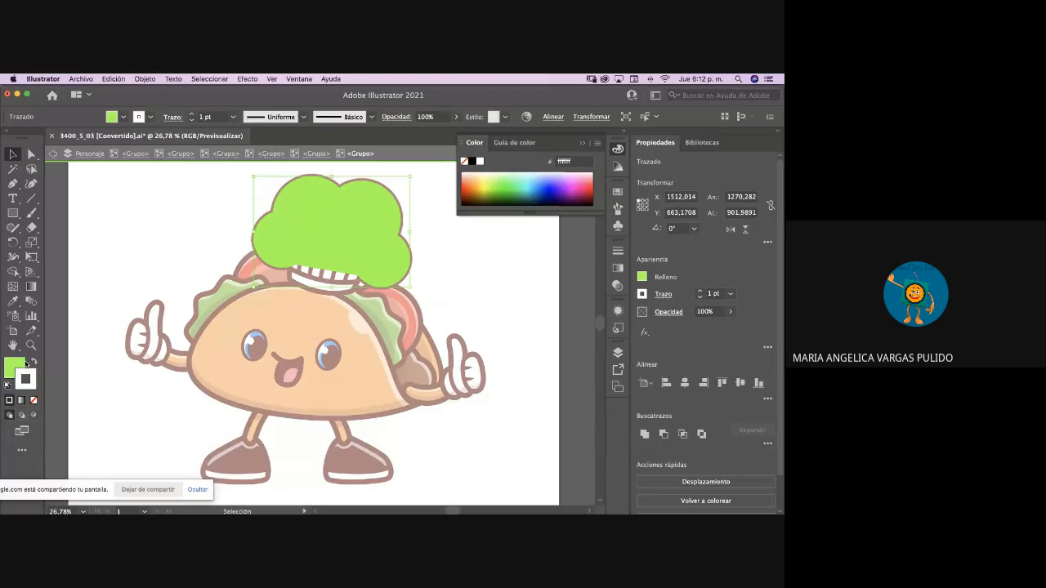
left_click(34, 364)
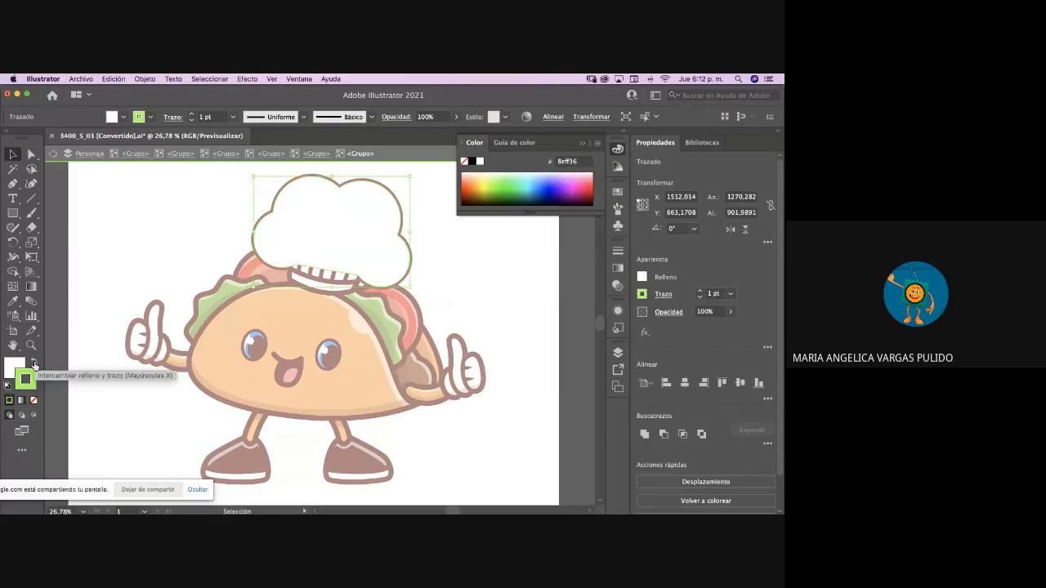
left_click(34, 365)
left_click(458, 235)
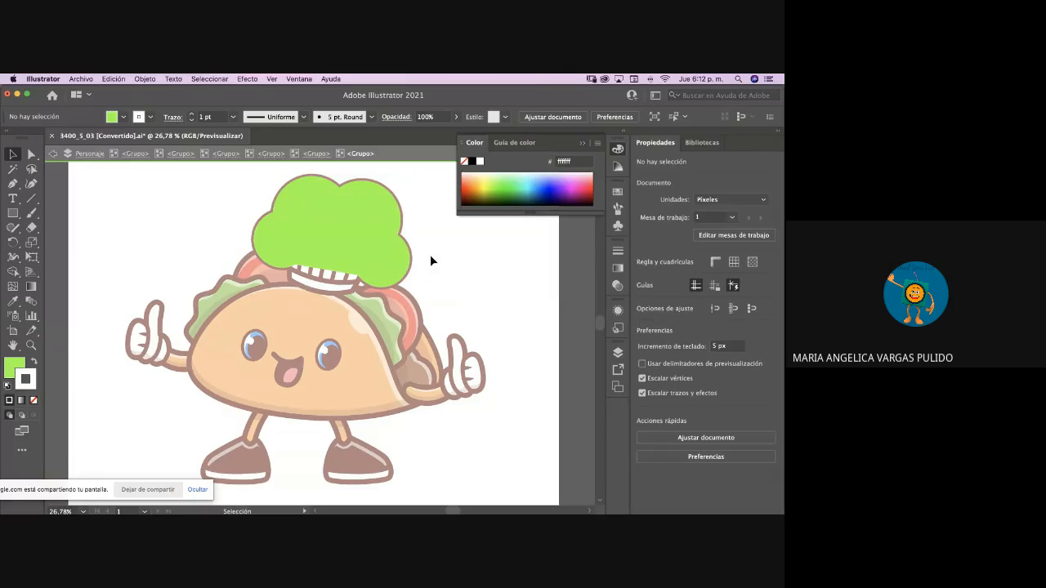
double_click(433, 237)
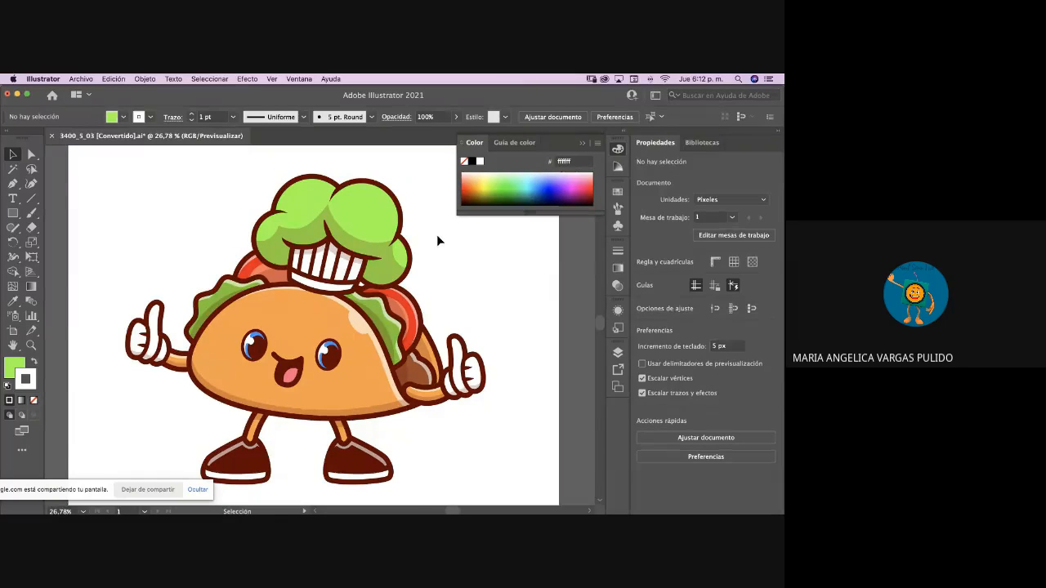
left_click(586, 144)
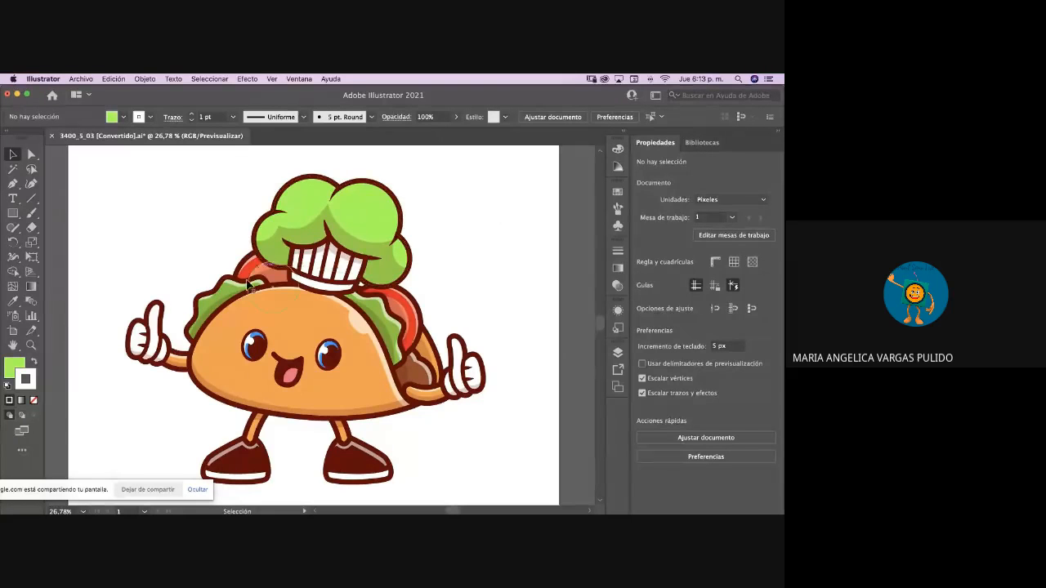
- Isolate the hat's puffy top through its nested groups again and select the inner group of green shapes
left_click(324, 198)
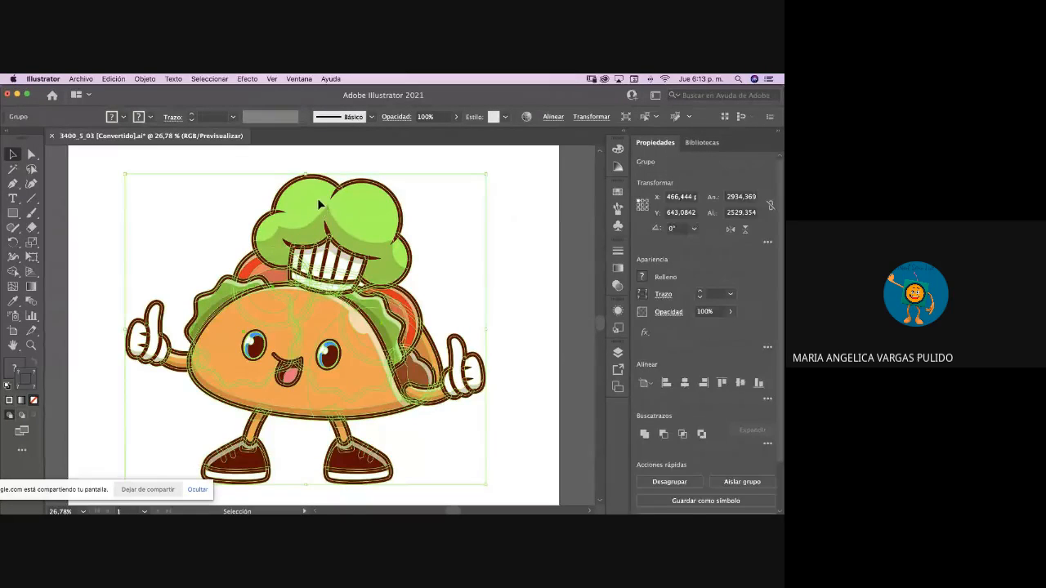
double_click(318, 202)
left_click(317, 199)
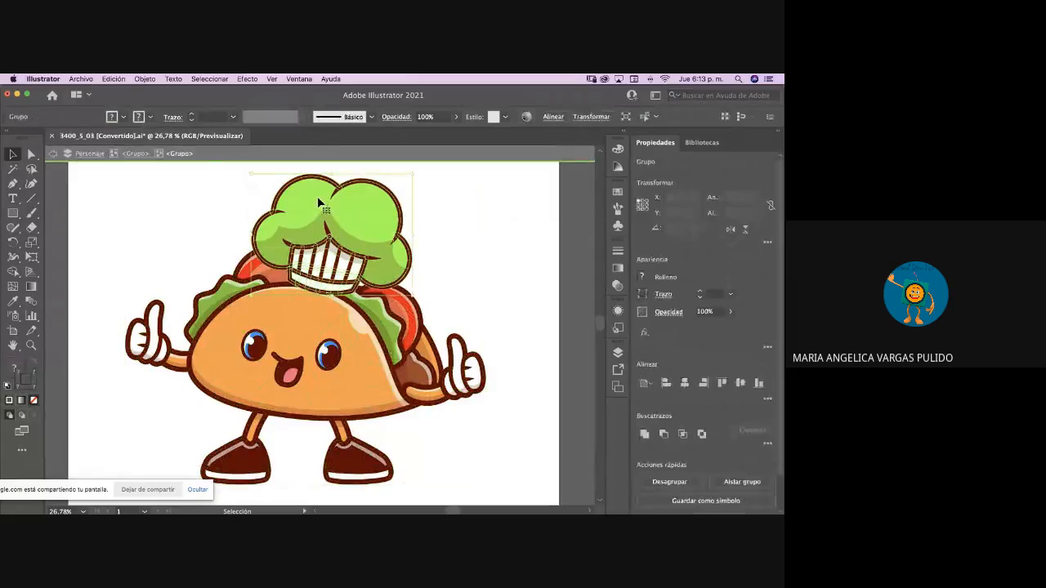
double_click(317, 199)
double_click(316, 196)
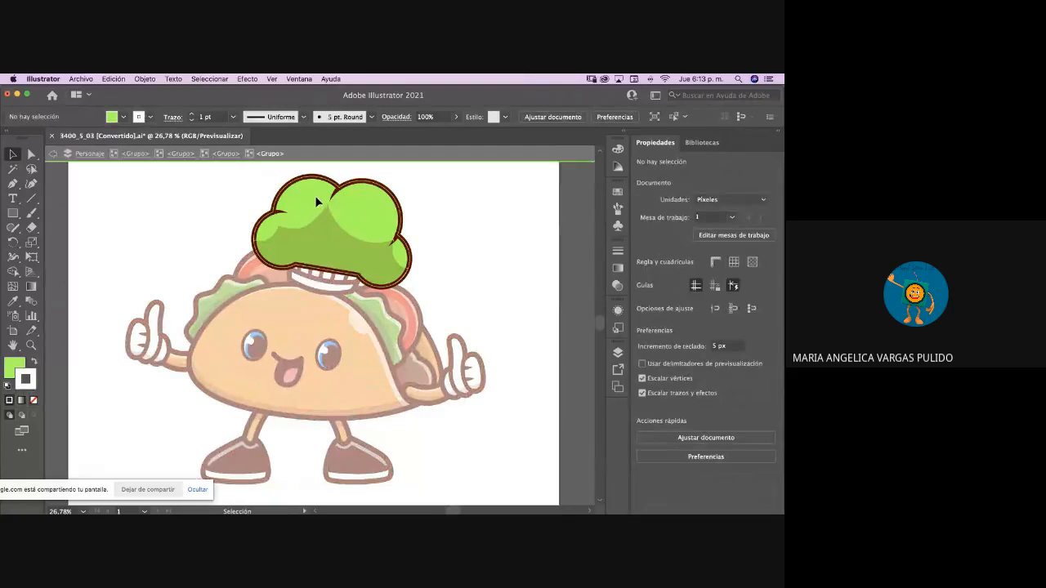
left_click(315, 195)
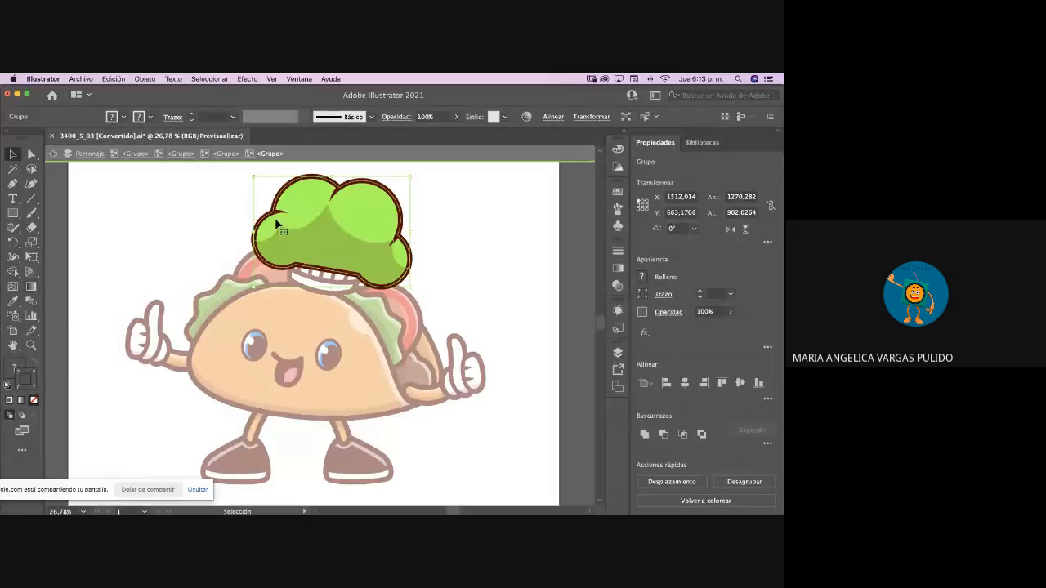
left_click(443, 204)
double_click(379, 204)
left_click(377, 203)
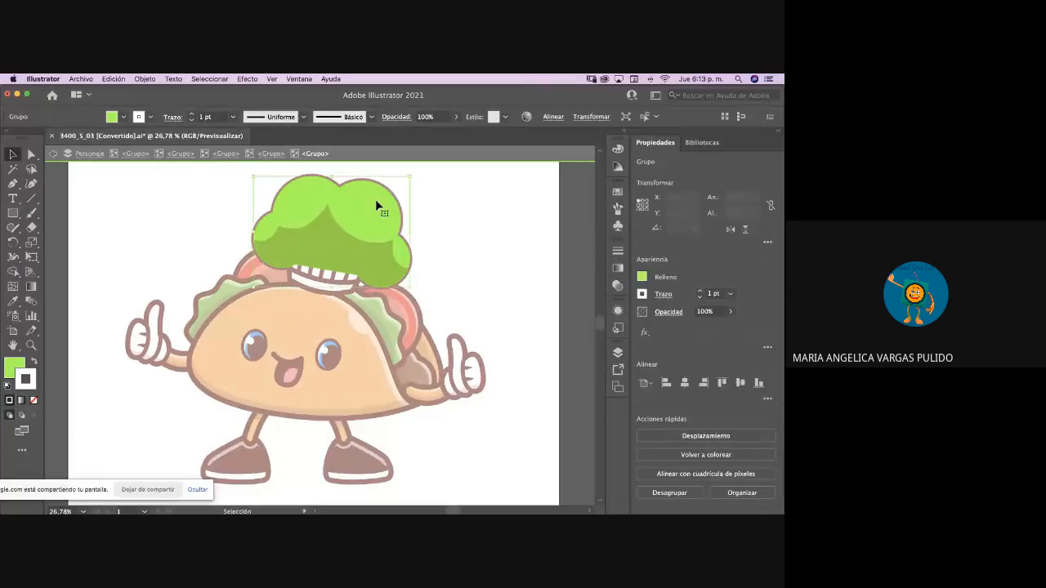
- Show the gradient settings and apply a radial gradient to the stroke of the selected green hat group
left_click(299, 79)
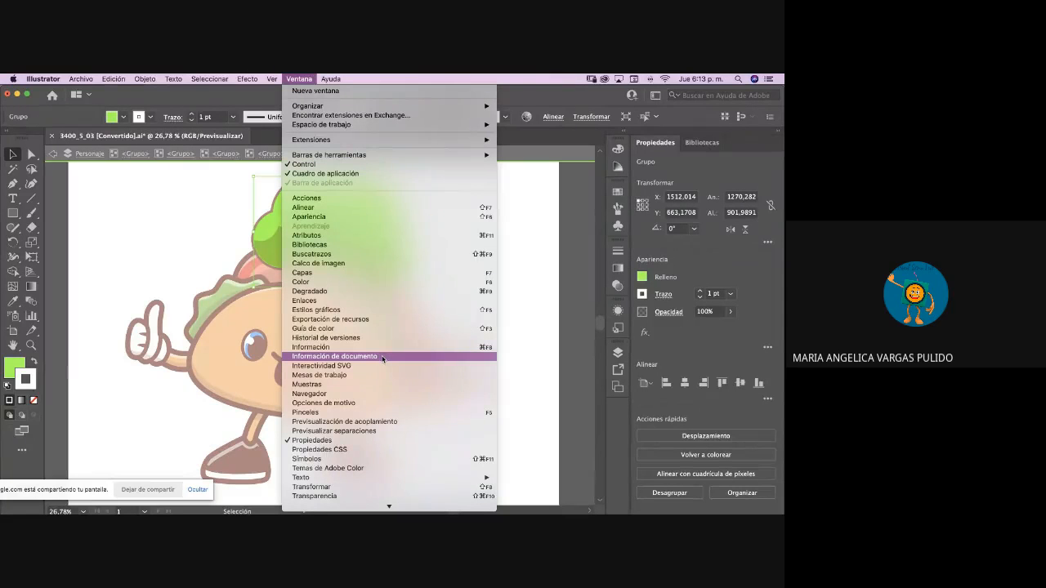
left_click(341, 292)
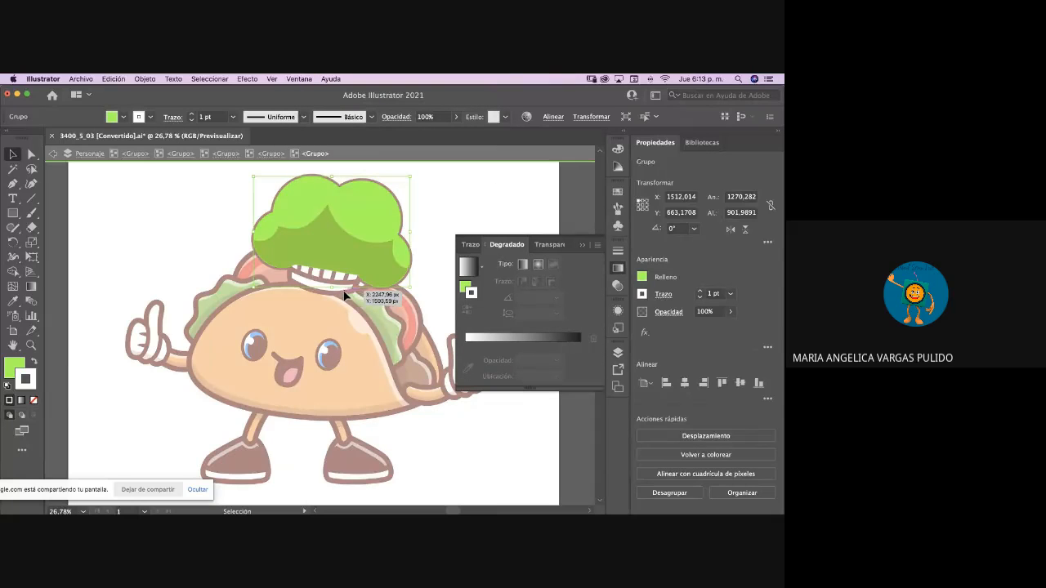
left_click(538, 264)
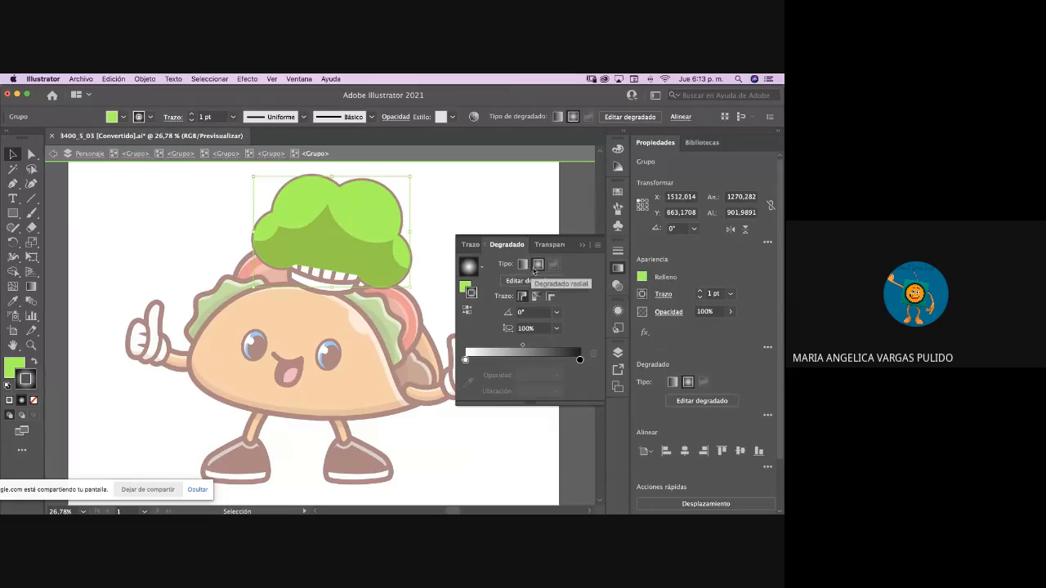
left_click(523, 265)
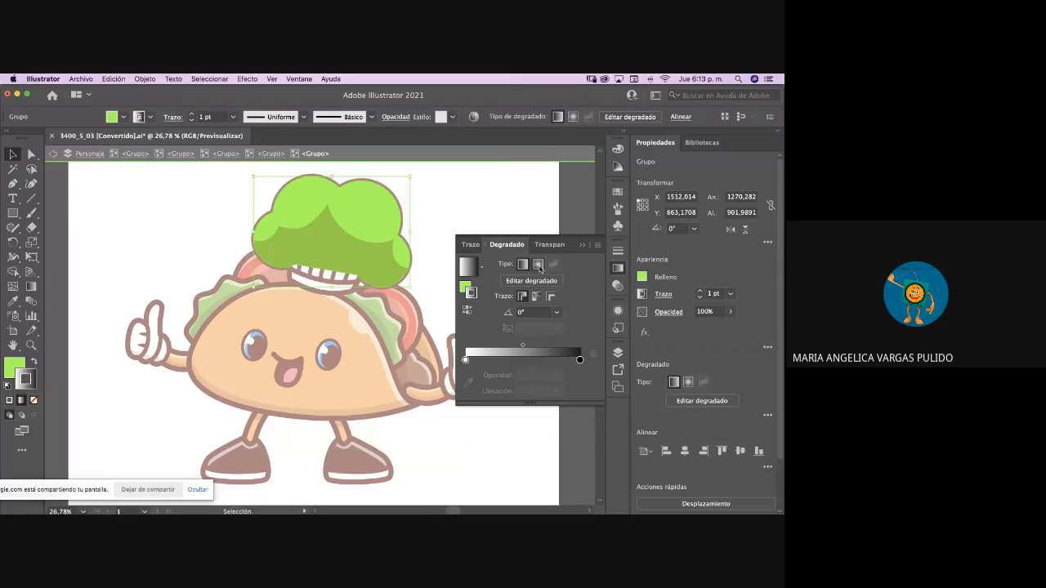
left_click(539, 266)
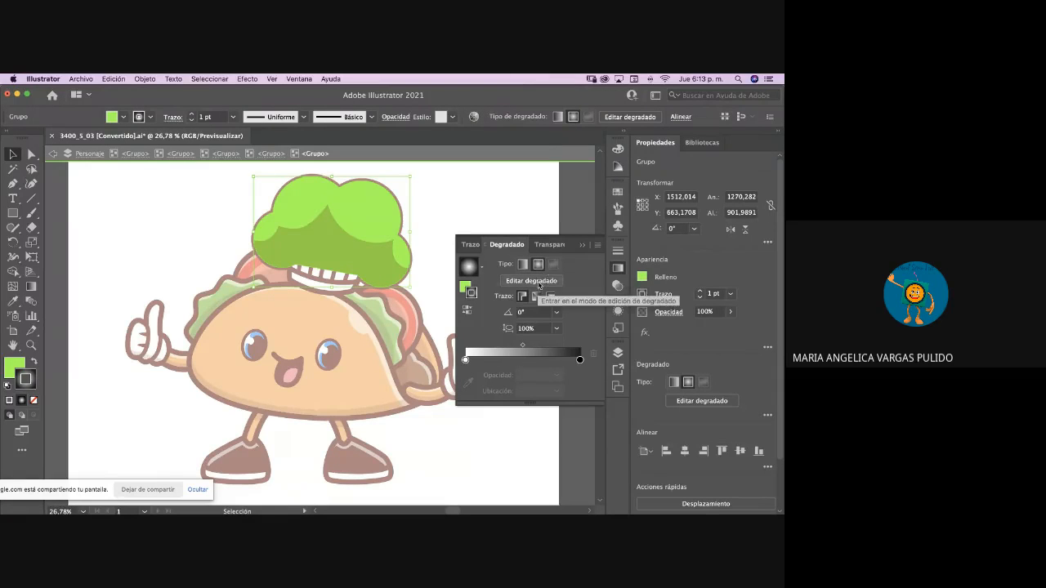
- Enter gradient editing for the hat group's stroke and set the gradient's angle to 150°
left_click(544, 281)
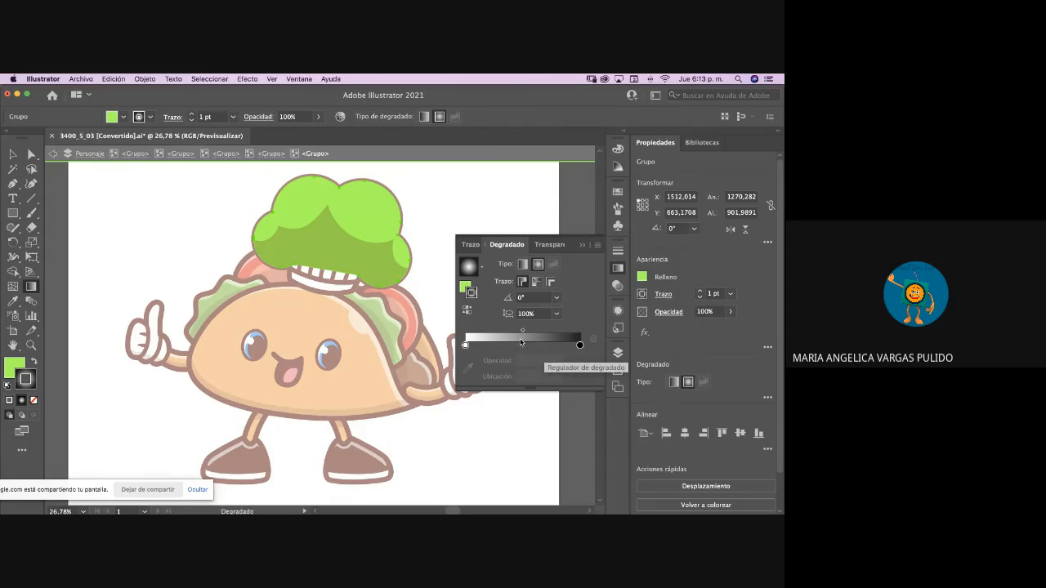
left_click(556, 299)
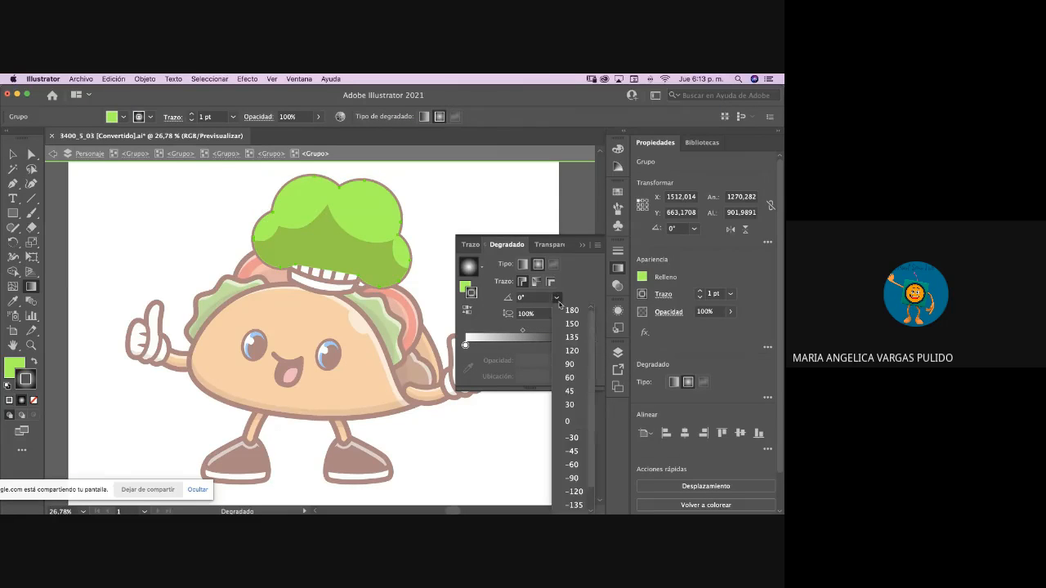
left_click(571, 324)
left_click(556, 299)
left_click(565, 324)
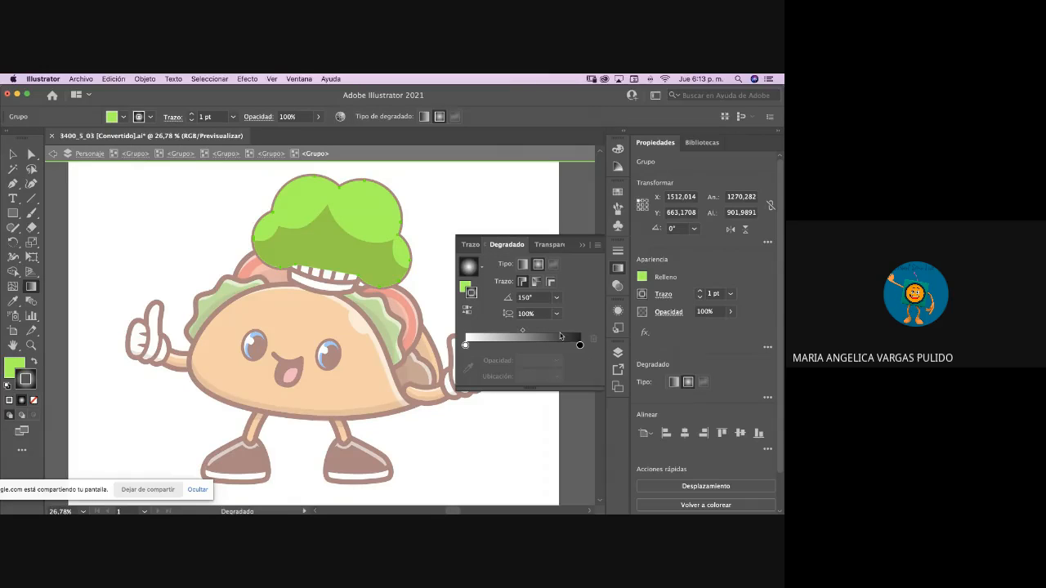
- Colour the gradient's starting stop orange and swap fill and stroke so the gradient fills the hat's puffy top
left_click(465, 345)
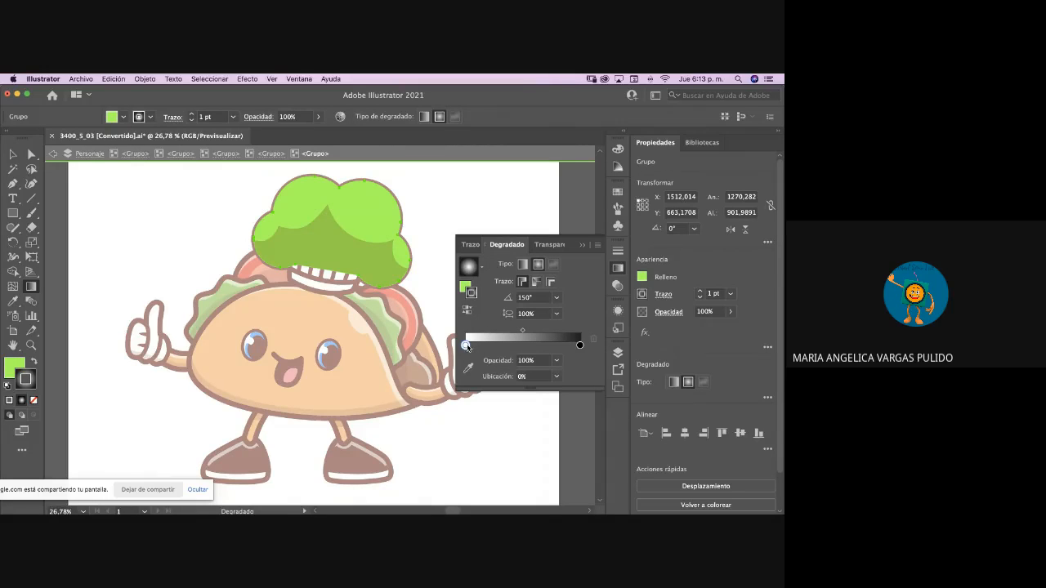
double_click(465, 345)
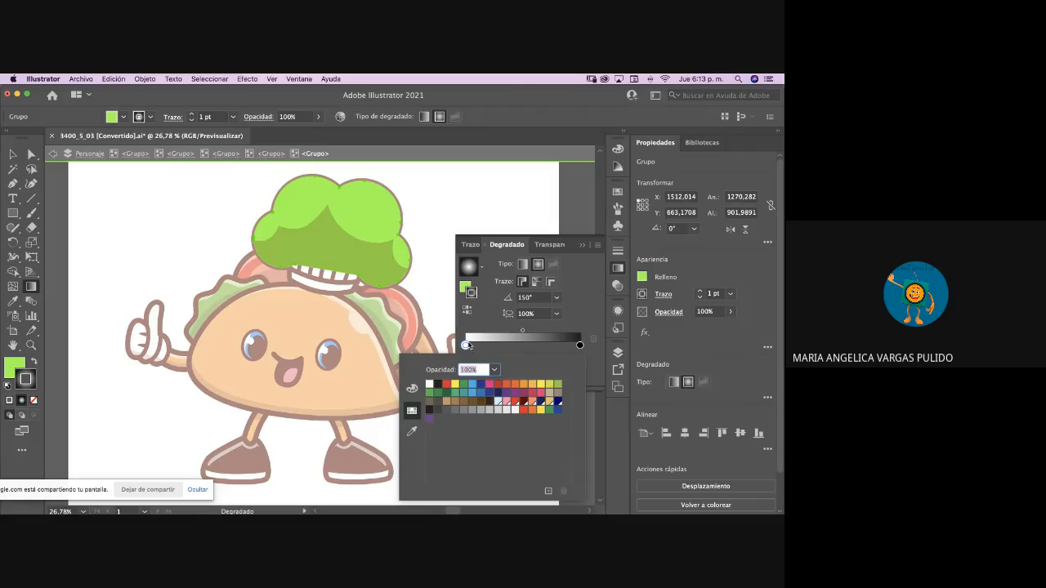
left_click(515, 384)
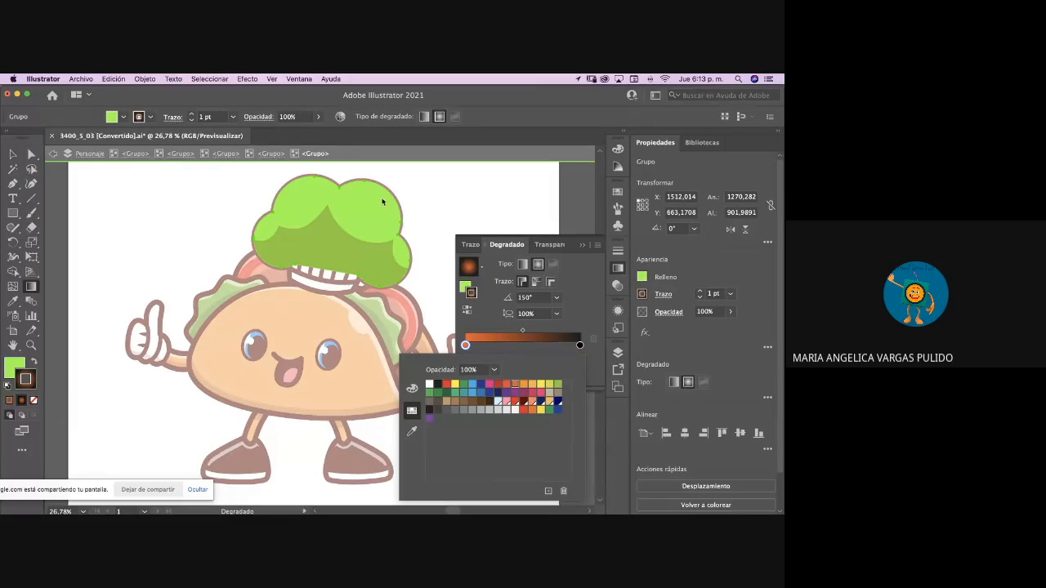
left_click(37, 368)
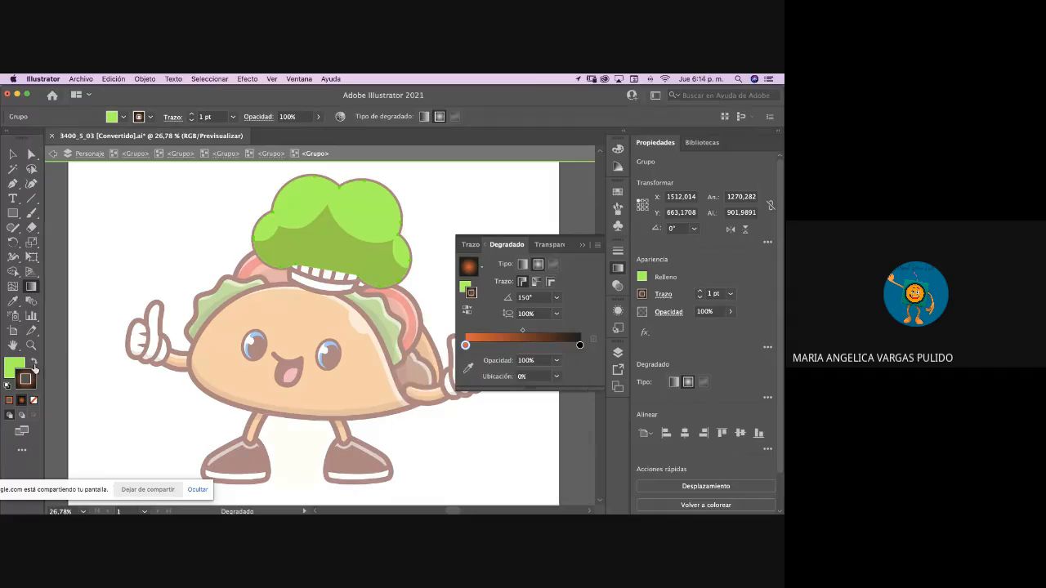
left_click(34, 363)
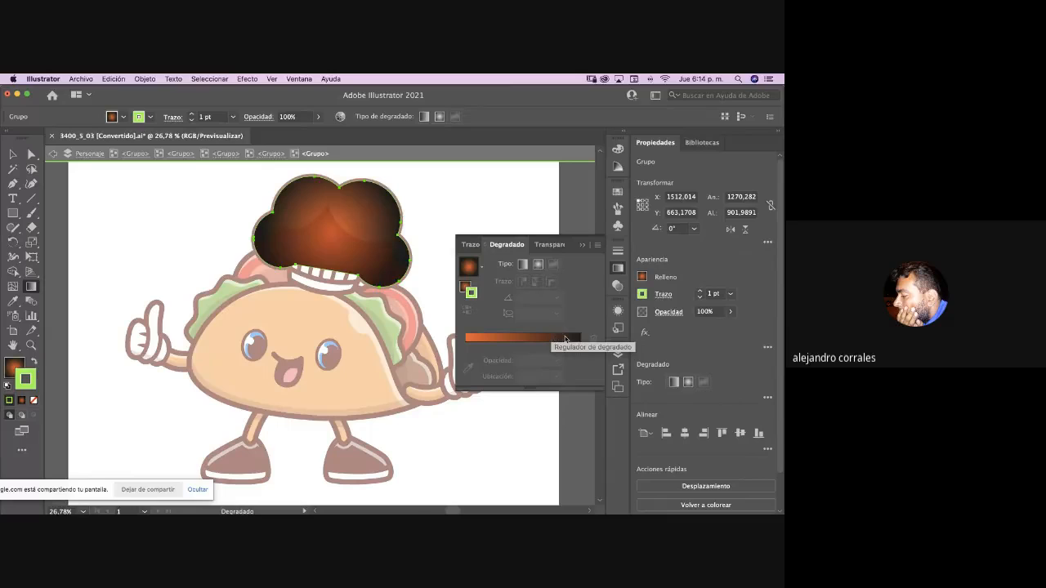
- Switch to Google Meet, close the recording pane, check the meeting chat for messages, and return to Illustrator
key("ctrl+Up")
left_click(290, 261)
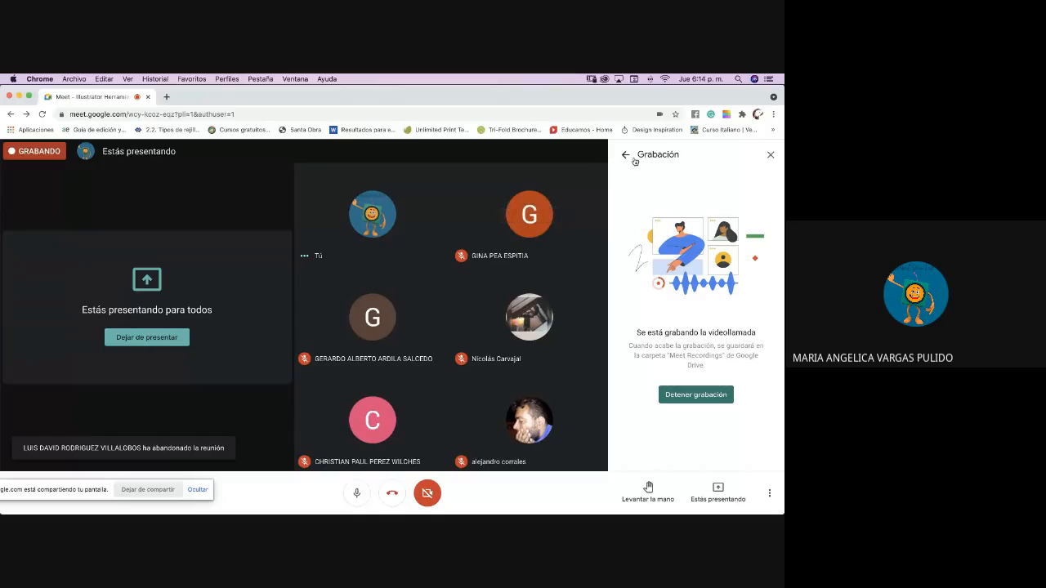
left_click(771, 156)
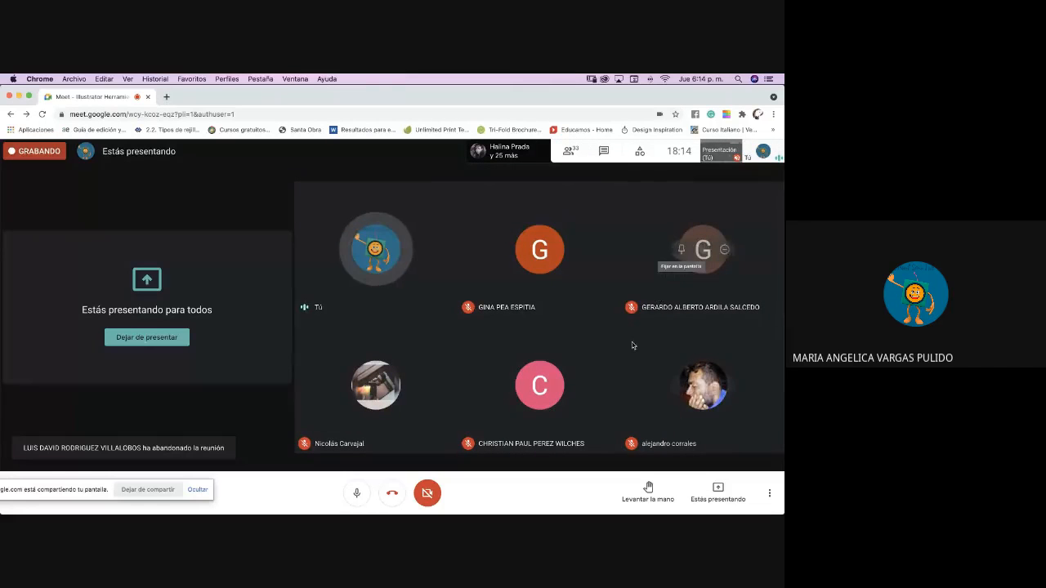
left_click(604, 153)
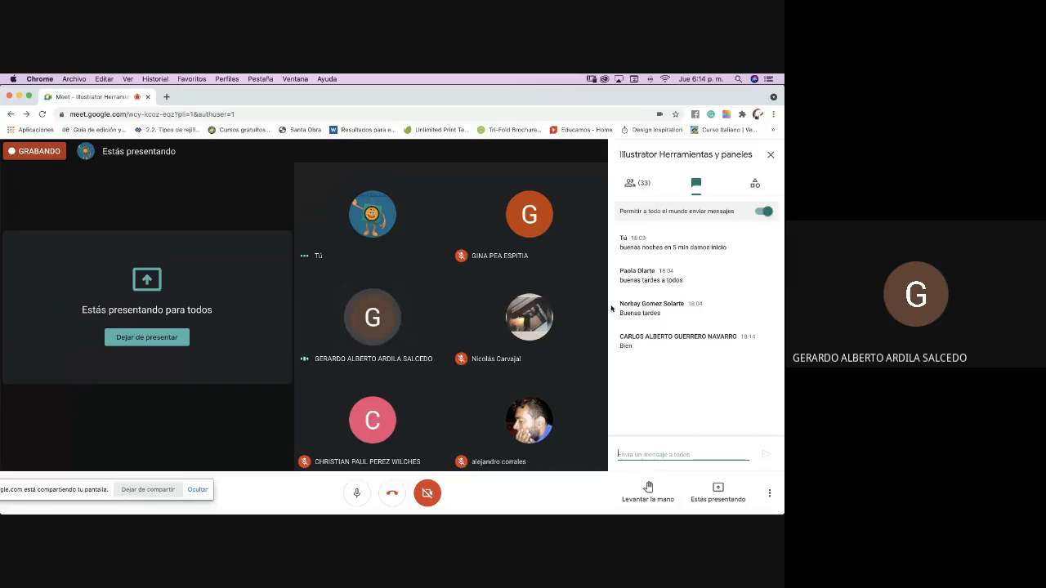
key("ctrl+Up")
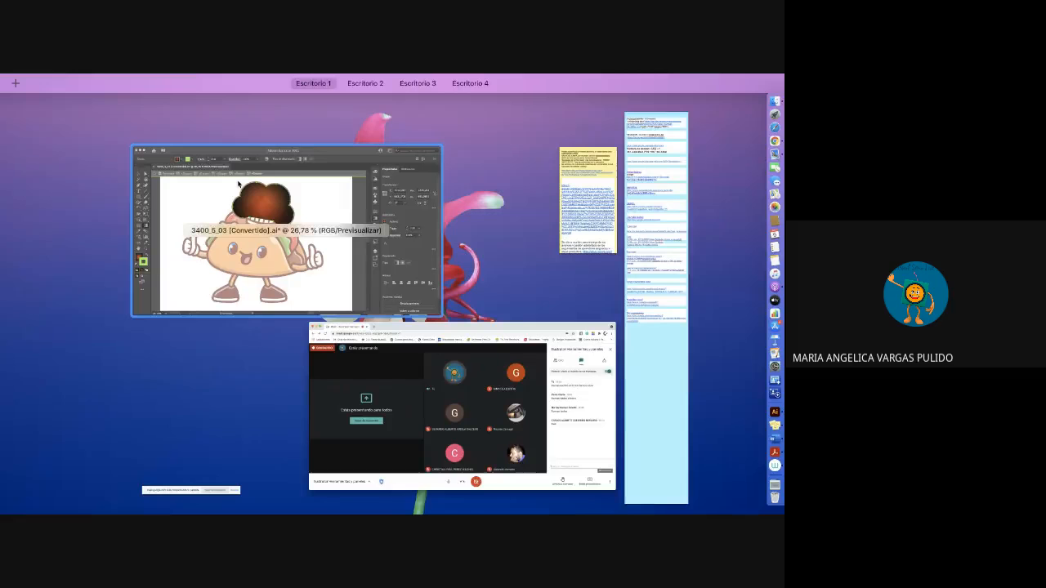
left_click(392, 229)
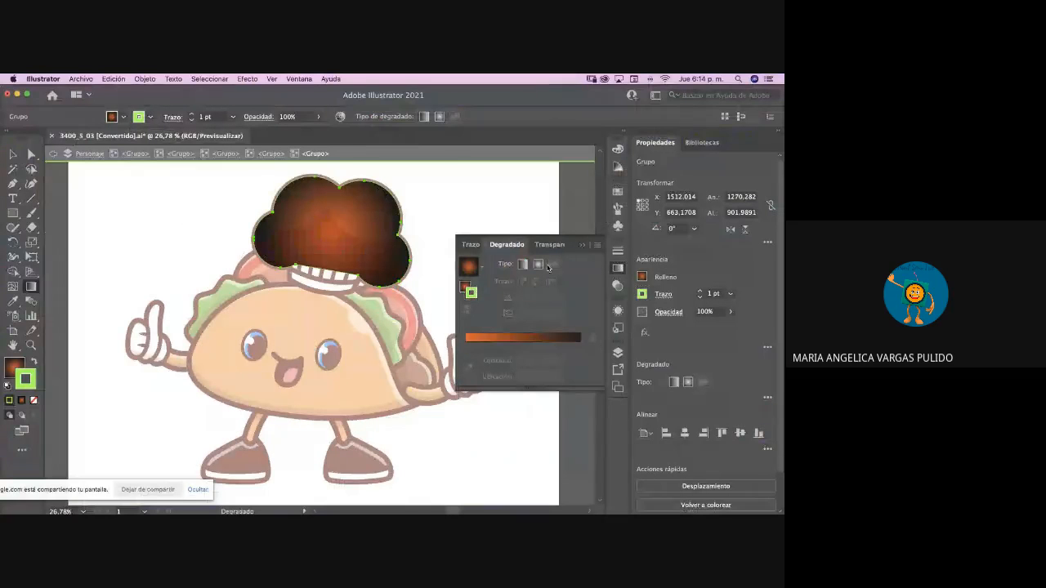
- Apply the radial gradient to the hat group's stroke and change its black end stop to pink
left_click(488, 338)
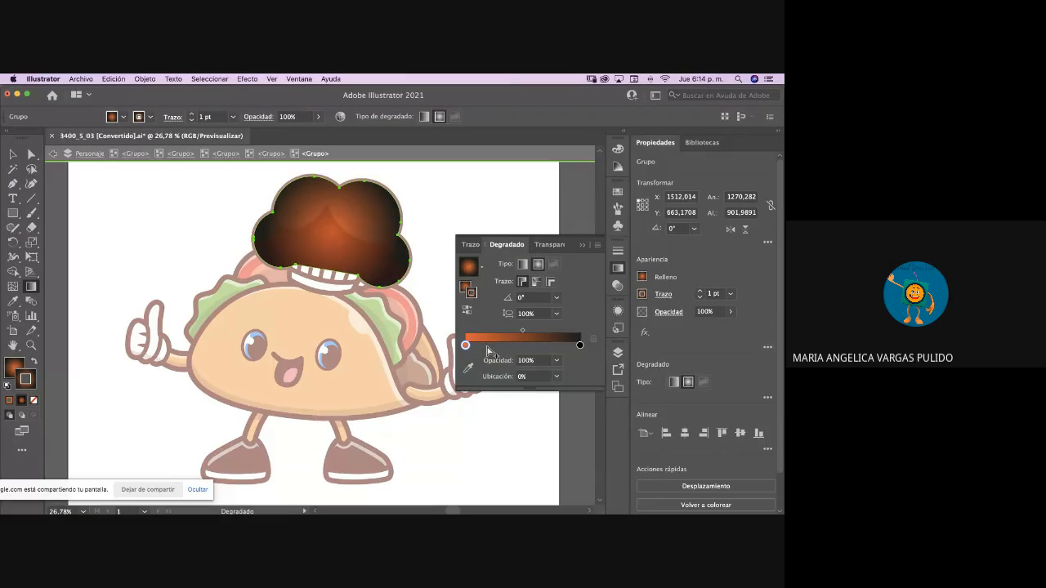
double_click(580, 345)
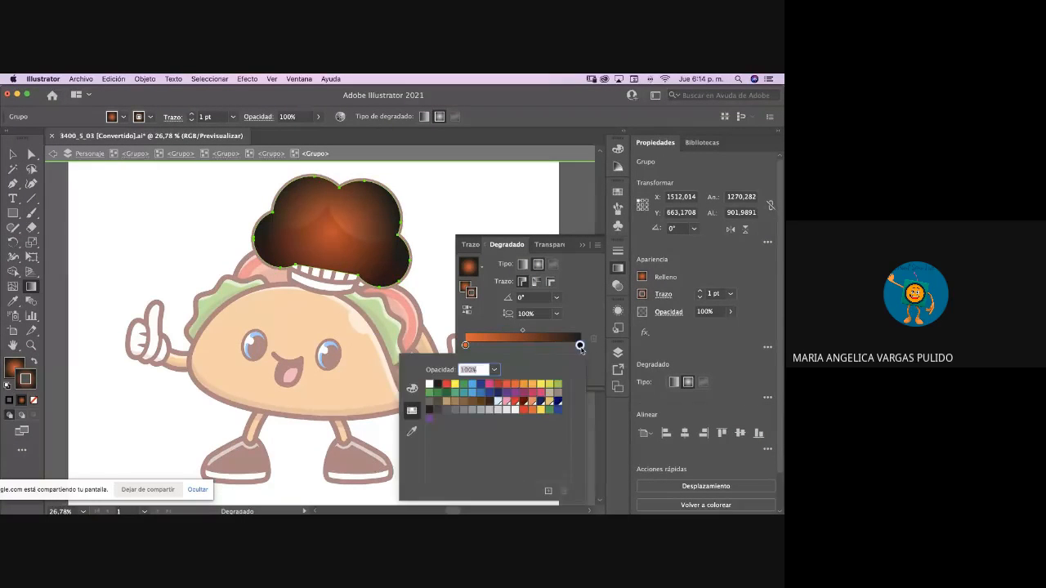
left_click(490, 385)
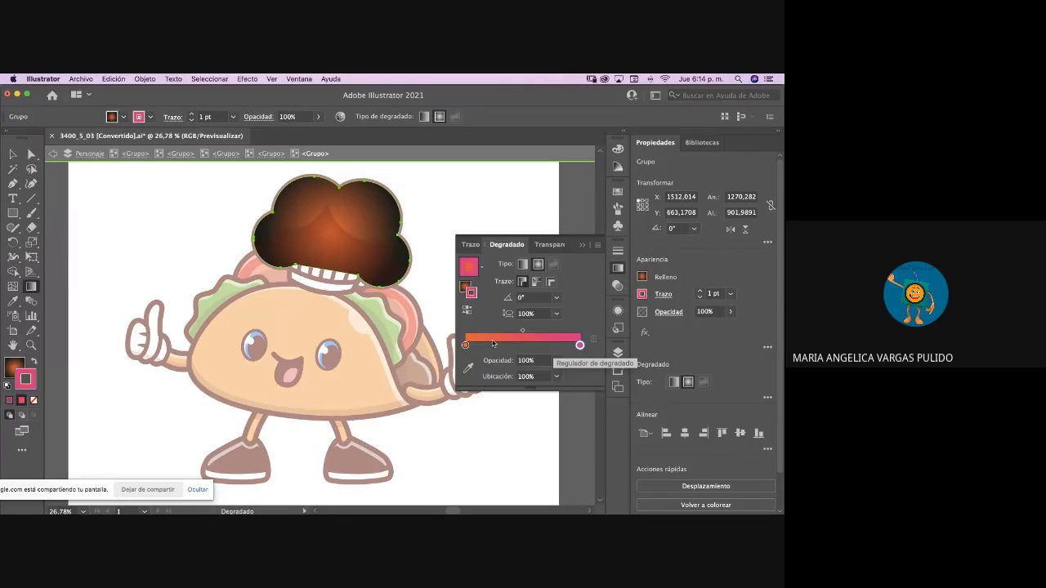
- Add a yellow colour stop at about 37% to the radial gradient on the hat group's stroke
left_click(491, 344)
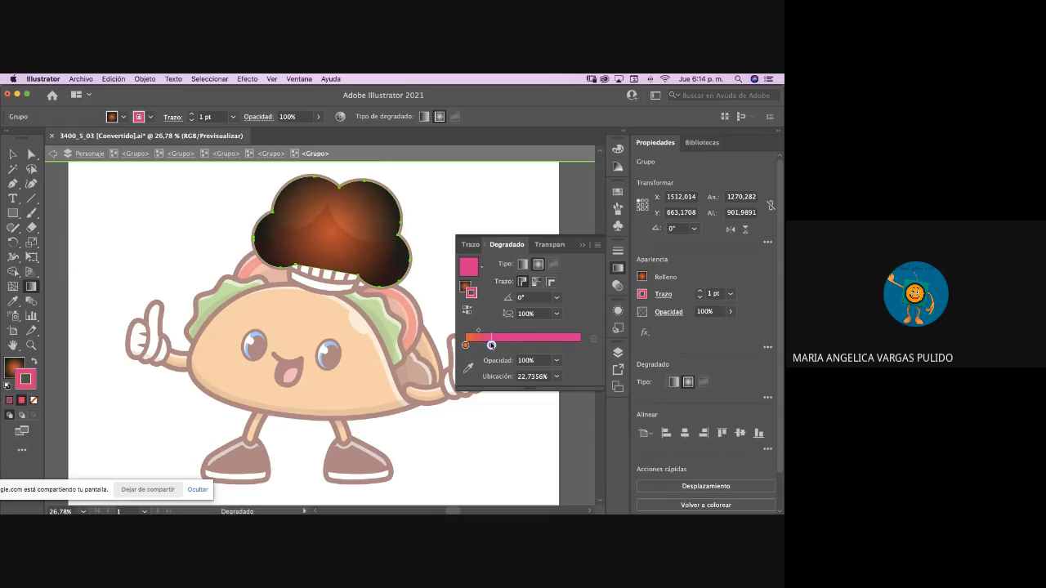
left_click_drag(491, 344, 579, 344)
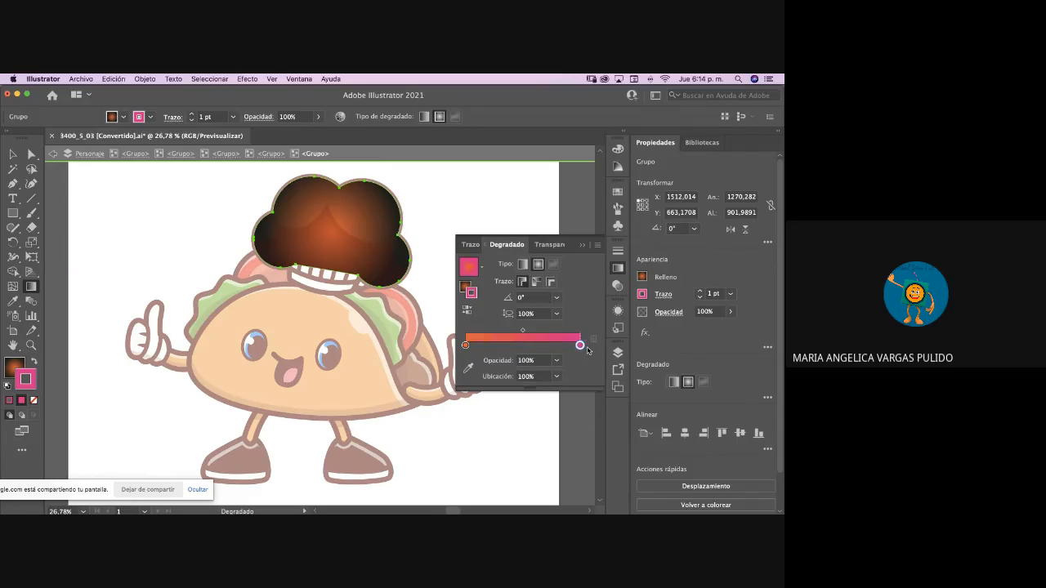
left_click(507, 346)
double_click(507, 345)
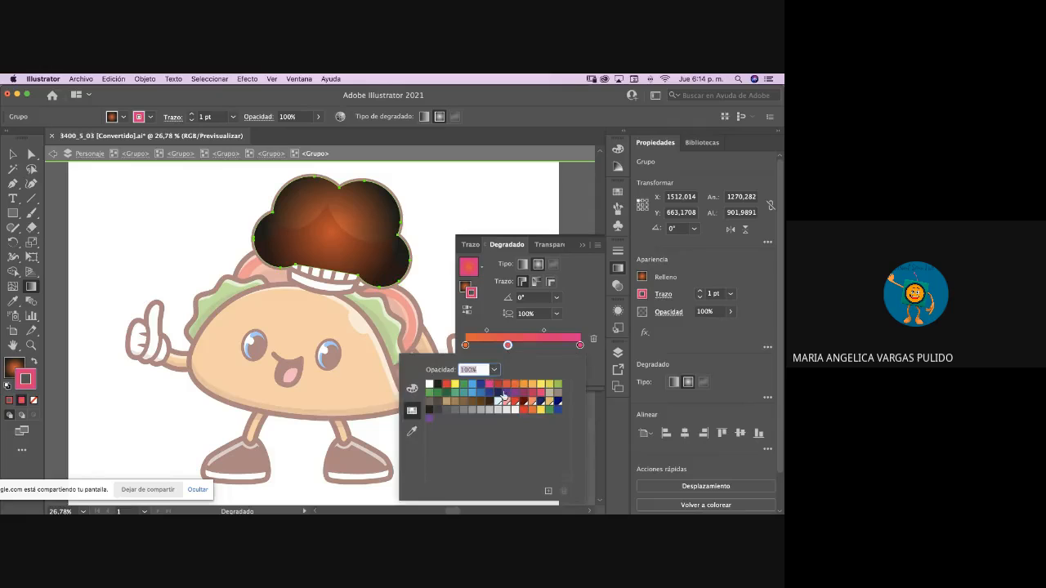
left_click(540, 384)
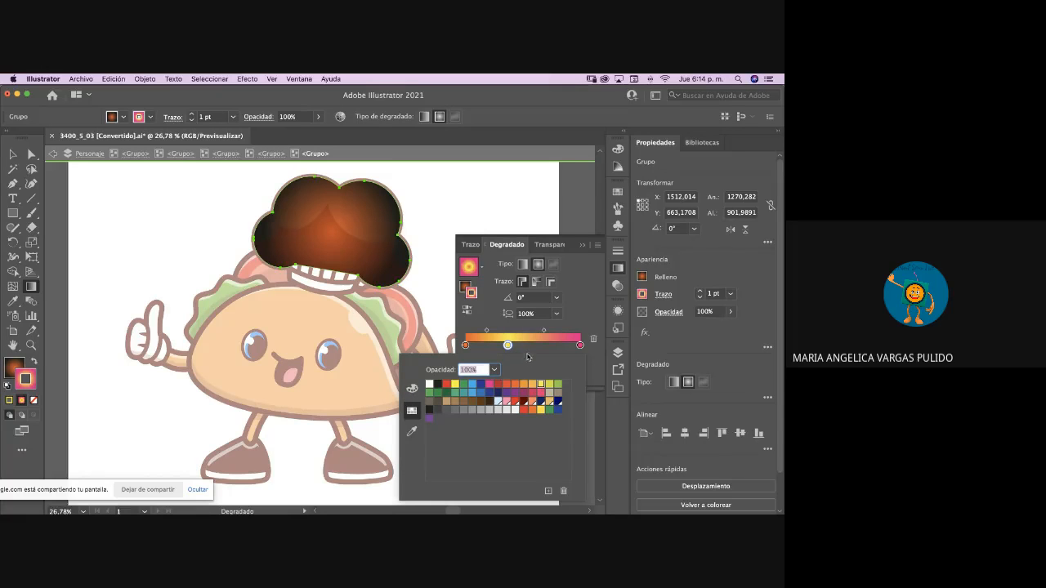
left_click(544, 352)
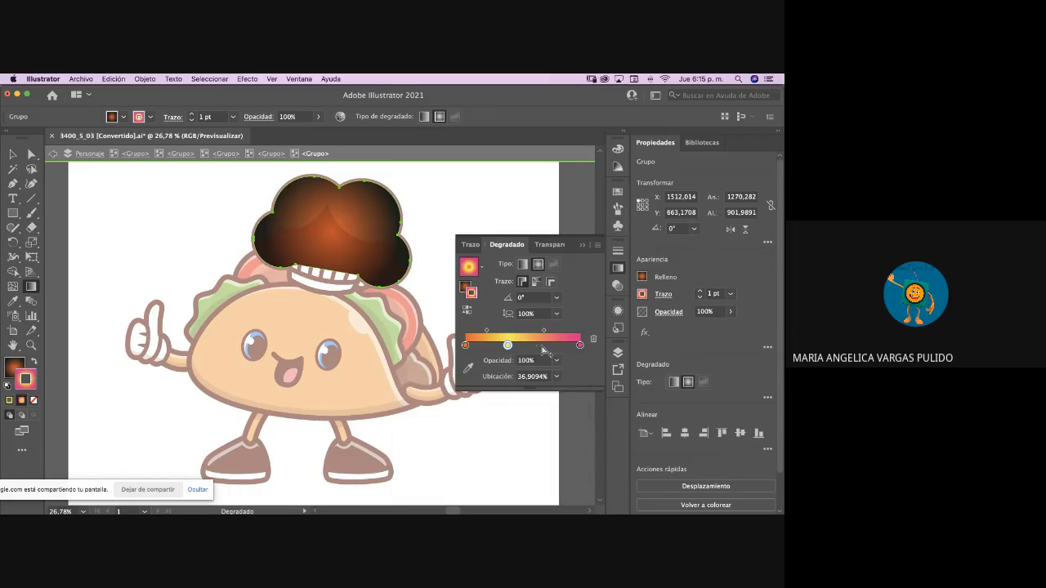
- Add a blue colour stop at about 67% to the radial gradient on the hat group's stroke
left_click(542, 345)
double_click(542, 345)
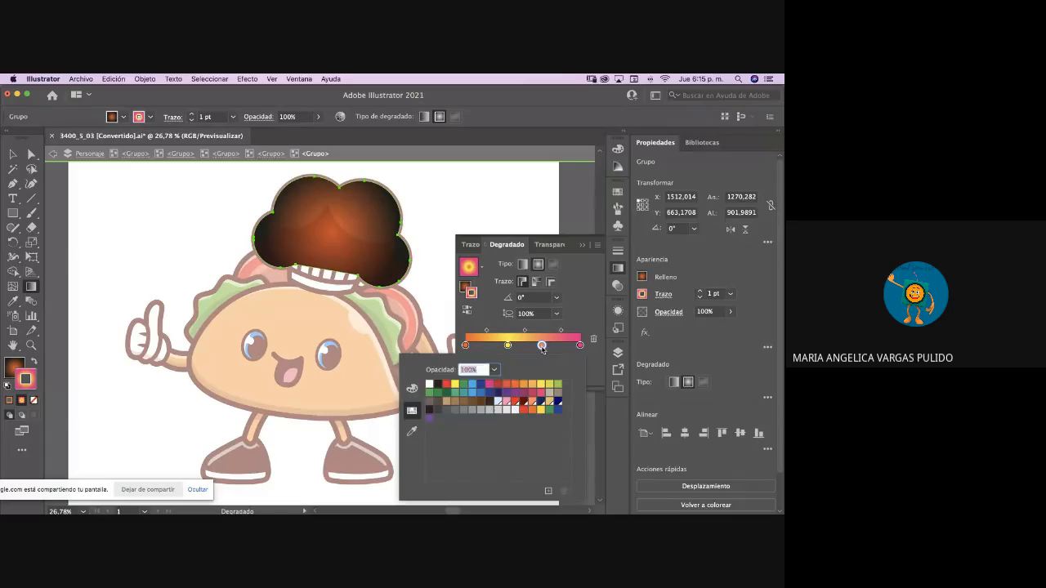
left_click(480, 394)
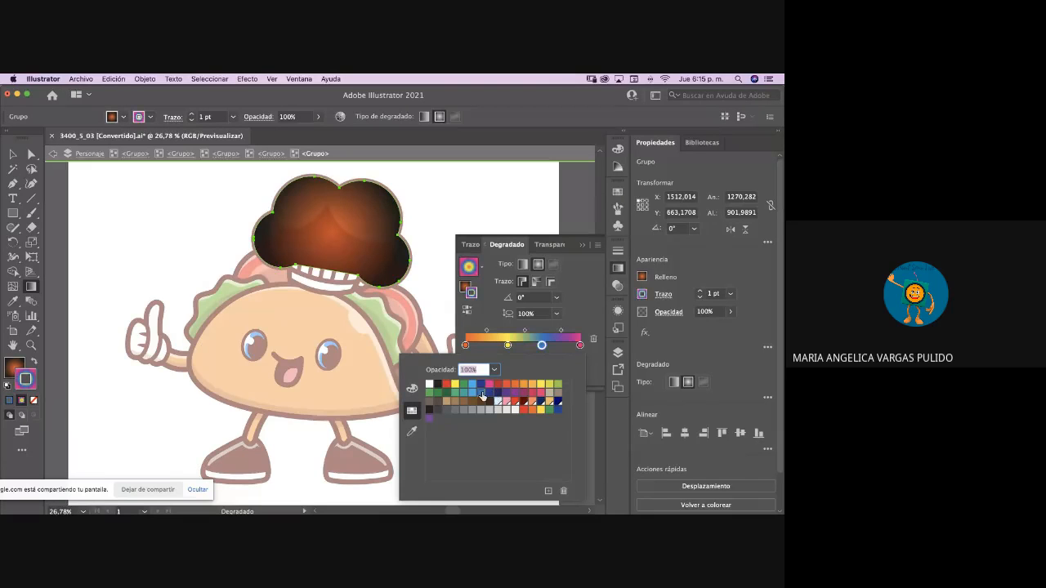
left_click(528, 353)
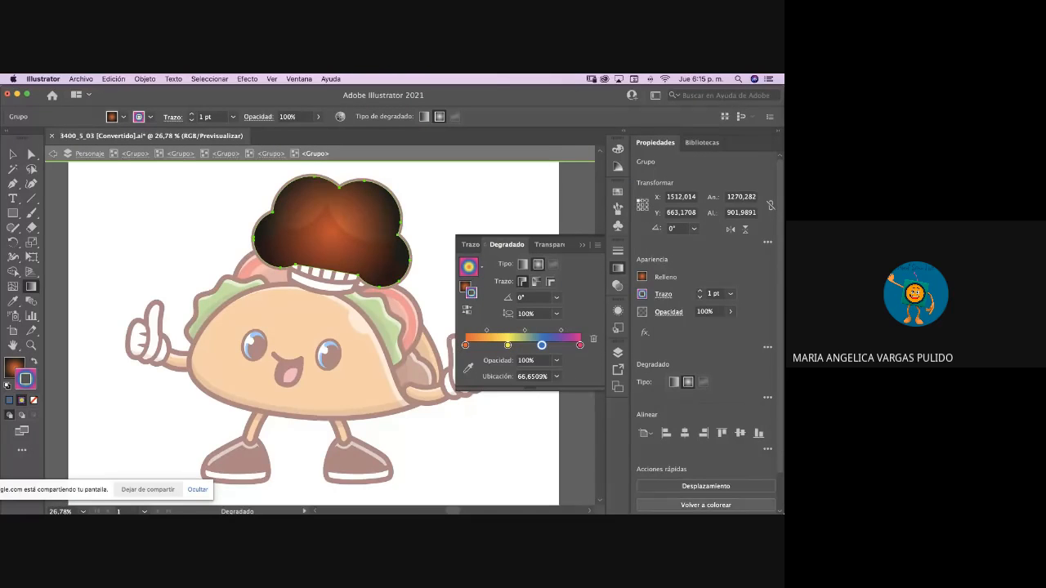
- Switch to Google Meet, admit the person waiting to join the call, and return to Illustrator
key("ctrl+Up")
left_click(236, 194)
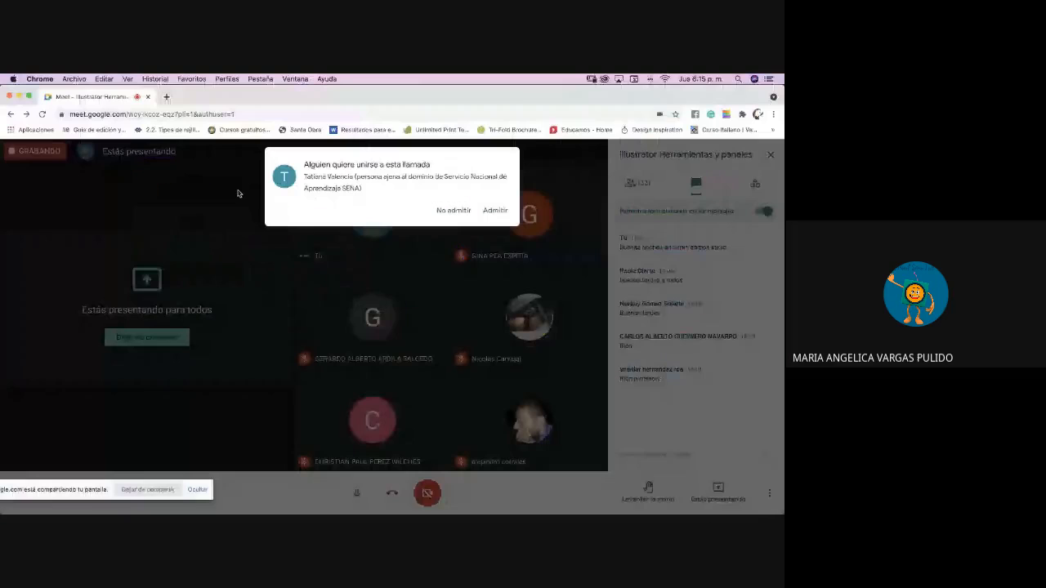
left_click(500, 219)
key("ctrl+Up")
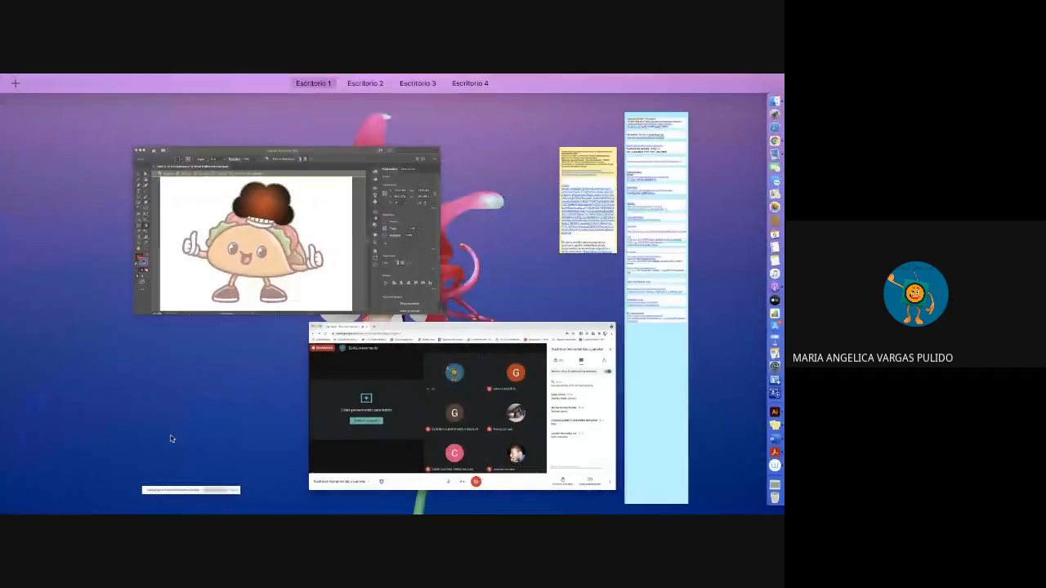
left_click(275, 244)
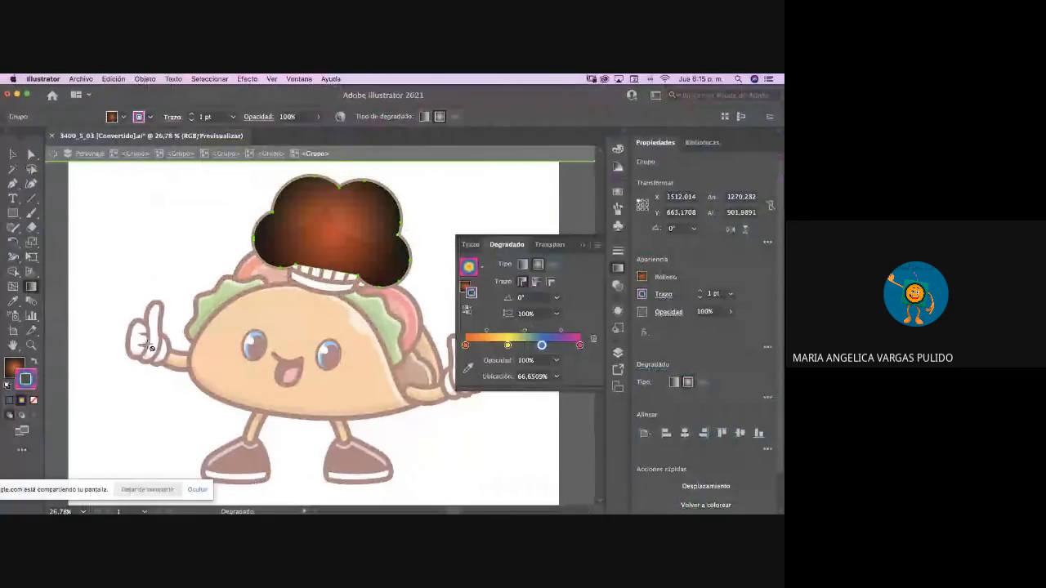
- Swap the hat group's fill and stroke gradients and change the multicolour fill's gradient type to linear
left_click(17, 371)
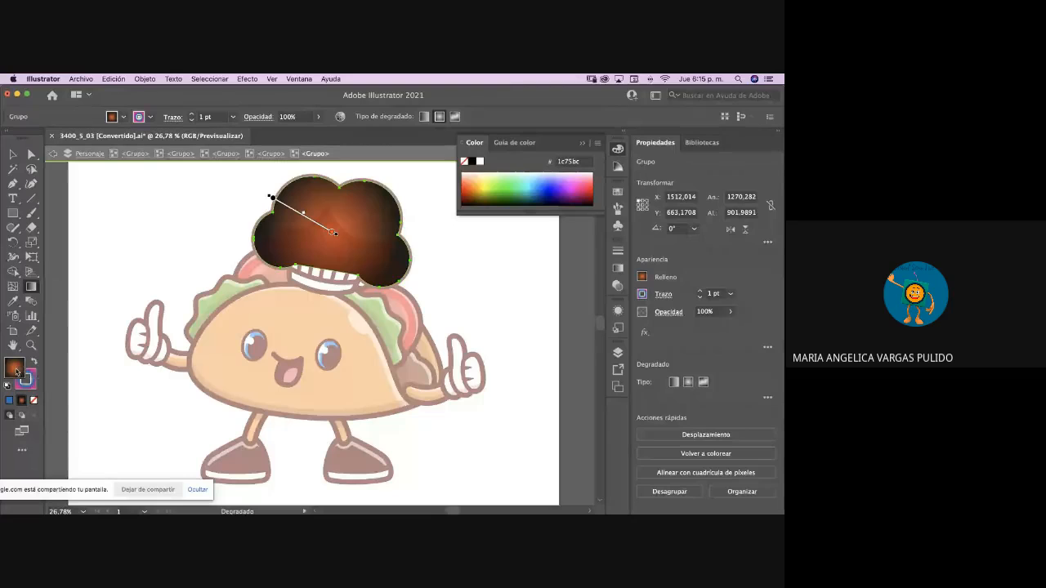
left_click(34, 364)
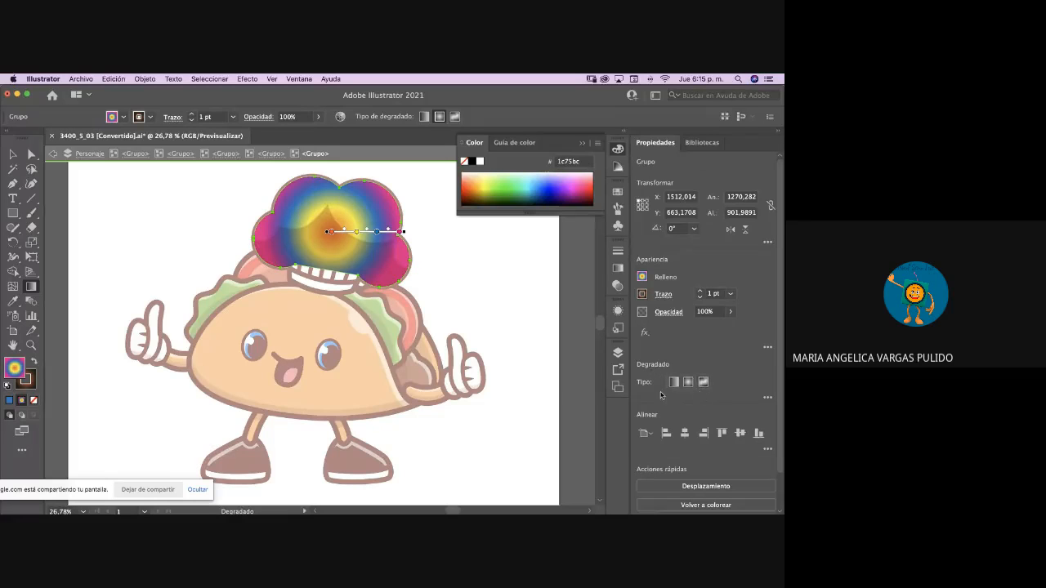
left_click(767, 399)
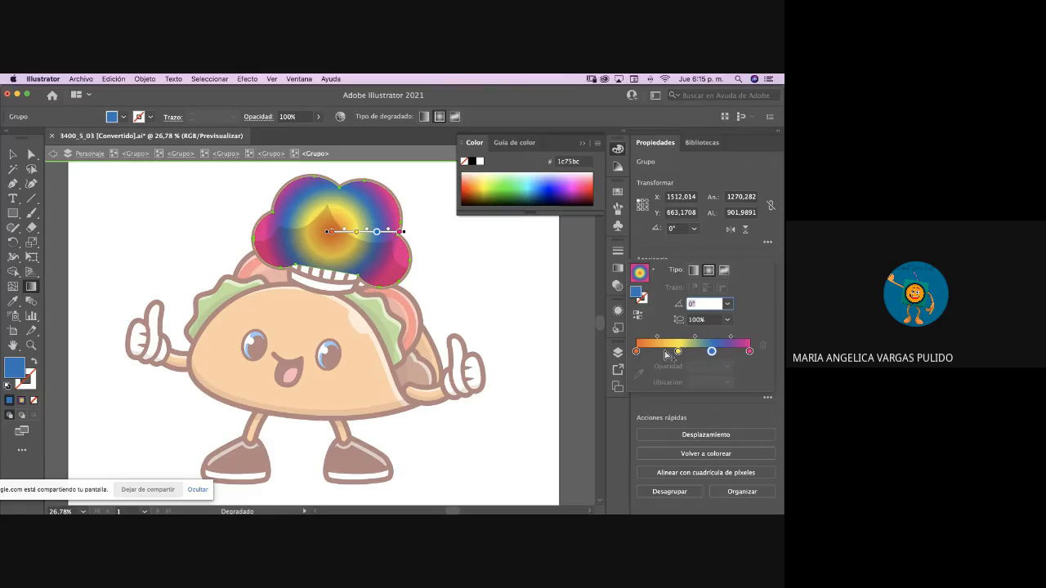
left_click(694, 270)
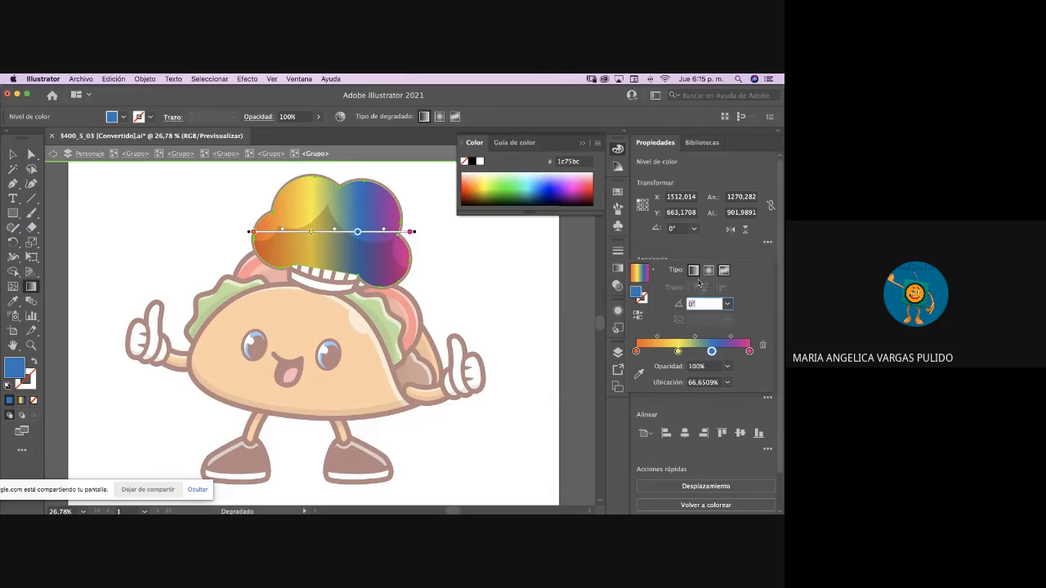
key("Return")
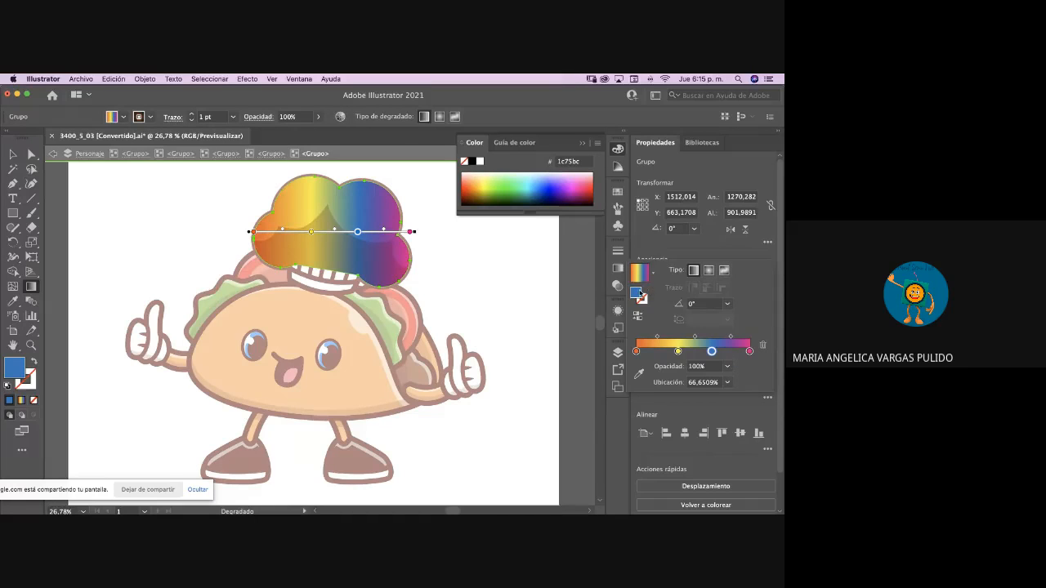
- Shift the yellow stop towards the orange end, the blue stop slightly towards the pink end, and tilt the gradient slightly upwards
left_click(357, 233)
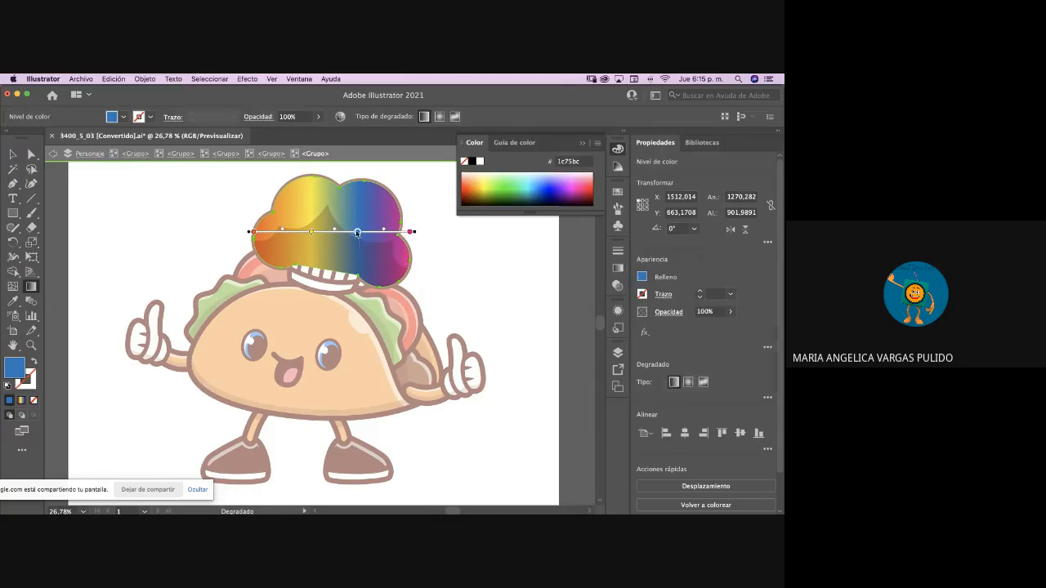
left_click_drag(358, 236, 288, 237)
left_click(411, 231)
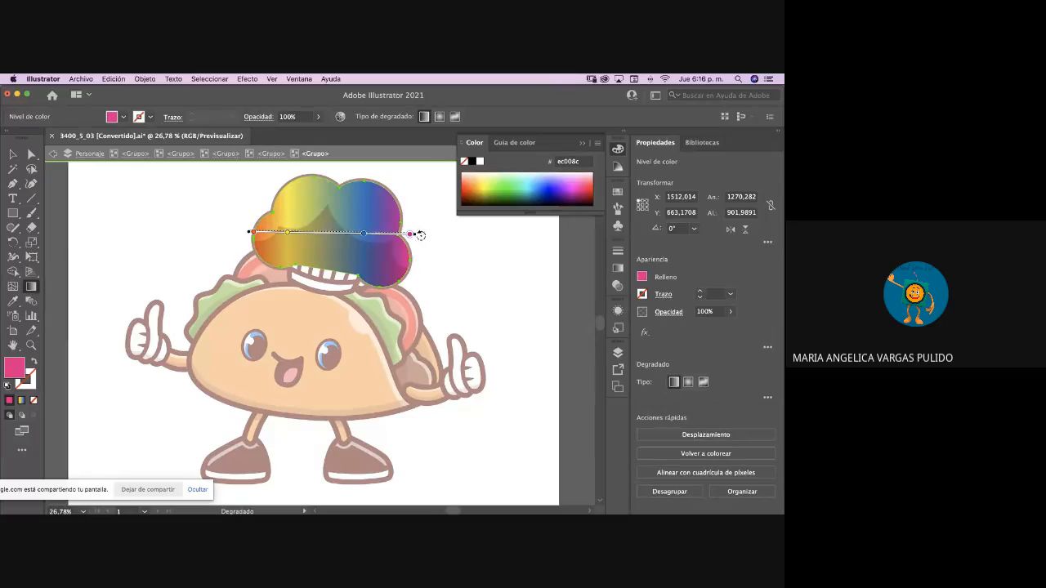
mouse_move(414, 234)
left_mouse_down()
mouse_move(427, 295)
mouse_move(434, 205)
mouse_move(434, 219)
left_mouse_up()
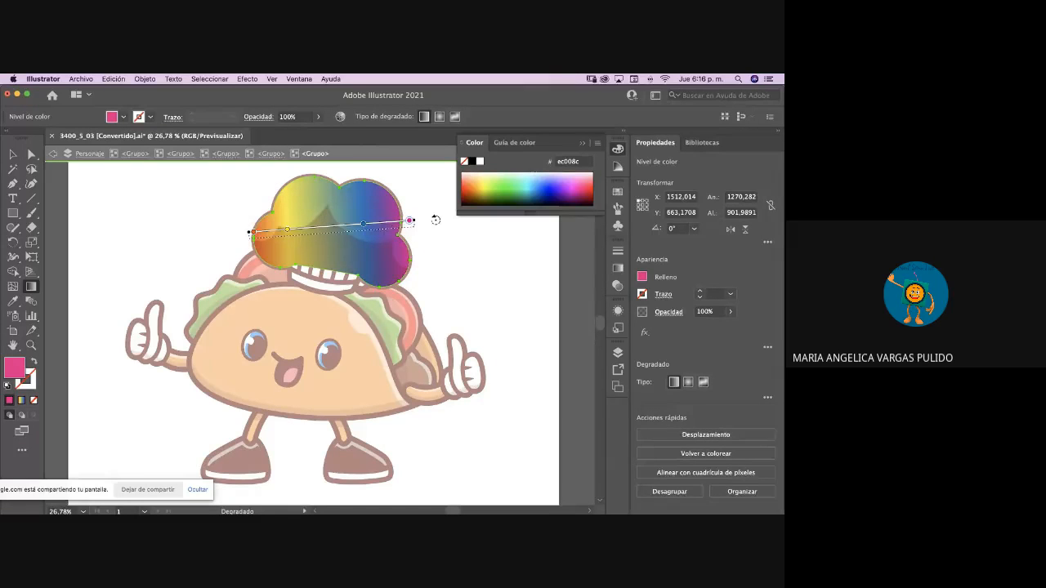
- Exit the nested-group isolation with the Selection tool and collapse the floating colour controls
left_click(13, 154)
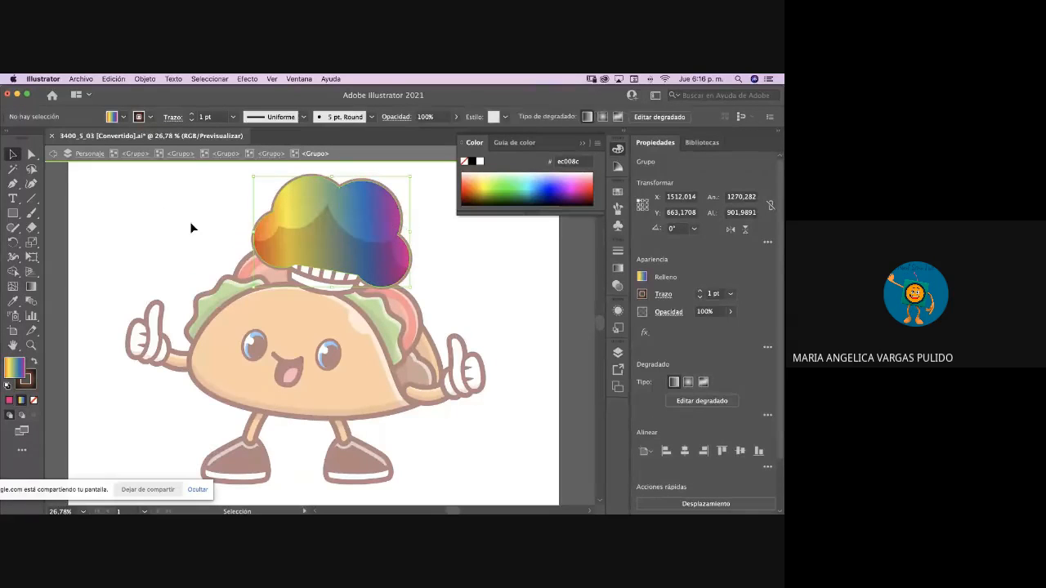
double_click(189, 222)
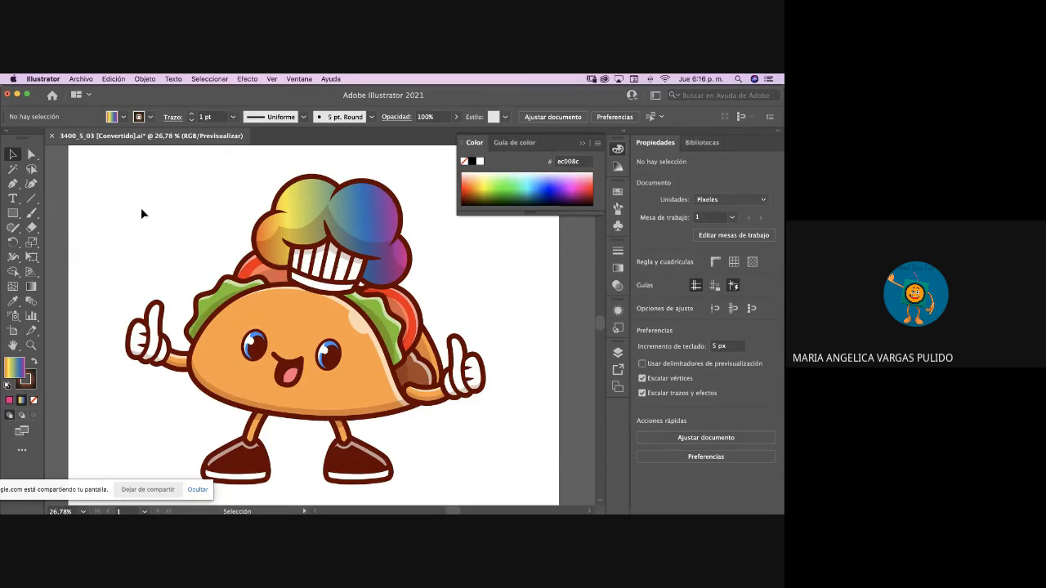
left_click(582, 143)
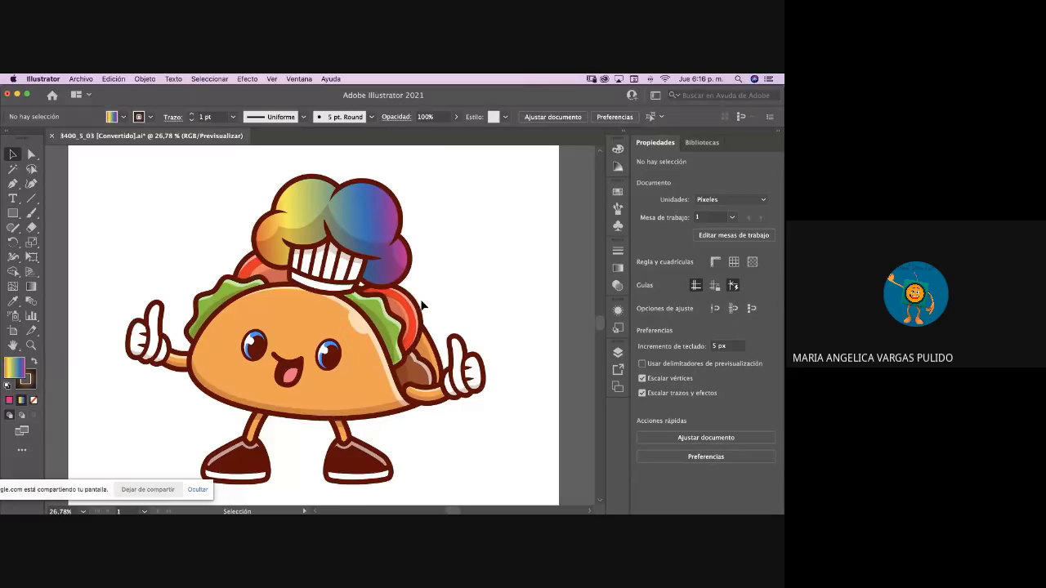
- Paint a wavy brush line about 938 px wide and 151 px high in the blank area above the character's raised thumb
scroll(423, 305, "left", 2)
scroll(422, 306, "up", 4)
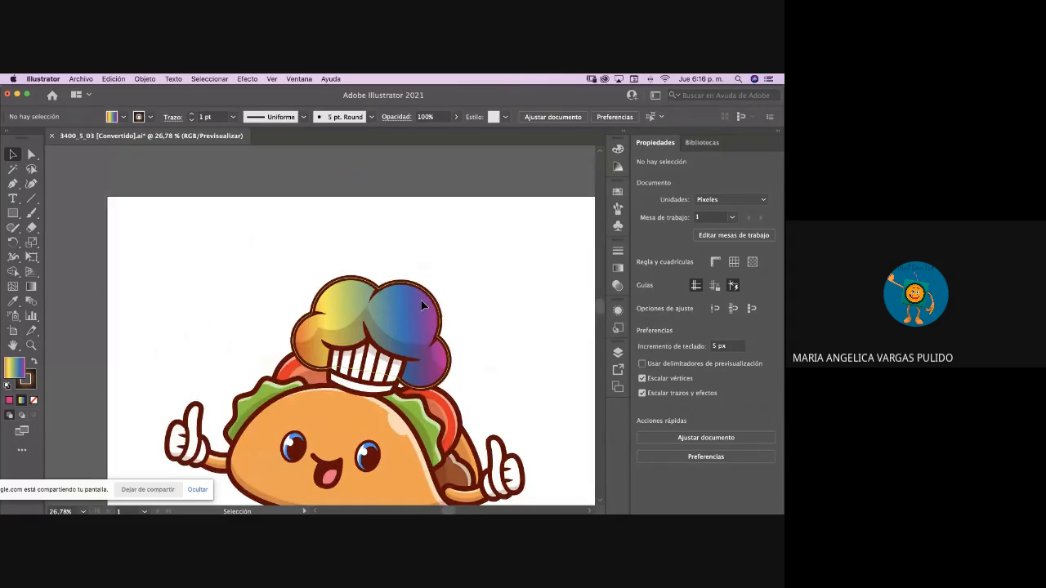
scroll(421, 300, "down", 1)
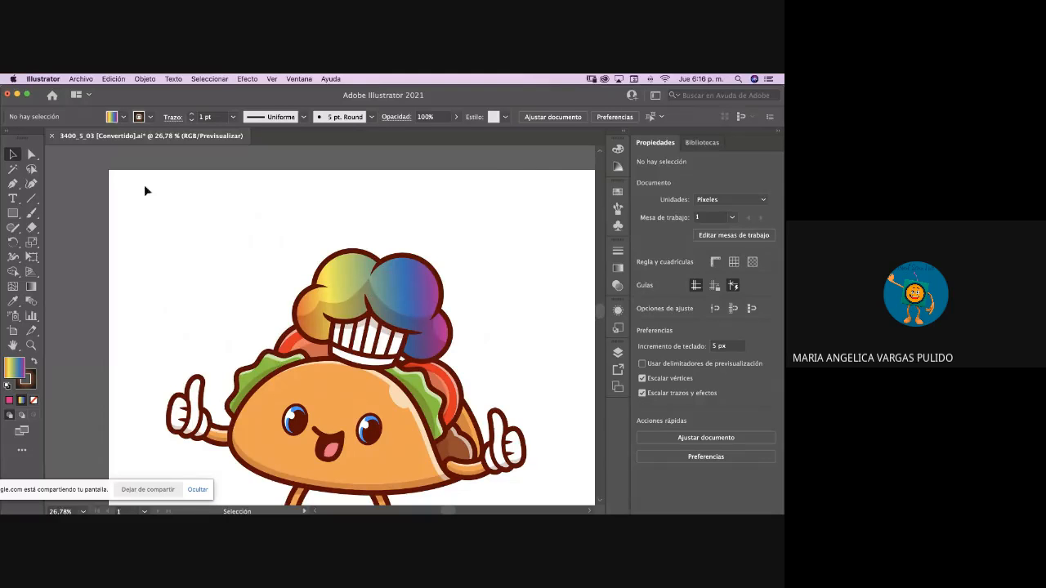
left_click(33, 214)
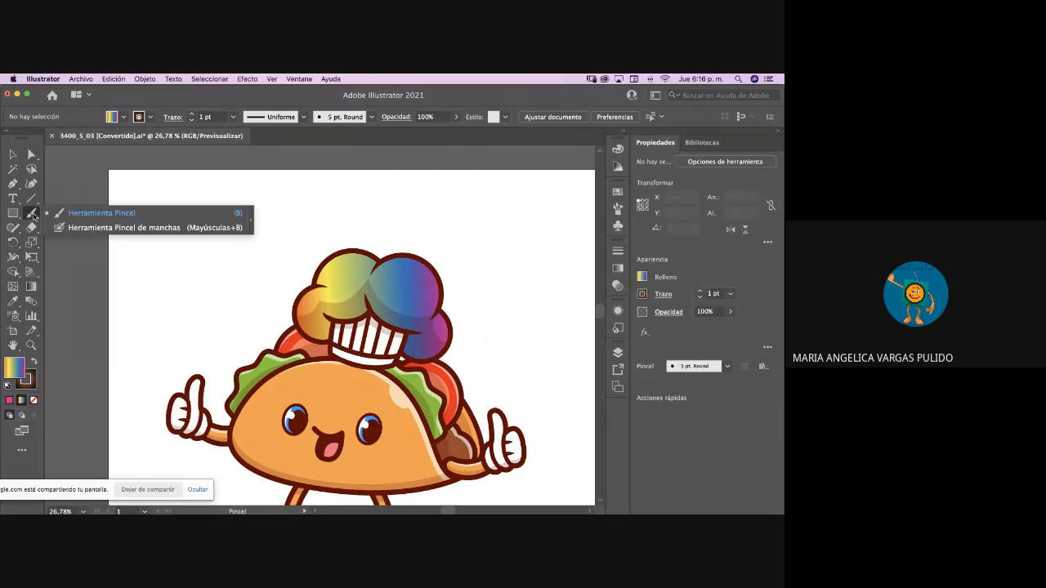
mouse_move(35, 215)
left_mouse_down()
mouse_move(170, 225)
mouse_move(249, 209)
left_mouse_up()
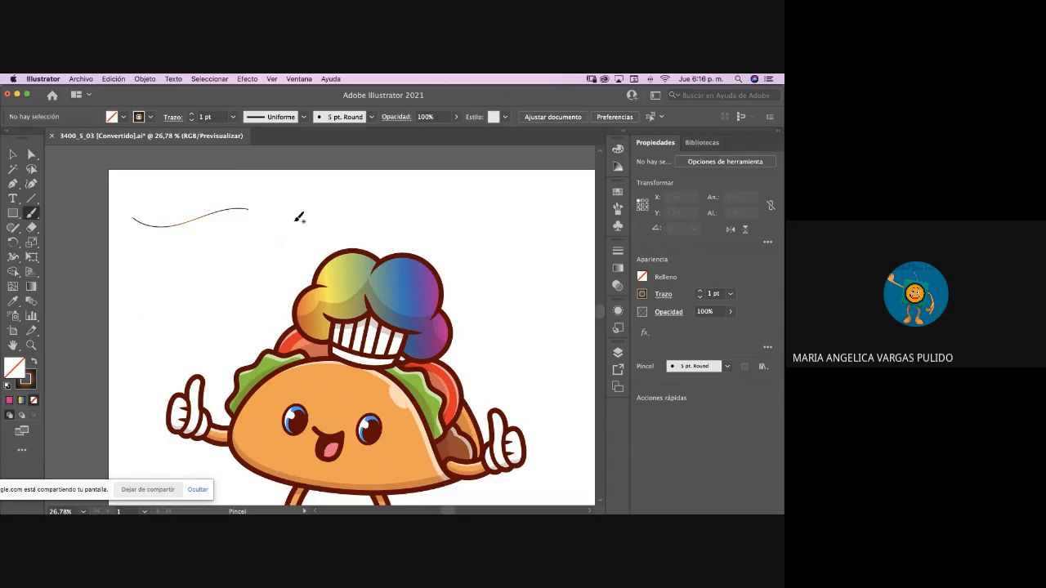
- Select the wavy brush line and apply the lens-shaped variable width profile to its stroke
left_click(14, 155)
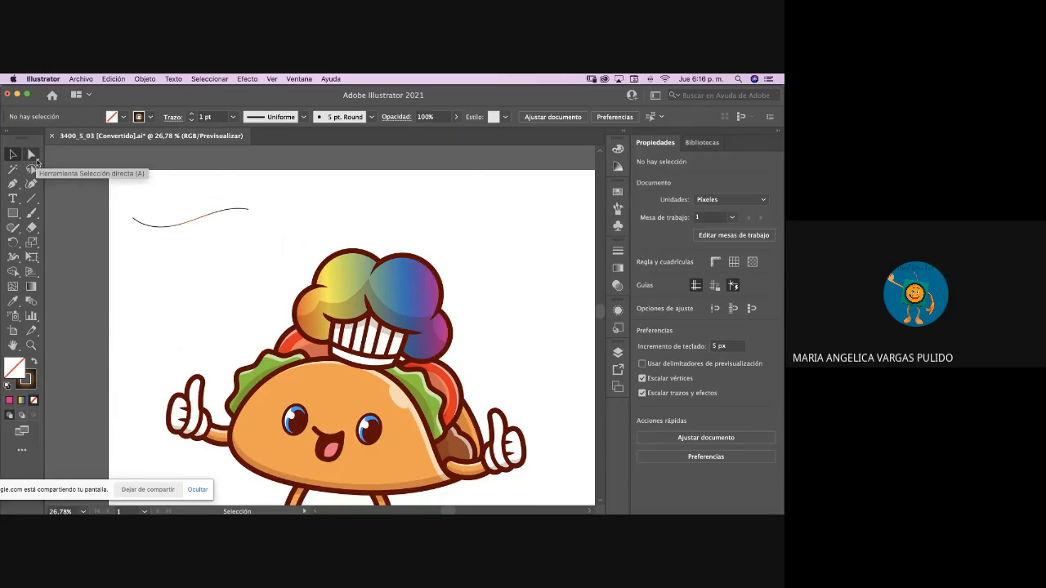
left_click(148, 227)
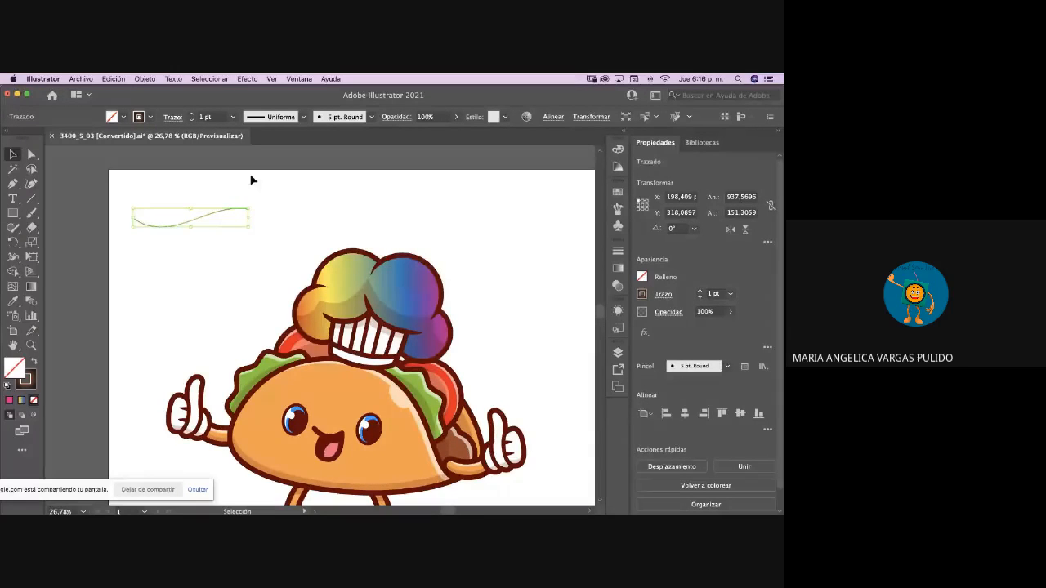
left_click(238, 194)
left_click(247, 209)
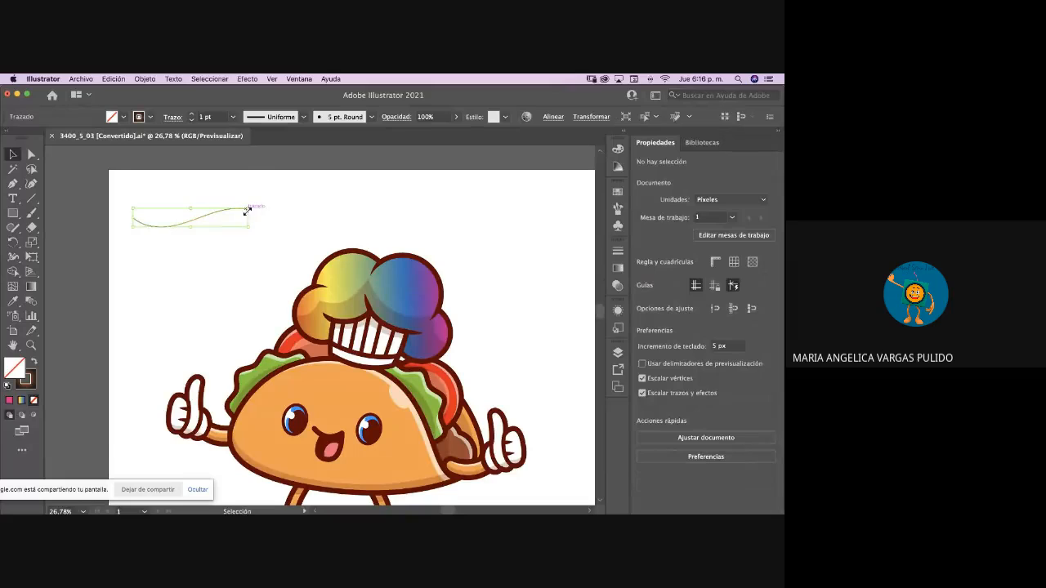
left_click(304, 117)
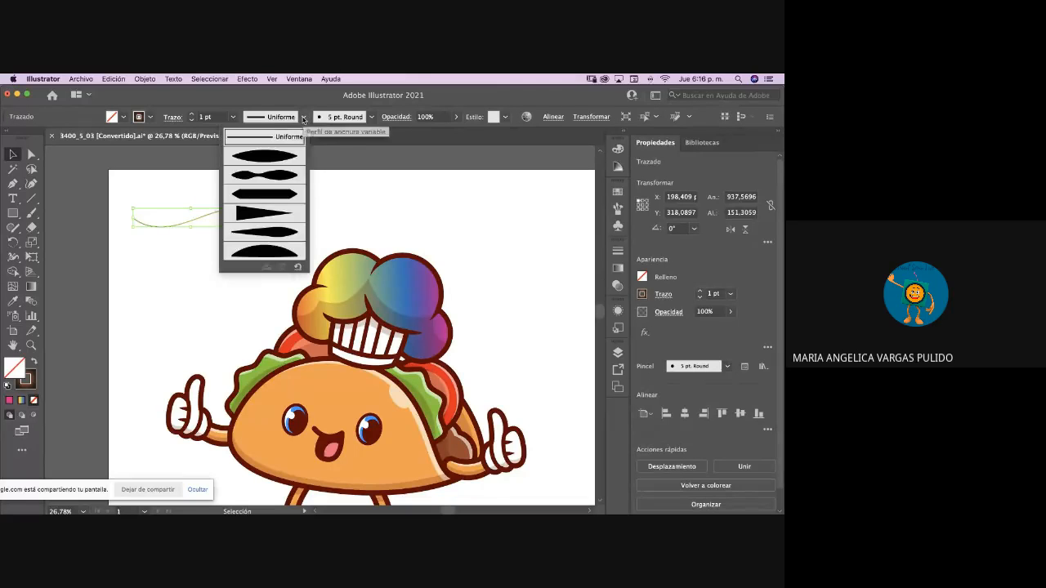
left_click(282, 156)
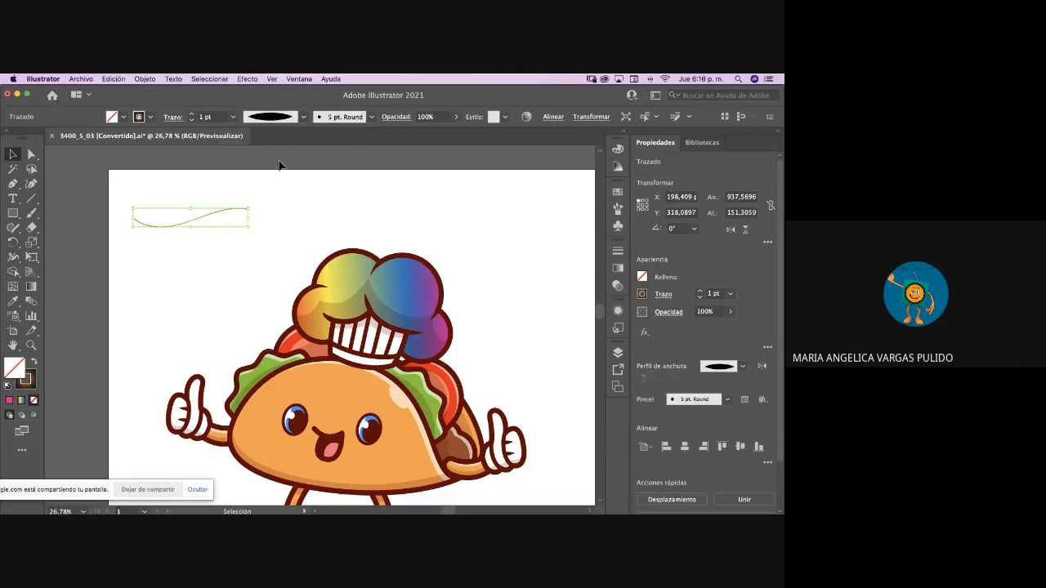
- Set the wavy line's stroke weight to 13 pt, deselect it to preview the result, and leave it selected again
left_click(192, 115)
left_click(191, 114)
left_click(191, 114)
left_click(190, 114)
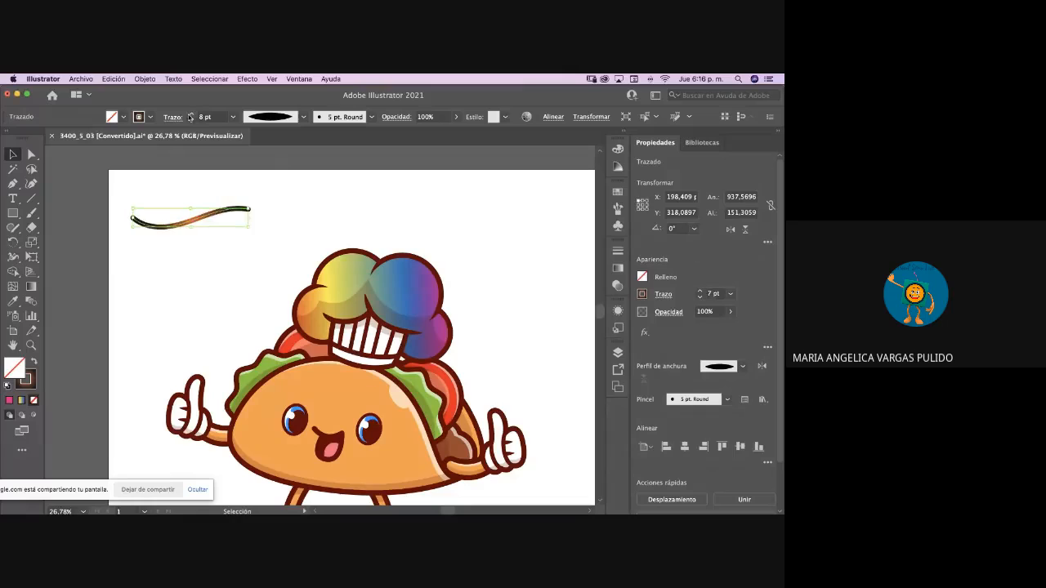
left_click(188, 114)
left_click(283, 187)
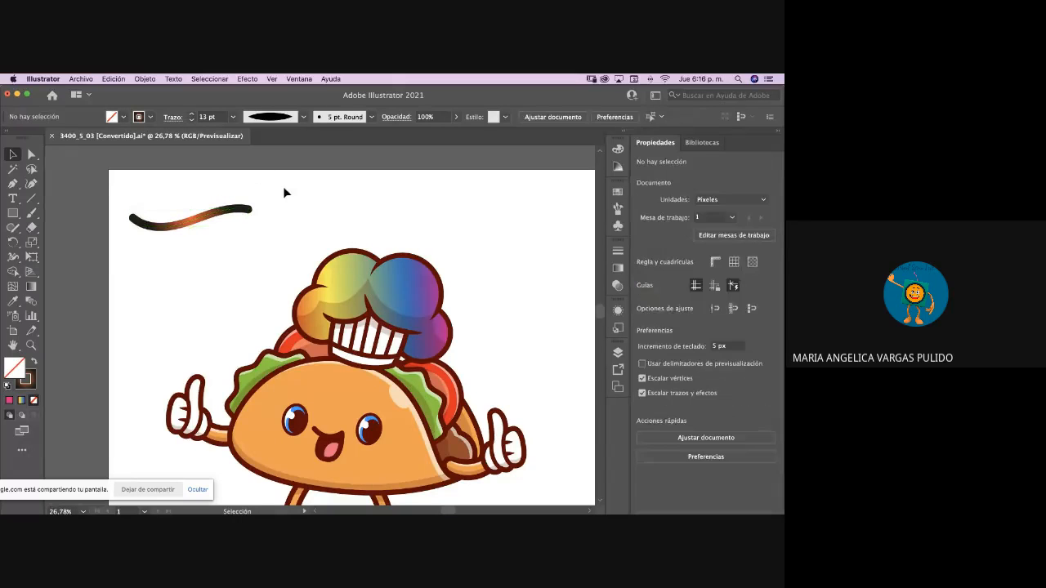
left_click(233, 213)
left_click(173, 293)
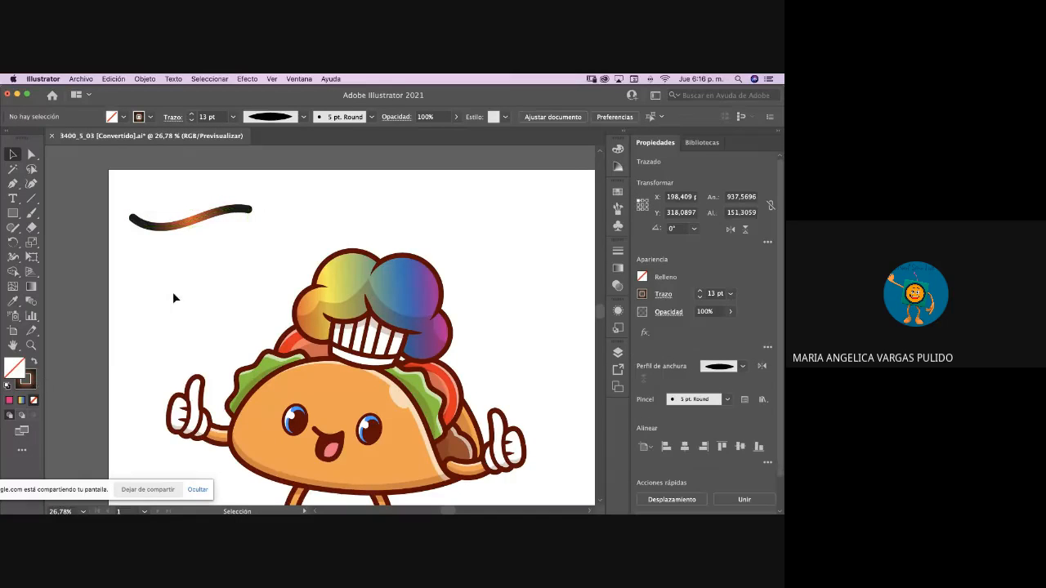
left_click(230, 213)
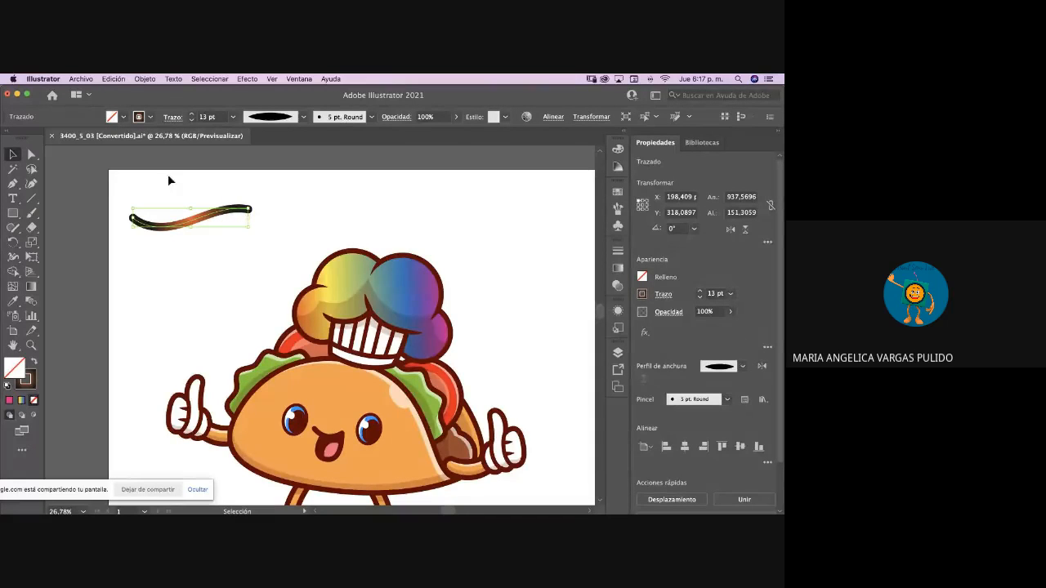
- Try the flat bar, triangular and teardrop width profiles on the wavy line, leaving the teardrop profile applied and the line deselected
left_click(303, 117)
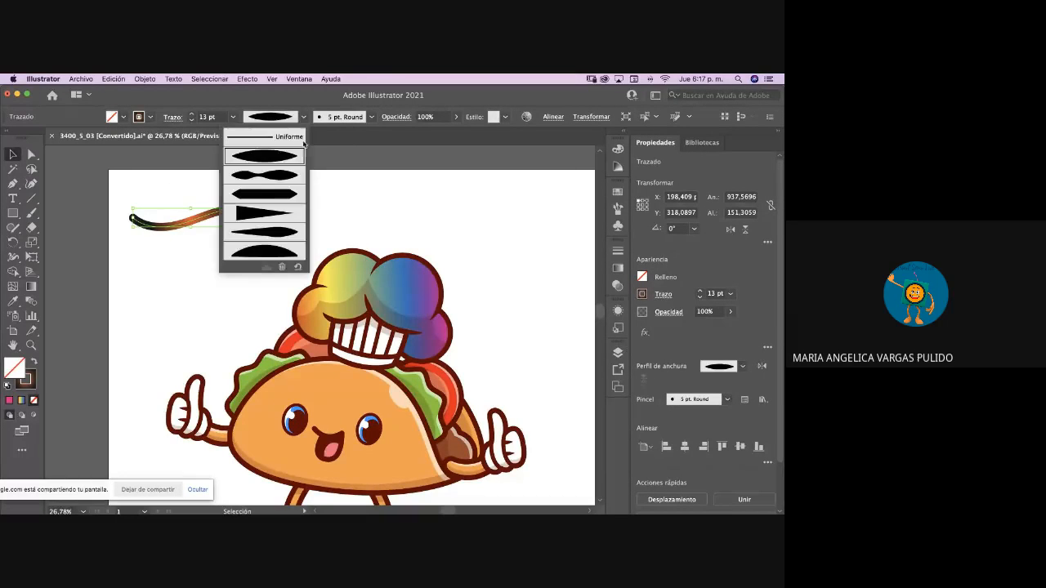
left_click(283, 200)
left_click(303, 117)
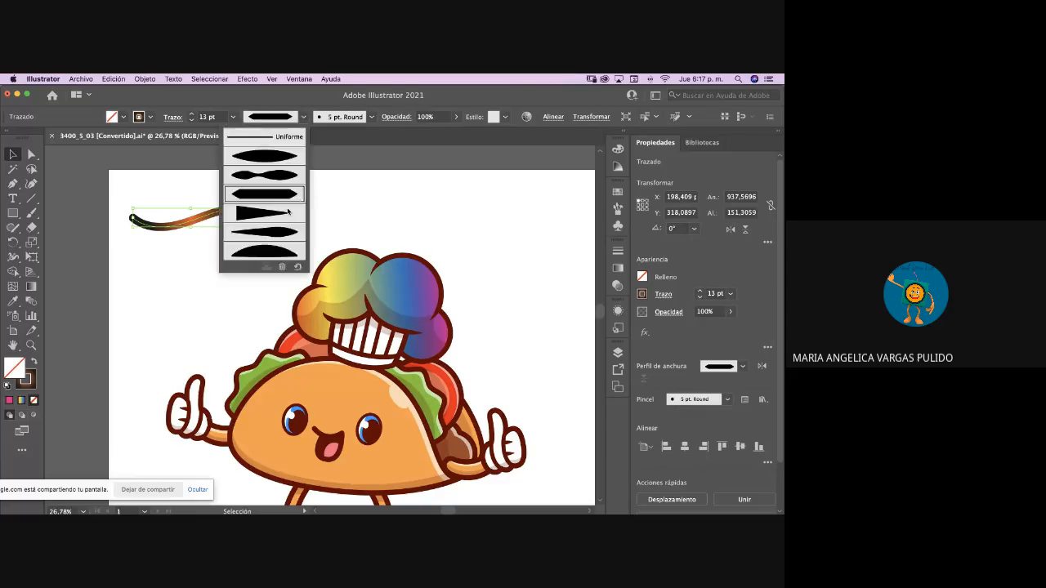
left_click(280, 213)
left_click(280, 213)
left_click(248, 211)
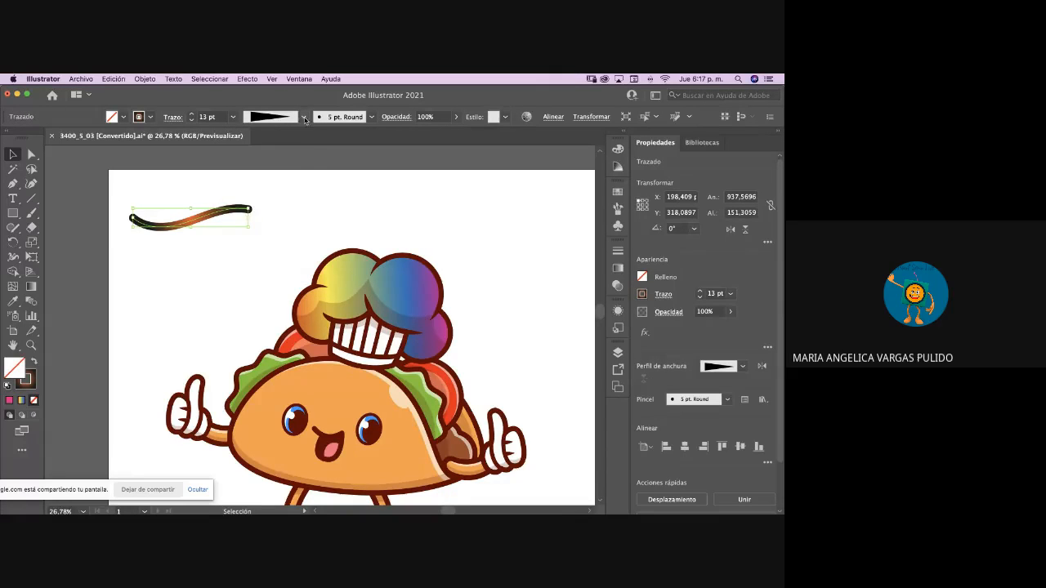
left_click(303, 117)
left_click(280, 233)
left_click(286, 221)
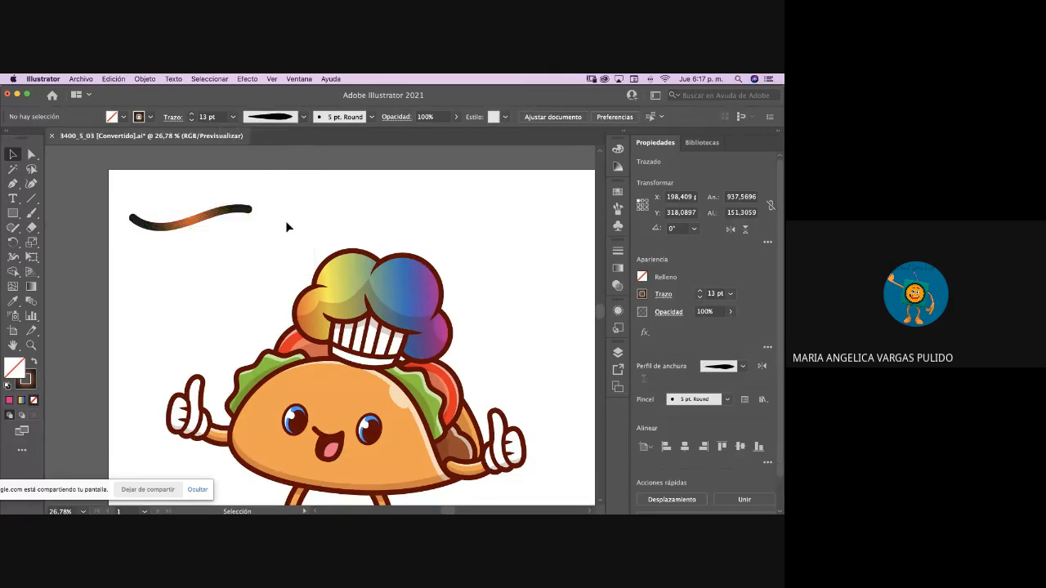
- Reselect the wavy line and apply the Básico brush followed by the rough charcoal-style brush
left_click(370, 118)
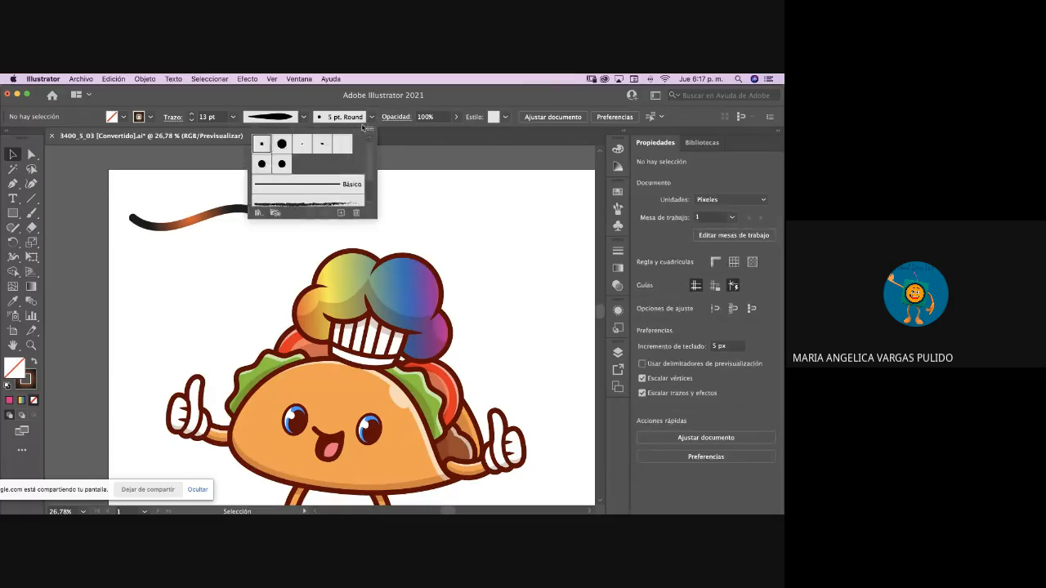
left_click(233, 216)
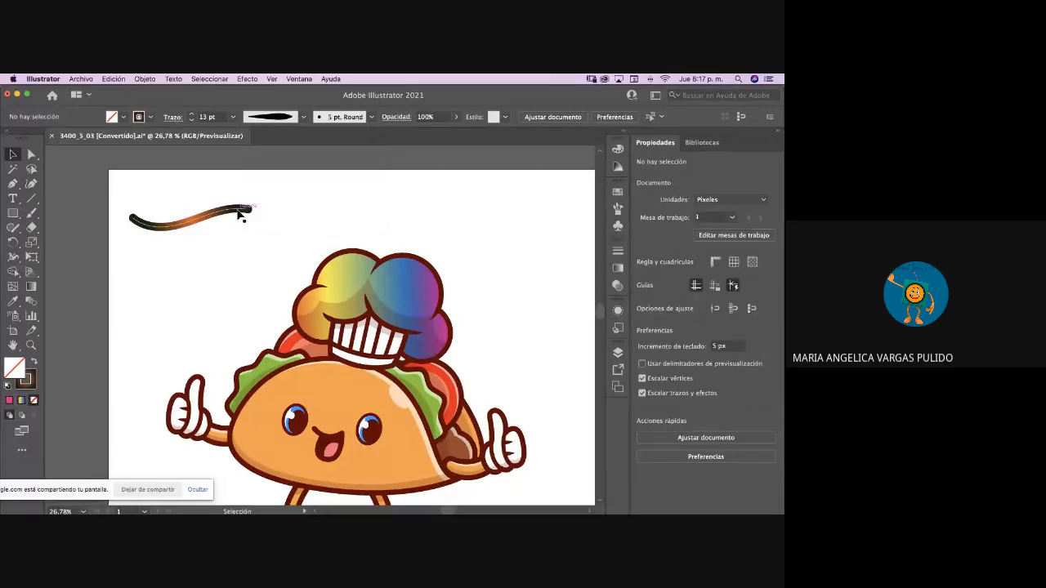
left_click(242, 211)
left_click(371, 117)
left_click(353, 185)
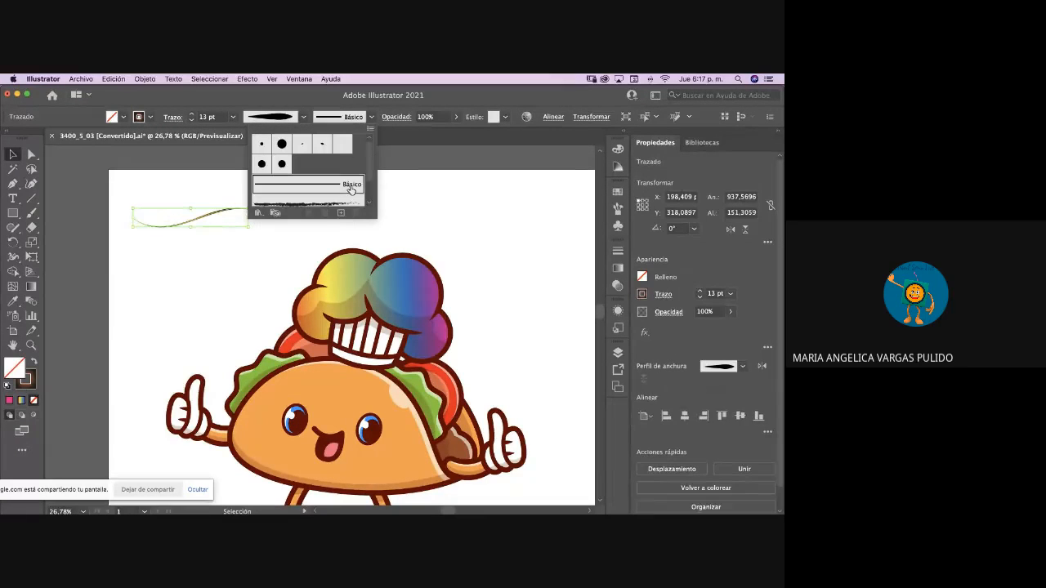
scroll(343, 168, "down", 2)
left_click(337, 176)
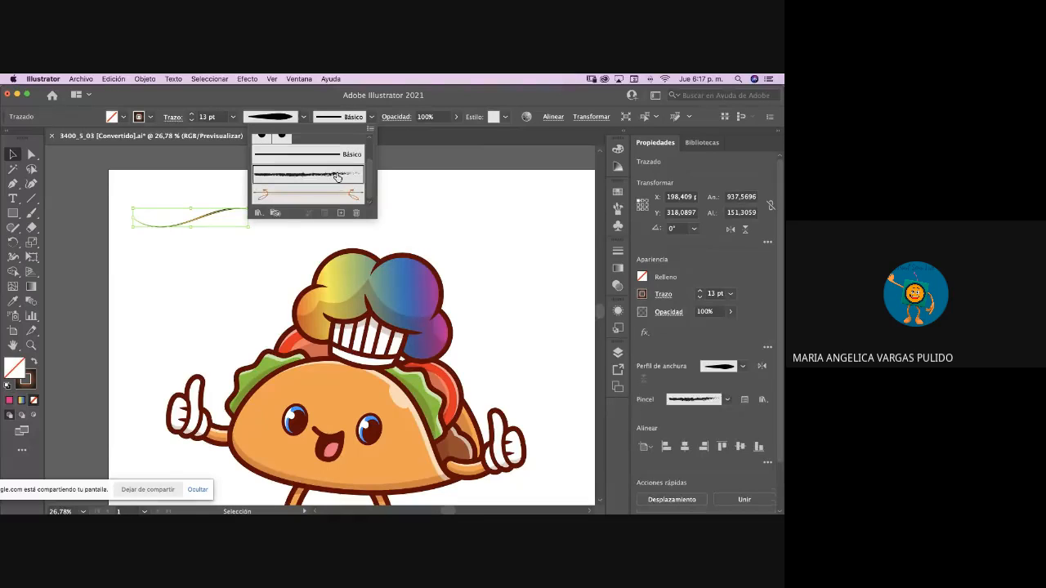
- Raise the charcoal line's stroke weight to 11 pt, deselect it to preview the result, and select it again
left_click(192, 114)
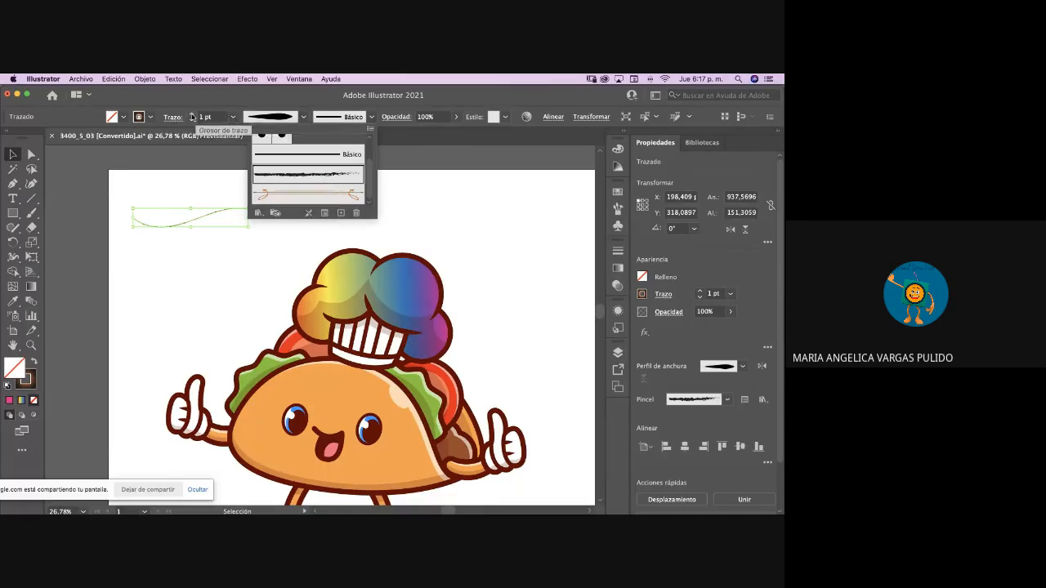
left_click(192, 113)
left_click(192, 114)
left_click(192, 113)
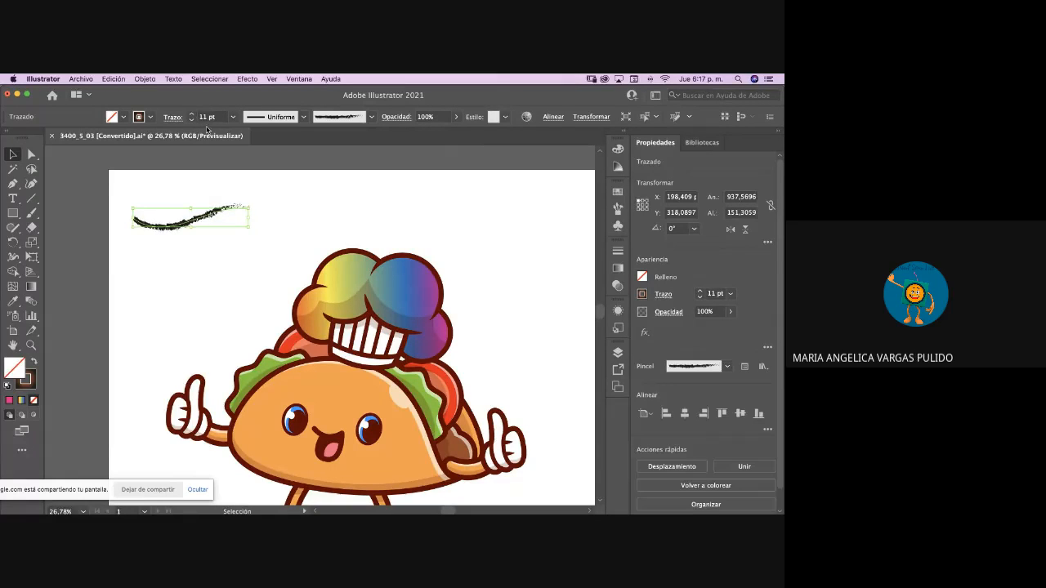
left_click(292, 193)
left_click(232, 211)
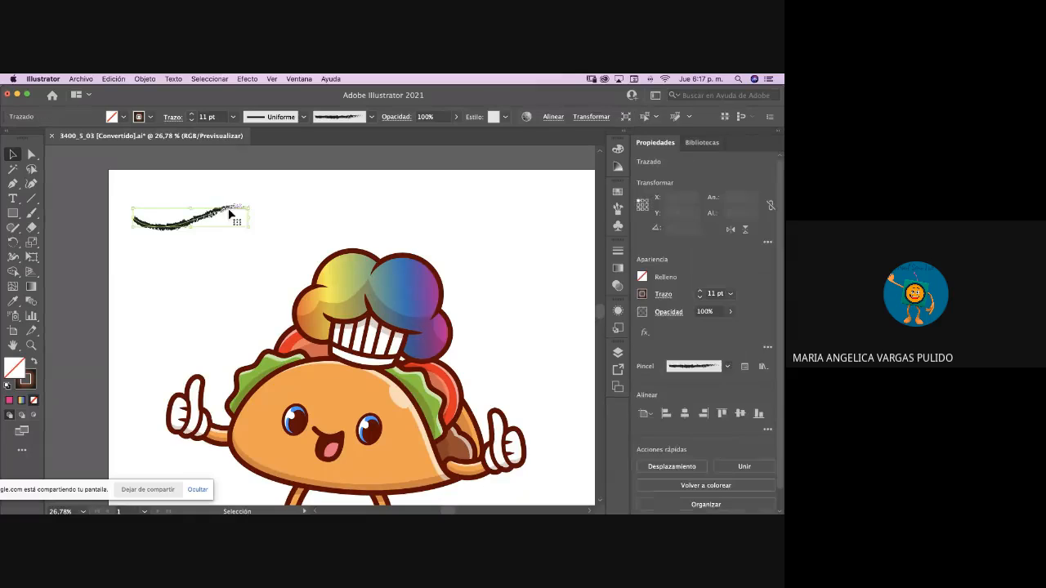
- Apply the orange ribbon brush with curled ends to the wavy line, deselect it to preview, and reselect it
left_click(373, 118)
left_click(355, 197)
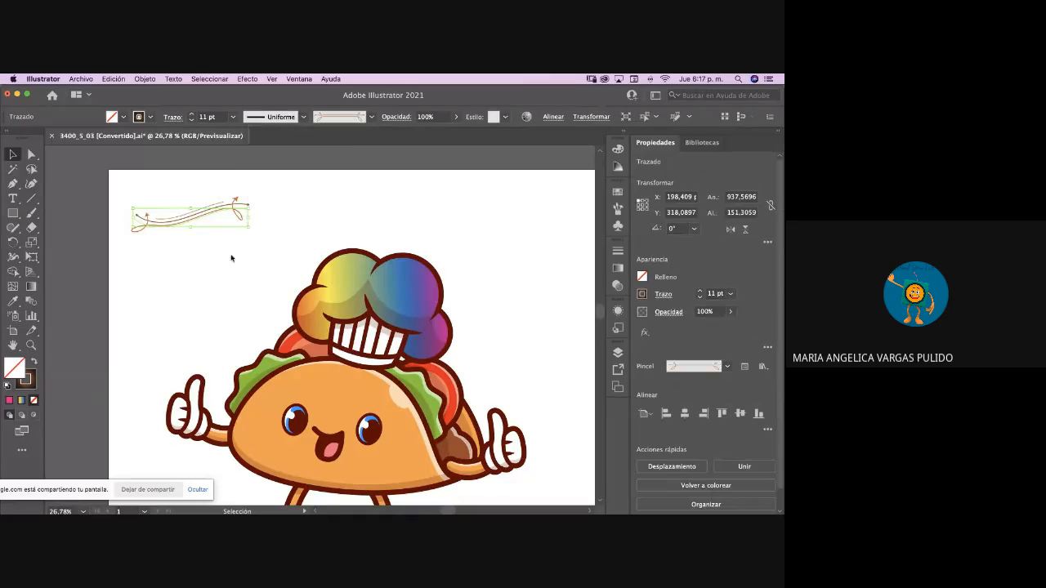
left_click(294, 225)
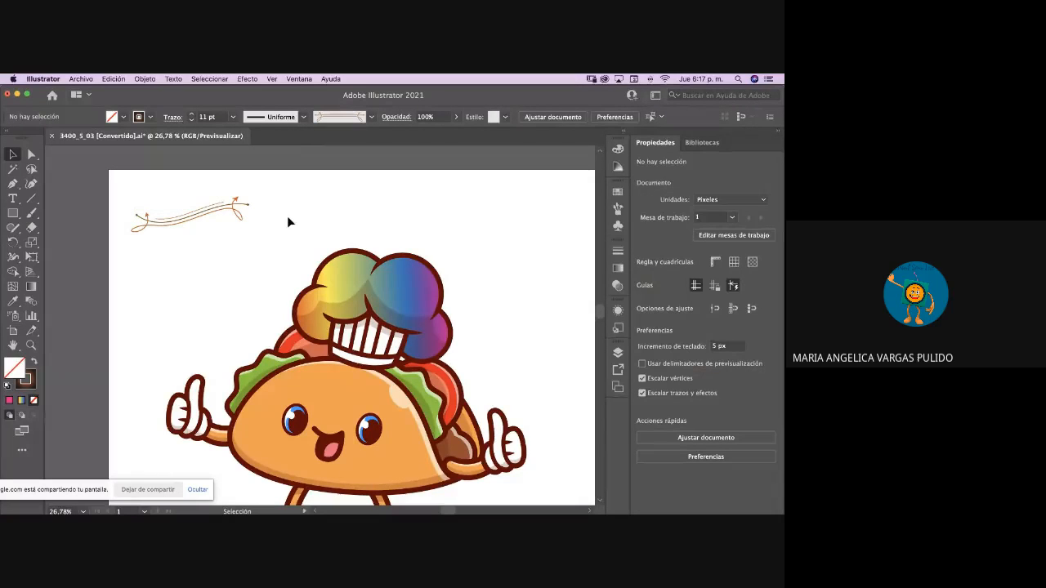
left_click(231, 209)
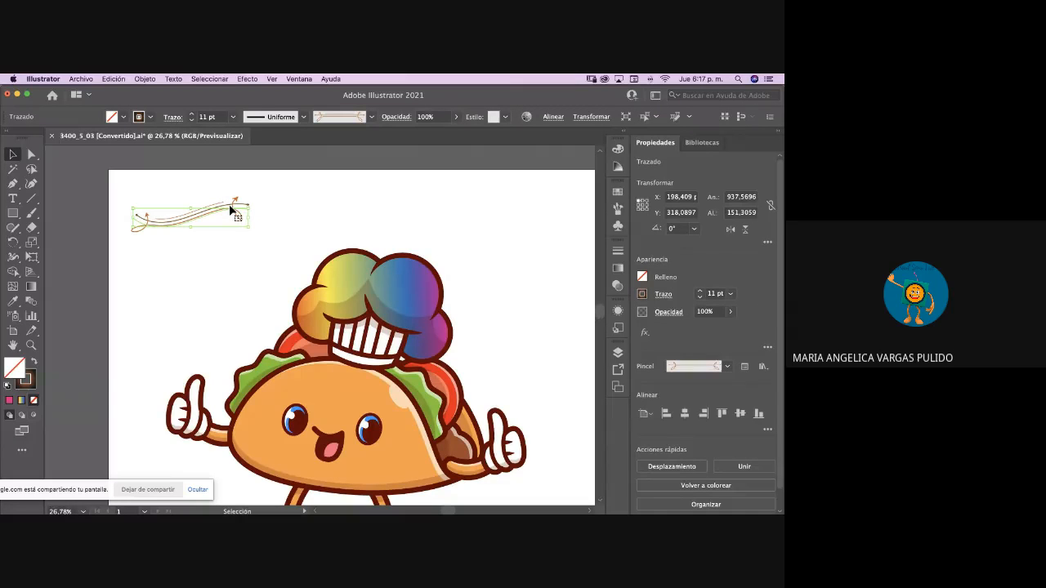
- Open the Decorativo_Separadores de texto brush library and apply its black knotwork separator to the wavy line
left_click(763, 367)
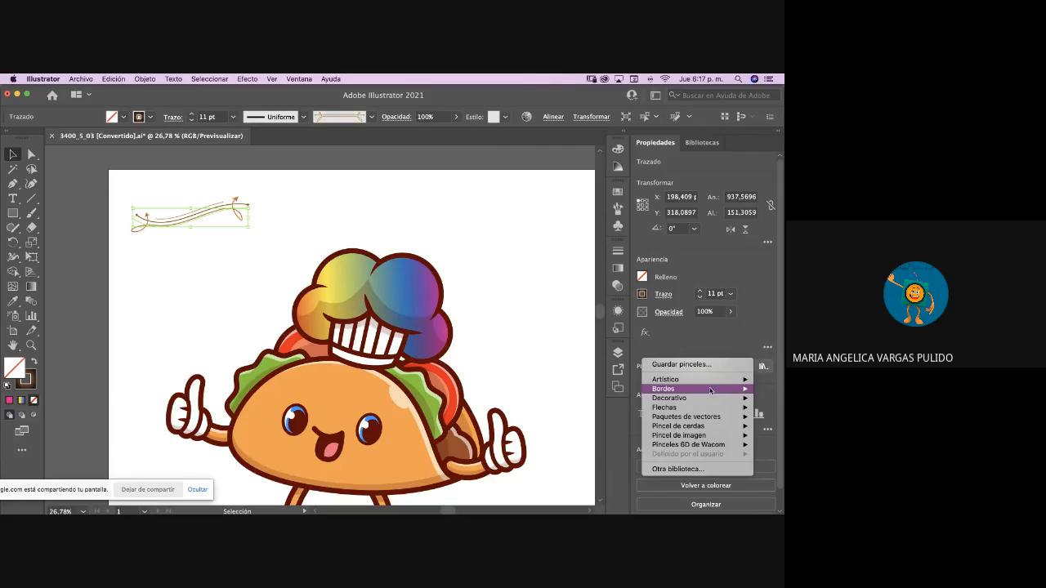
mouse_move(696, 390)
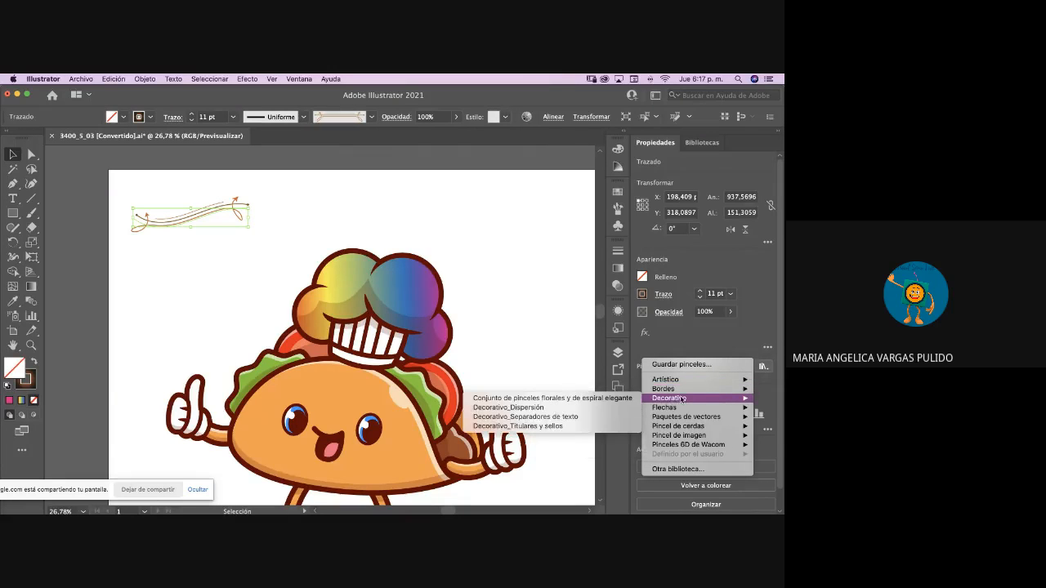
mouse_move(678, 419)
left_click(580, 419)
left_click(417, 315)
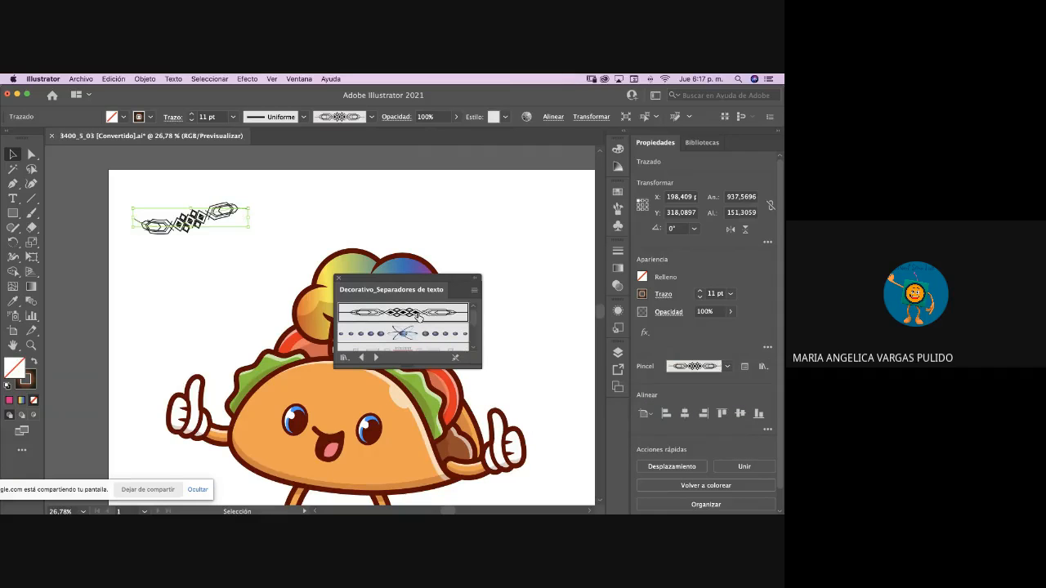
- Try other text-separator brushes on the line, including the blue beaded one, the grey-and-red one, and the blue arrows with a central oval
left_click(413, 334)
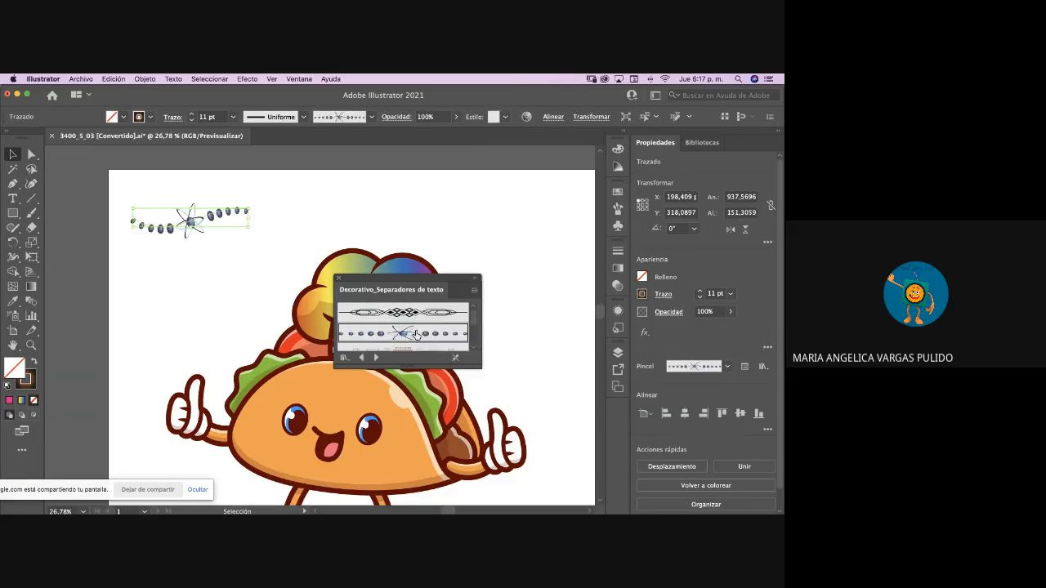
left_click(415, 350)
left_click_drag(474, 320, 485, 257)
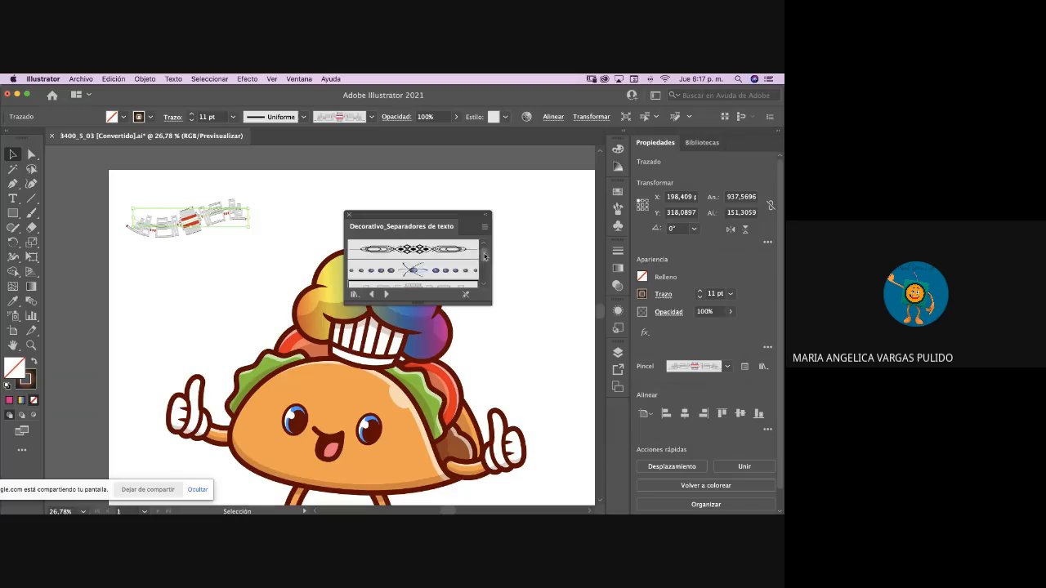
scroll(484, 257, "down", 5)
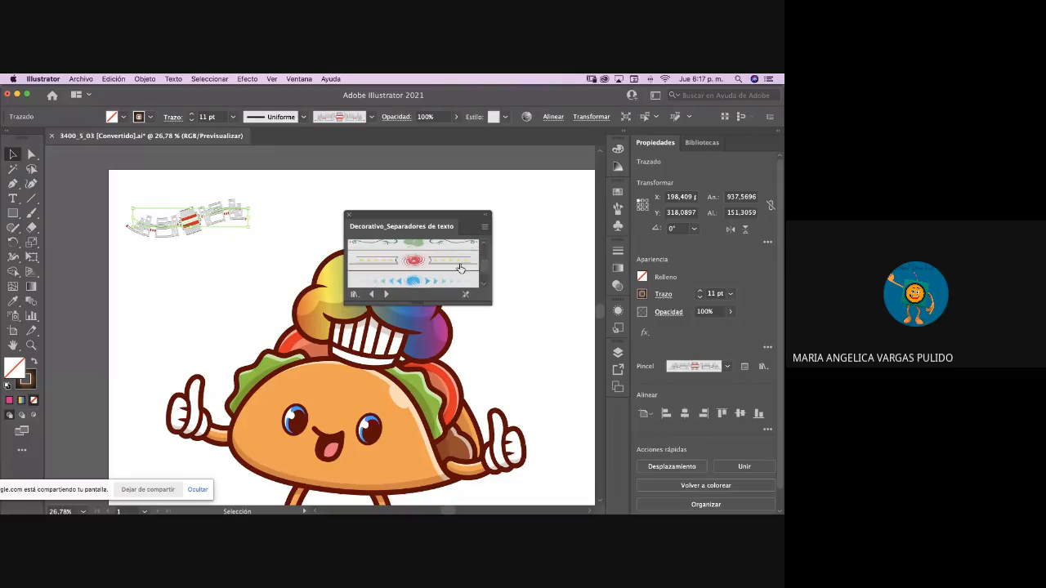
left_click(460, 268)
left_click(446, 281)
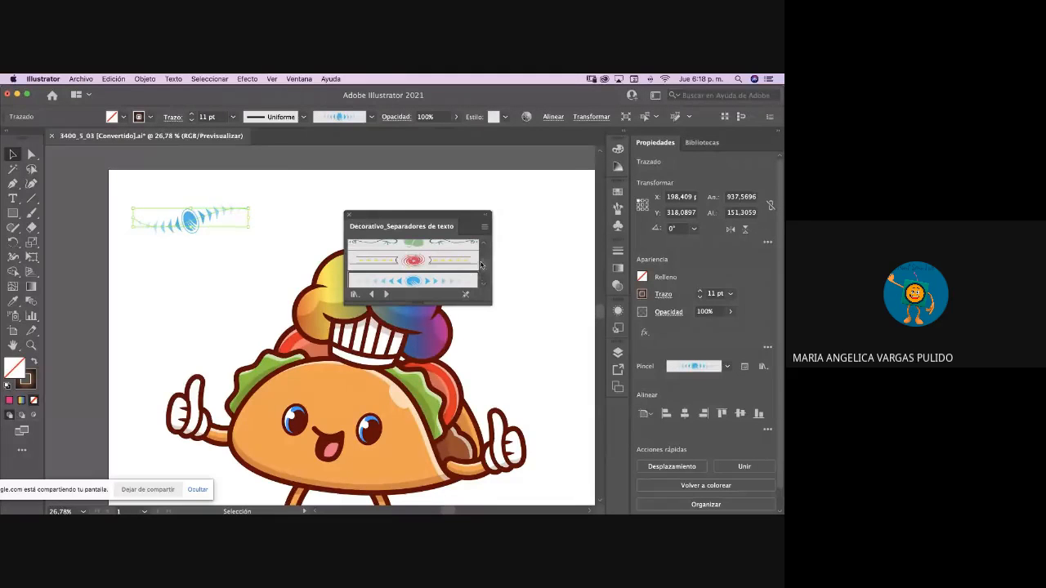
- Try the flame separator 20 and red scroll separator 21, and apply the green scroll separator brush to the wavy line
scroll(481, 264, "down", 4)
left_click(479, 274)
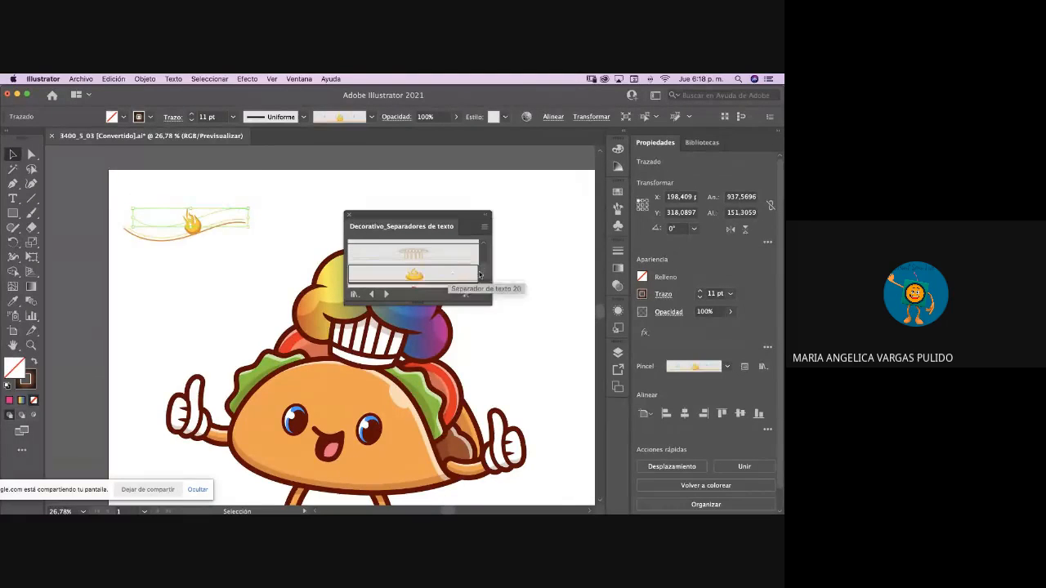
scroll(479, 269, "down", 2)
left_click(451, 267)
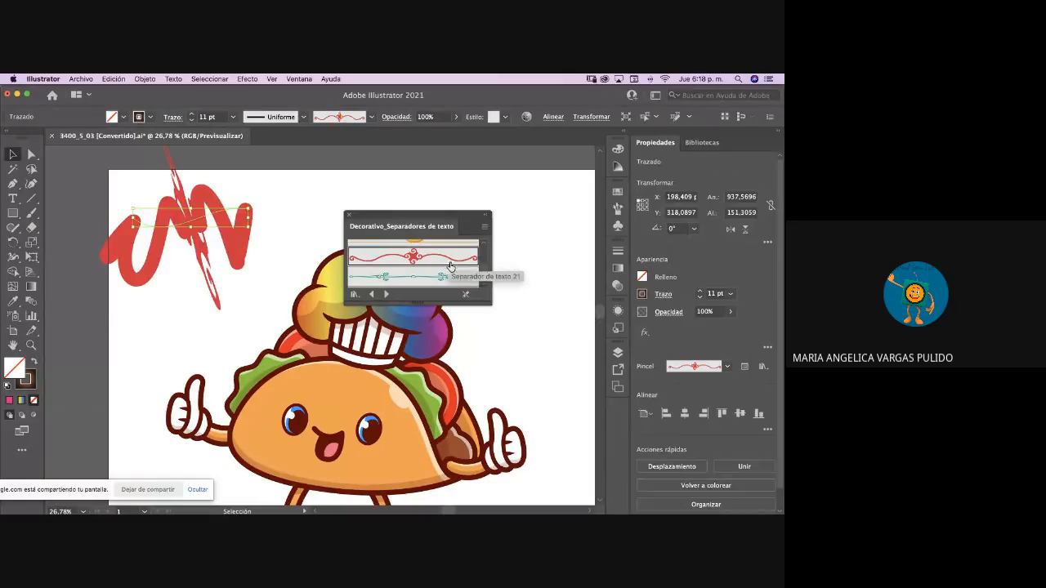
left_click(445, 278)
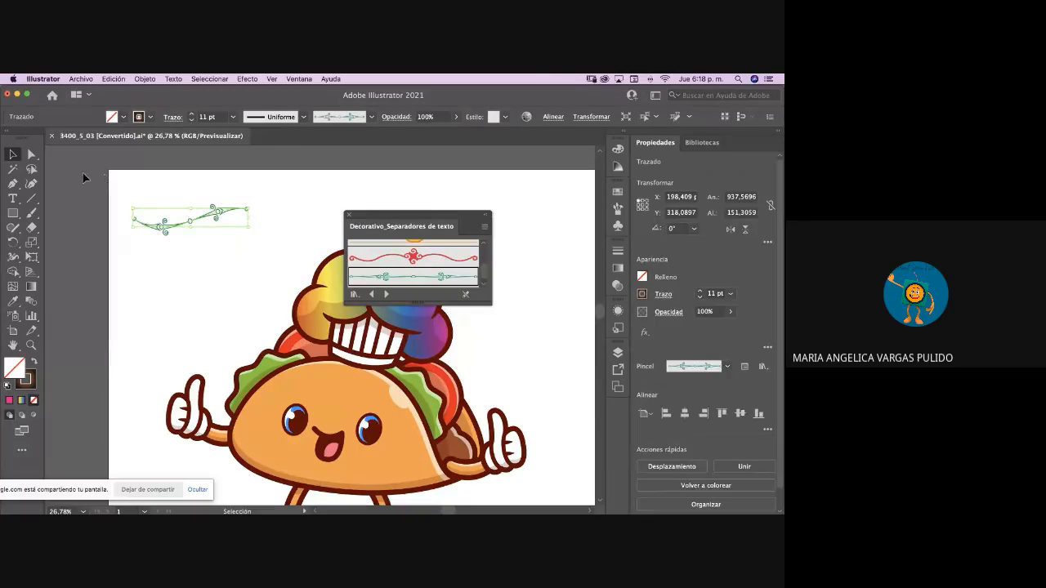
- Deselect the green scroll line and close the floating Decorativo_Separadores de texto brush library
left_click(268, 194)
left_click(487, 217)
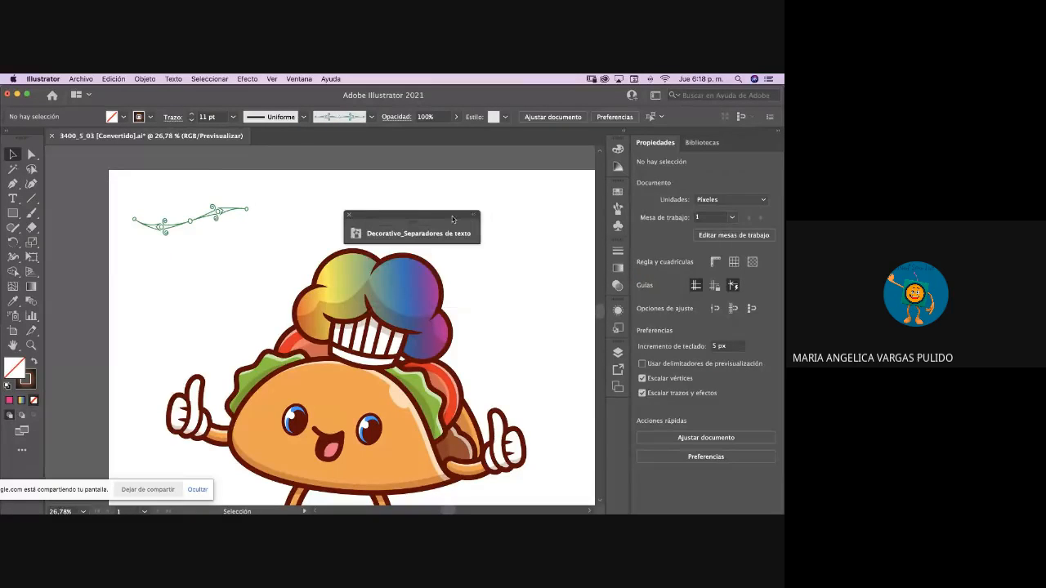
left_click_drag(354, 218, 438, 249)
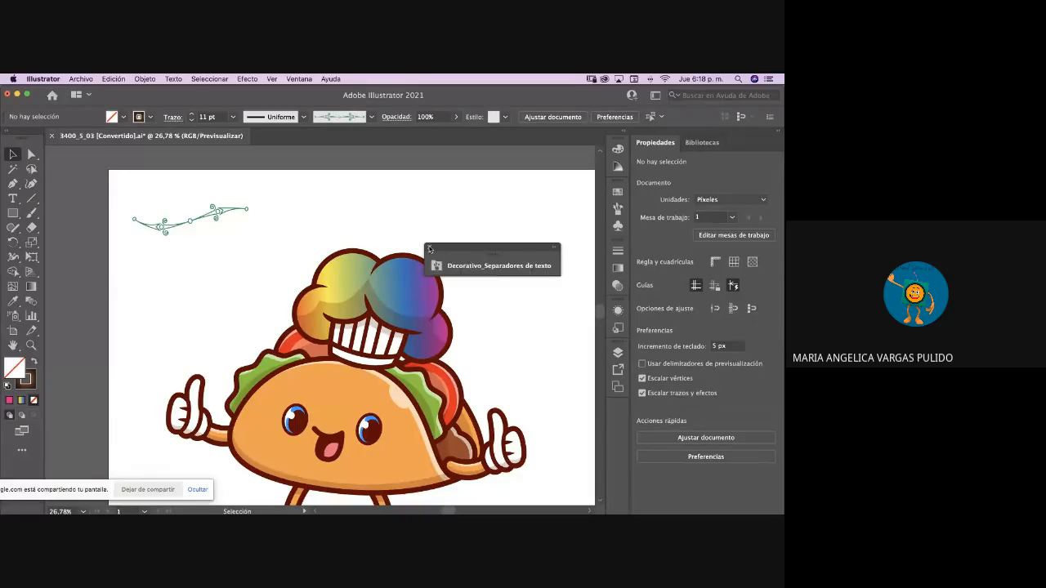
left_click(429, 248)
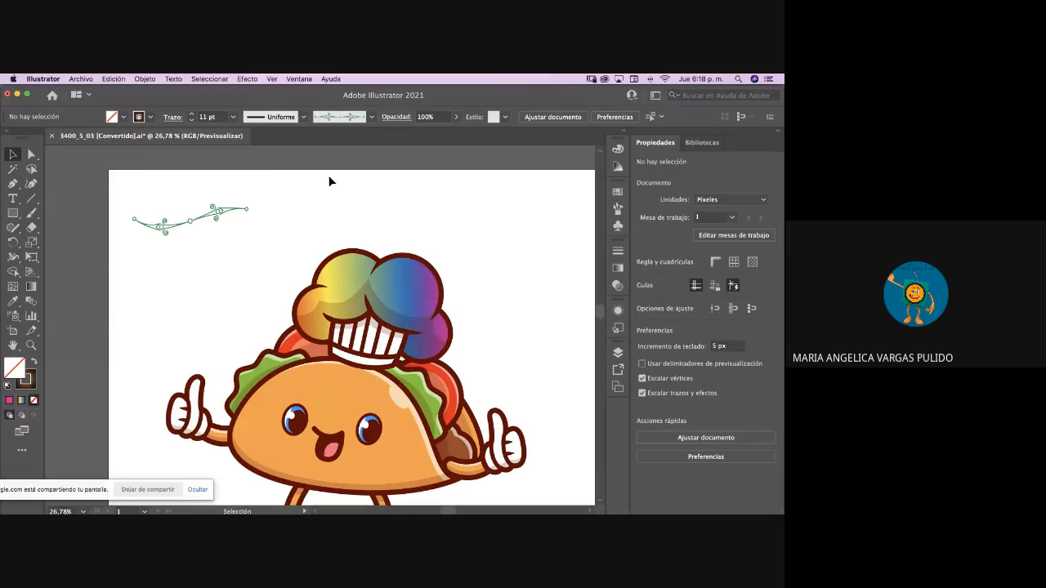
- Show the Trazo (Stroke) panel
left_click(299, 79)
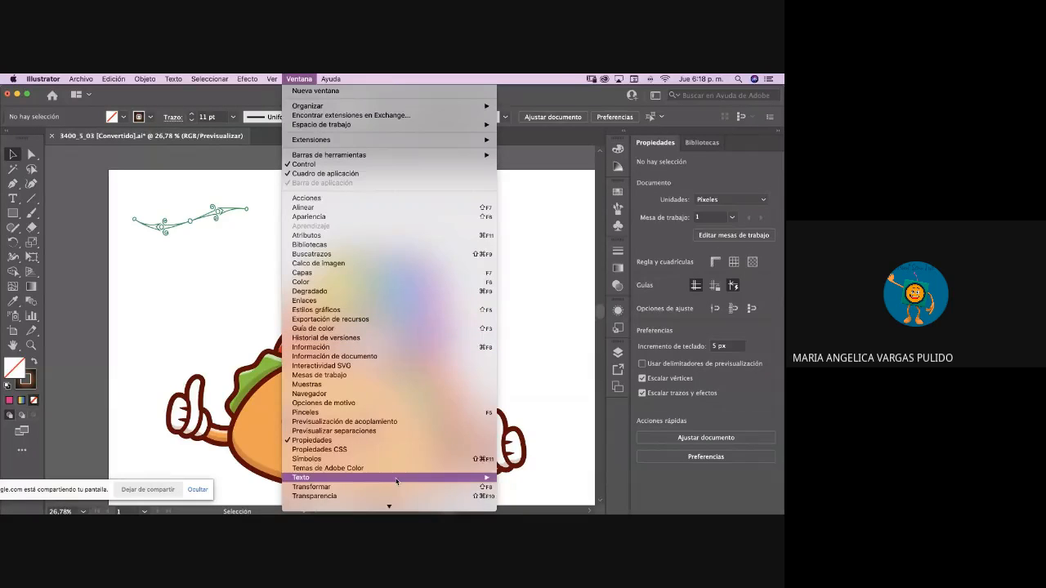
mouse_move(396, 507)
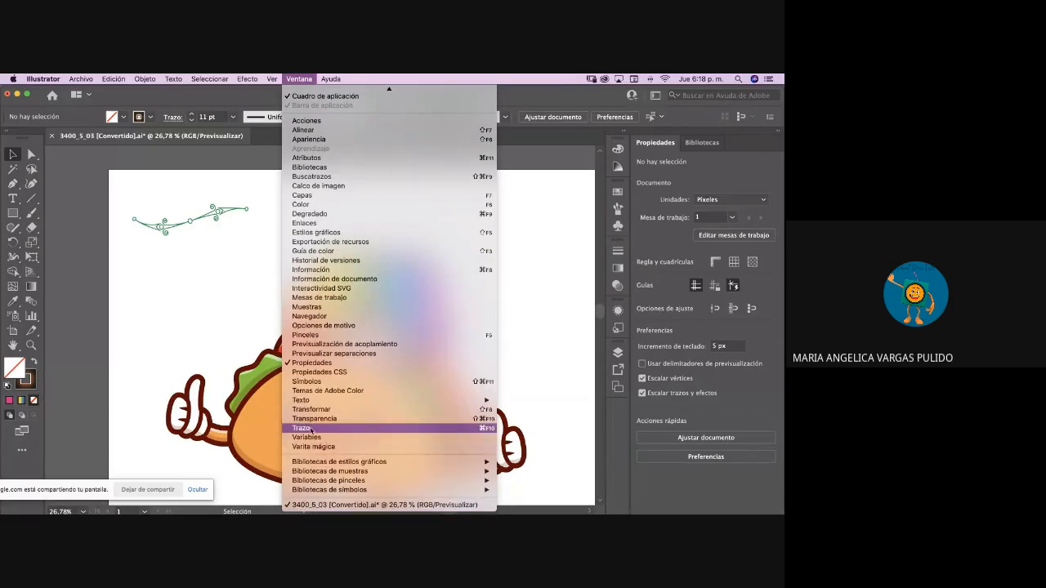
left_click(302, 428)
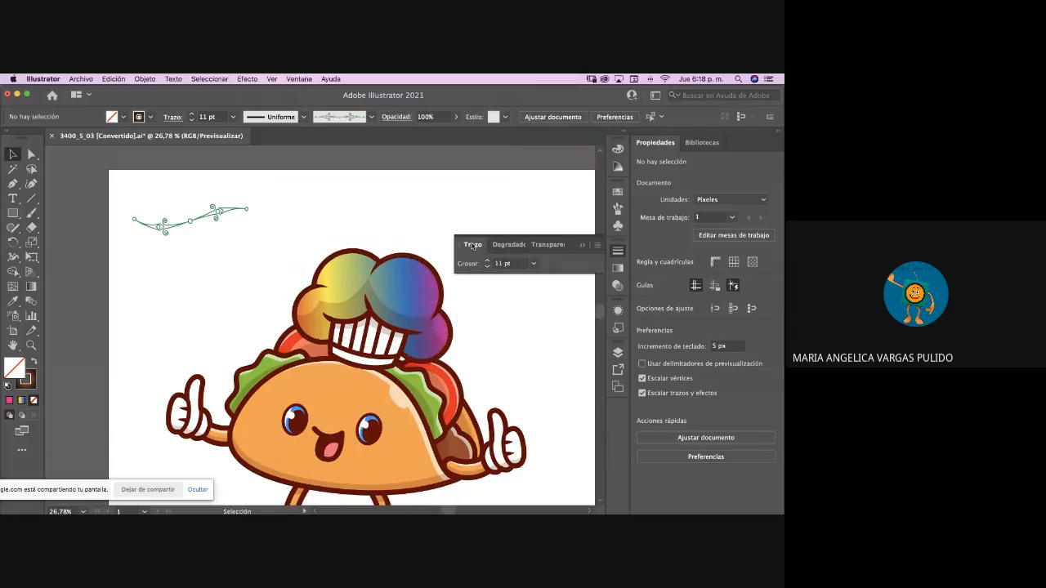
- Select the green scroll line and try stepping its stroke weight up and down, leaving it at 11 pt
left_click(487, 260)
left_click(487, 260)
left_click(487, 261)
left_click(232, 210)
left_click(487, 266)
left_click(488, 266)
left_click(487, 265)
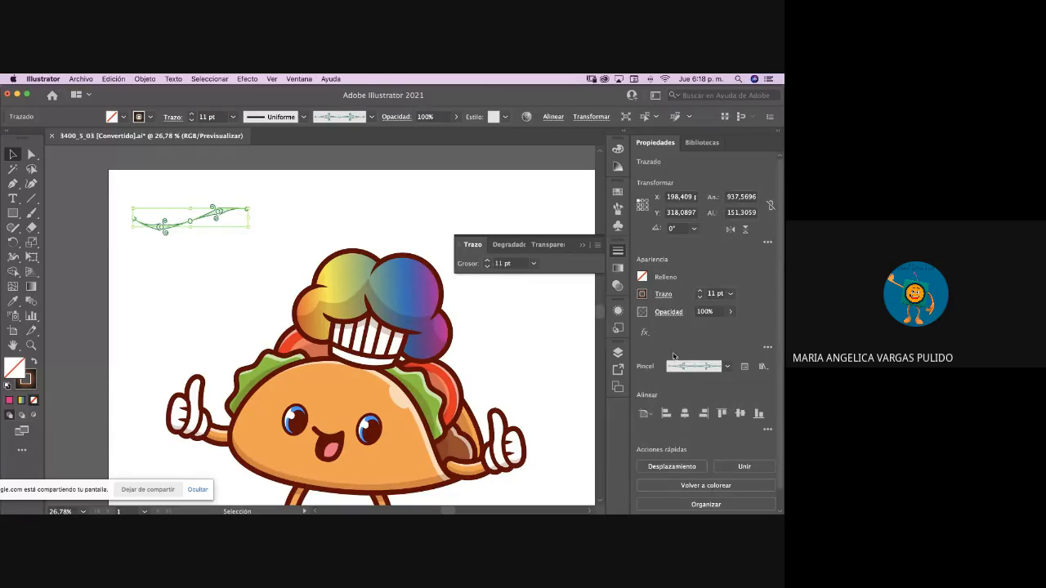
- Try the Voltear a lo largo and Voltear a través flips in the scroll line's brush stroke options, and cancel the dialog
left_click(727, 367)
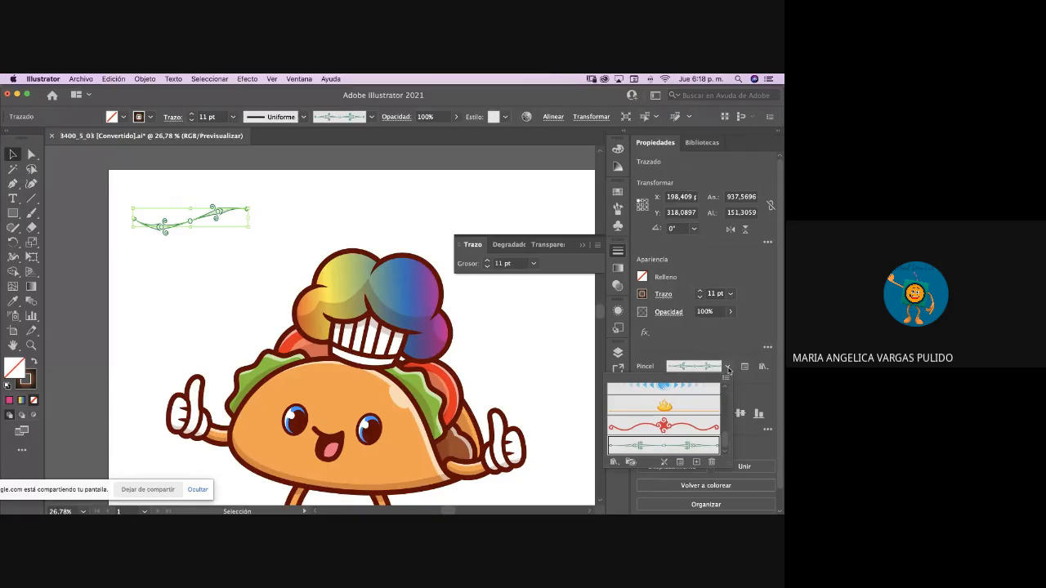
left_click(745, 369)
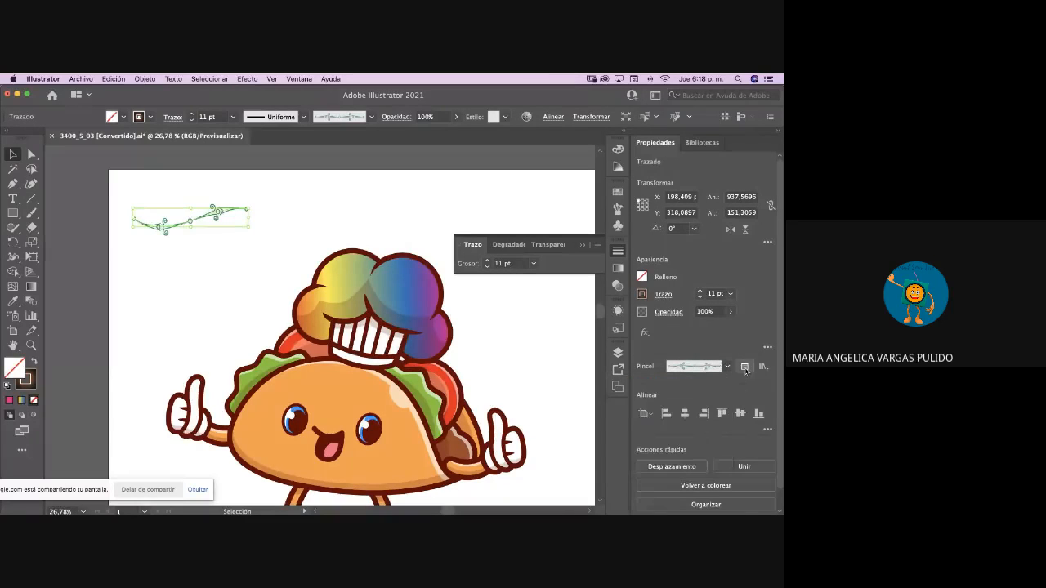
left_click(745, 369)
mouse_move(688, 446)
left_mouse_down()
mouse_move(577, 298)
mouse_move(507, 233)
mouse_move(446, 235)
mouse_move(308, 276)
left_mouse_up()
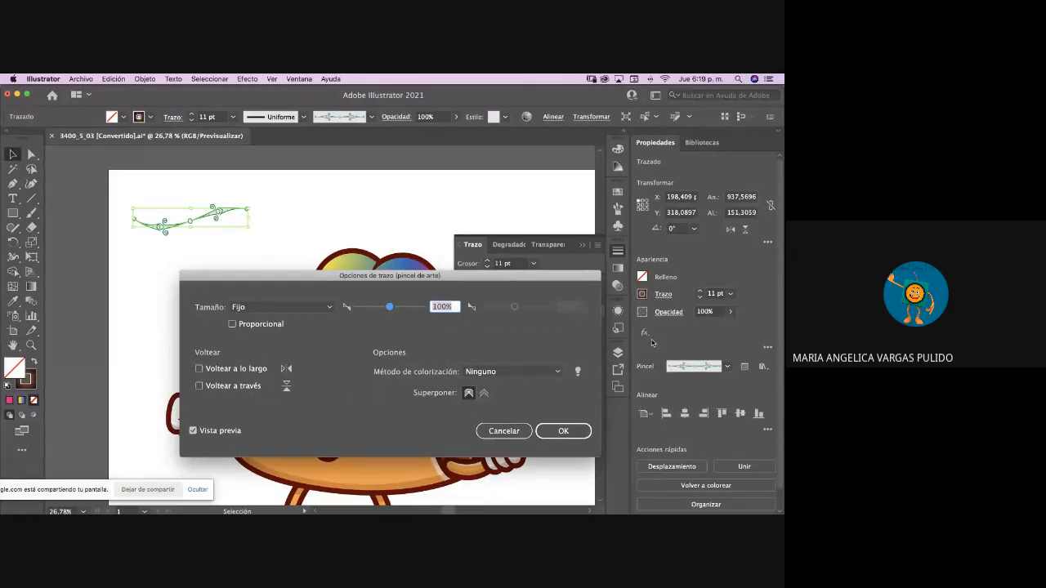
left_click(200, 369)
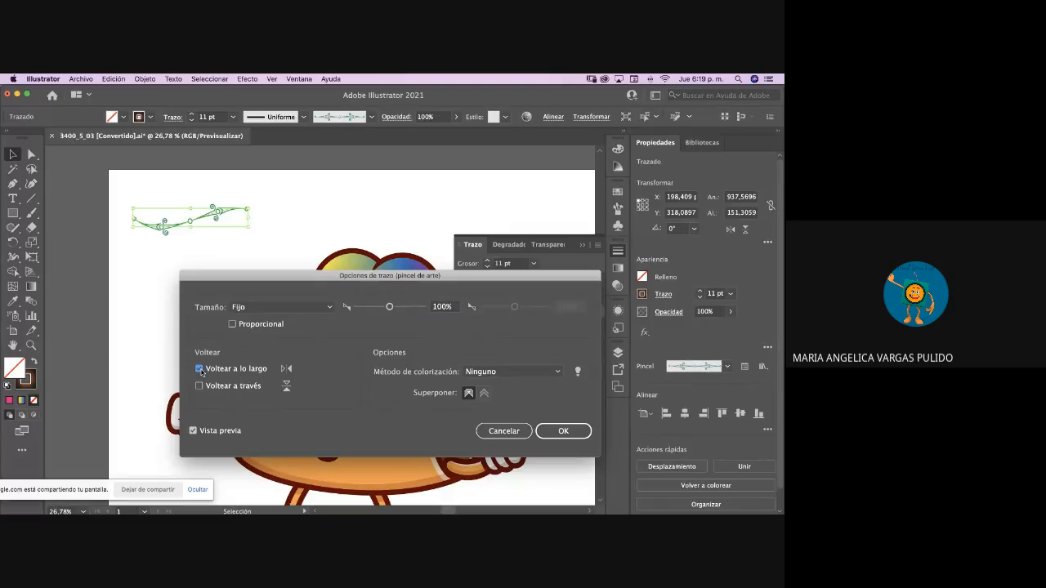
left_click(200, 371)
left_click(200, 388)
left_click(200, 387)
left_click(521, 433)
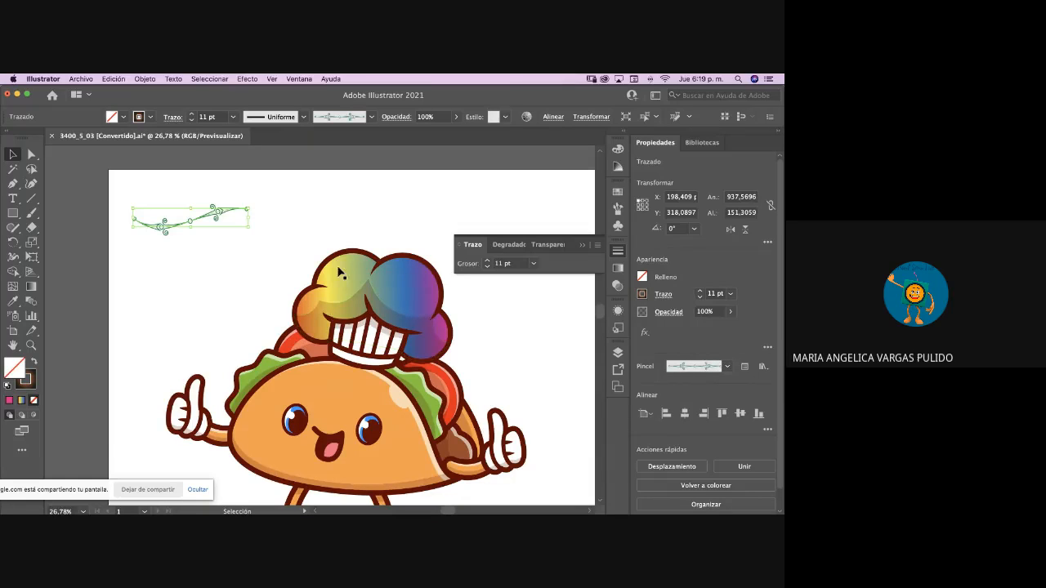
- Collapse the floating Trazo panel and leave nothing selected on the artboard
left_click(582, 245)
left_click(575, 260)
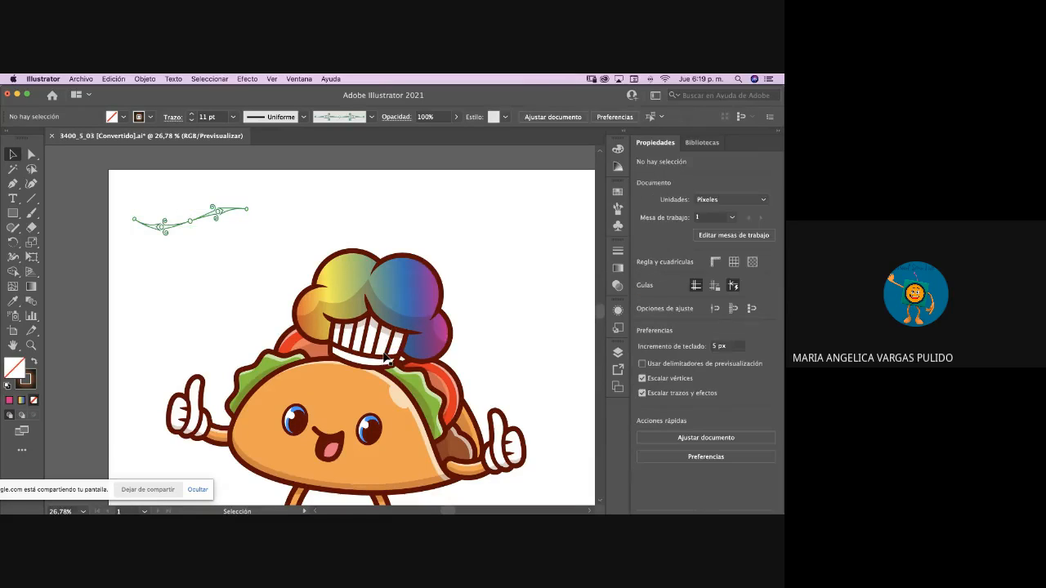
left_click(393, 352)
left_click(549, 312)
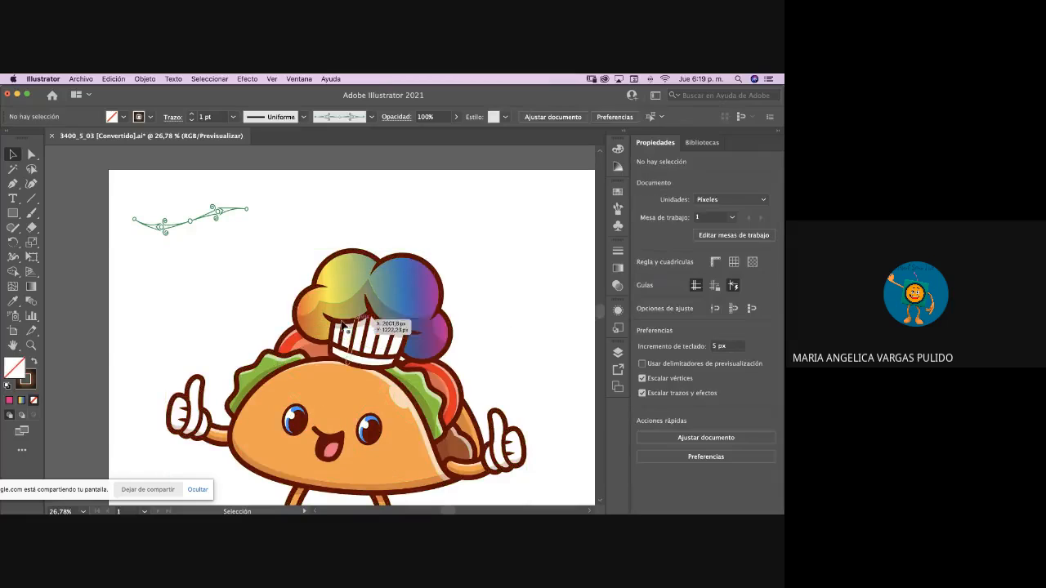
- Draw a five-pointed star about 165 by 158 px above the green scroll line and fill it with green
left_click(13, 212)
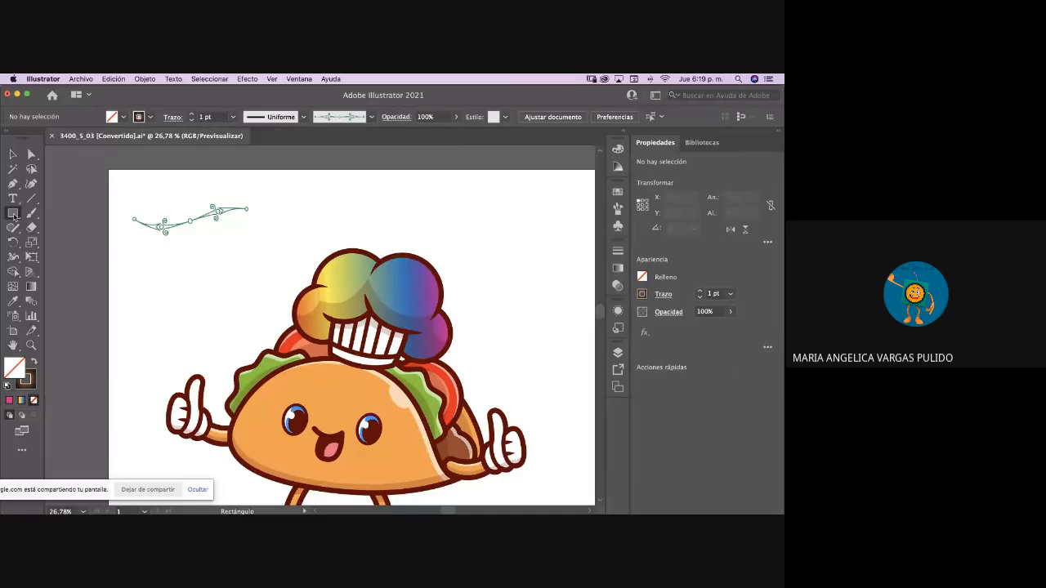
left_click(72, 272)
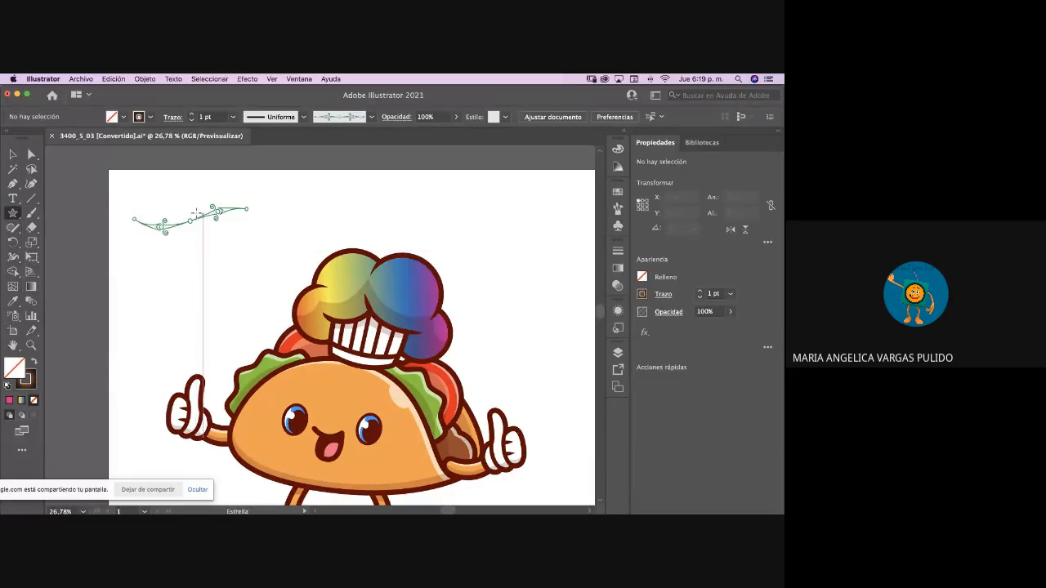
left_click_drag(178, 196, 182, 206)
double_click(16, 370)
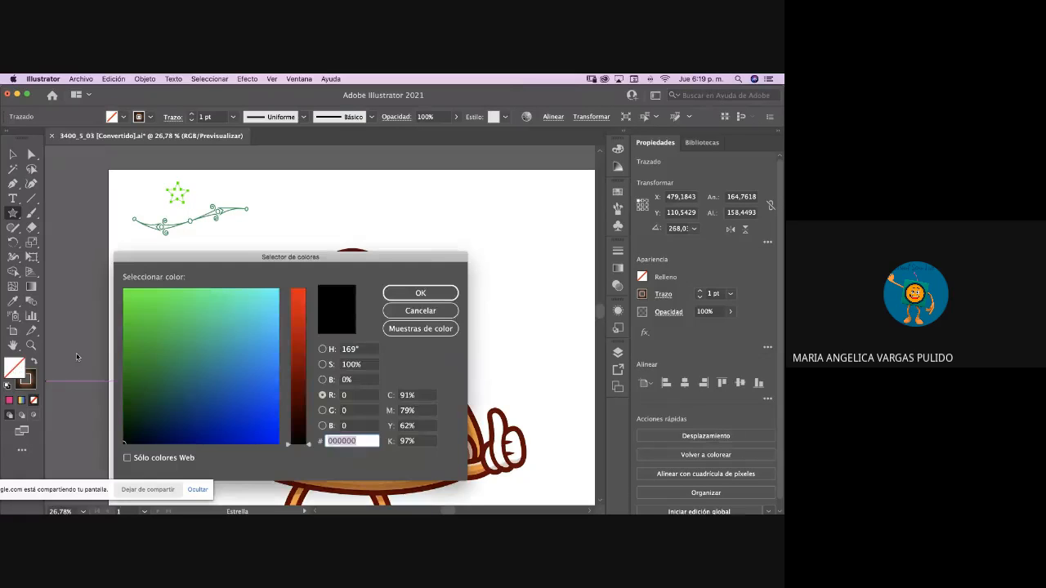
type("00cd77")
left_click(419, 293)
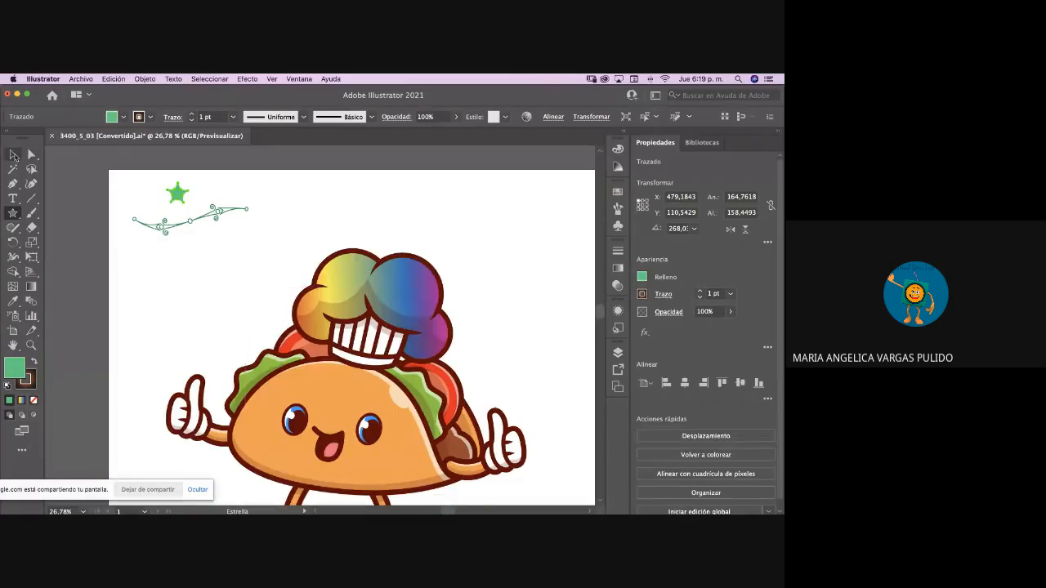
- Draw a green circle about 114 px in diameter to the right of the star and deselect it
left_click(12, 213)
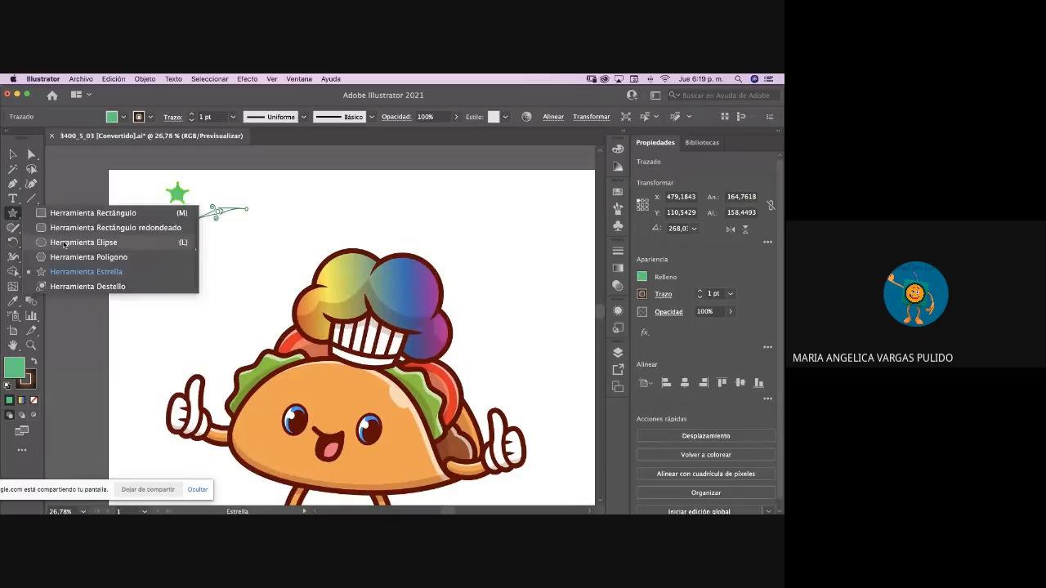
left_click(84, 242)
left_click_drag(209, 187, 222, 201)
left_click(13, 153)
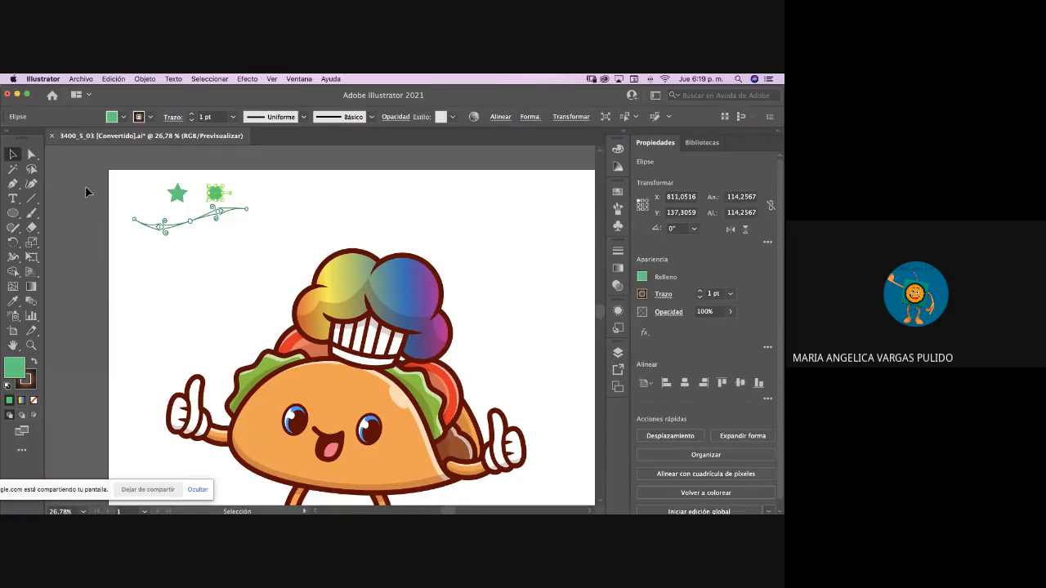
left_click(85, 185)
- Group the star, circle and scroll line, and move the group to the right, closer to the chef hat
left_click_drag(237, 232, 282, 259)
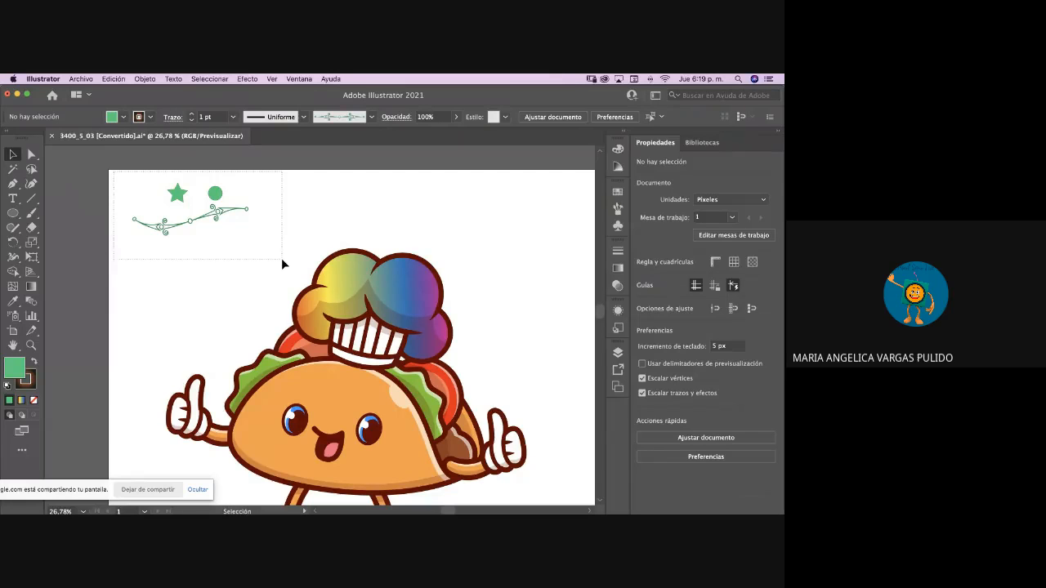
left_click_drag(281, 258, 281, 261)
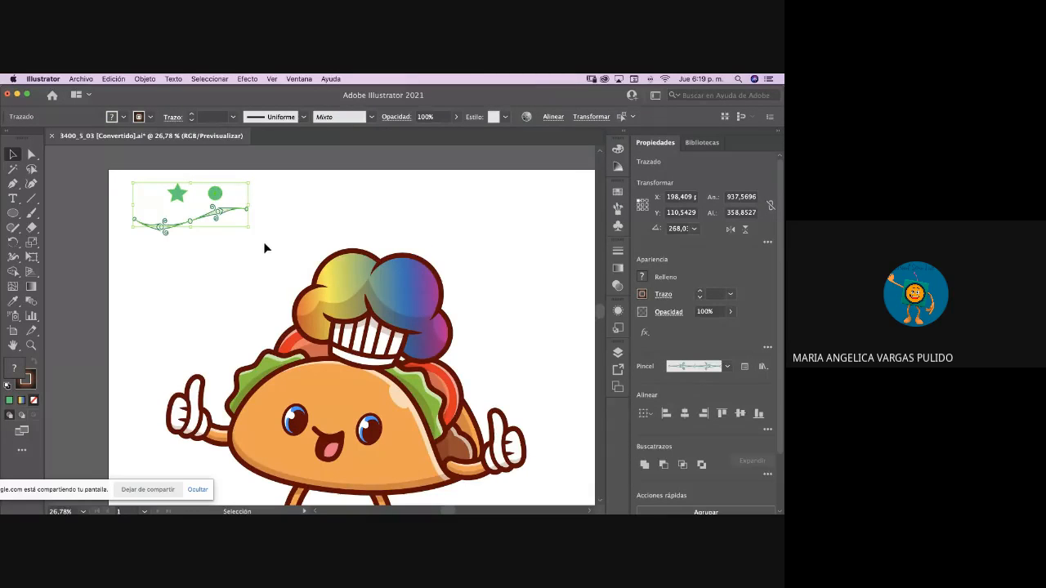
right_click(217, 194)
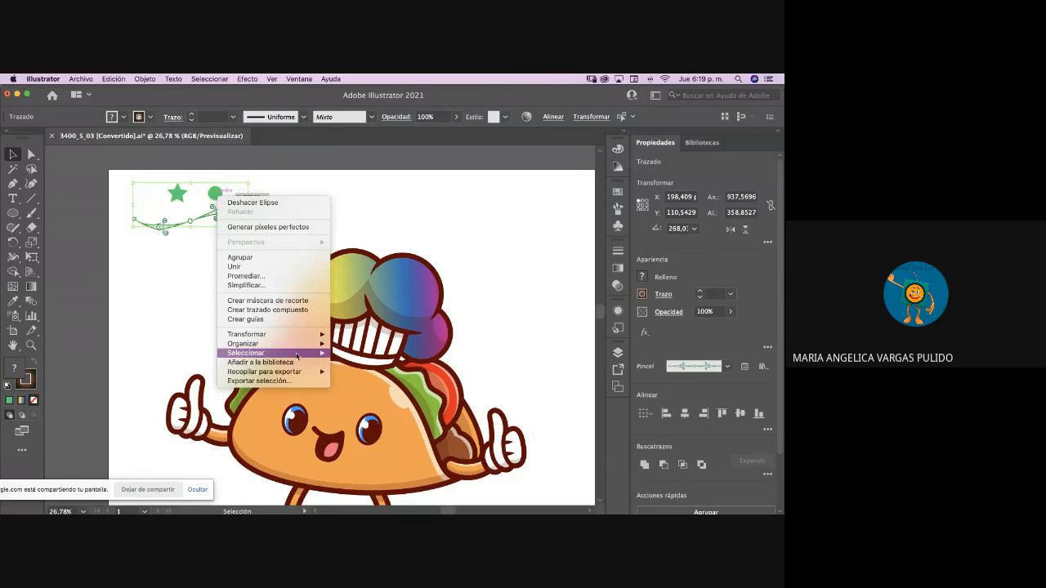
left_click(267, 260)
left_click(87, 345)
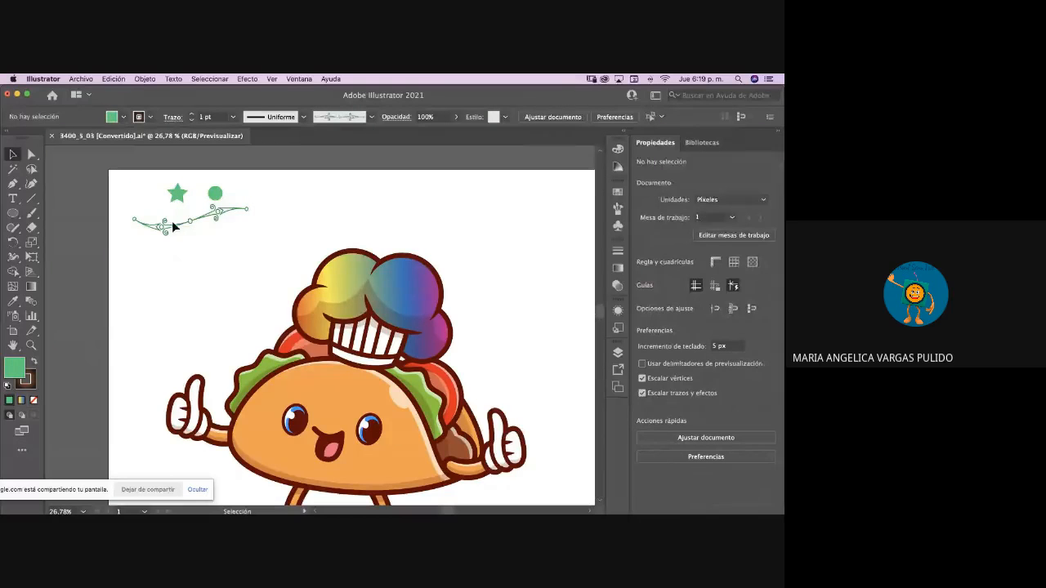
left_click_drag(211, 221, 286, 205)
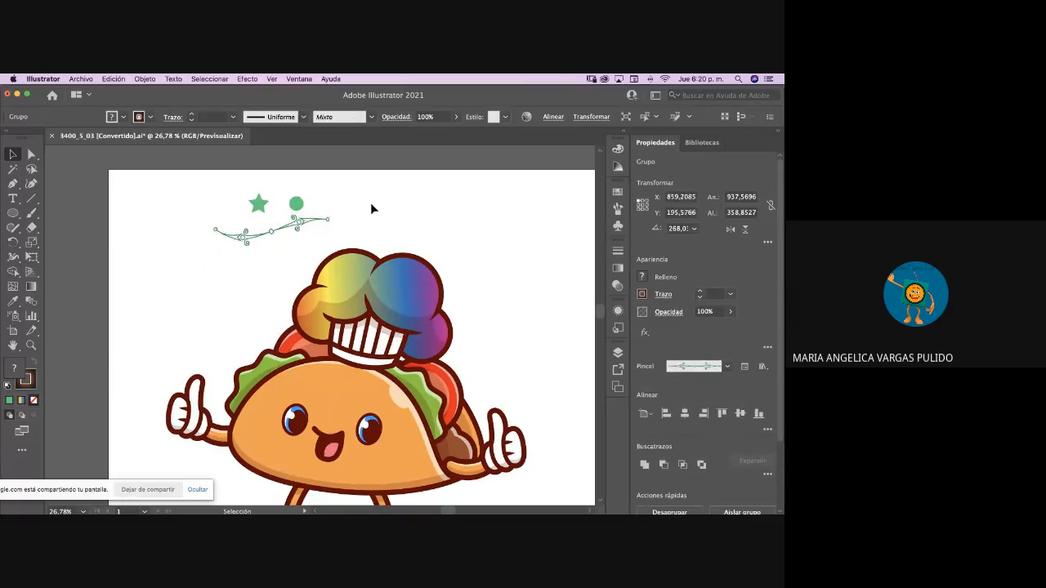
left_click(370, 203)
- Inside the group, reposition the circle below the scroll line and the star above its centre, and move the whole group above the hat's right side
double_click(298, 210)
left_click(295, 205)
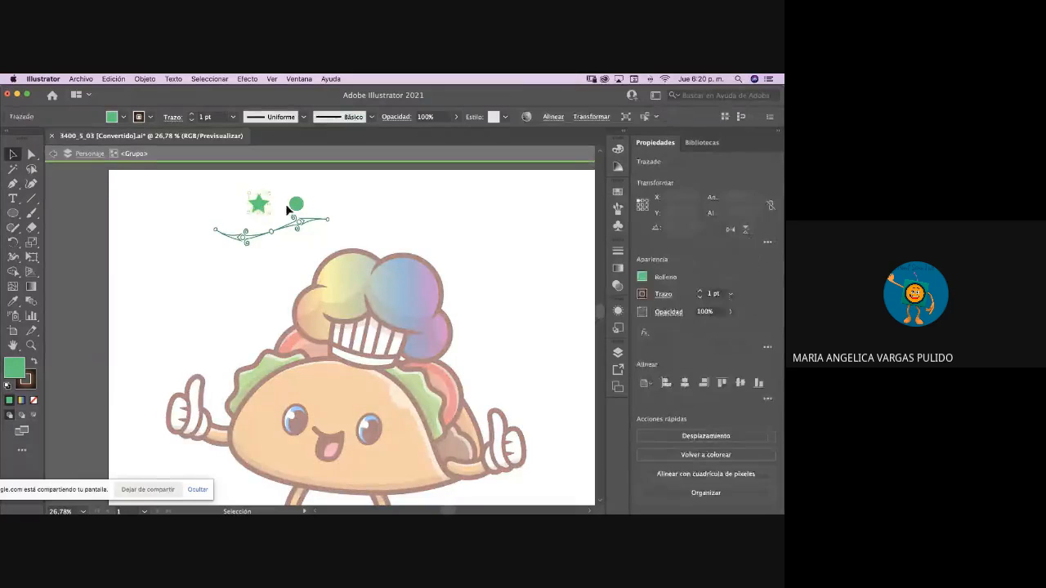
left_click_drag(300, 209, 266, 252)
left_click_drag(257, 206, 429, 228)
double_click(229, 285)
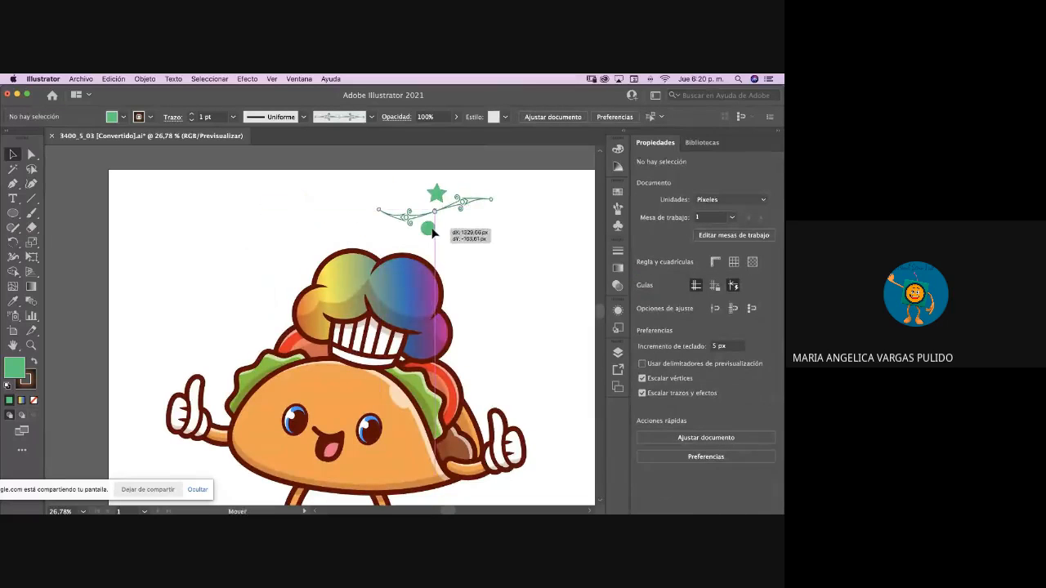
left_click(473, 246)
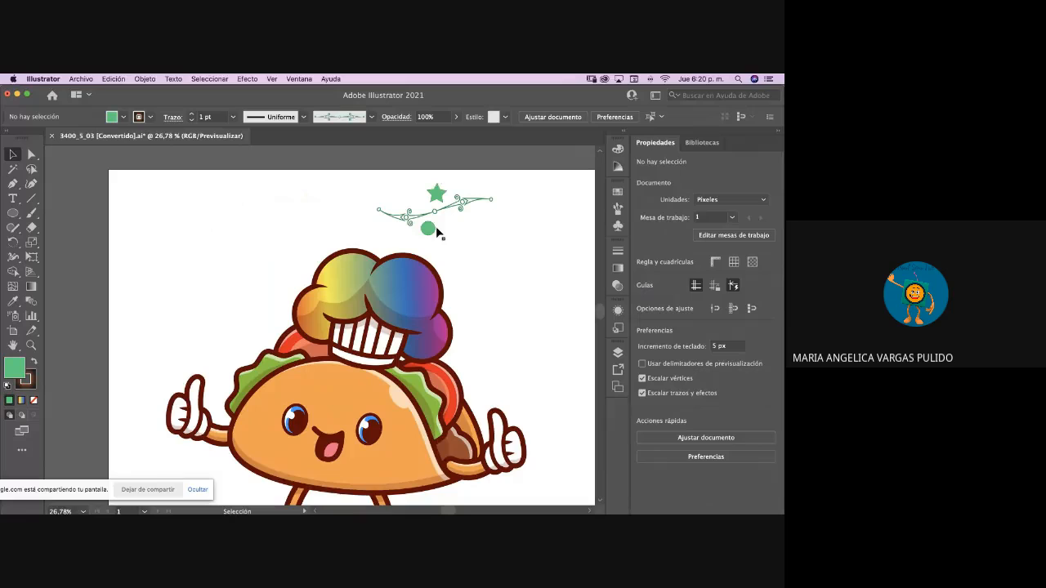
- Draw a wavy Pen tool path about 742 by 255 px to the left of the hat and remove its fill
key("p")
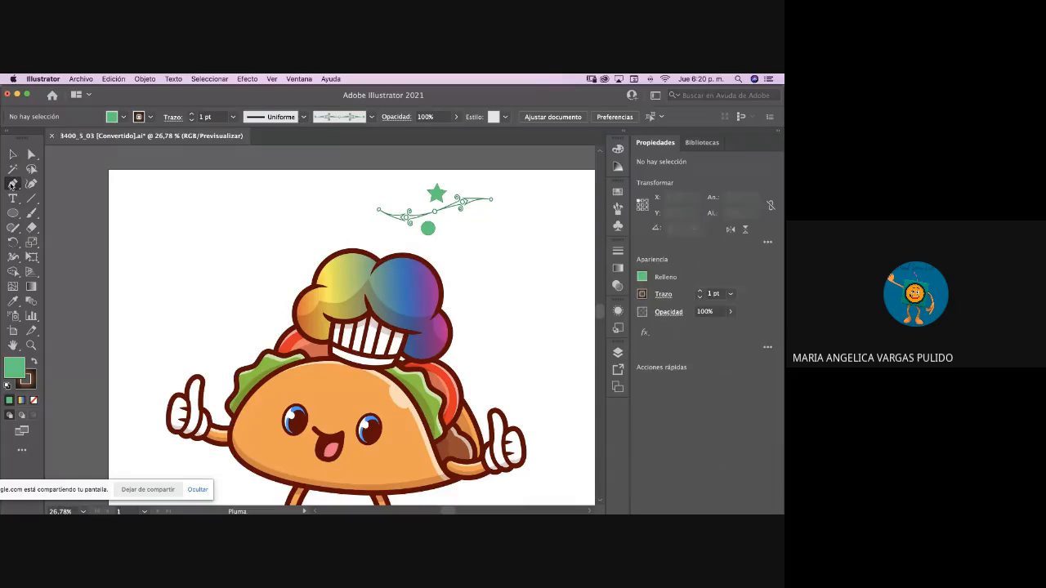
left_click(146, 247)
mouse_move(187, 223)
left_mouse_down()
mouse_move(237, 252)
mouse_move(260, 242)
left_mouse_up()
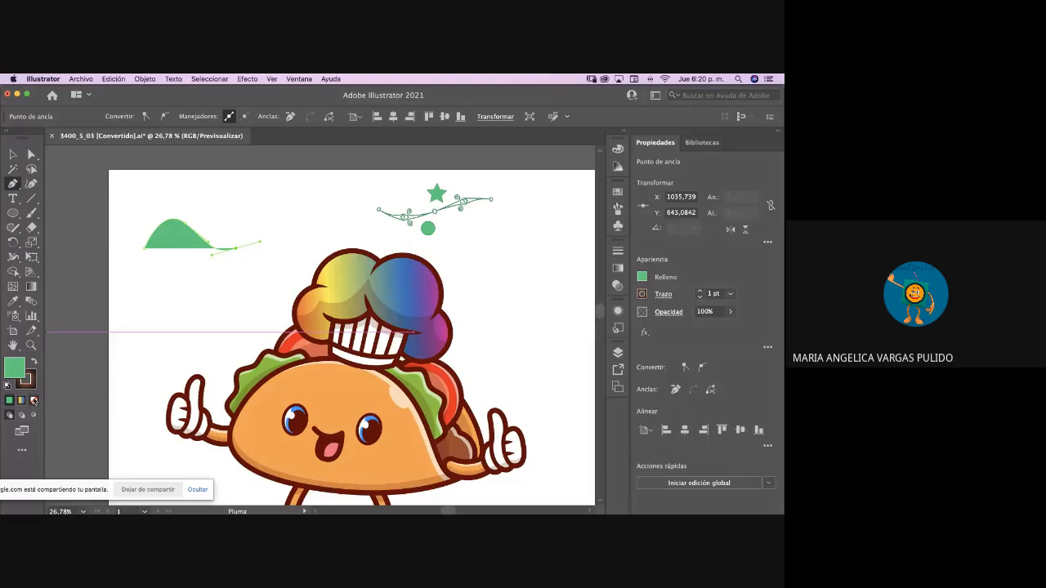
left_click(33, 401)
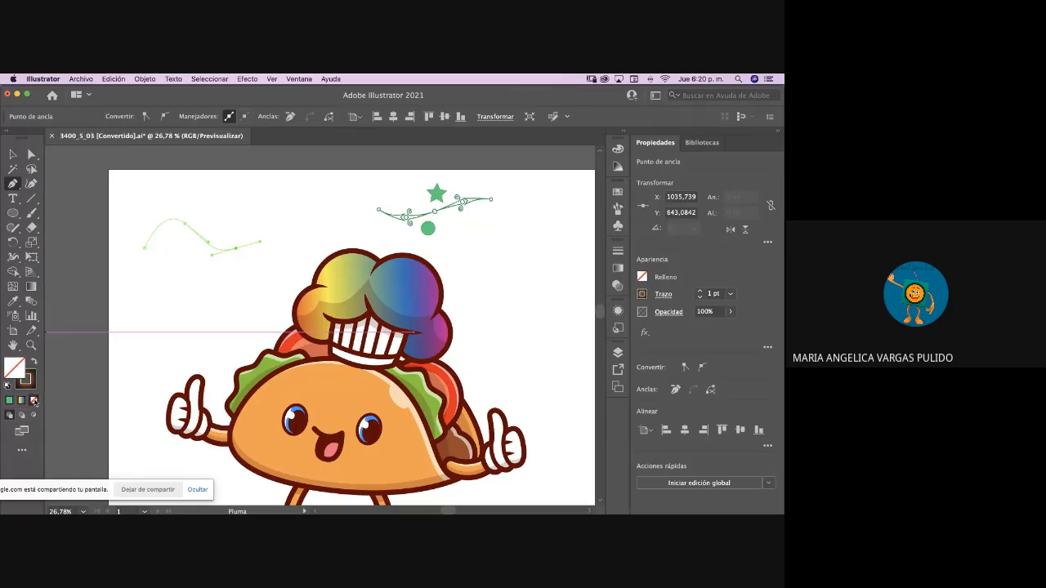
left_click(13, 154)
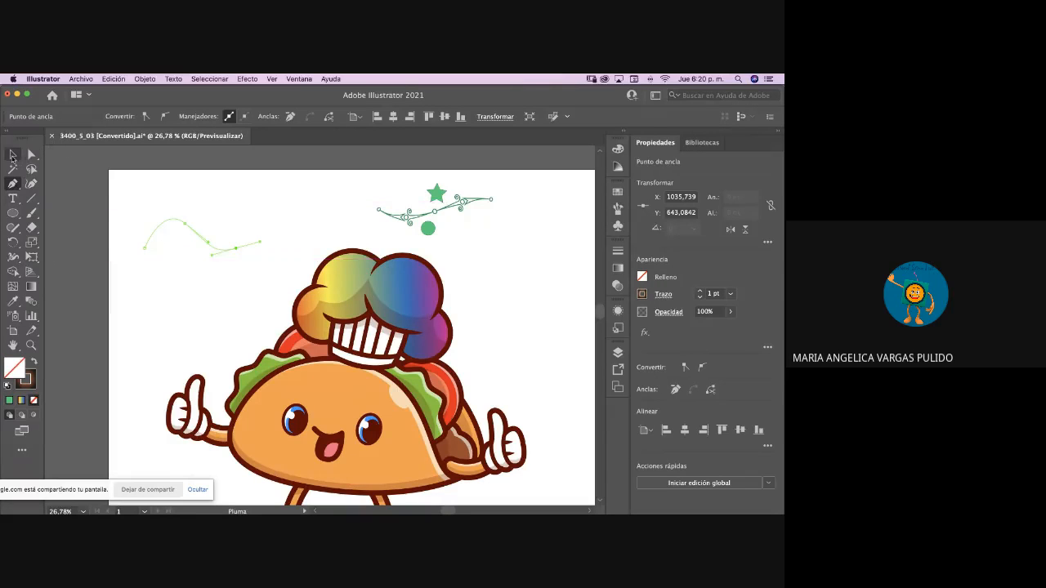
left_click(79, 217)
- Select the new wavy path and raise its stroke weight to 23 pt
left_click(205, 246)
left_click(191, 114)
left_click(191, 114)
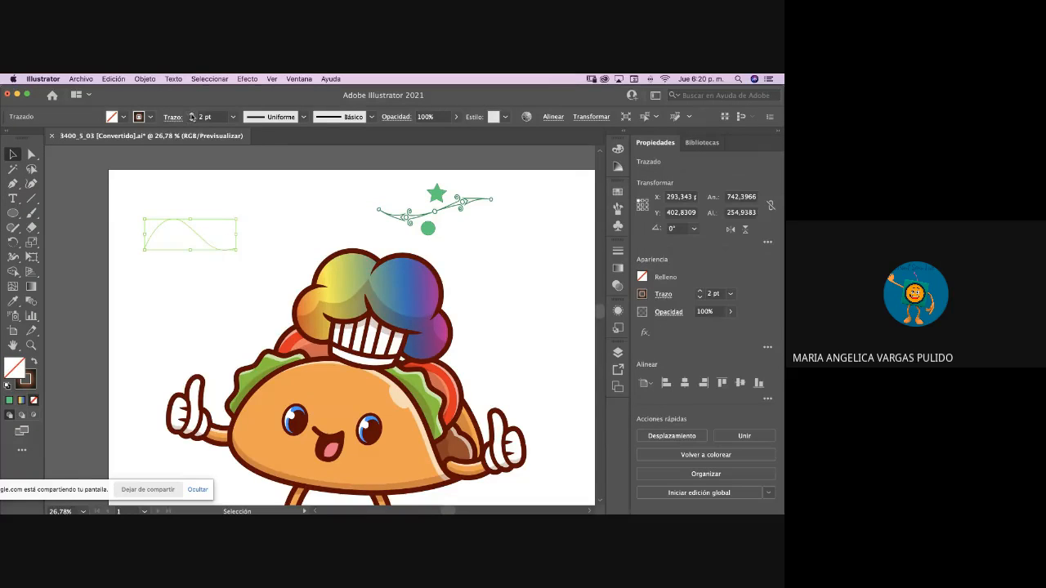
left_click(192, 114)
left_click(191, 114)
left_click(192, 114)
left_click(192, 114)
left_click(191, 114)
left_click(192, 114)
left_click(191, 114)
left_click(191, 115)
left_click(191, 114)
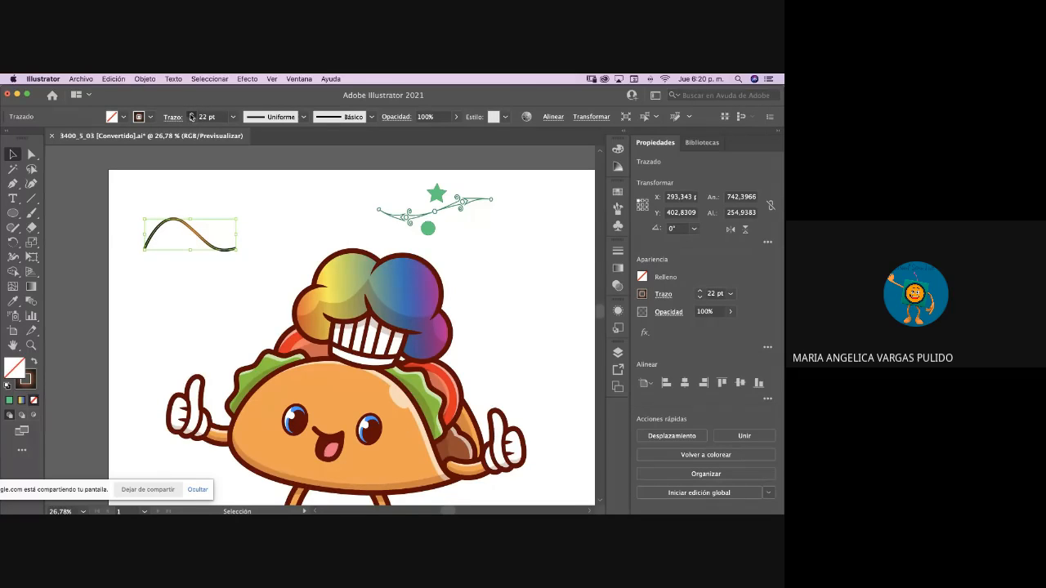
left_click(192, 114)
- Look over the width profiles and give the wavy path a round cap (Remate) in its stroke options
left_click(304, 120)
left_click(304, 120)
left_click(172, 120)
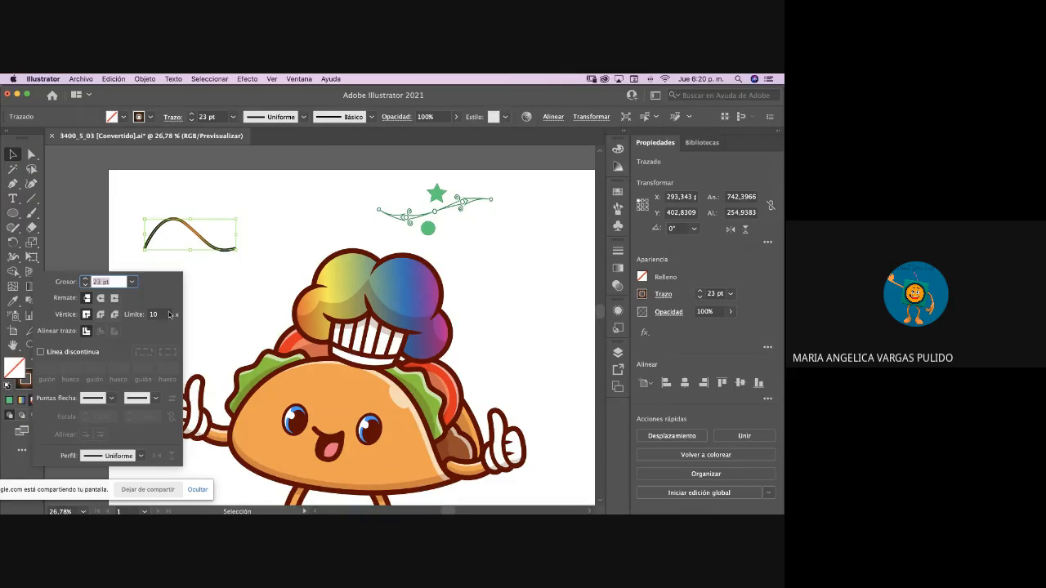
left_click(100, 299)
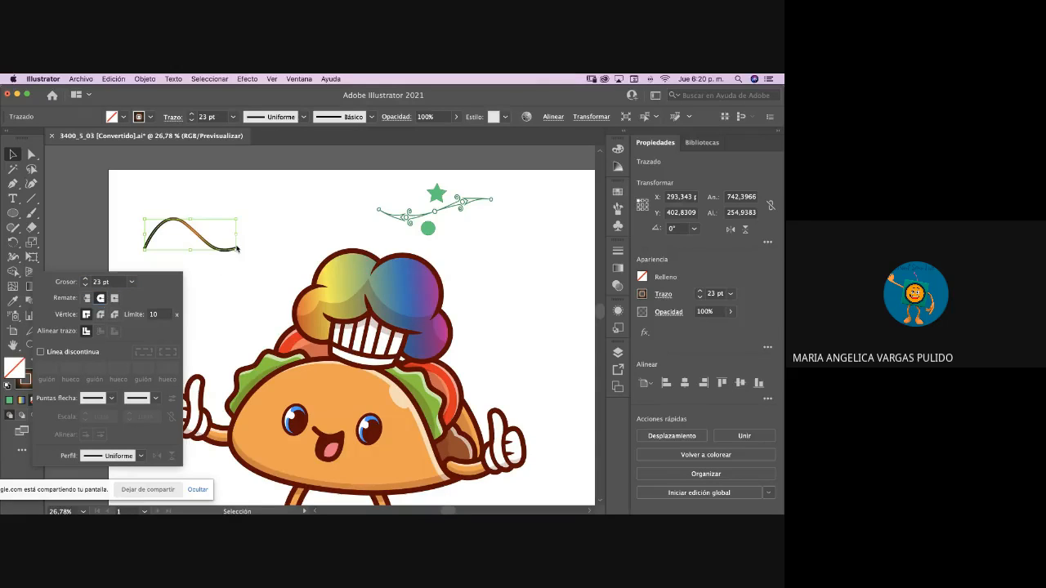
- Scale the wavy path up to about 1908 by 612 px and move it up and left, clear of the hat
mouse_move(235, 253)
left_mouse_down()
mouse_move(329, 296)
mouse_move(380, 293)
left_mouse_up()
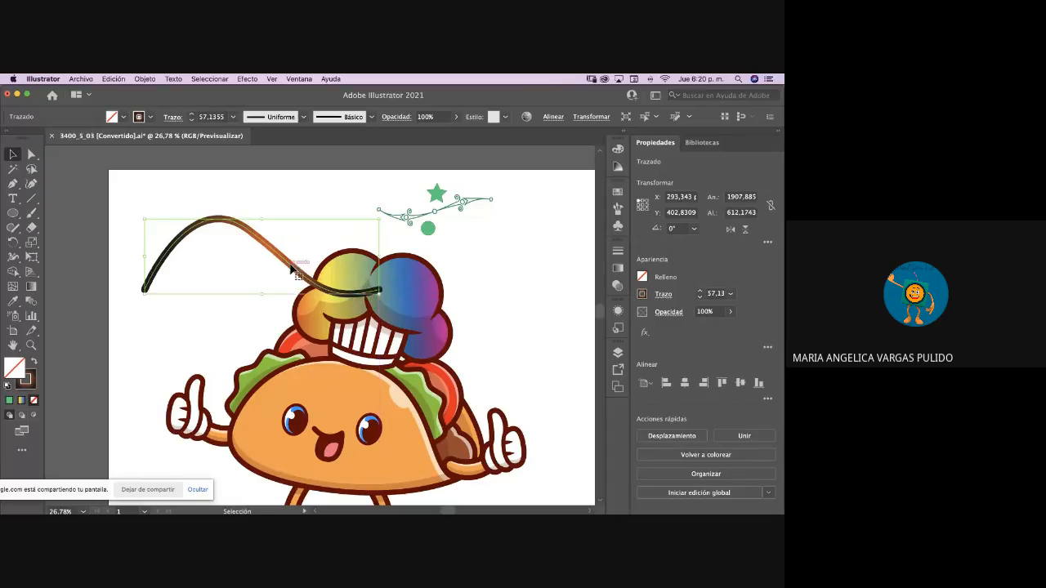
left_click_drag(289, 263, 195, 214)
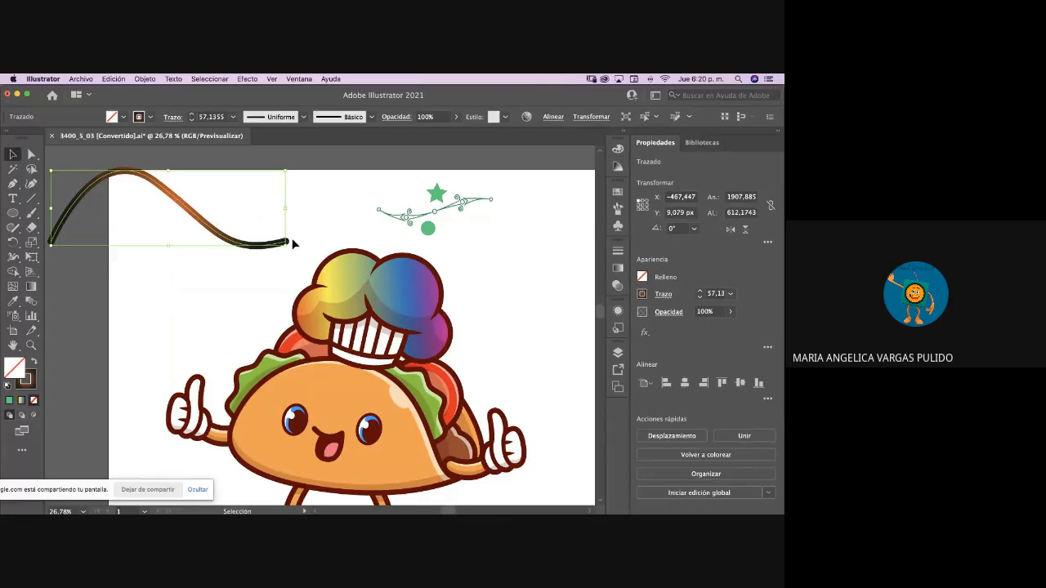
- Set the wavy path's corner join (Vértice) to round and turn on Línea discontinua with a 12 pt dash
left_click(173, 117)
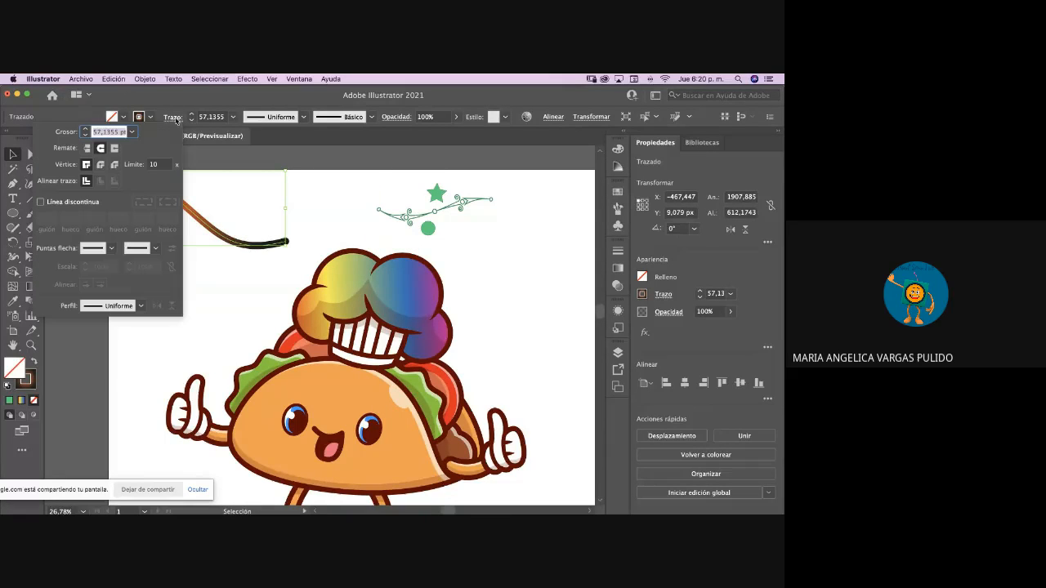
left_click(101, 166)
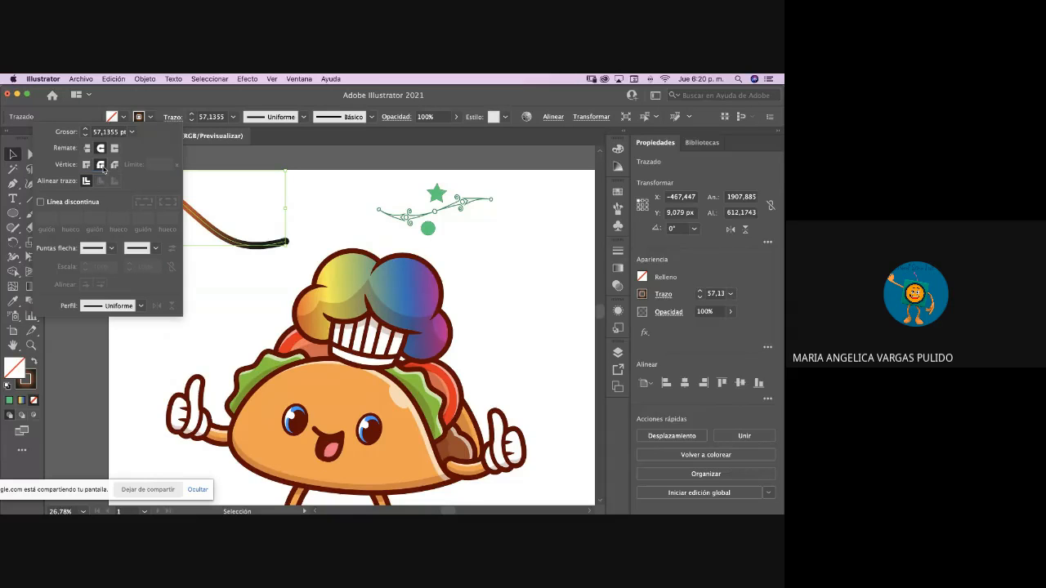
left_click(41, 202)
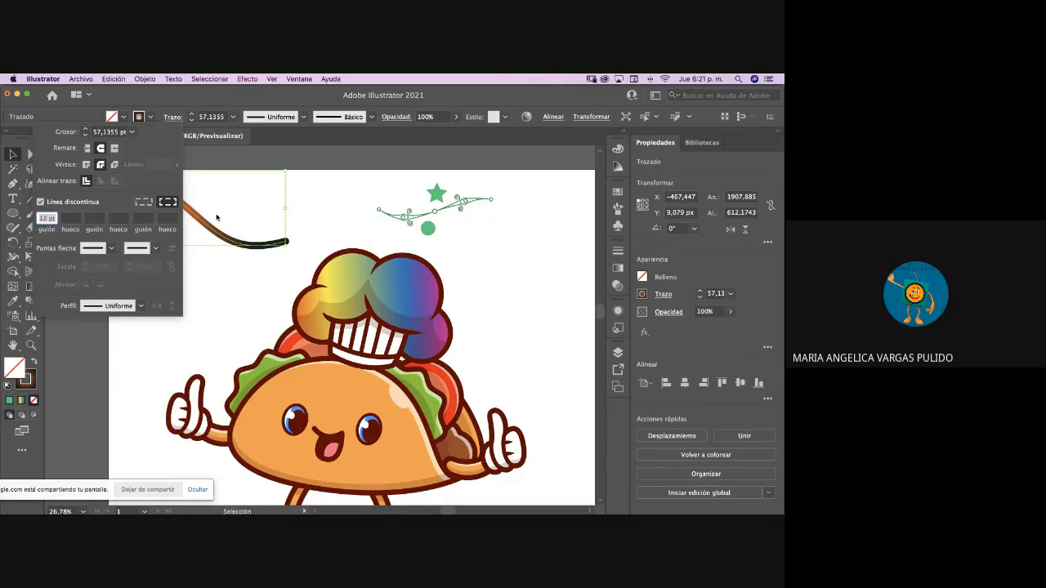
left_click(237, 244)
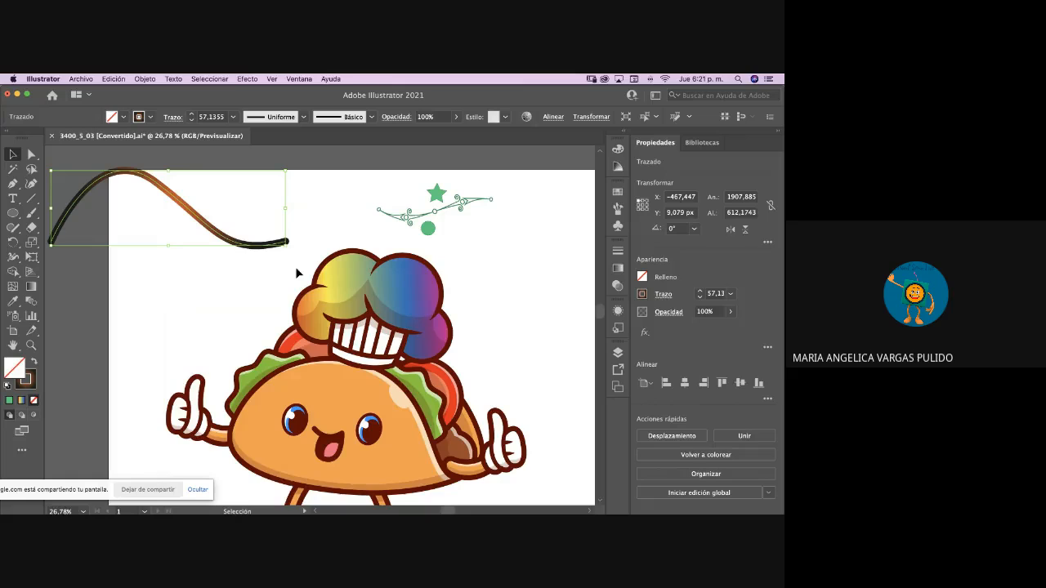
- Move the wavy path slightly right and down, and set its dash pattern to 12 pt dash, 12 pt gap, then 5, 5 and 5 pt
left_click(229, 259)
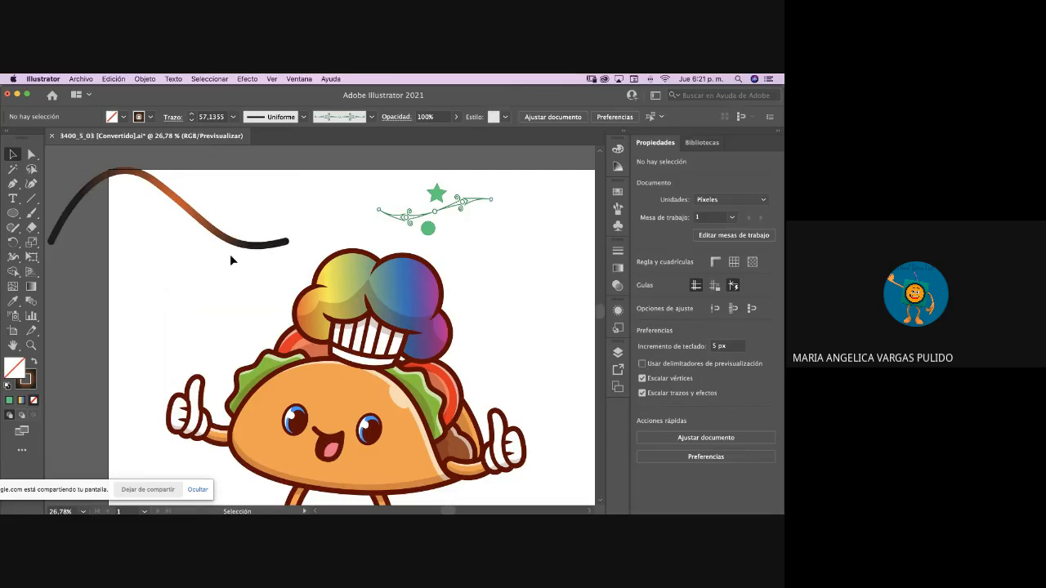
left_click_drag(236, 250, 258, 253)
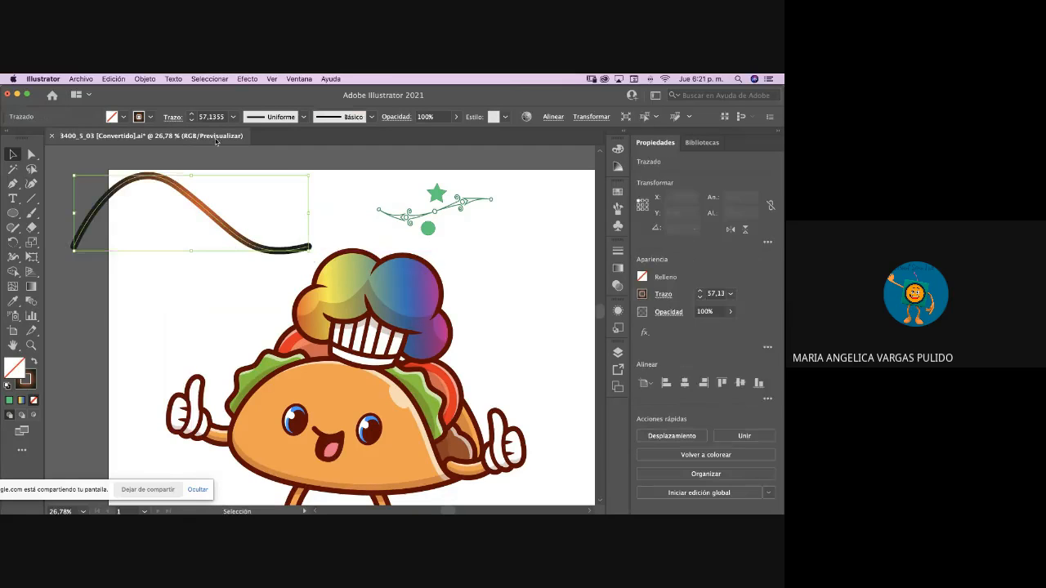
left_click(172, 117)
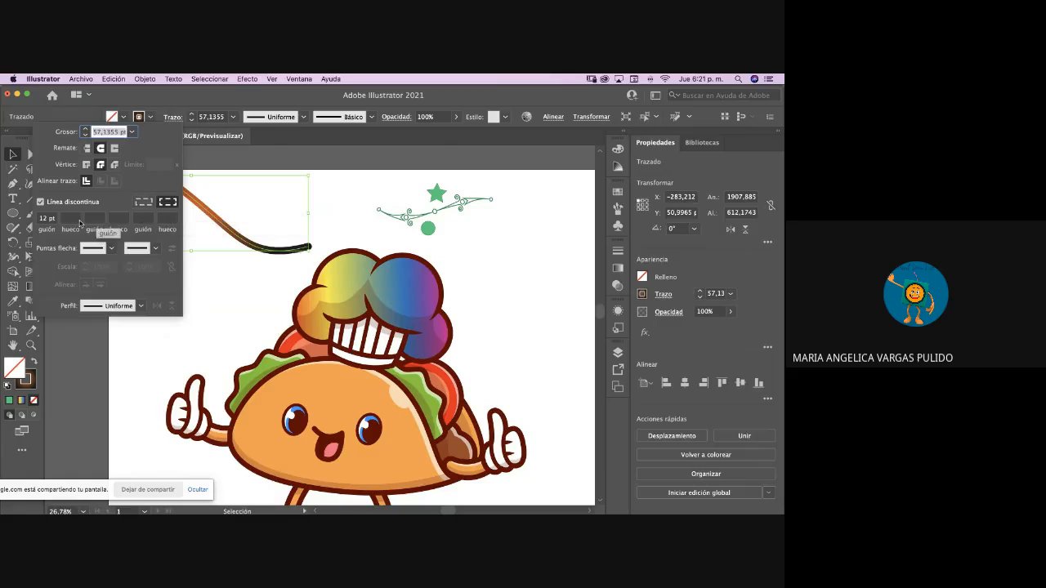
left_click(71, 218)
left_click(95, 219)
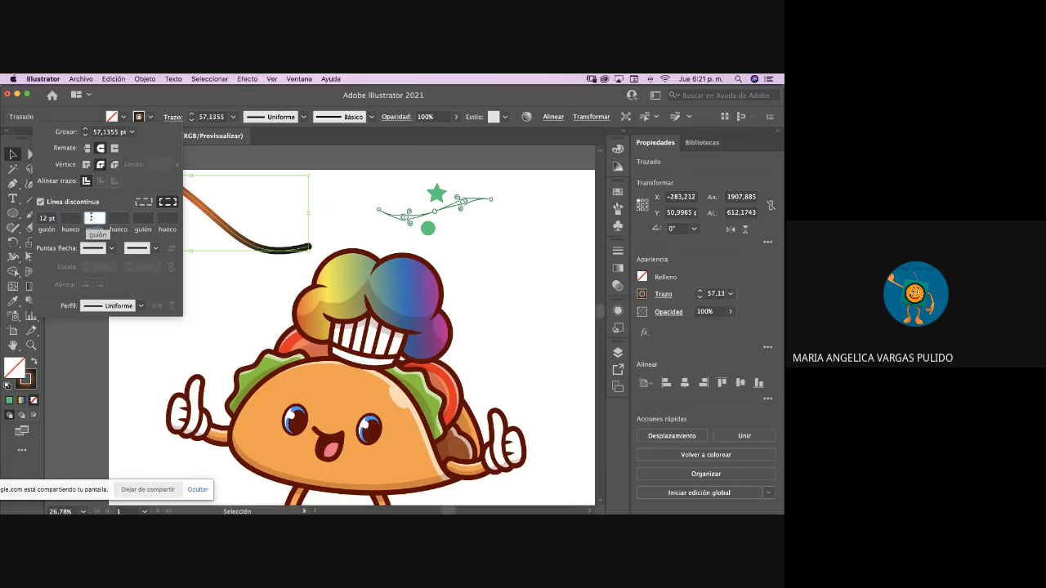
type("5")
key("Tab")
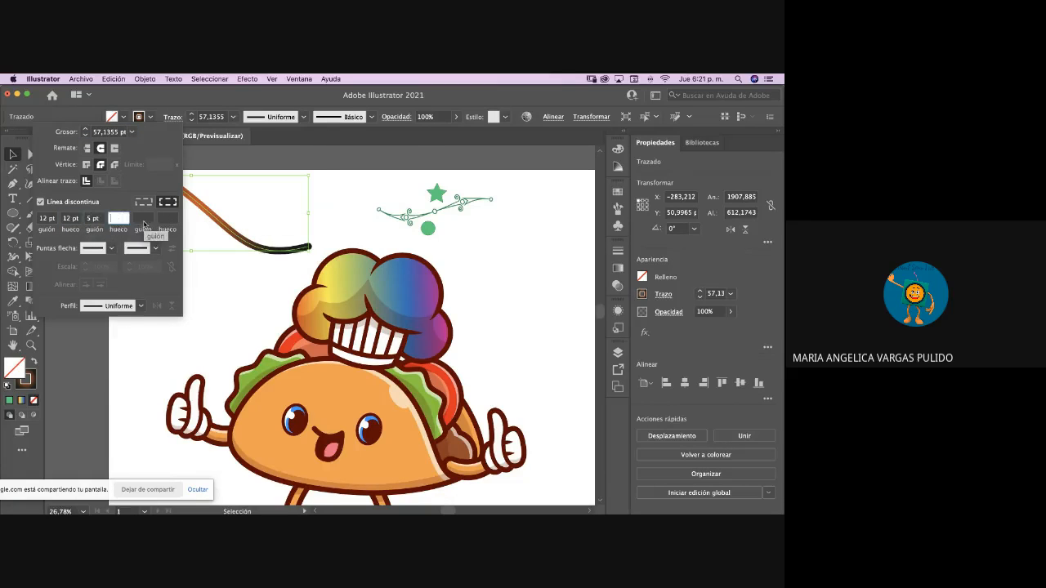
type("5")
key("Tab")
type("5")
key("Tab")
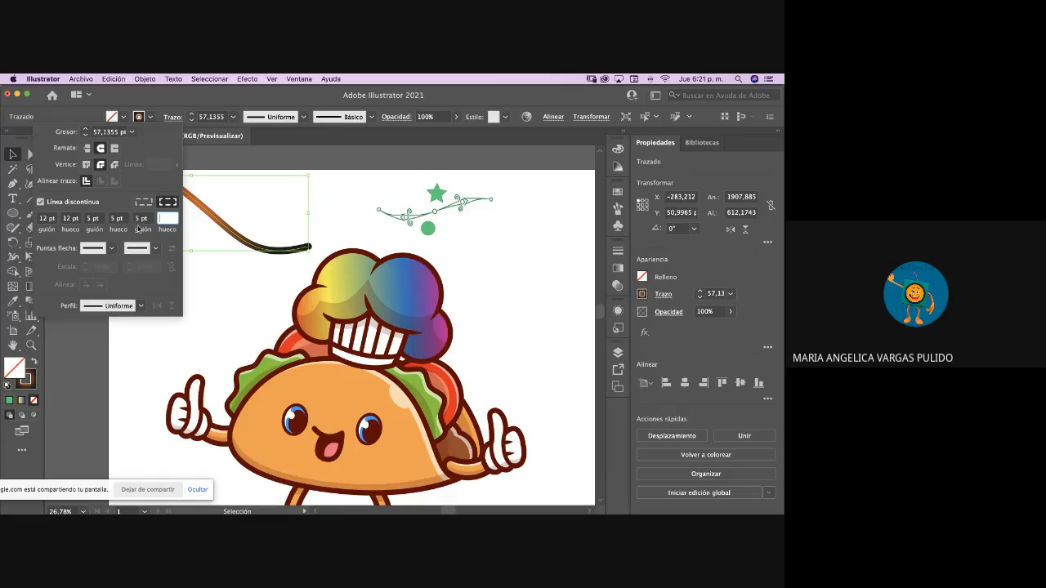
- Give the start of the wavy path the Flecha 1 arrowhead and move the path fully onto the artboard, its end overlapping the hat
left_click(111, 248)
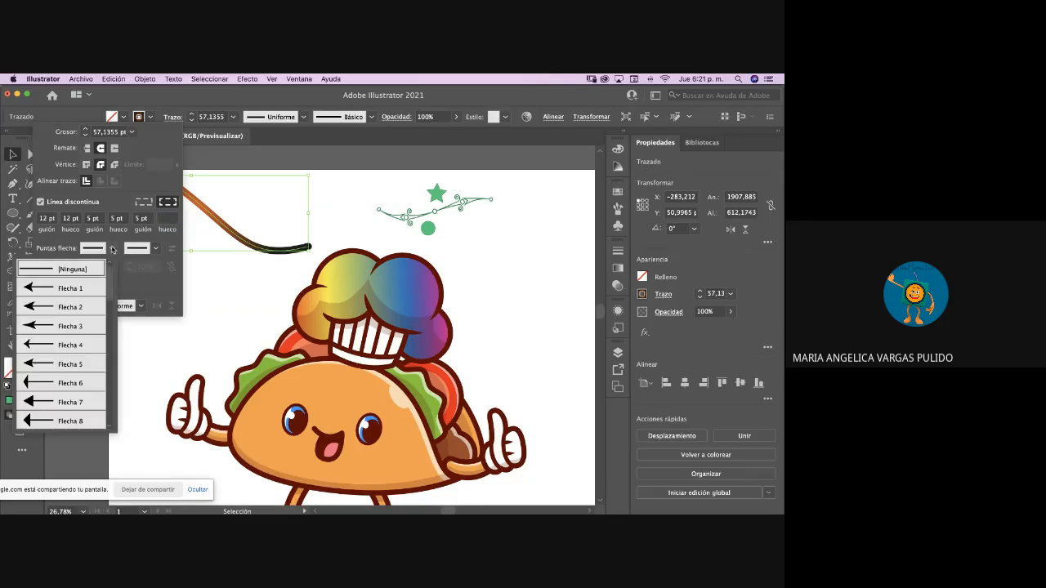
left_click(73, 289)
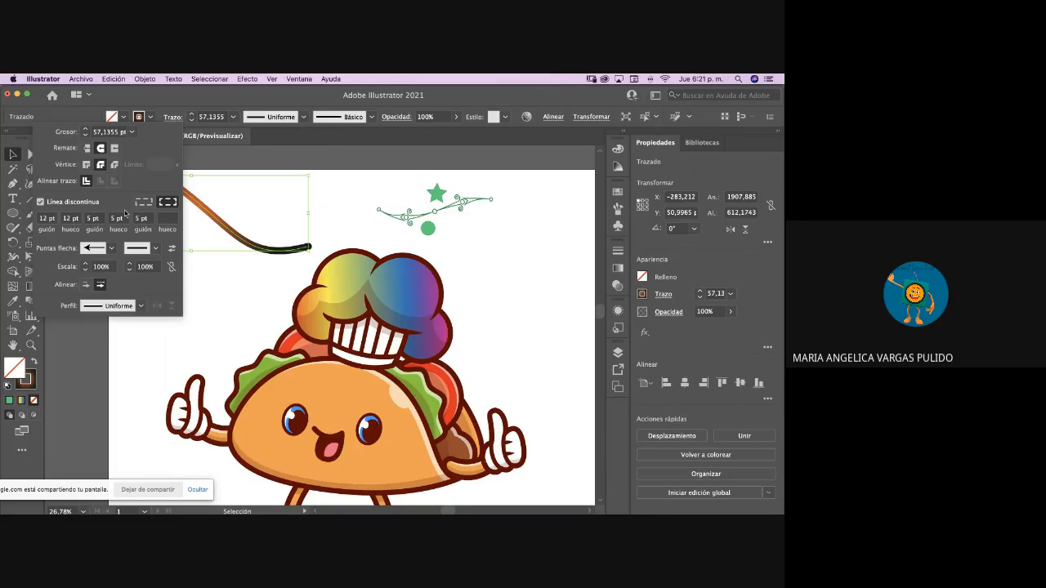
left_click(13, 151)
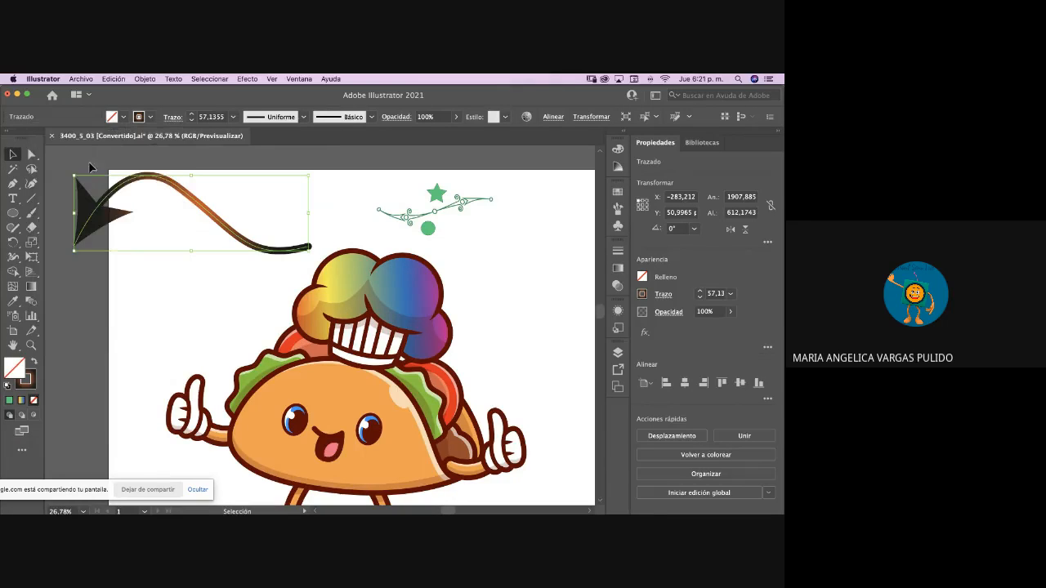
left_click(82, 165)
left_click_drag(196, 205, 279, 232)
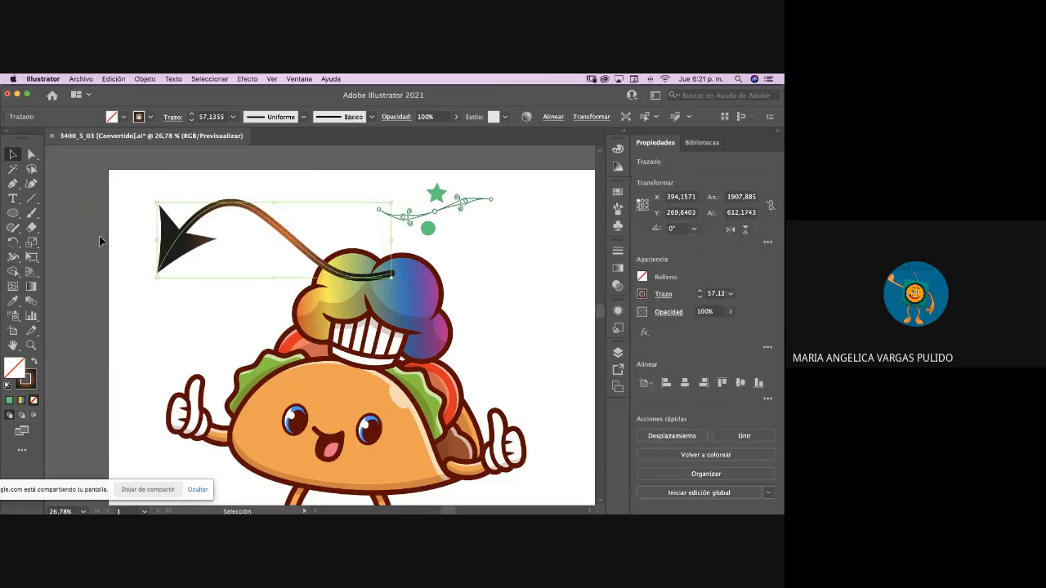
- Delete the wavy arrow path from the artboard
left_click(100, 240)
left_click(190, 259)
key("Delete")
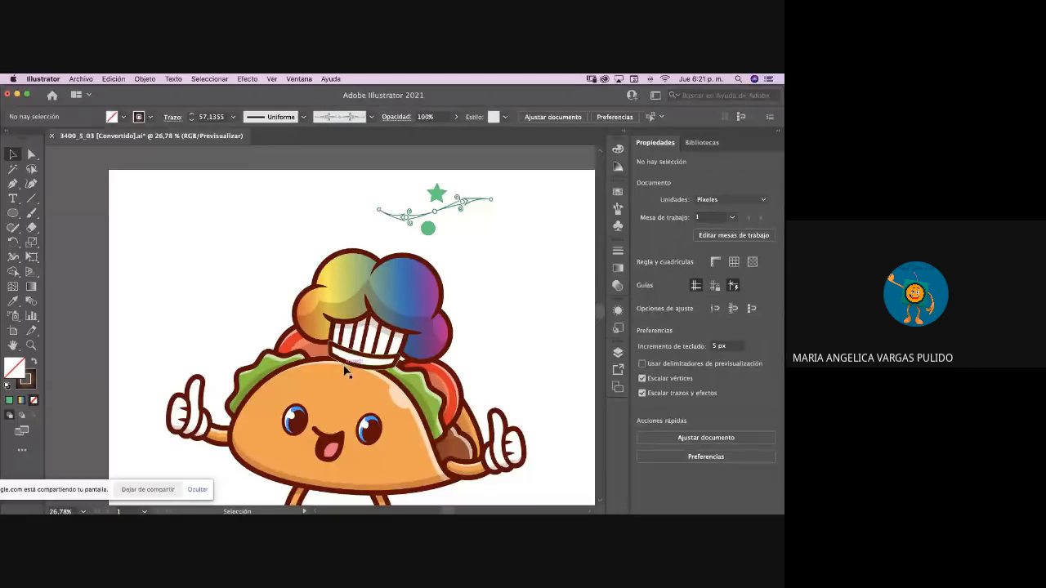
- Open the Buscatrazos (Pathfinder) panel, with the empty area beside the chef hat in view
key("super+plus")
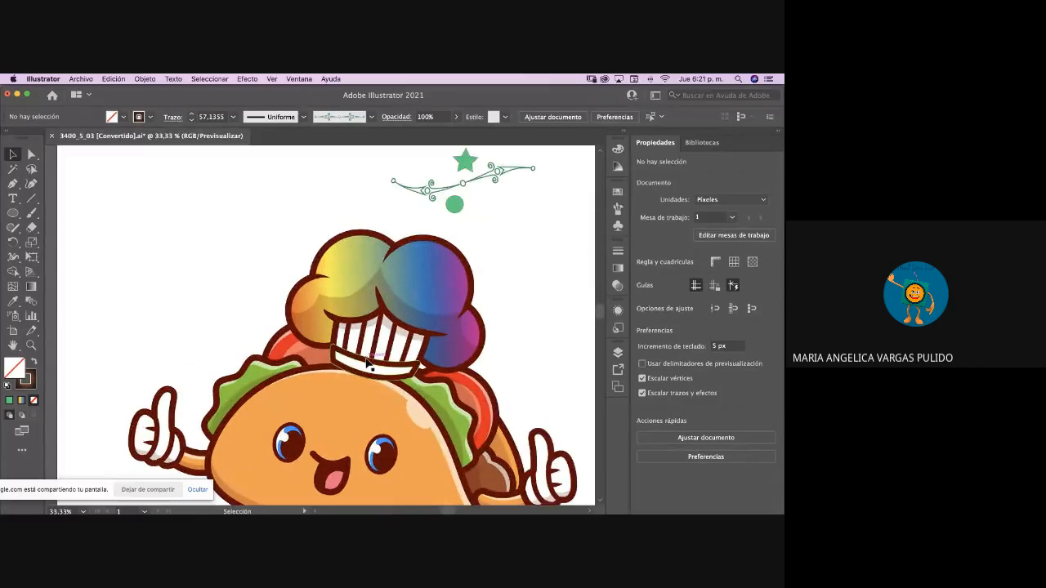
scroll(366, 363, "left", 2)
scroll(366, 362, "up", 3)
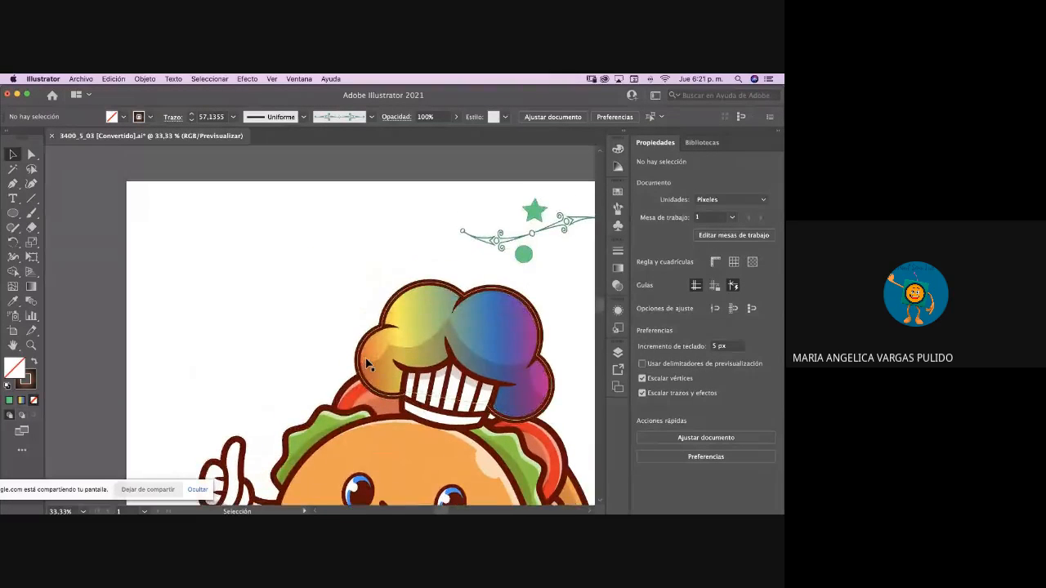
left_click(300, 79)
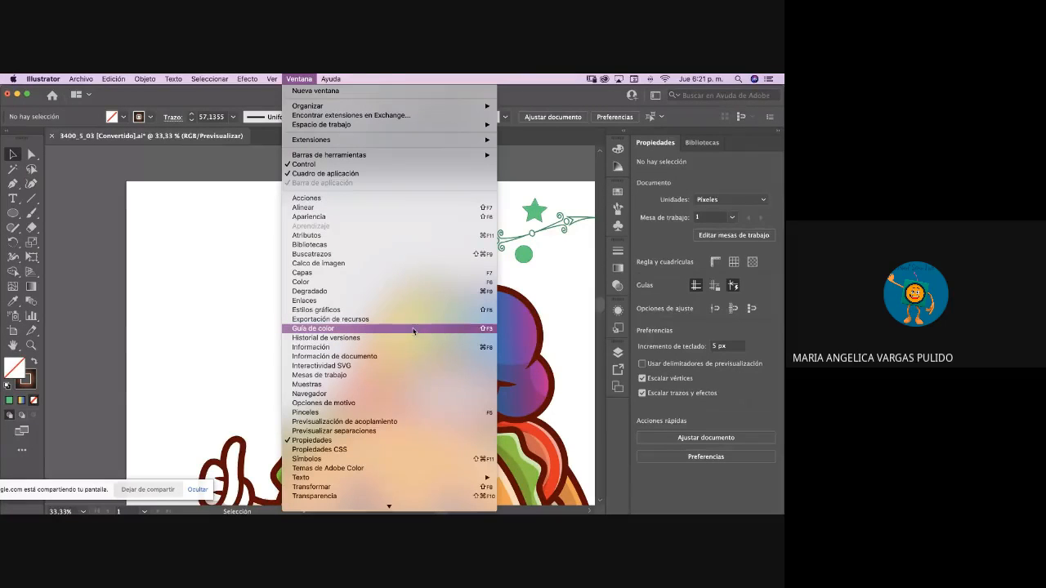
left_click(352, 254)
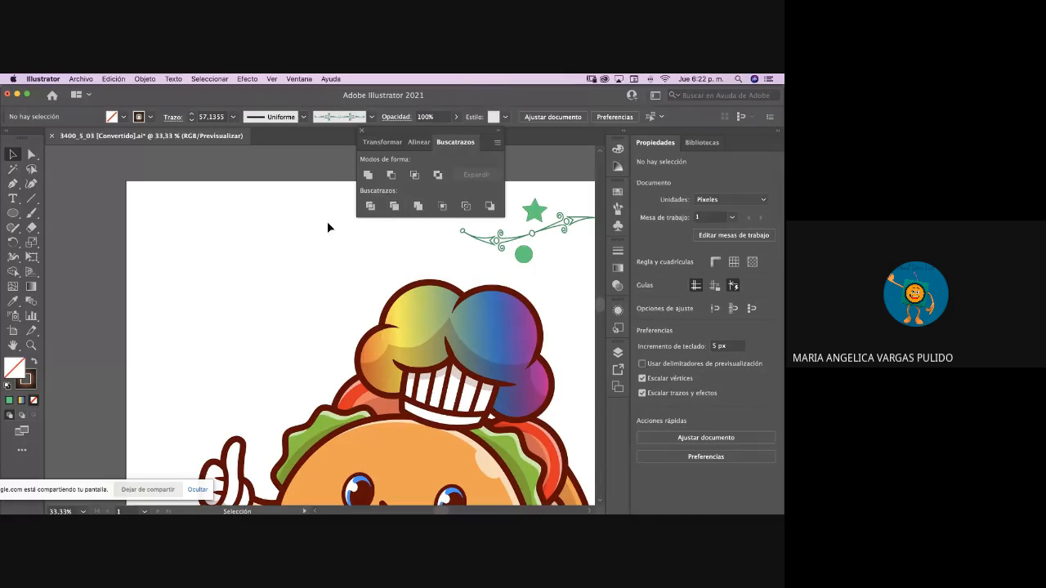
- Switch to the Google Meet call in Chrome, admit the waiting participant, and return to Illustrator
key("ctrl+Up")
left_click(282, 244)
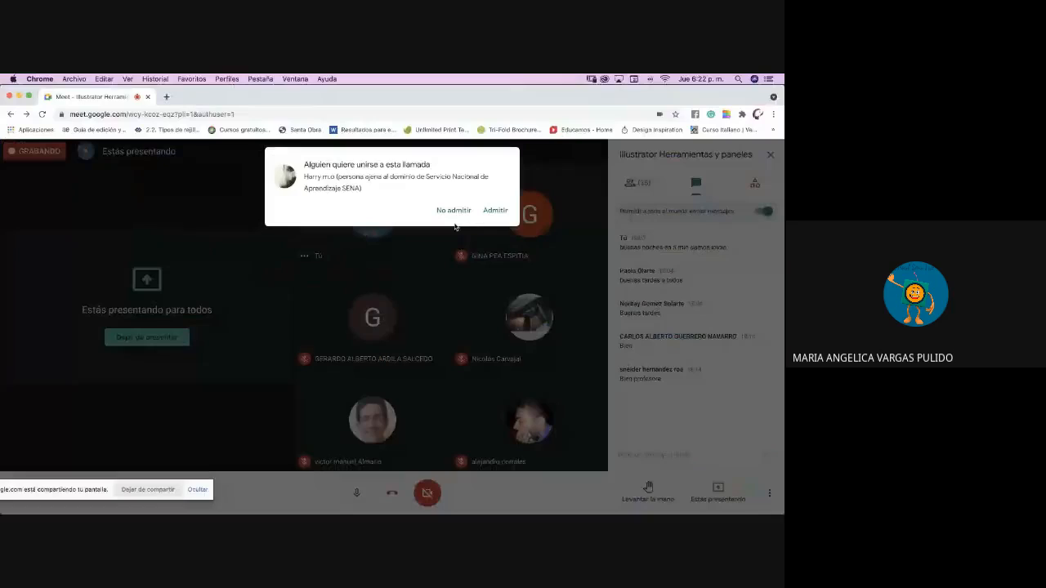
left_click(481, 215)
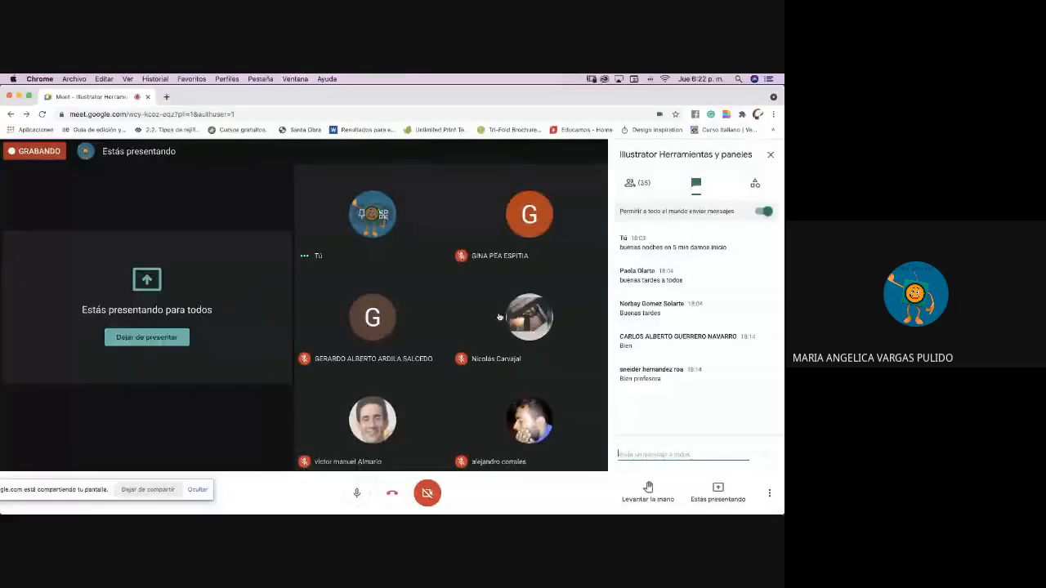
key("ctrl+Up")
left_click(244, 226)
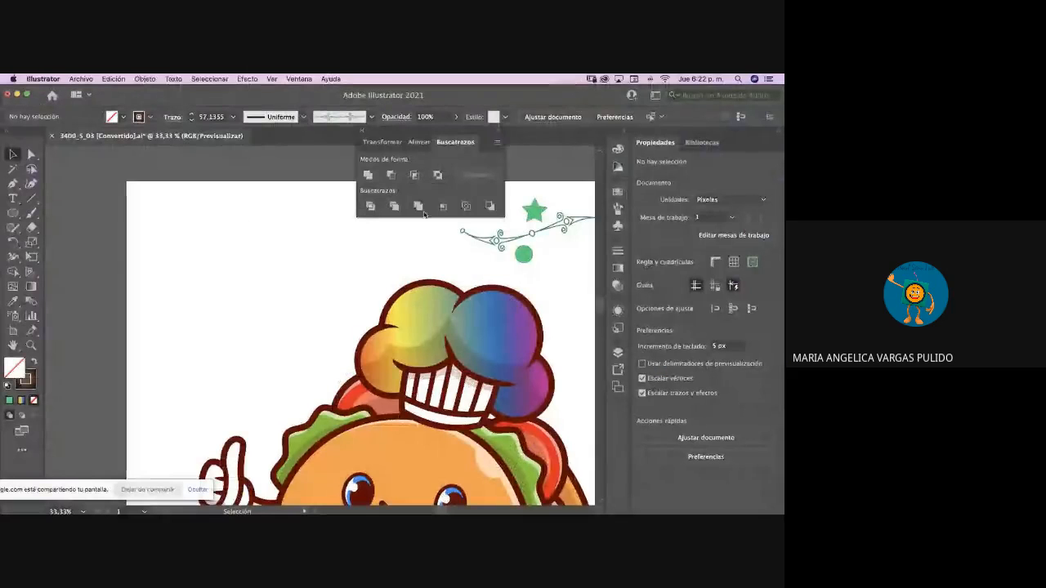
- Draw a circle about 531 px across near the artboard's upper-left corner and give it a solid green 00cd77 fill with no stroke
left_click(13, 213)
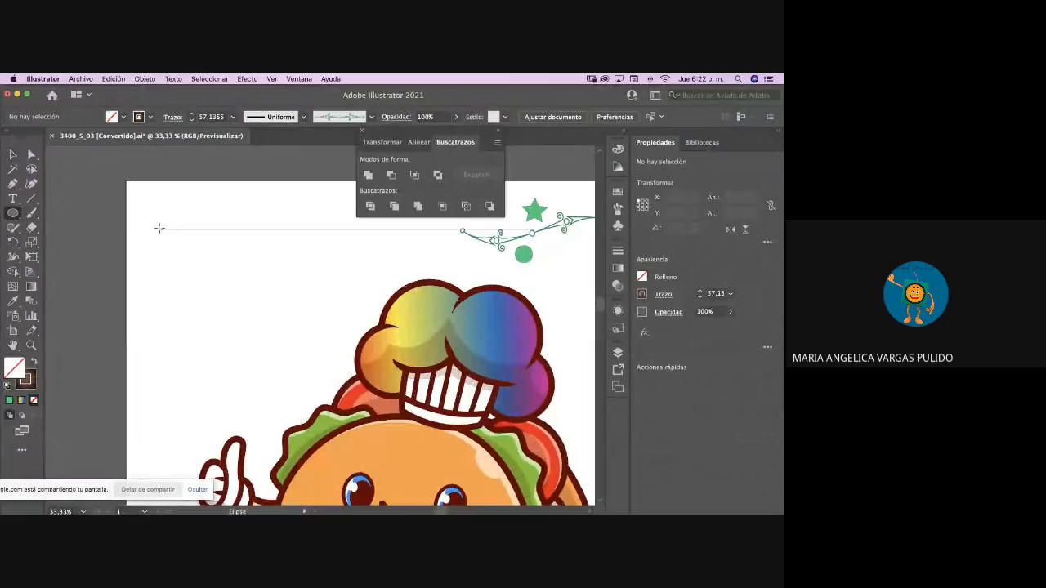
left_click_drag(154, 220, 239, 307)
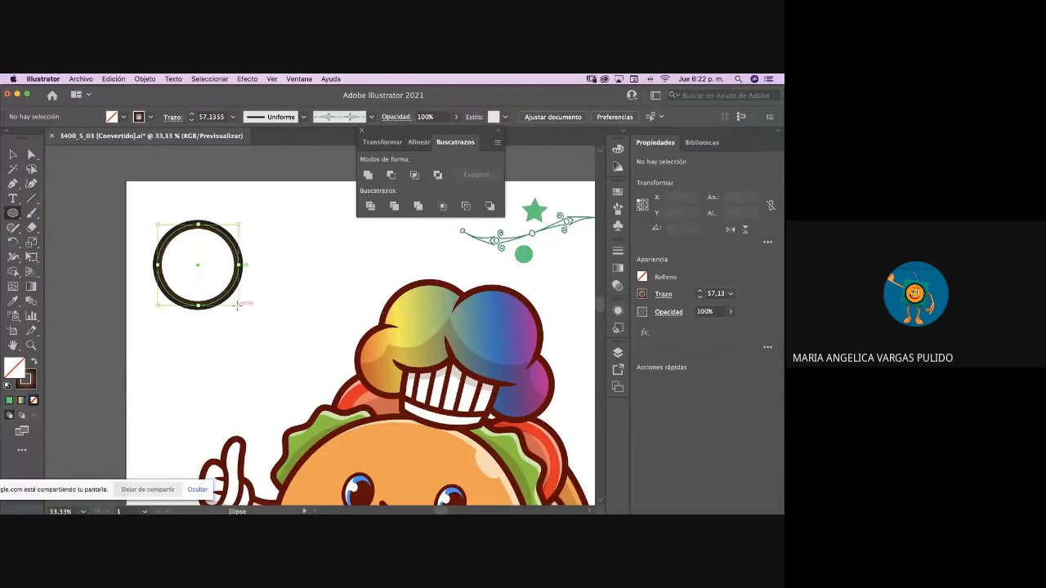
left_click(34, 363)
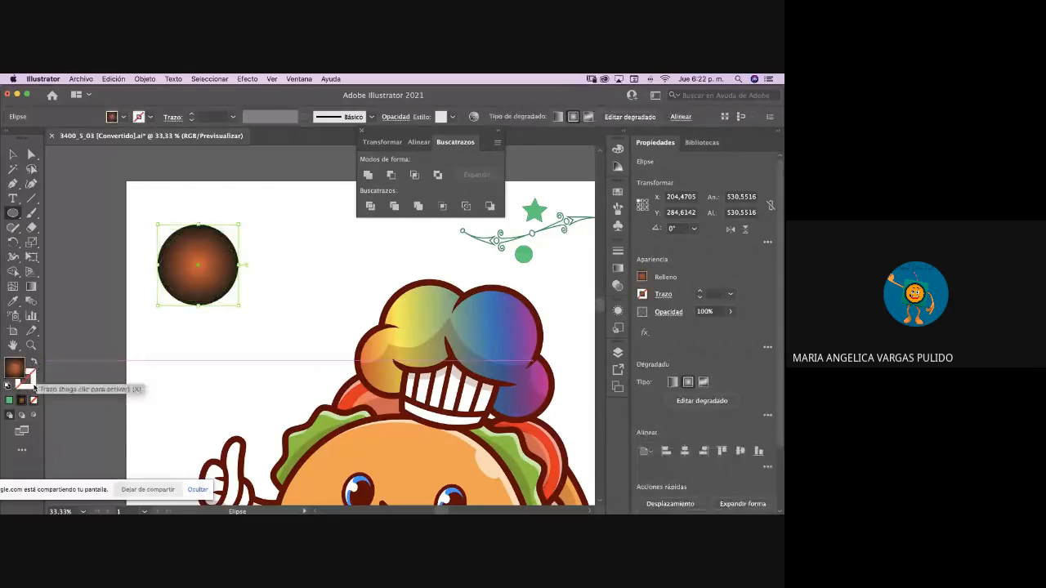
left_click(9, 400)
left_click(13, 154)
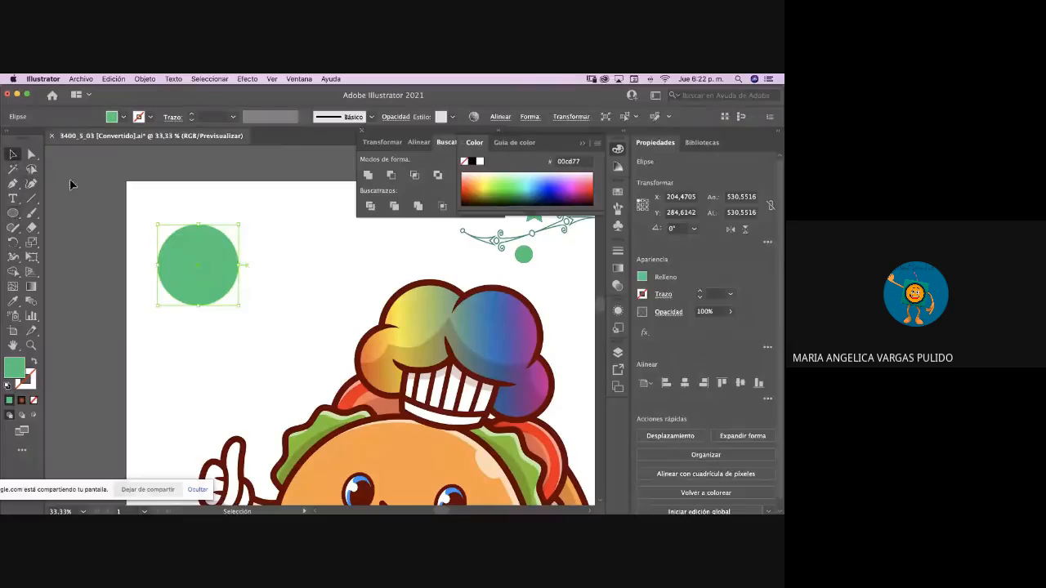
left_click(242, 267)
left_click(219, 278)
left_click(279, 260)
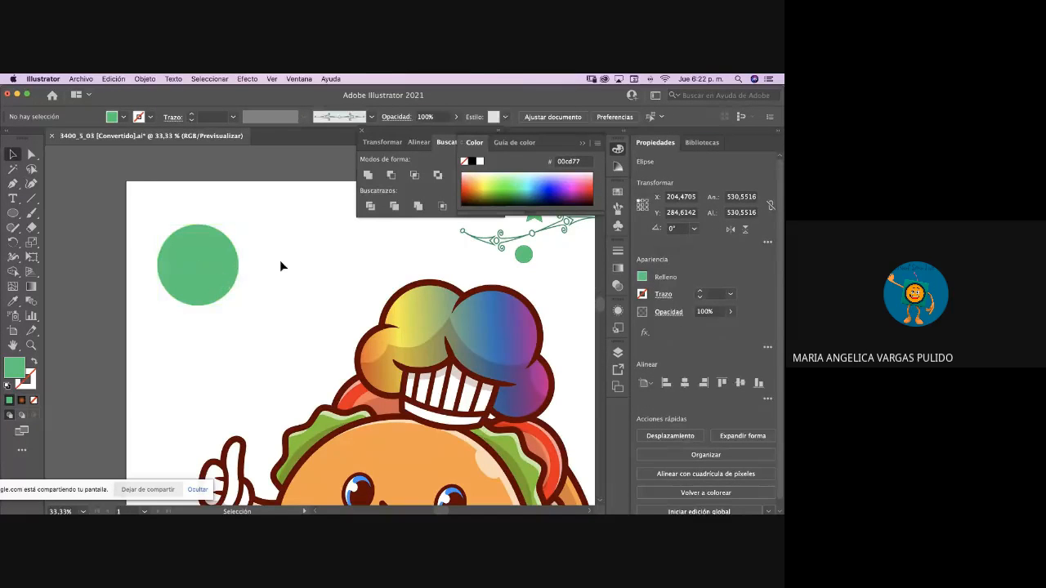
- Shift the green circle slightly up and left, and duplicate it once below and once to the right
left_click_drag(209, 273, 197, 267)
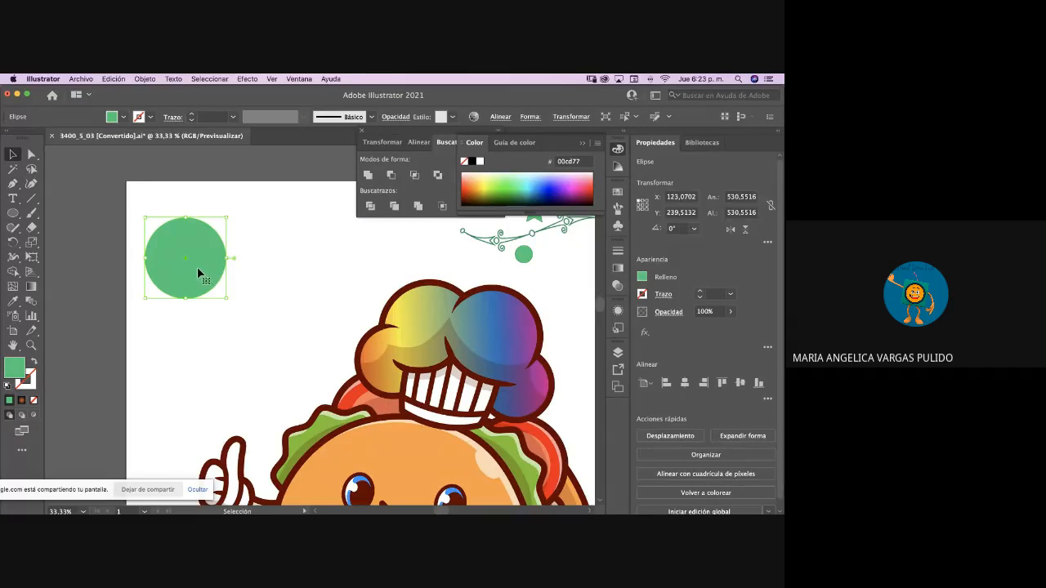
left_click_drag(190, 276, 196, 400)
left_click(260, 286)
left_click_drag(270, 269, 278, 268)
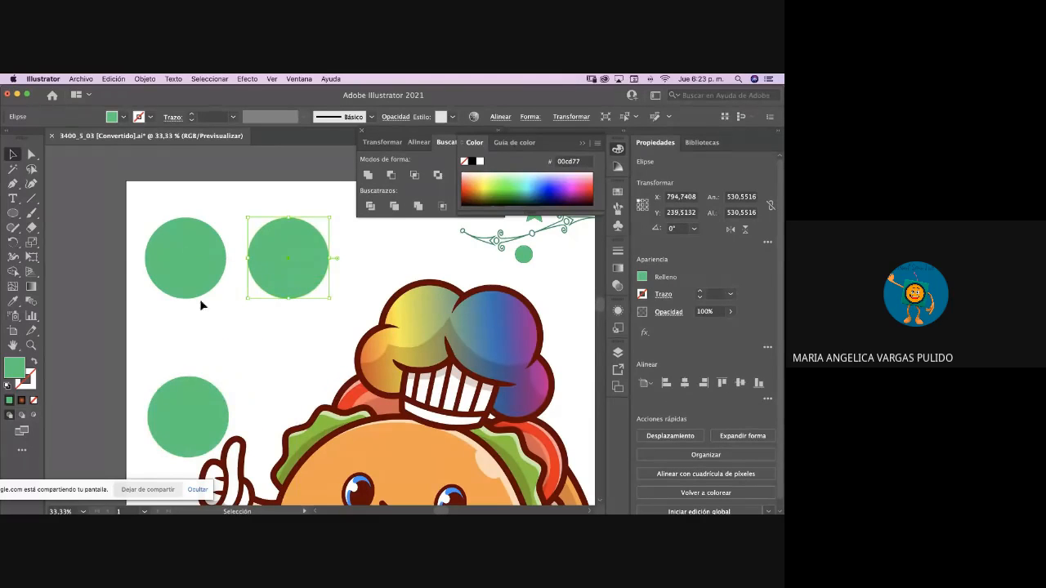
- Set the fill of the green circle's right-hand copy to pink ff60d5
double_click(16, 368)
mouse_move(209, 341)
left_mouse_down()
mouse_move(163, 362)
mouse_move(215, 367)
mouse_move(240, 338)
left_mouse_up()
mouse_move(254, 394)
left_mouse_down()
mouse_move(257, 402)
mouse_move(259, 337)
left_mouse_up()
type("ff60d5")
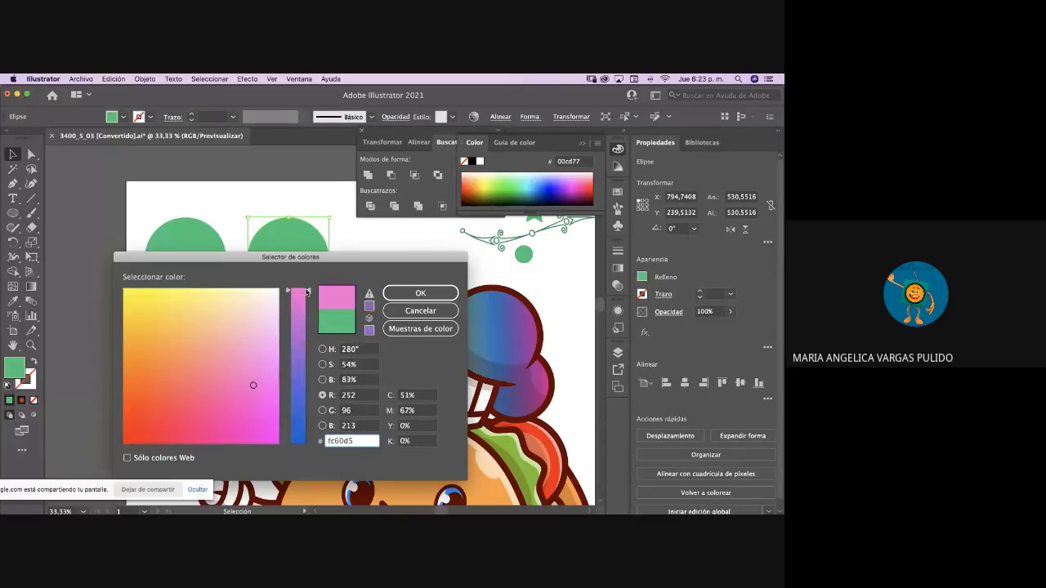
left_click(400, 293)
left_click(66, 186)
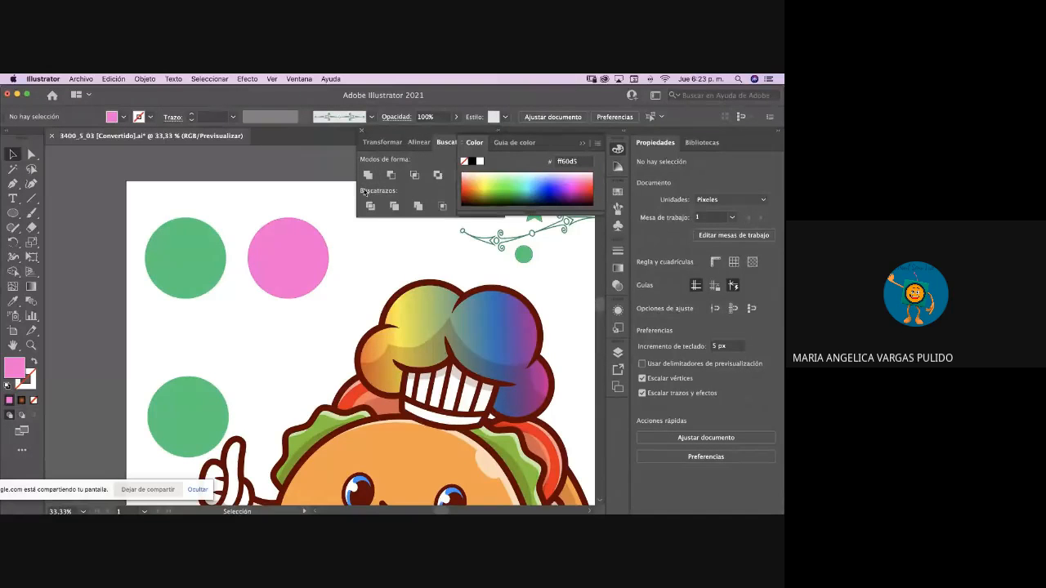
- Overlap the pink circle with the upper green circle and unite the two into a single shape with the Pathfinder shape mode
left_click(203, 272)
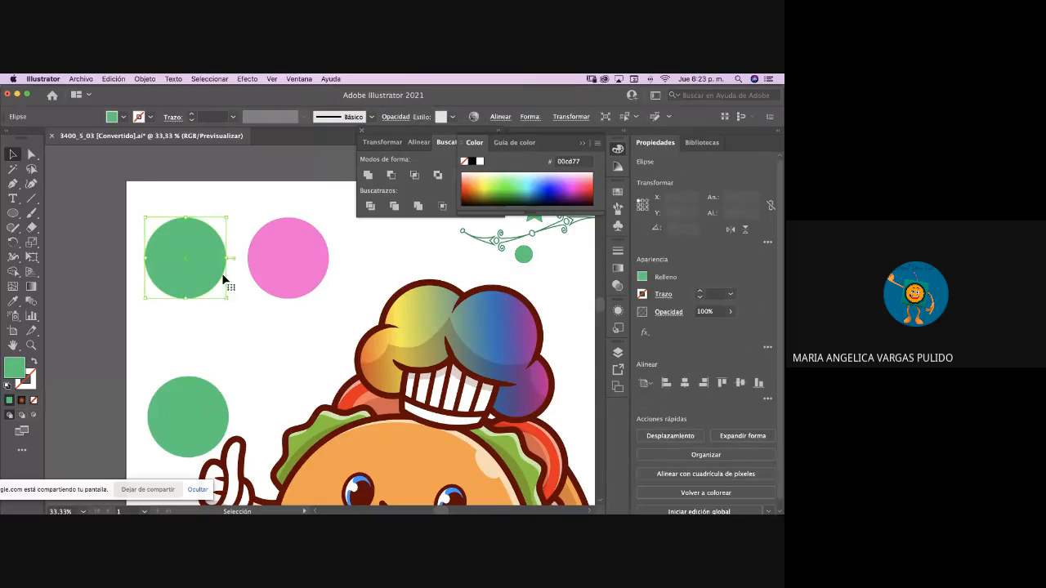
left_click_drag(309, 274, 247, 264)
left_click(185, 257)
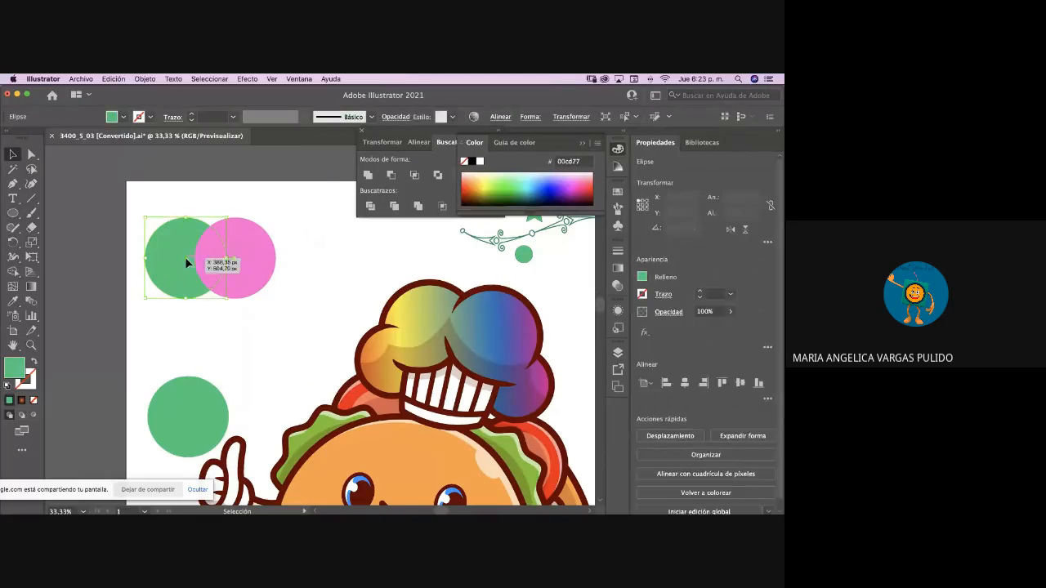
left_click(264, 278, "shift")
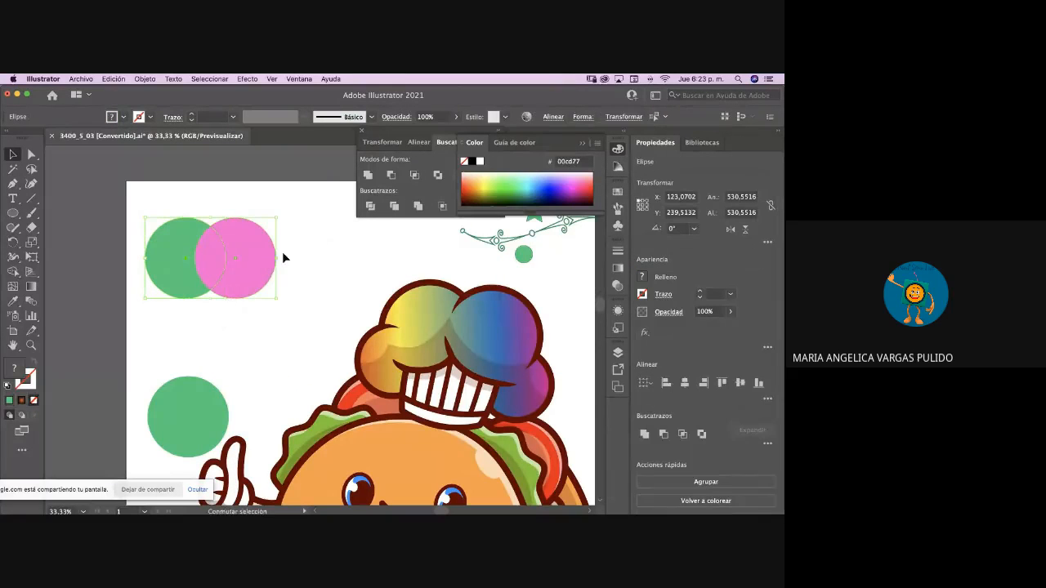
left_click(368, 175)
left_click(337, 192)
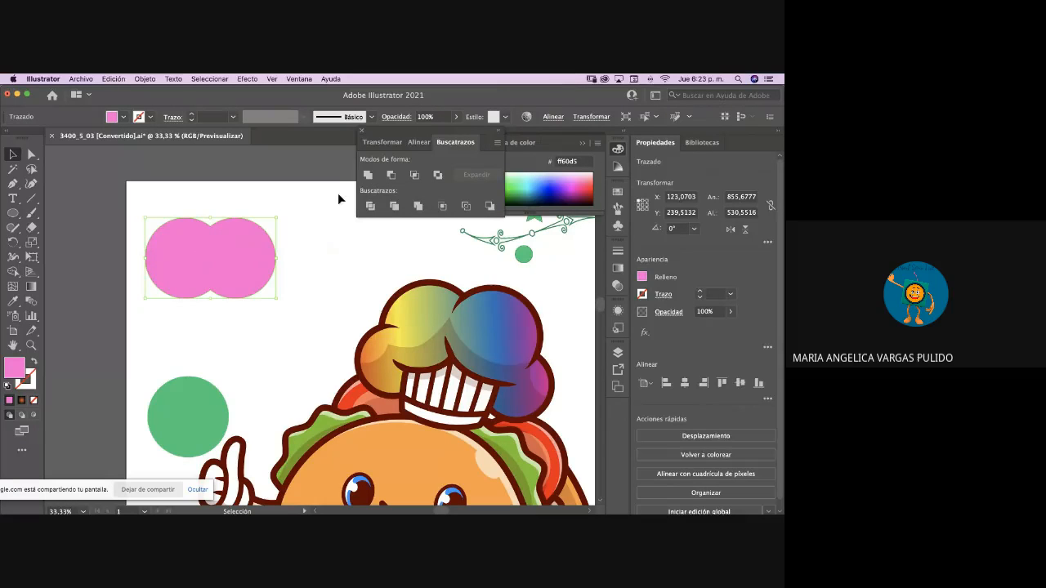
- Duplicate the remaining green circle side by side below the united pink shape, and move the pink shape past the artboard's left edge
left_click_drag(225, 261, 257, 247)
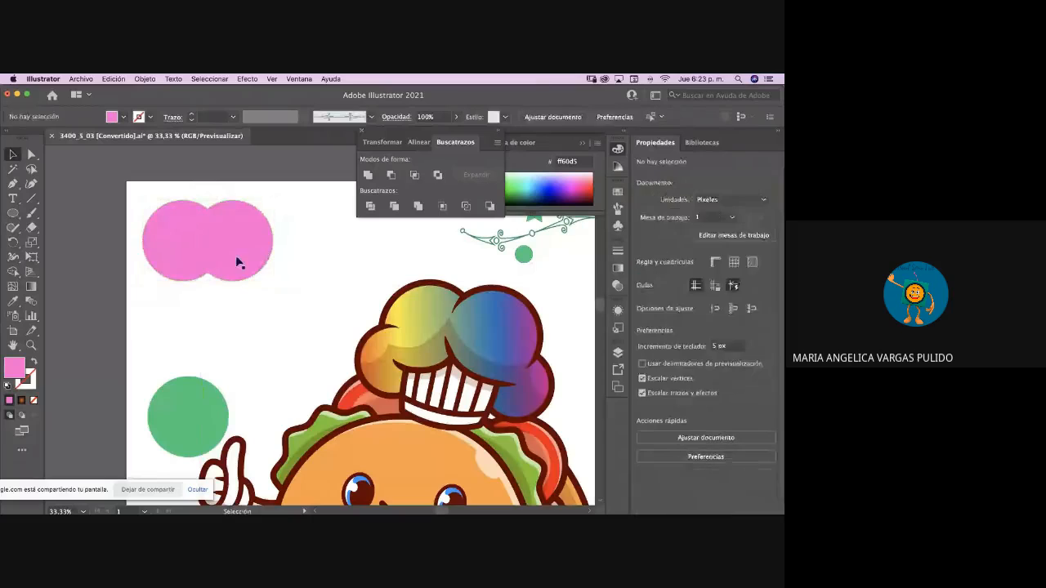
left_click_drag(246, 283, 249, 260)
left_click(300, 268)
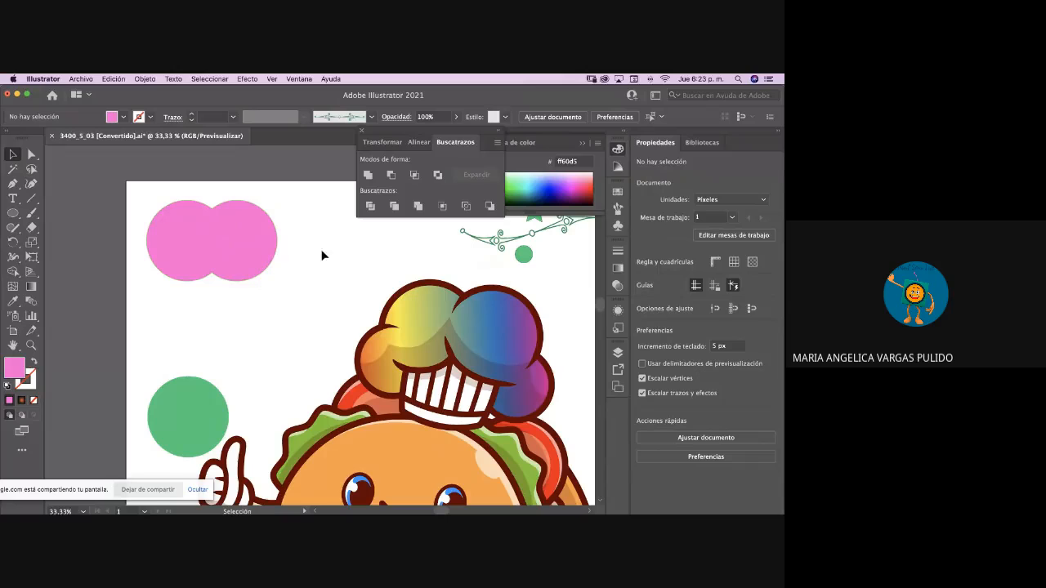
left_click_drag(207, 419, 281, 349)
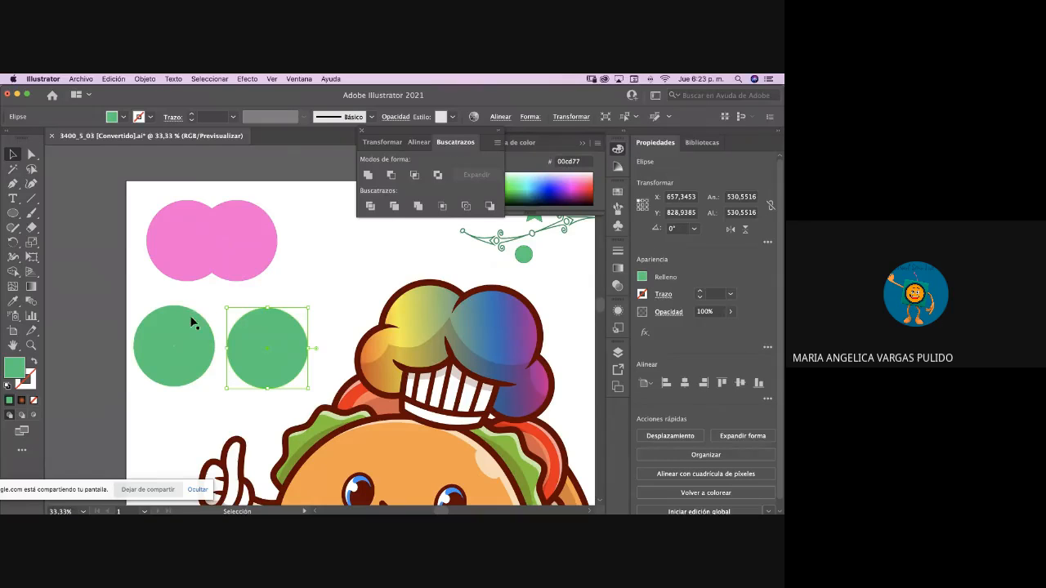
left_click_drag(239, 237, 101, 213)
- Overlap the two green circles near the artboard's upper-left corner and set the front circle's fill to blue 00c6e7
left_click_drag(178, 340, 212, 249)
left_click_drag(271, 352, 246, 291)
double_click(15, 370)
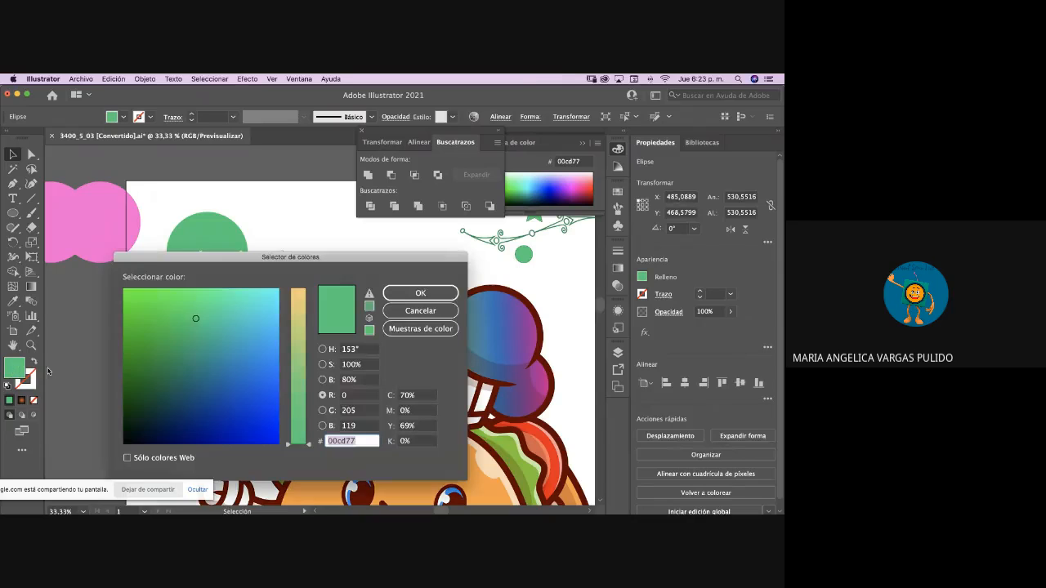
left_click(265, 324)
left_click(415, 291)
left_click(317, 272)
mouse_move(256, 303)
left_mouse_down()
mouse_move(265, 280)
mouse_move(249, 297)
left_mouse_up()
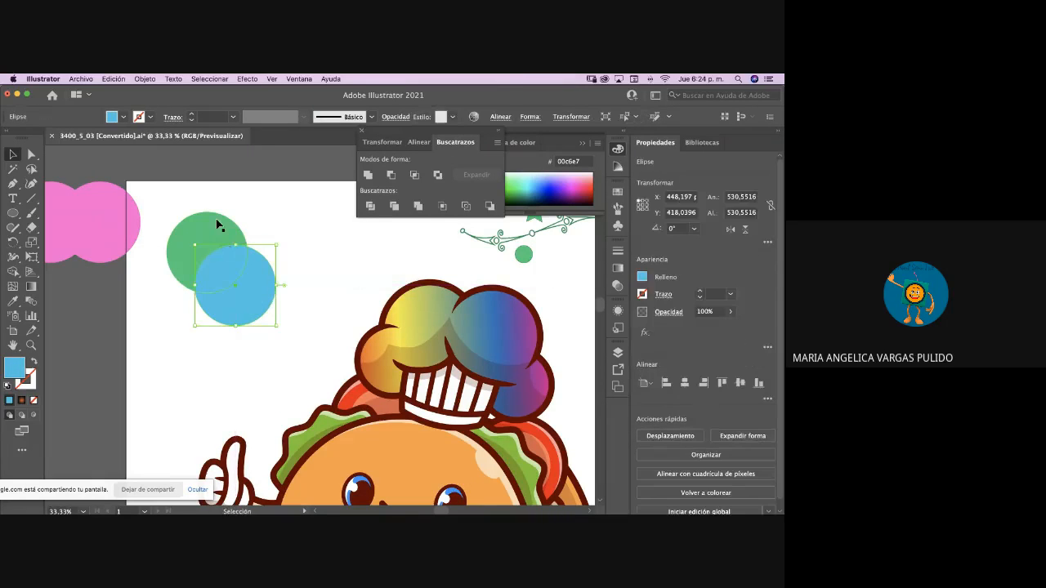
- Subtract the blue circle from the green one with the Minus Front shape mode
left_click(217, 225)
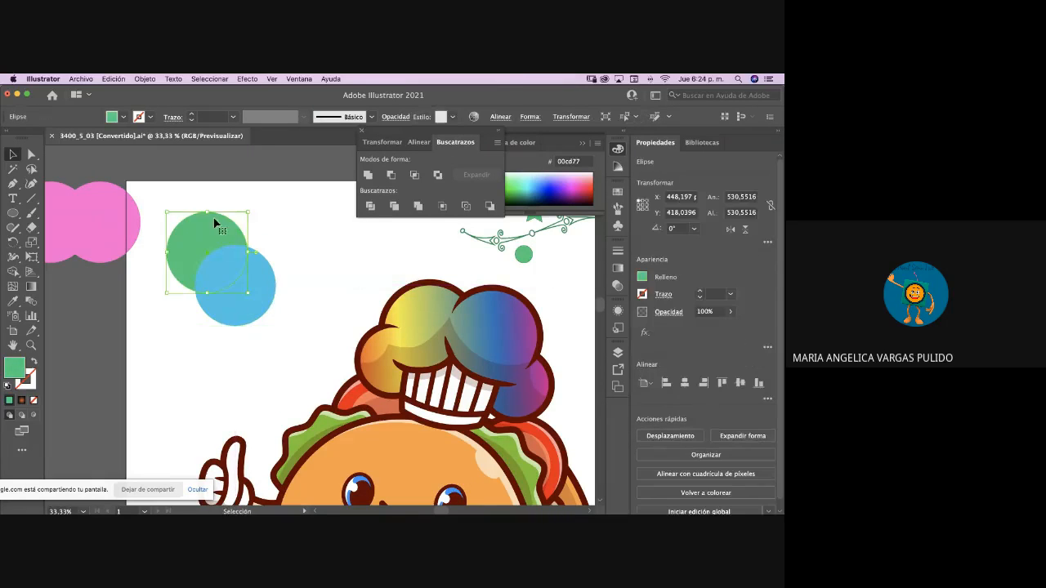
left_click(270, 303, "shift")
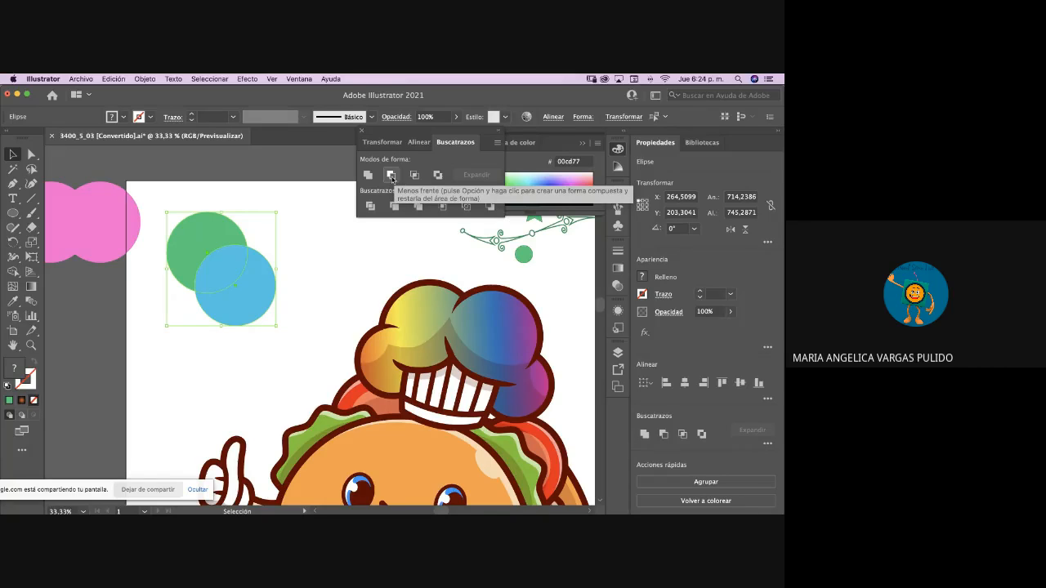
left_click(393, 178)
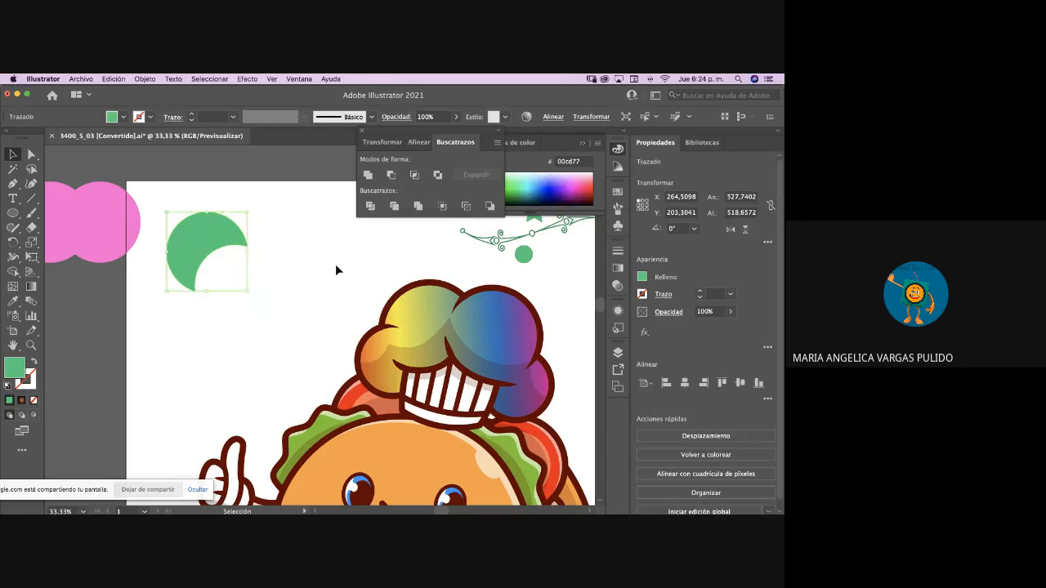
left_click(333, 266)
- Rotate the green crescent so its opening faces downward, and shift it slightly up and to the right
left_click(242, 244)
left_click_drag(252, 293, 217, 312)
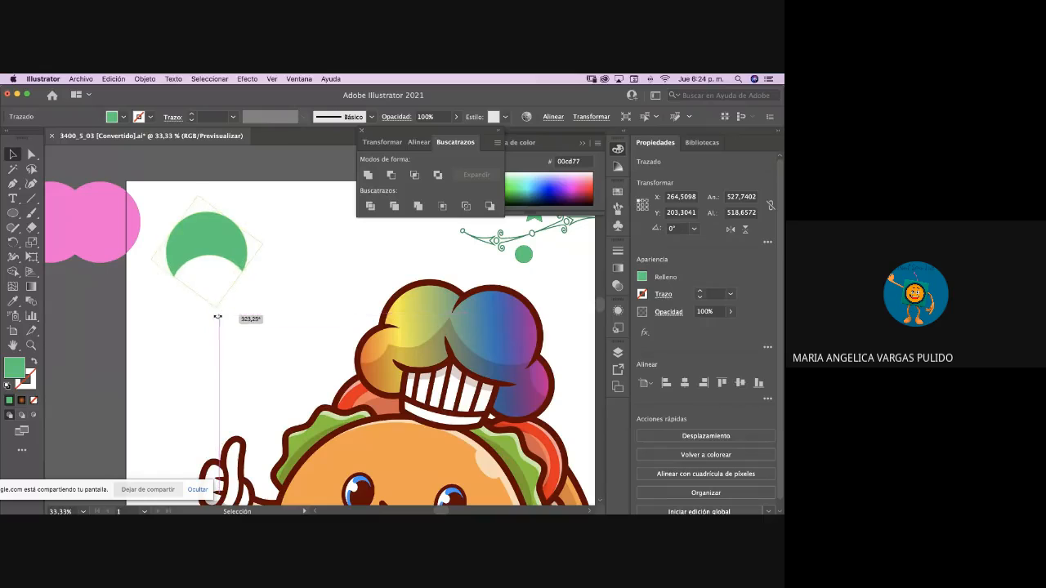
left_click(226, 303)
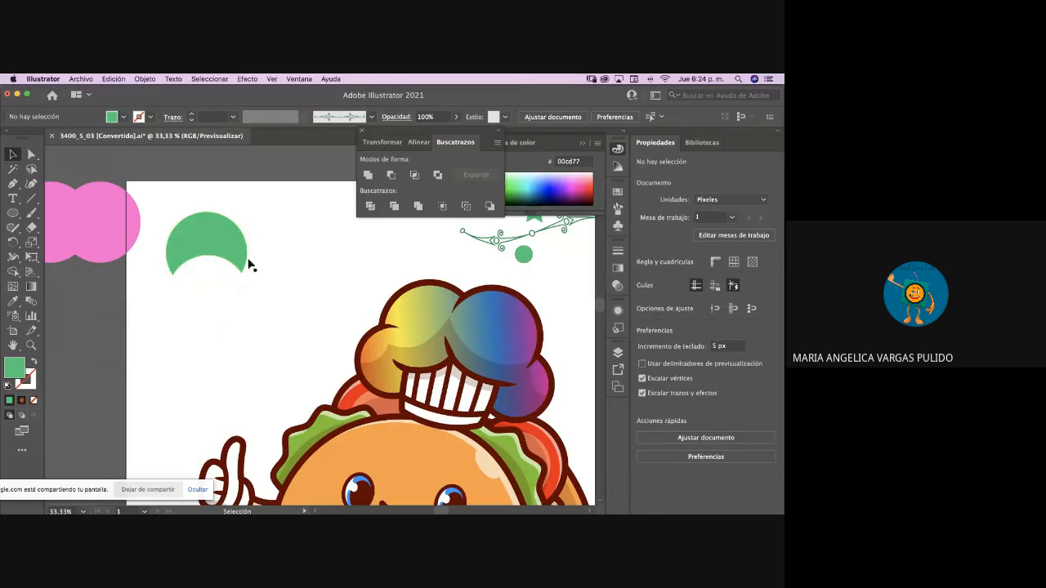
mouse_move(237, 251)
left_mouse_down()
mouse_move(219, 191)
mouse_move(217, 221)
mouse_move(172, 299)
mouse_move(257, 249)
left_mouse_up()
left_click(299, 265)
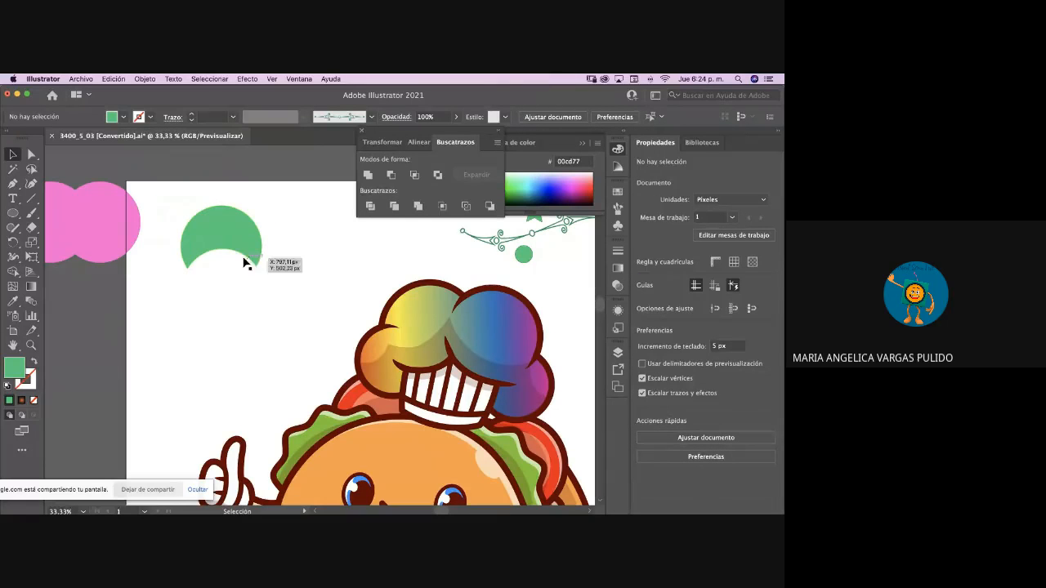
left_click(240, 252)
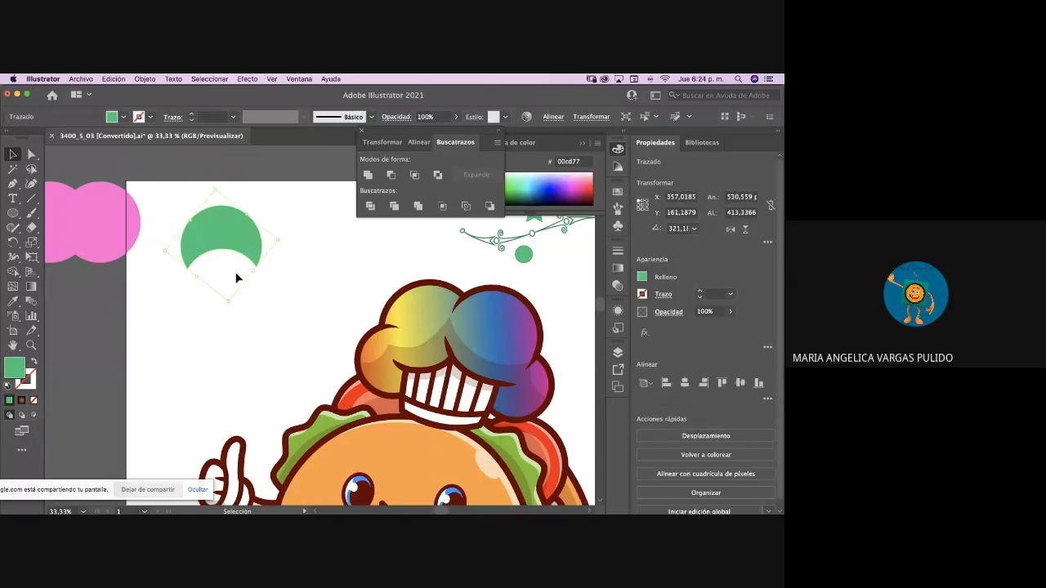
left_click(299, 270)
- Give the green crescent a turquoise 00ccce stroke with a weight of 46 pt
left_click(248, 252)
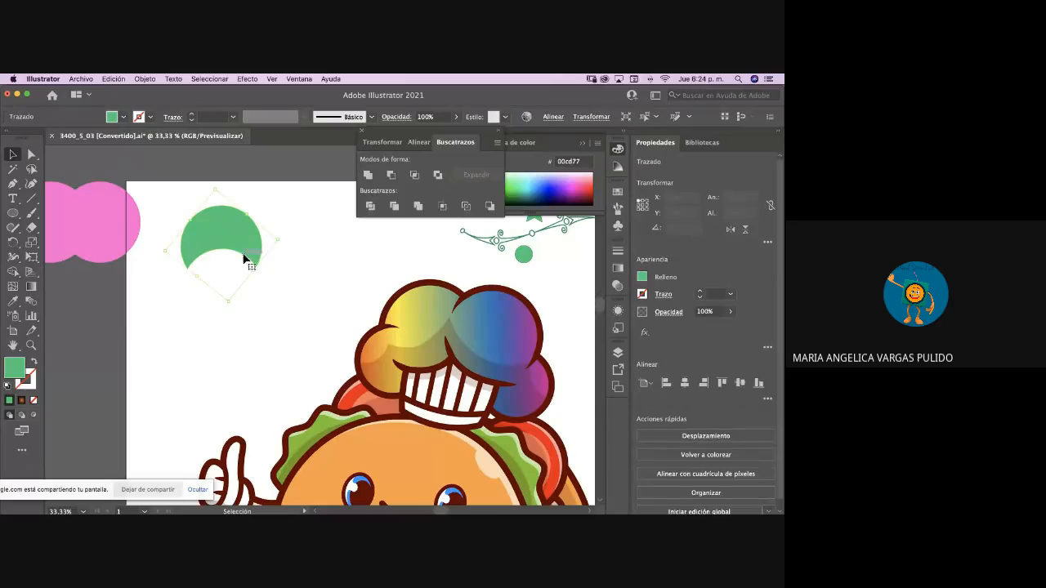
double_click(33, 382)
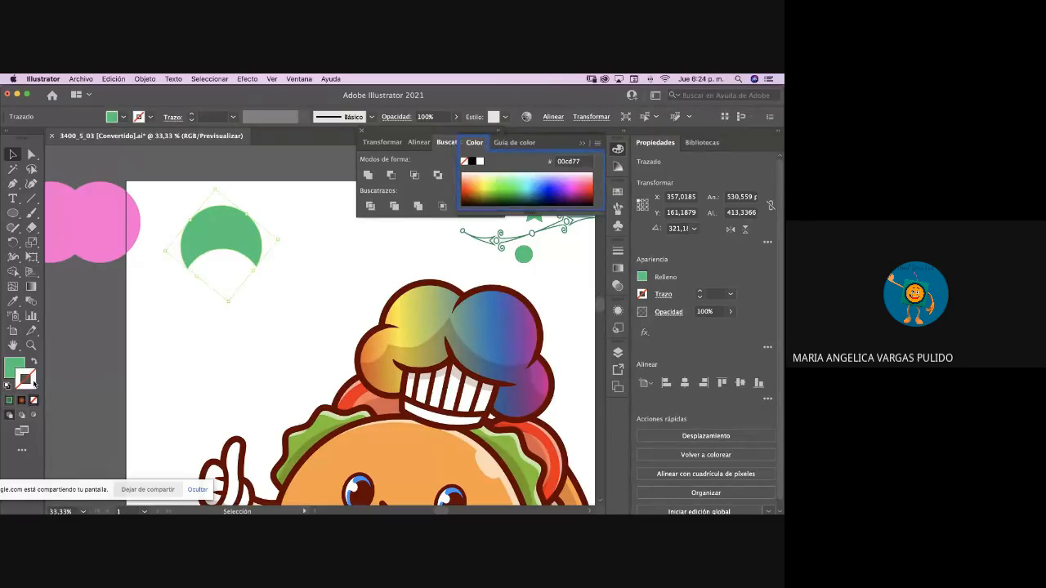
left_click(257, 319)
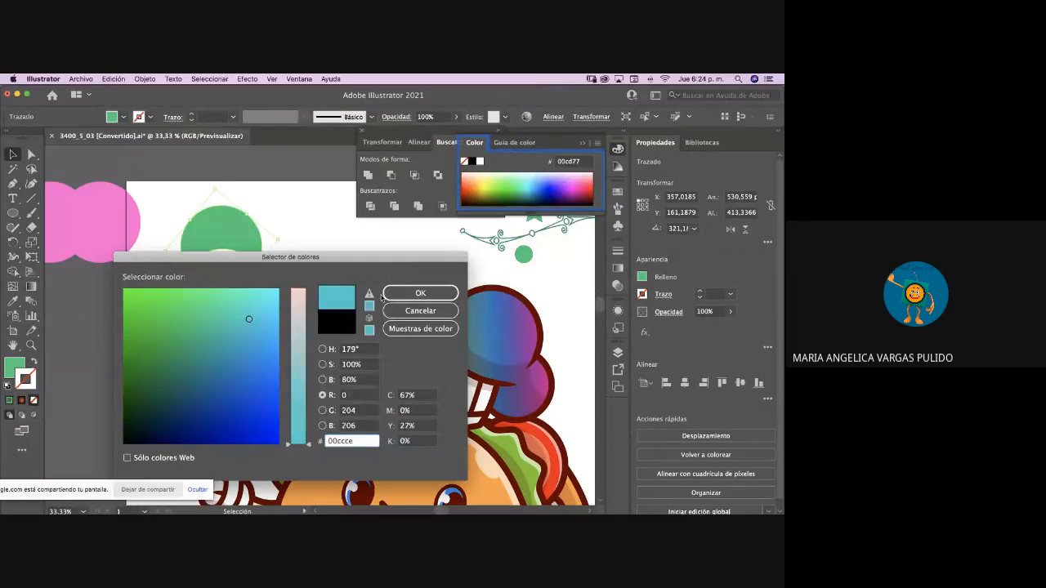
left_click(420, 292)
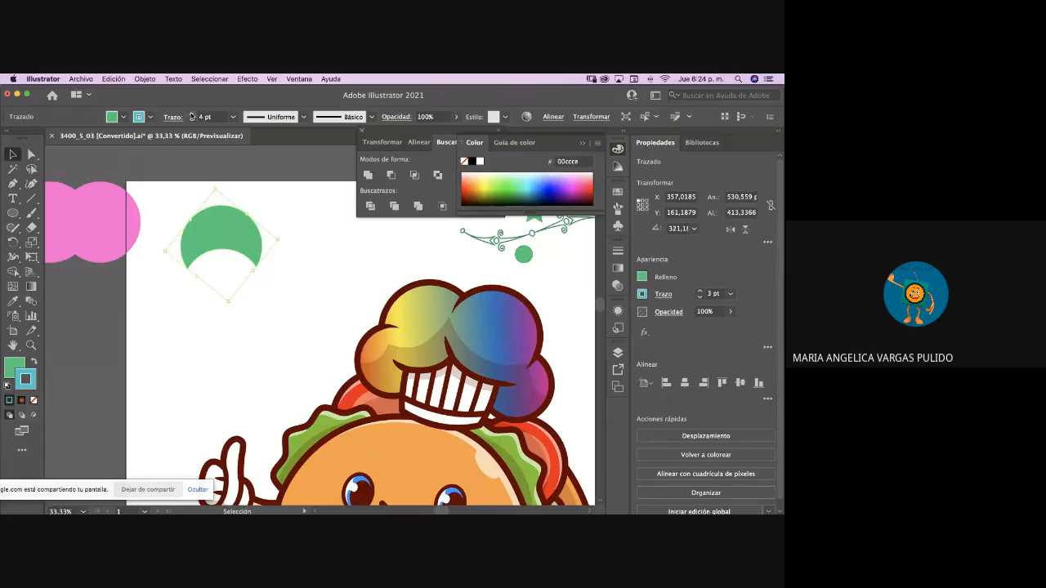
scroll(191, 116, "up", 10)
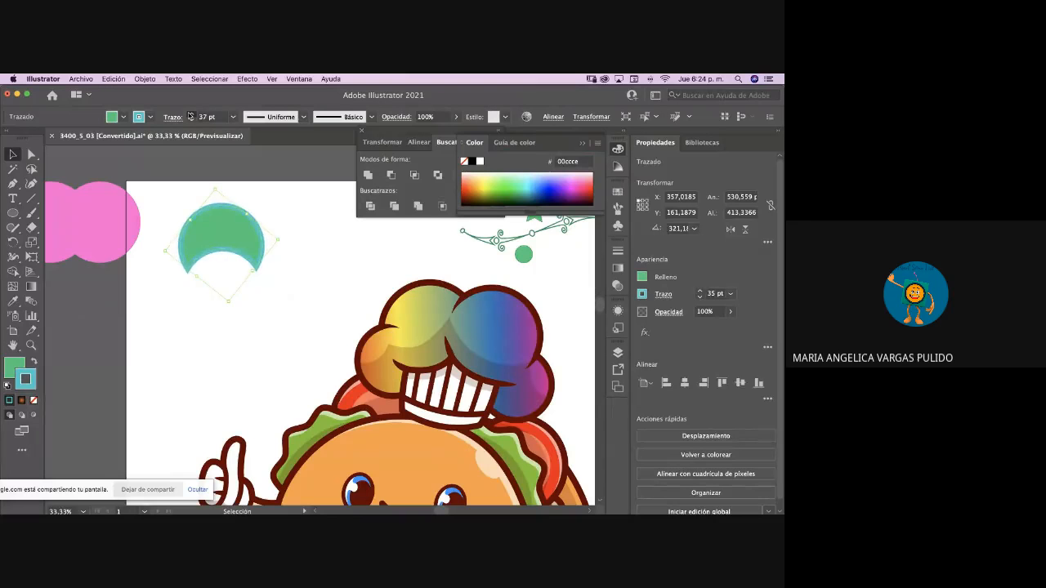
scroll(190, 116, "up", 1)
left_click(136, 308)
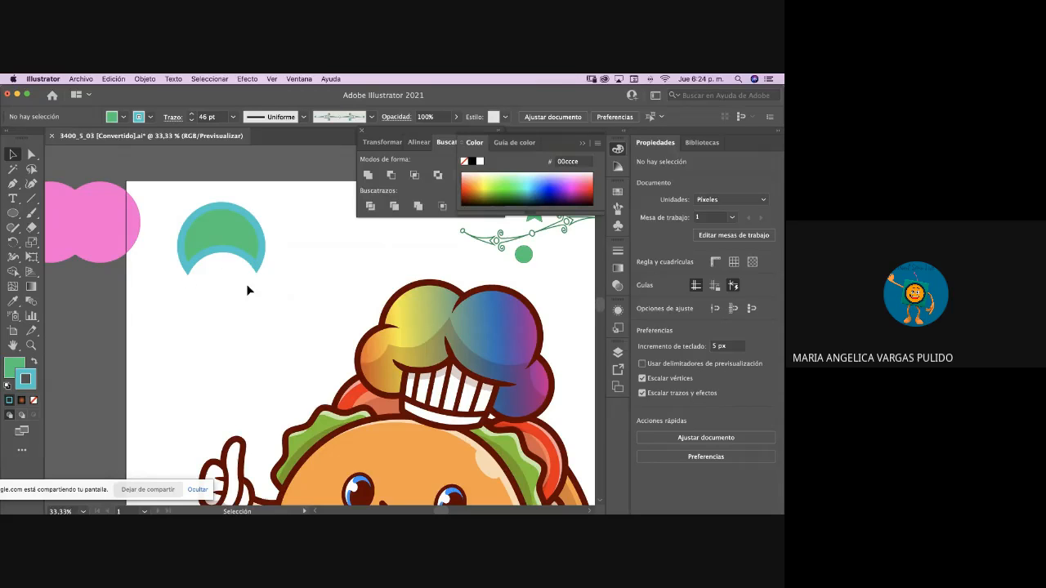
- Move the crescent onto the artboard's left edge below the pink shape, and draw an ellipse about 583 by 555 px in its place
left_click_drag(252, 241, 134, 309)
left_click(12, 212)
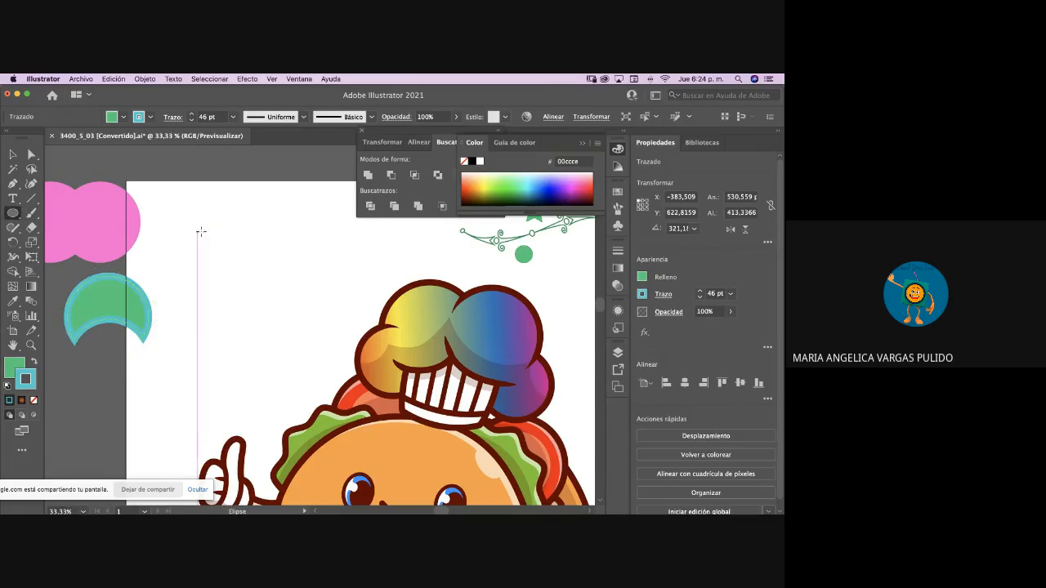
left_click_drag(191, 226, 280, 309)
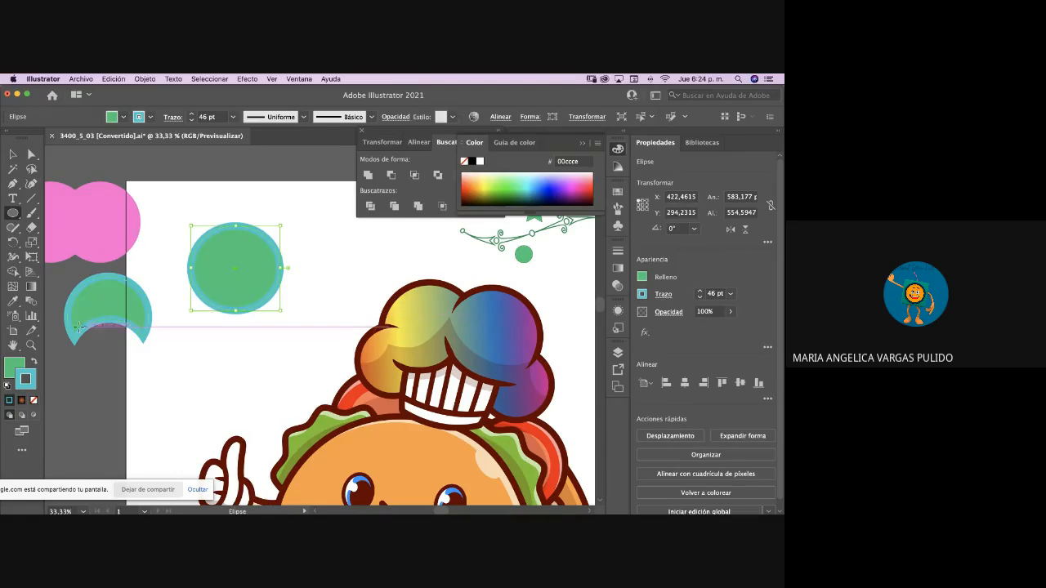
- Remove the new ellipse's outline by reducing its stroke weight to 0 pt
left_click(192, 121)
left_click(173, 116)
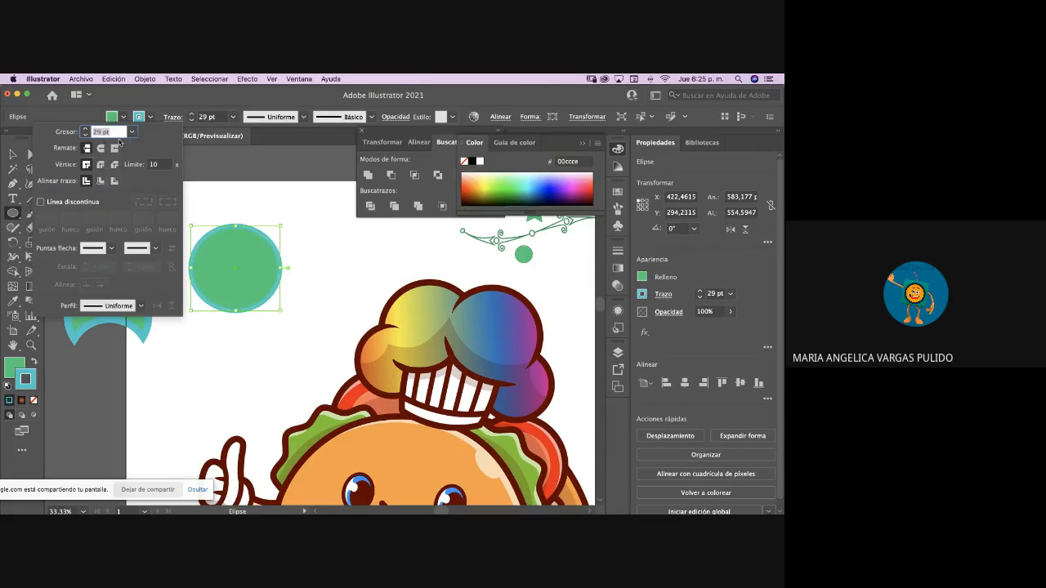
left_click(213, 119)
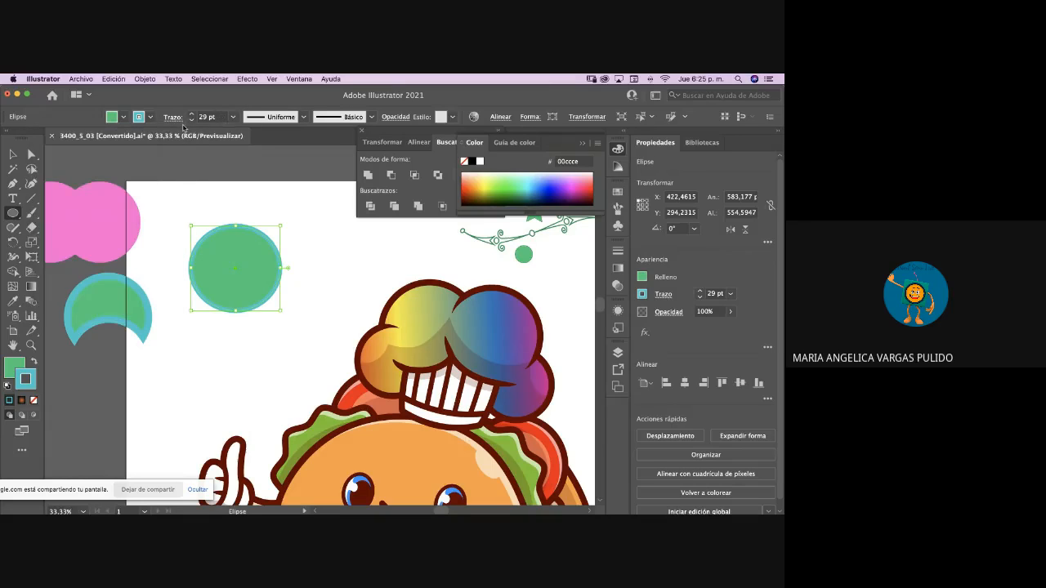
left_click(233, 116)
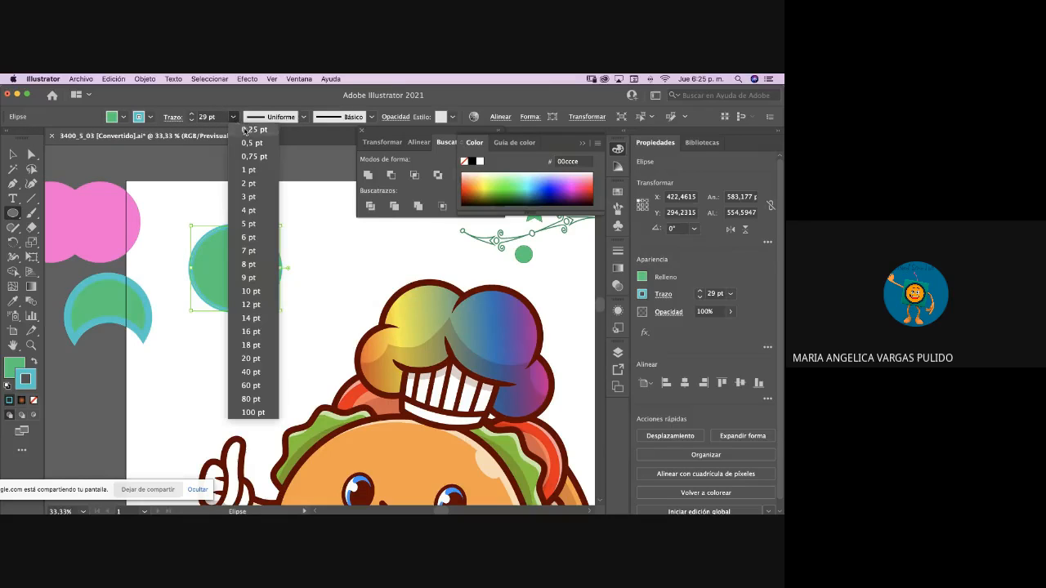
left_click(244, 130)
left_click(222, 118)
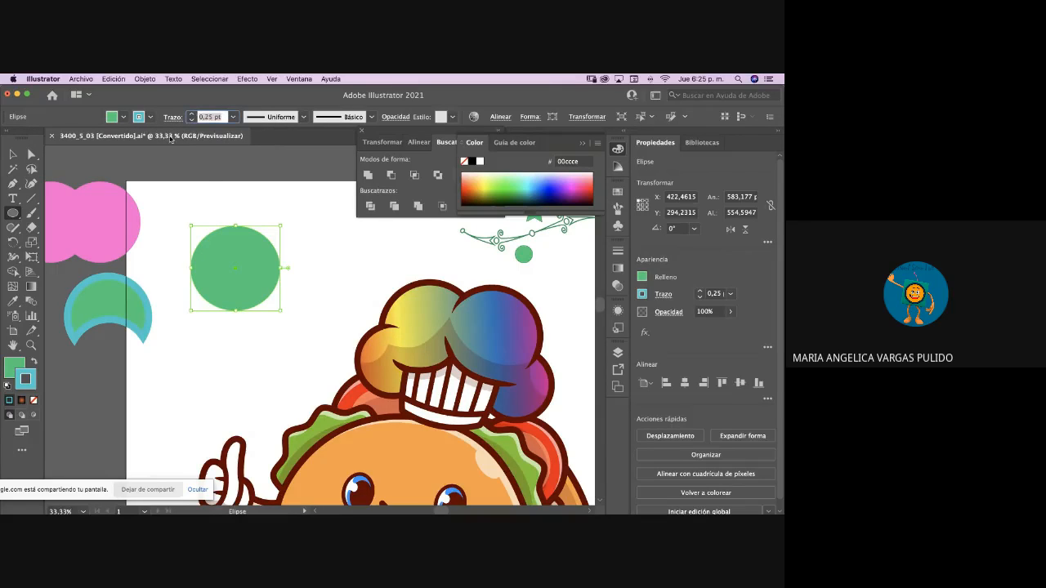
left_click(170, 139)
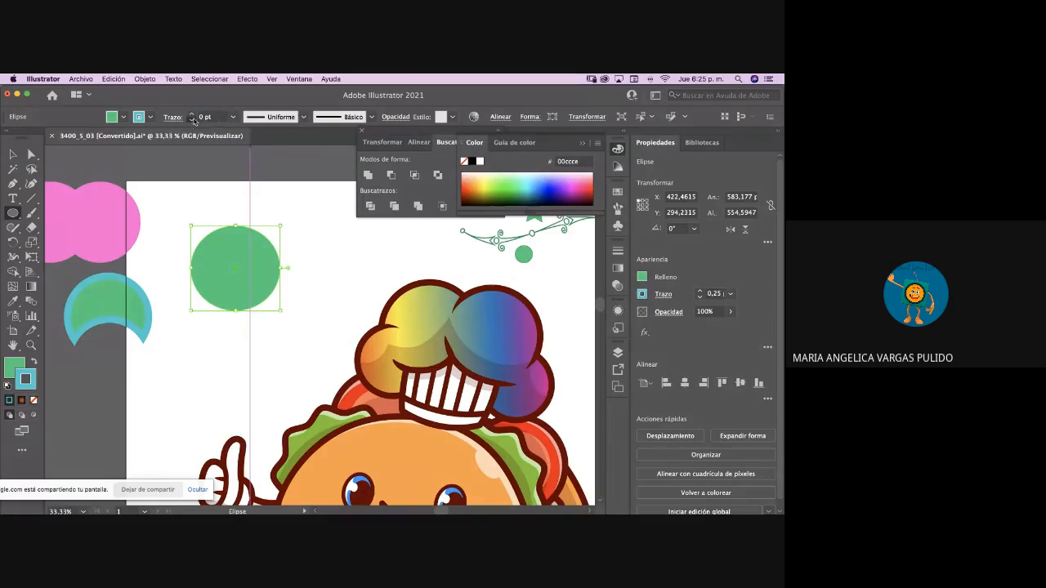
left_click(13, 154)
left_click(223, 175)
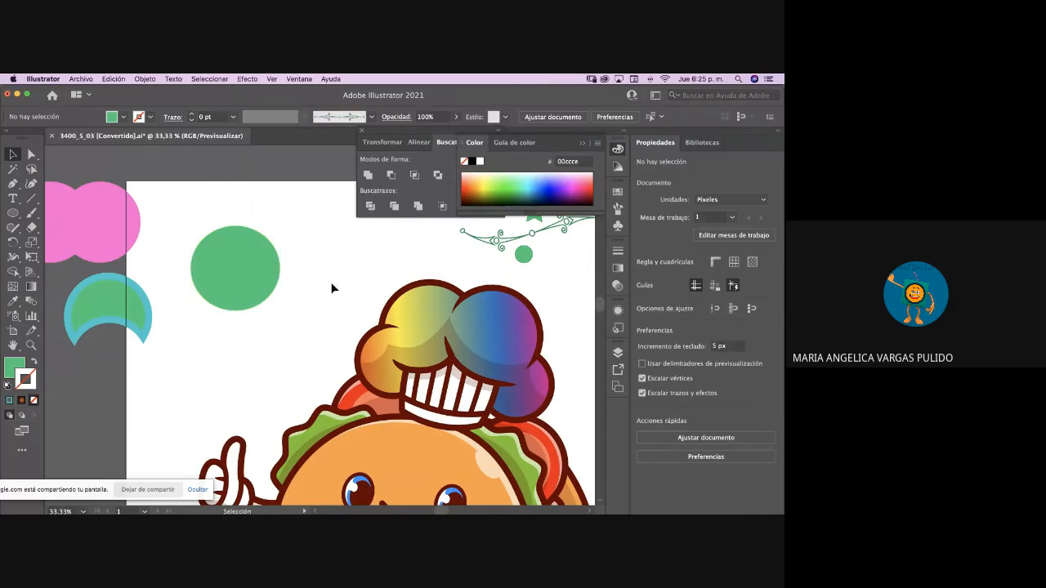
- Duplicate the green ellipse so the copy overlaps it down and to the right, and set the copy's fill to blue 0066c6
mouse_move(256, 277)
left_mouse_down()
mouse_move(241, 262)
mouse_move(299, 343)
mouse_move(285, 274)
mouse_move(272, 275)
left_mouse_up()
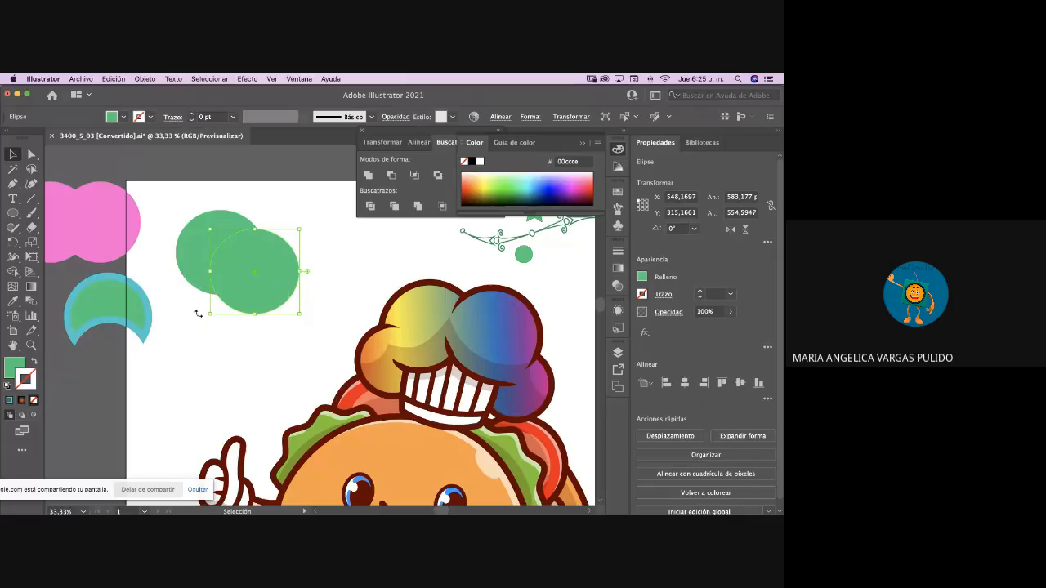
double_click(14, 368)
type("0066c6")
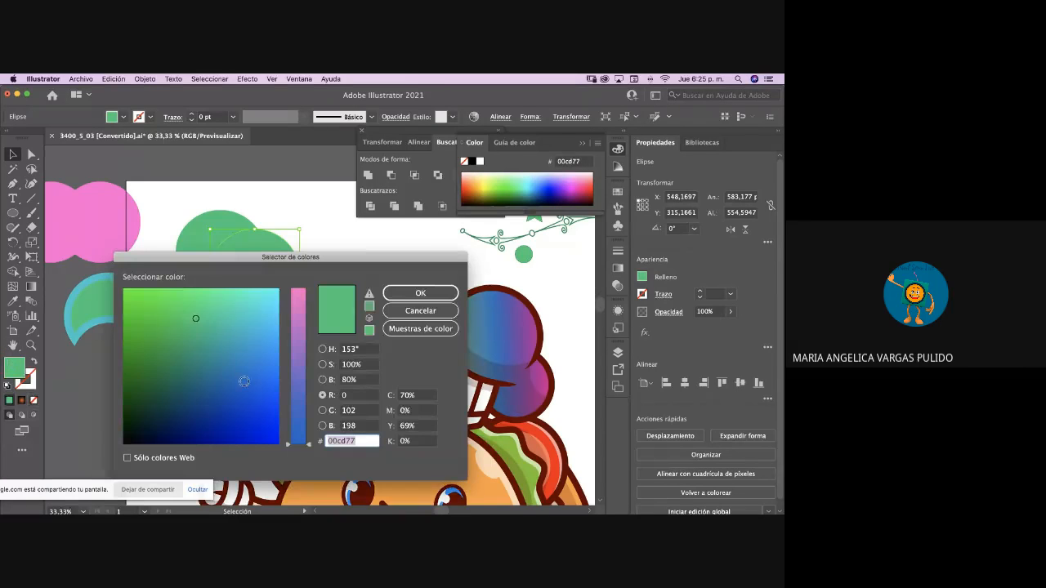
left_click(420, 293)
- Keep only the overlap of the green and blue ellipses with the Intersect shape mode
left_click(193, 238, "shift")
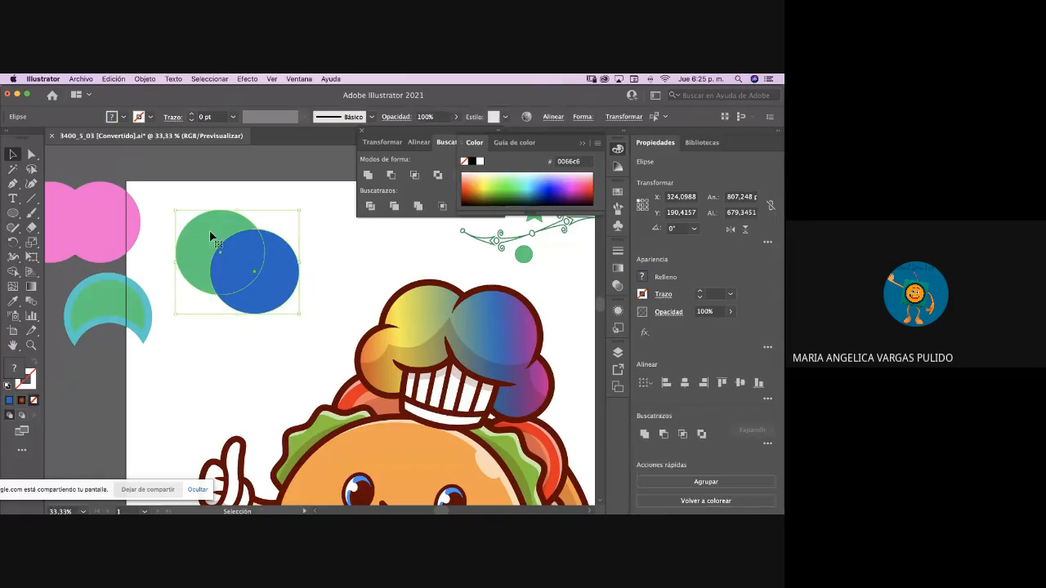
left_click(415, 174)
left_click(333, 305)
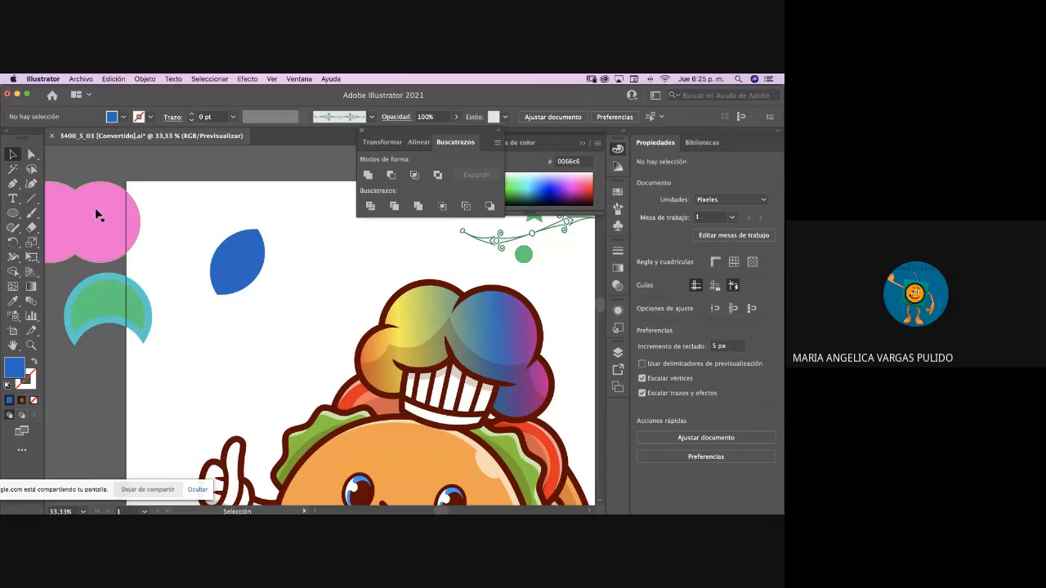
- Move the blue leaf shape up beside the pink shape, and draw a circle about 471 px in diameter below and right of it
left_click_drag(238, 263, 170, 243)
left_click(13, 212)
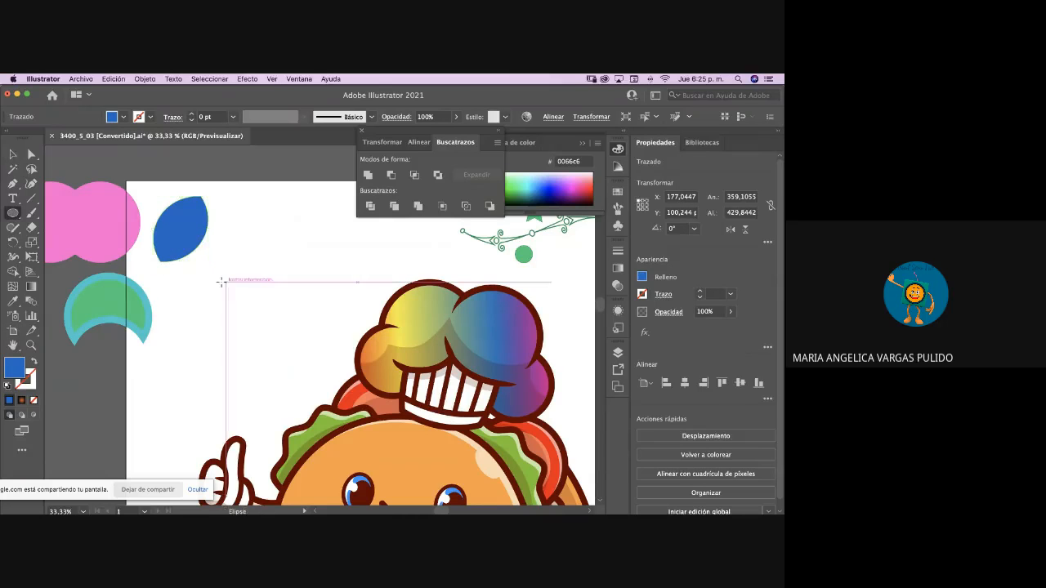
left_click_drag(214, 277, 285, 348)
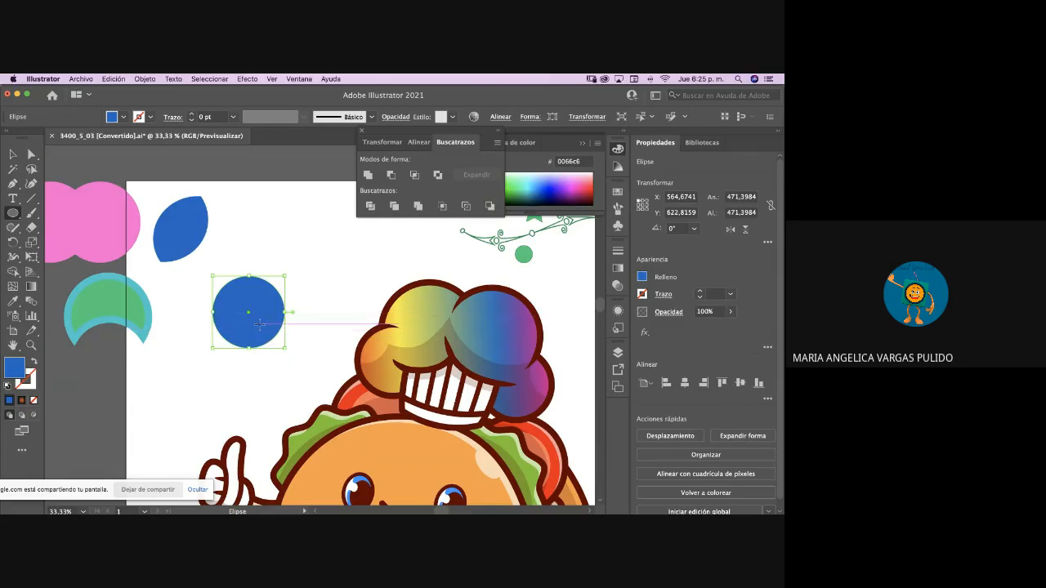
- Duplicate the blue circle above the original and set the copy's fill to pink de66c6
left_click(13, 154)
left_click_drag(274, 320, 292, 241)
double_click(14, 368)
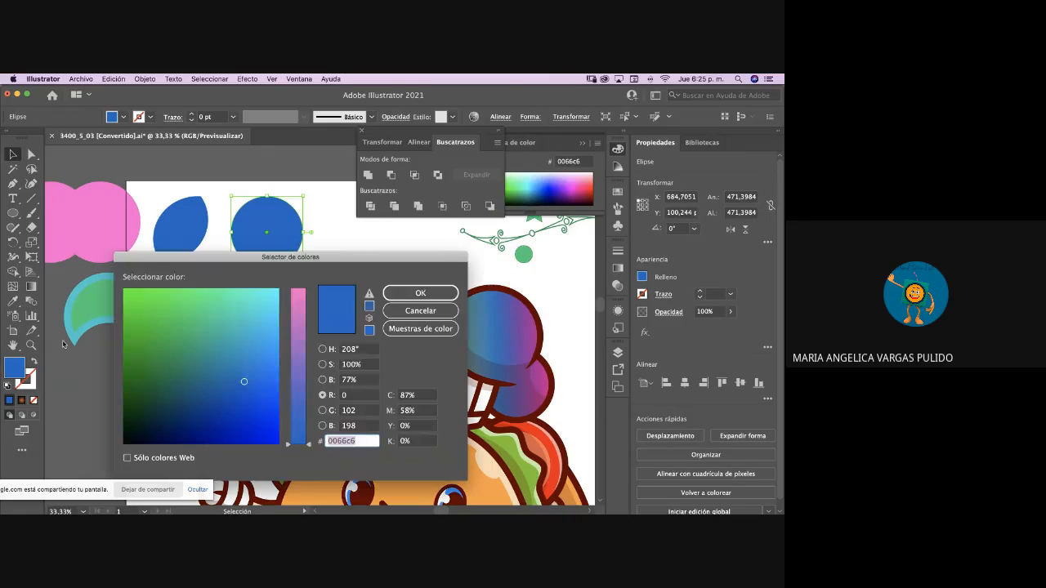
type("de66c6")
key("Return")
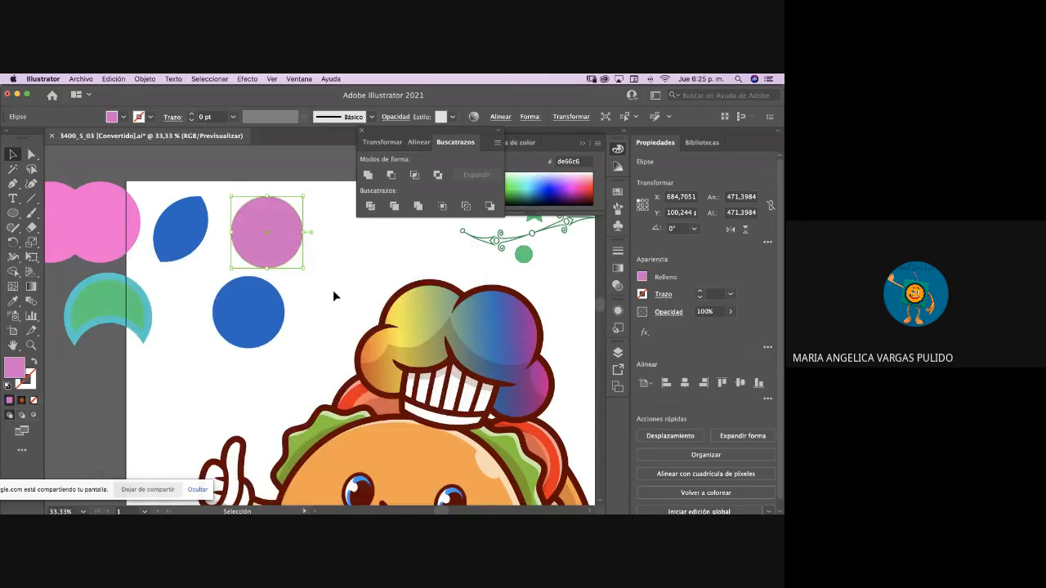
- Overlap the blue circle with the pink one and cut out their shared area with the Exclude shape mode
left_click_drag(255, 308, 268, 275)
left_click_drag(270, 278, 294, 269)
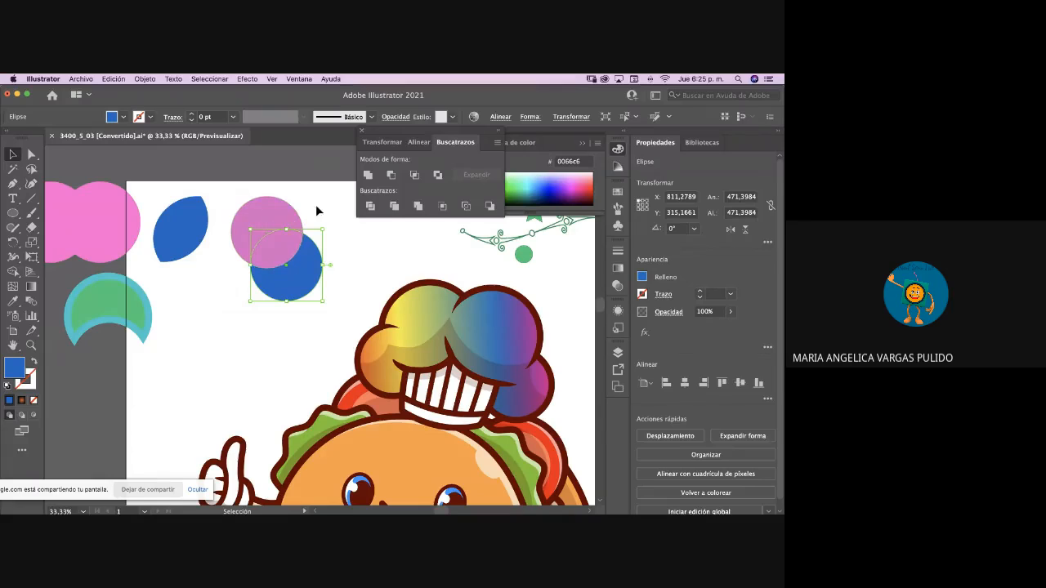
left_click(275, 217)
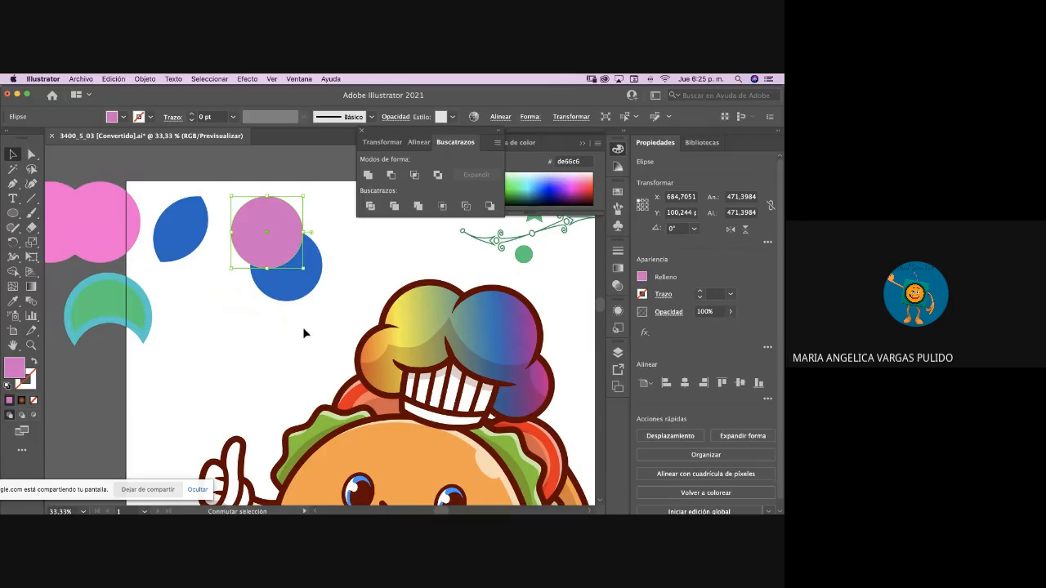
left_click(306, 296, "shift")
left_click(437, 176)
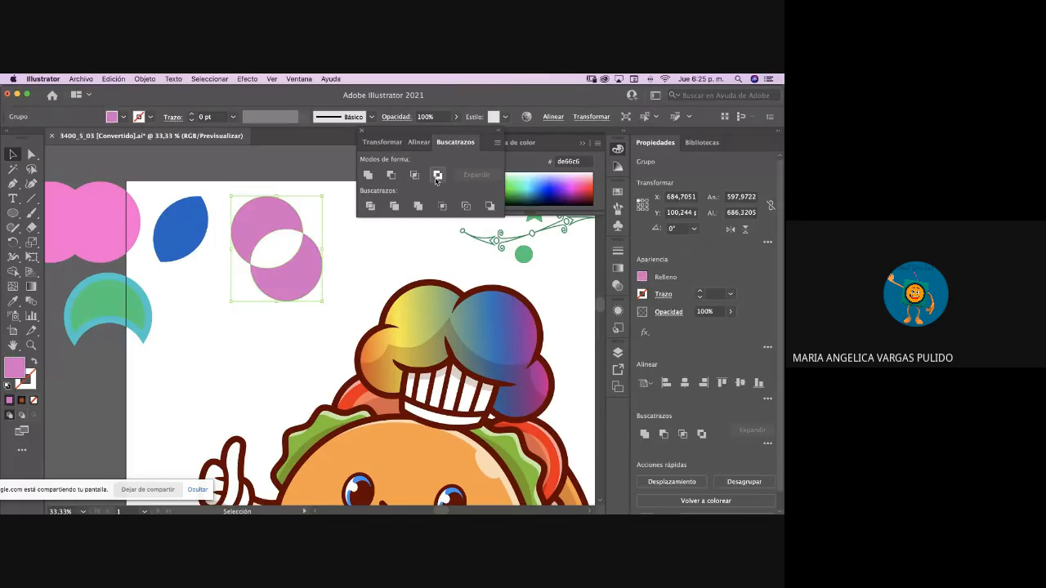
left_click(367, 269)
- Move the pink excluded shape slightly down and to the left, beside the blue leaf shape
left_click(278, 294)
left_click_drag(294, 282, 294, 306)
left_click(332, 302)
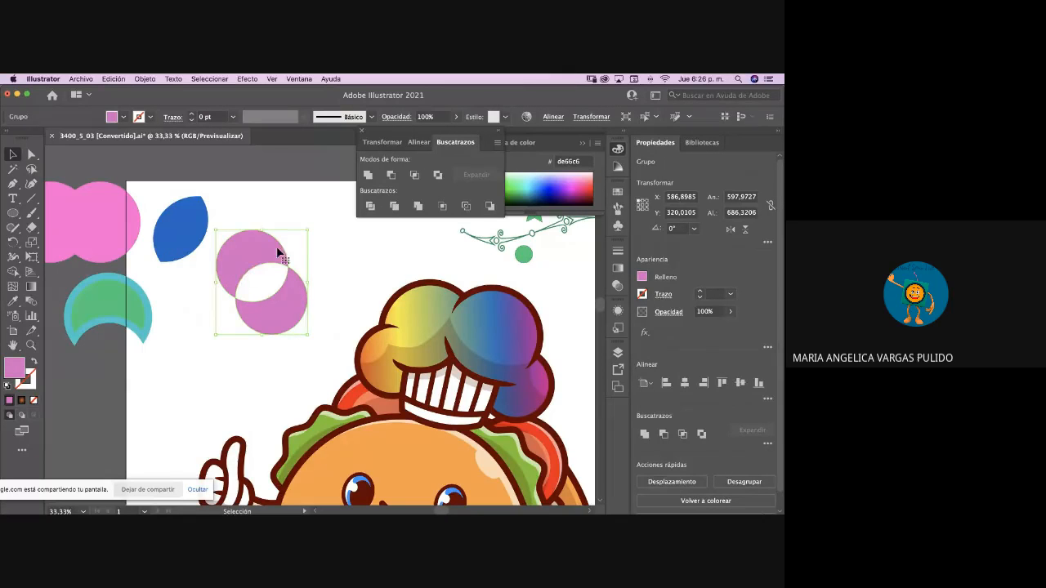
- Delete the pink excluded shape, the blue leaf, the pink united shape and the green crescent from the canvas
left_click_drag(277, 248, 183, 234)
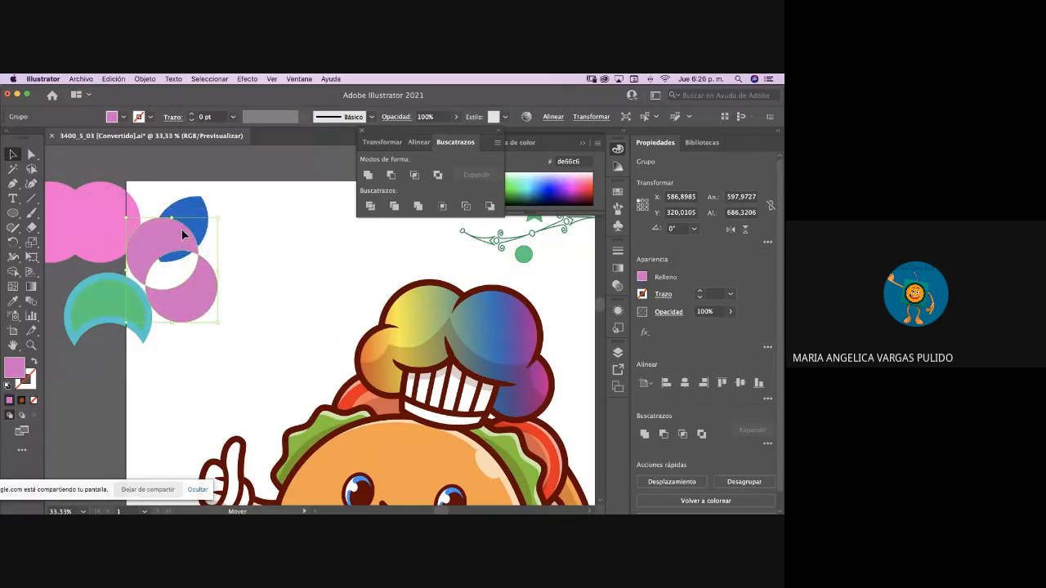
key("Delete")
left_click(171, 233)
key("Delete")
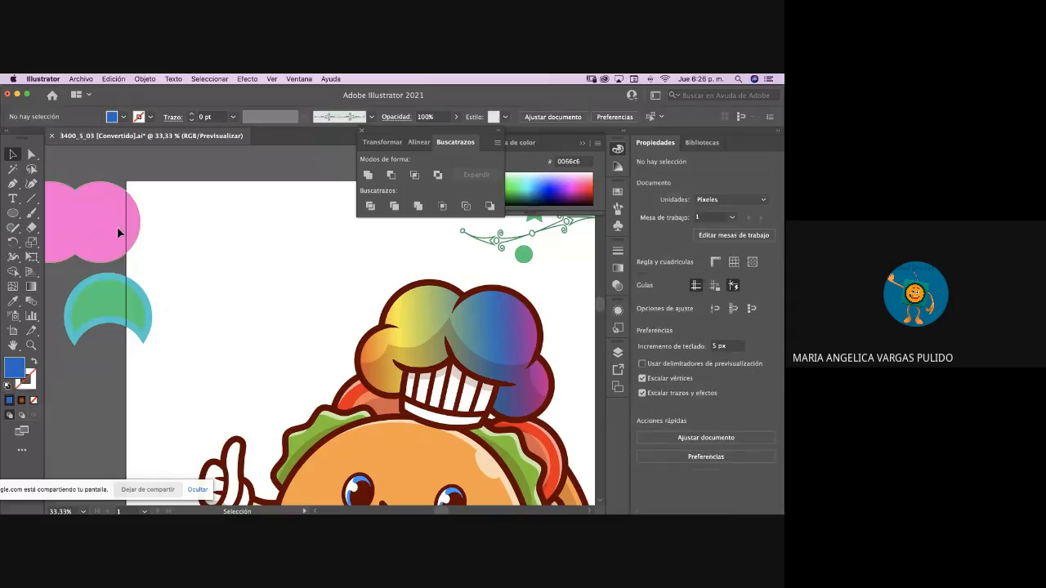
left_click(117, 226)
key("Delete")
left_click(133, 311)
key("Delete")
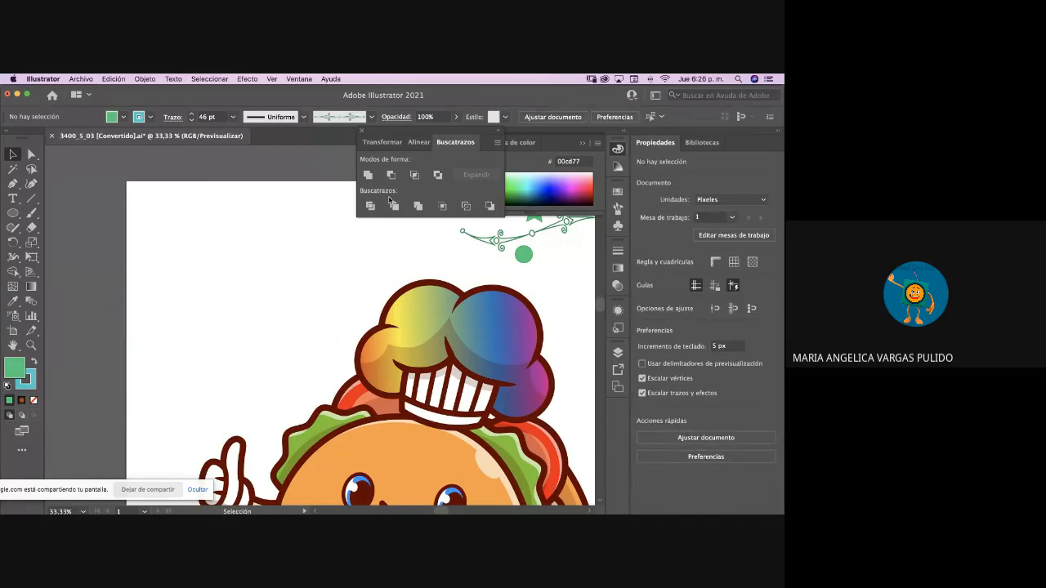
- Draw a green circle about 620 px in diameter in the artboard's upper-left area and set its stroke weight to 0
left_click(13, 212)
left_click_drag(151, 227, 250, 325)
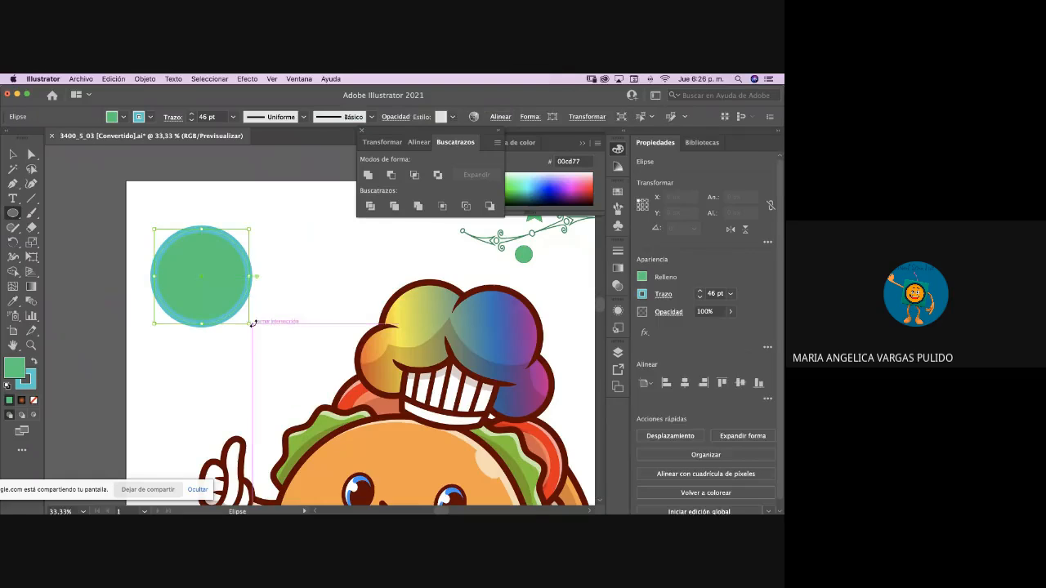
left_click(150, 119)
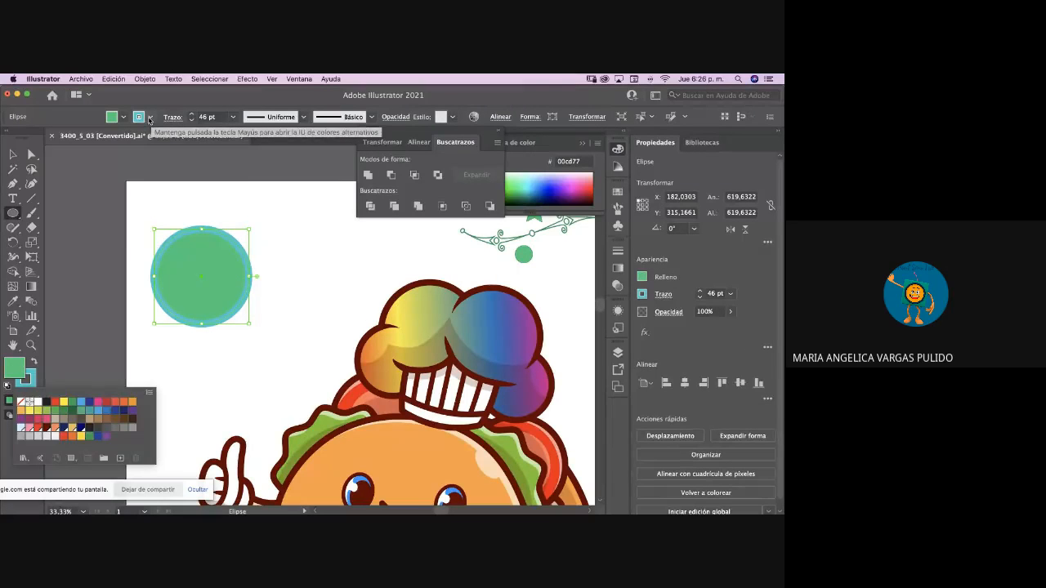
left_click(174, 120)
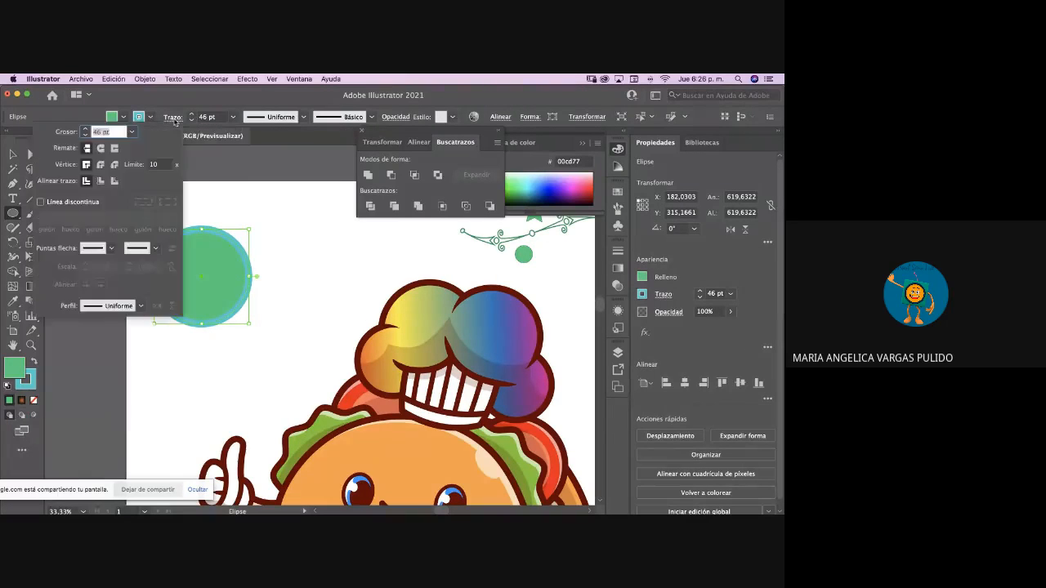
left_click(176, 122)
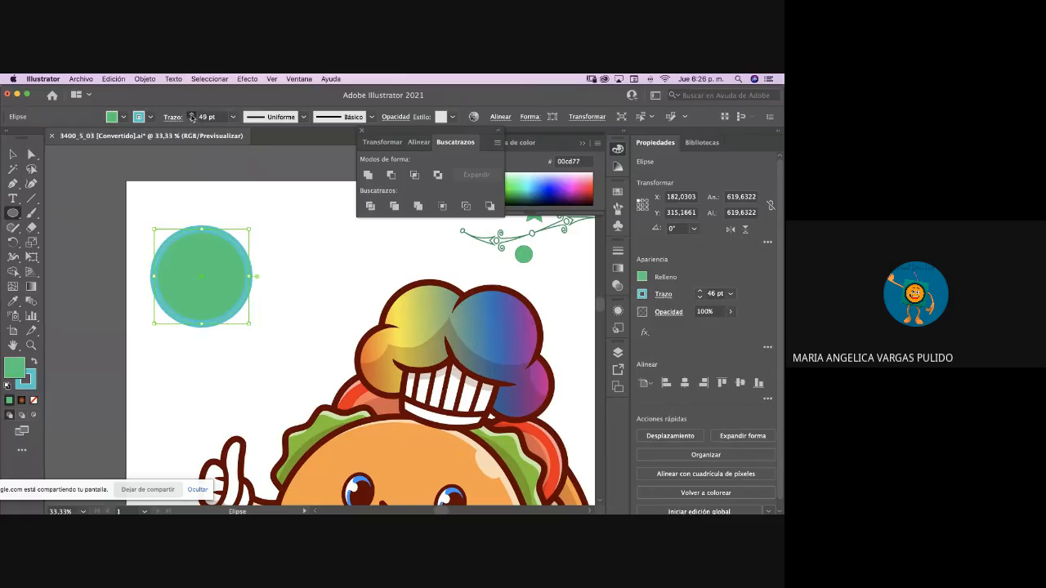
left_click(192, 115)
left_click(192, 120)
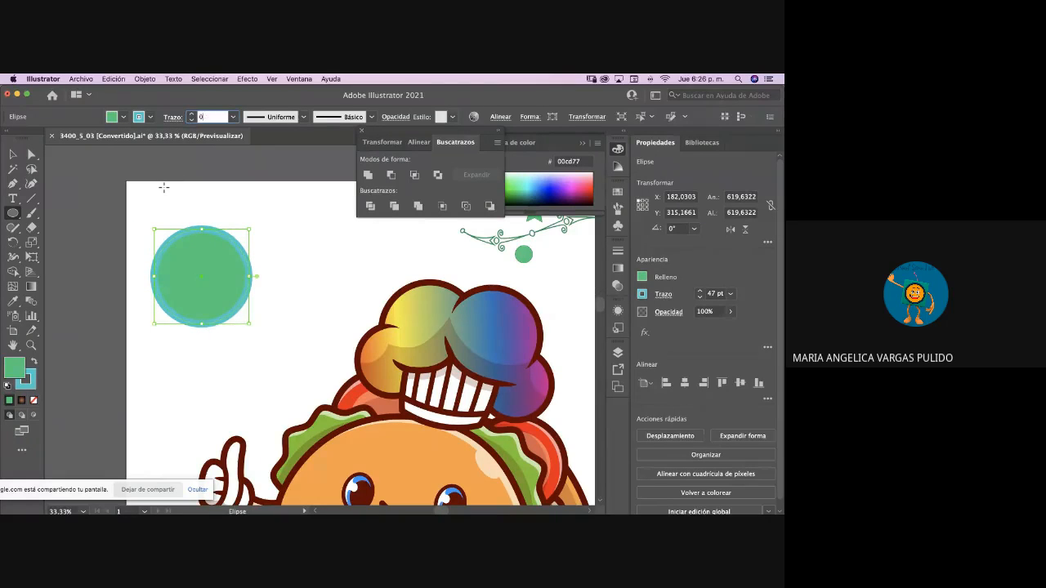
type("0")
key("Return")
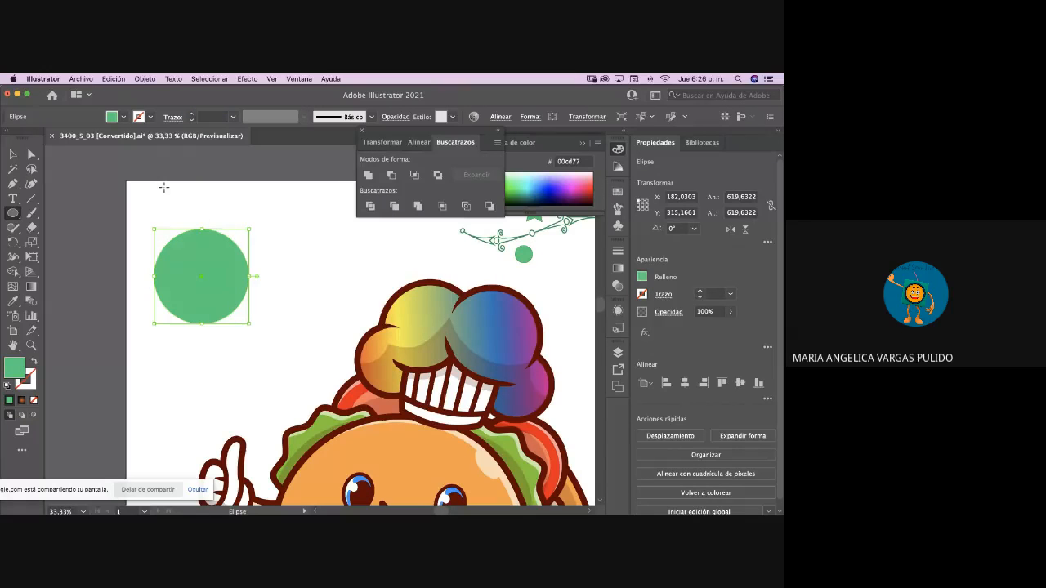
- Duplicate the green circle to its right and set the copy's fill to blue 00a8e4
left_click(13, 155)
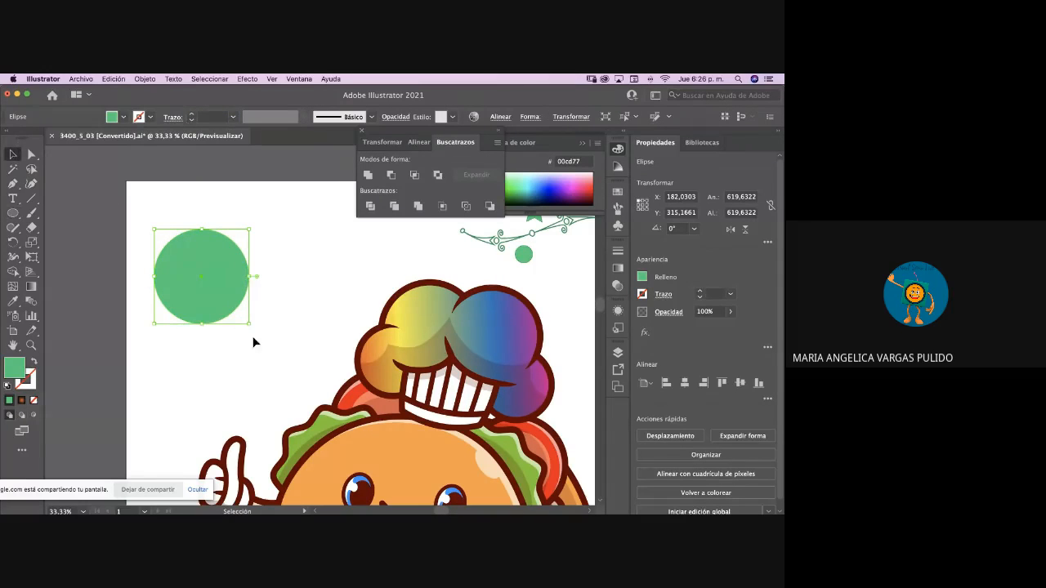
left_click_drag(232, 319, 318, 322)
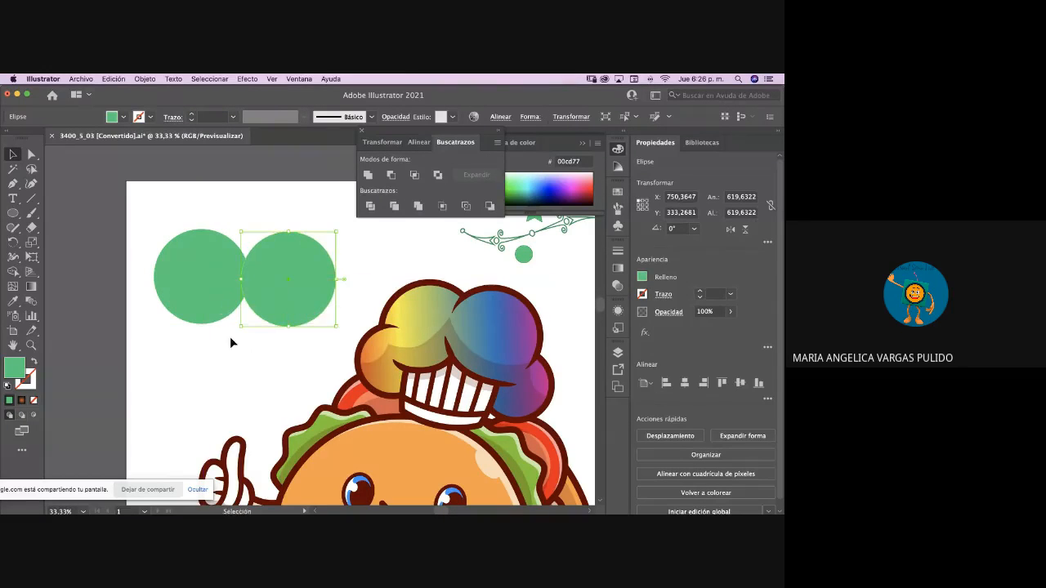
double_click(16, 369)
left_click(263, 353)
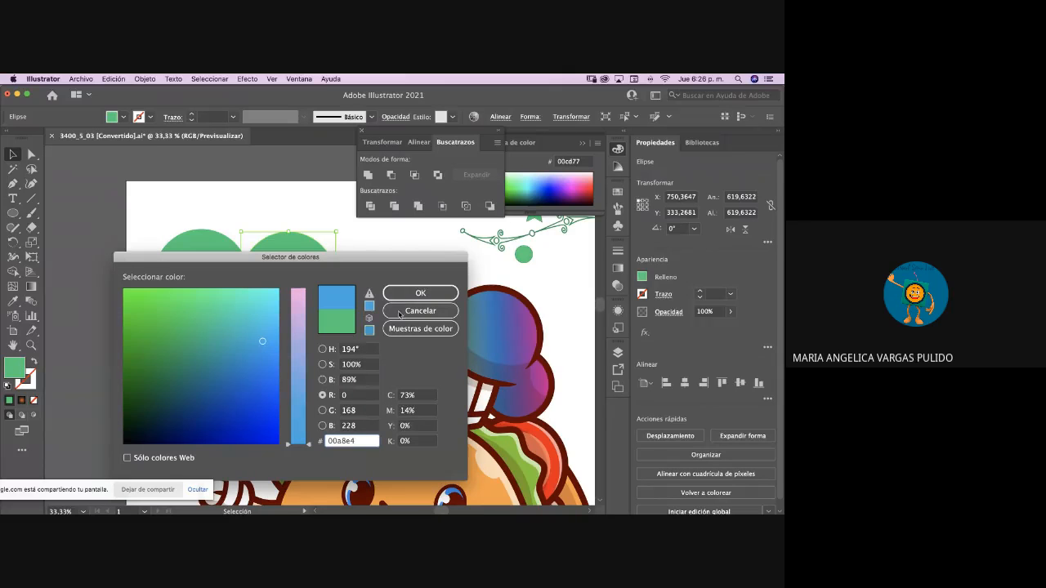
left_click(438, 296)
- Switch to the Google Meet call in Chrome, admit the two people waiting to join, and return to Illustrator
key("ctrl+Up")
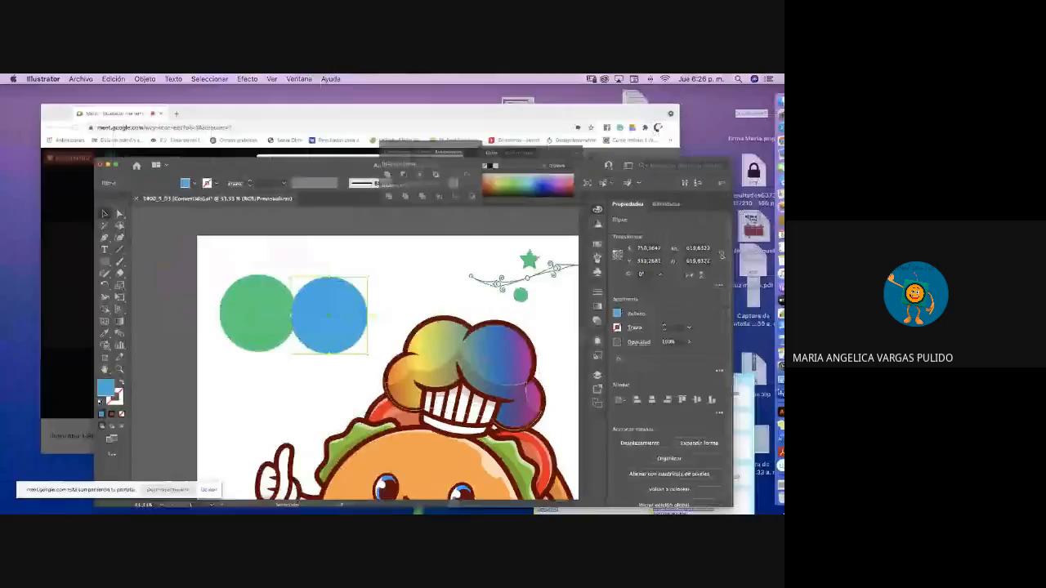
left_click(369, 219)
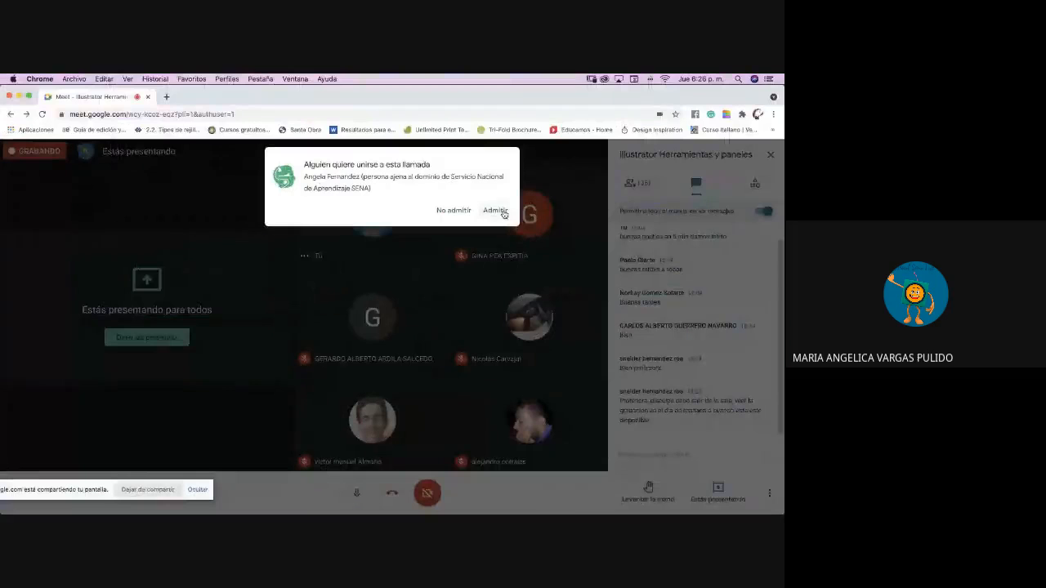
left_click(496, 210)
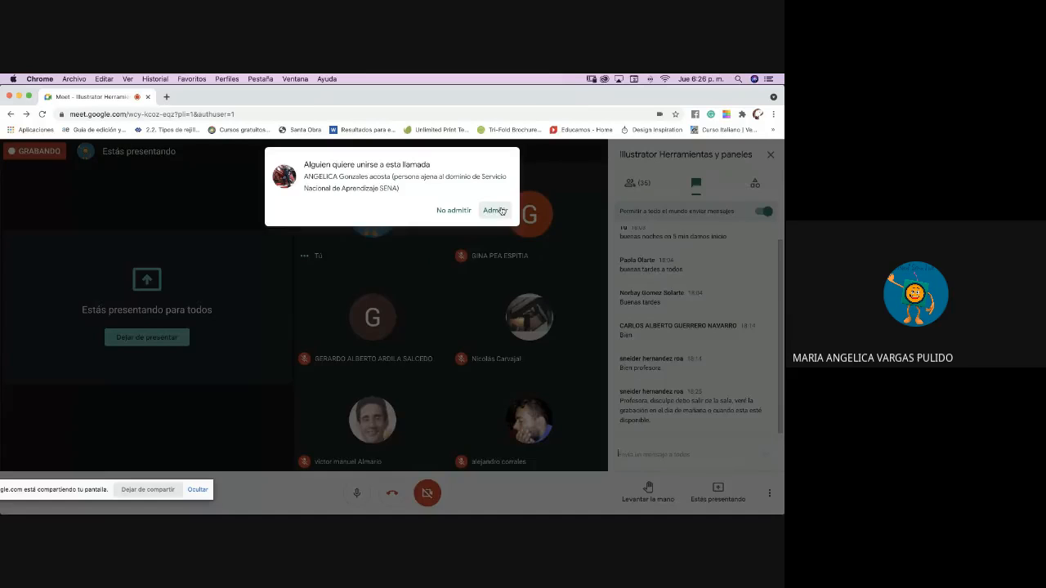
left_click(495, 210)
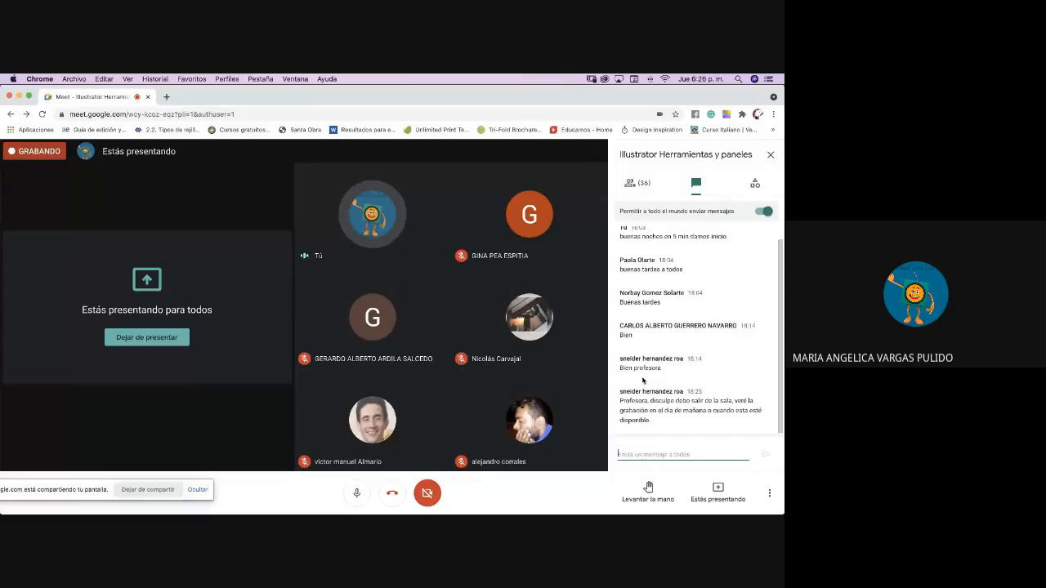
key("ctrl+Up")
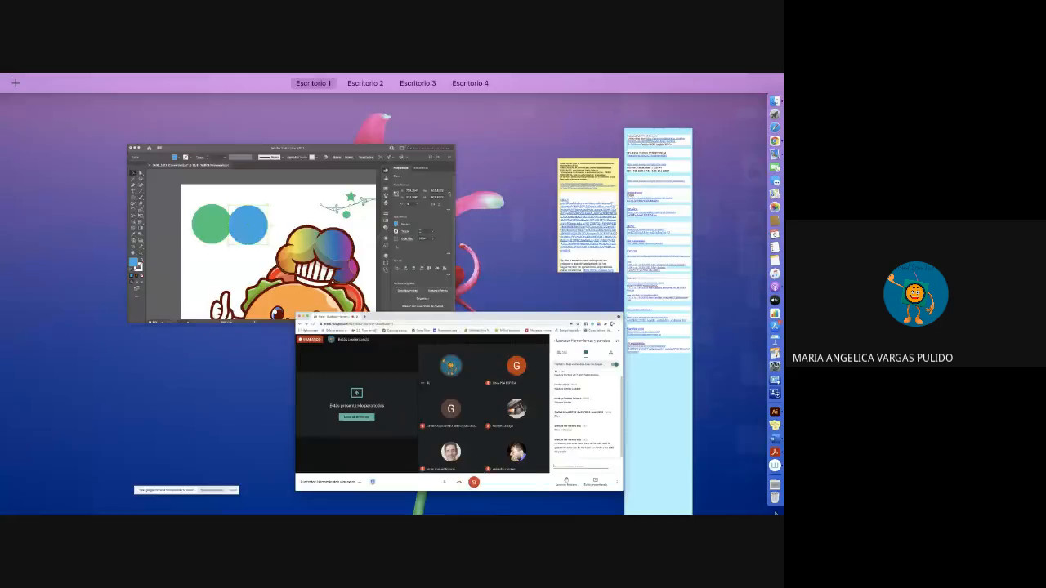
left_click(320, 281)
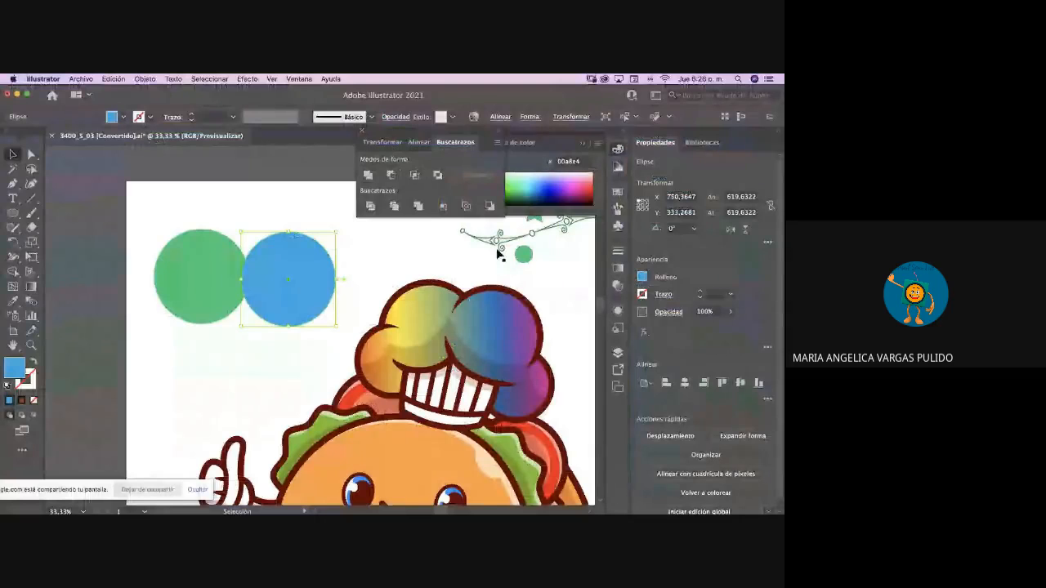
- Overlap the blue circle with the green one and split both with the Divide pathfinder
left_click_drag(291, 297, 262, 295)
left_click(323, 292)
left_click(189, 291)
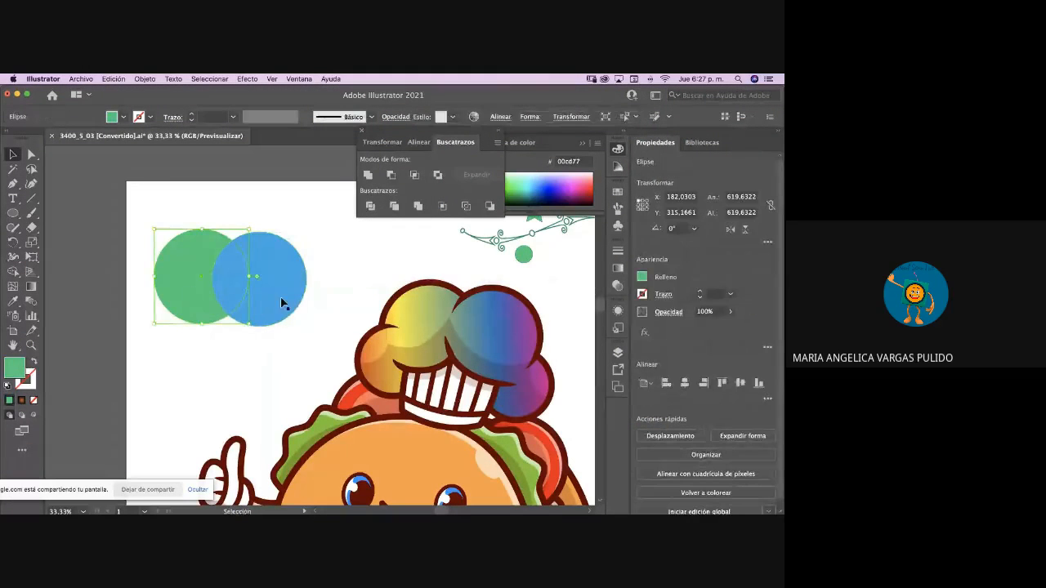
left_click(291, 290, "shift")
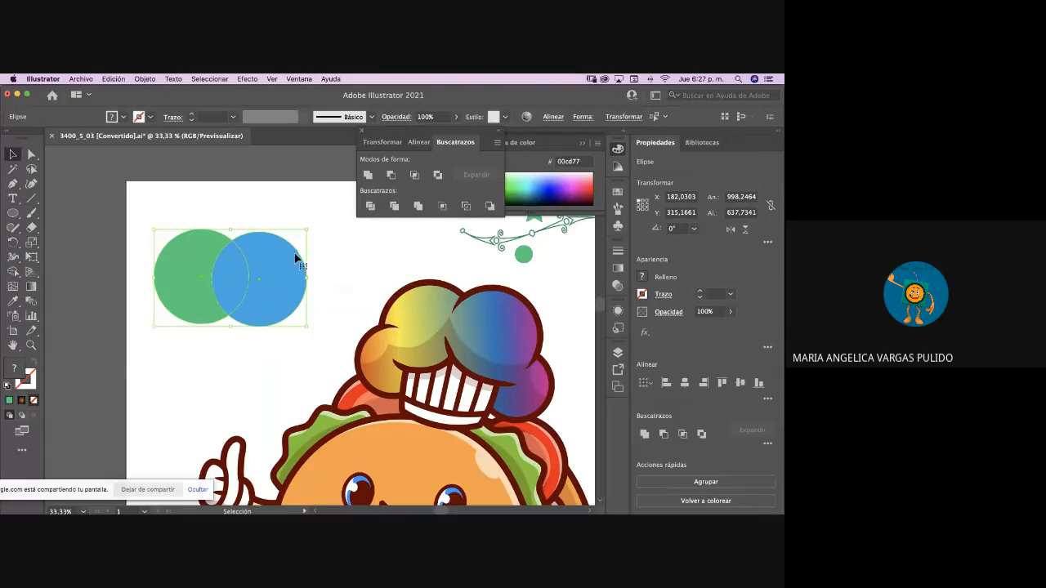
left_click(371, 206)
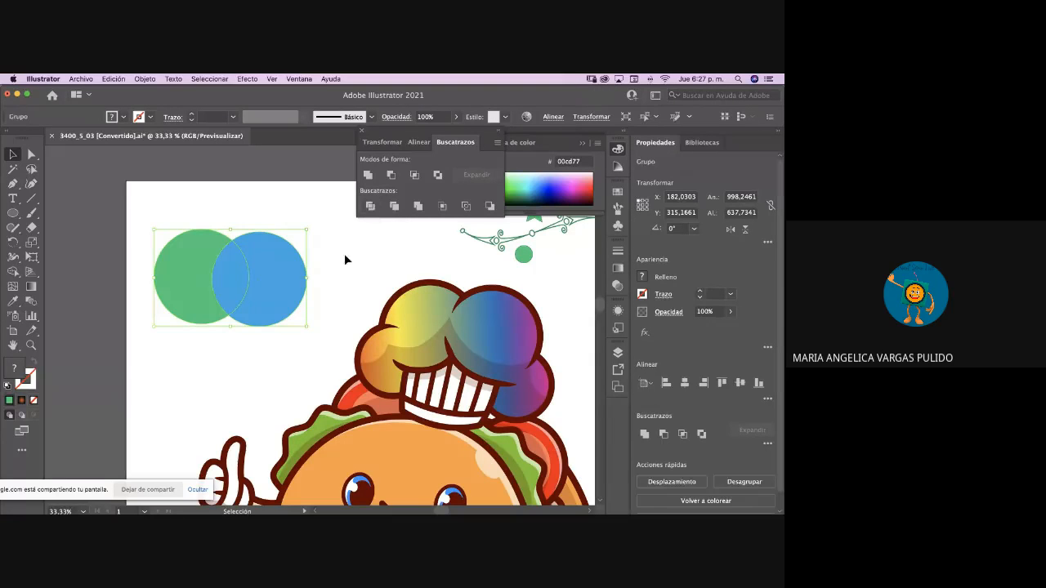
left_click(340, 276)
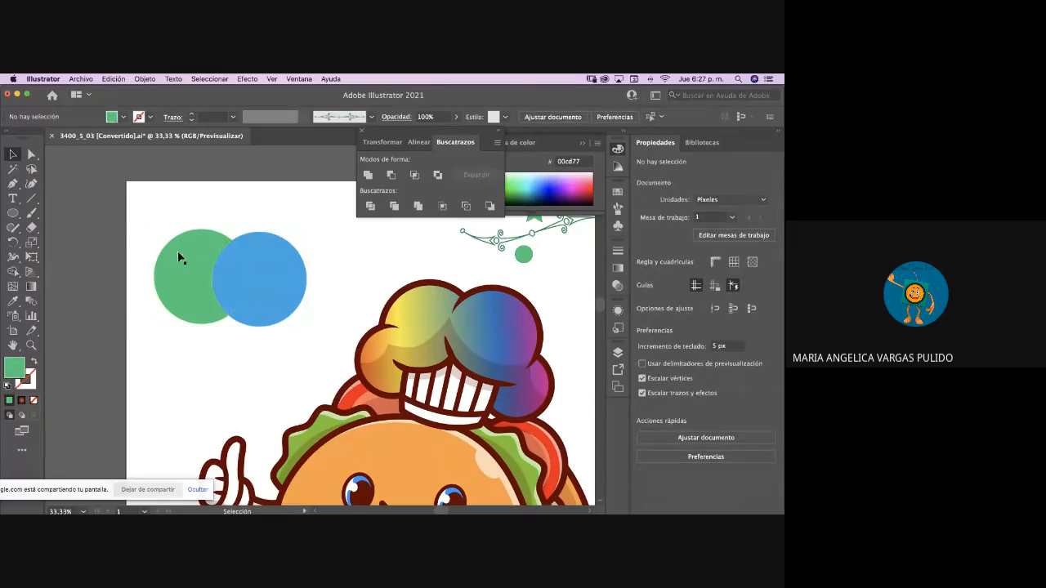
- Give the divided circles group a 49 pt turquoise stroke
left_click(31, 377)
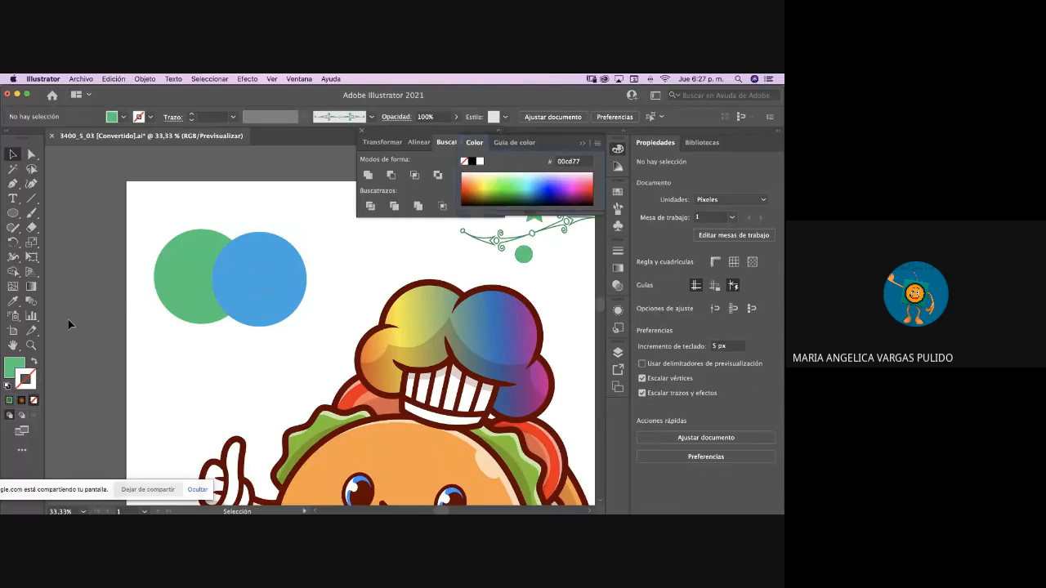
left_click(193, 115)
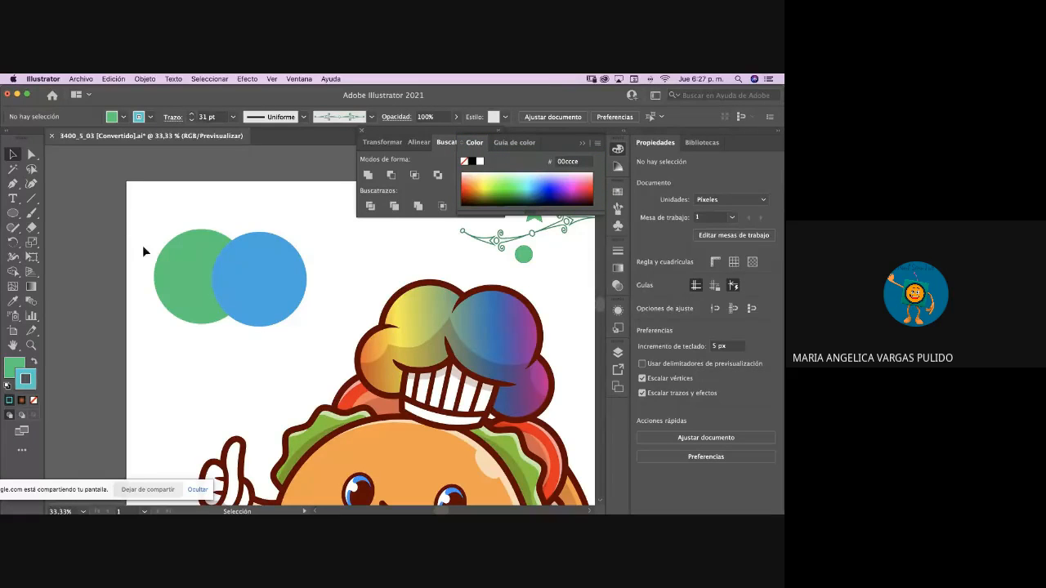
left_click(192, 267)
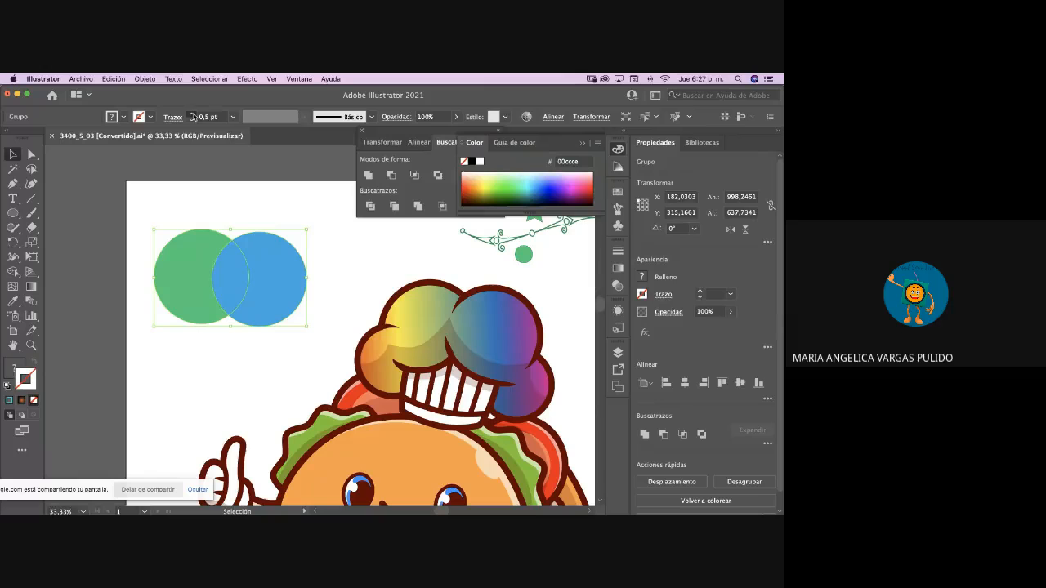
left_click_drag(193, 115, 187, 120)
left_click(112, 202)
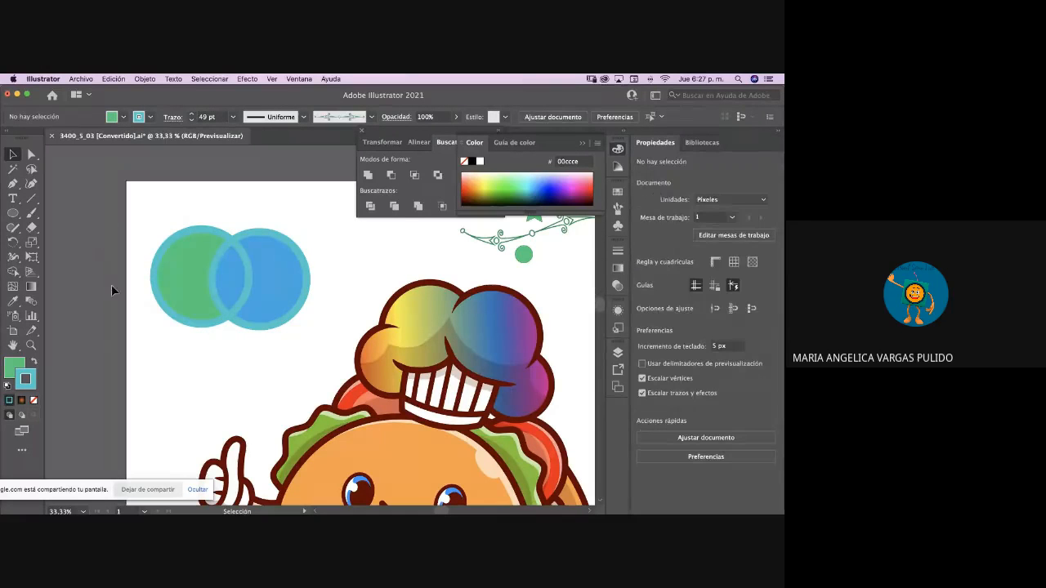
left_click(212, 321)
left_click(205, 368)
left_click(196, 315)
left_click(385, 235)
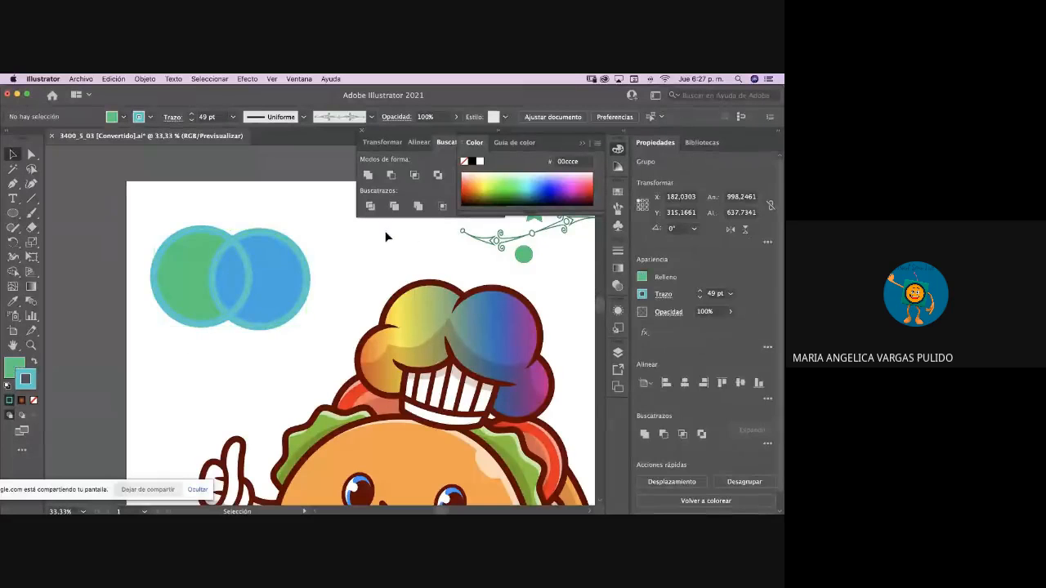
left_click(296, 299)
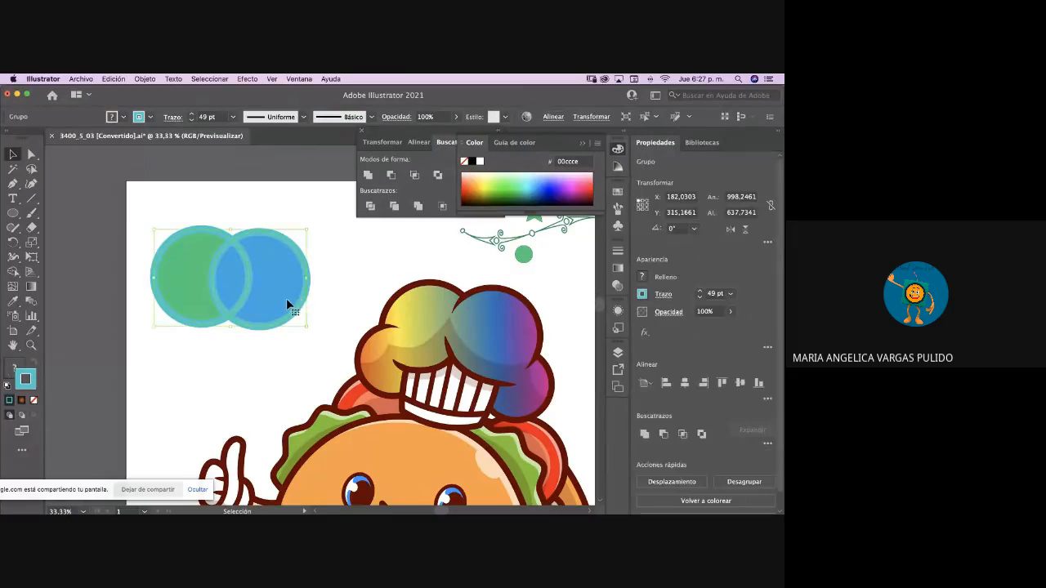
left_click(340, 291)
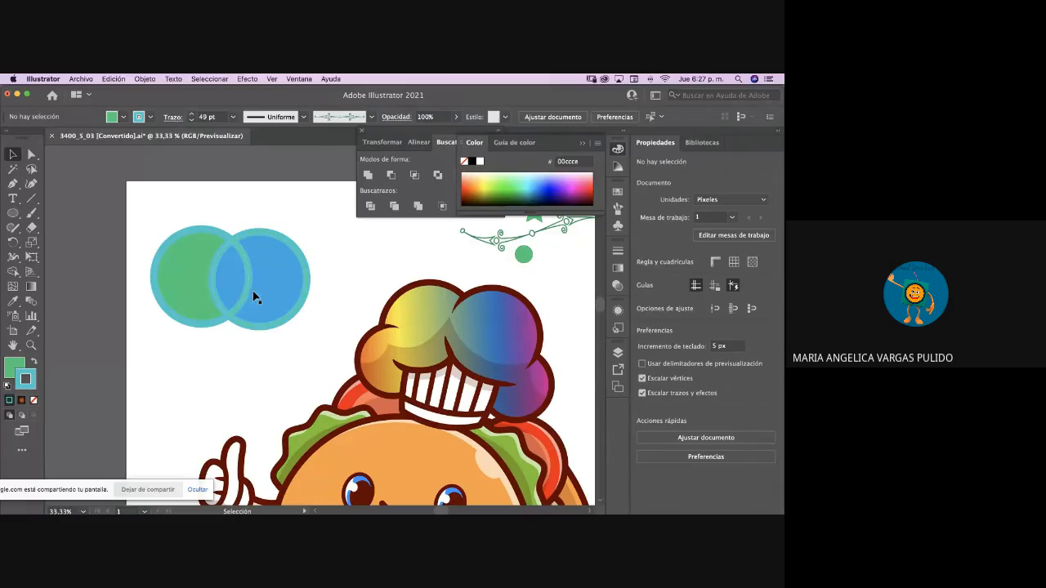
- Isolate the divided group and pull the green crescent left and the blue crescent right, away from the central leaf piece
left_click(189, 297)
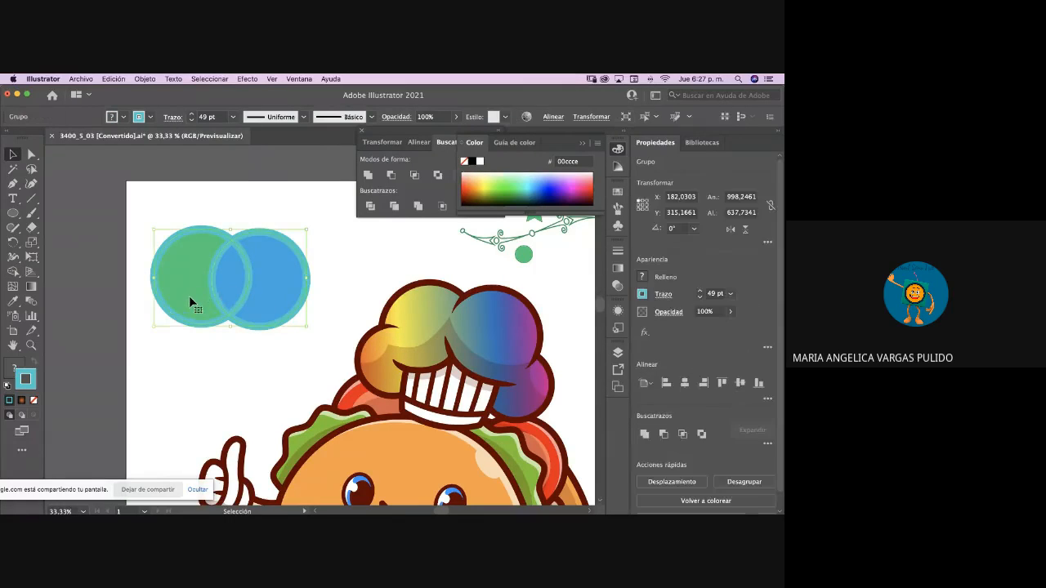
double_click(189, 297)
left_click(189, 304)
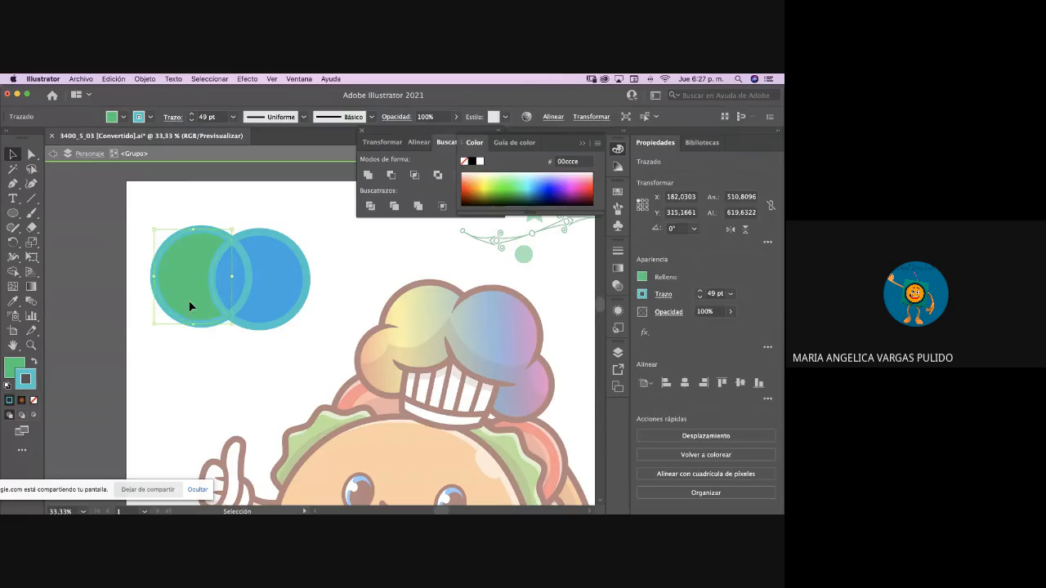
left_click_drag(188, 305, 124, 318)
left_click(263, 327)
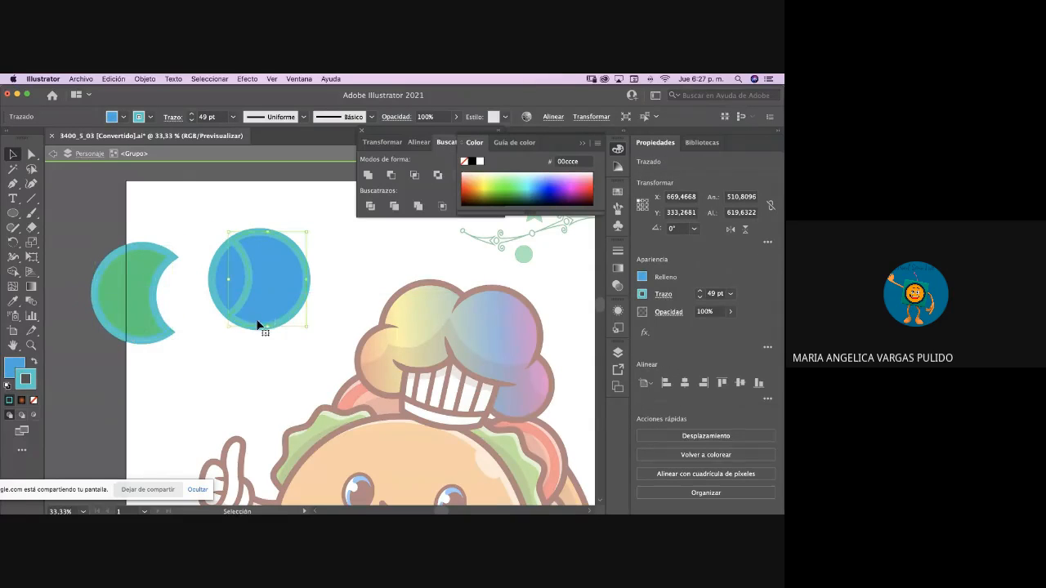
left_click_drag(266, 303, 307, 296)
left_click(260, 373)
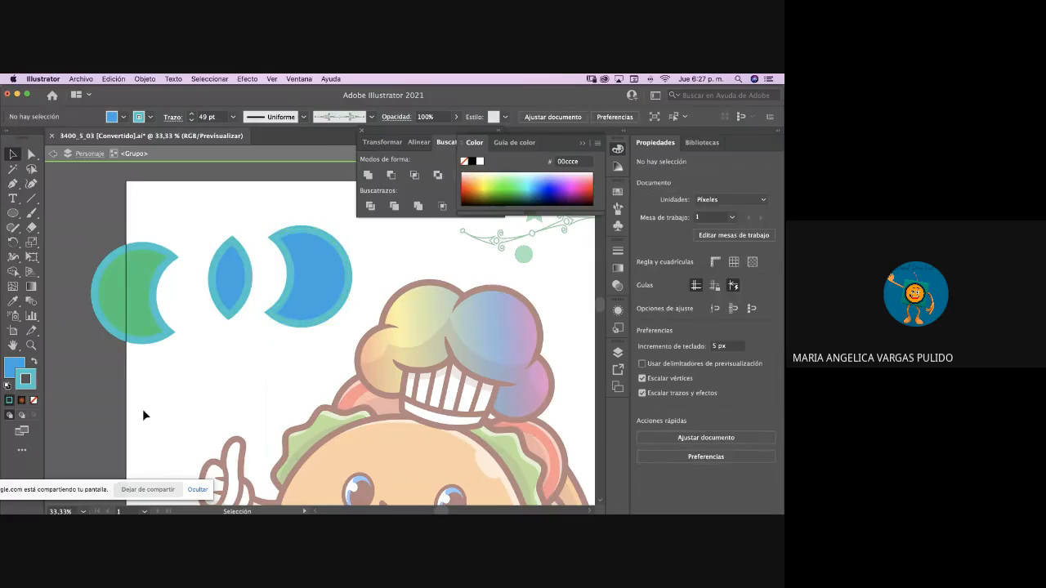
- Exit group isolation and move the three separated pieces together slightly up and to the right
double_click(205, 364)
left_click_drag(164, 311, 173, 289)
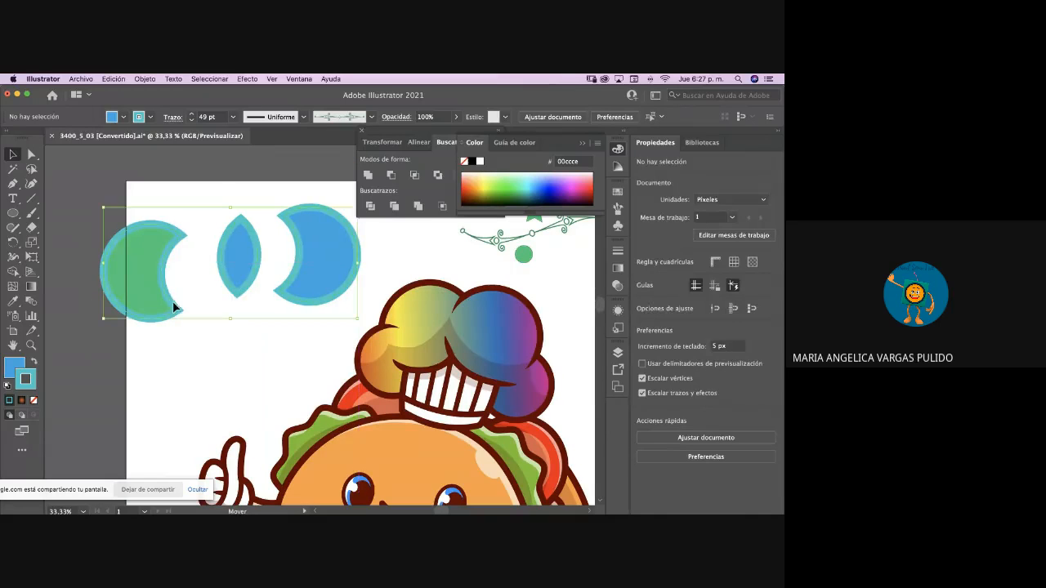
left_click_drag(210, 351, 169, 313)
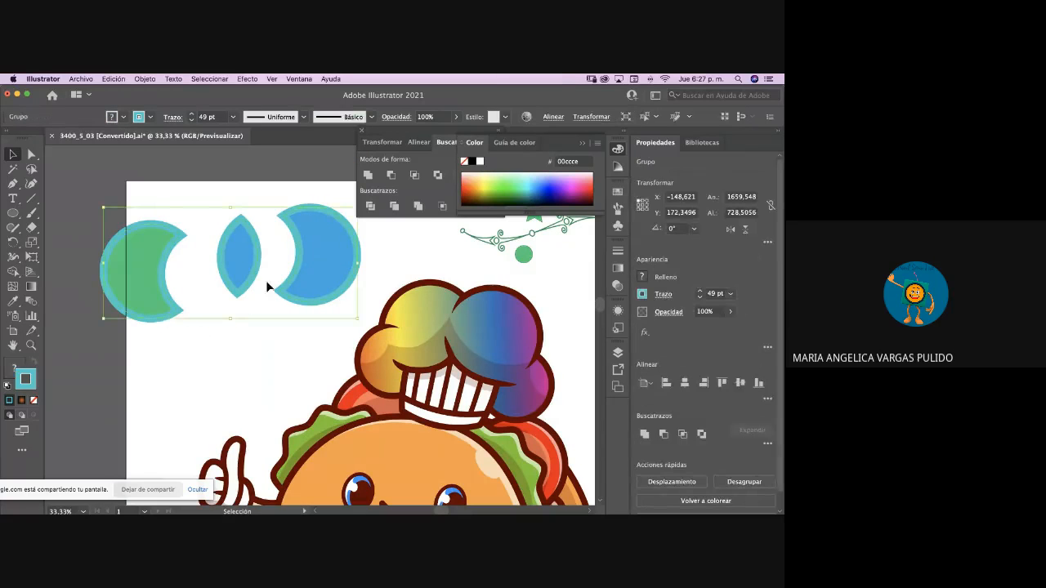
- Move the three divided pieces slightly left and ungroup them
left_click_drag(324, 286, 303, 280)
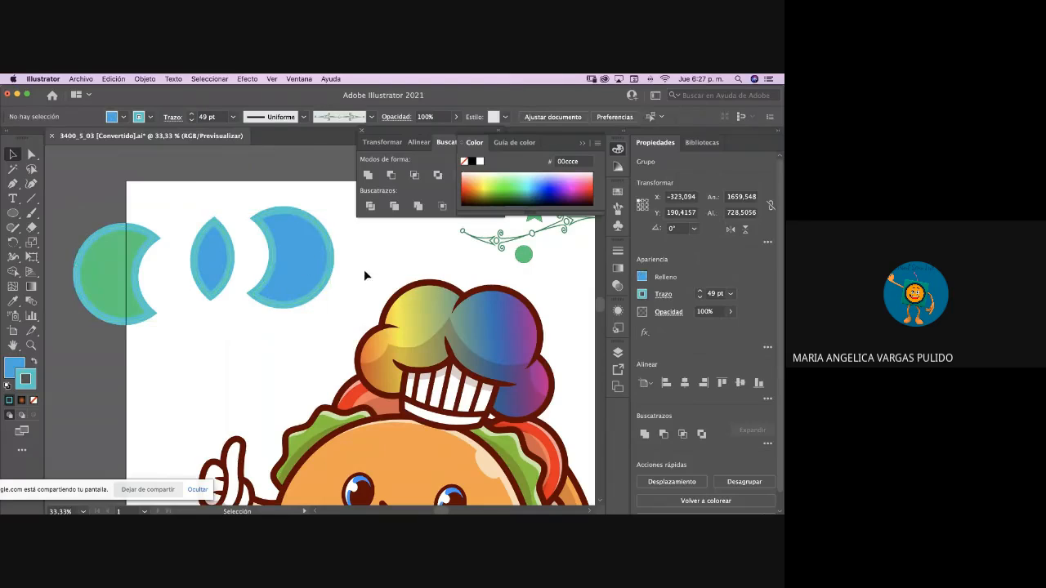
right_click(314, 273)
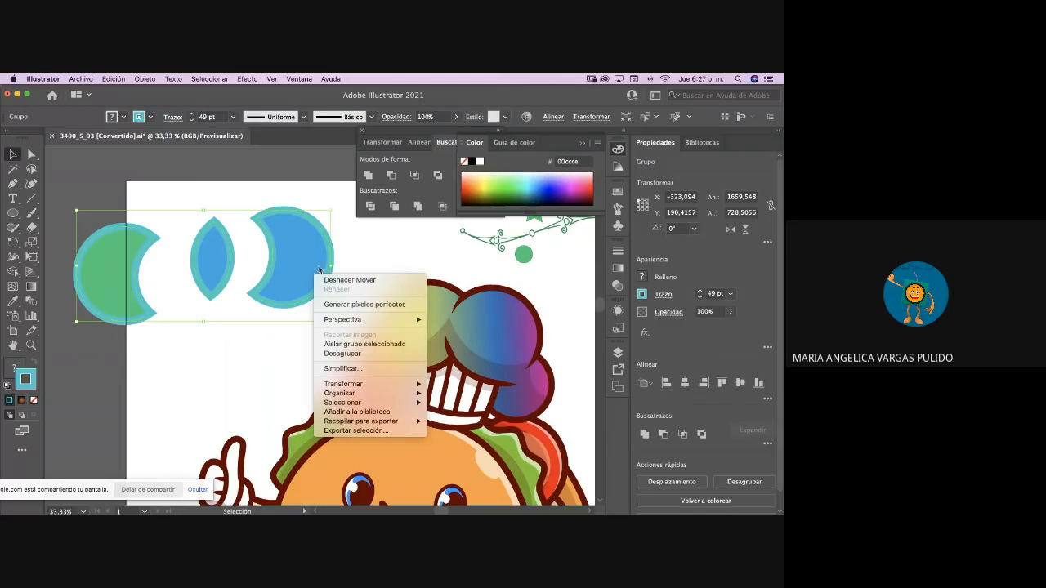
left_click(333, 257)
right_click(306, 259)
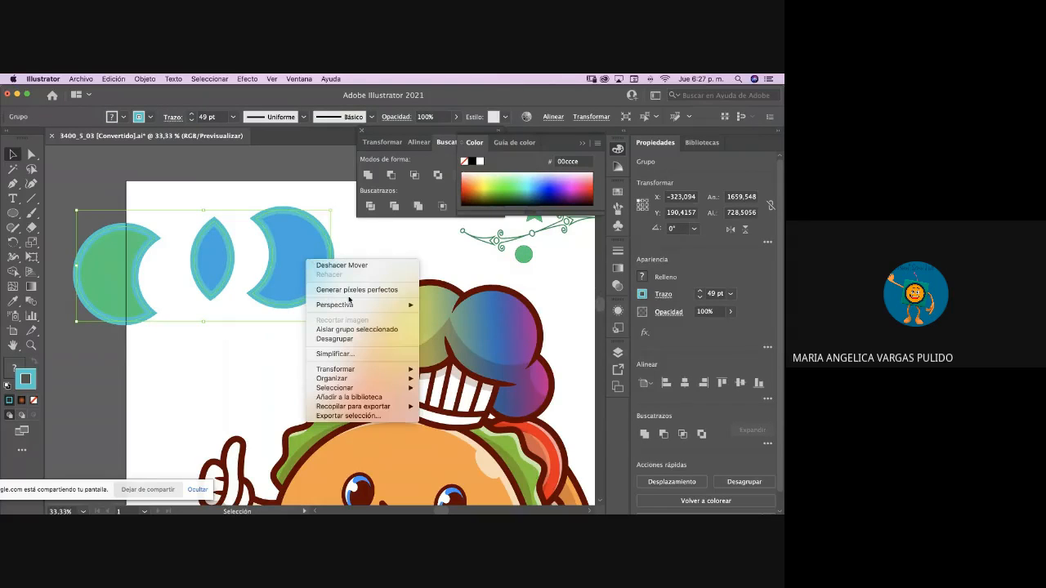
left_click(343, 338)
left_click(246, 288)
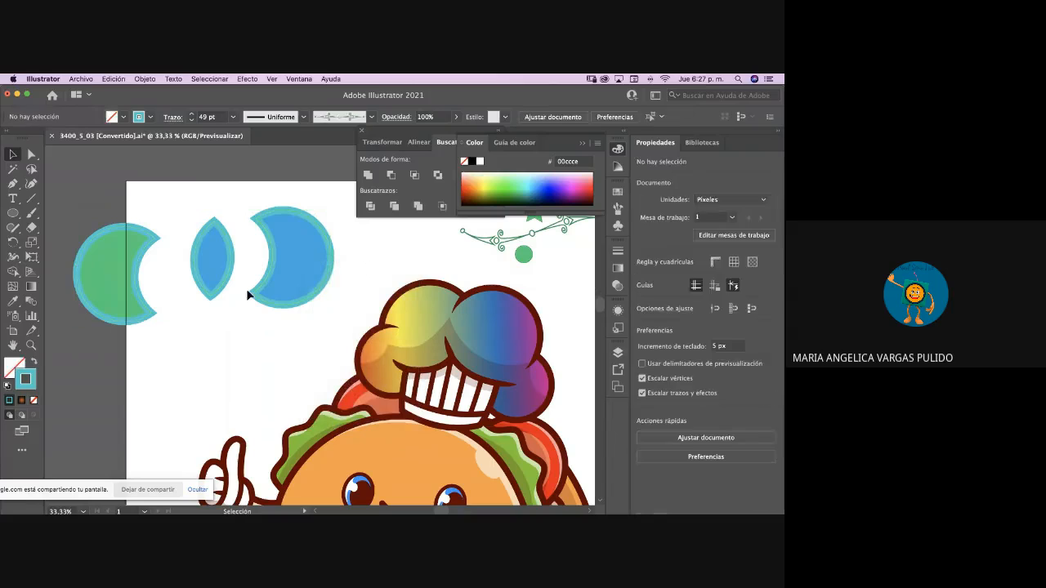
- Move the green crescent up and the leaf piece and blue crescent down-left, each as an independent object
left_click(127, 311)
left_click_drag(127, 311, 117, 254)
left_click_drag(222, 281, 122, 343)
left_click_drag(279, 287, 177, 356)
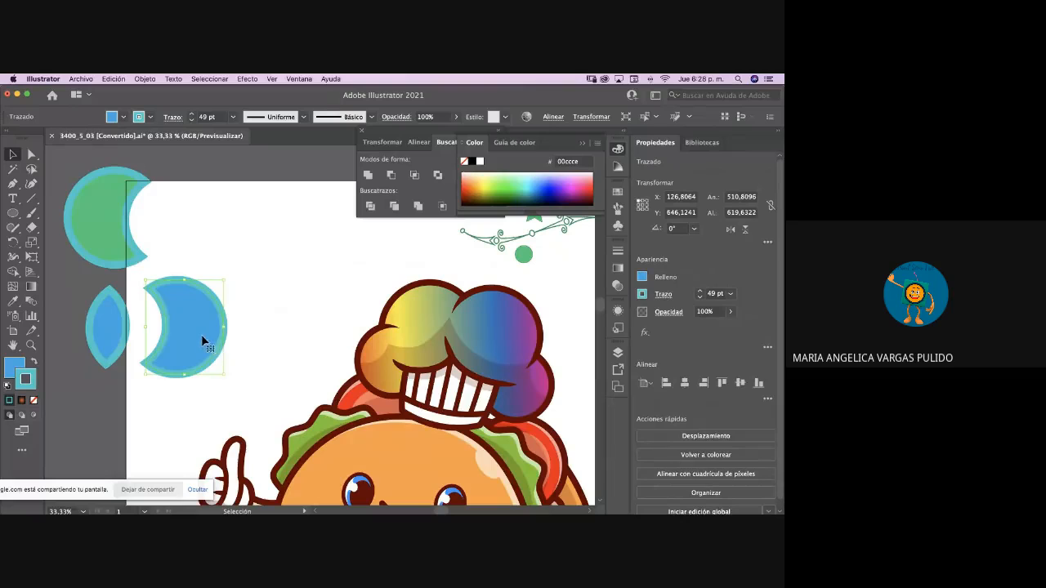
- Delete the blue crescent, the leaf piece and the green crescent
key("Delete")
left_click(112, 332)
key("Delete")
left_click(113, 241)
key("Delete")
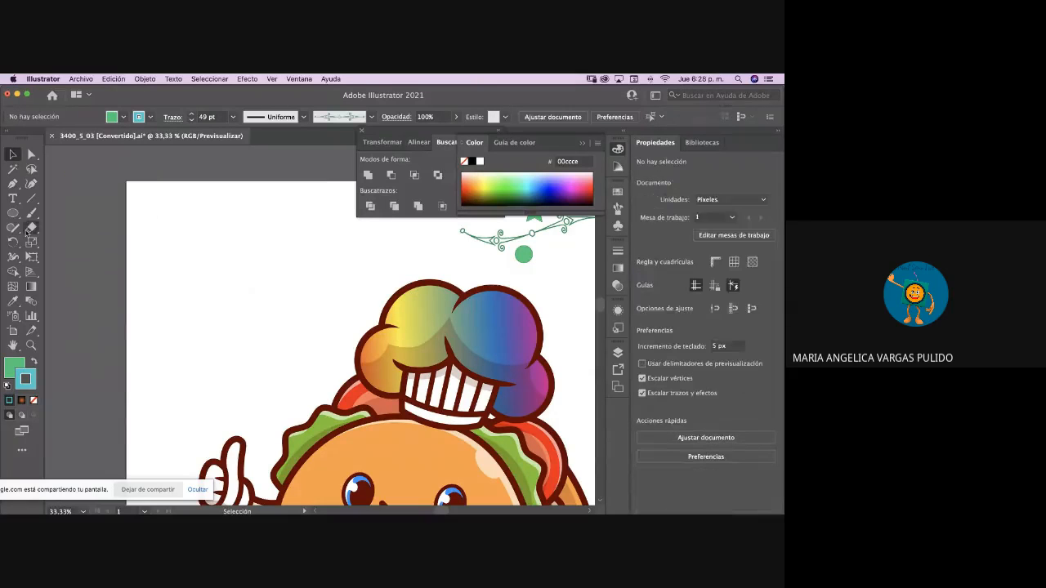
- Draw a green circle about 670 px across left of the chef hat and place a copy up-left of it
left_click(12, 213)
left_click_drag(171, 238, 277, 344)
key("v")
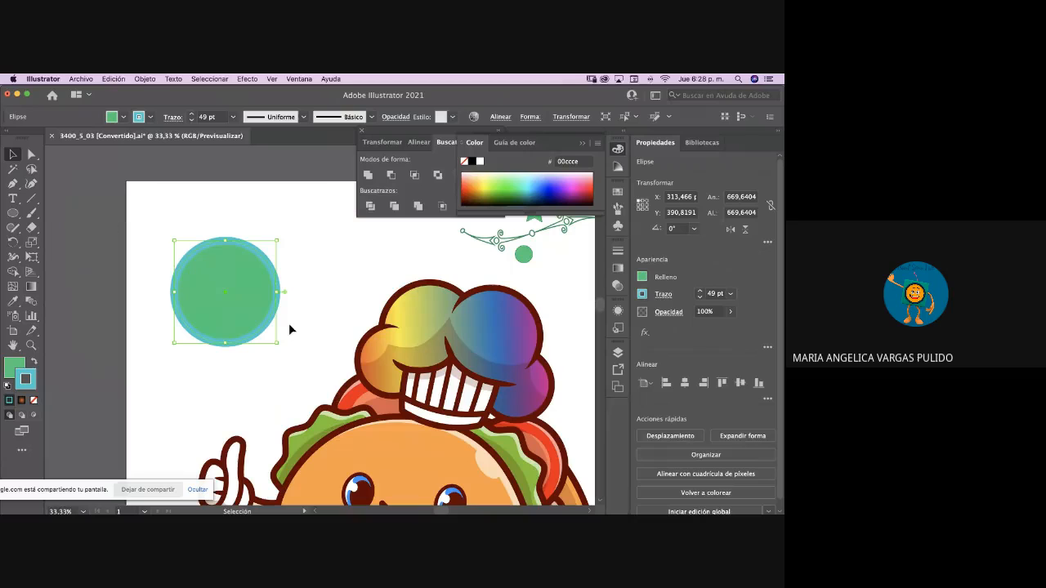
left_click_drag(270, 319, 184, 280)
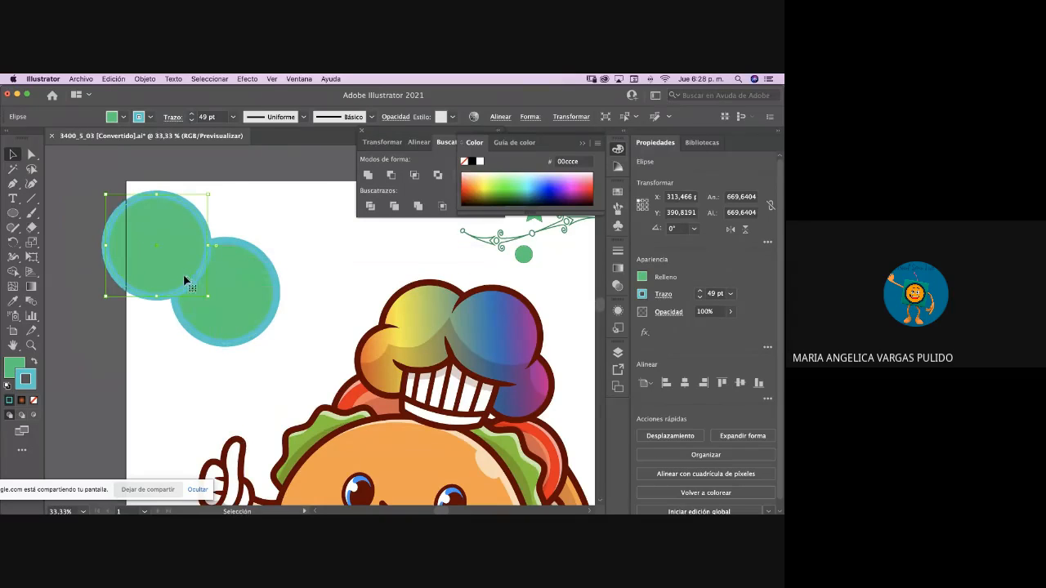
- Change the copied circle's fill to blue 0080e2
double_click(13, 365)
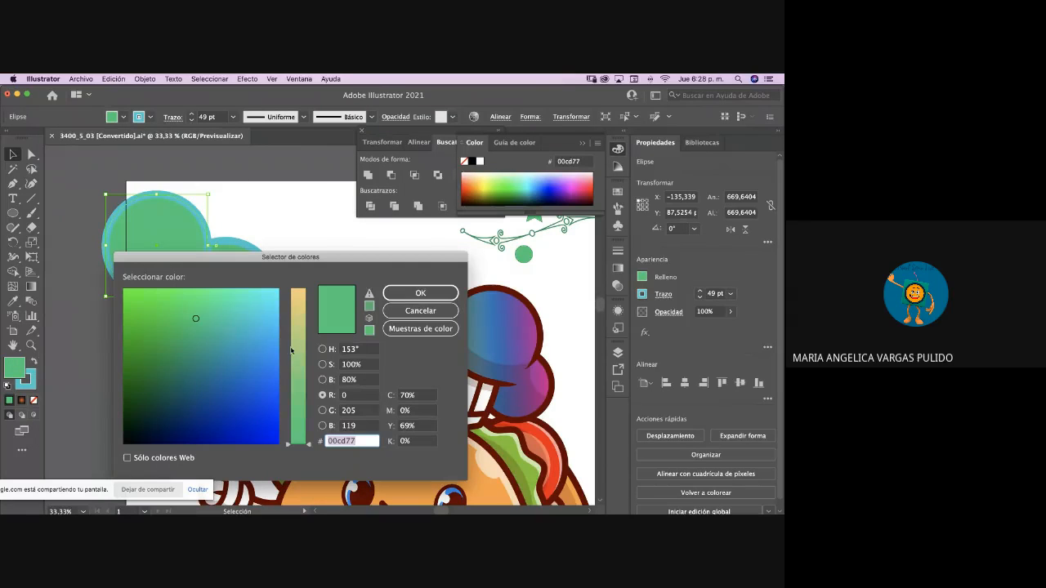
left_click(262, 366)
left_click(400, 292)
left_click(329, 272)
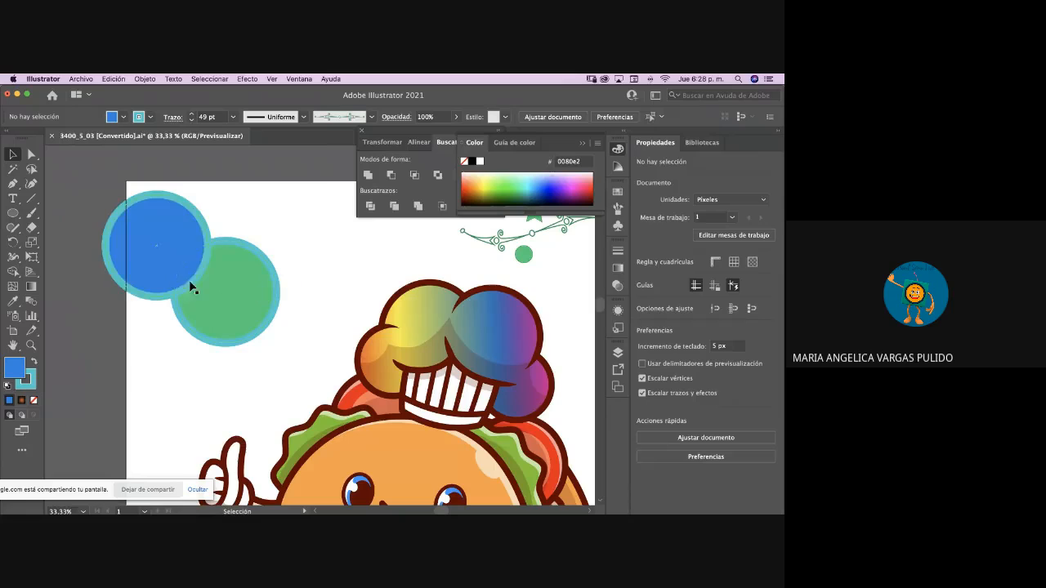
- Overlap the blue circle further onto the green one and apply the Trim pathfinder to both
left_click_drag(190, 286, 222, 299)
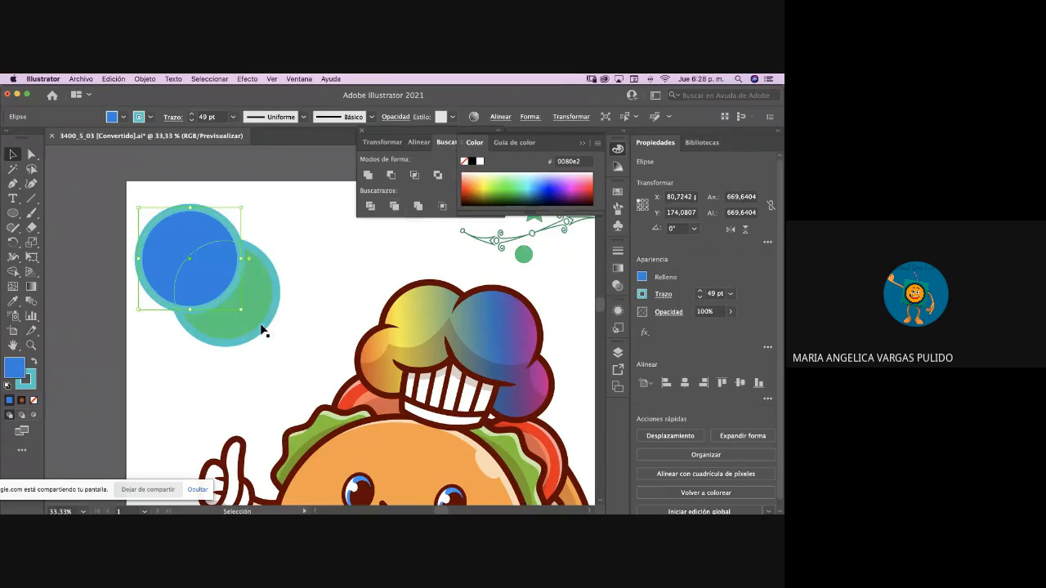
left_click(215, 268, "shift")
left_click(215, 268)
left_click(394, 206)
left_click(345, 260)
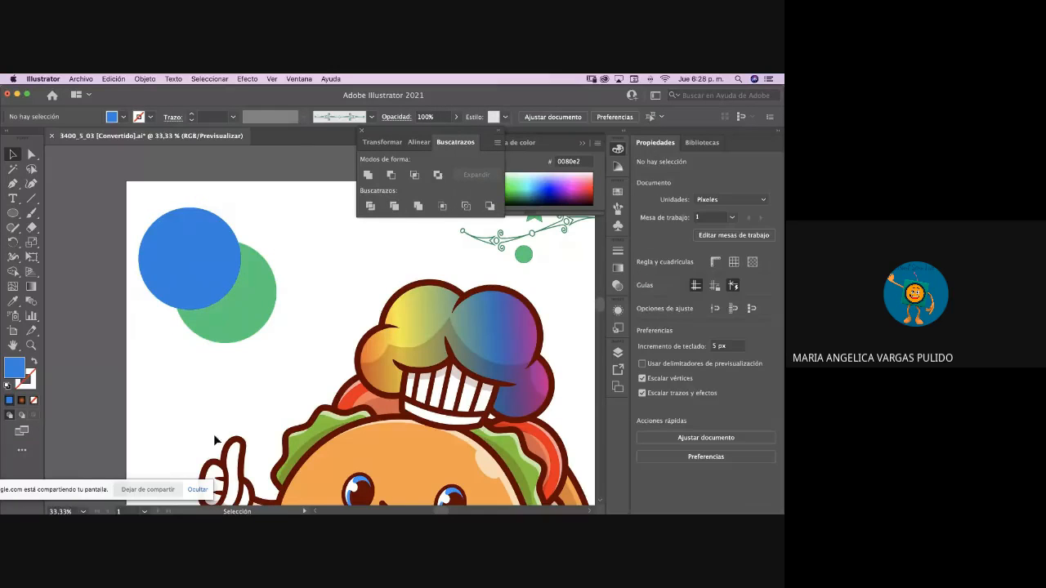
- Isolate the trimmed group and pull the blue circle up-left and the green crescent down-right
left_click_drag(196, 286, 131, 255)
double_click(178, 275)
left_click_drag(232, 306, 261, 331)
left_click(302, 272)
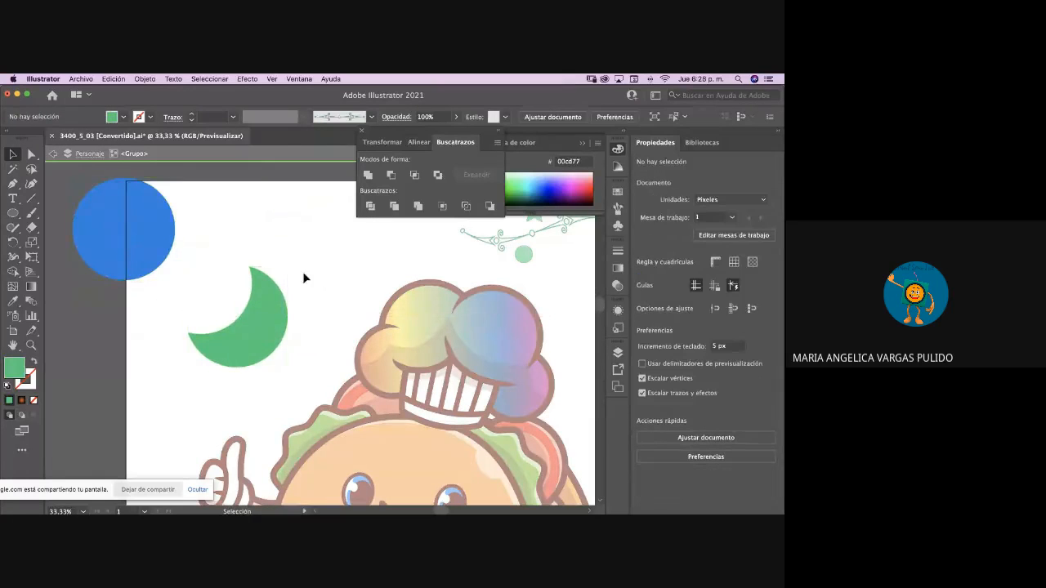
- Bring the blue circle back beside the crescent, exit isolation and move the group past the artboard's upper-left edge
left_click_drag(158, 245, 203, 285)
double_click(294, 265)
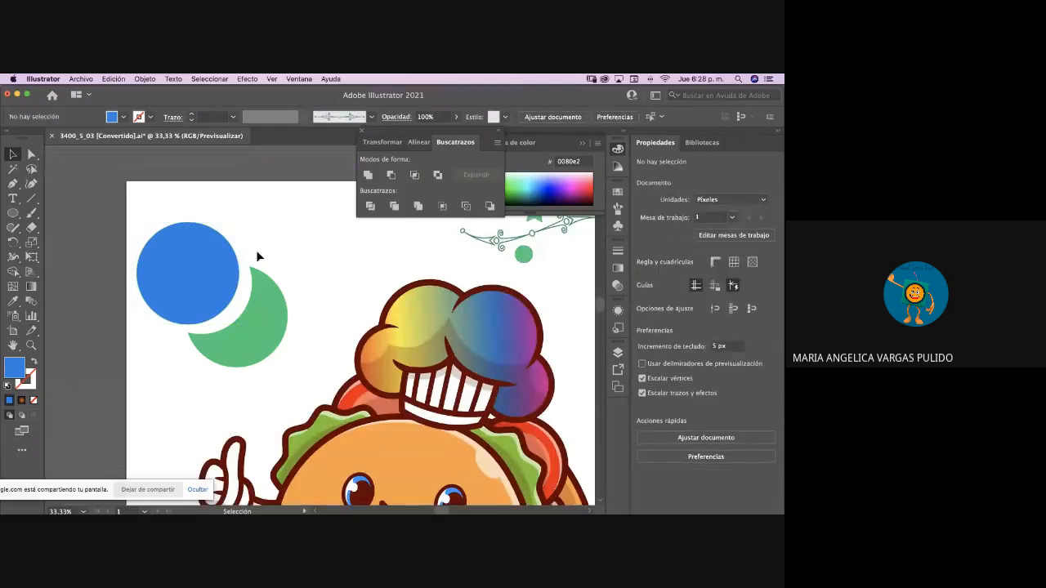
left_click(205, 278)
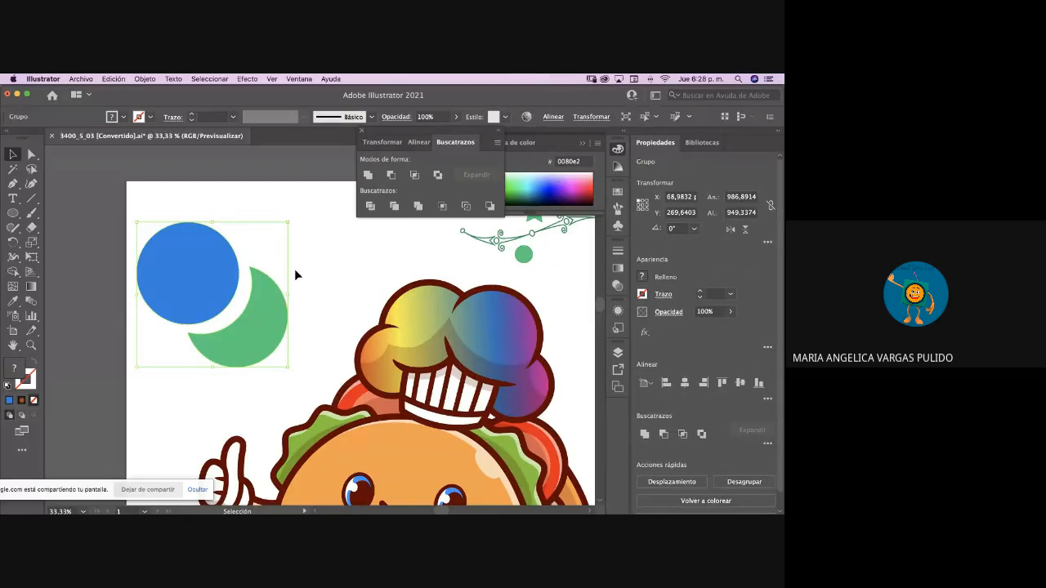
left_click_drag(261, 328, 117, 257)
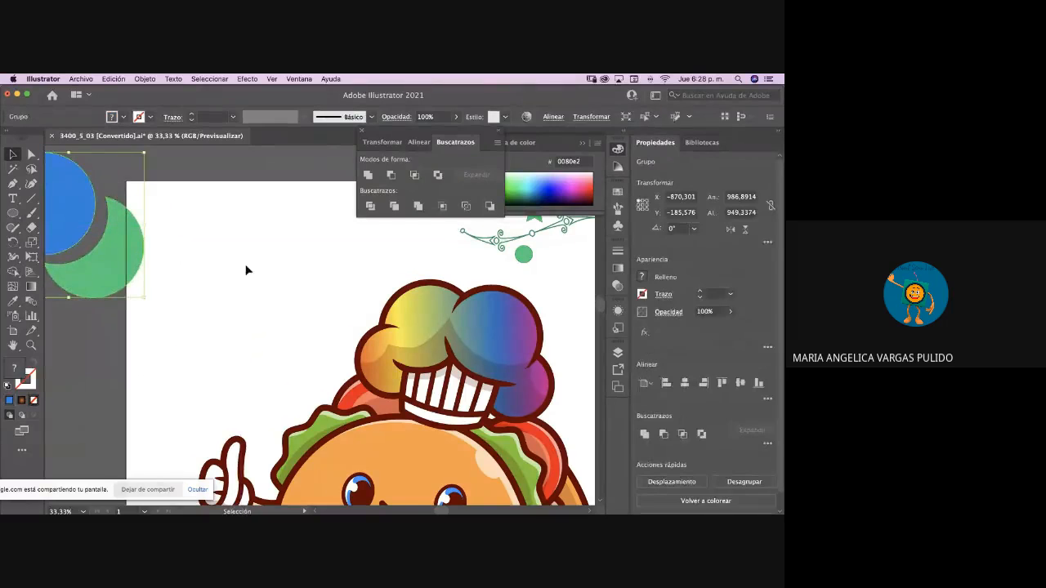
- Draw a blue circle about 456 px across left of the chef hat and duplicate it to the right
left_click(12, 213)
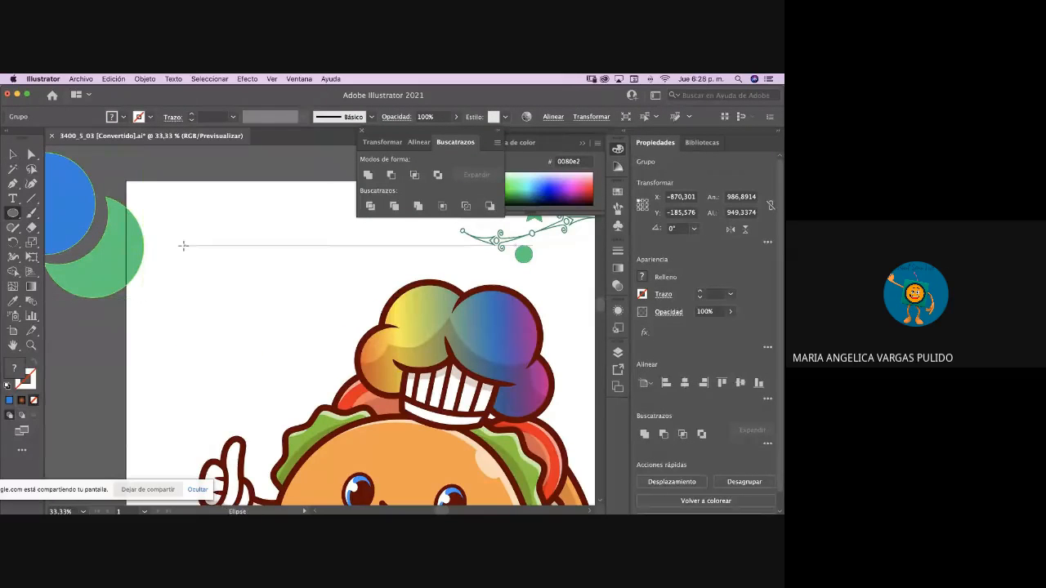
left_click_drag(183, 245, 253, 316)
key("v")
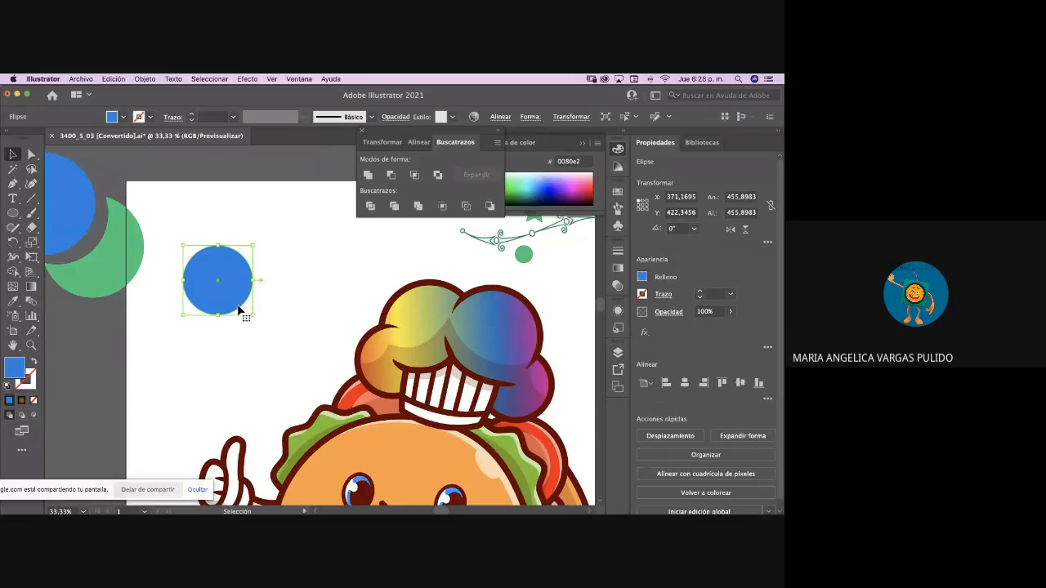
left_click_drag(225, 299, 286, 300, "alt")
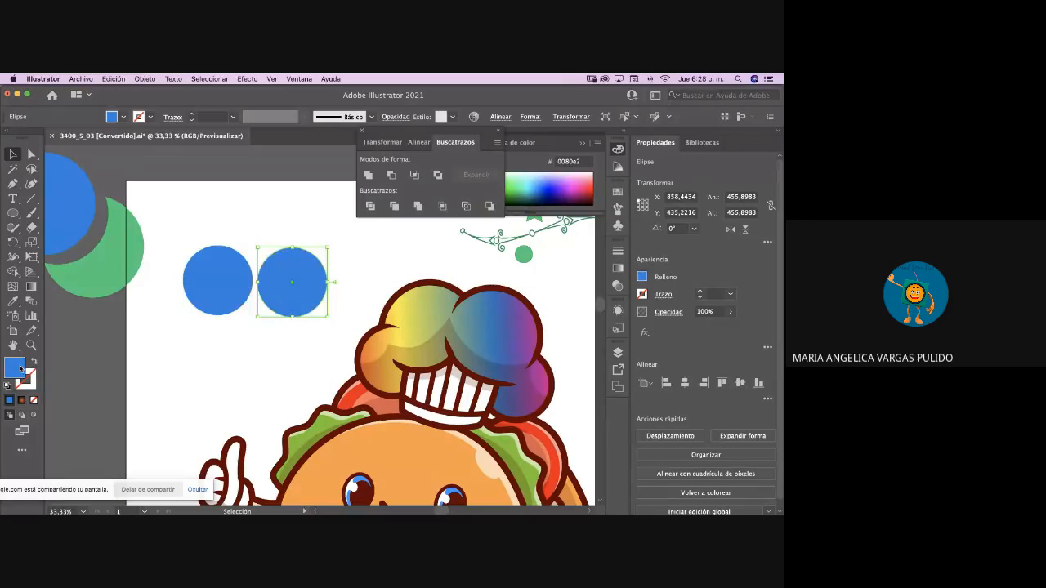
- Change the duplicated circle's fill to pink db80e2
double_click(18, 368)
left_click(297, 311)
left_click(420, 292)
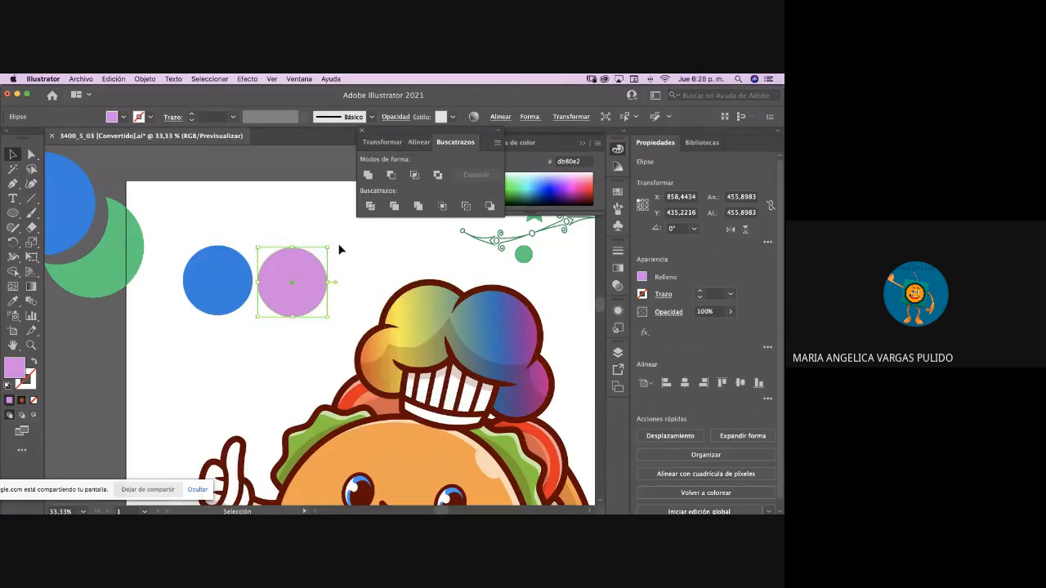
left_click(342, 242)
- Overlap the pink circle onto the blue one's upper right and apply the Crop pathfinder to both
left_click_drag(289, 283, 243, 264)
left_click(236, 357)
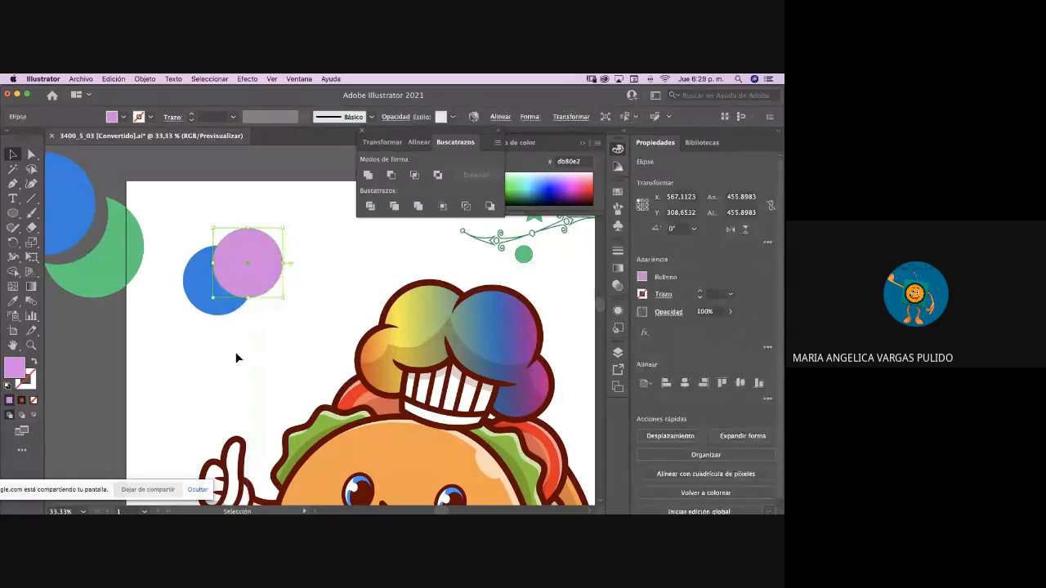
left_click(222, 309)
left_click(275, 270, "shift")
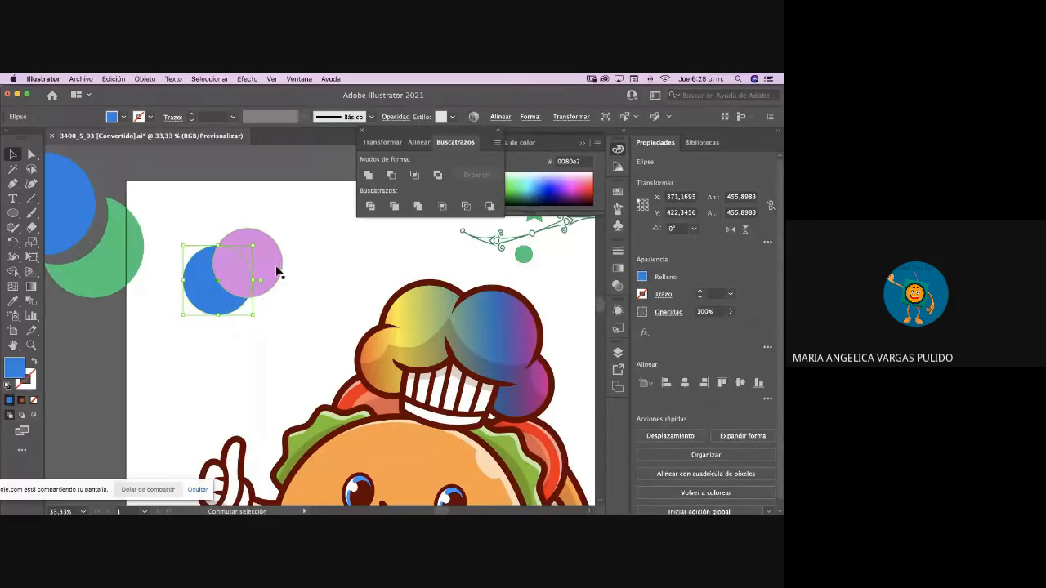
left_click(442, 206)
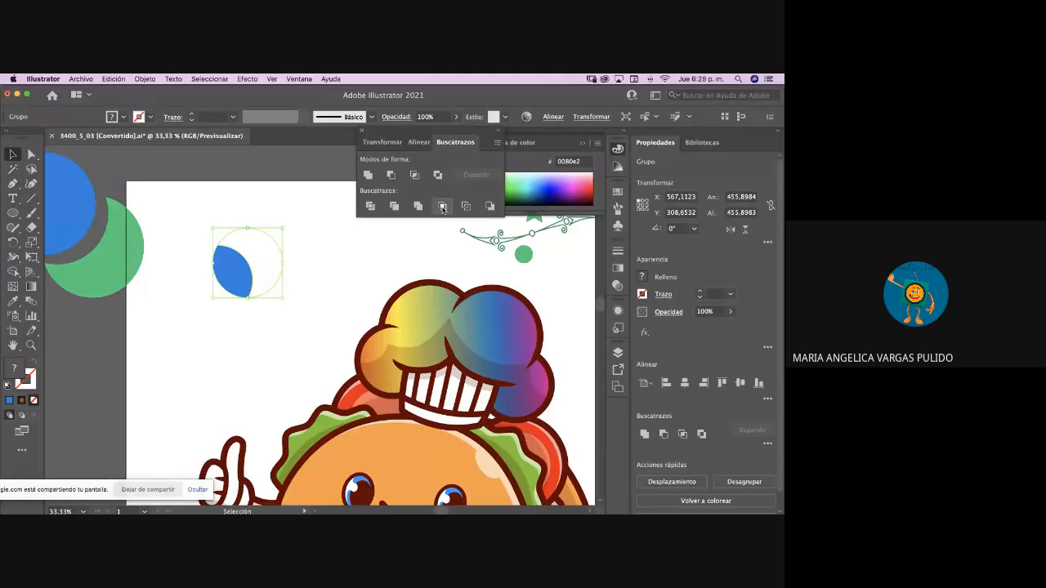
- Examine the cropped group's blue leaf and unfilled outline, both selected and in isolation mode
left_click(319, 296)
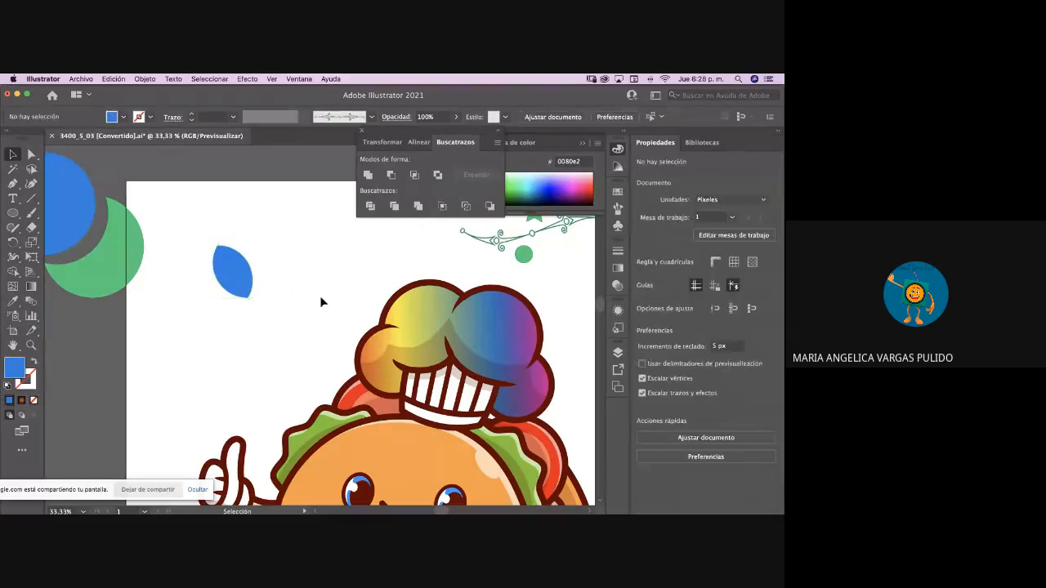
left_click(244, 288)
left_click(229, 310)
left_click(277, 260)
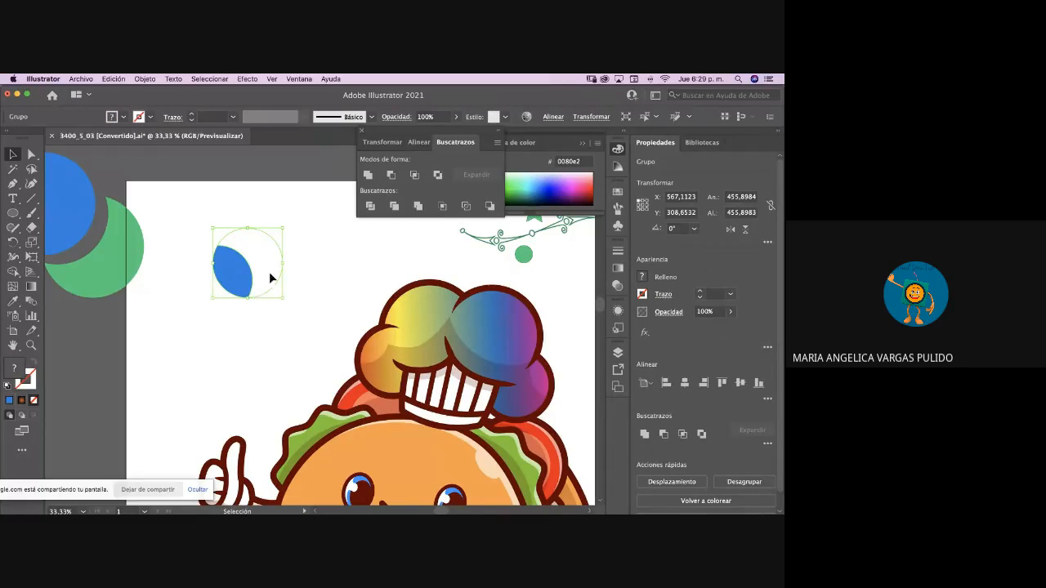
left_click(312, 252)
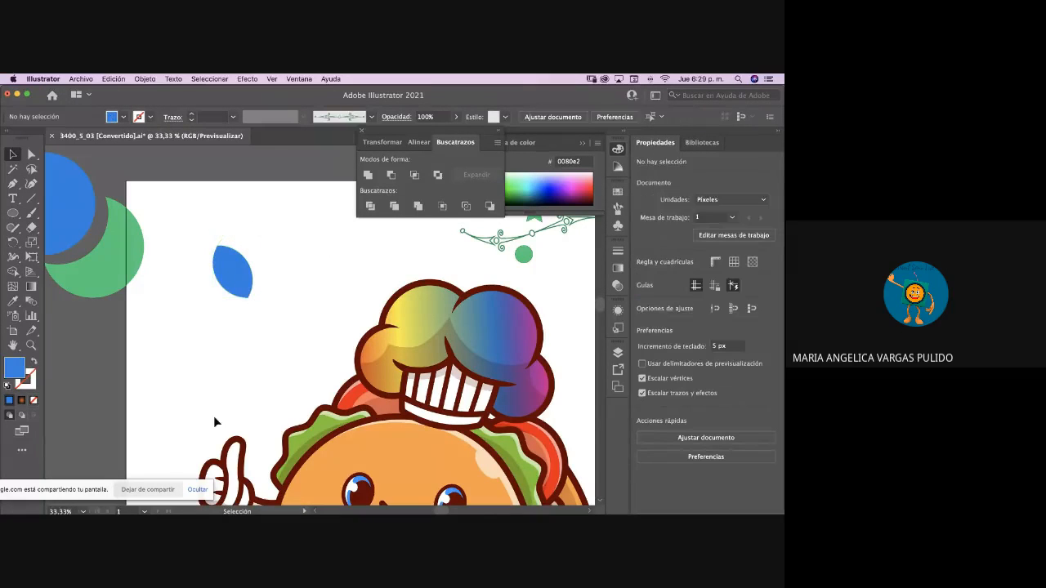
left_click(241, 283)
double_click(245, 286)
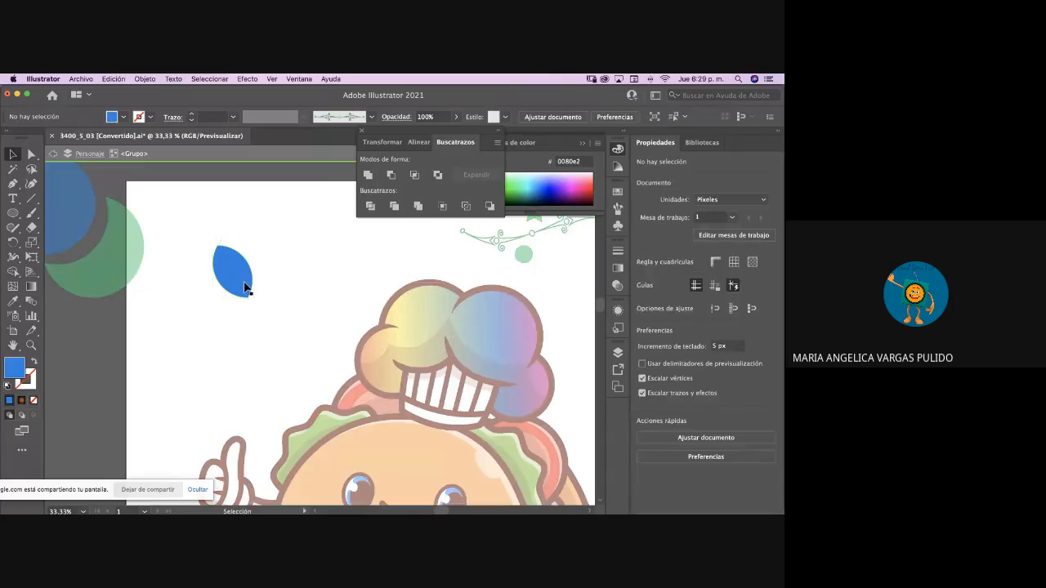
left_click(255, 279)
double_click(285, 269)
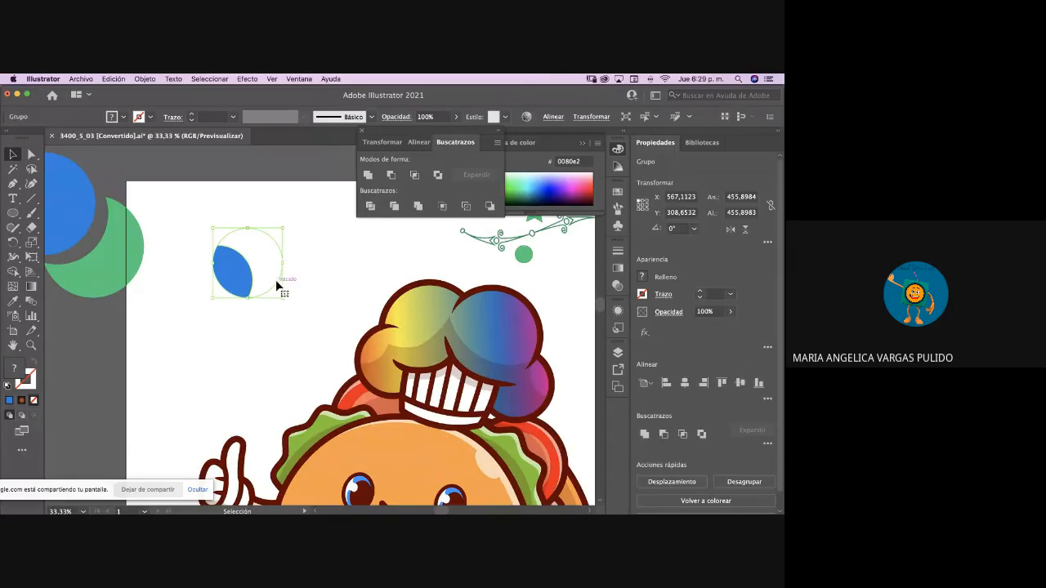
- Isolate the cropped group, shift its unfilled crescent path slightly right and leave isolation
double_click(275, 280)
left_click_drag(275, 280, 295, 282)
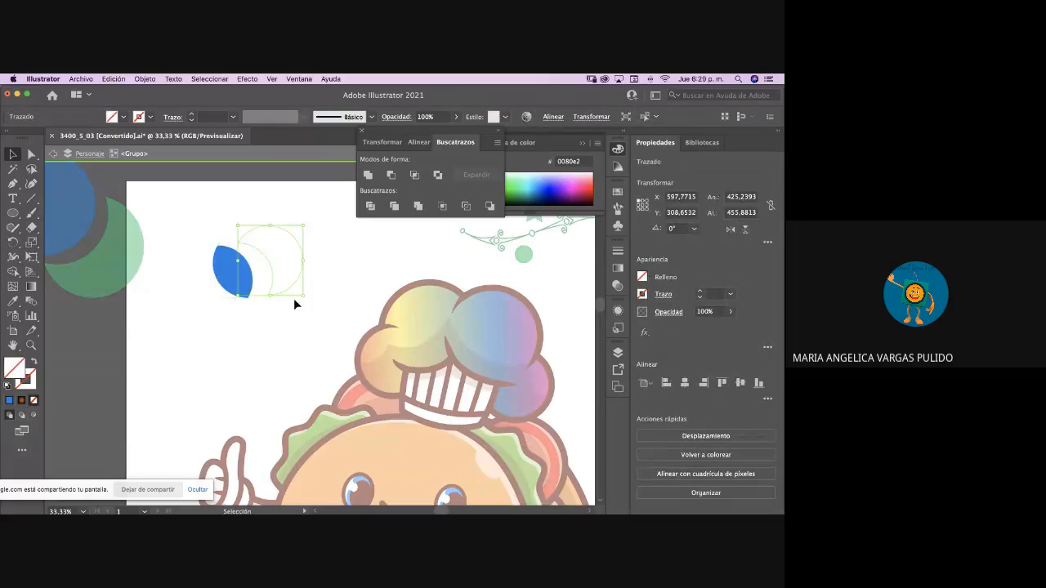
left_click(263, 365)
double_click(270, 344)
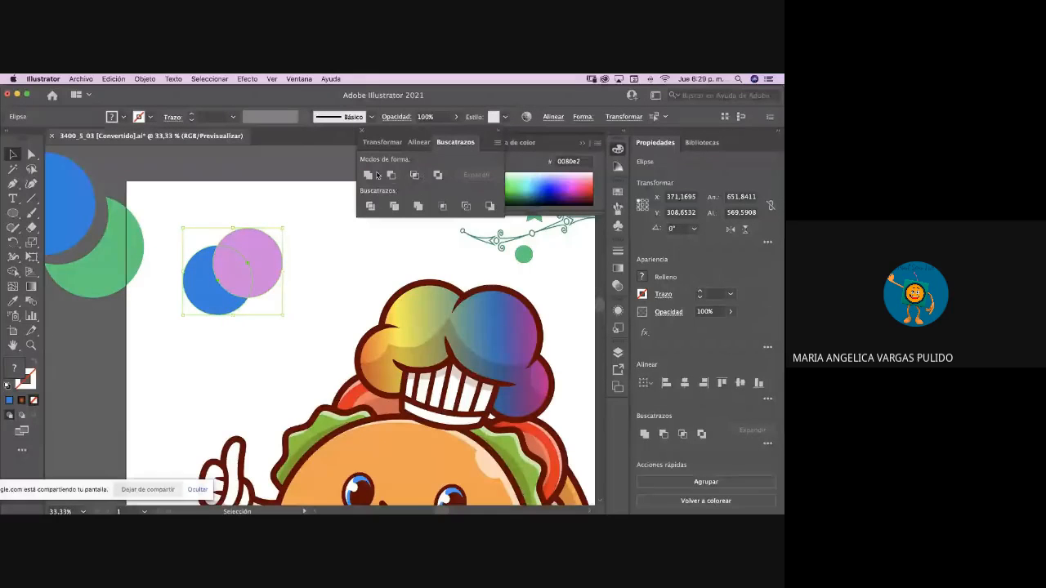
- Separate the two circles, then overlap the pink one onto the blue circle's lower right
left_click(298, 288)
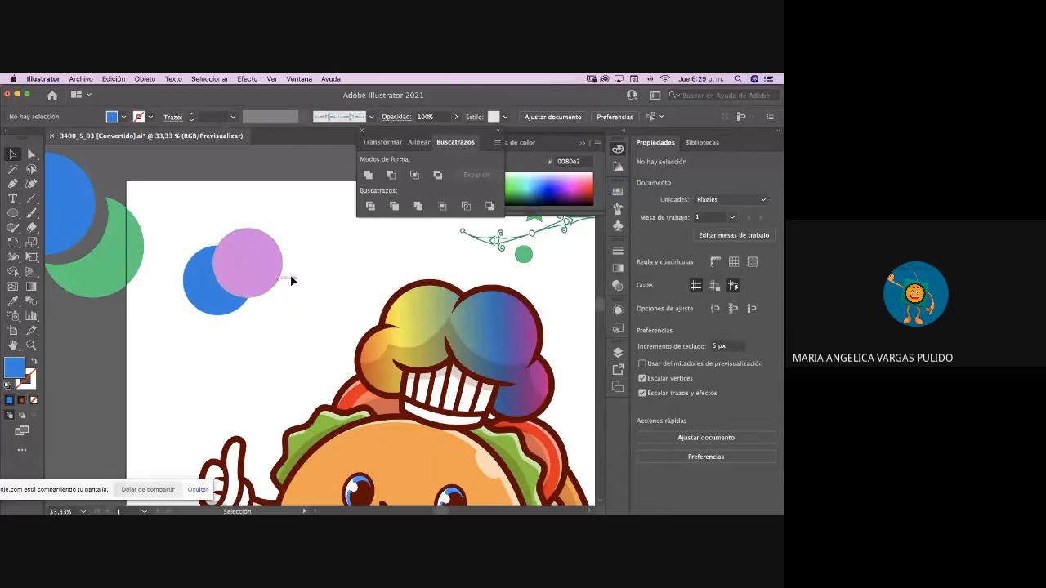
left_click_drag(269, 285, 341, 299)
mouse_move(226, 287)
left_mouse_down()
mouse_move(205, 320)
mouse_move(235, 277)
left_mouse_up()
left_click_drag(300, 291, 253, 287)
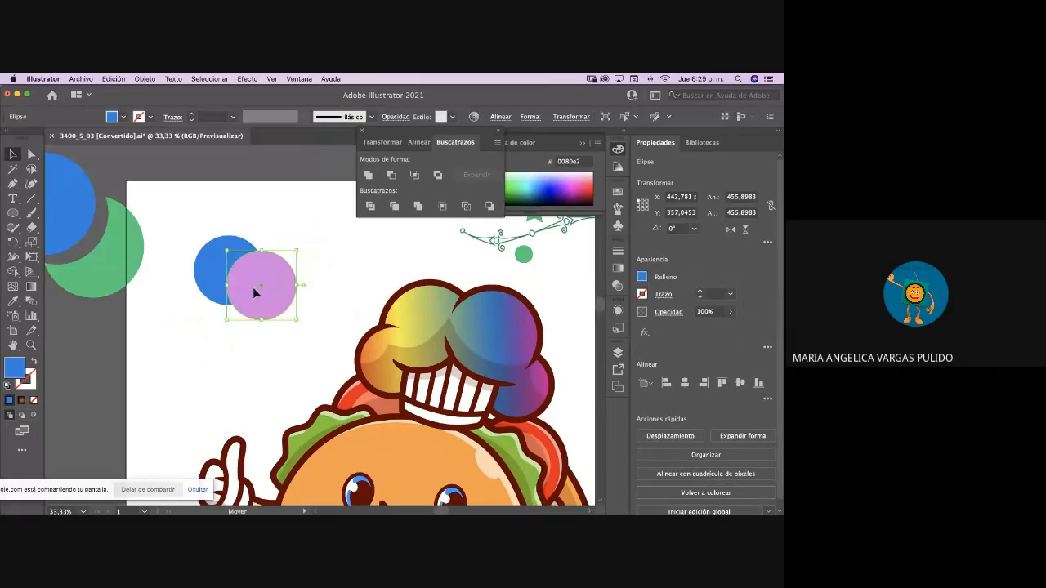
- Apply the Outline pathfinder to the overlapping blue and pink circles
left_click(212, 266, "shift")
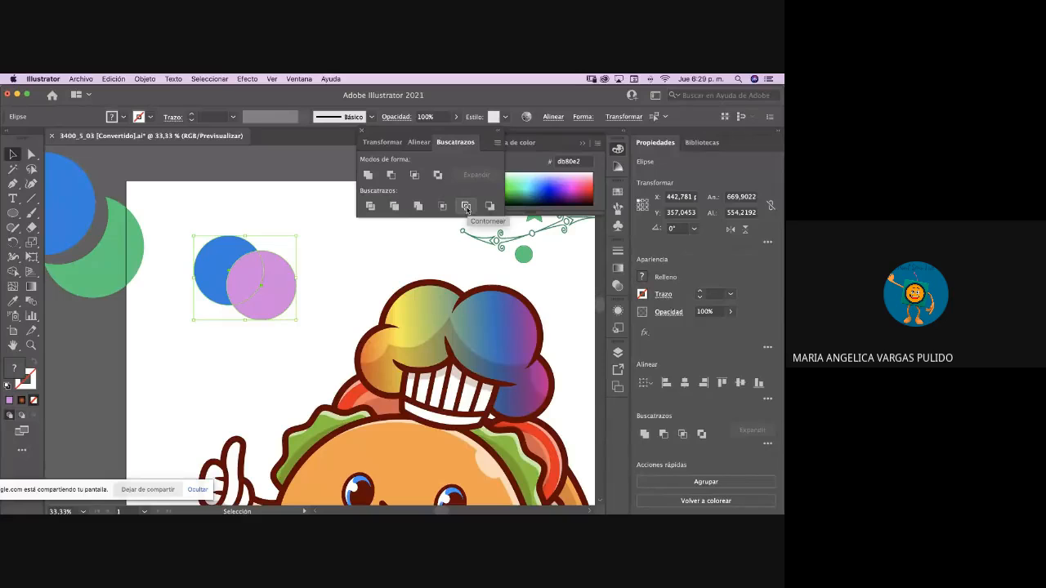
left_click(467, 210)
left_click(362, 266)
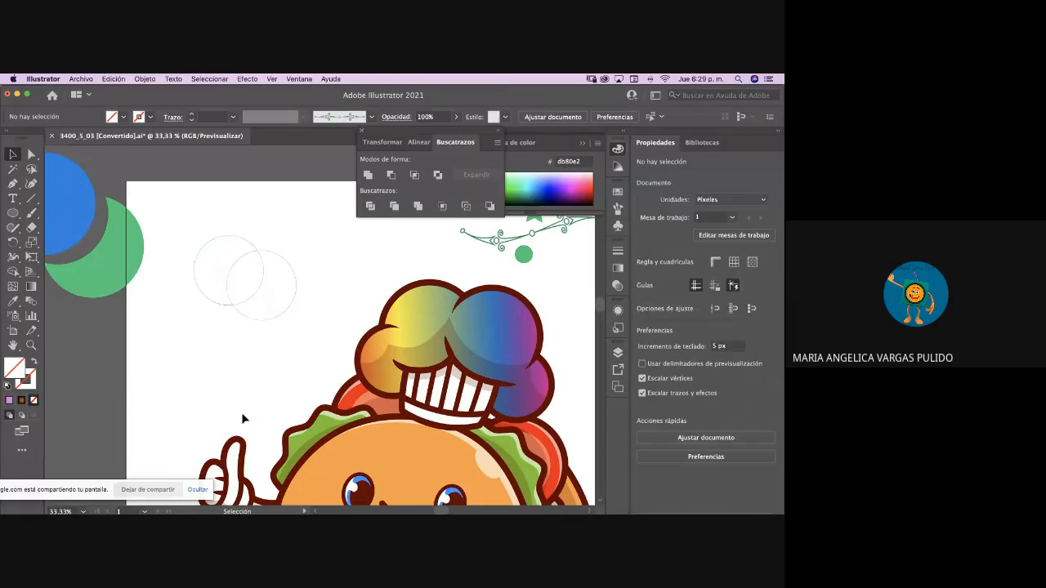
- Select the outlined circles group and enlarge it to about 1098 × 908 px
left_click(297, 279)
left_click(301, 304)
left_click(286, 319)
left_click_drag(308, 329, 416, 373)
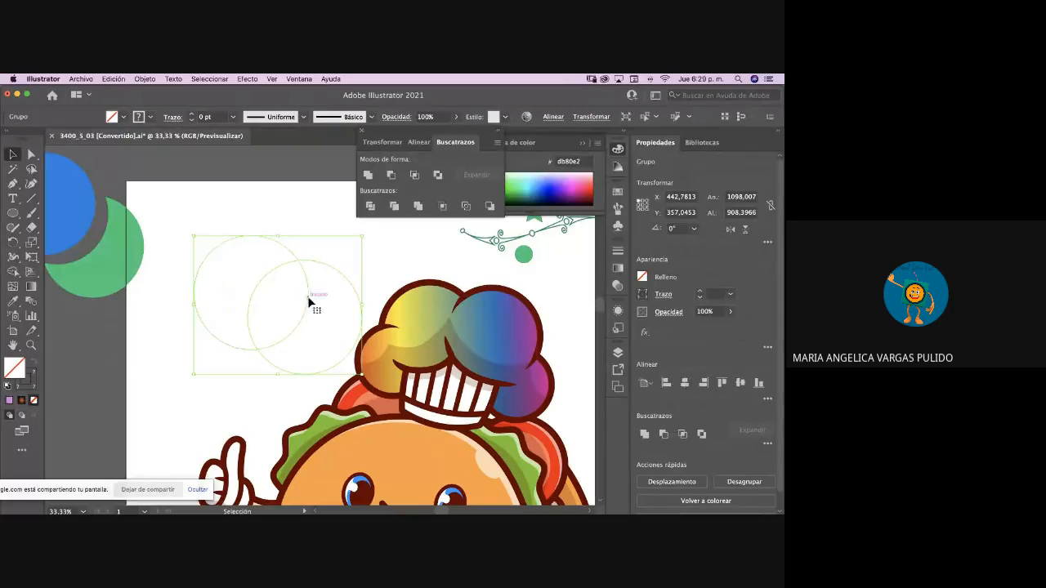
- Shift the outlined circles group up and to the left and increase its stroke weight to 19 pt
left_click_drag(309, 302, 282, 276)
left_click(364, 286)
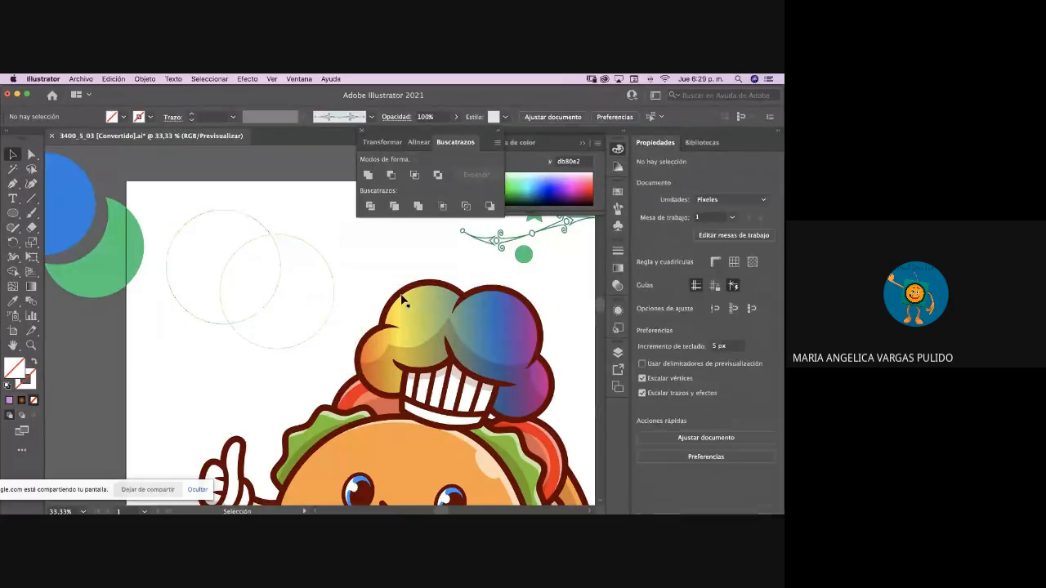
left_click(332, 272)
left_click(190, 114)
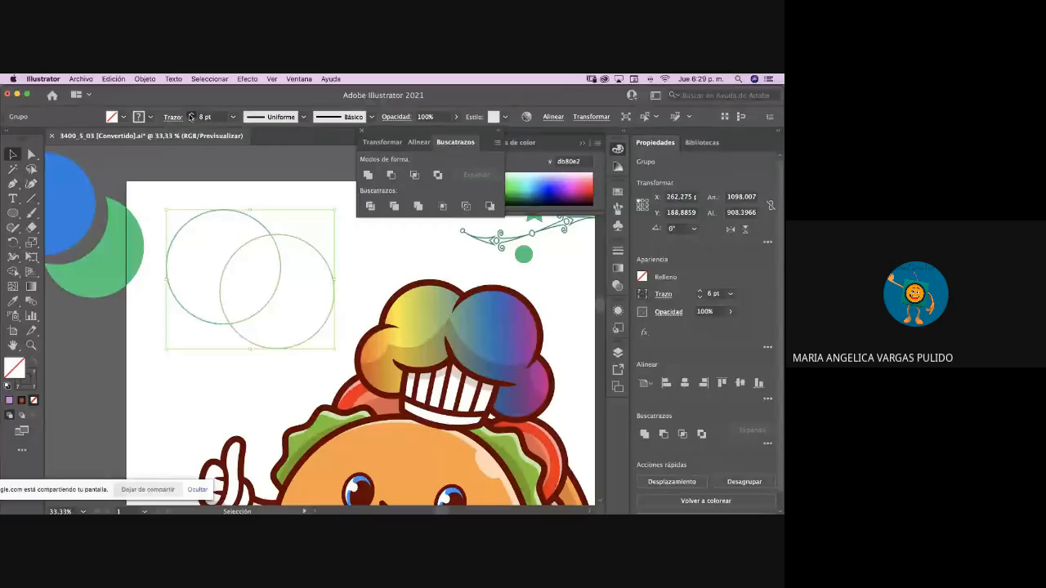
left_click(259, 175)
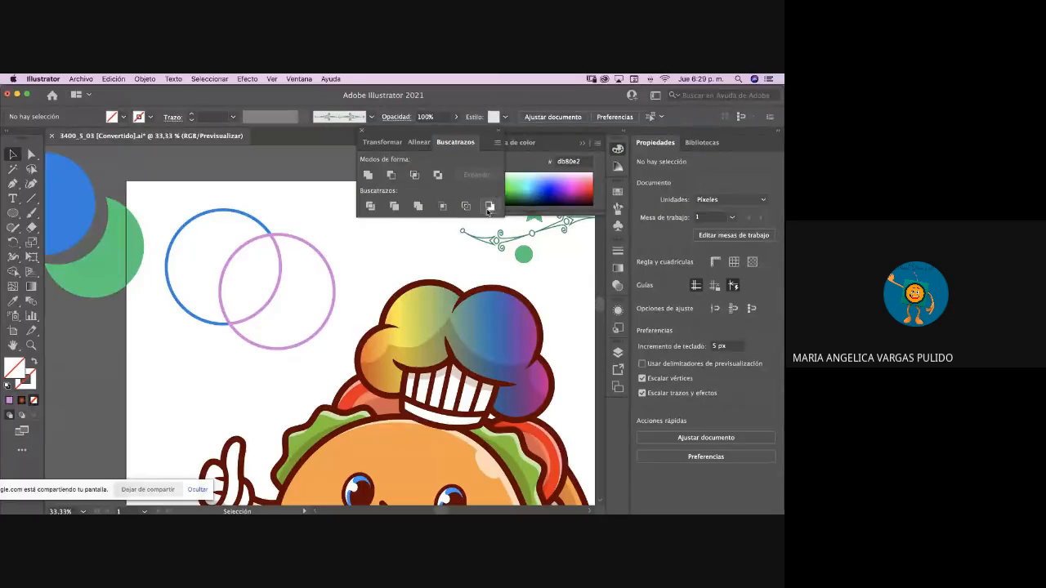
- Delete the outlined circles group and the group with the blue circle and green crescent
left_click(278, 256)
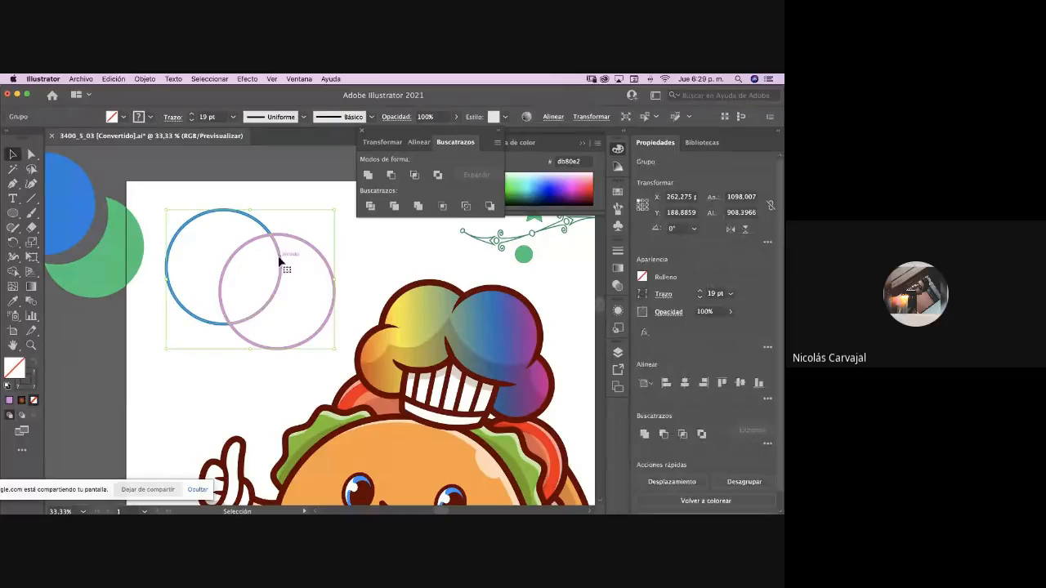
left_click_drag(279, 255, 191, 268)
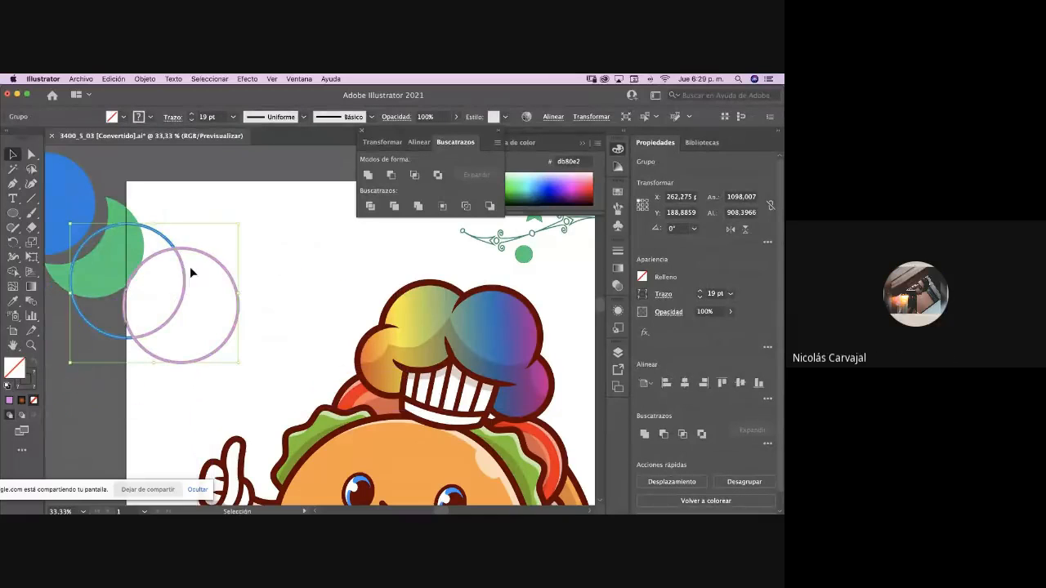
key("Delete")
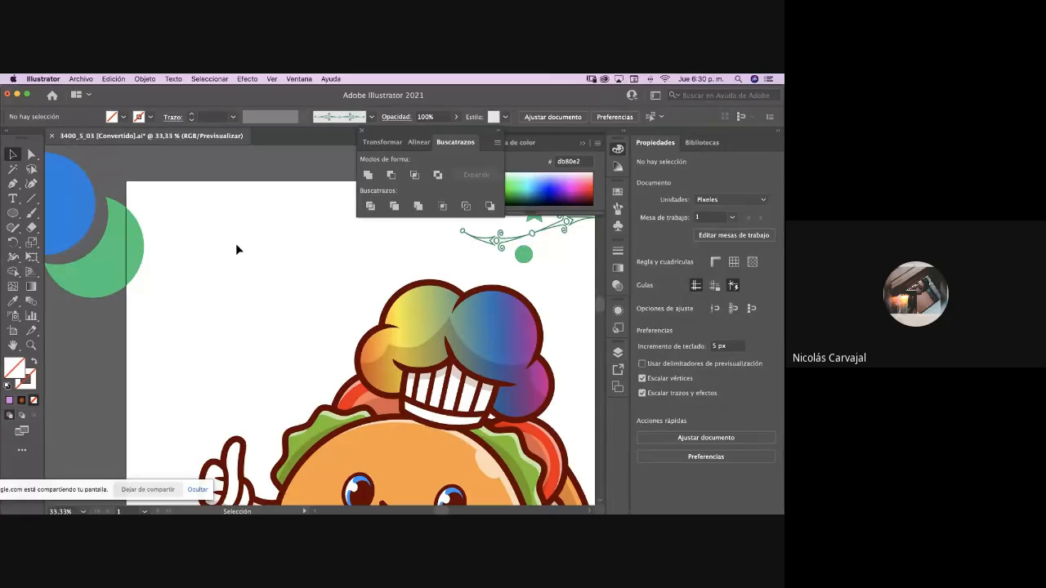
left_click_drag(140, 269, 281, 313)
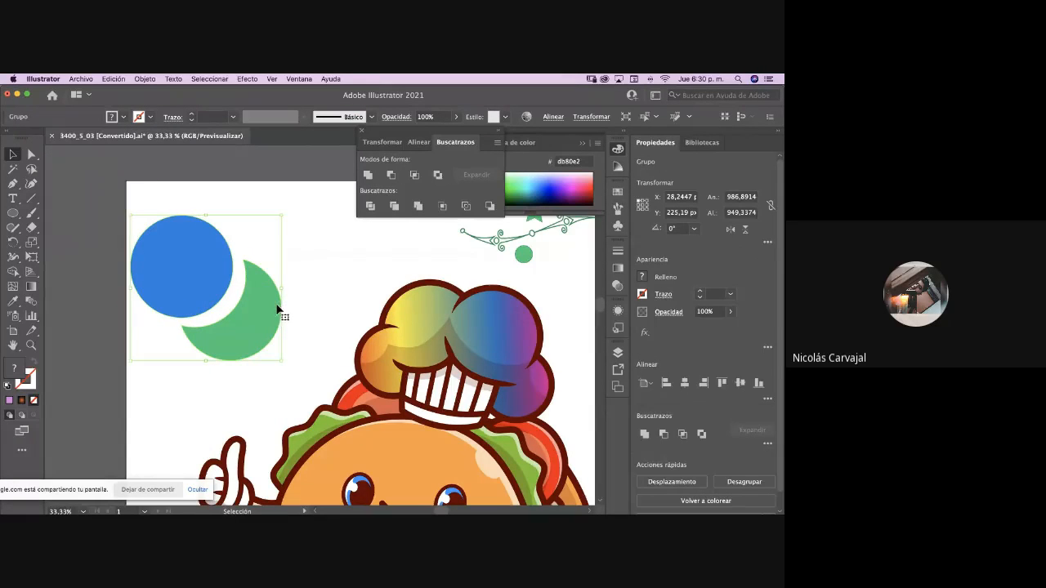
key("Delete")
- Draw a circle about 539 px wide above and left of the character and fill it with 00d8a8
key("l")
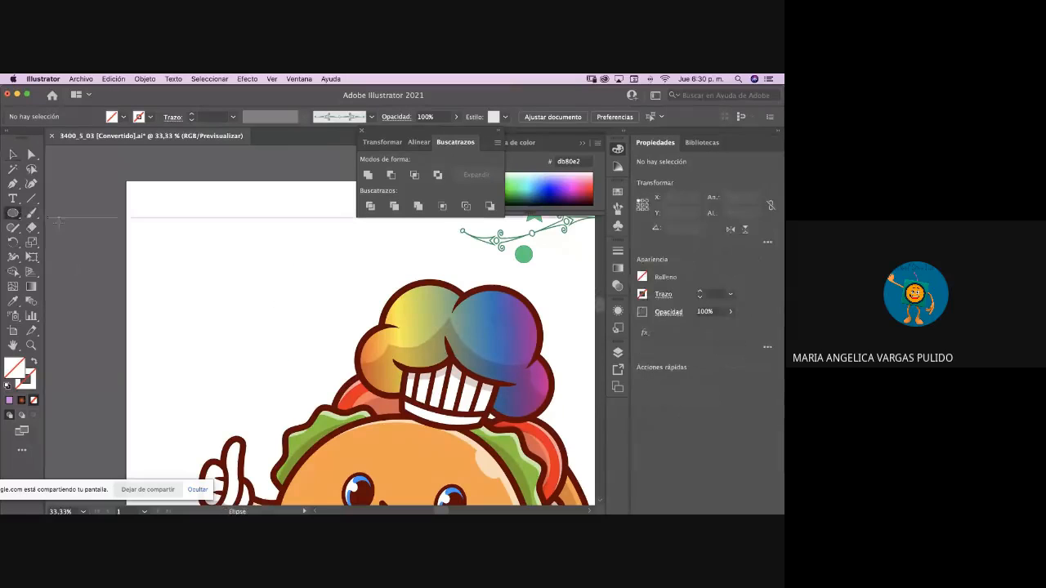
left_click_drag(176, 240, 258, 316)
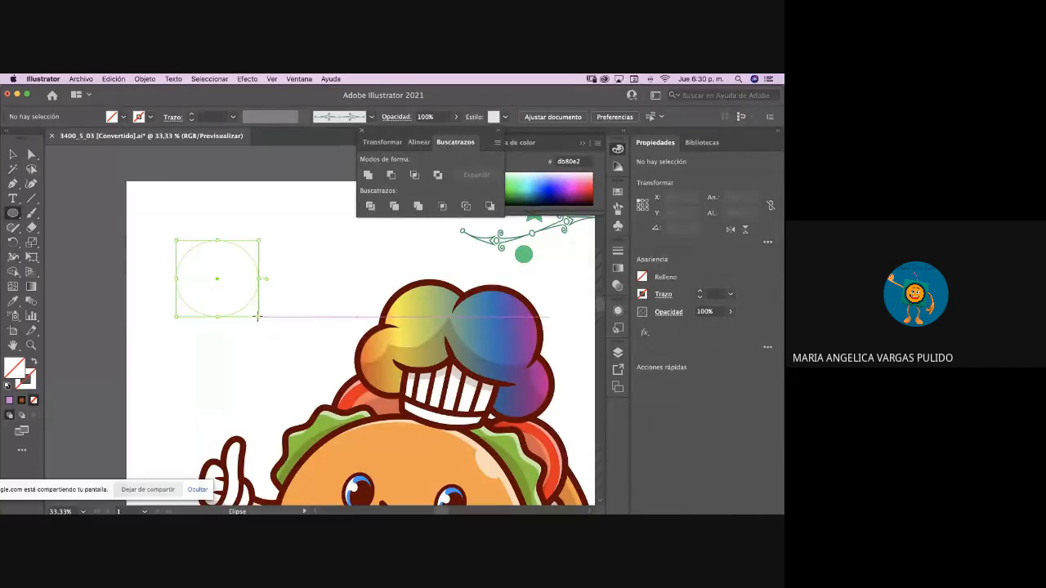
double_click(18, 368)
left_click(226, 312)
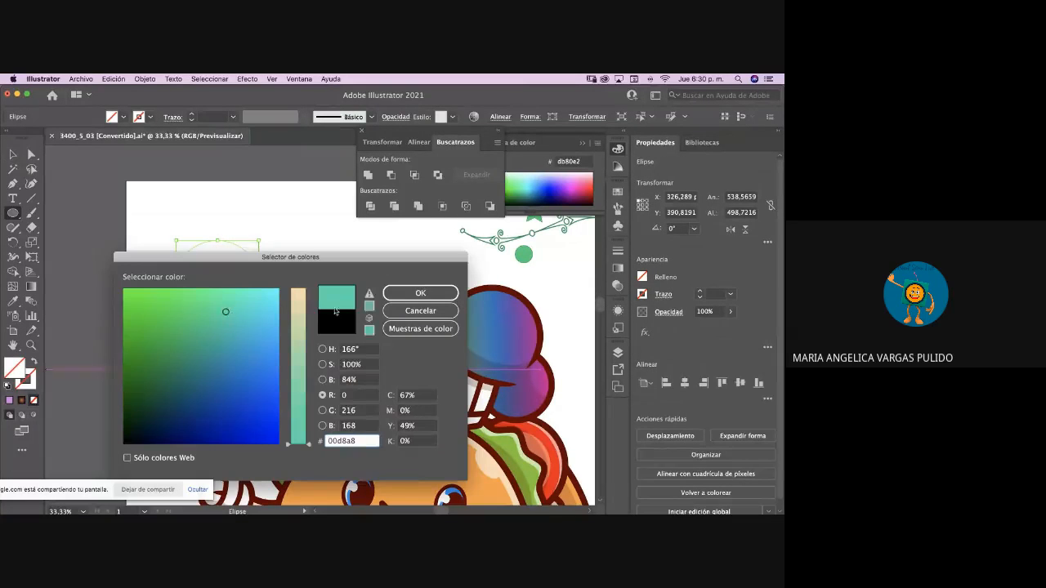
left_click(420, 291)
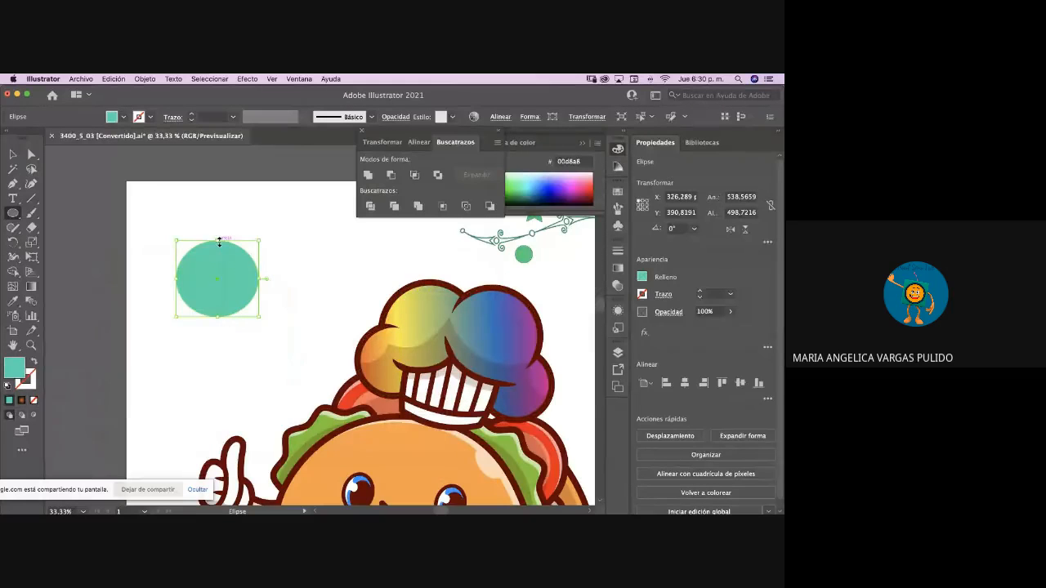
left_click_drag(217, 240, 218, 235)
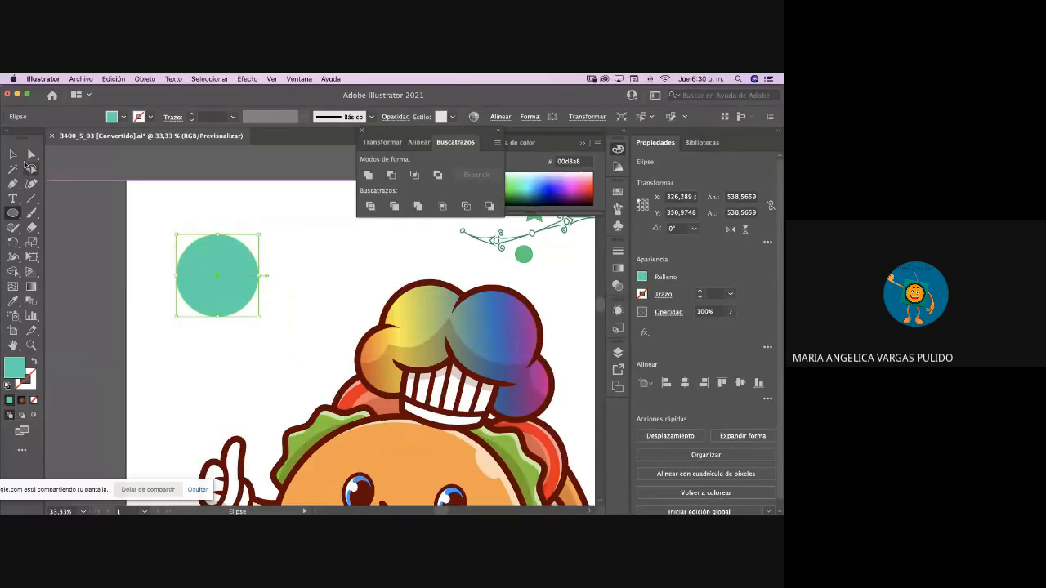
- Duplicate the teal circle so the copy overlaps its right side, and fill the copy with 0087df
left_click(13, 154)
left_click(93, 215)
left_click(249, 292)
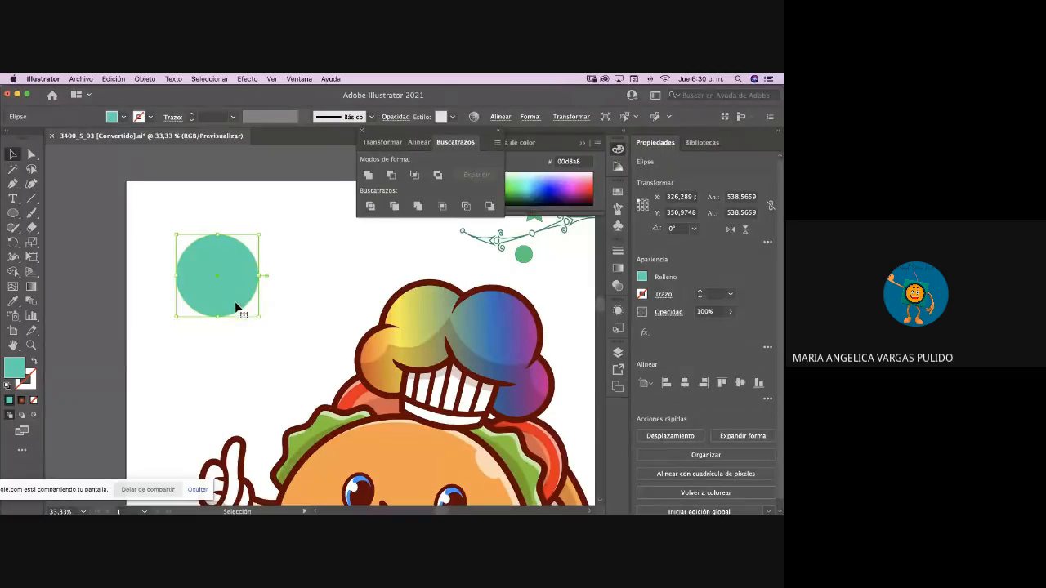
left_click_drag(232, 297, 267, 303)
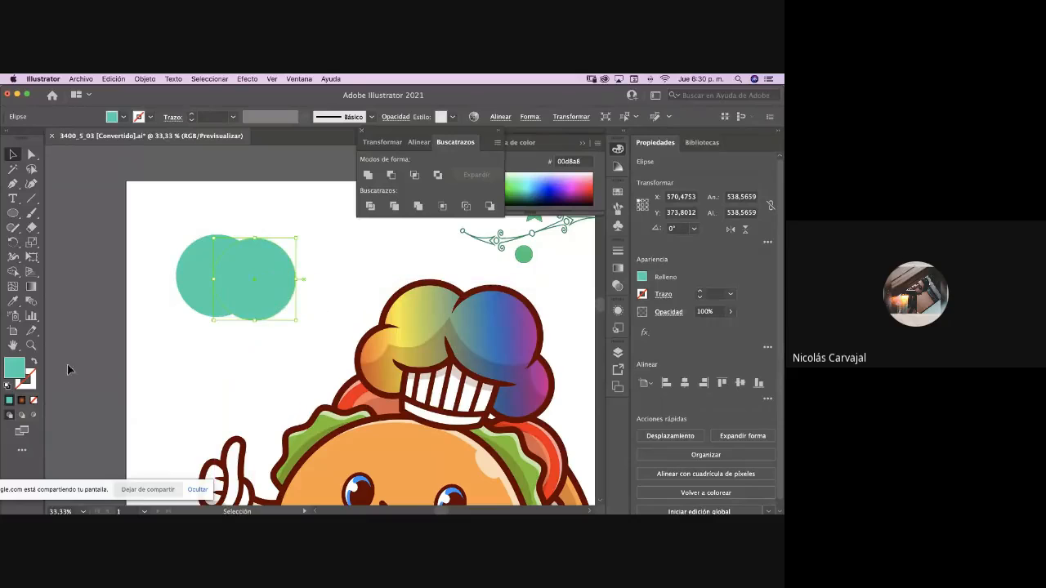
double_click(15, 370)
left_click(258, 358)
left_click(420, 292)
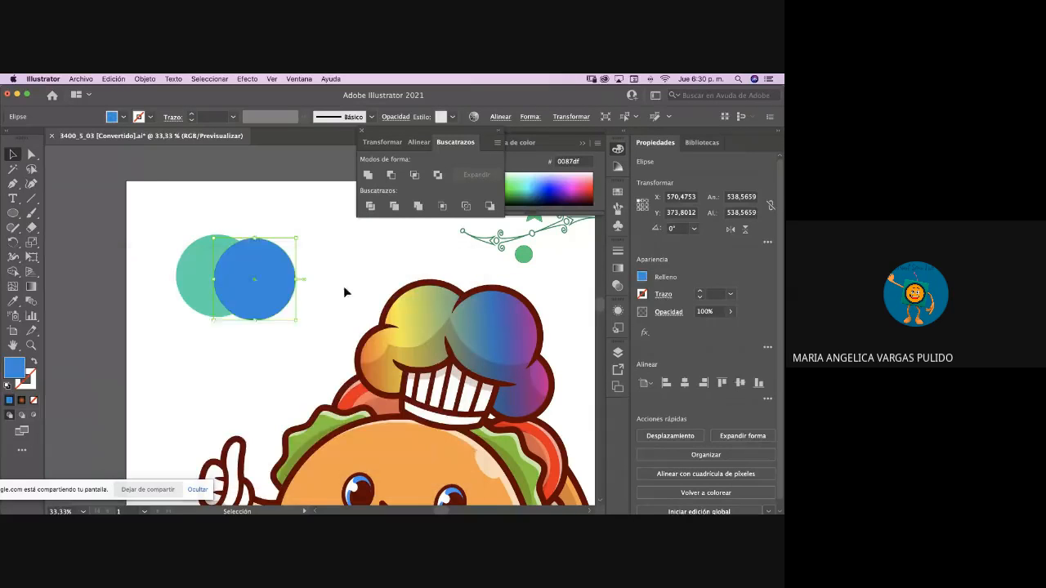
- Nudge the teal circle slightly right and apply the Crop pathfinder to both overlapping circles
left_click(335, 288)
left_click(186, 290)
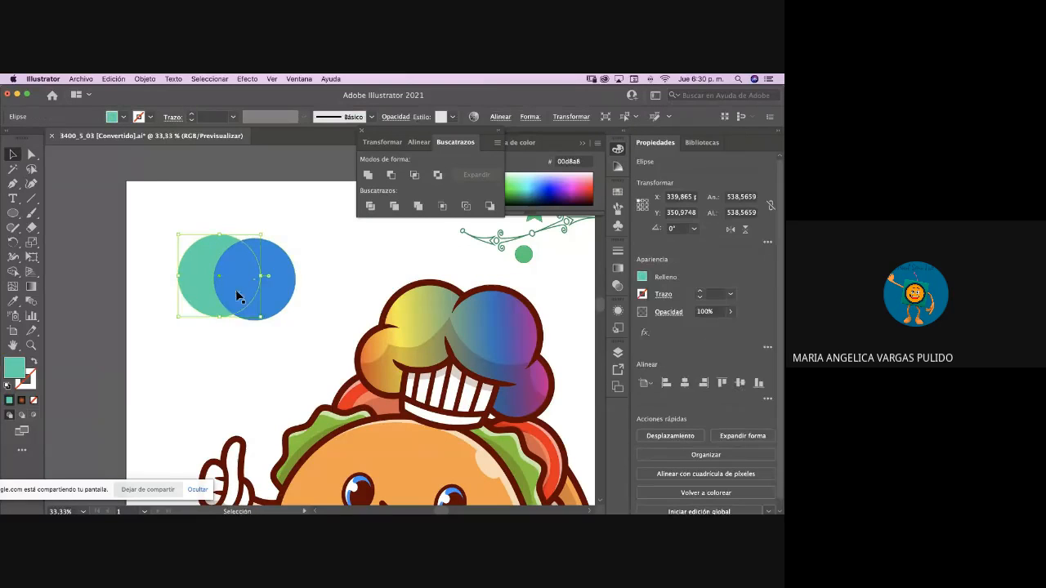
left_click(287, 291, "shift")
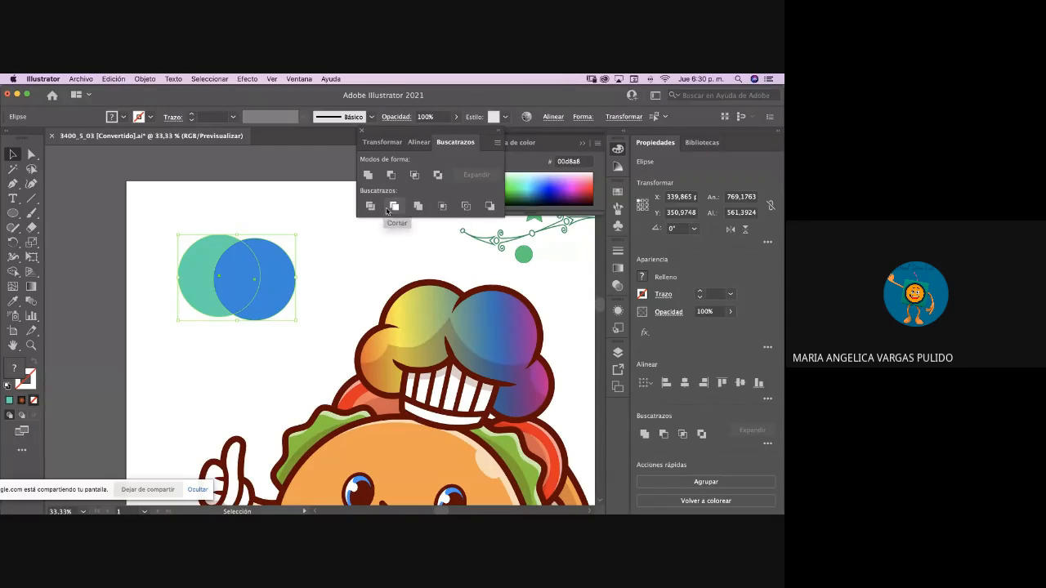
left_click(443, 206)
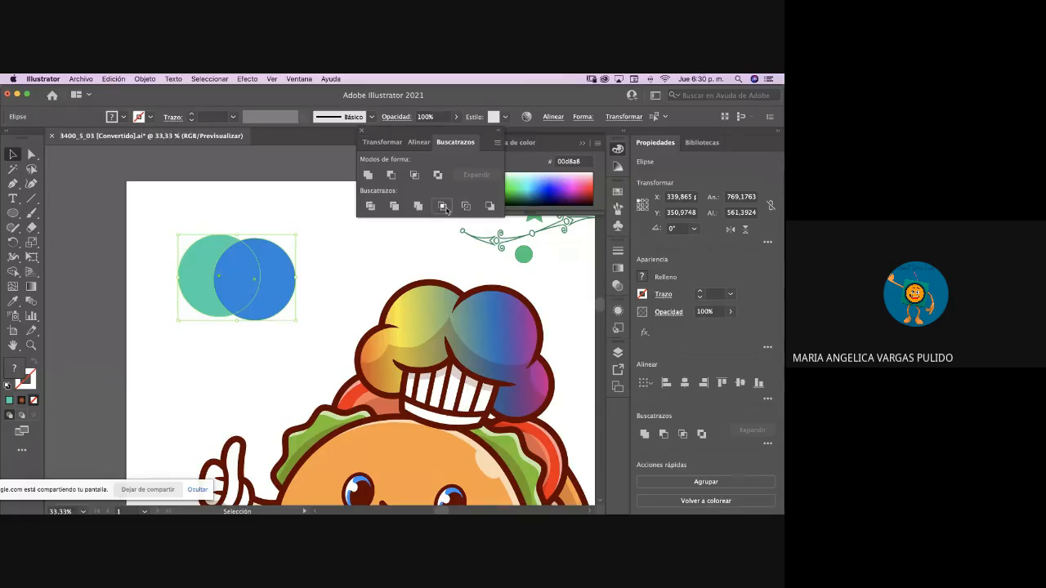
left_click(328, 316)
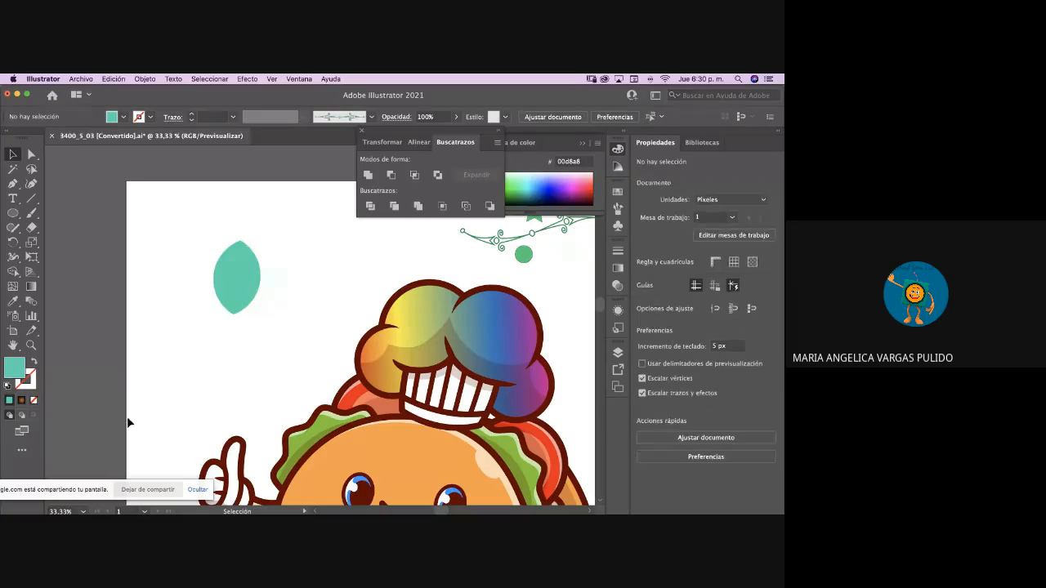
- Examine the cropped group in isolation, trying to pick its unfilled path beside the leaf shape, and leave isolation
left_click(243, 282)
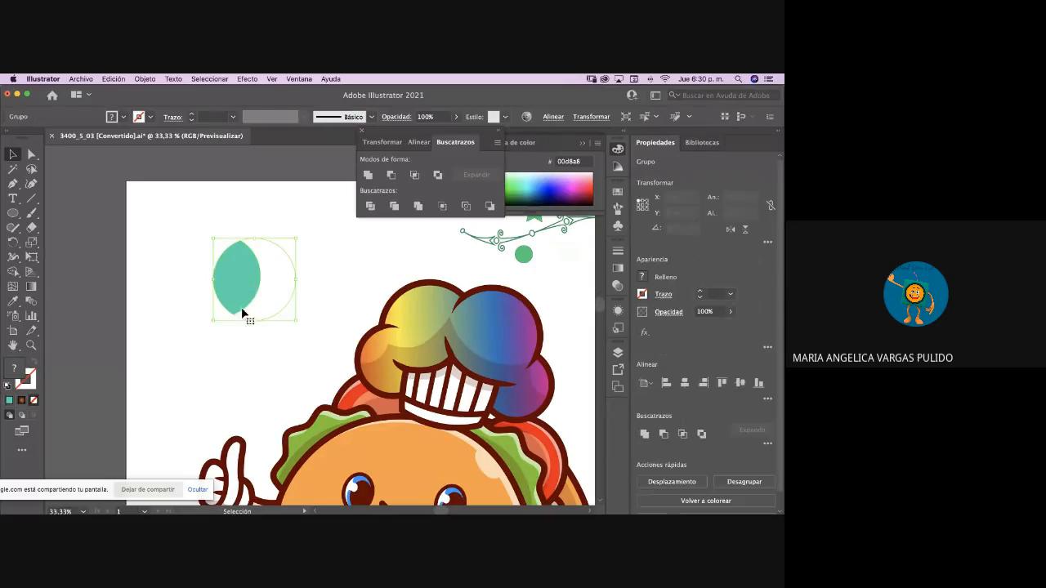
left_click(294, 278)
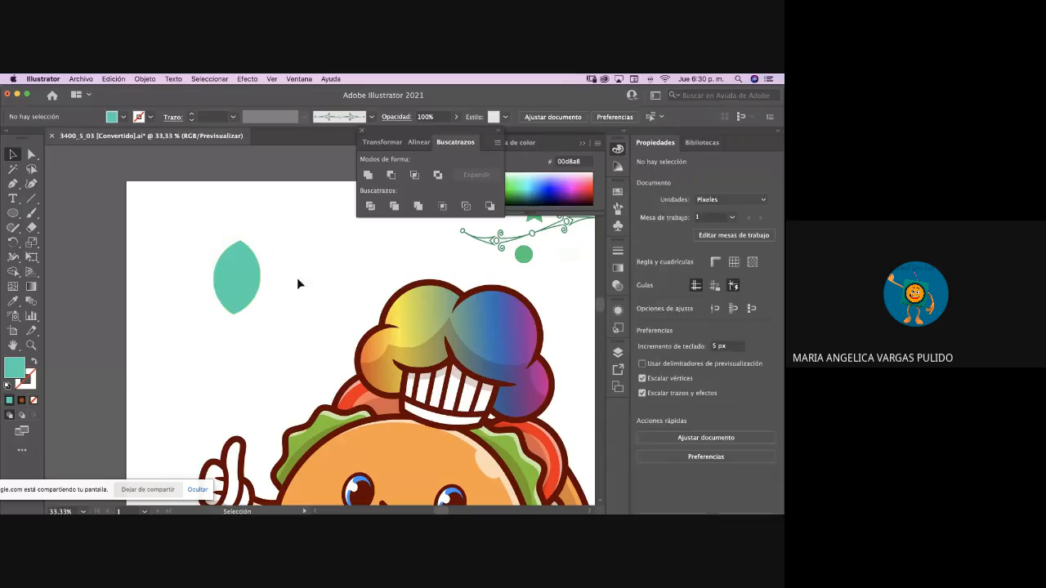
left_click(260, 283)
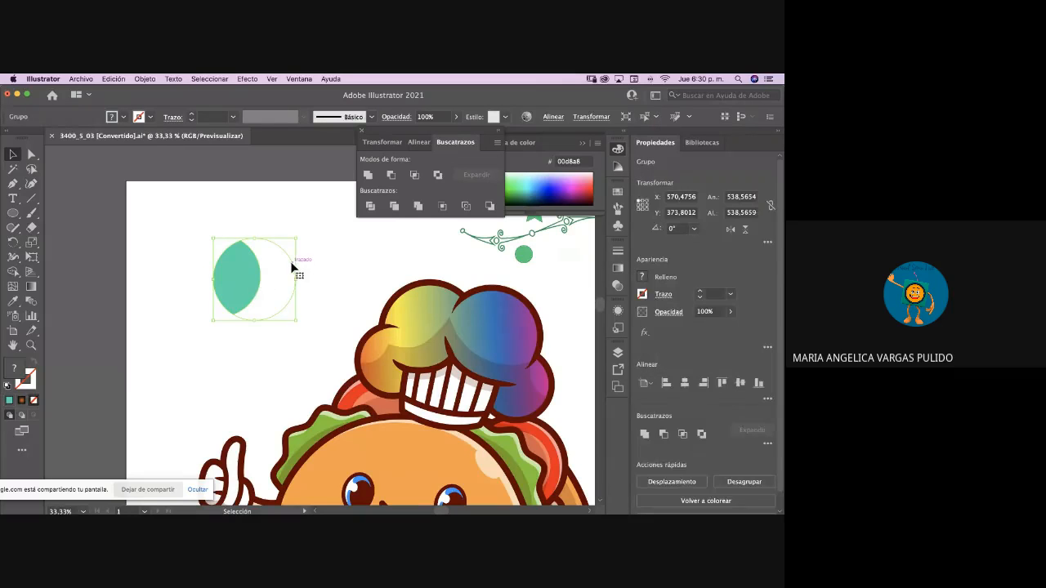
double_click(292, 265)
left_click(291, 265)
left_click(311, 260)
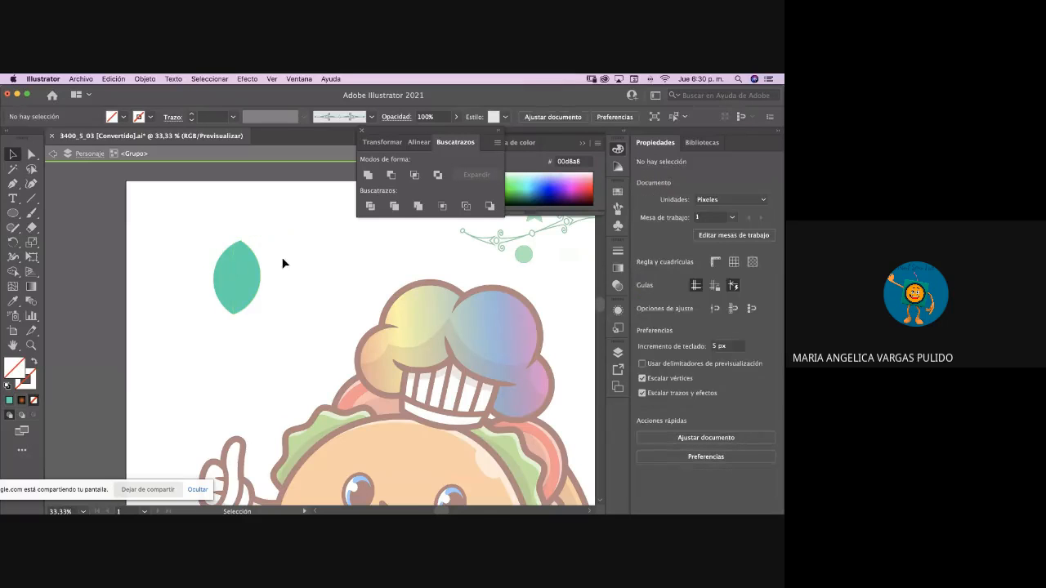
left_click(287, 255)
left_click(310, 264)
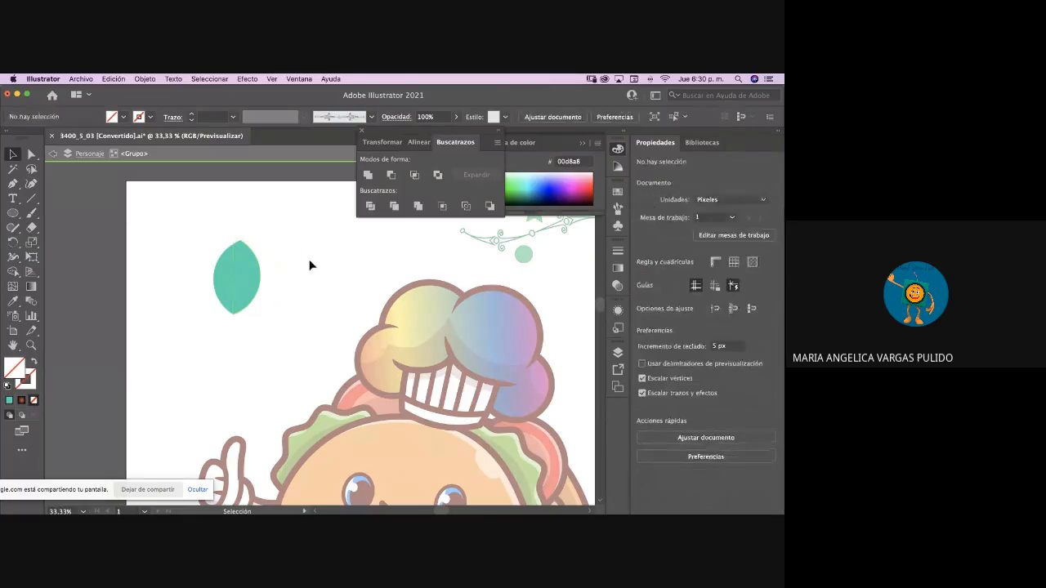
double_click(174, 282)
left_click(250, 272)
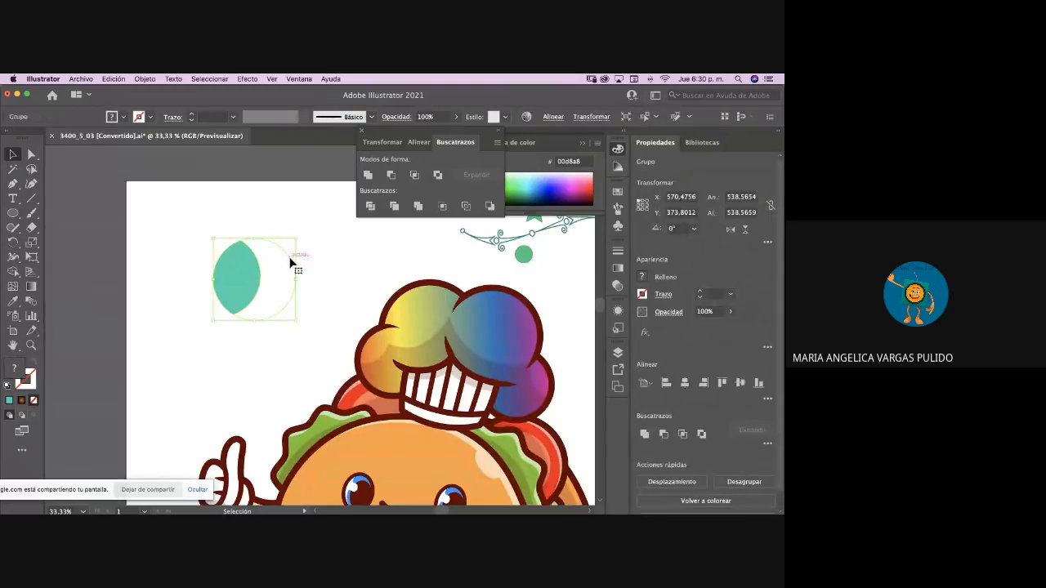
double_click(290, 262)
left_click(290, 259)
double_click(326, 263)
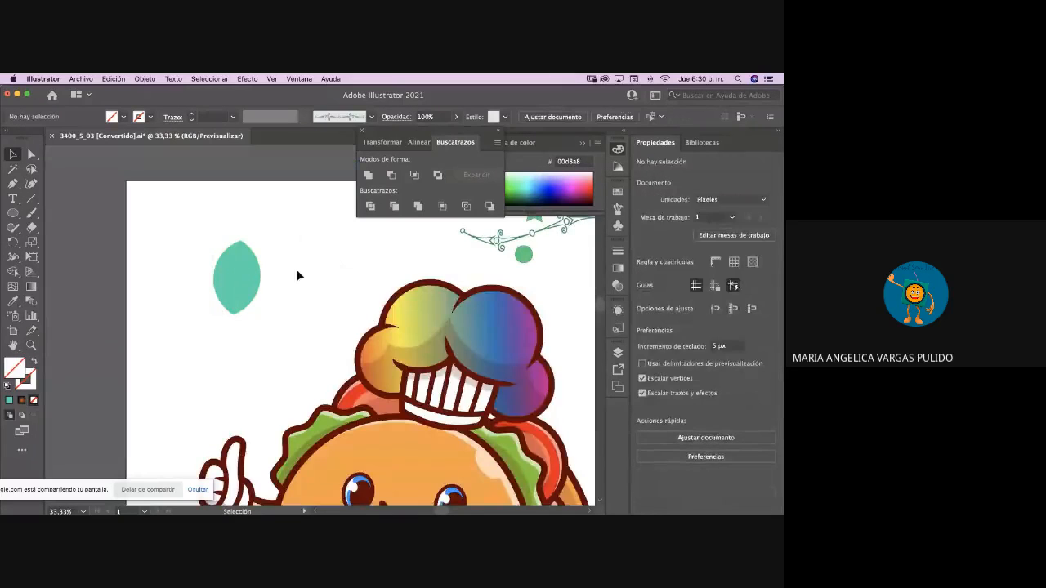
- Delete the cropped leaf group and draw a replacement circle about 514 px wide filled with 00d5c5
left_click(249, 281)
key("Delete")
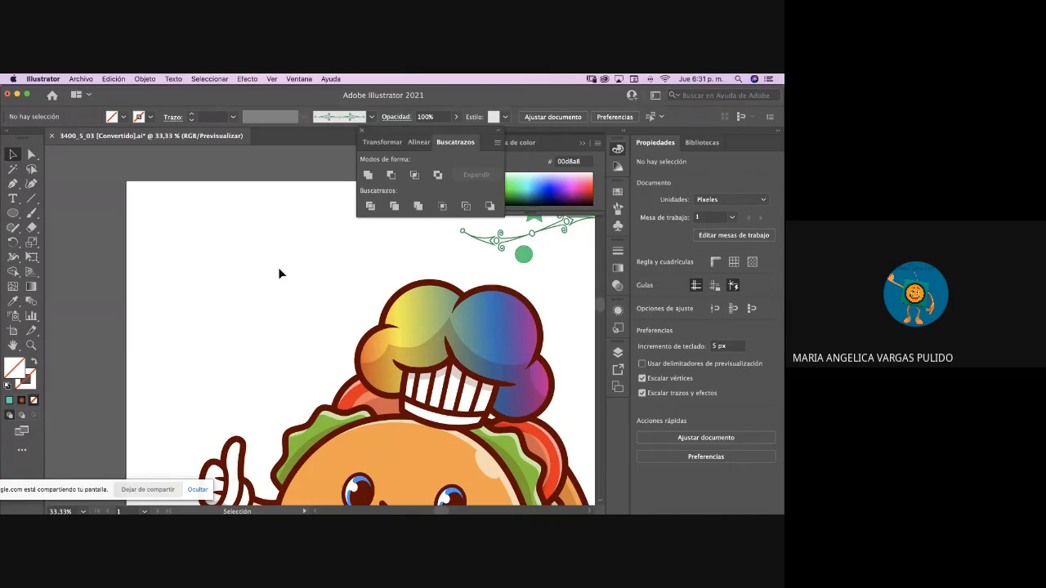
key("l")
left_click_drag(161, 238, 241, 316)
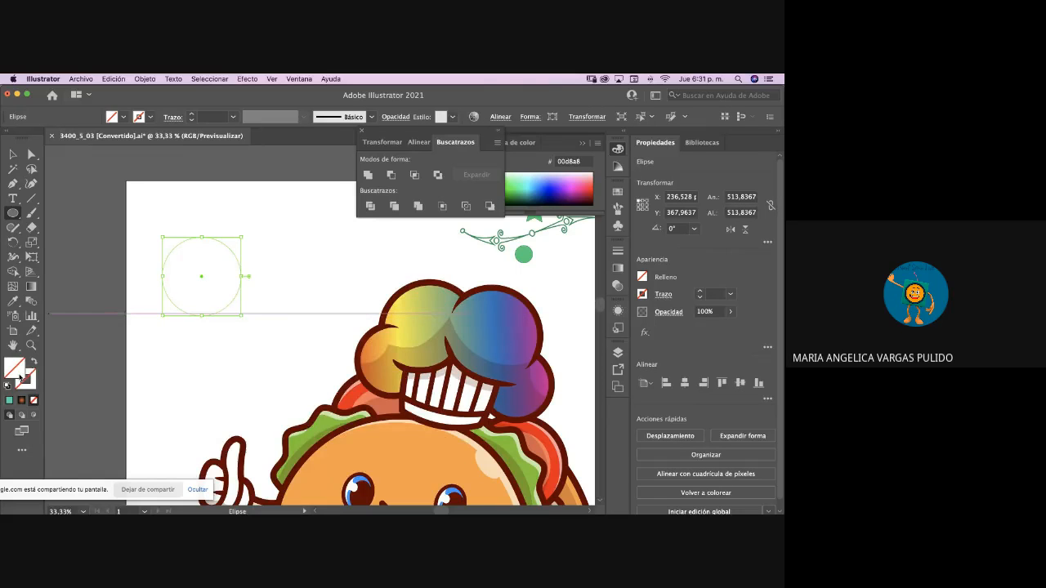
double_click(15, 370)
left_click(243, 308)
left_click(420, 291)
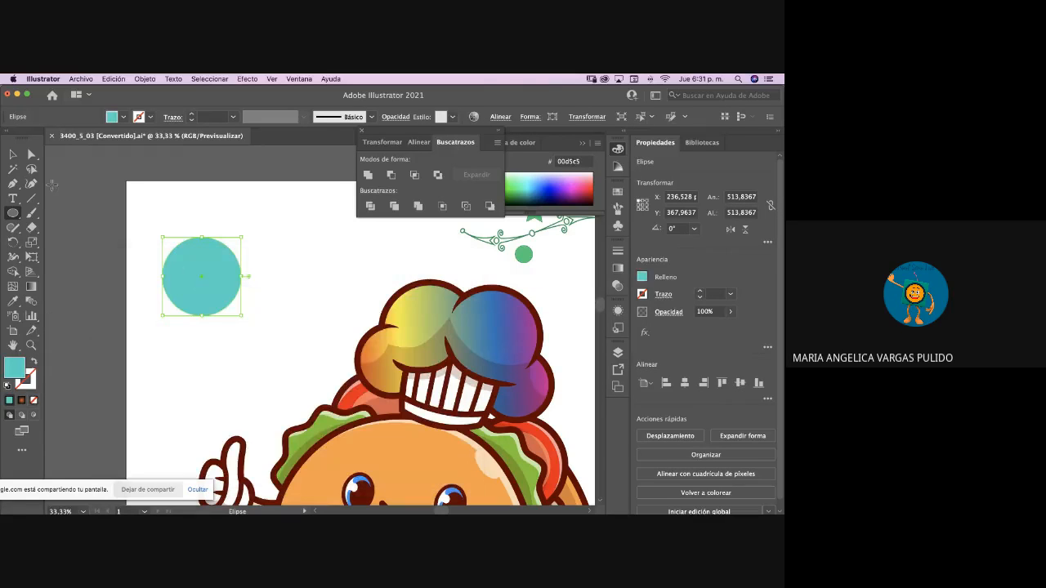
- Duplicate the teal circle to the right, fill the copy with 0086d9 and overlap it on the original
key("v")
left_click_drag(169, 264, 243, 271)
double_click(14, 369)
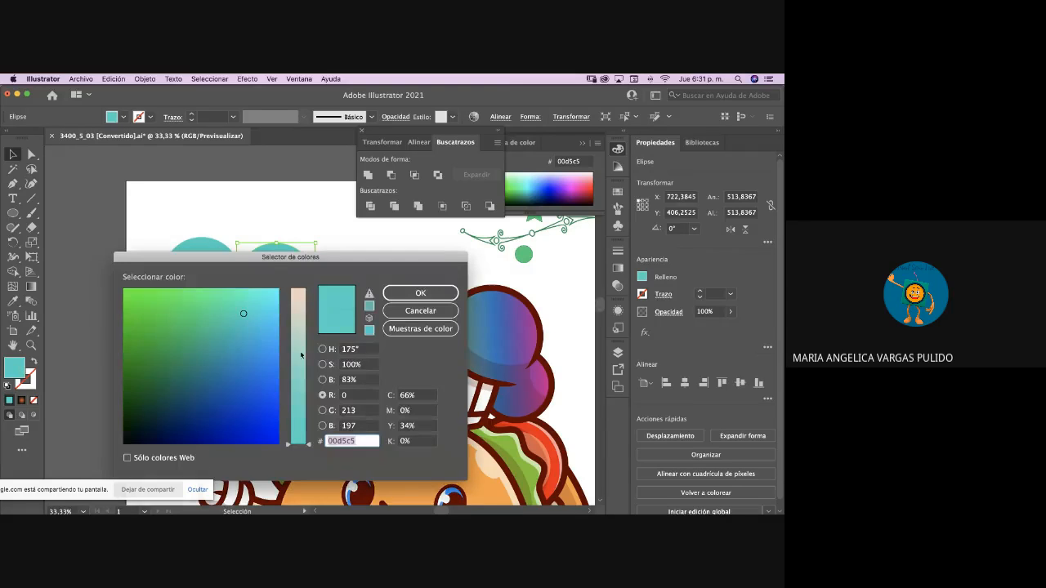
left_click(255, 363)
left_click(420, 293)
left_click_drag(295, 294, 263, 297)
- Apply the Minus Back pathfinder to the overlapping teal and blue circles and delete the resulting crescent
left_click(188, 303, "shift")
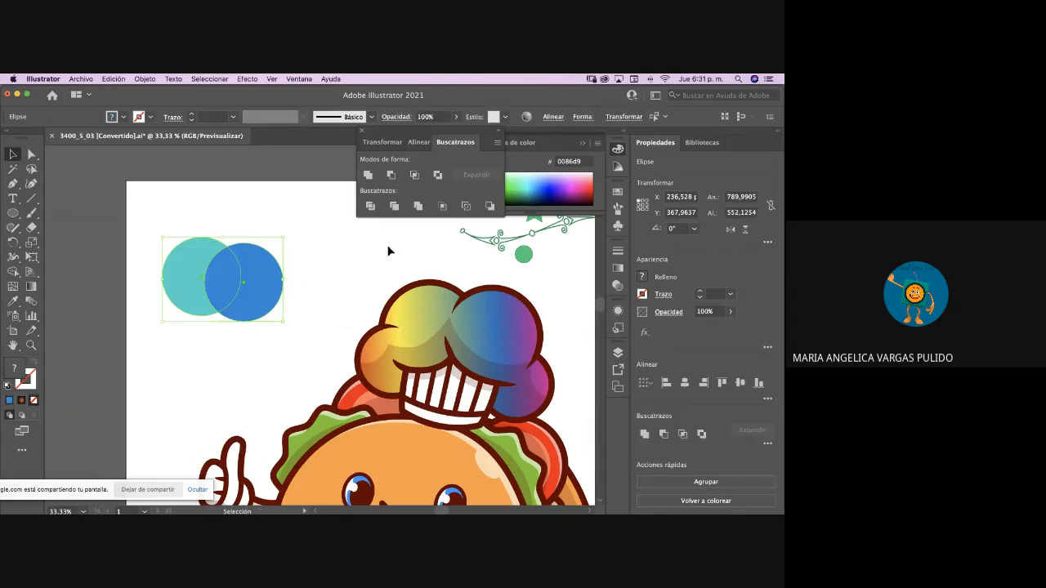
left_click(491, 207)
left_click(345, 273)
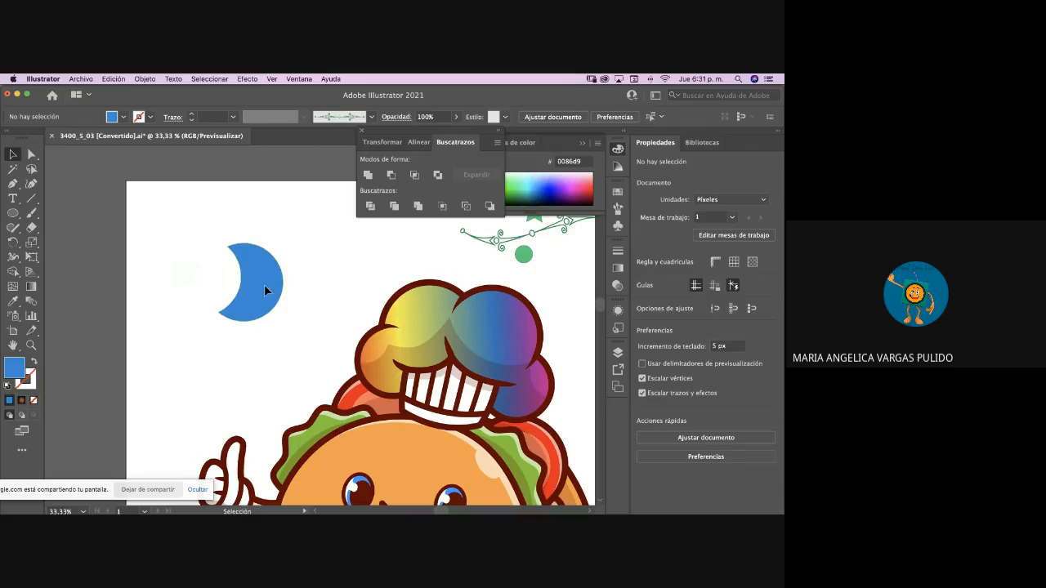
left_click_drag(264, 285, 233, 267)
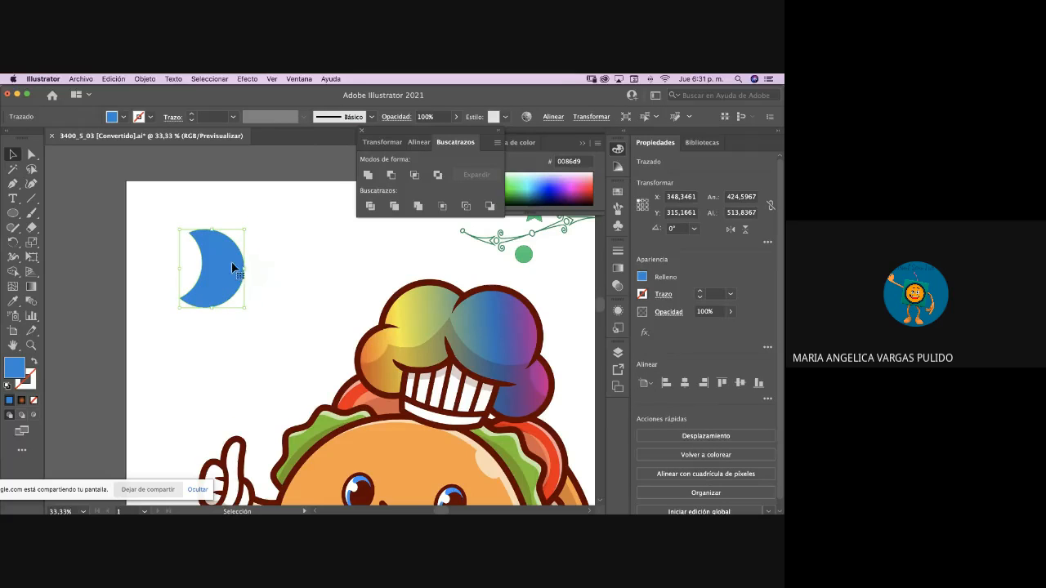
key("Delete")
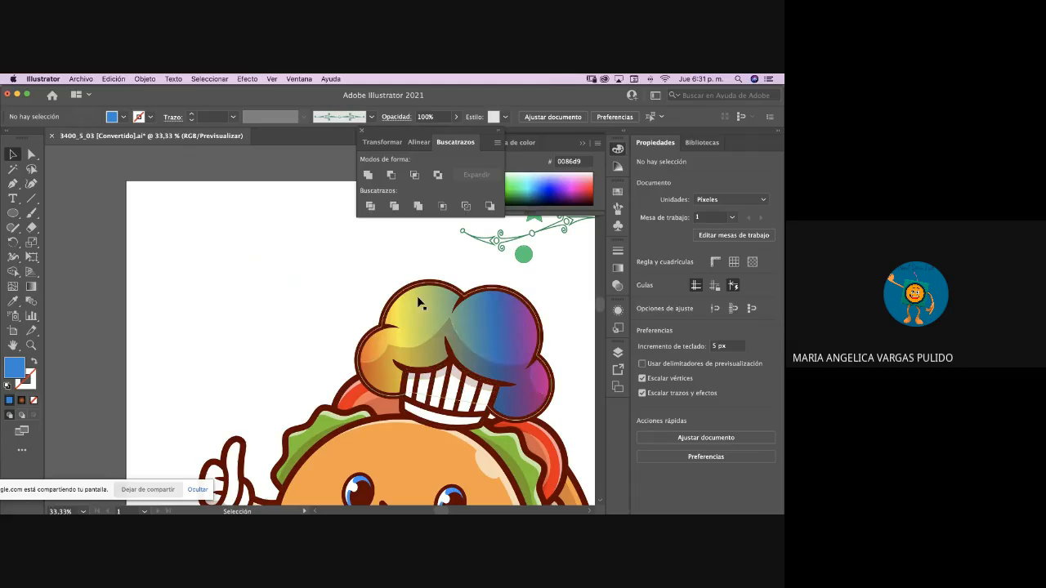
- Examine the chef hat's nested groups in isolation, select the dark shading path over the rainbow fill, and leave isolation
left_click(386, 359)
double_click(398, 355)
double_click(431, 346)
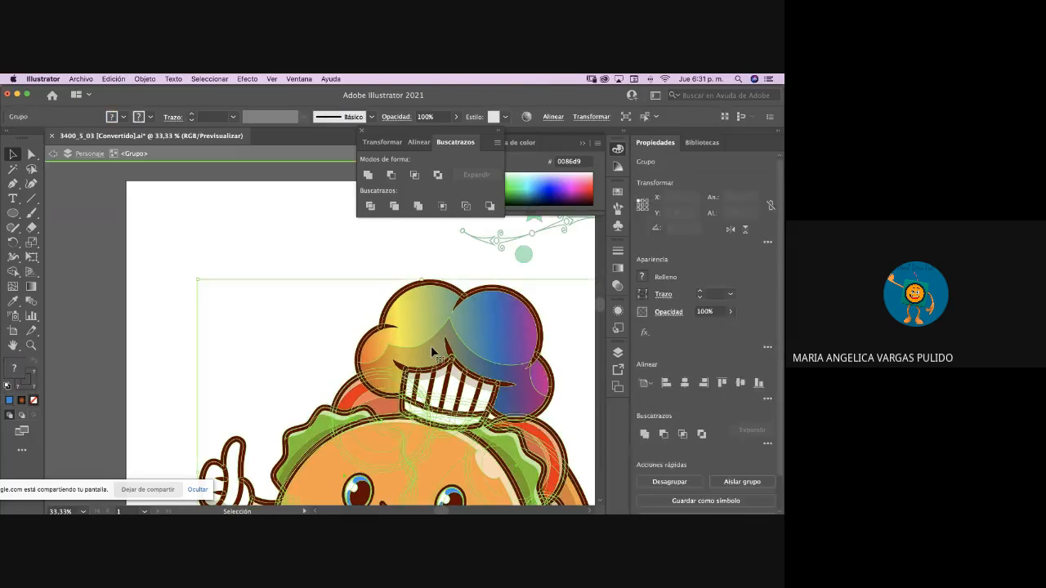
double_click(438, 350)
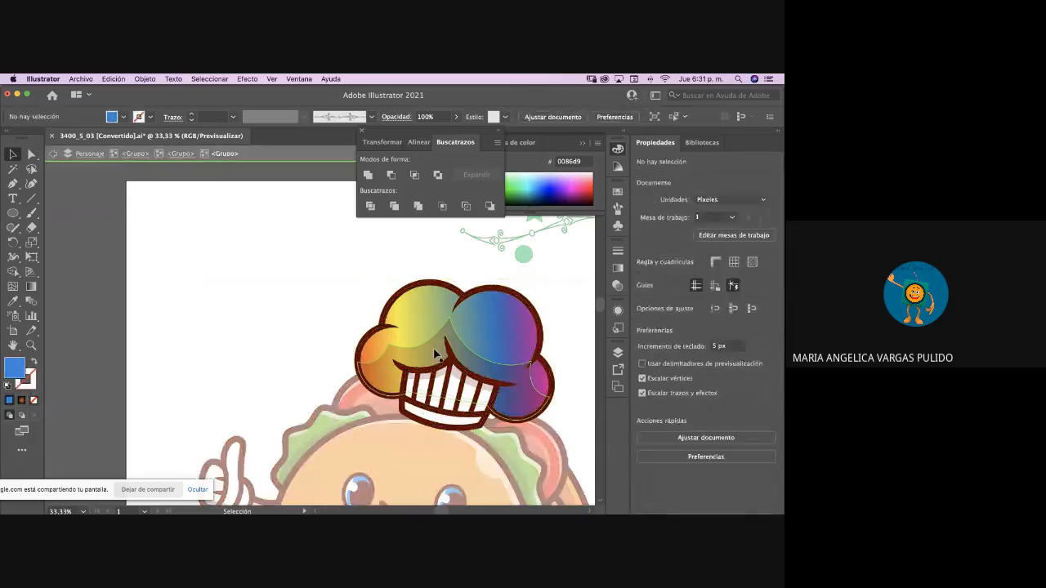
double_click(435, 352)
double_click(438, 349)
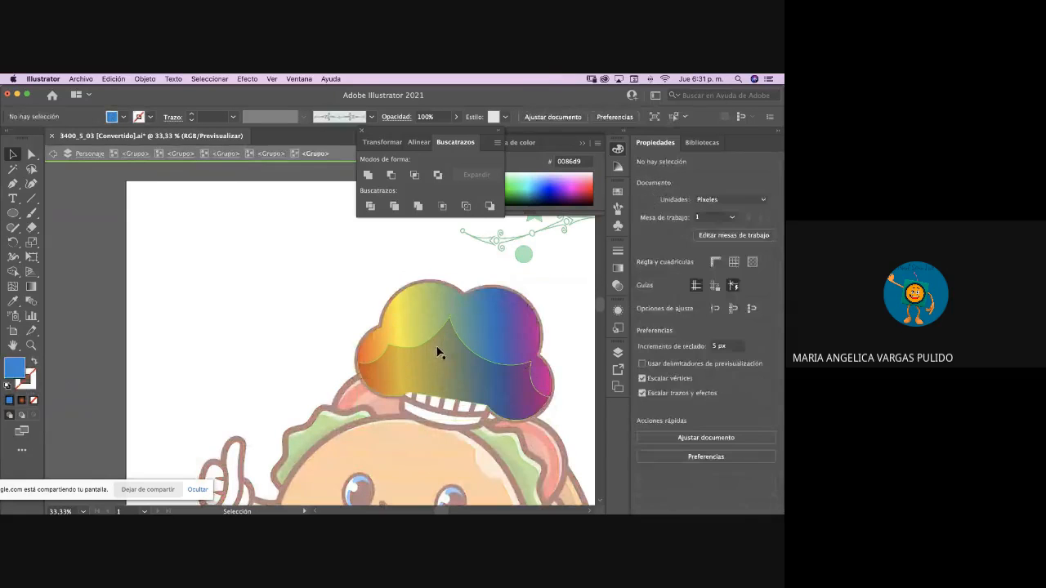
left_click(411, 353)
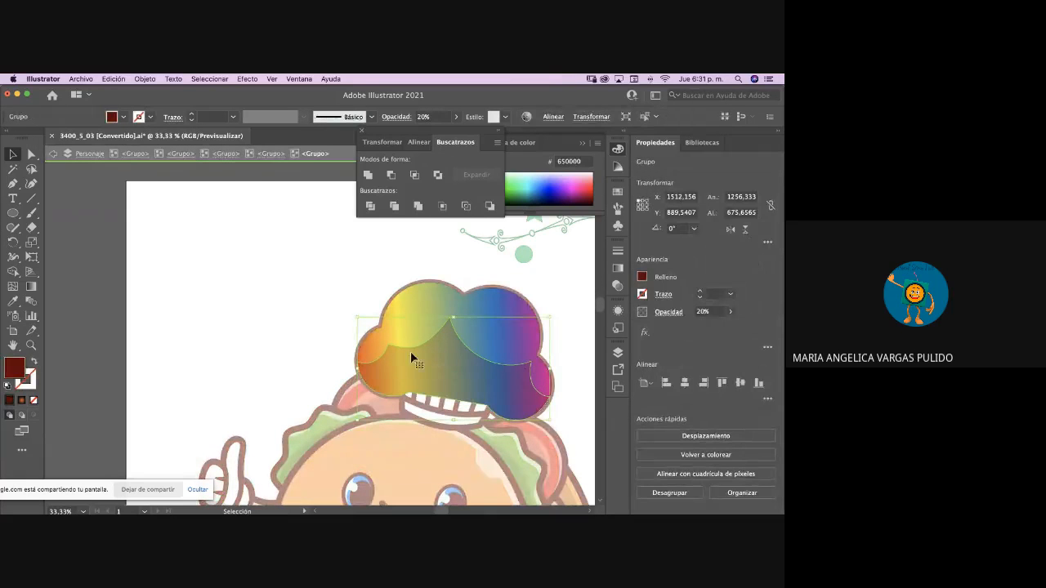
left_click(555, 404)
left_click(504, 386)
double_click(299, 301)
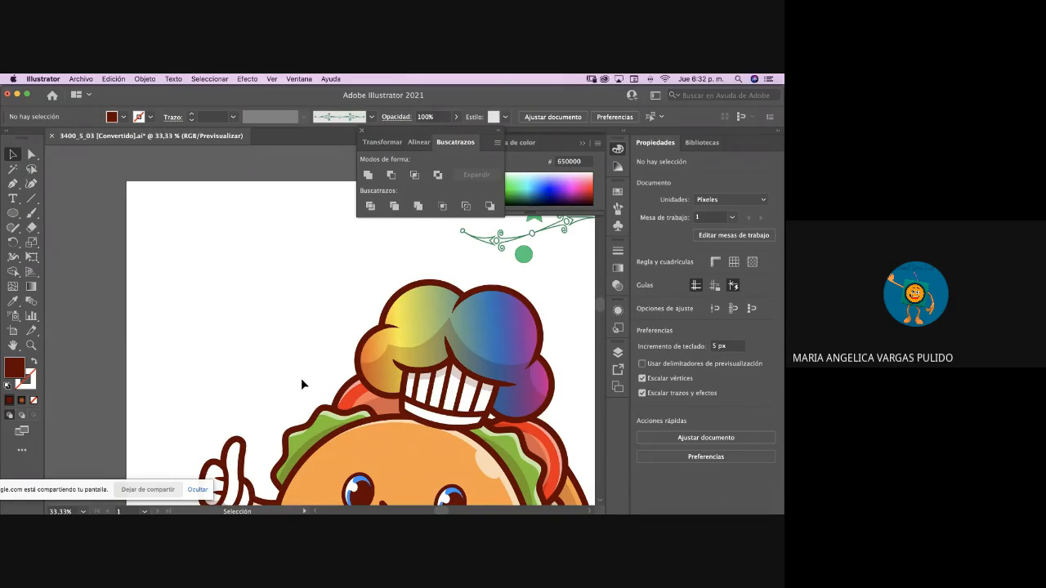
- Reopen the chef hat's nested groups to check the point where its shading starts, and leave isolation
double_click(448, 335)
double_click(451, 338)
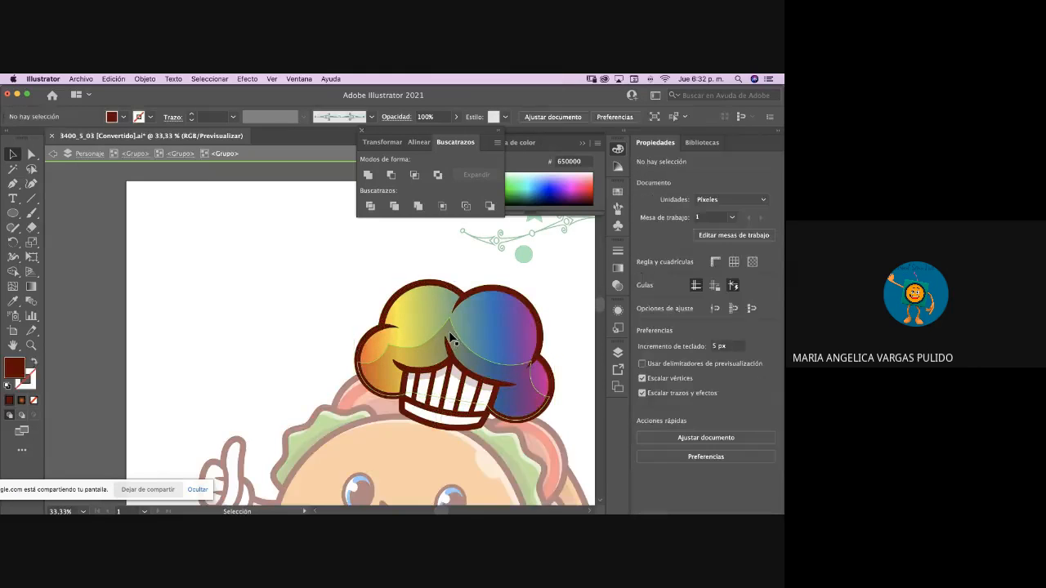
left_click(451, 339)
double_click(300, 327)
- Draw an ellipse about 842 by 791 px in the blank area beside the hat and fill it with 65e4a1
left_click(14, 214)
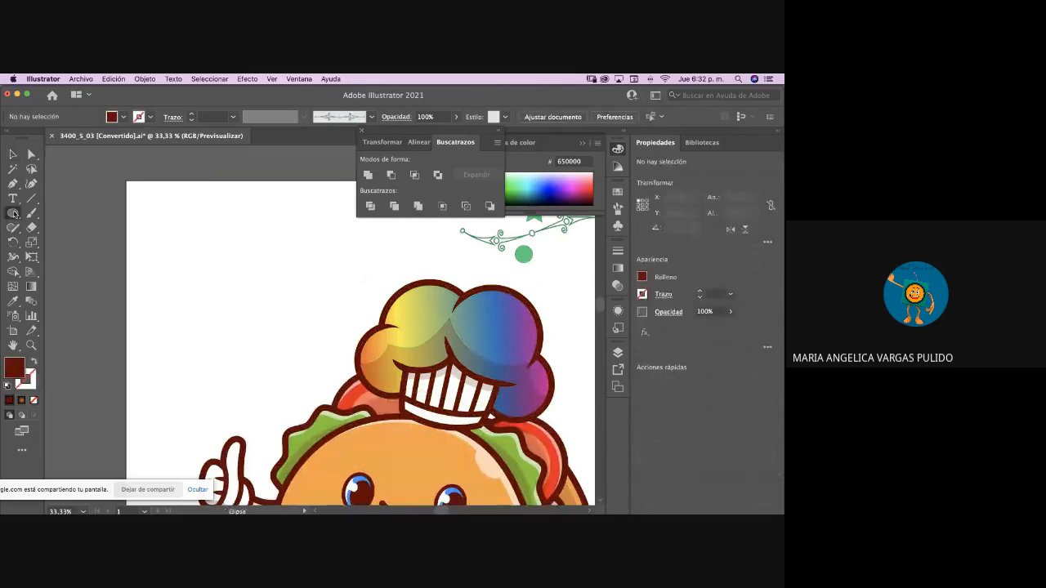
left_click_drag(171, 223, 300, 344)
left_click(12, 154)
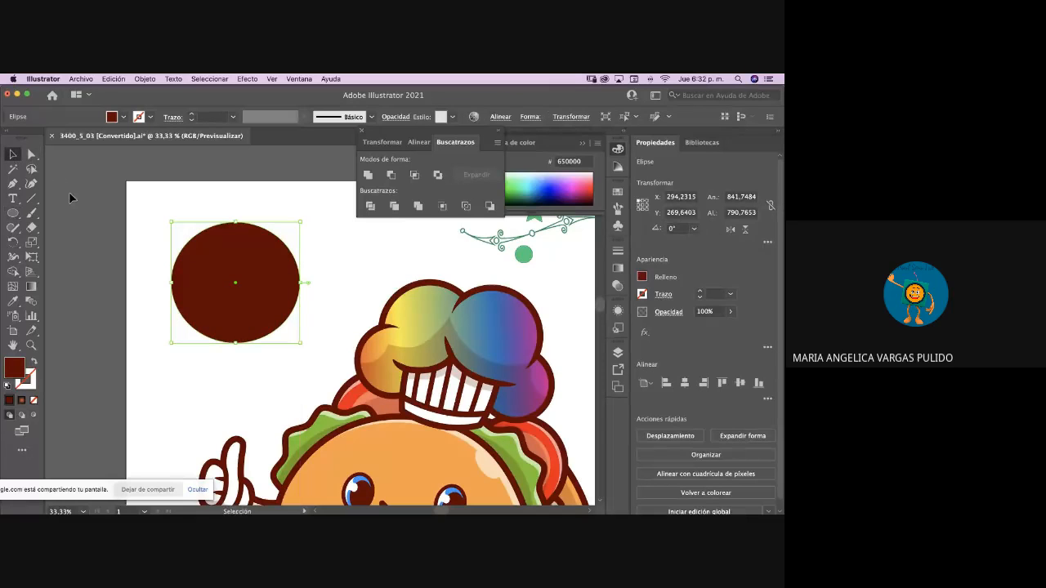
left_click(103, 222)
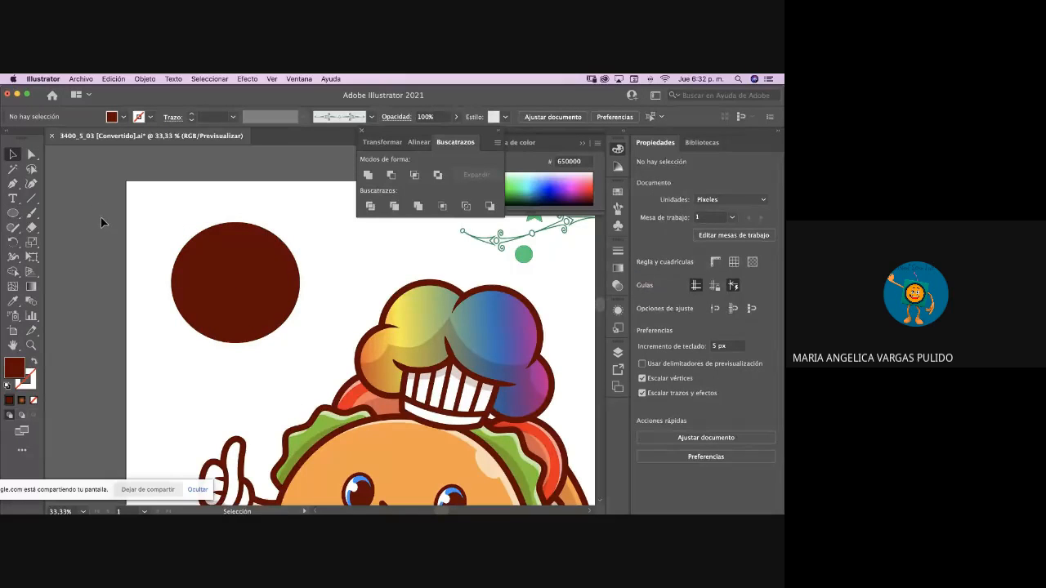
left_click(237, 259)
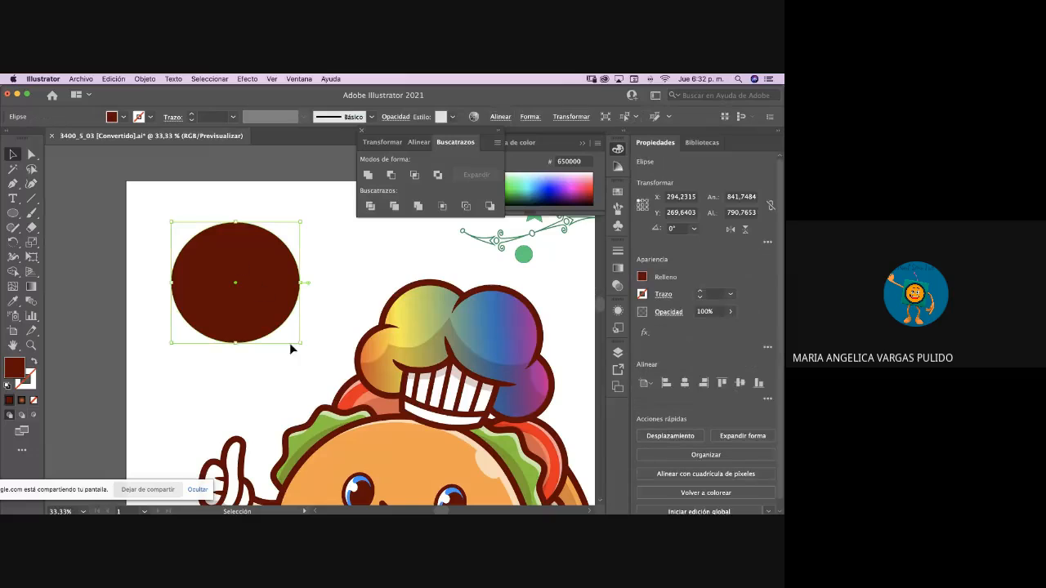
double_click(16, 368)
type("65e4a1")
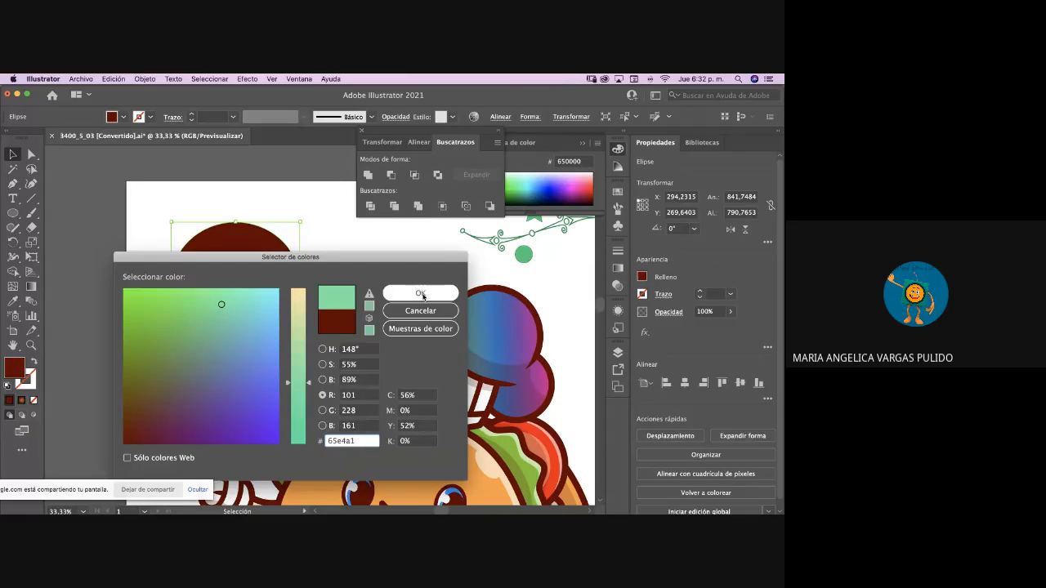
left_click(420, 294)
left_click(335, 282)
double_click(278, 299)
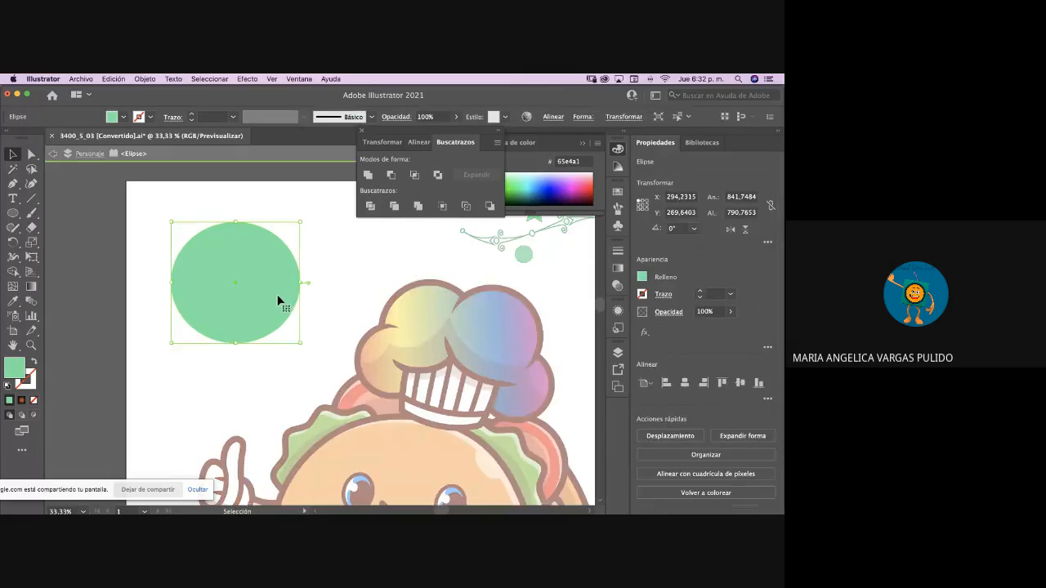
double_click(338, 288)
left_click(275, 291)
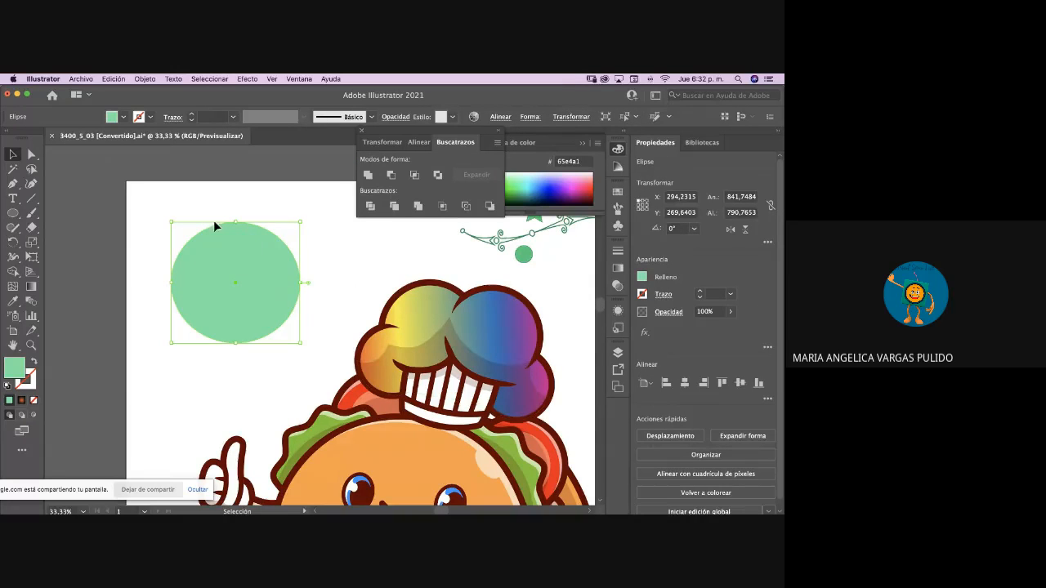
left_click(324, 299)
- Duplicate the green ellipse, fill the copy with 65cecc and offset it to the right so both overlap
left_click(247, 297)
mouse_move(247, 299)
left_mouse_down()
mouse_move(332, 299)
mouse_move(257, 296)
left_mouse_up()
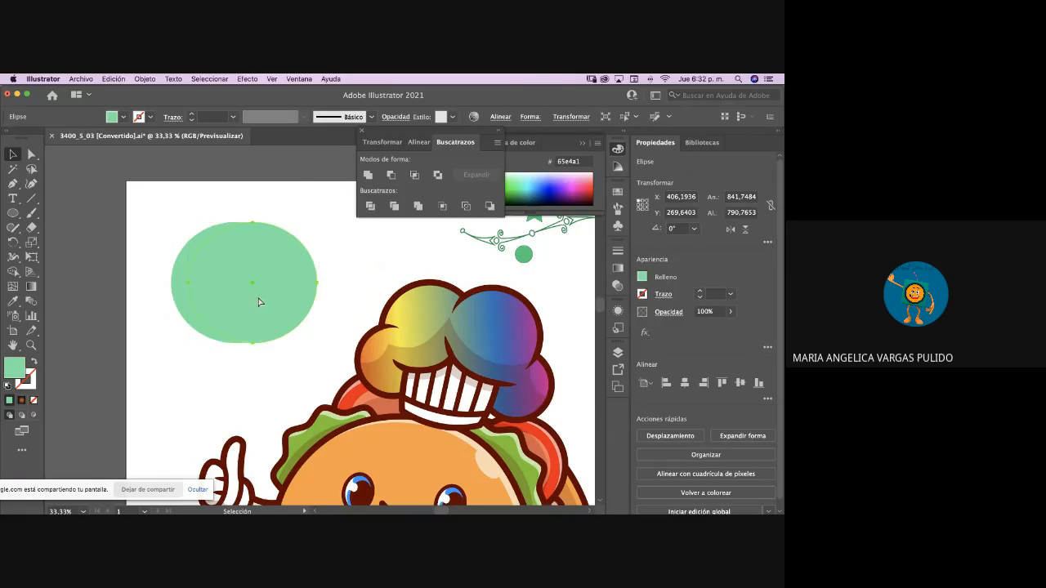
double_click(15, 370)
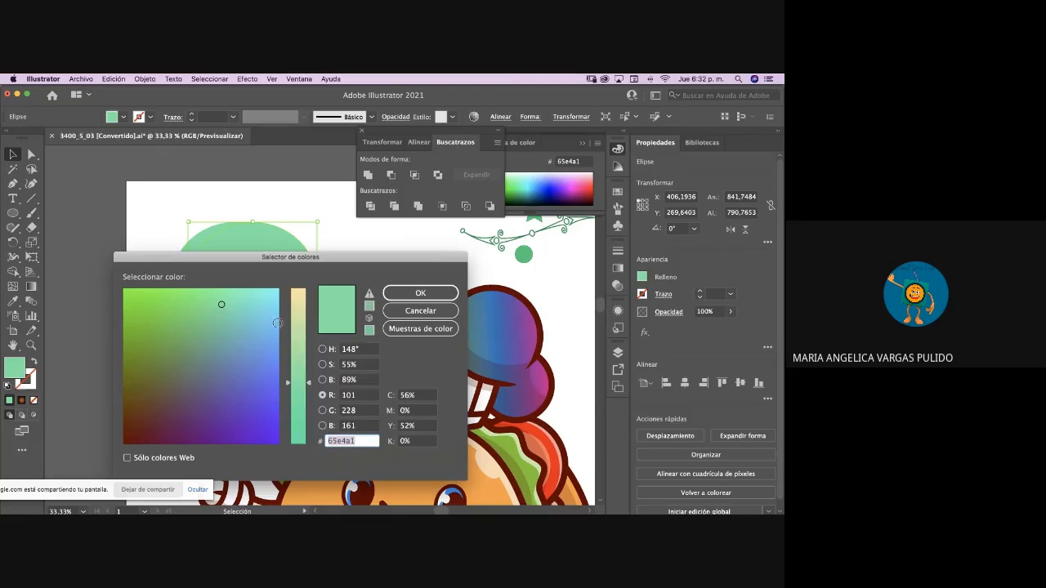
left_click(246, 311)
left_click(420, 294)
left_click_drag(273, 289, 285, 288)
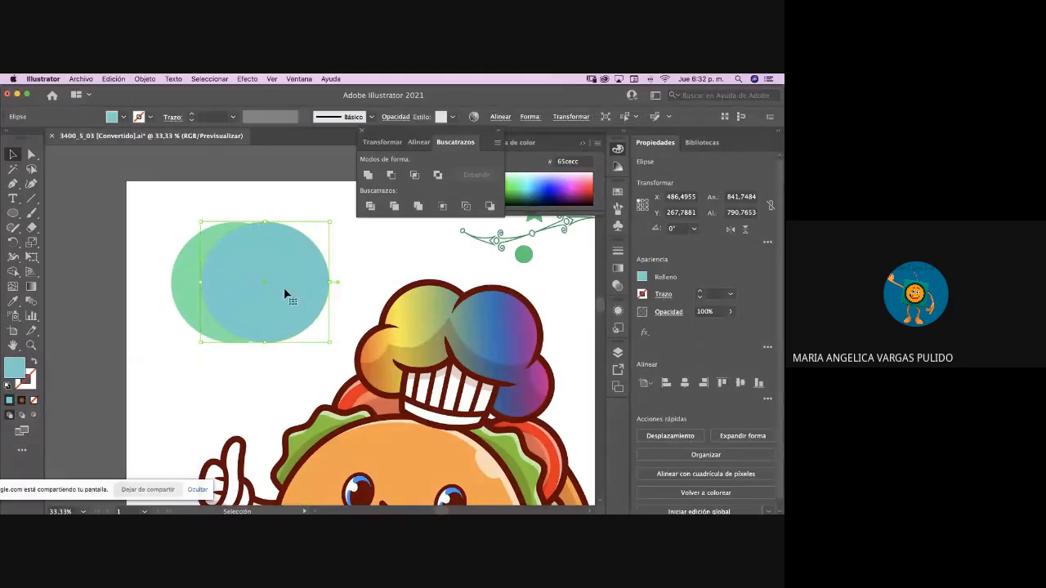
- Try the Divide pathfinder on the green ellipse and move the blue one away to inspect the shapes
left_click(178, 289)
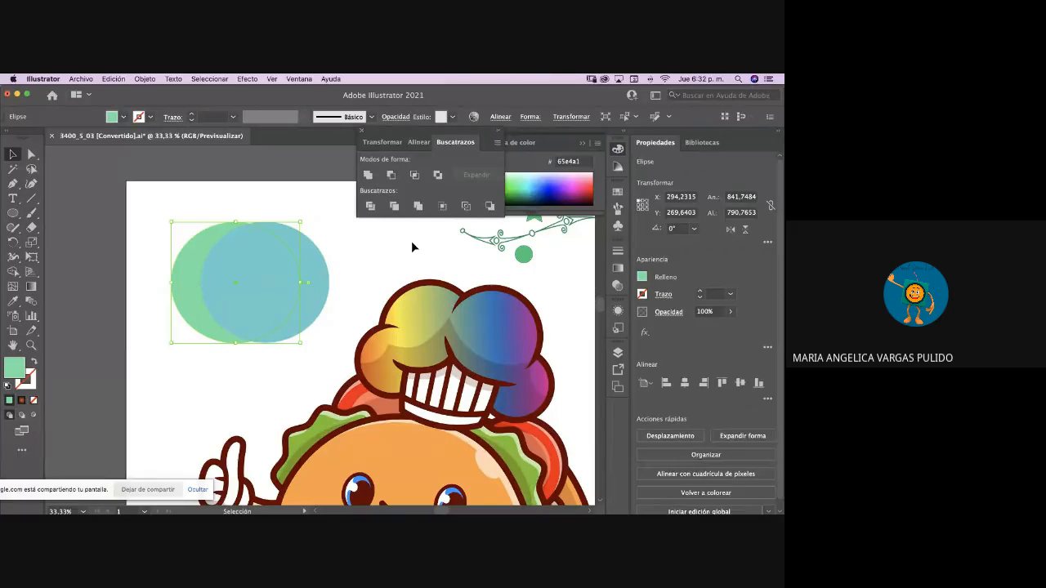
left_click(370, 207)
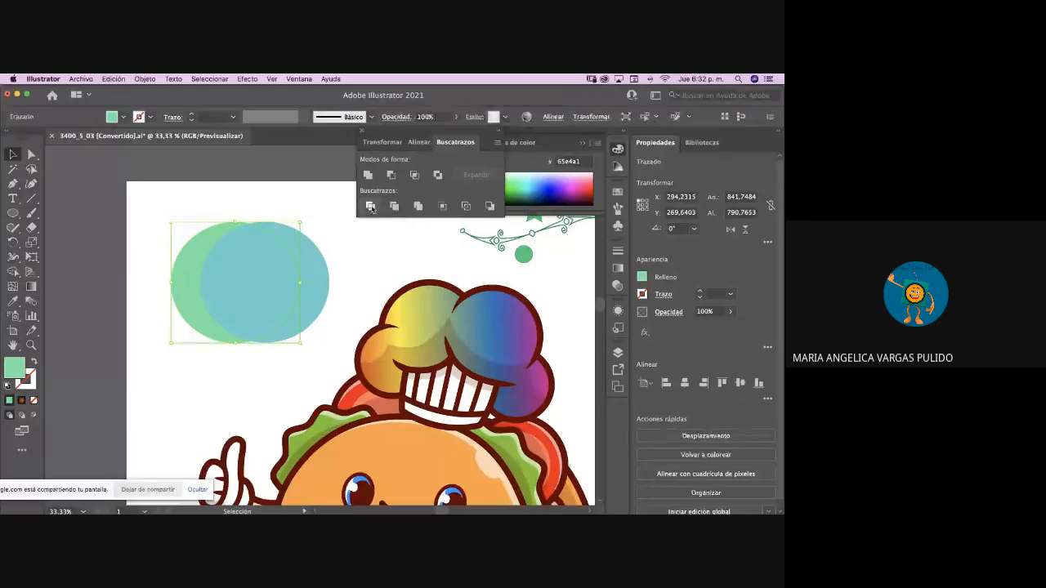
left_click(87, 194)
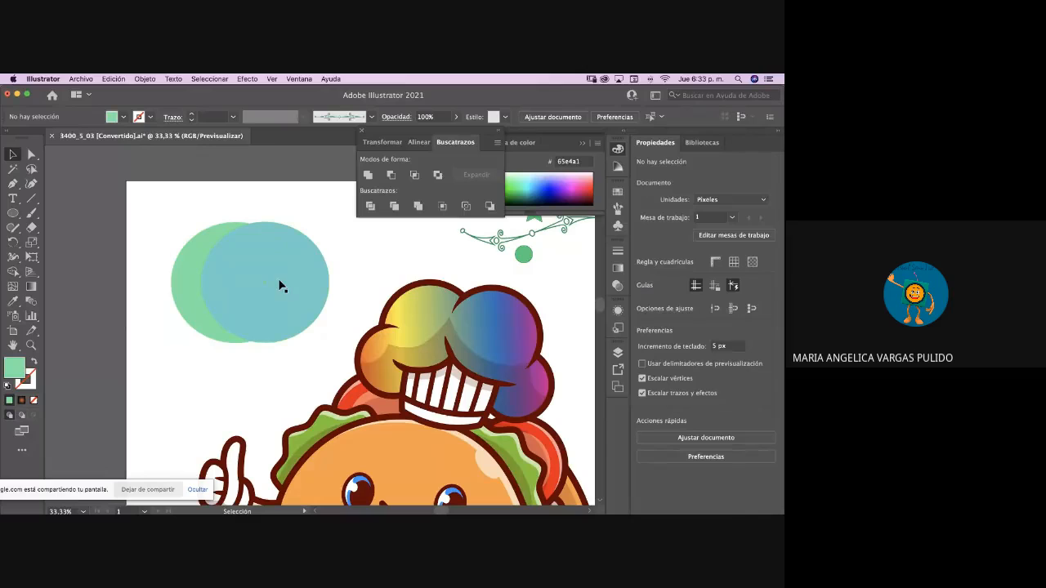
left_click_drag(290, 298, 227, 411)
left_click(245, 299)
double_click(254, 294)
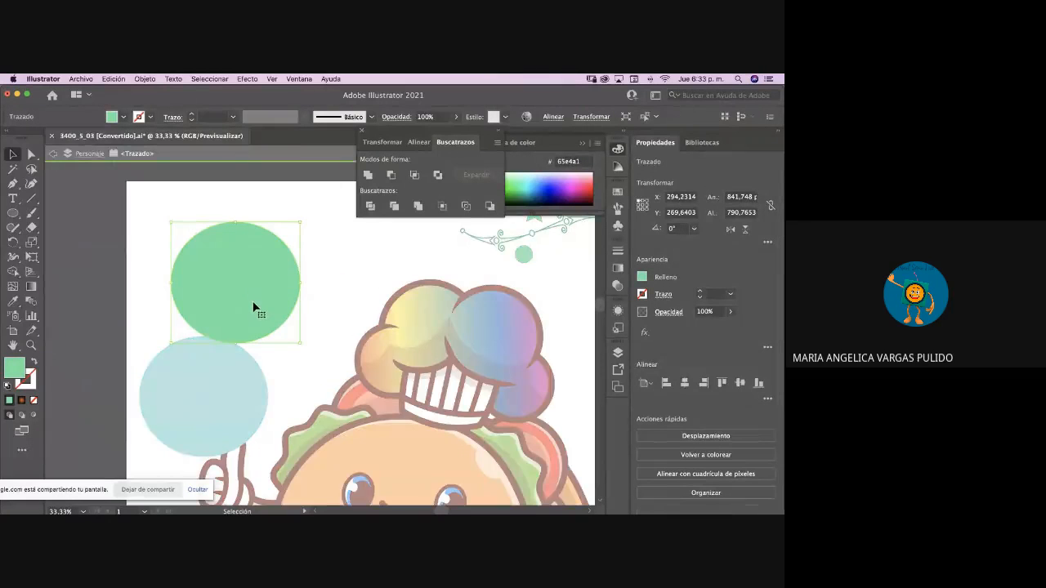
- Overlap the blue ellipse on the right side of the green one again and apply the Divide pathfinder to both
left_click_drag(253, 309, 268, 281)
double_click(156, 314)
left_click_drag(205, 367, 303, 249)
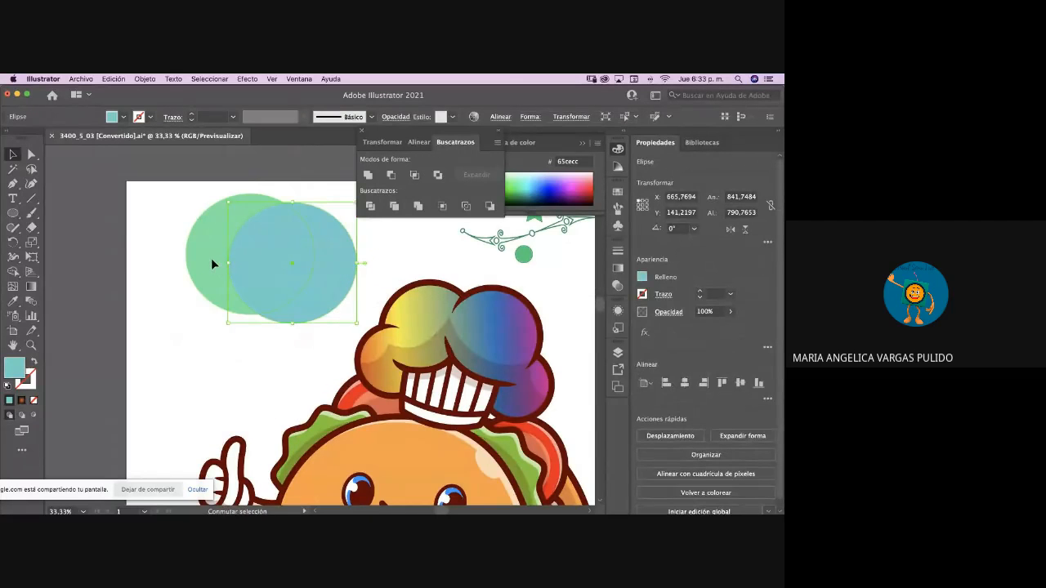
left_click(211, 257, "shift")
left_click(371, 208)
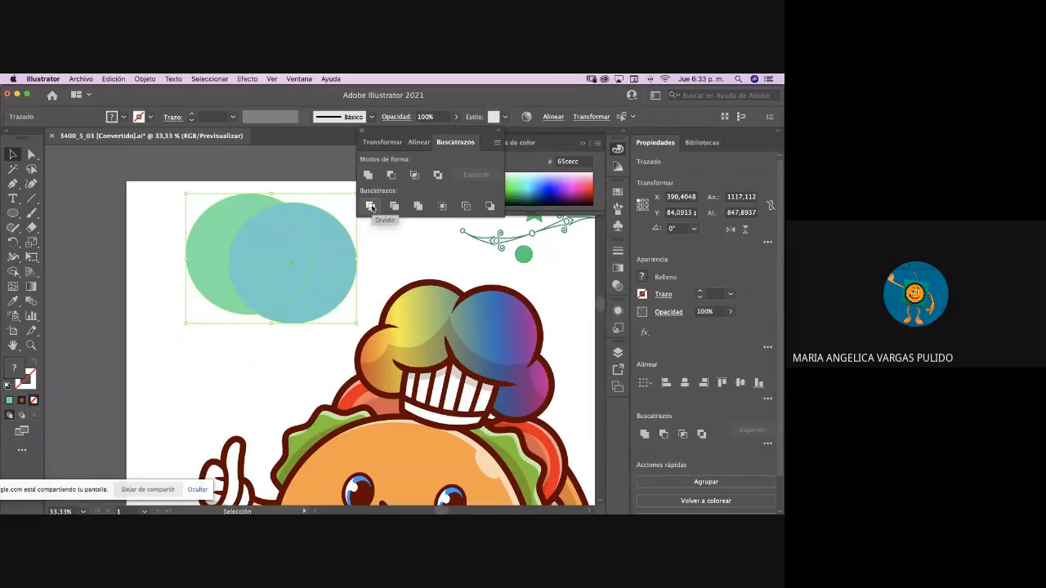
left_click(376, 247)
left_click(288, 260)
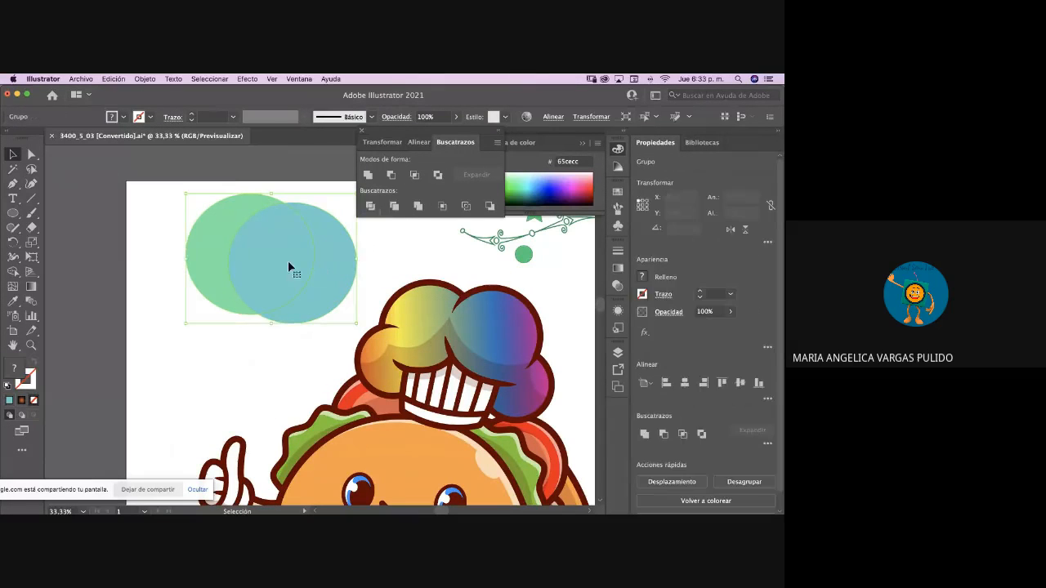
left_click(400, 257)
- Isolate the divided group, pull the green crescent out, remove it from the group and leave isolation
double_click(219, 261)
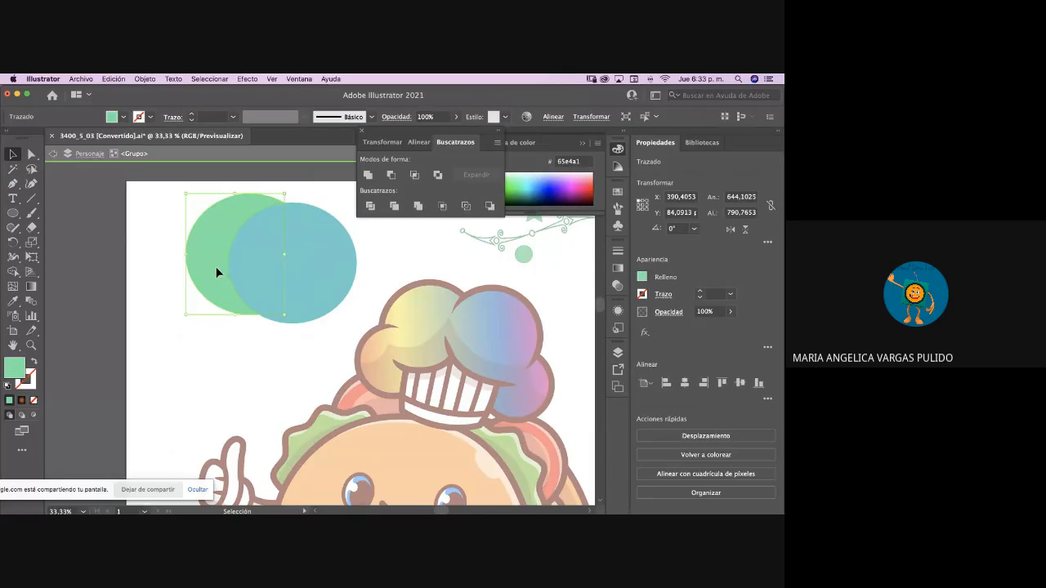
left_click_drag(217, 266, 174, 302)
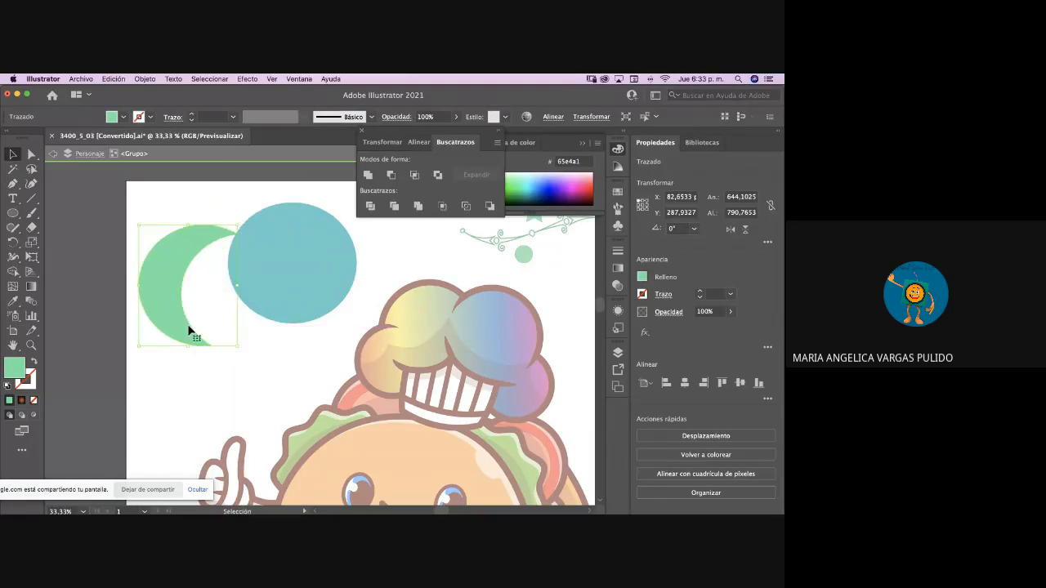
key("Delete")
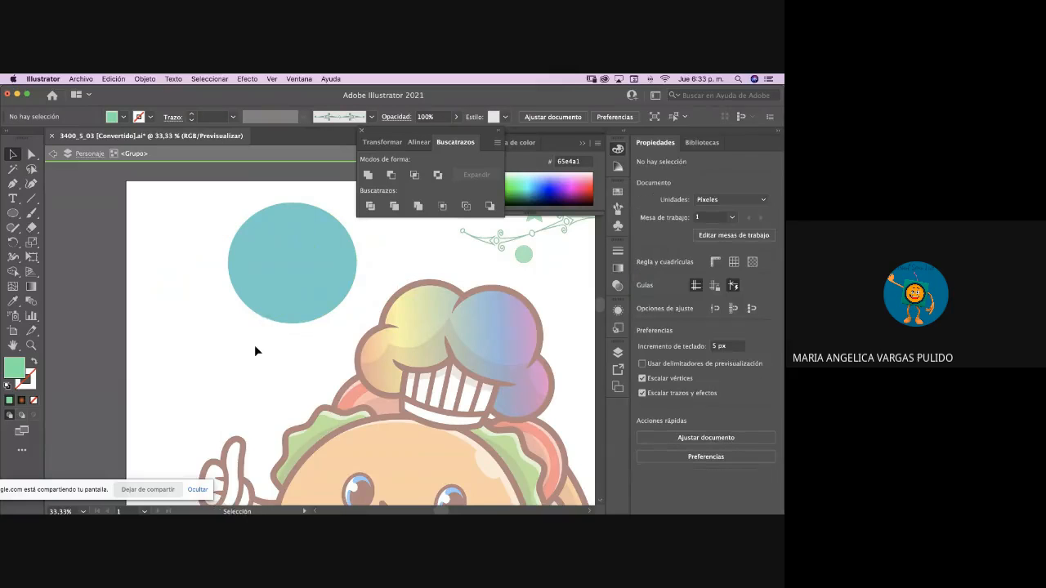
double_click(255, 347)
- Move the remaining blue circle group down and to the left in the blank area
left_click(288, 292)
left_click_drag(255, 259, 194, 281)
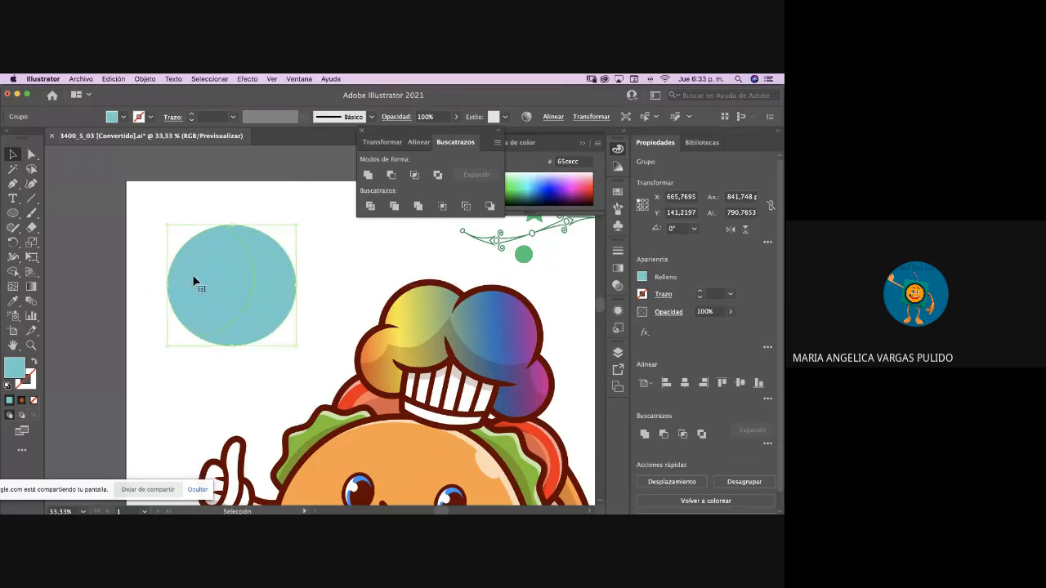
left_click(316, 312)
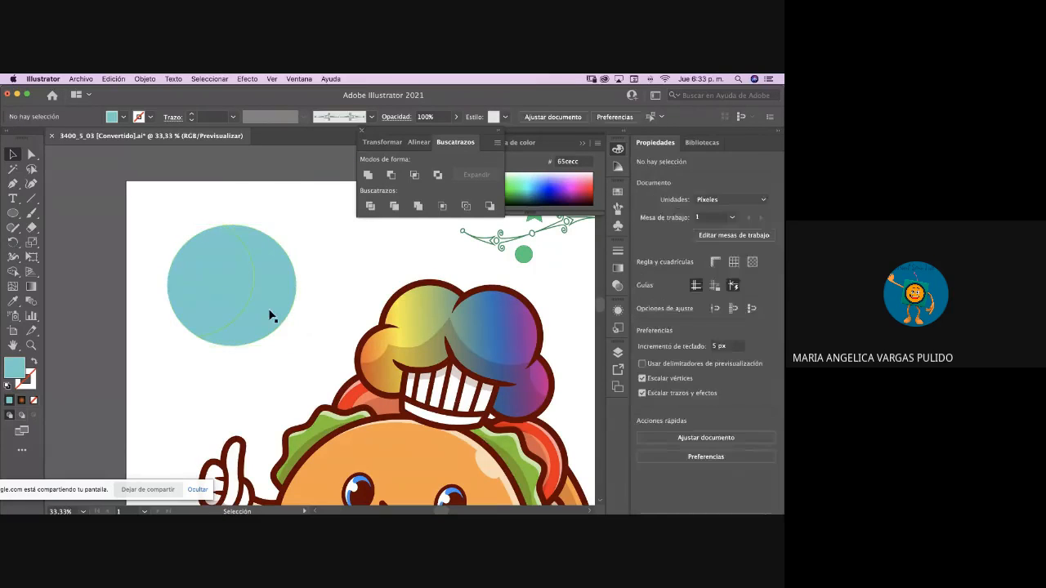
left_click(274, 313)
- Restore the green crescent in front of the blue circle and align it with the circle's left edge
key("super+z")
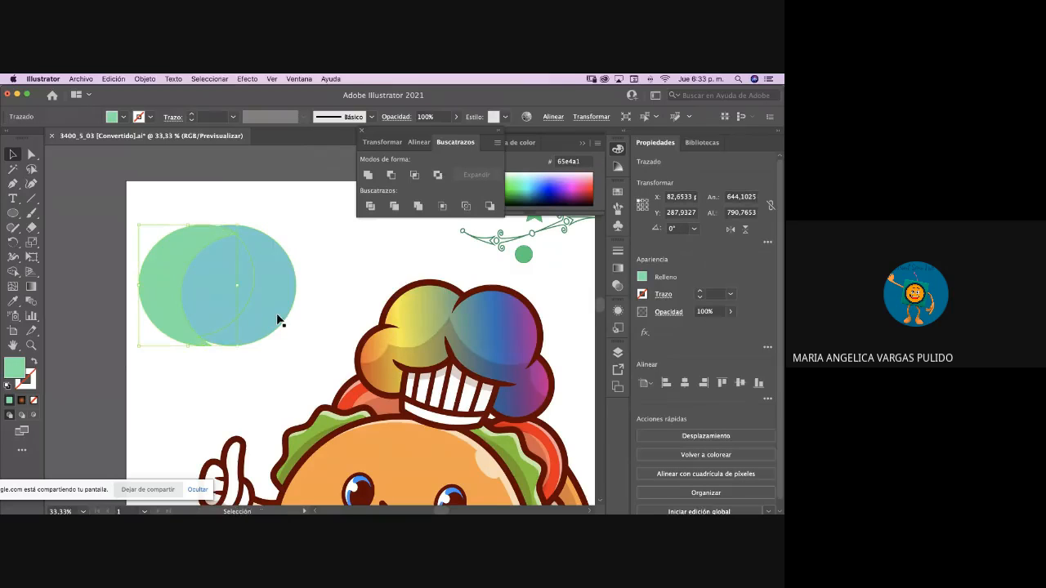
left_click_drag(142, 306, 191, 305)
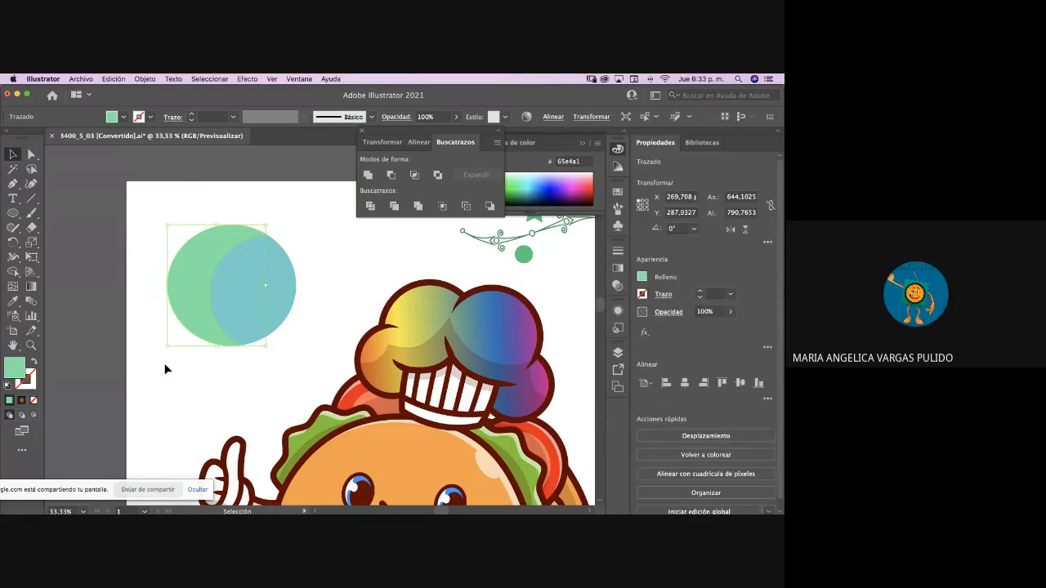
left_click(164, 367)
- Show the transparency settings and set the green crescent's opacity to 33%
left_click(216, 329)
left_click(300, 79)
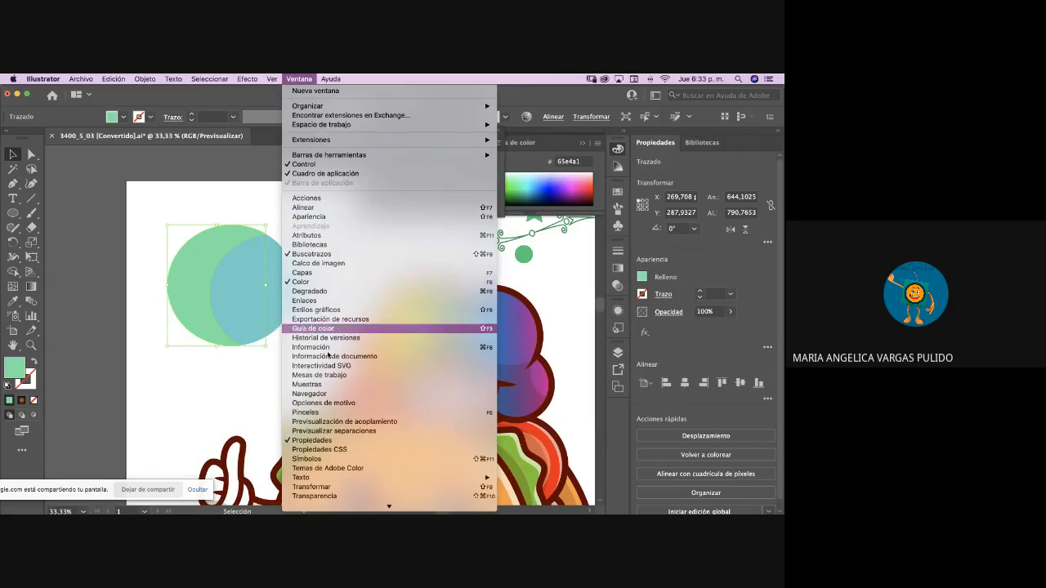
left_click(332, 478)
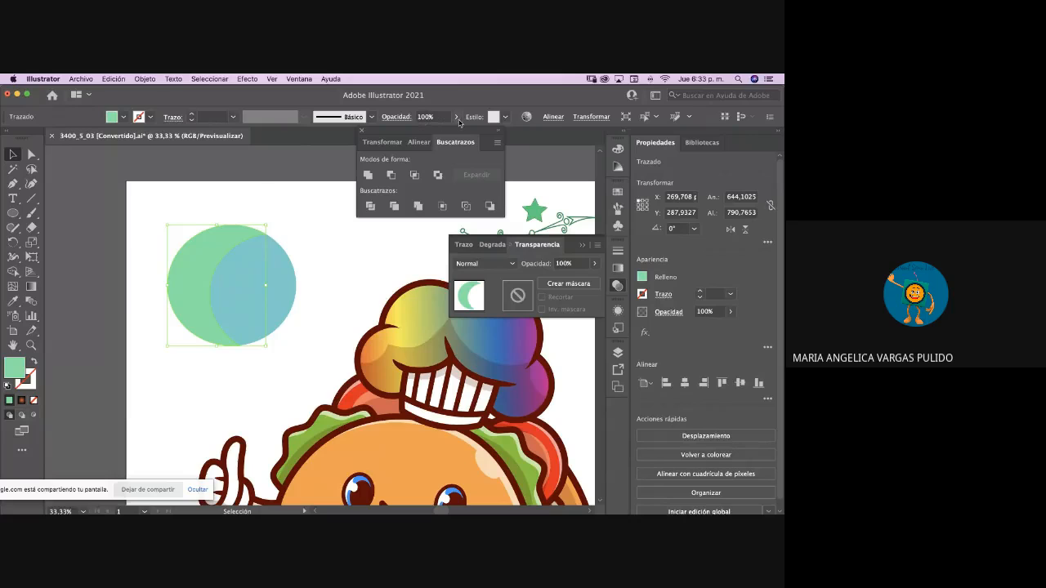
left_click(595, 264)
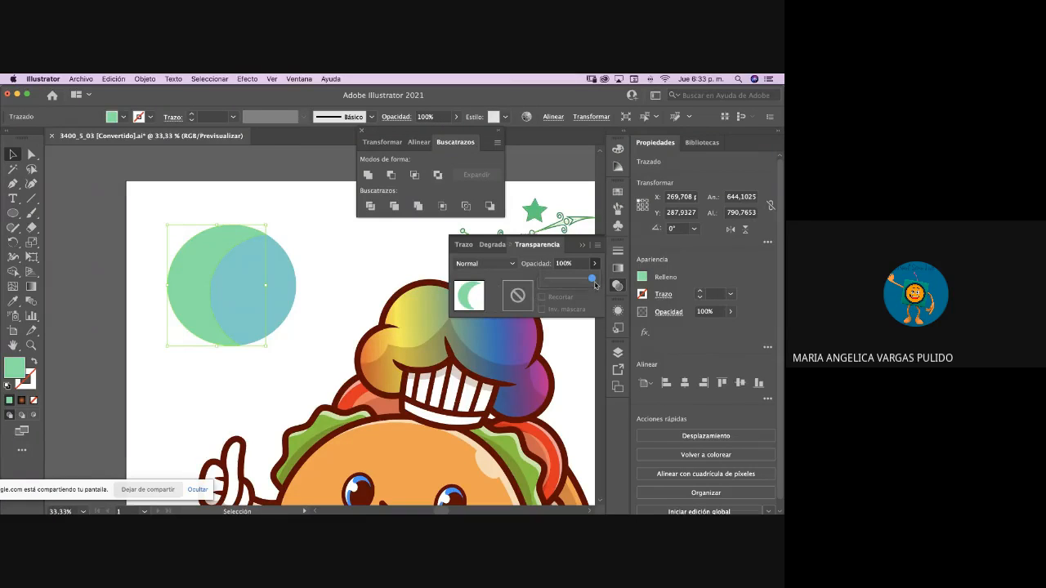
left_click_drag(593, 281, 562, 280)
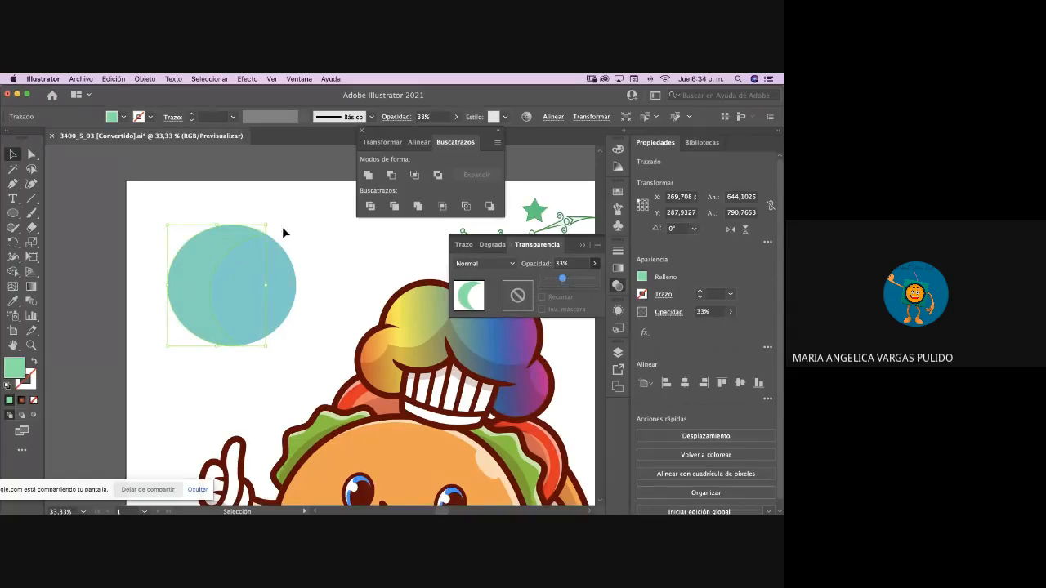
left_click(104, 218)
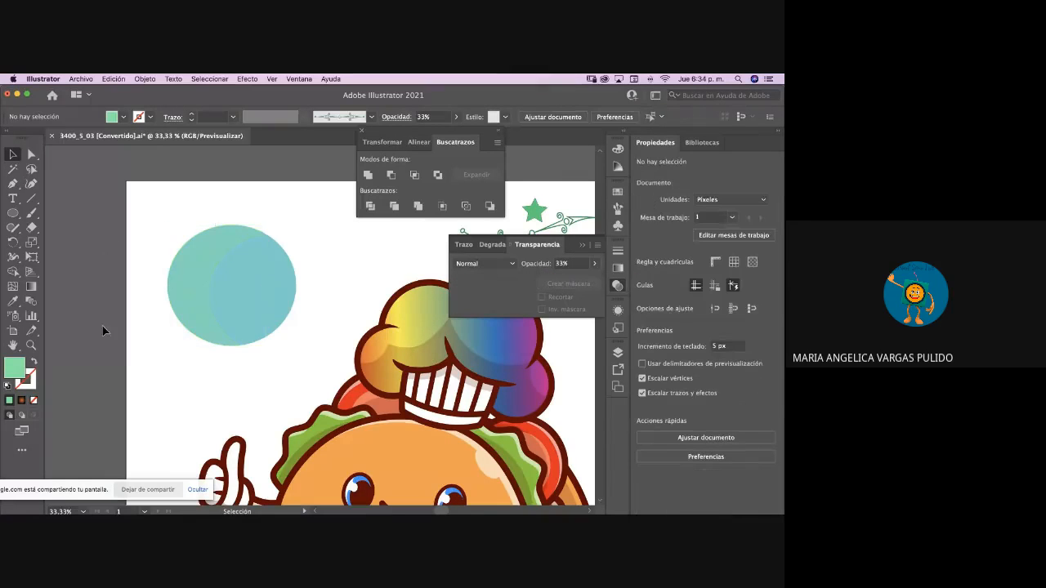
- Apply the underlying circle's appearance to the crescent with the Eyedropper and set the crescent's fill to 65bace
left_click(195, 282)
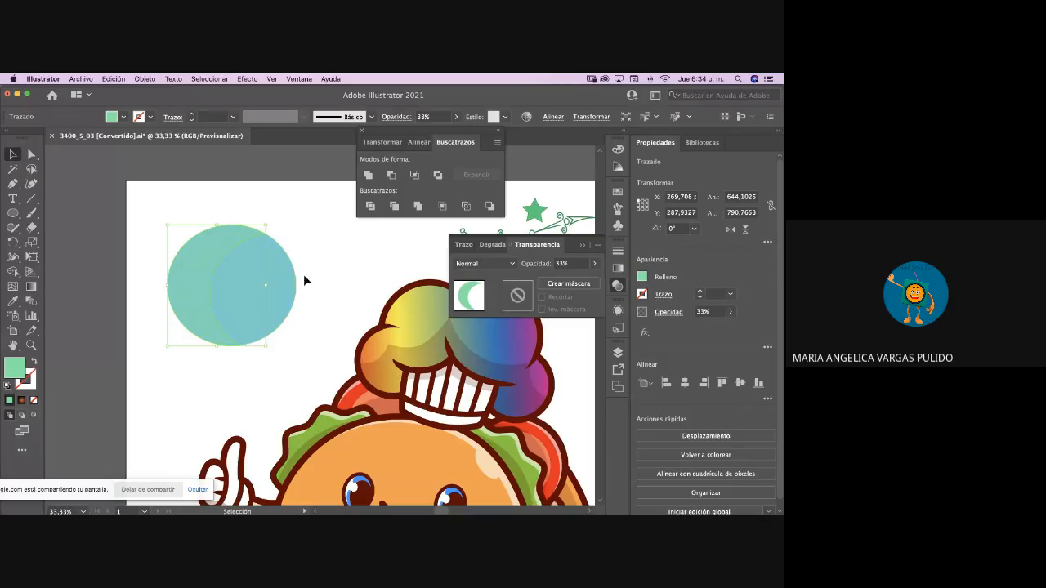
left_click(13, 300)
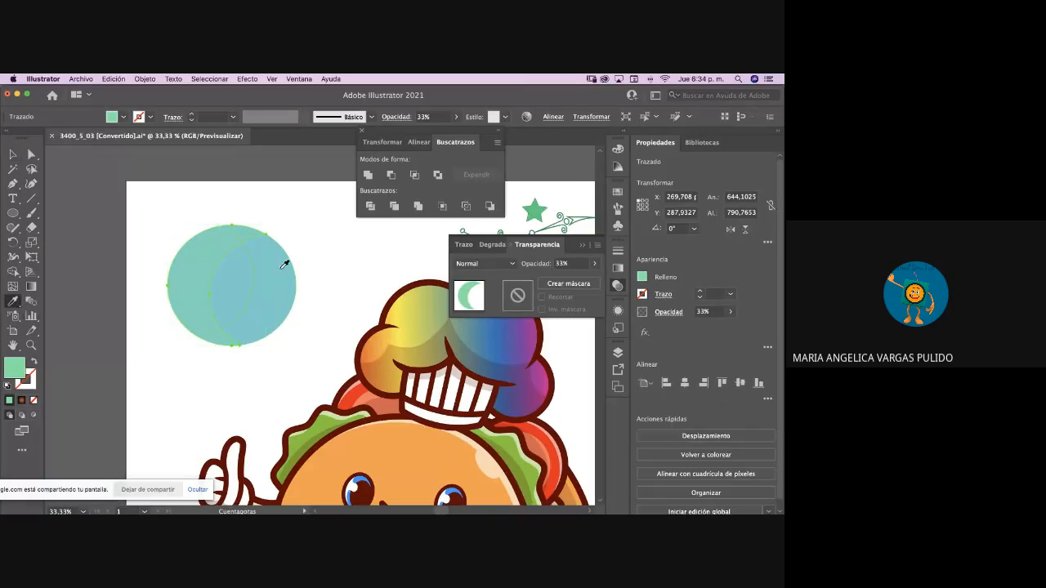
left_click(282, 264)
double_click(20, 370)
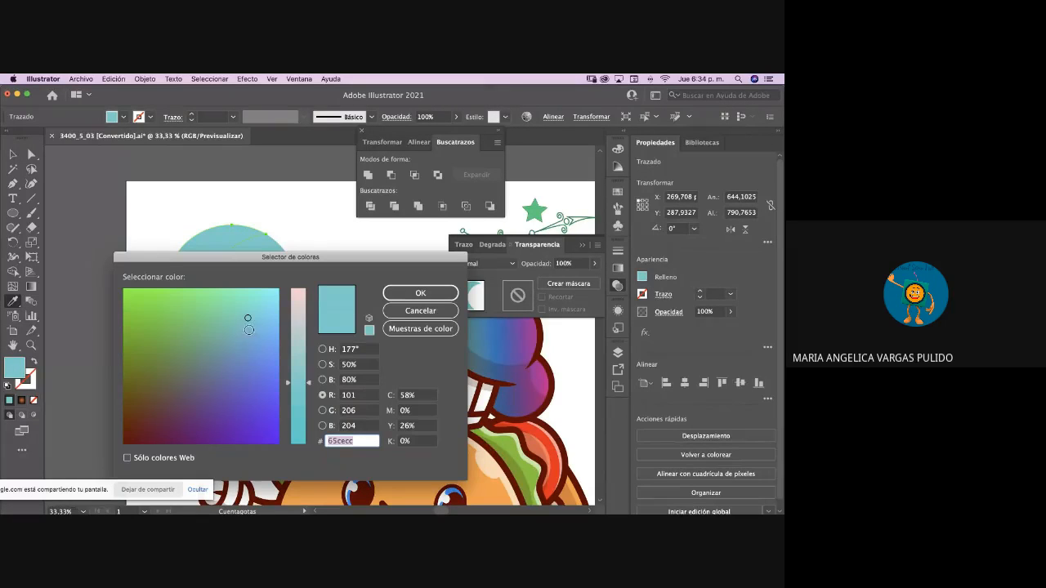
left_click(249, 331)
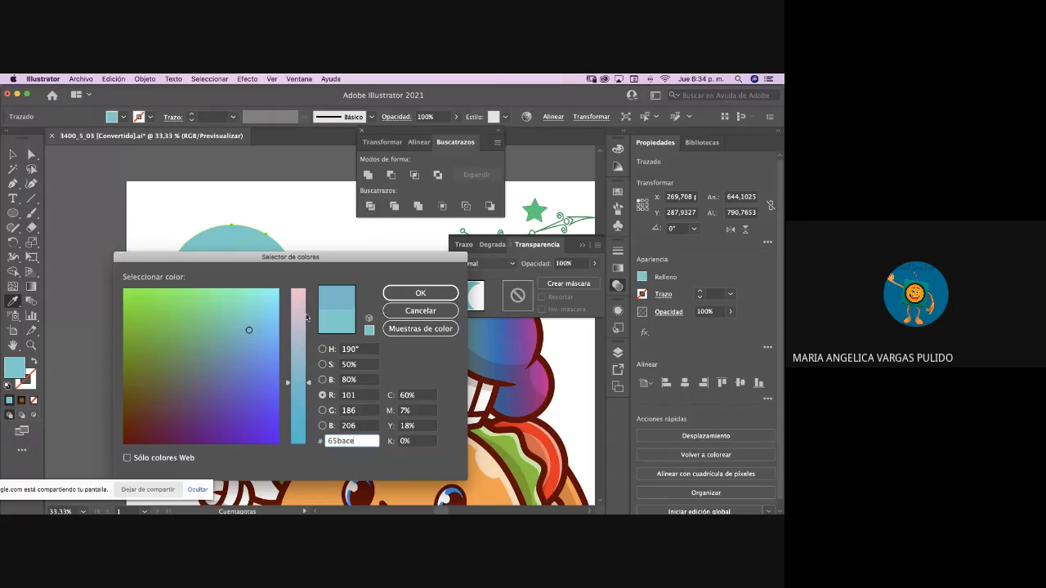
left_click(422, 292)
key("v")
left_click(62, 173)
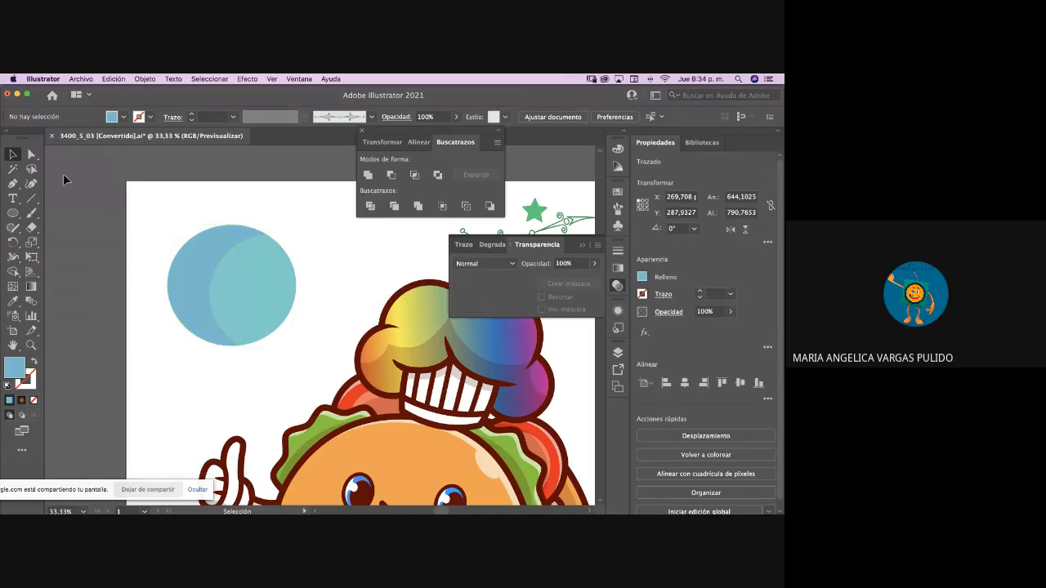
- Set the blue crescent's opacity to 16%
left_click(208, 260)
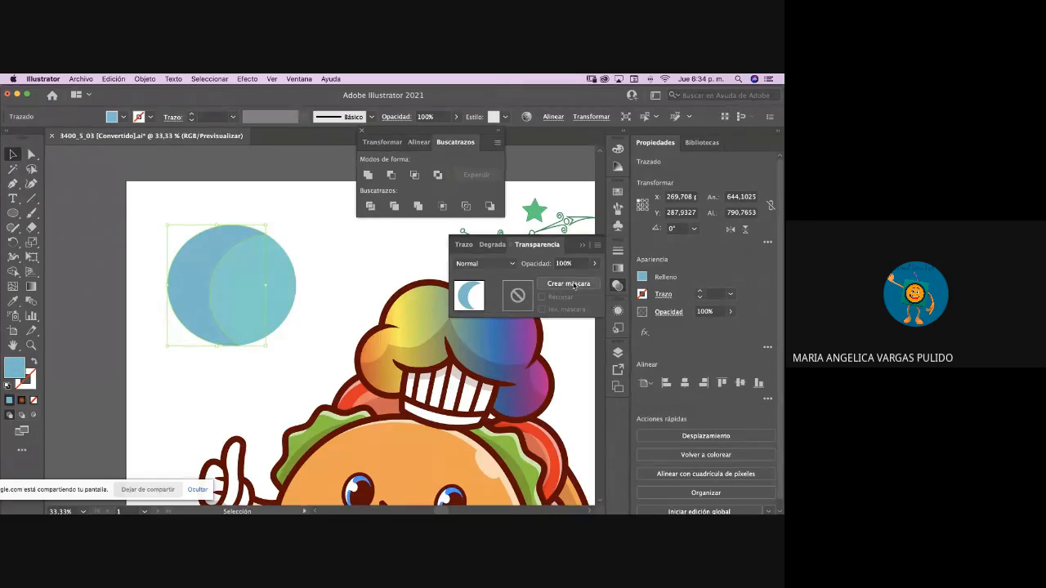
left_click(594, 263)
left_click_drag(594, 279, 557, 284)
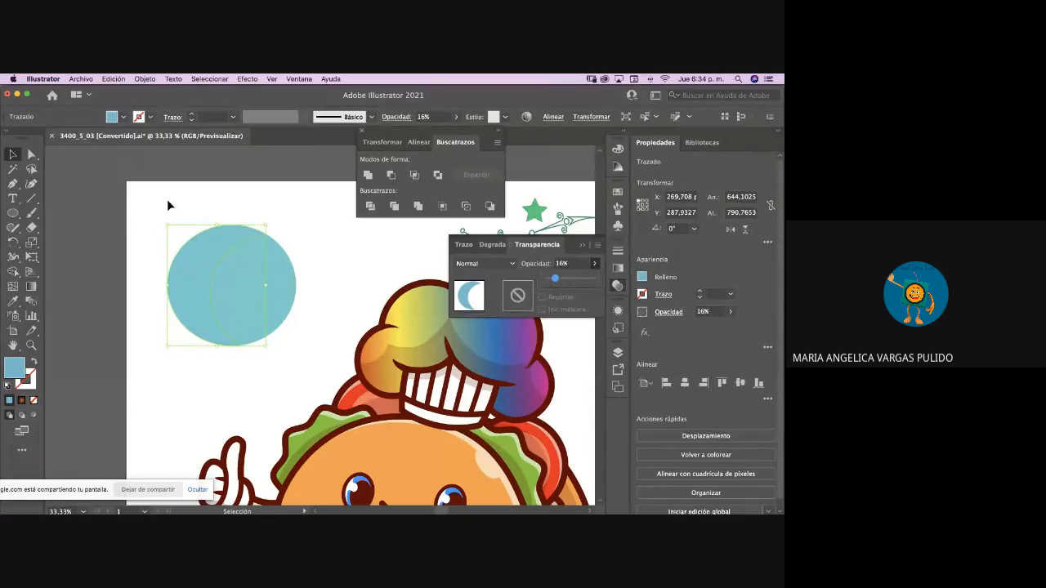
left_click(97, 199)
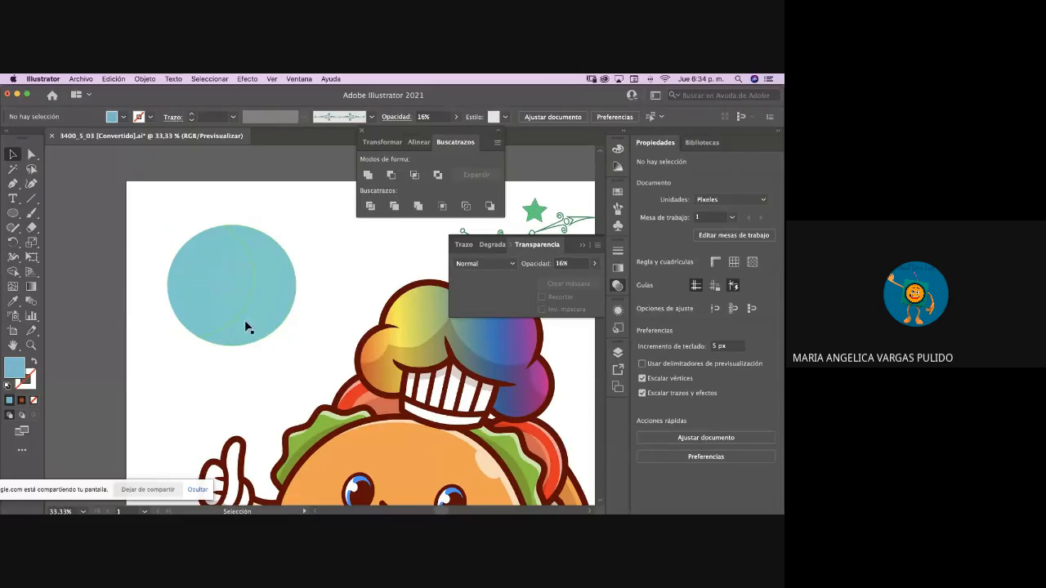
- Set the blue crescent's opacity to 47% and inspect the shading against the circle
left_click(197, 288)
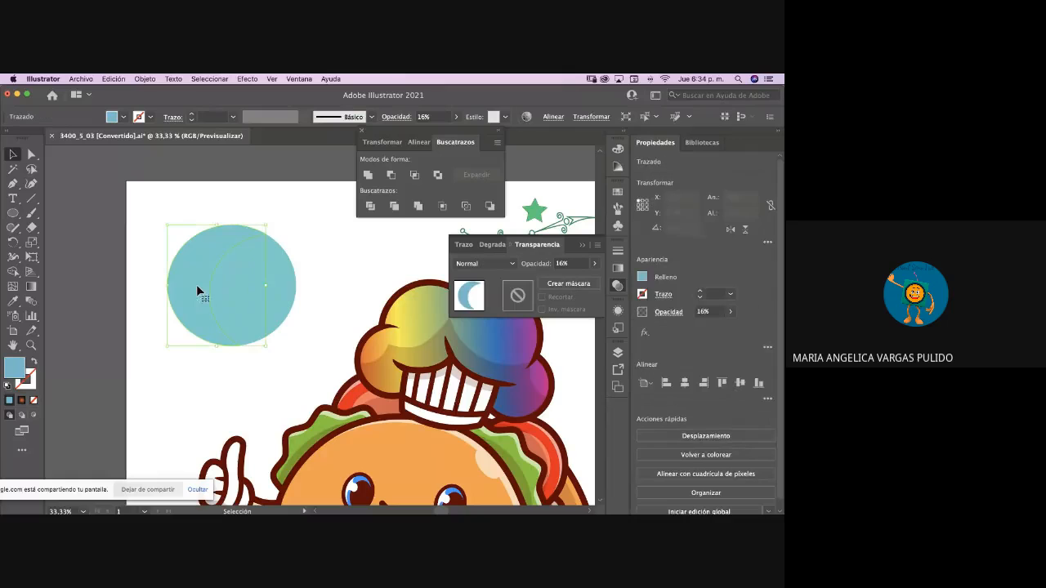
left_click(596, 267)
left_click_drag(551, 281, 569, 280)
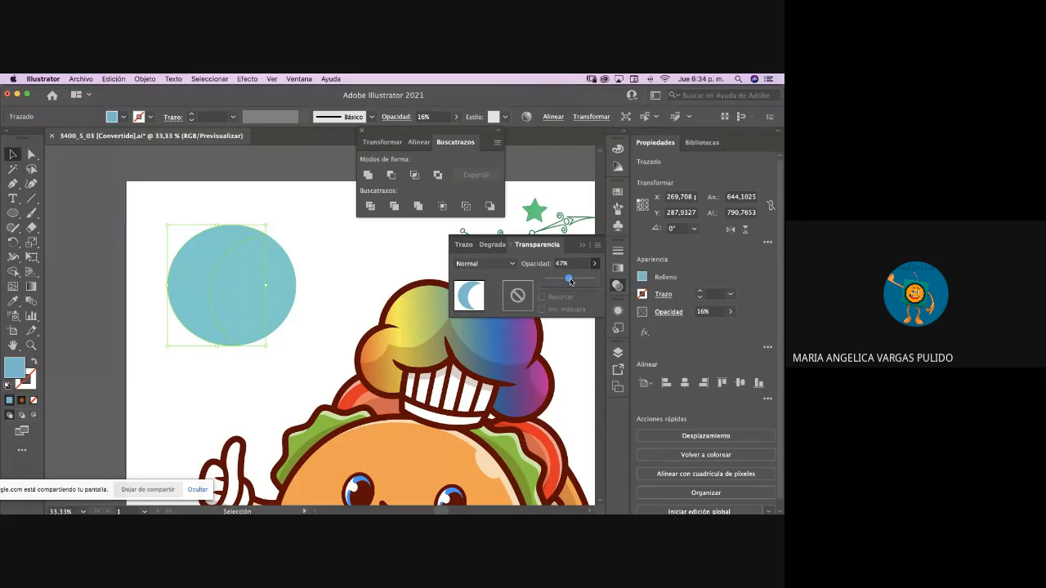
left_click(129, 298)
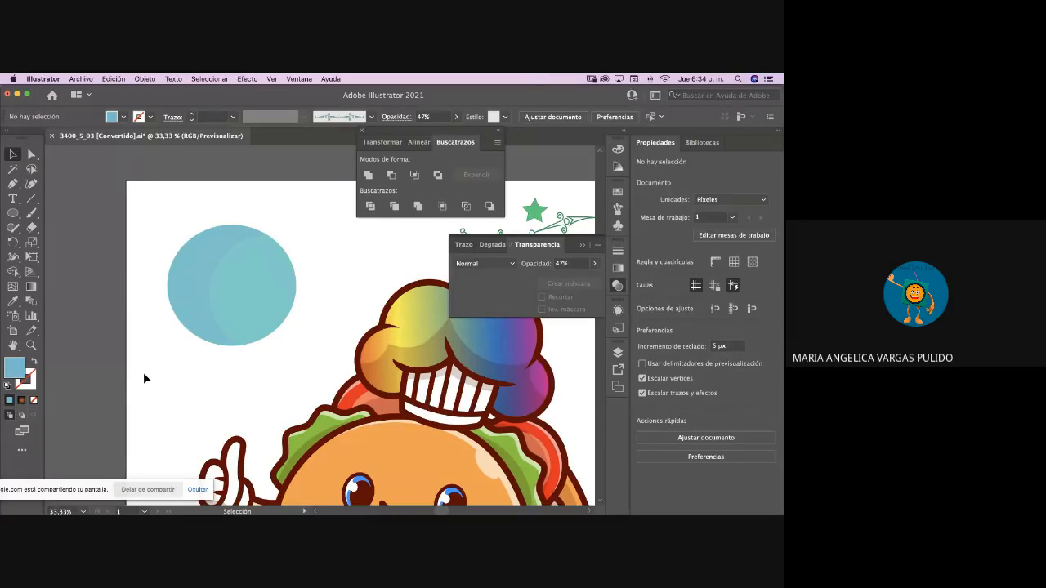
key("super+equal")
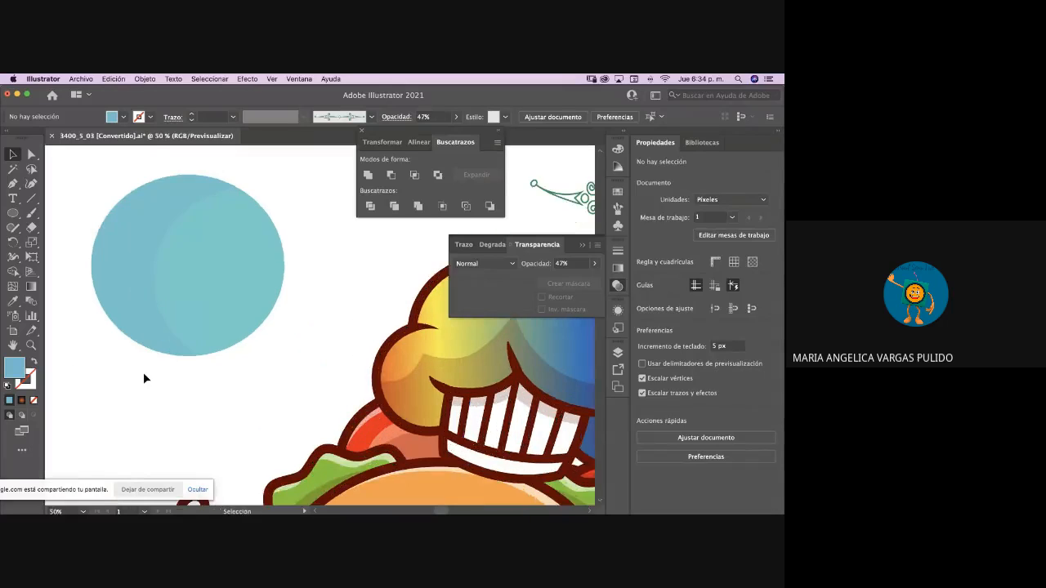
scroll(144, 378, "right", 5)
scroll(143, 378, "down", 4)
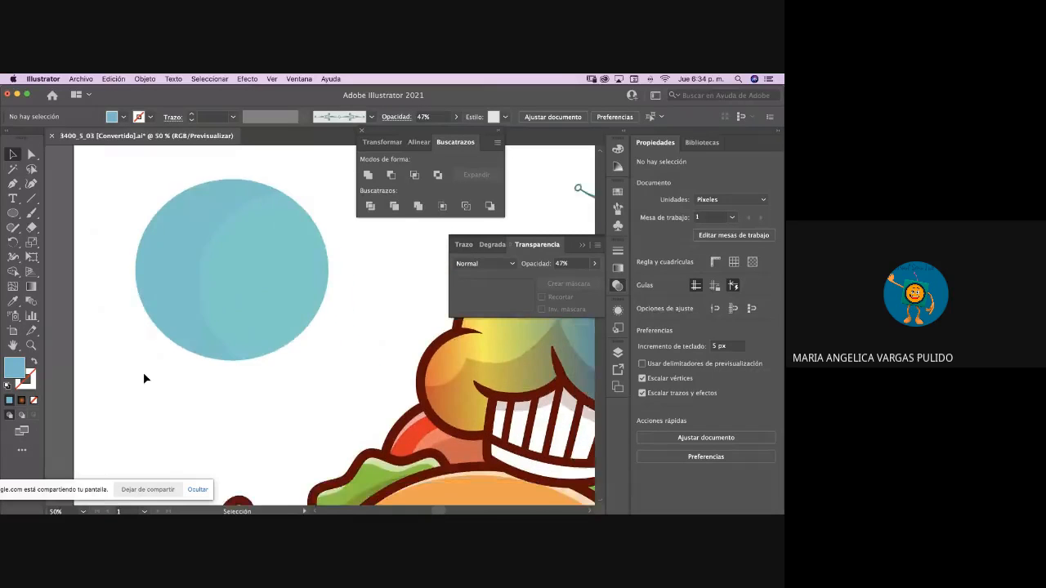
key("super+minus")
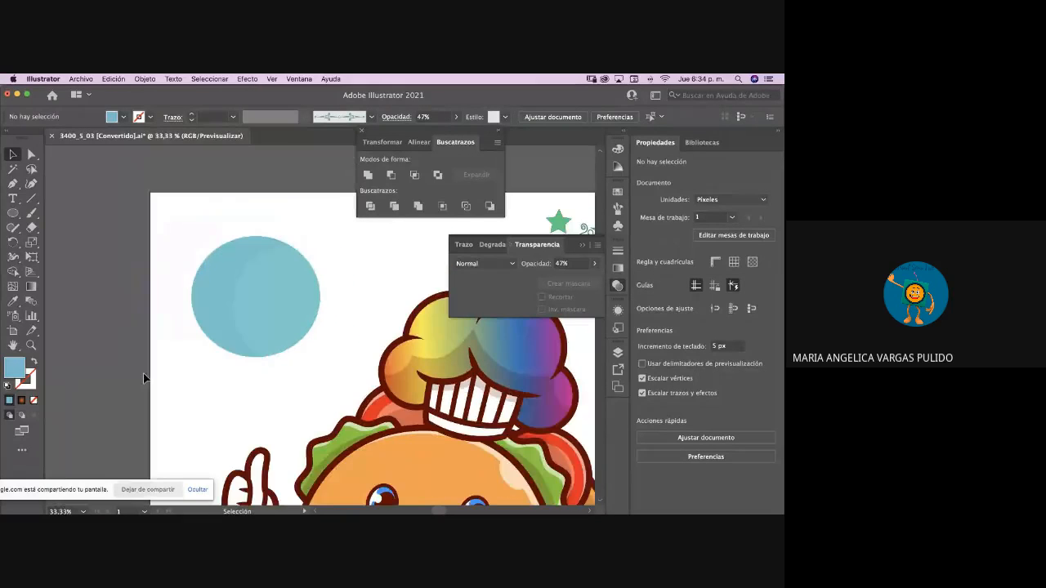
- Delete the crescent and the circle beneath it from the upper area beside the burger artwork
left_click(228, 281)
key("Delete")
left_click(228, 296)
key("Delete")
- Draw a circle about 994 px in diameter above the burger's raised thumb and fill it with 6599e3
key("l")
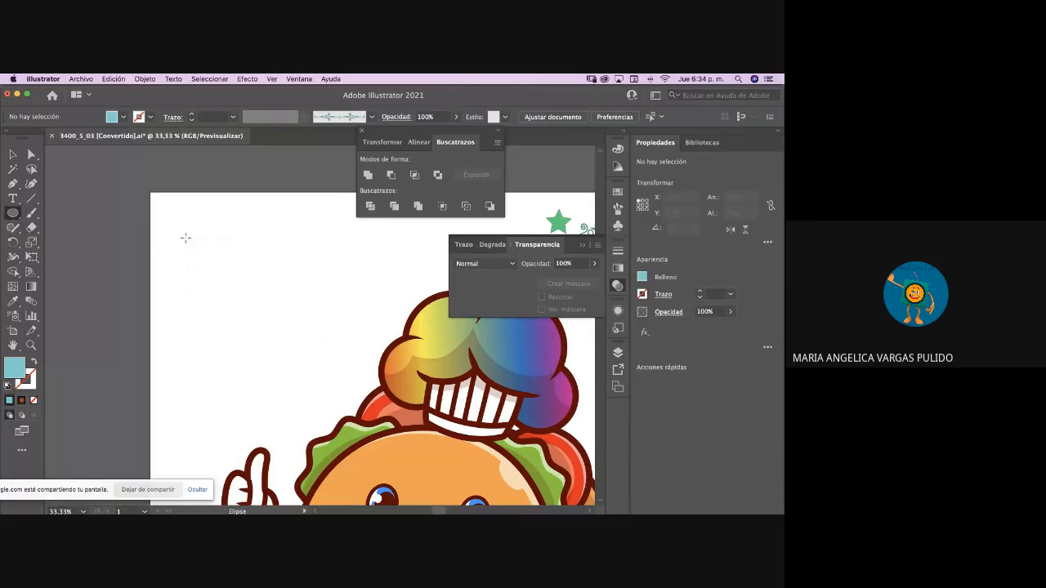
left_click_drag(185, 238, 337, 387)
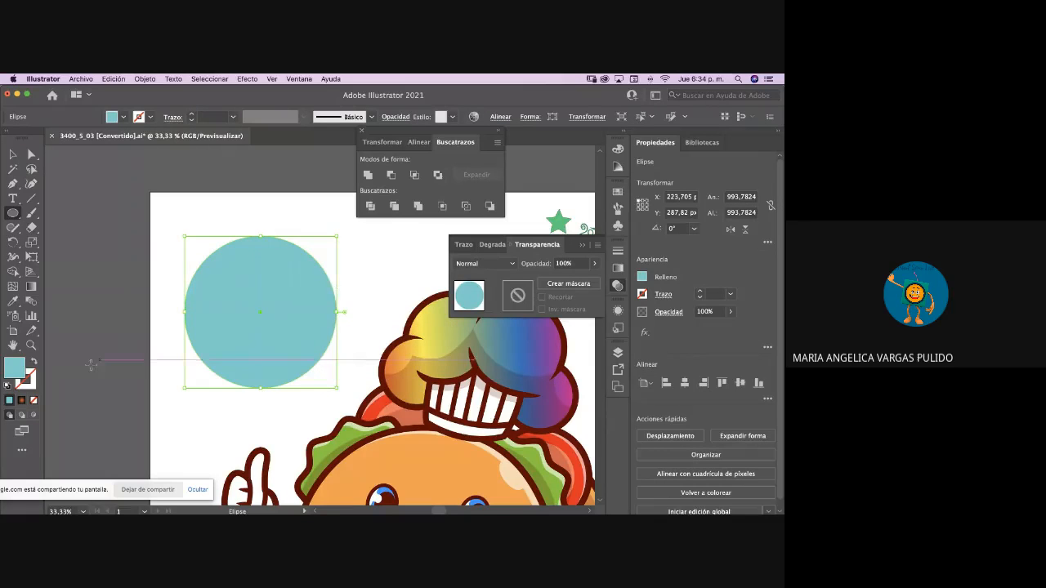
double_click(16, 369)
left_click(262, 349)
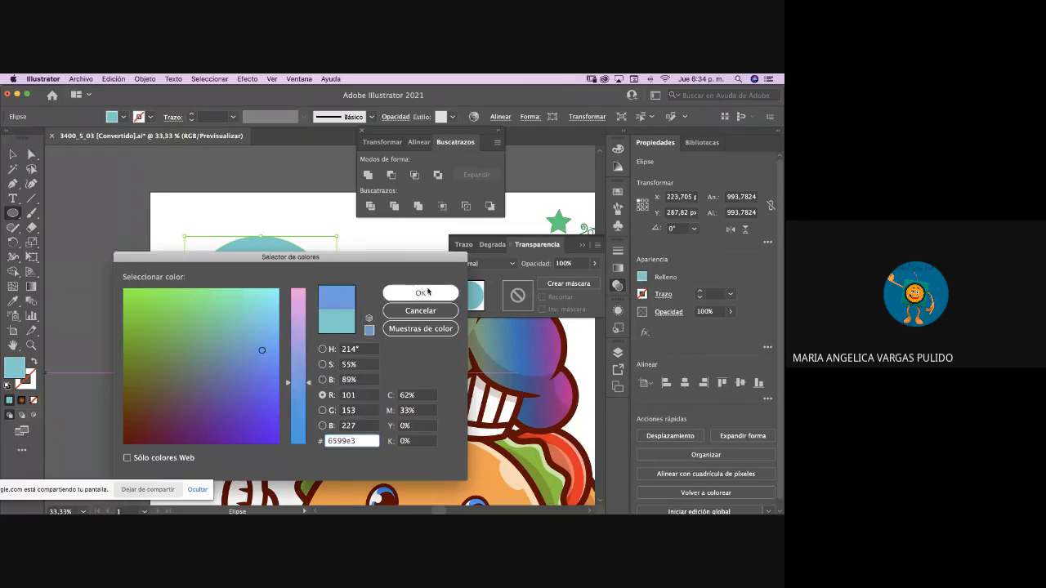
left_click(419, 293)
left_click(12, 153)
left_click(112, 201)
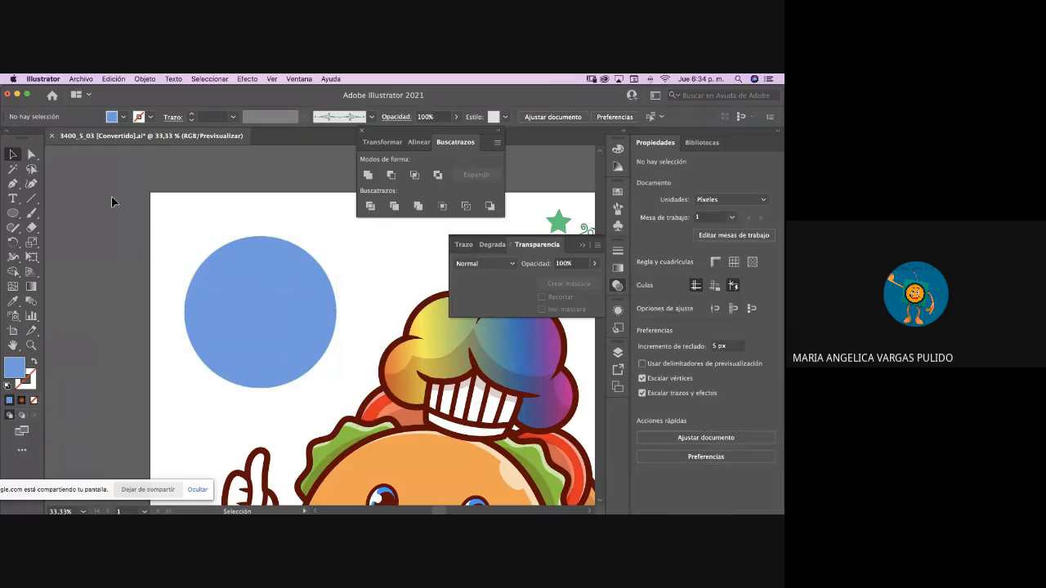
left_click(255, 301)
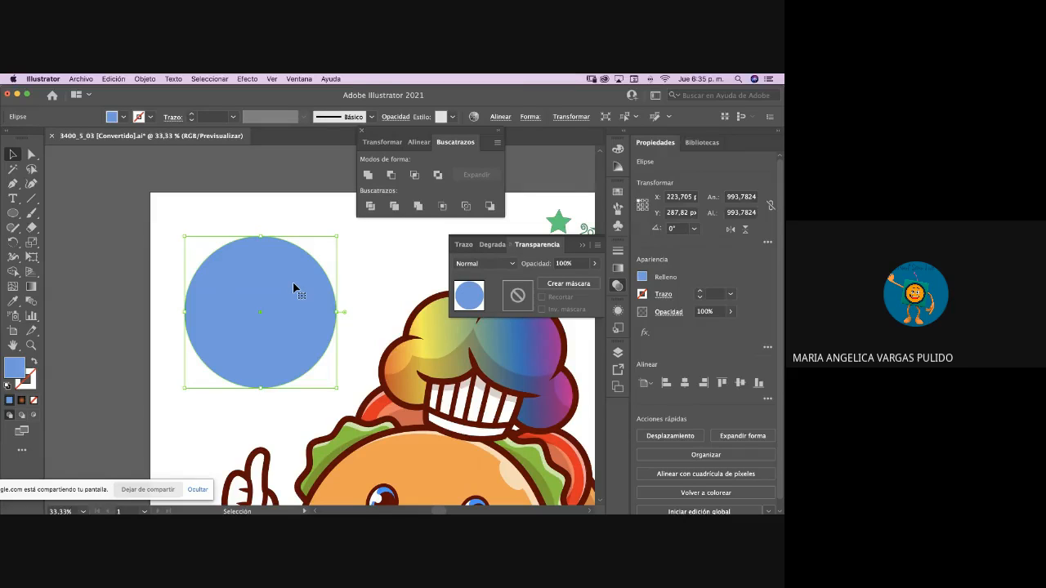
left_click(161, 268)
left_click(249, 292)
key("a")
key("v")
left_click(165, 283)
left_click_drag(247, 313, 329, 326)
left_click(369, 261)
left_click(308, 302)
left_click(305, 301)
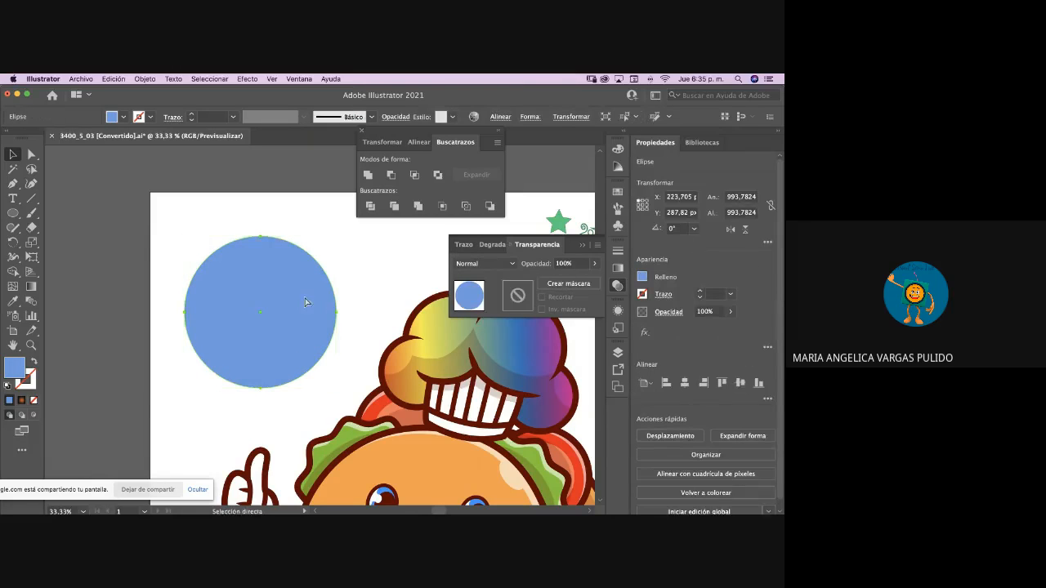
left_click(362, 276)
- Copy the blue circle and paste the duplicate in place, directly in front of the original
left_click(318, 299)
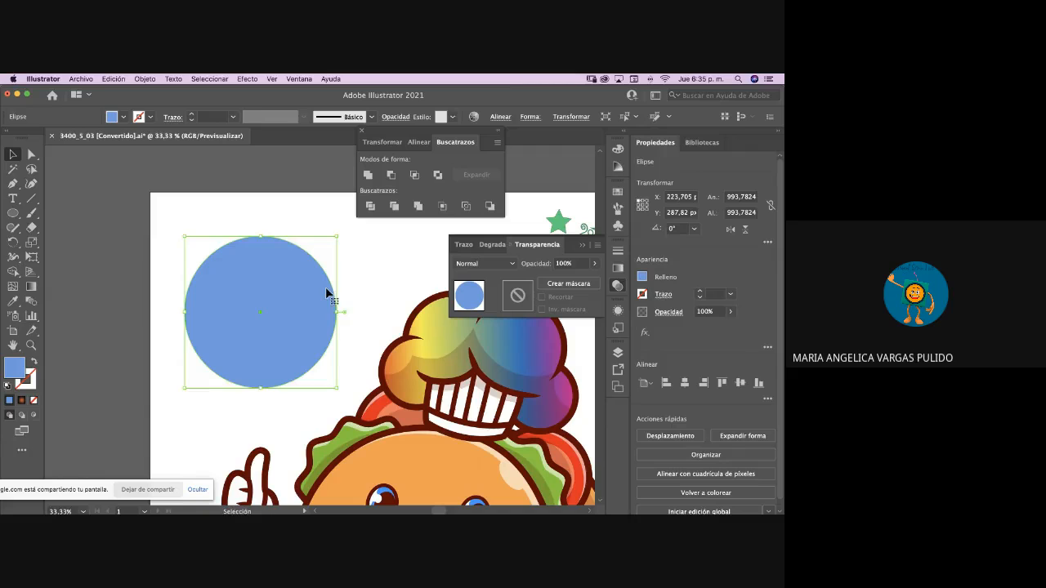
key("super")
left_click(261, 214)
left_click(281, 296)
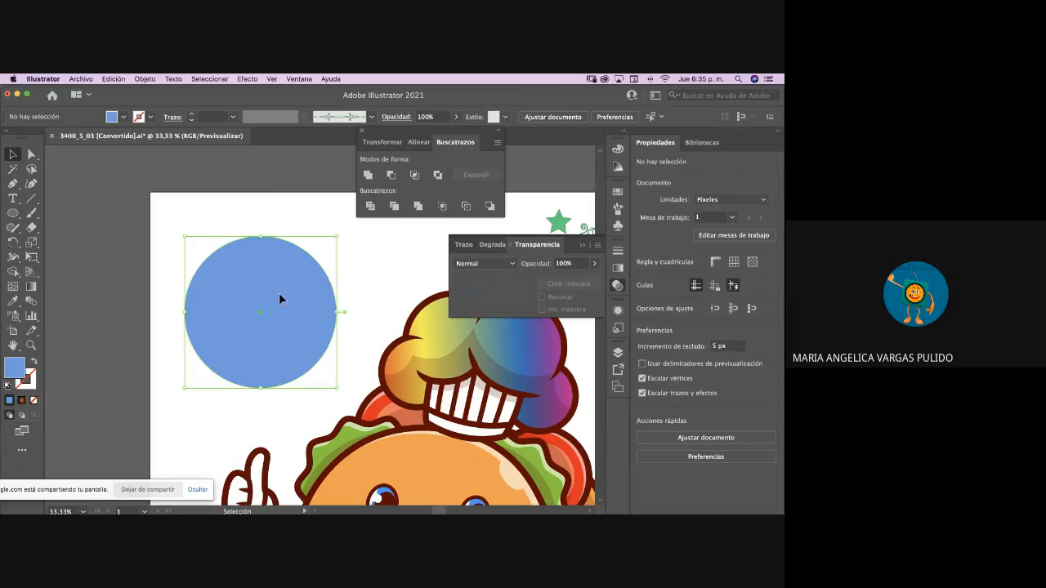
- Move the front circle aside to check the copy beneath it, and undo the move
left_click_drag(298, 304, 343, 223)
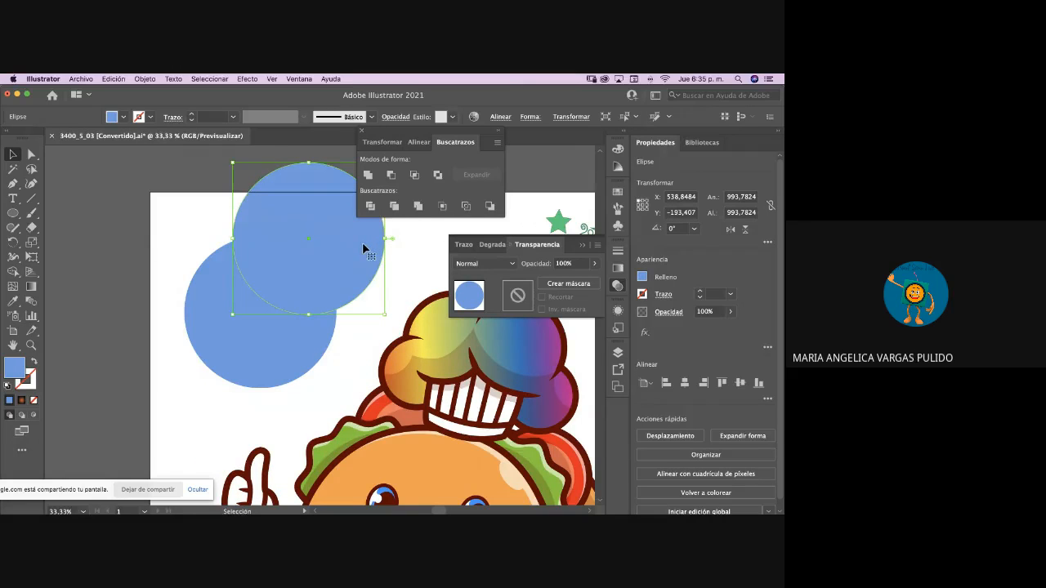
key("super+z")
left_click(359, 246)
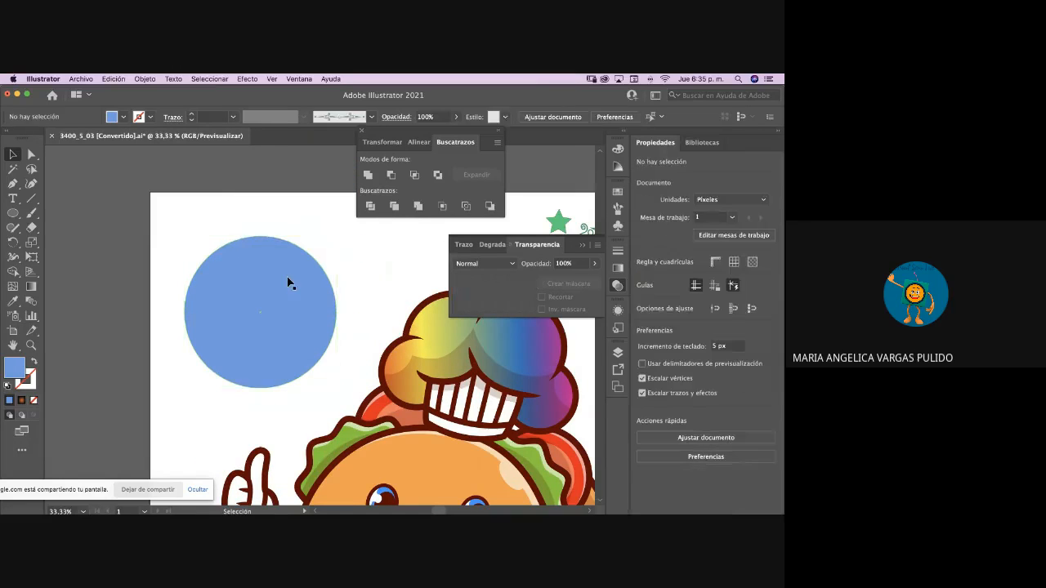
- Fill the front circle with light pink, leaving it aligned over the blue circle
left_click(295, 285)
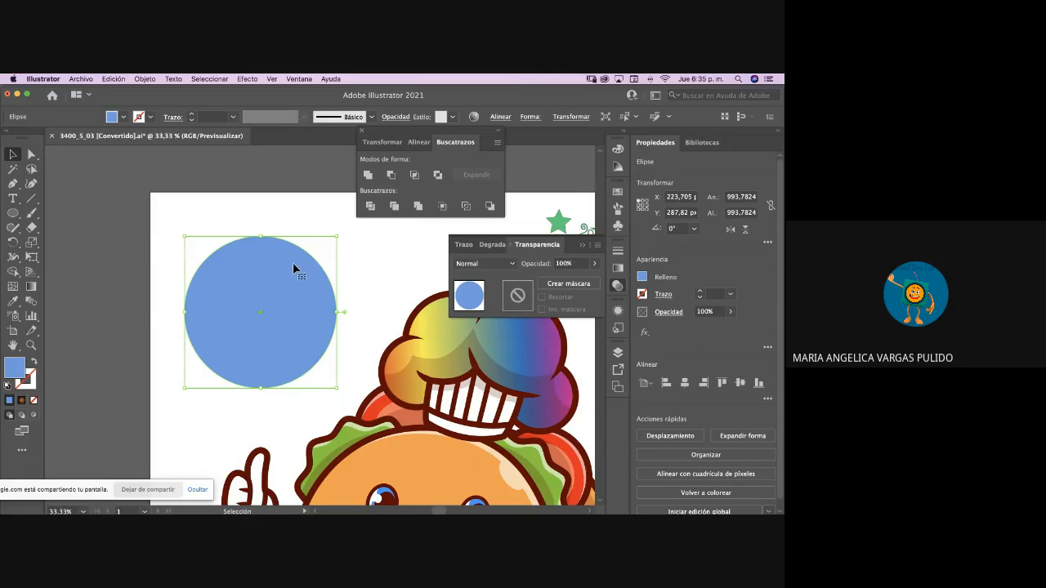
double_click(14, 373)
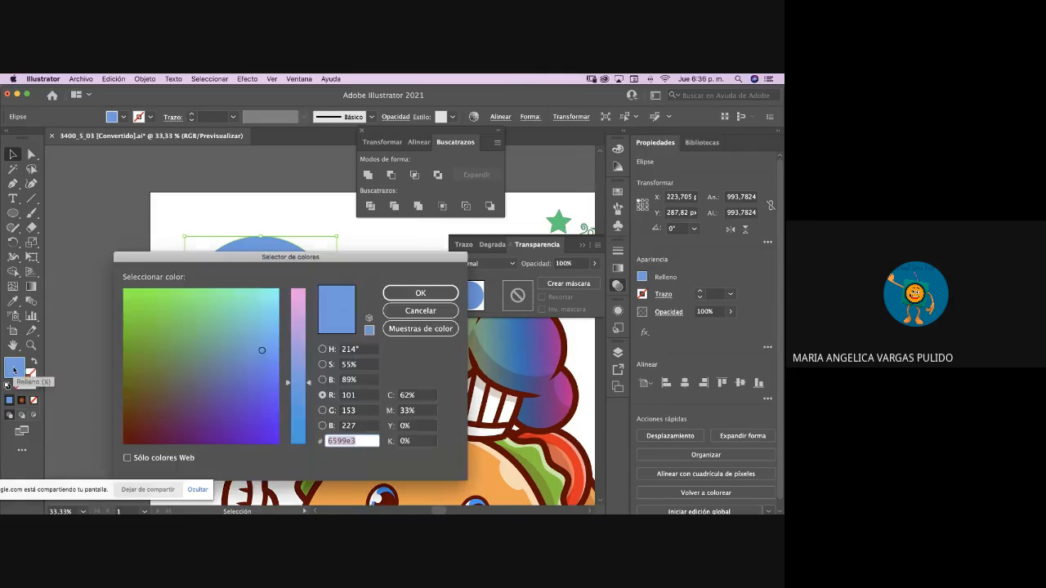
left_click(298, 300)
left_click(420, 293)
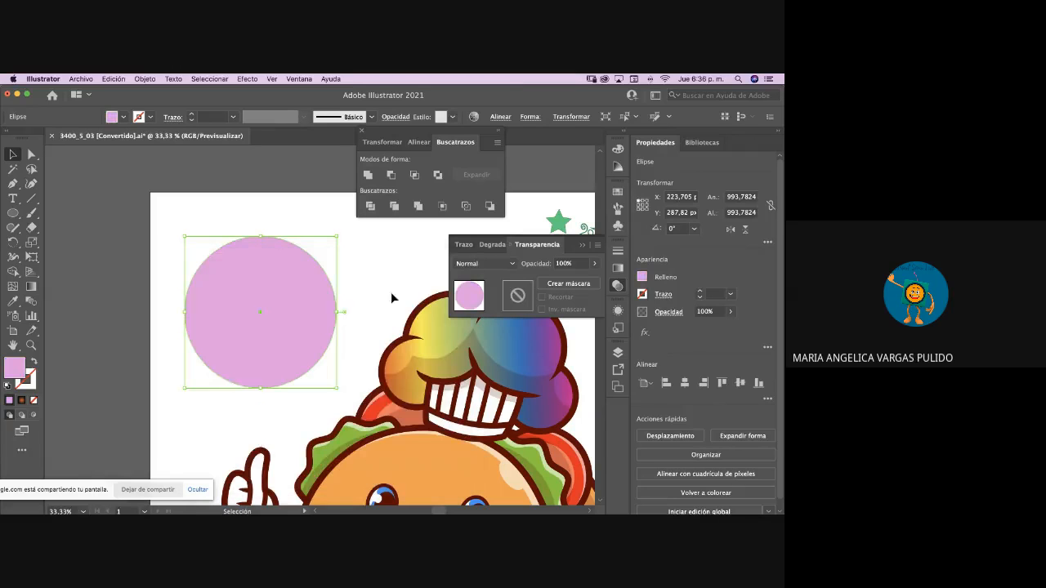
left_click_drag(277, 327, 335, 320)
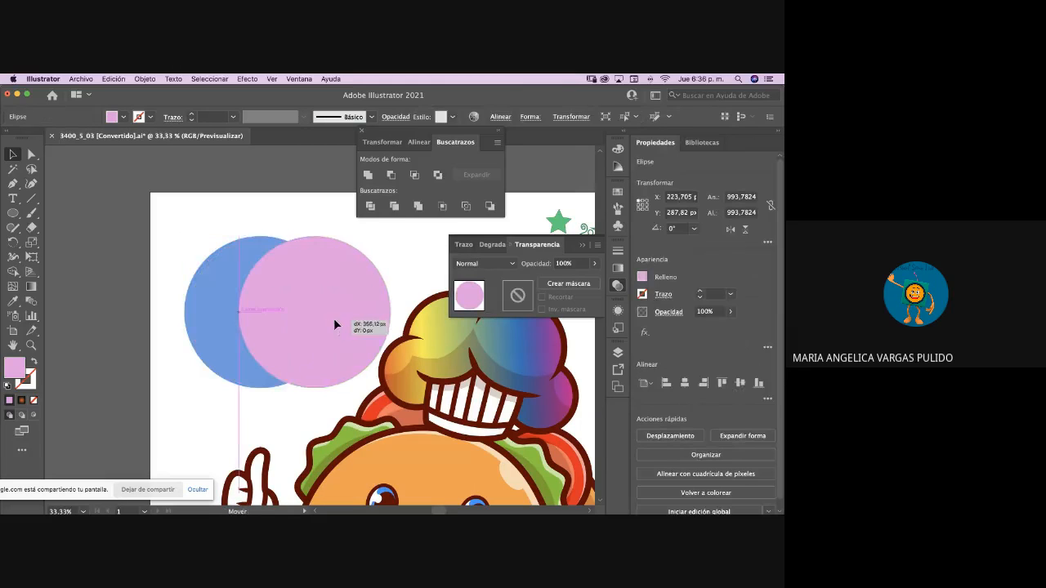
key("super+z")
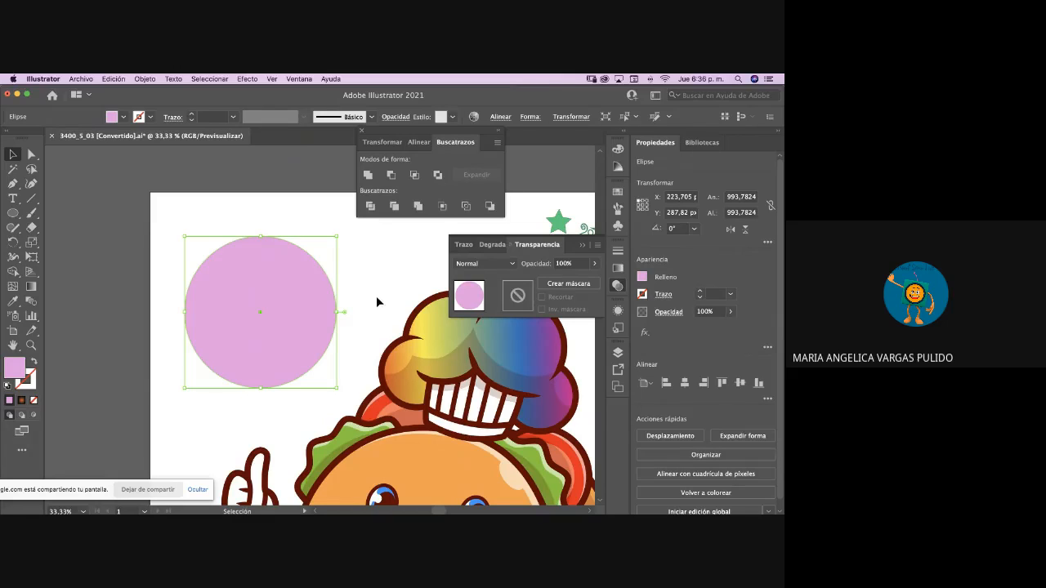
- Create an opacity mask on the pink circle and enter mask editing
left_click(568, 284)
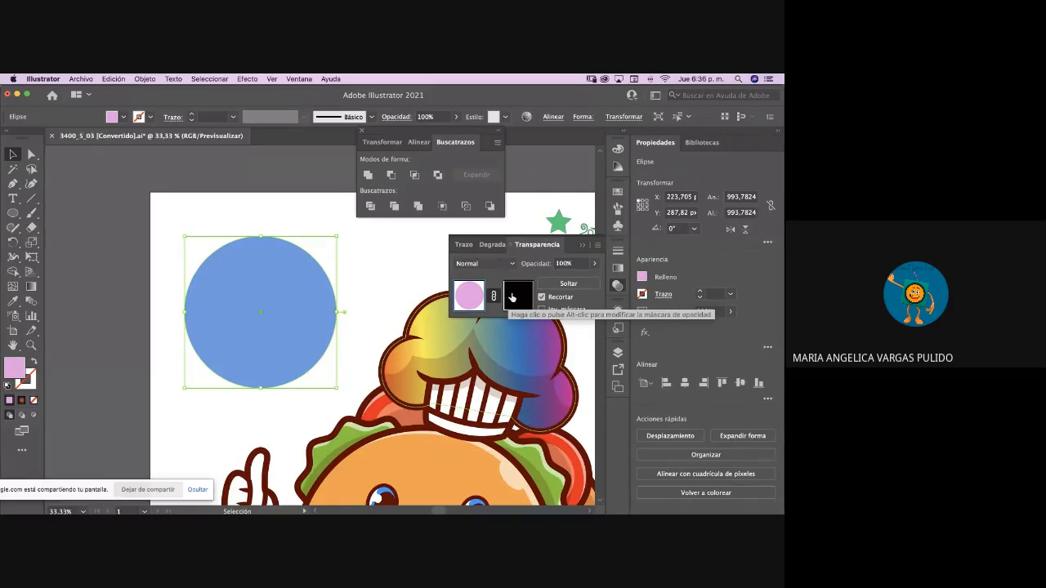
left_click(516, 298)
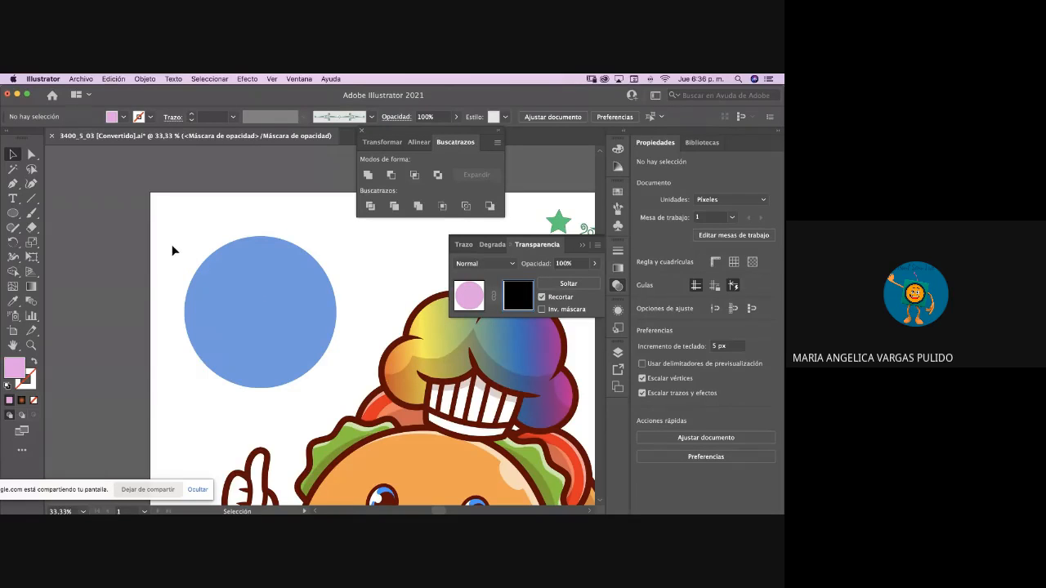
- Place the topographic contour lines pattern image inside the opacity mask, sized to cover the whole circle
left_click(82, 79)
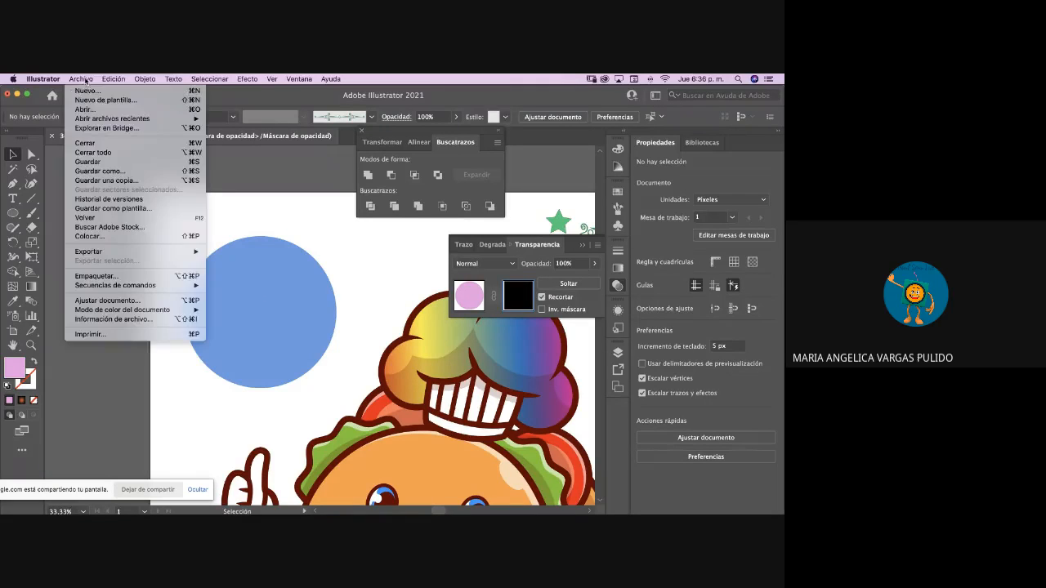
left_click(120, 241)
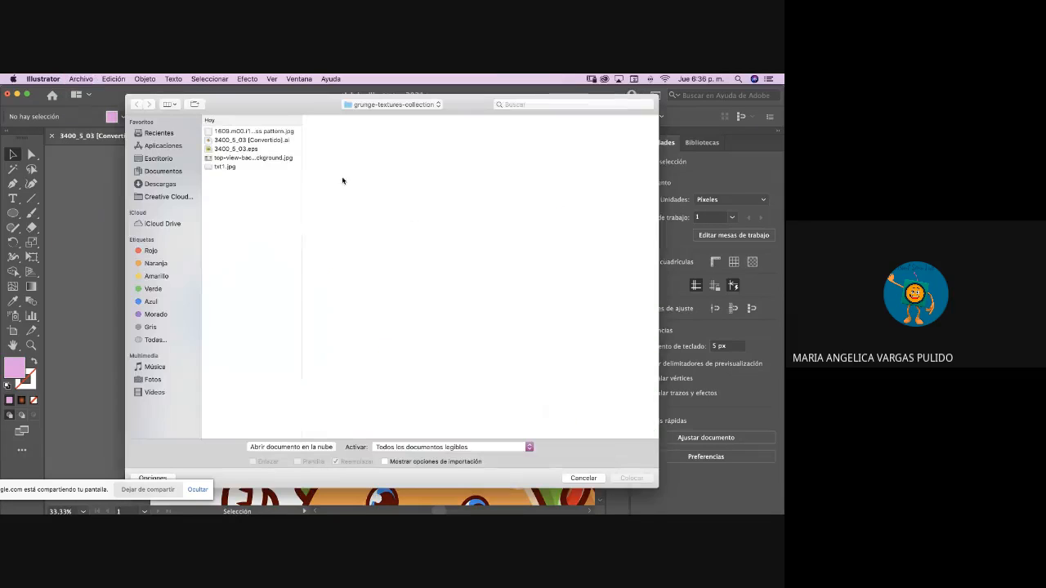
left_click(245, 169)
left_click(259, 159)
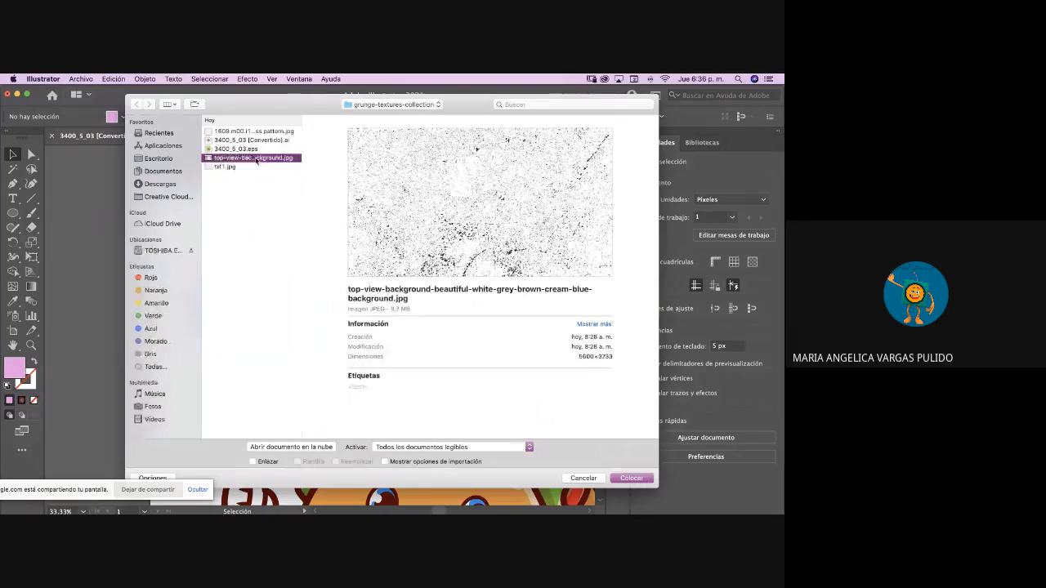
left_click(249, 132)
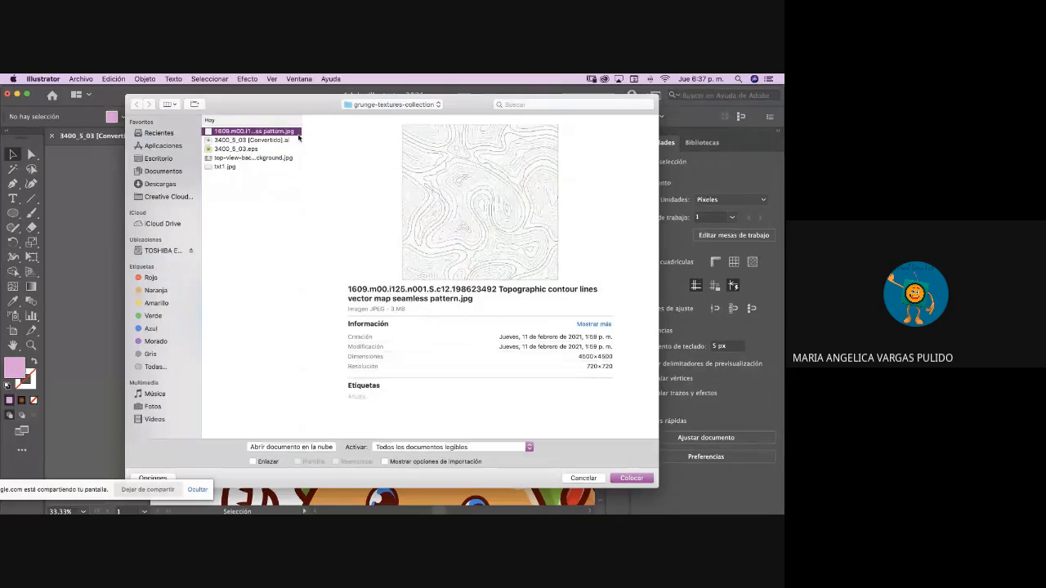
left_click(631, 478)
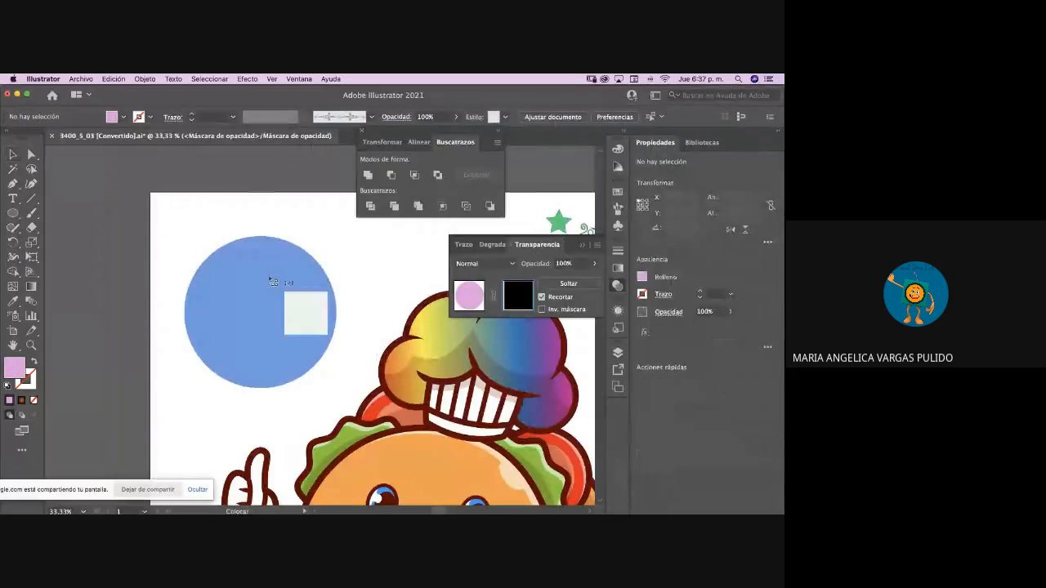
left_click(181, 229)
left_click_drag(250, 297, 340, 395)
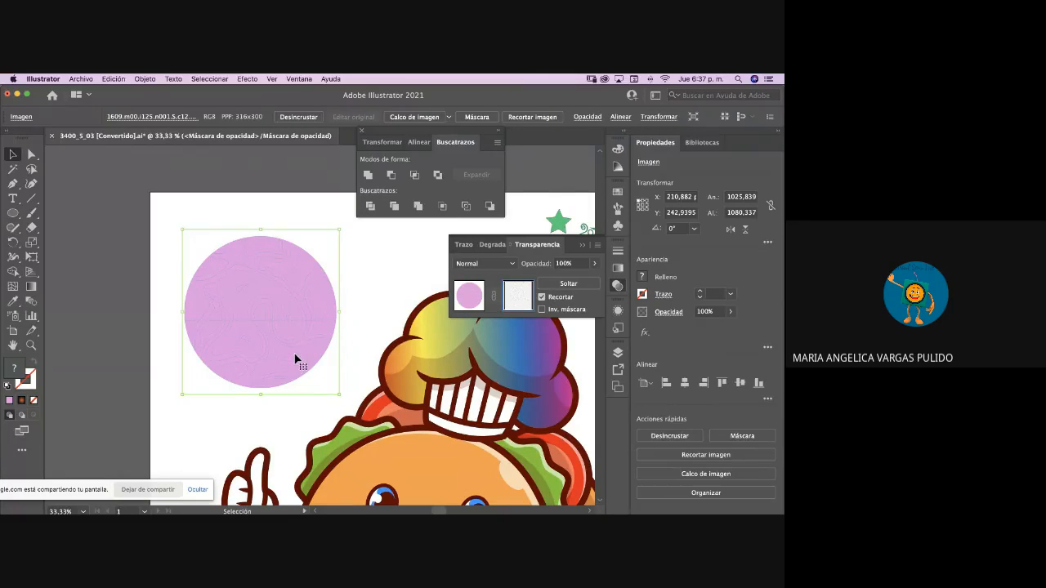
- Examine the contour texture on the pink circle both close up and at reduced scale
key("super+plus")
key("super+plus")
key("super+plus")
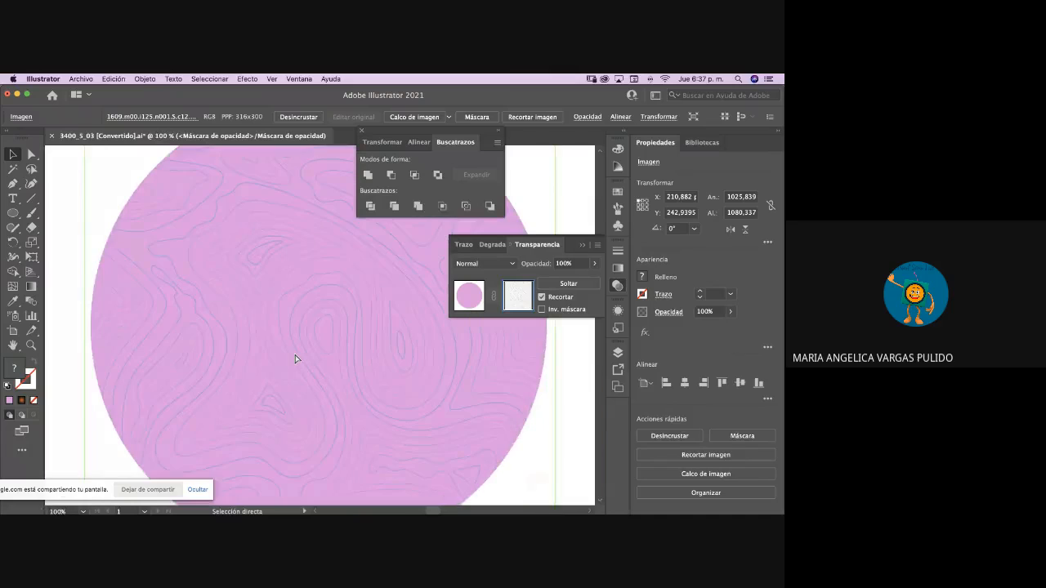
key("super+minus")
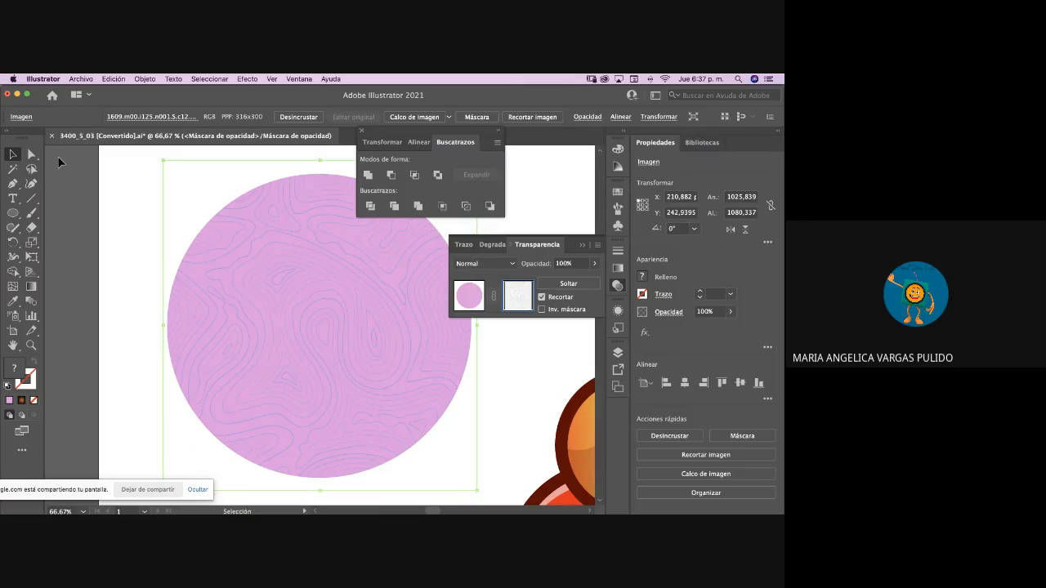
left_click(85, 206)
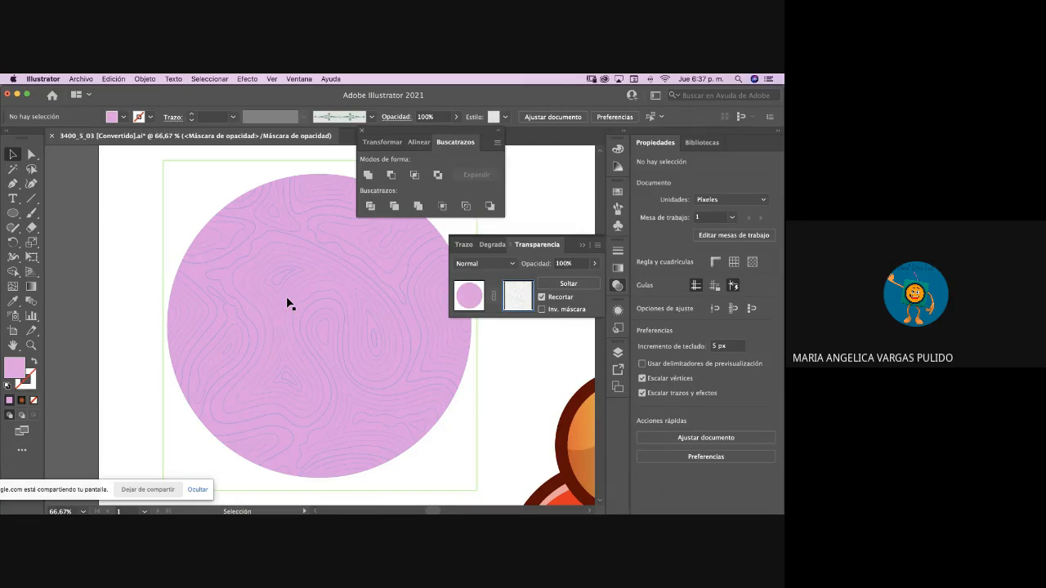
key("super+minus")
key("super+minus")
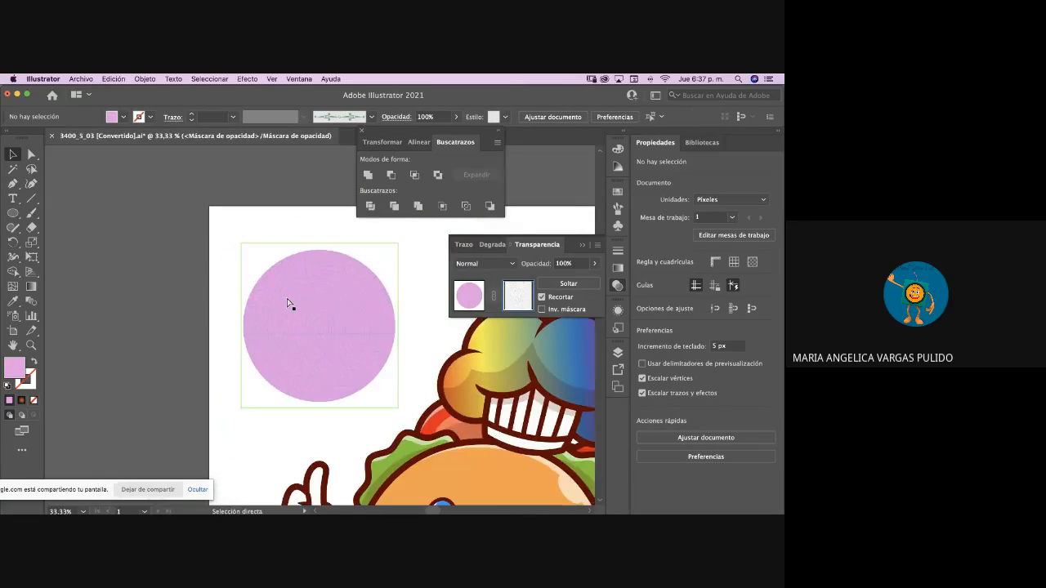
scroll(288, 304, "down", 5)
scroll(287, 304, "right", 3)
scroll(287, 304, "up", 2)
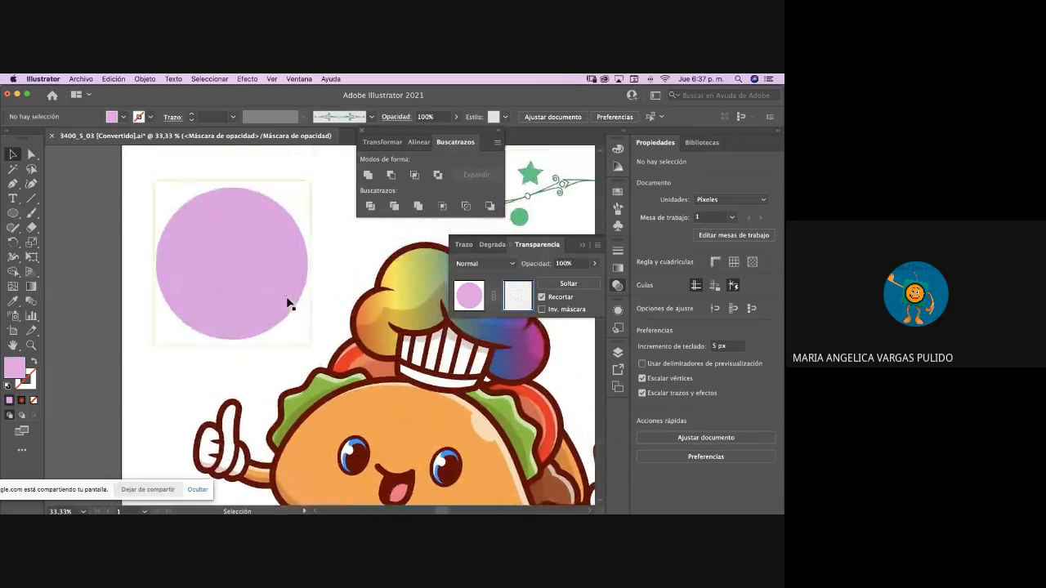
scroll(287, 304, "left", 3)
scroll(288, 304, "up", 2)
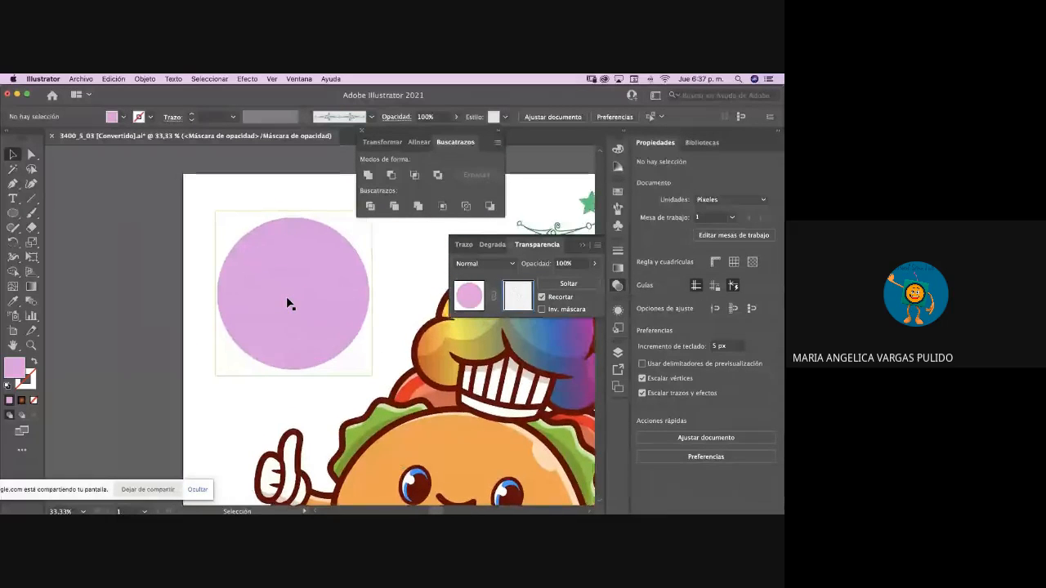
key("super+equal")
key("super+equal")
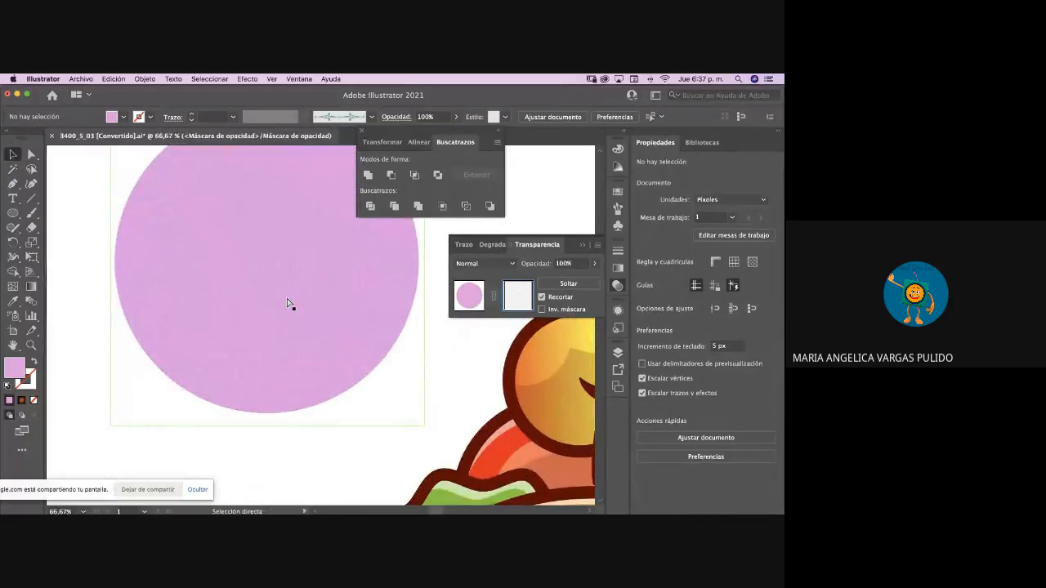
key("v")
key("super+minus")
key("super+minus")
key("super+minus")
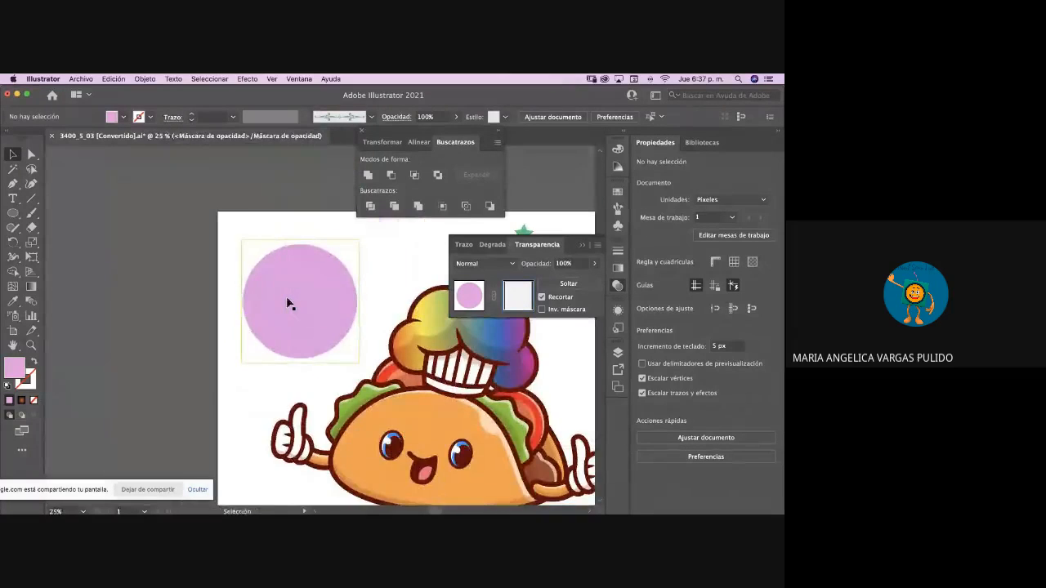
- Hide and show the opacity mask layer to compare the circle, and inspect the image nested inside it
mouse_move(302, 304)
left_mouse_down()
mouse_move(169, 289)
mouse_move(304, 320)
mouse_move(300, 292)
mouse_move(308, 301)
left_mouse_up()
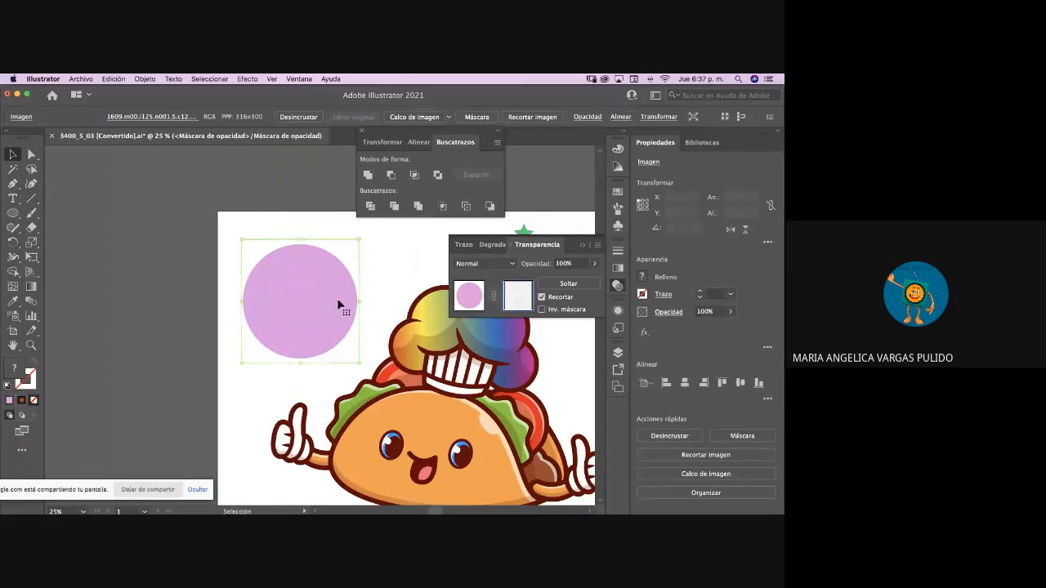
left_click(584, 245)
left_click(617, 352)
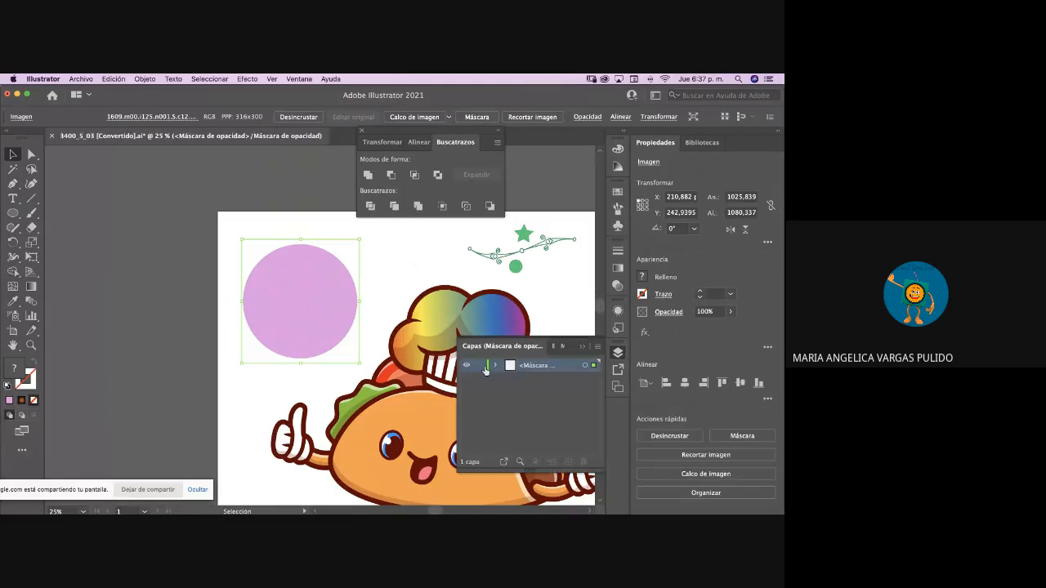
left_click(467, 366)
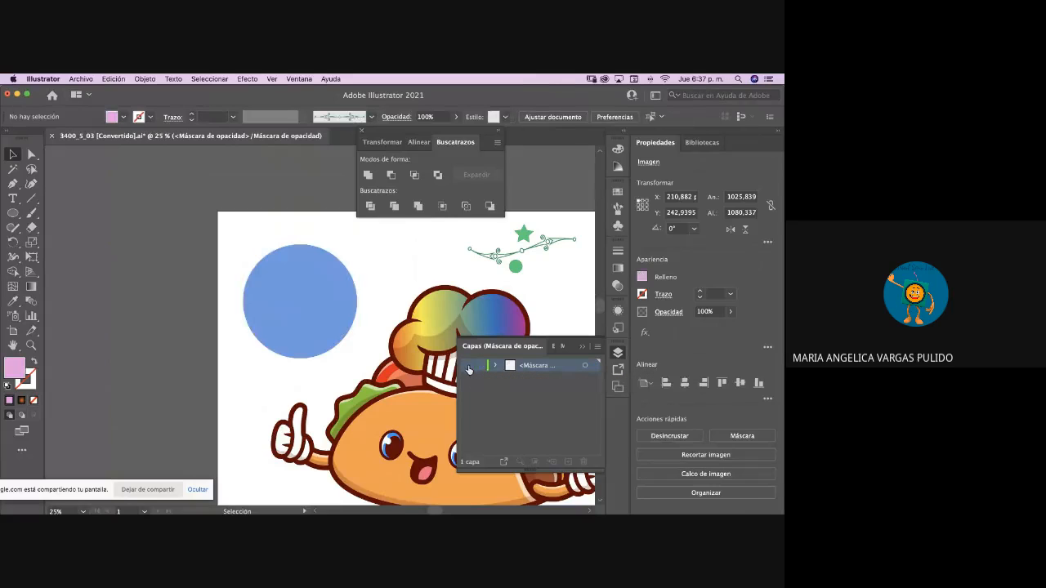
left_click(466, 366)
left_click(496, 365)
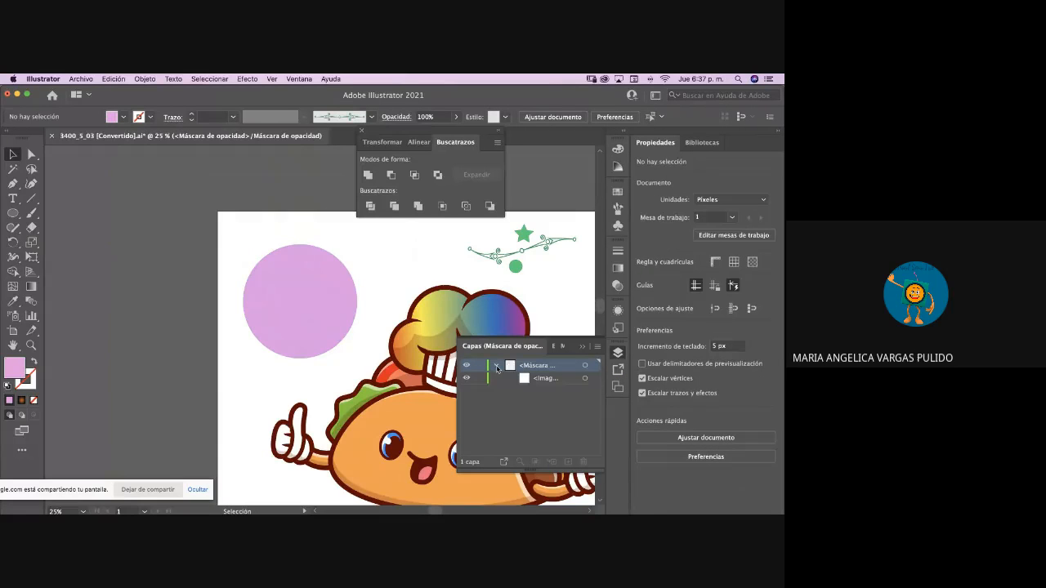
left_click(536, 380)
left_click(496, 366)
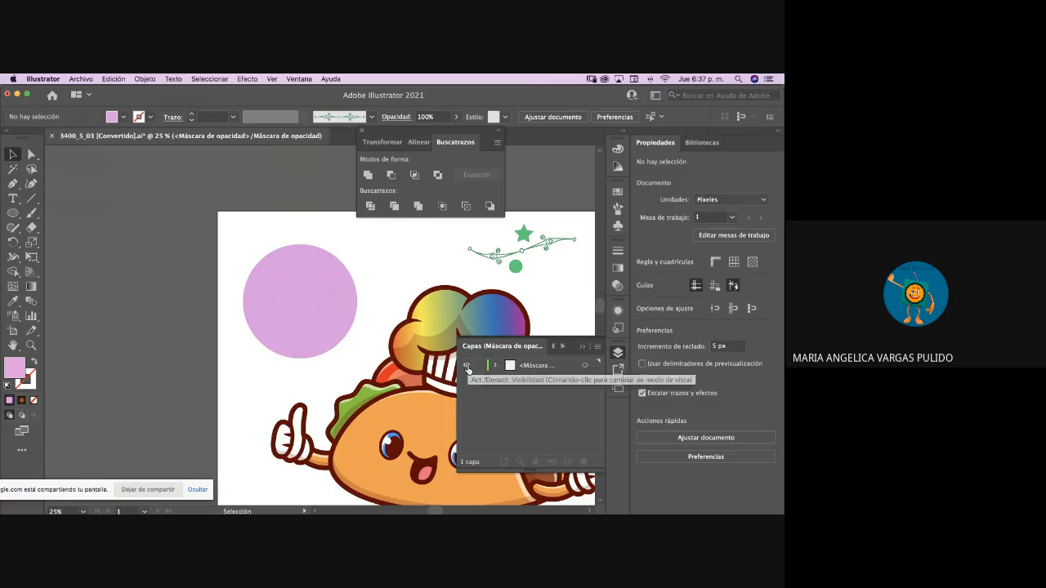
left_click(467, 366)
left_click(467, 367)
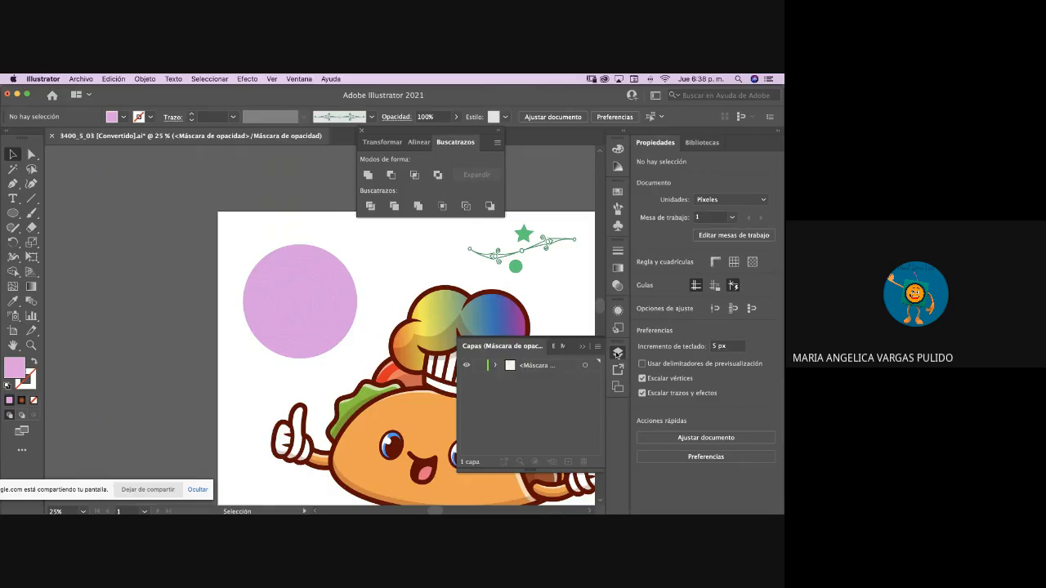
left_click(618, 353)
left_click(618, 353)
left_click(582, 345)
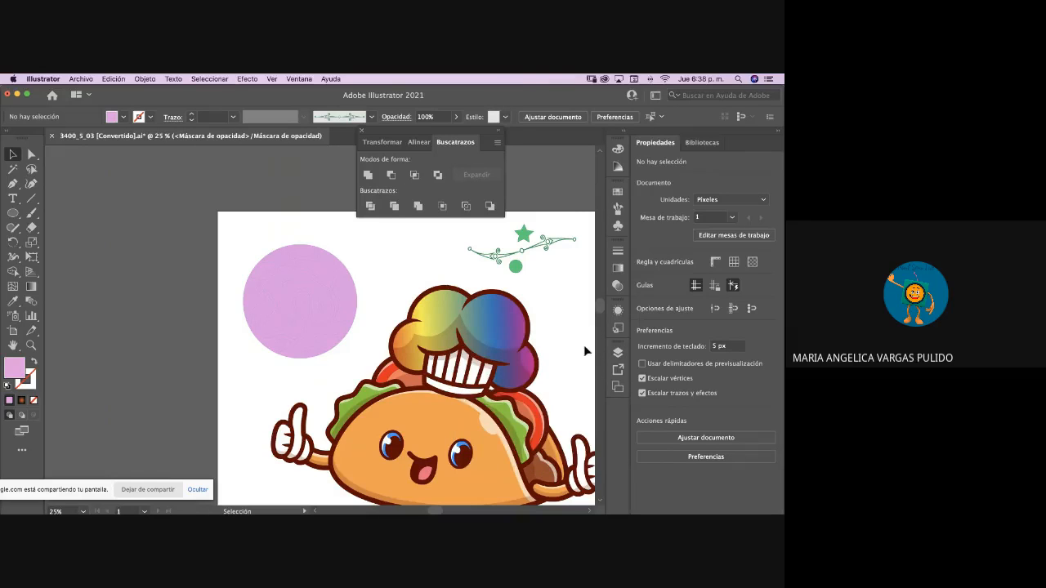
left_click(619, 353)
left_click(553, 346)
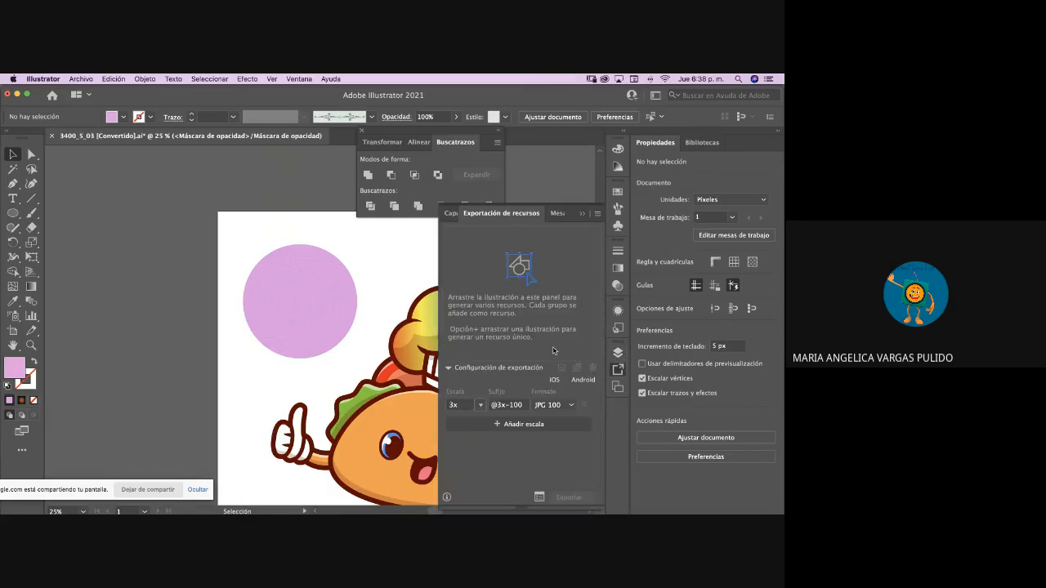
left_click(557, 214)
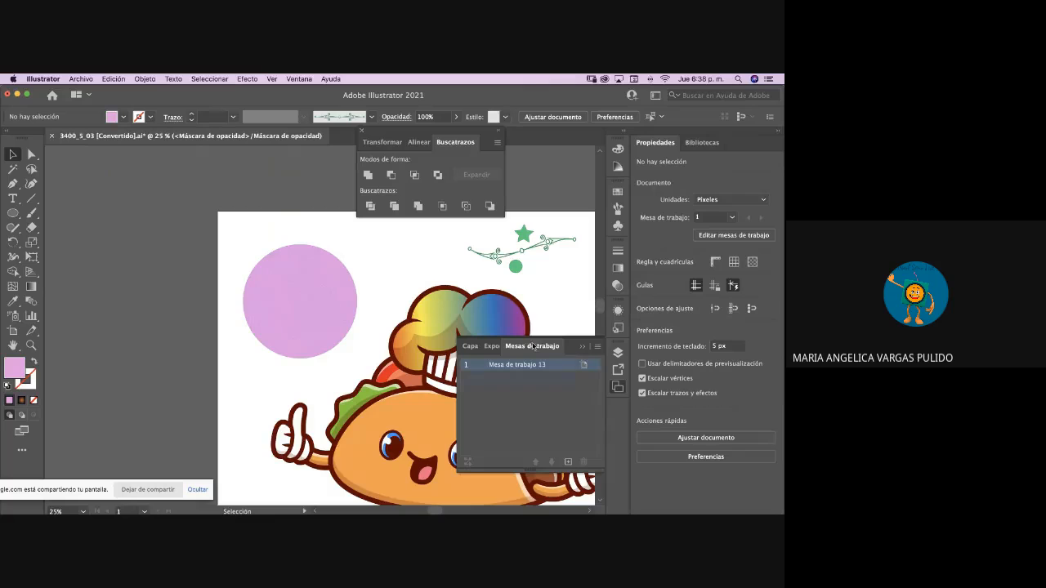
left_click(469, 346)
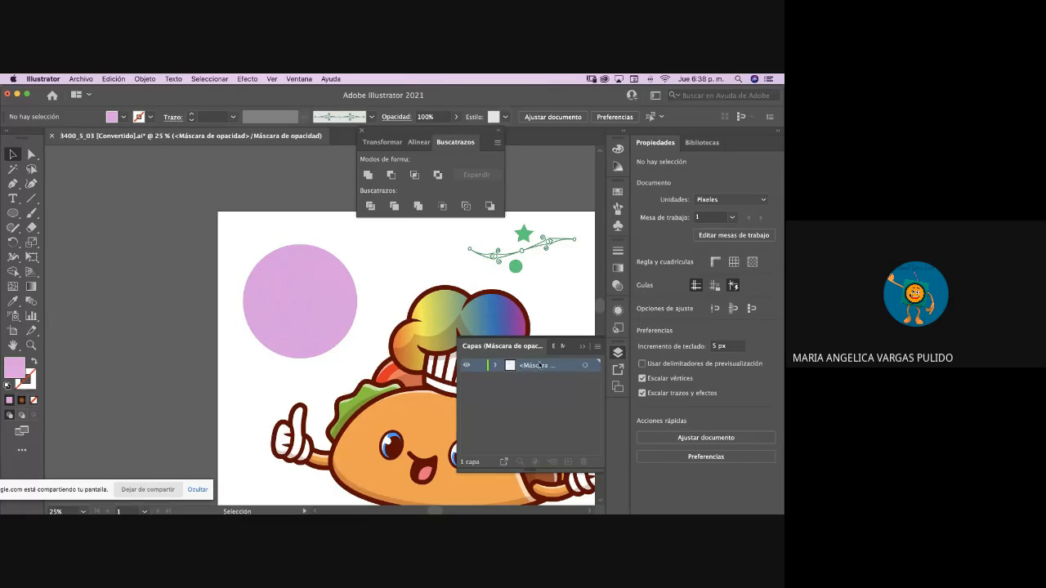
- Toggle the opacity mask layer's visibility off and on once more, and select that layer
left_click(466, 366)
left_click(466, 366)
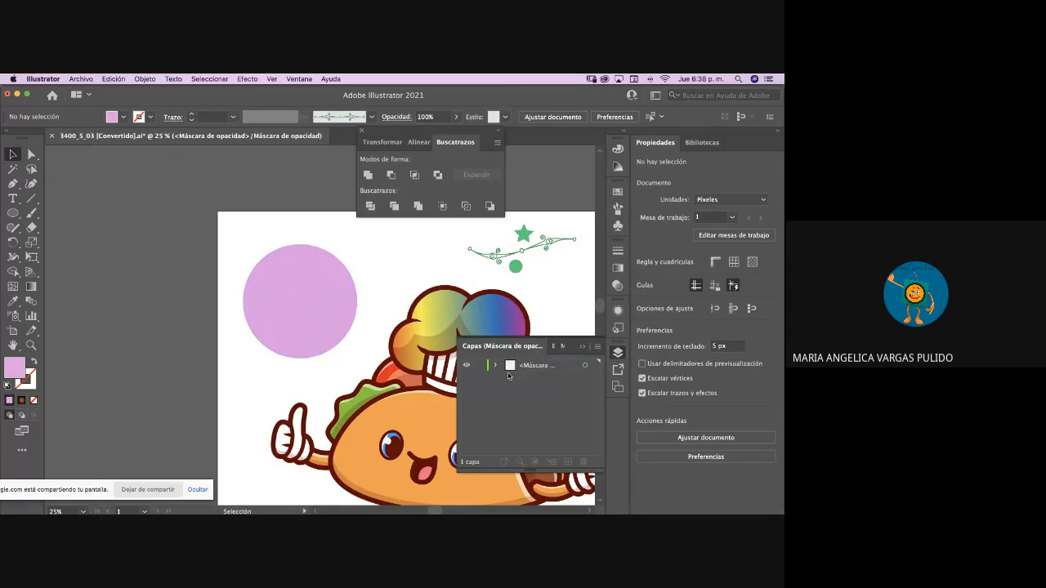
left_click(543, 366)
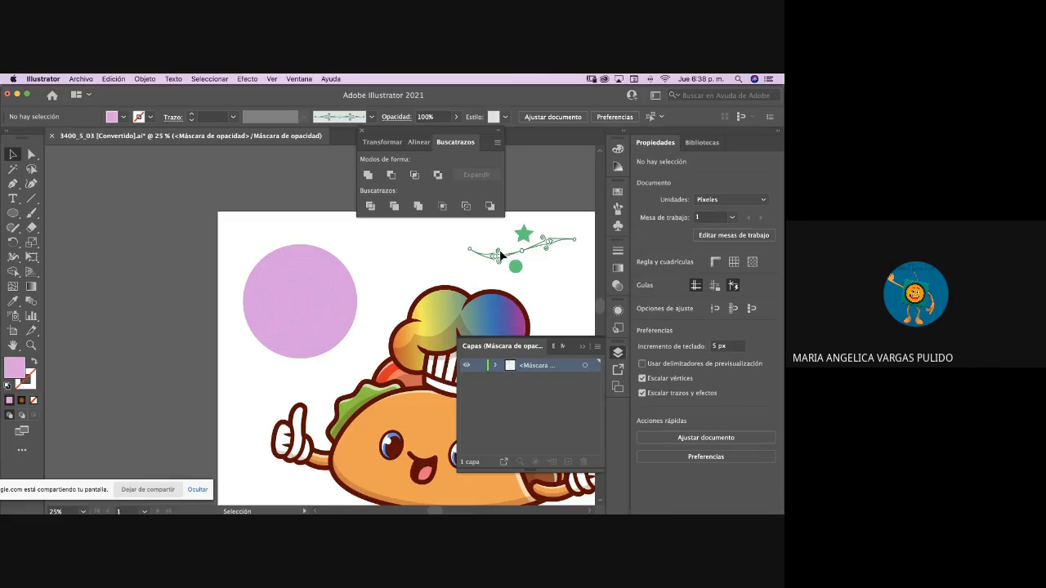
left_click(12, 212)
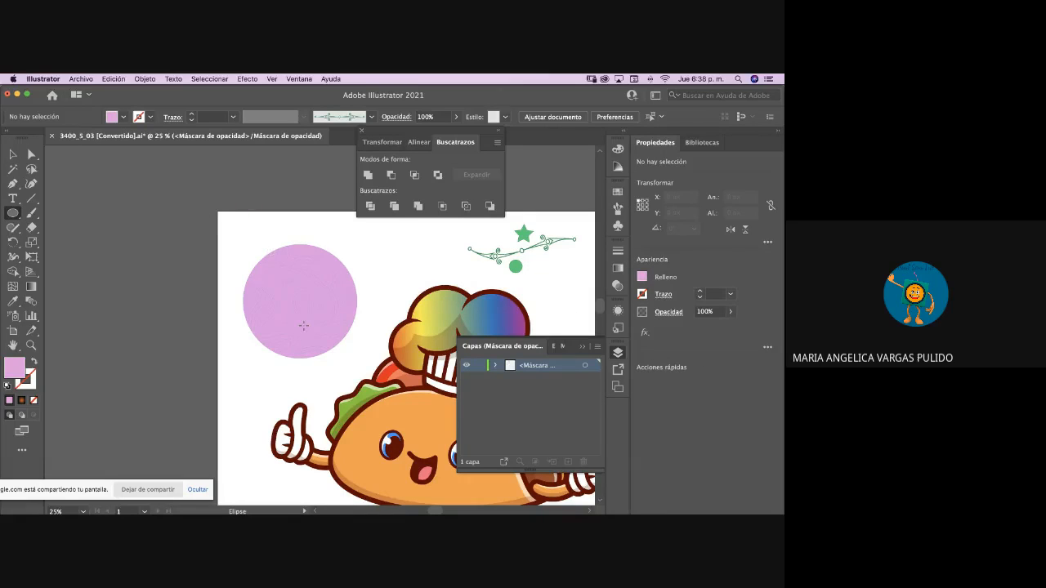
key("super+plus")
scroll(303, 325, "down", 2)
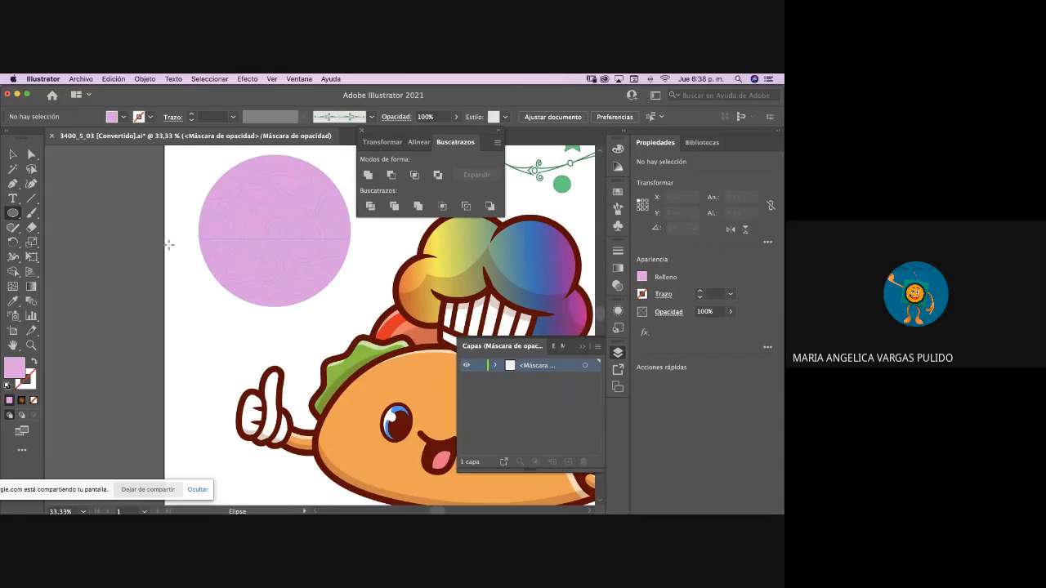
left_click(13, 154)
scroll(120, 231, "right", 8)
scroll(120, 231, "down", 3)
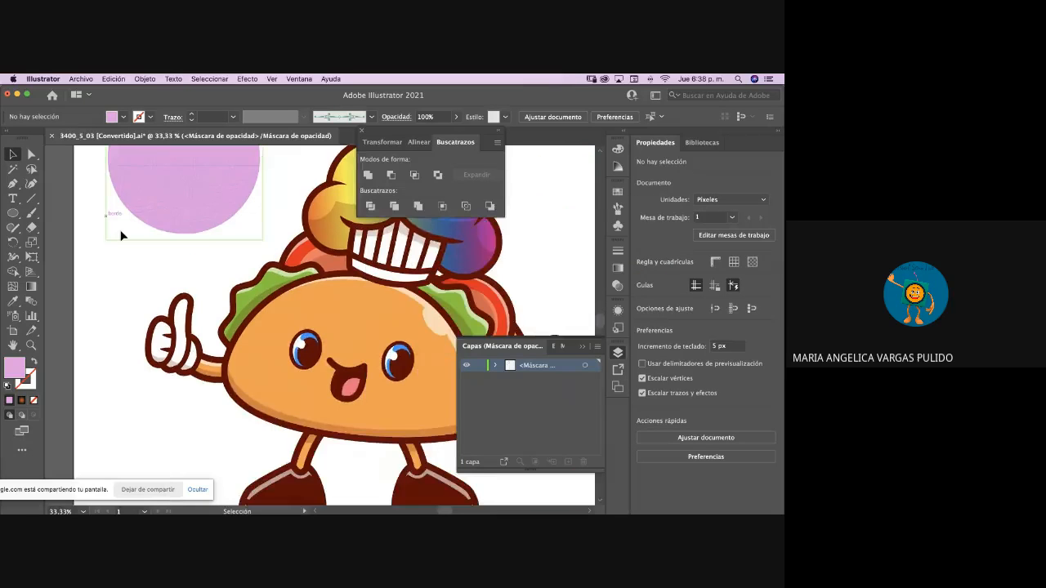
scroll(120, 235, "down", 1)
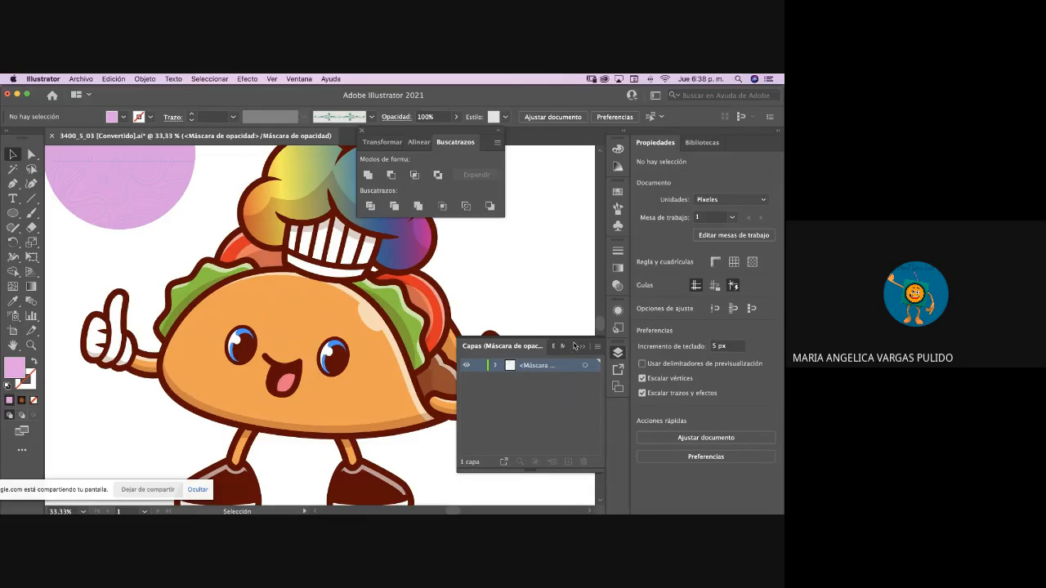
- Collapse the floating Pathfinder group and the Layers panel so the whole artboard is unobstructed
left_click(501, 131)
left_click(583, 347)
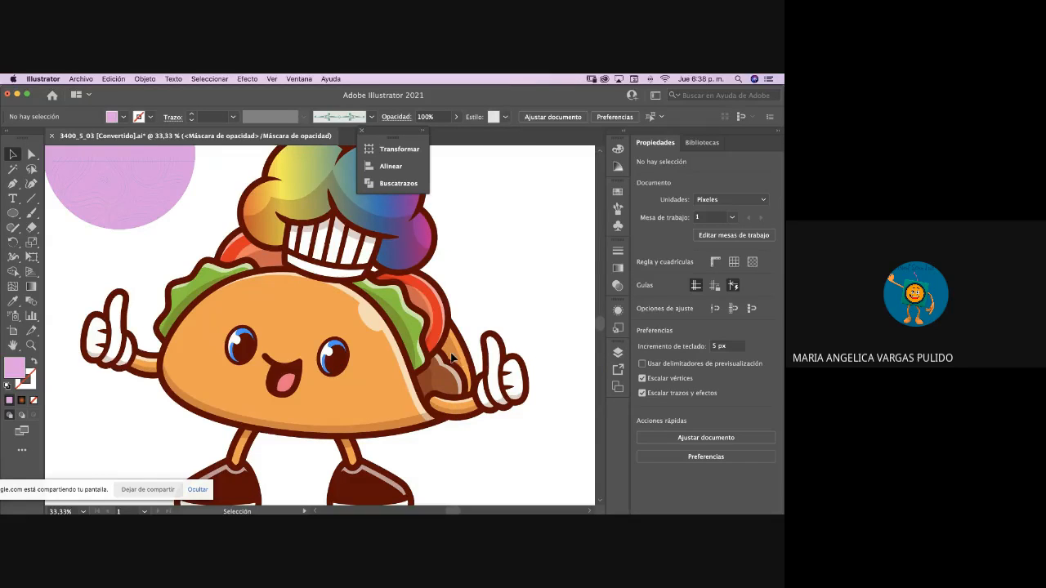
key("super+minus")
key("super+minus")
key("super+minus")
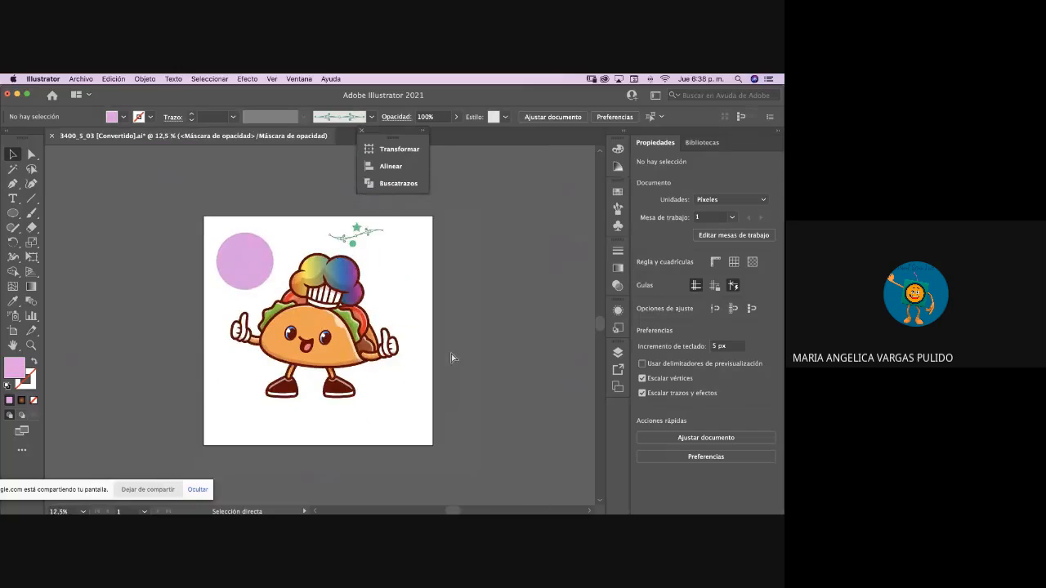
key("v")
- Create a new 1920 x 1080 px landscape Web document with one artboard, RGB colour and 72 ppi raster effects
left_click(80, 79)
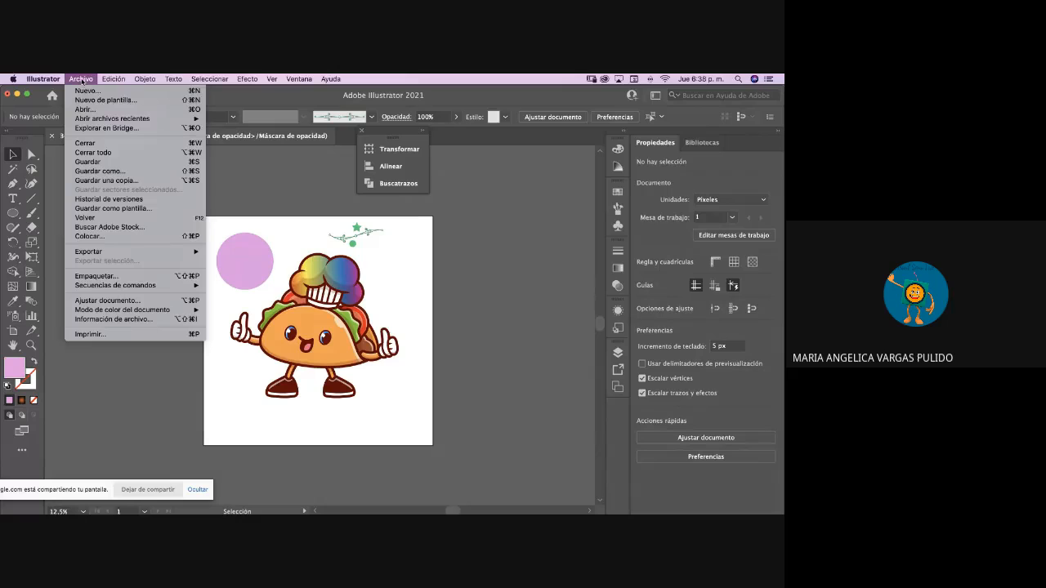
left_click(86, 88)
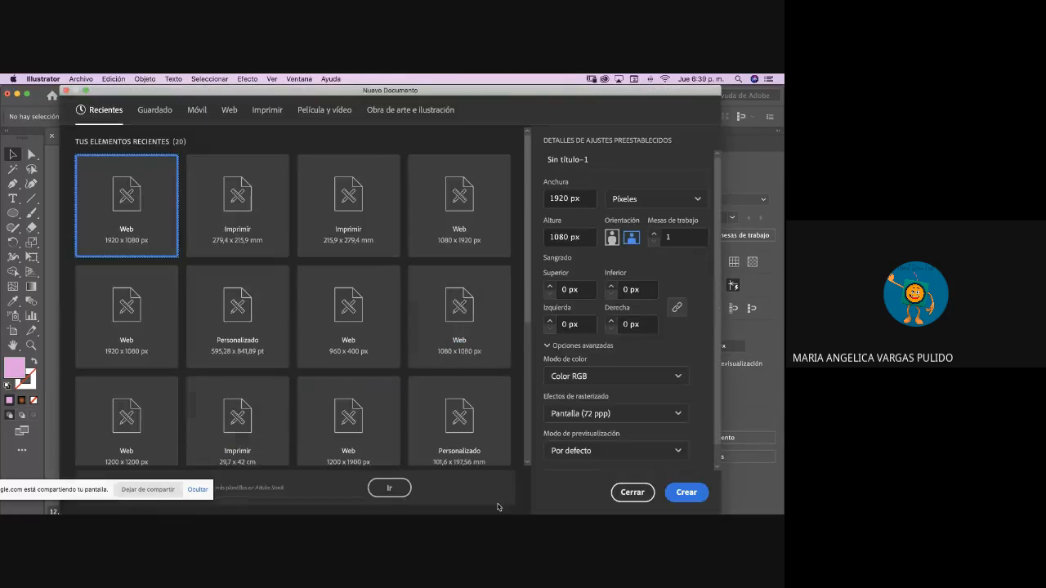
left_click(686, 493)
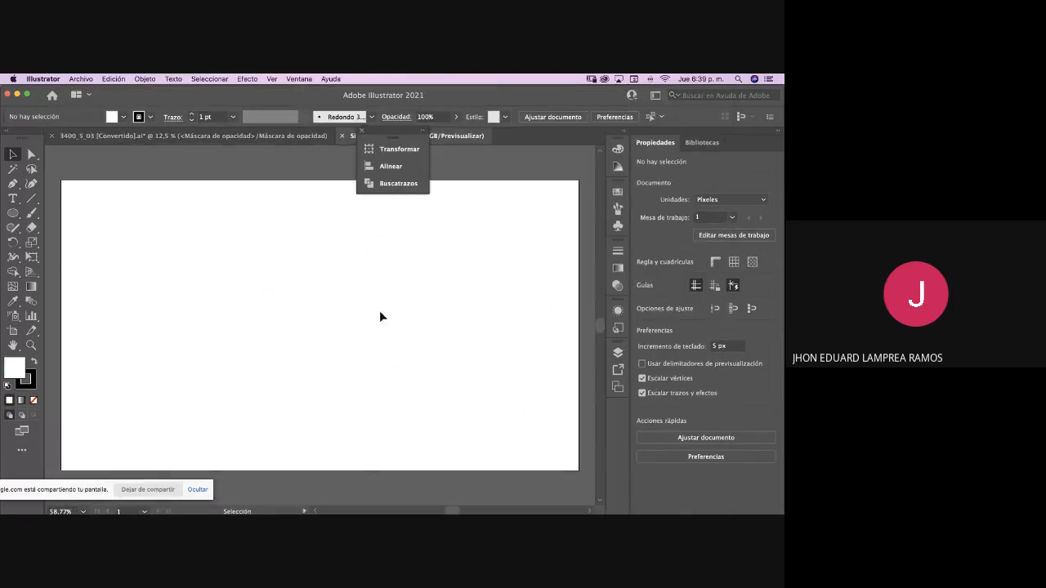
- Return to the 3400_5_03 [Convertido].ai document and examine the image masking the circle, the Pathfinder options and the opacity mask layer's options
left_click(298, 136)
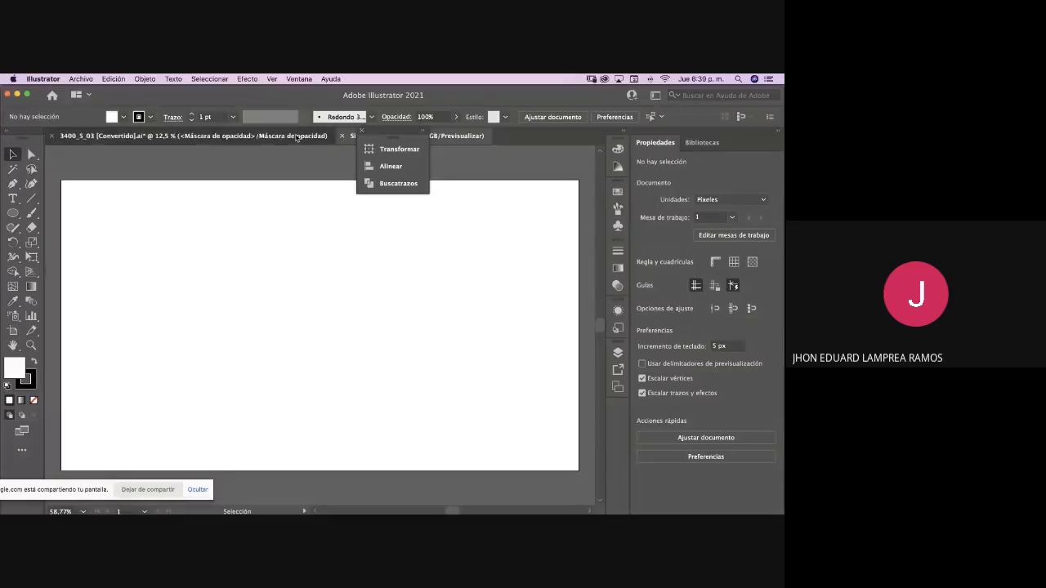
left_click(618, 355)
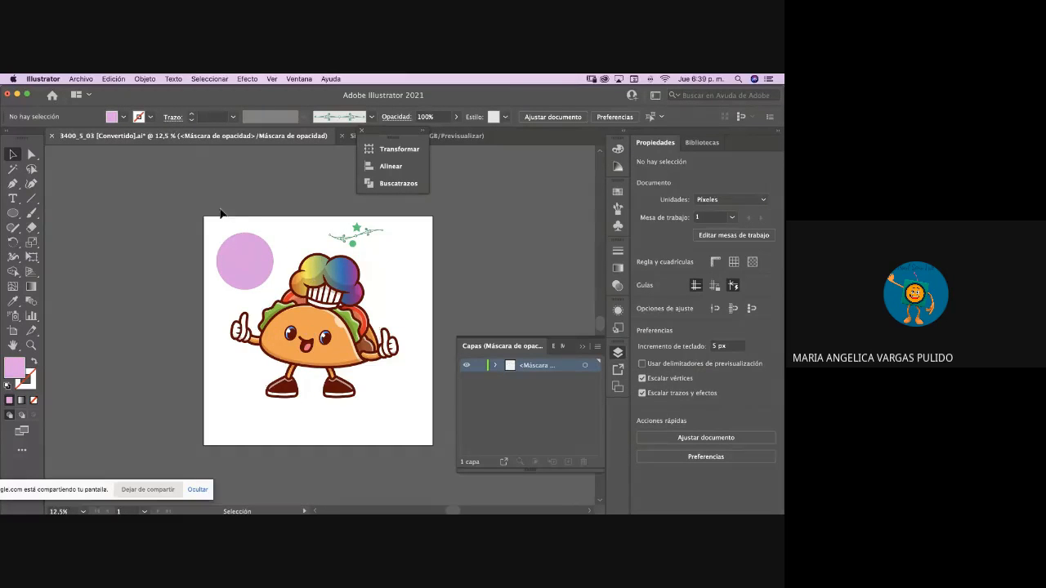
left_click(253, 261)
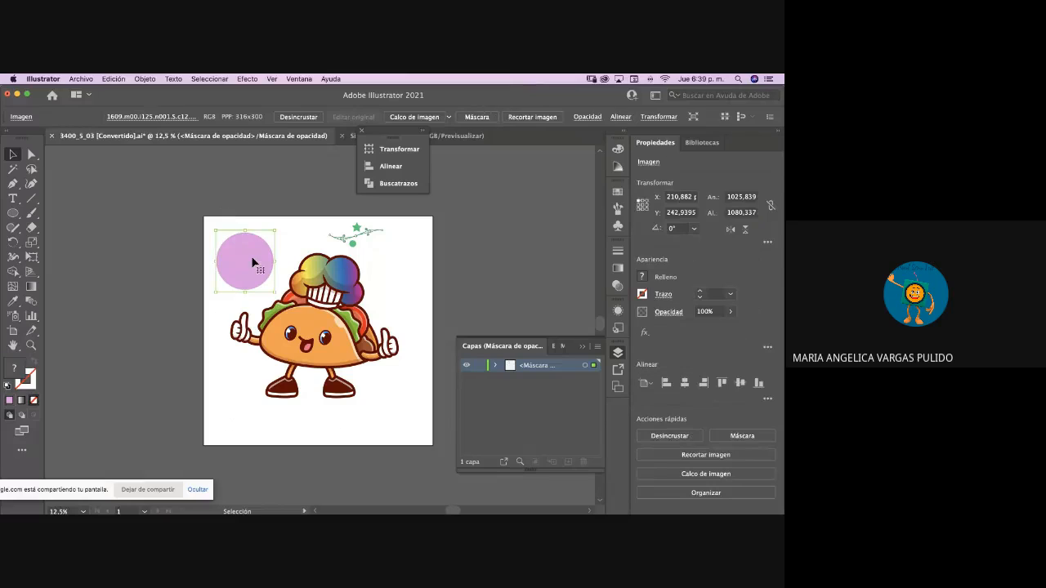
left_click(570, 216)
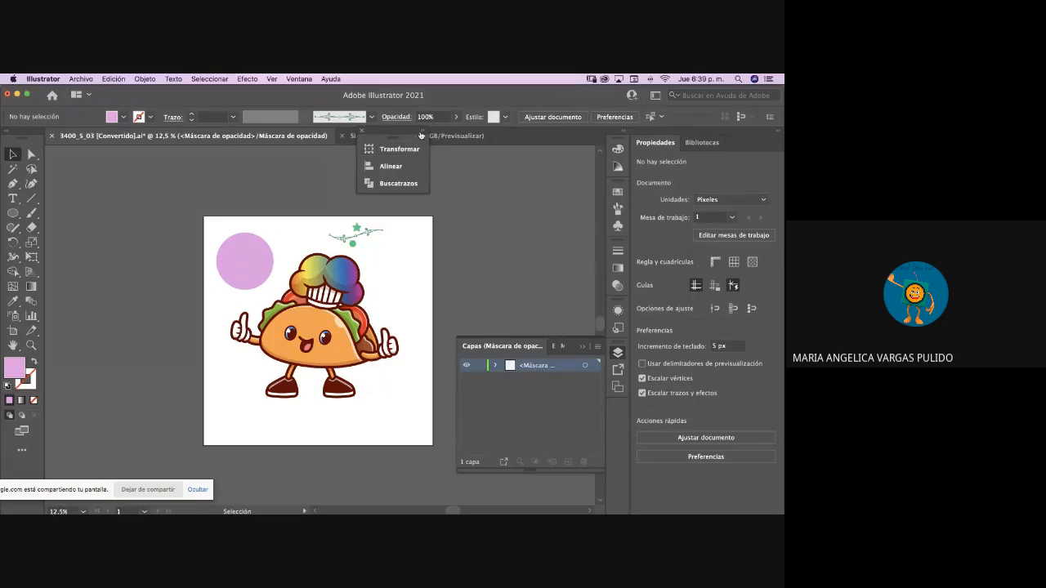
left_click(398, 183)
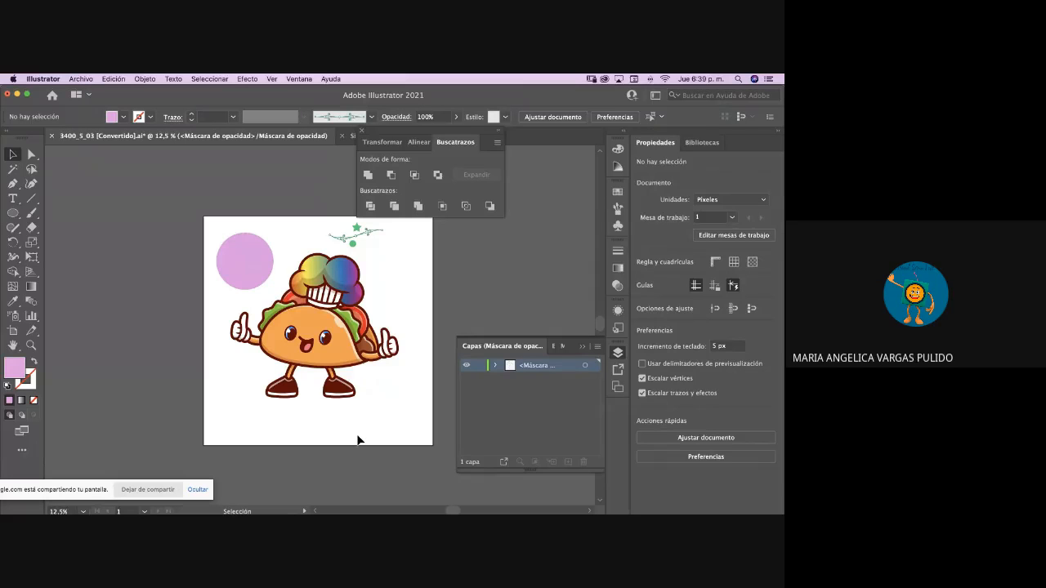
left_click(596, 349)
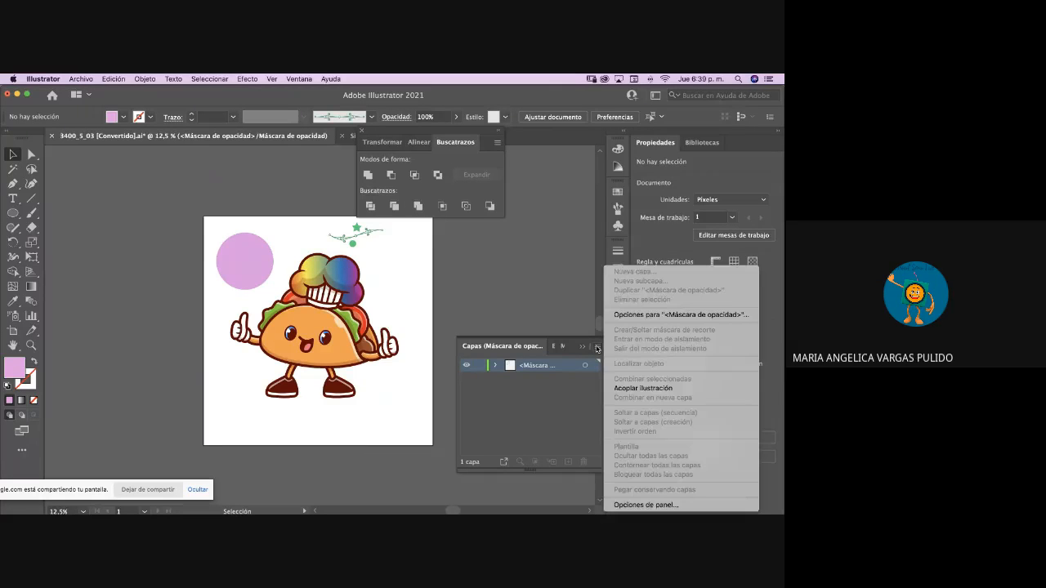
left_click(465, 307)
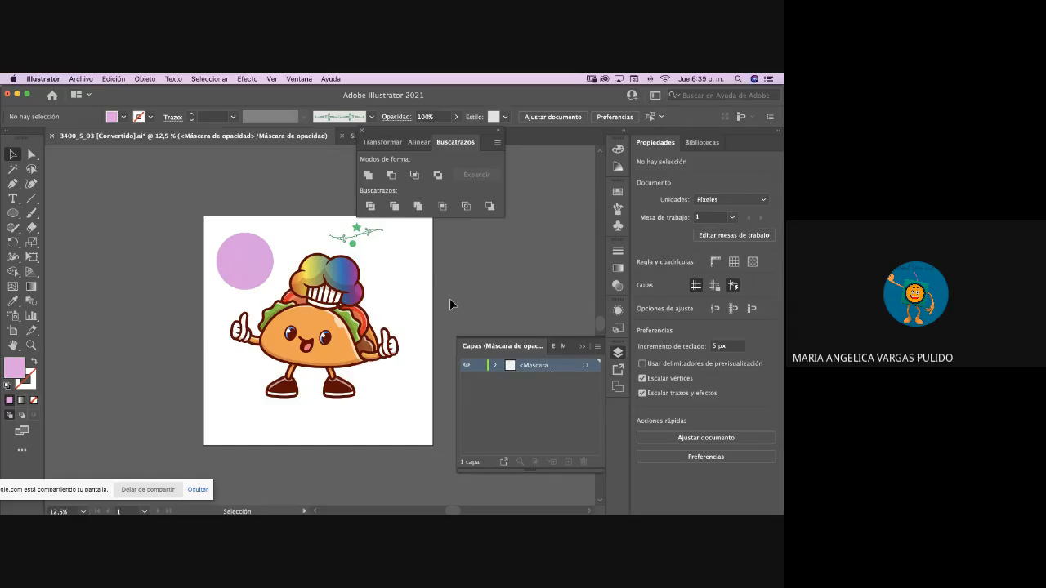
- Show the Transparency settings and leave opacity mask editing by activating the lilac circle's artwork
key("super+plus")
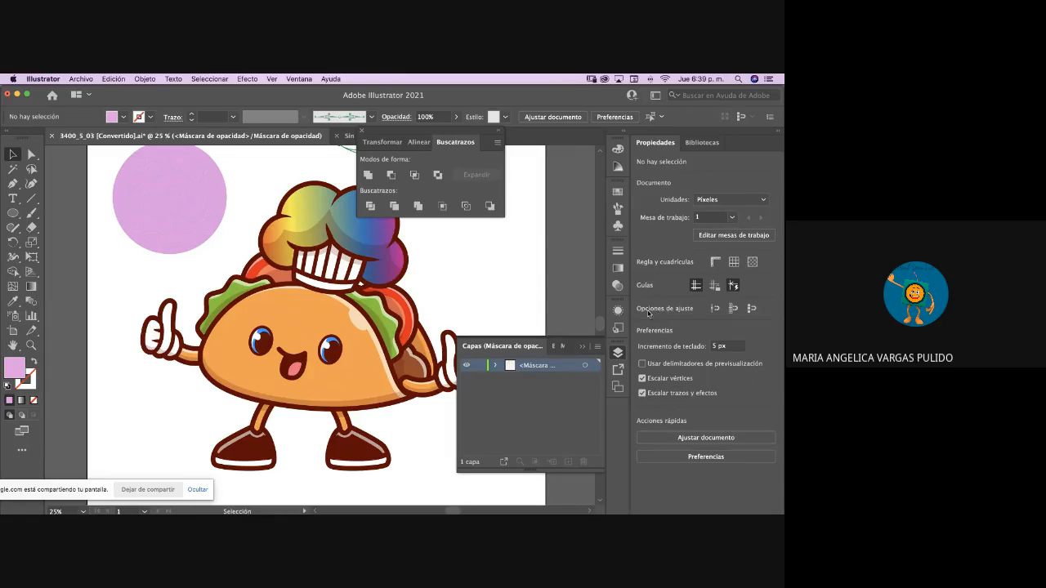
left_click(617, 353)
left_click(617, 353)
left_click(618, 284)
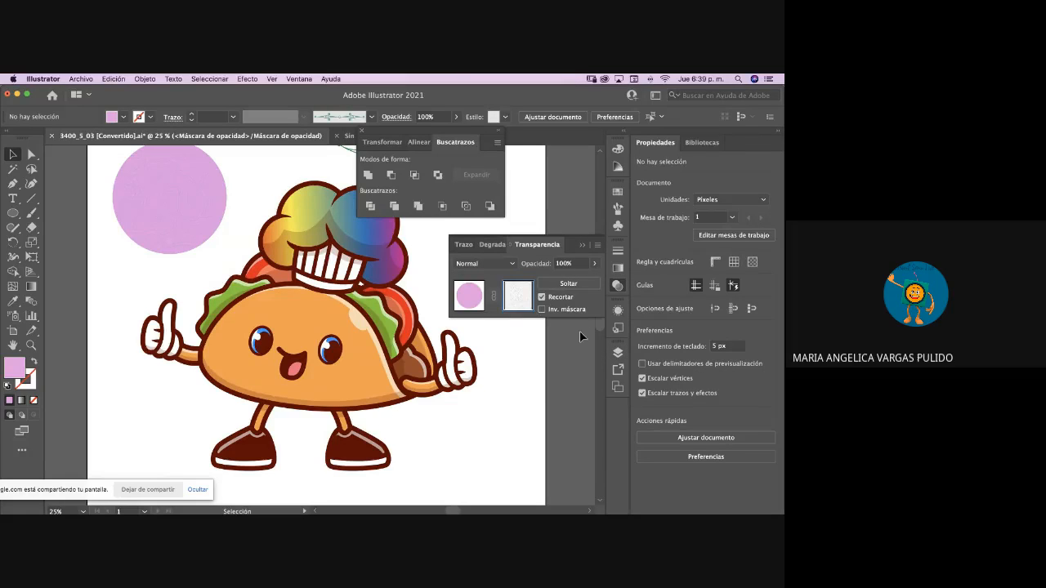
left_click(468, 301)
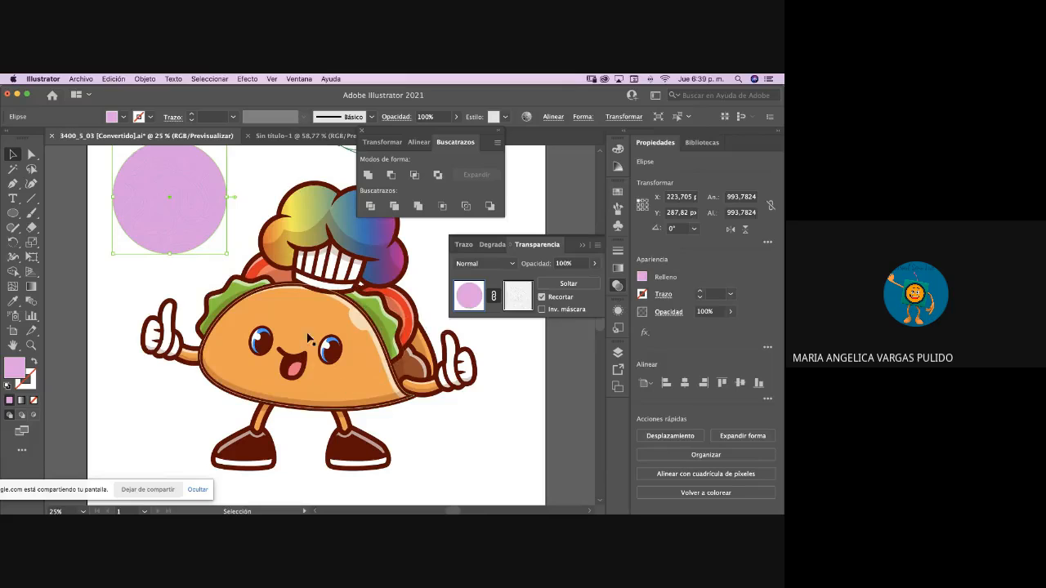
- Try shifting the contour image inside the lilac circle's opacity mask, and return to editing the circle's artwork
left_click(98, 264)
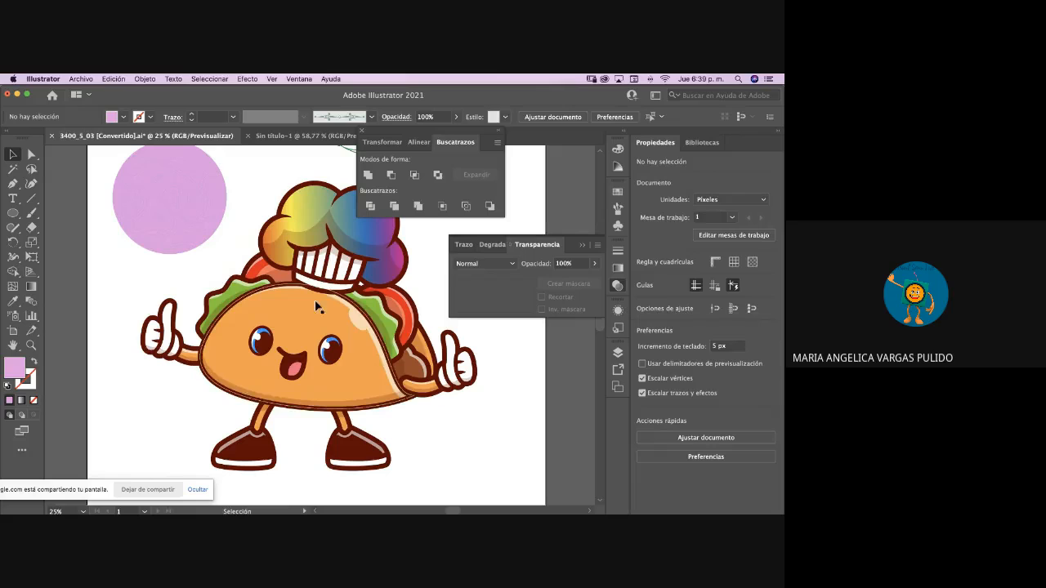
left_click(133, 177)
left_click(523, 299)
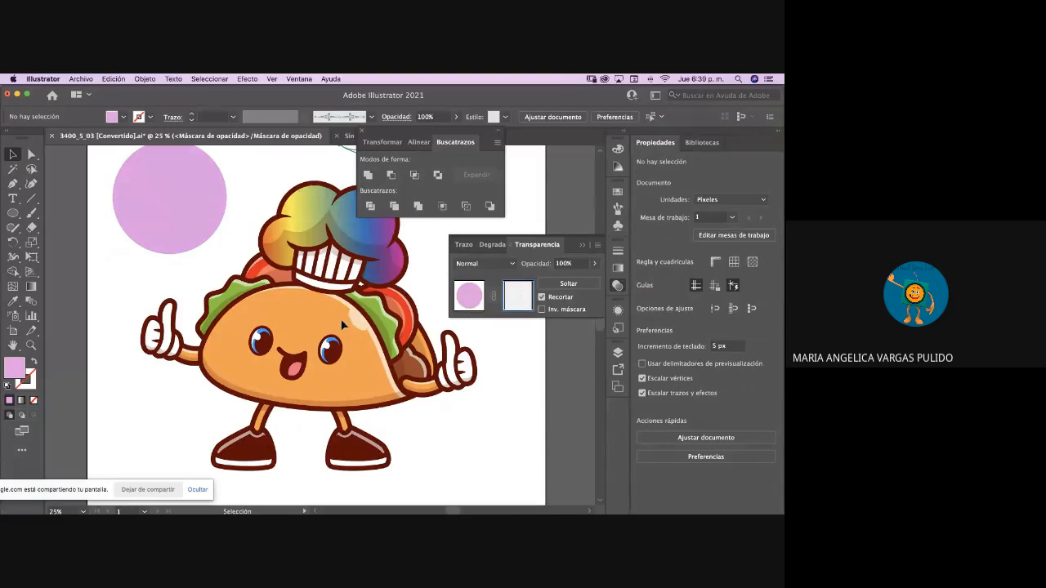
left_click(143, 198)
key("a")
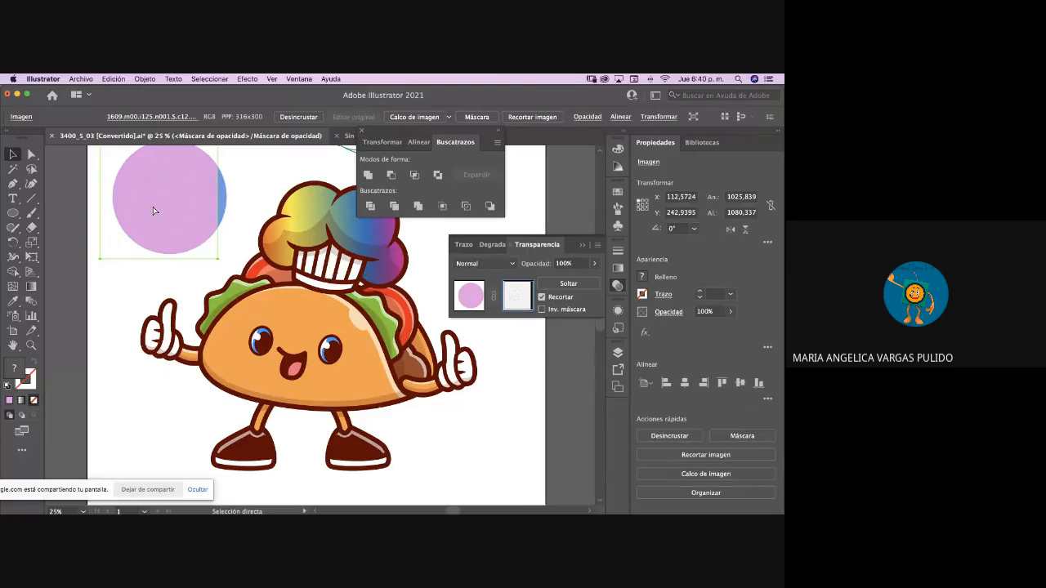
left_click(462, 293)
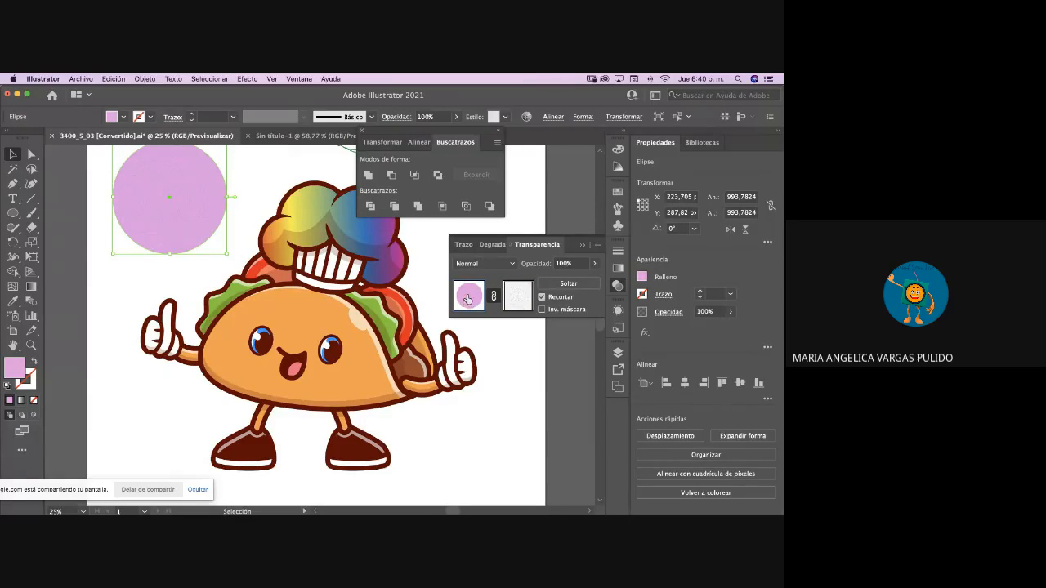
- Add a new layer above the Personaje layer and hide Personaje to leave the artboard empty
left_click(524, 352)
left_click(618, 353)
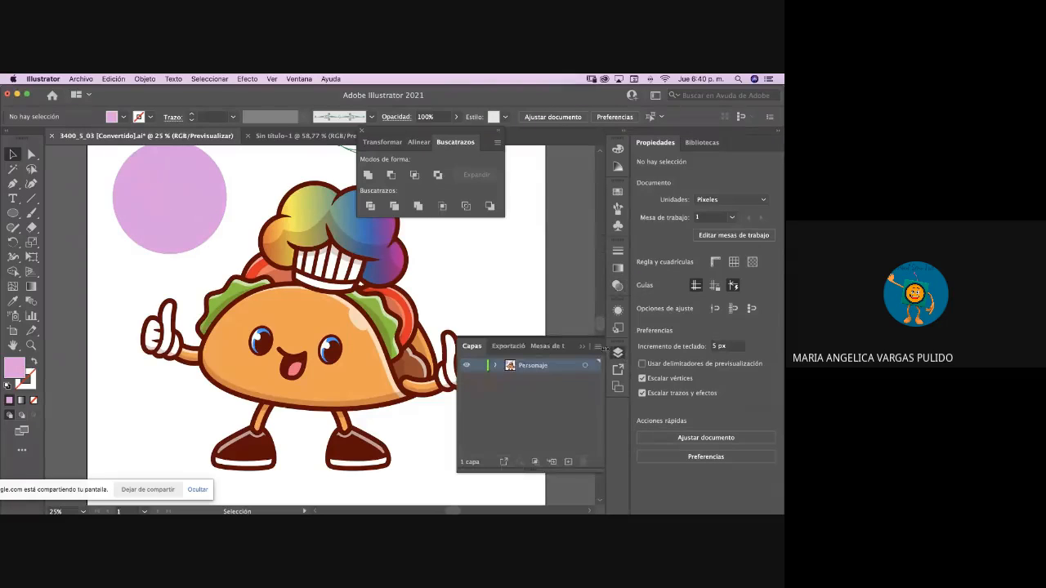
left_click(568, 462)
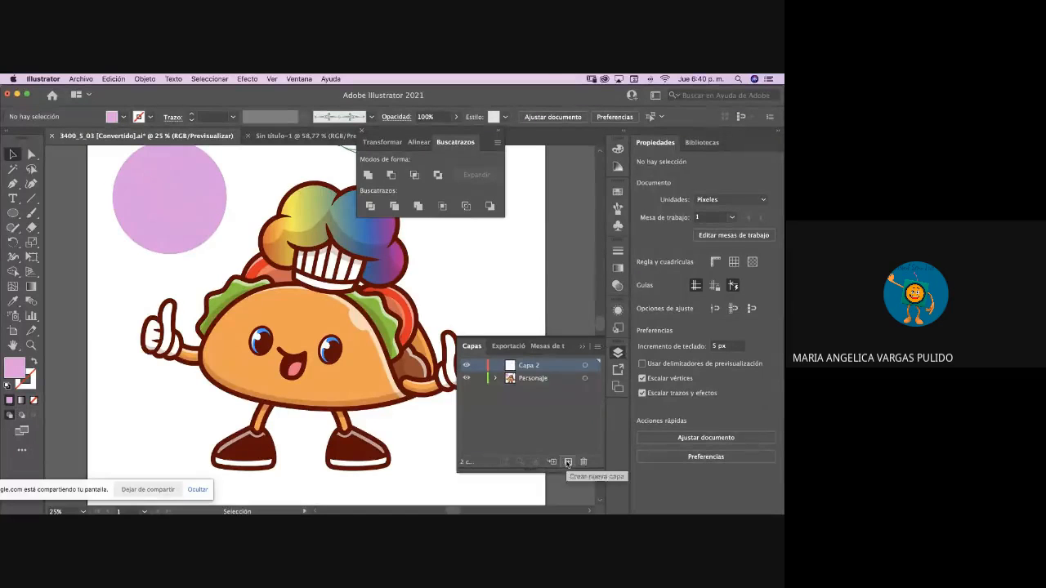
left_click(467, 378)
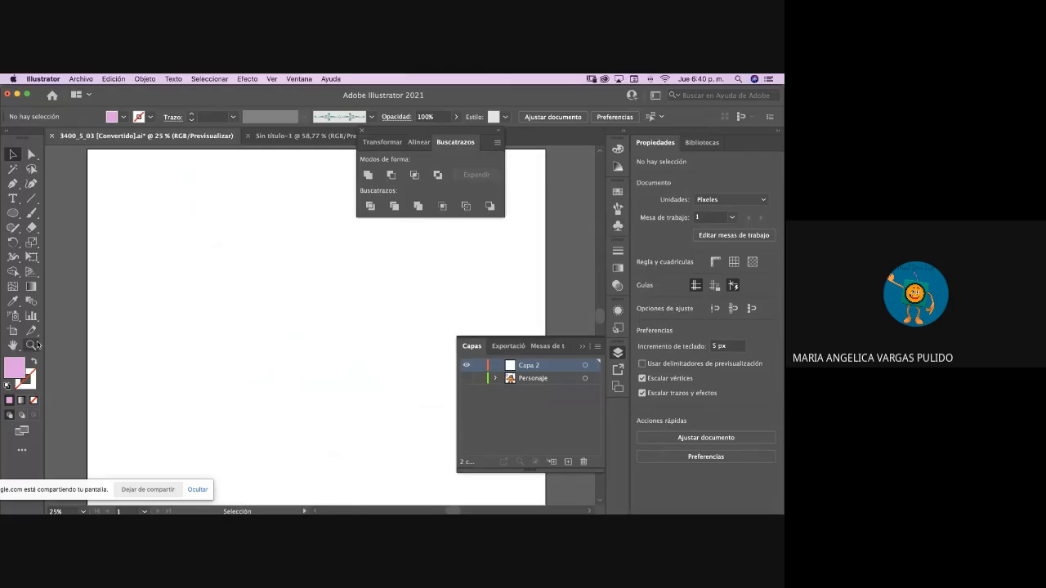
- Draw an ellipse about 1710 x 1663 px on the new layer and fill it with pale beige #ede6bd
left_click(11, 213)
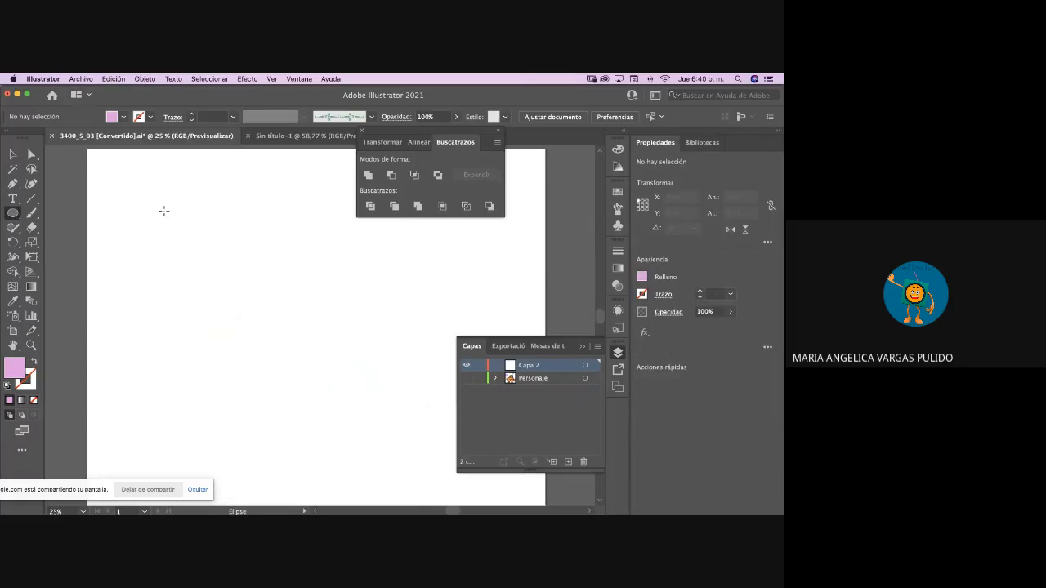
left_click_drag(163, 211, 359, 402)
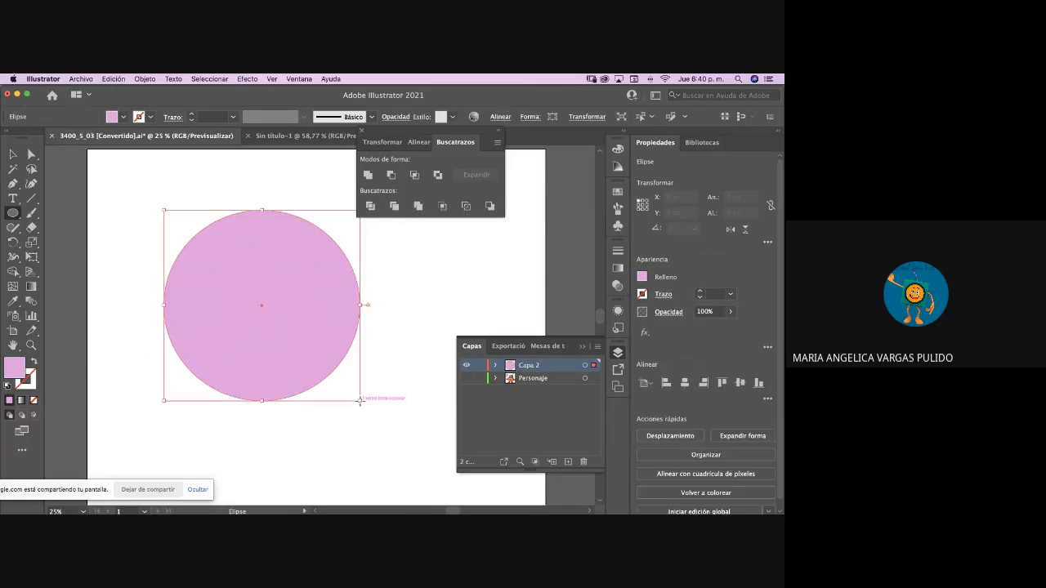
left_click(13, 153)
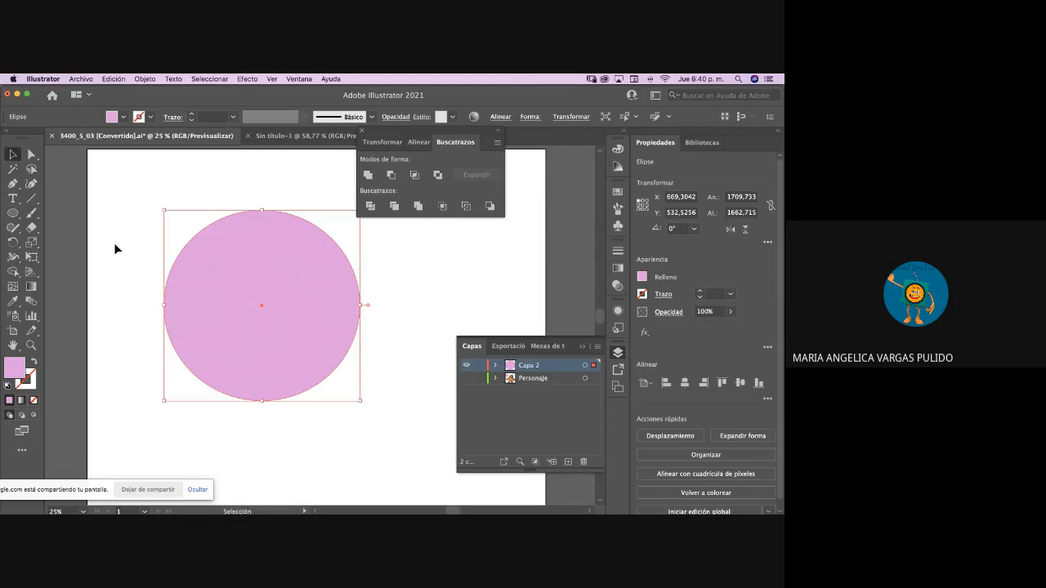
double_click(14, 372)
left_click(239, 303)
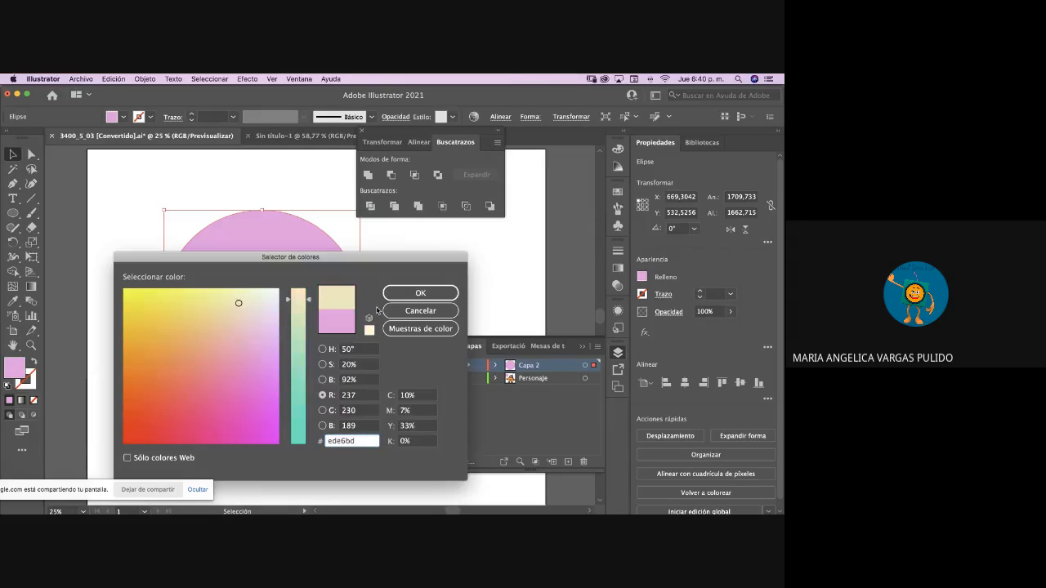
left_click(406, 297)
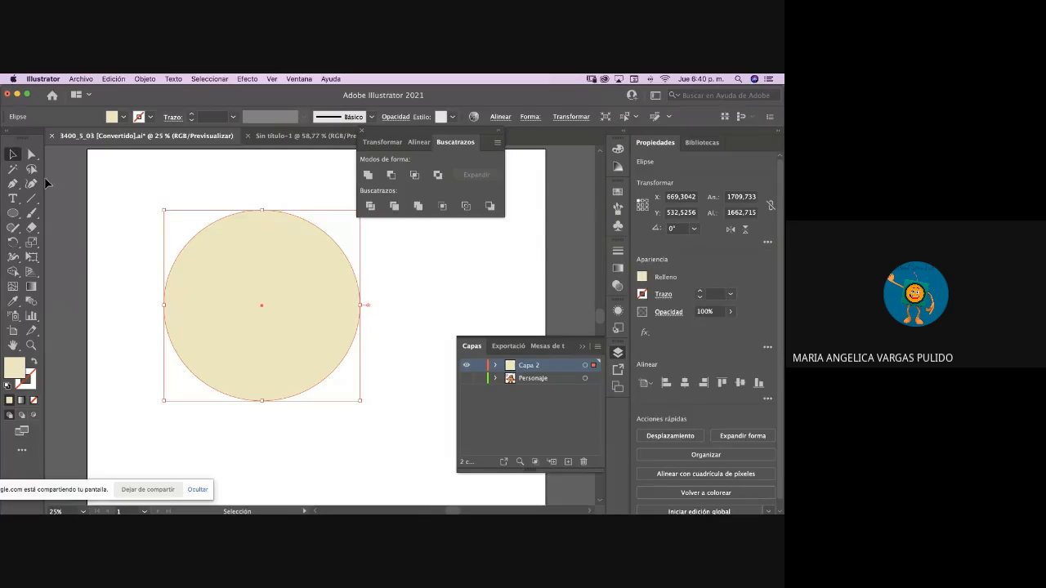
- Try duplicating the beige circle with the copy overlapping to its right, and undo the copy
left_click(46, 180)
left_click(285, 274)
key("a")
key("v")
left_click(411, 285)
left_click(343, 299)
key("super")
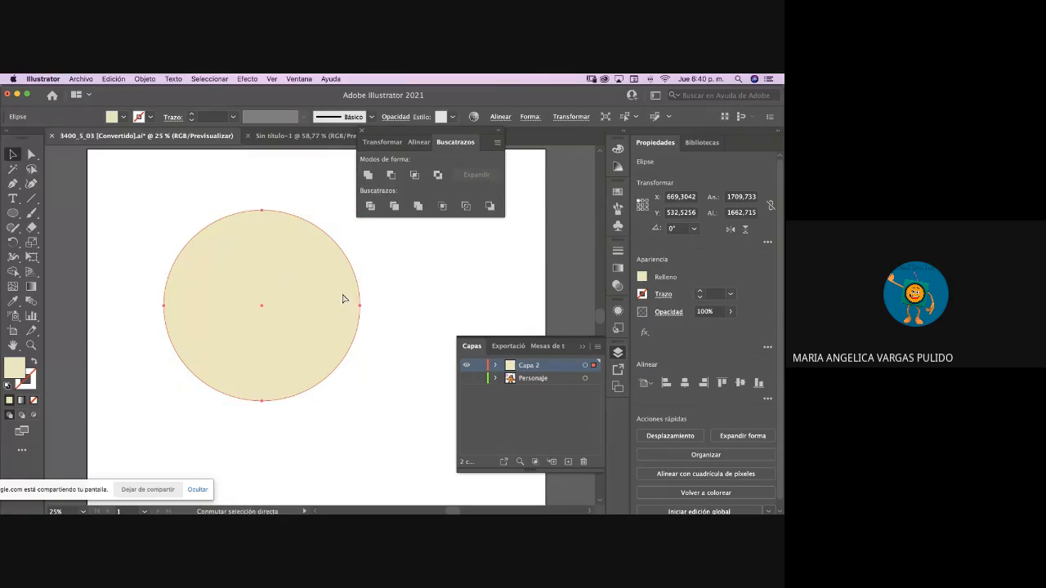
left_click(240, 174)
left_click_drag(253, 337, 318, 343)
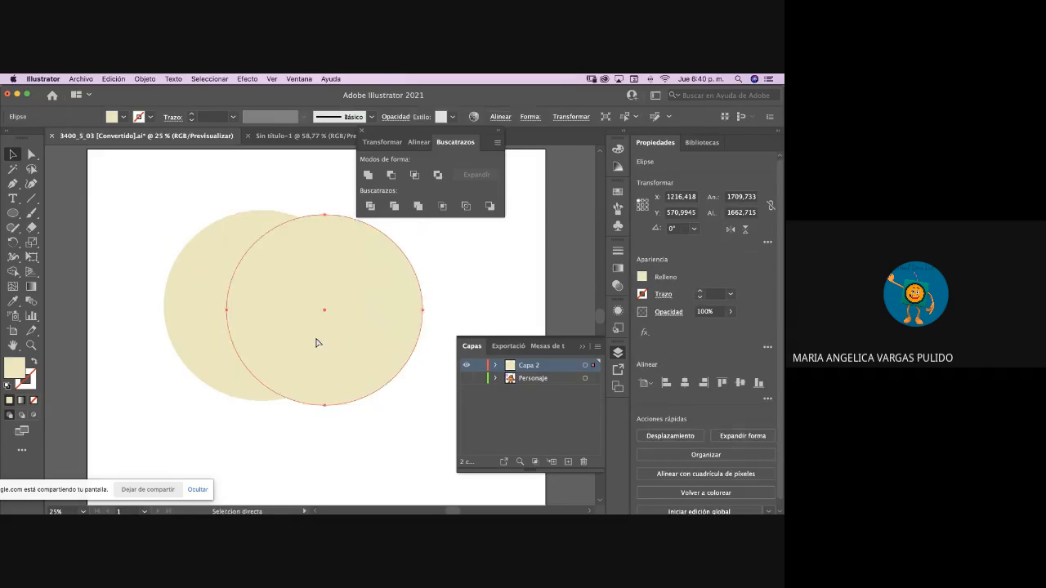
key("super+z")
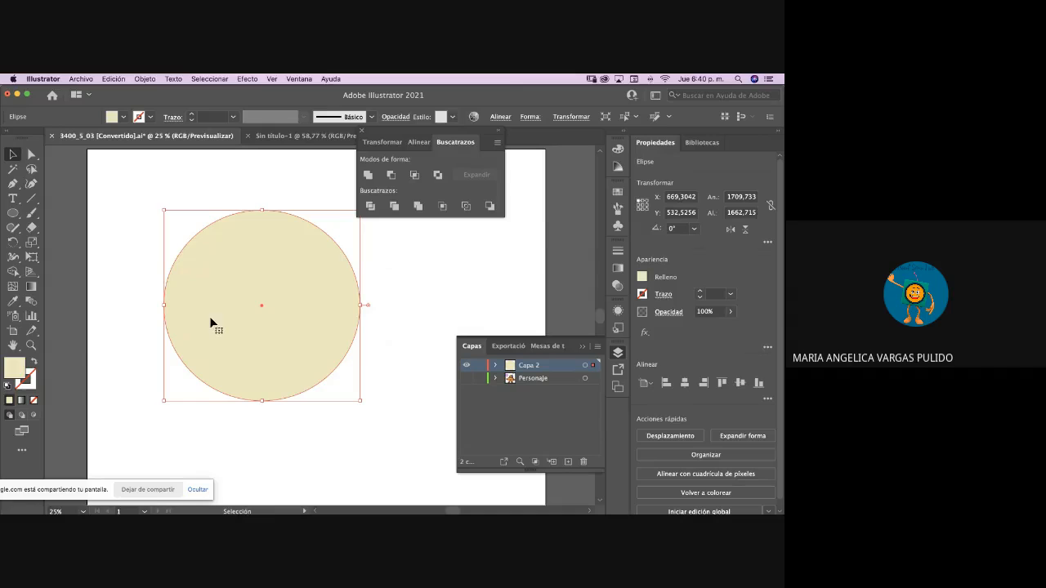
- Create a clipping opacity mask for the beige circle in the Transparency settings and activate the mask for editing
left_click(307, 79)
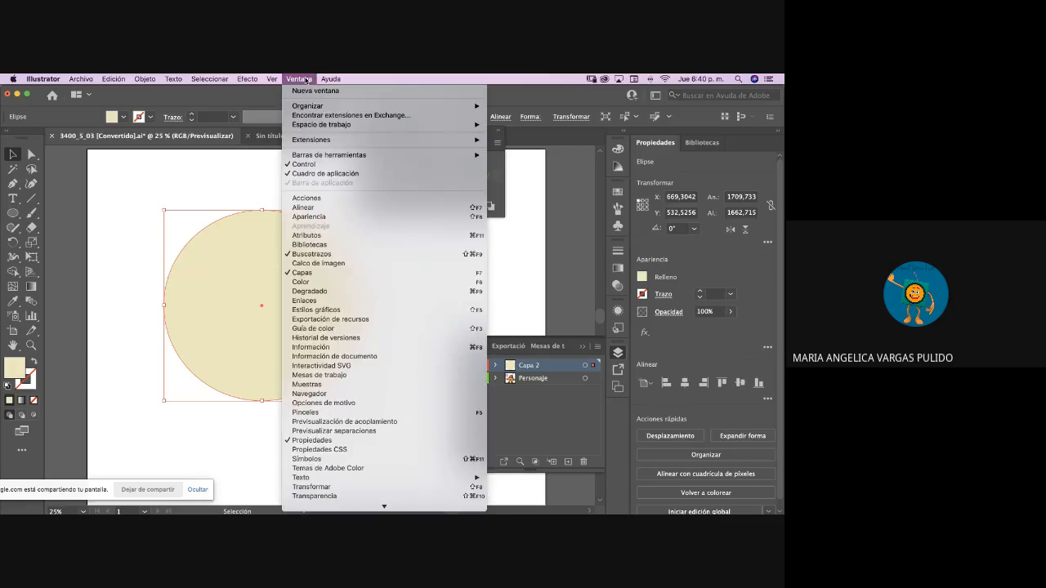
scroll(327, 286, "down", 3)
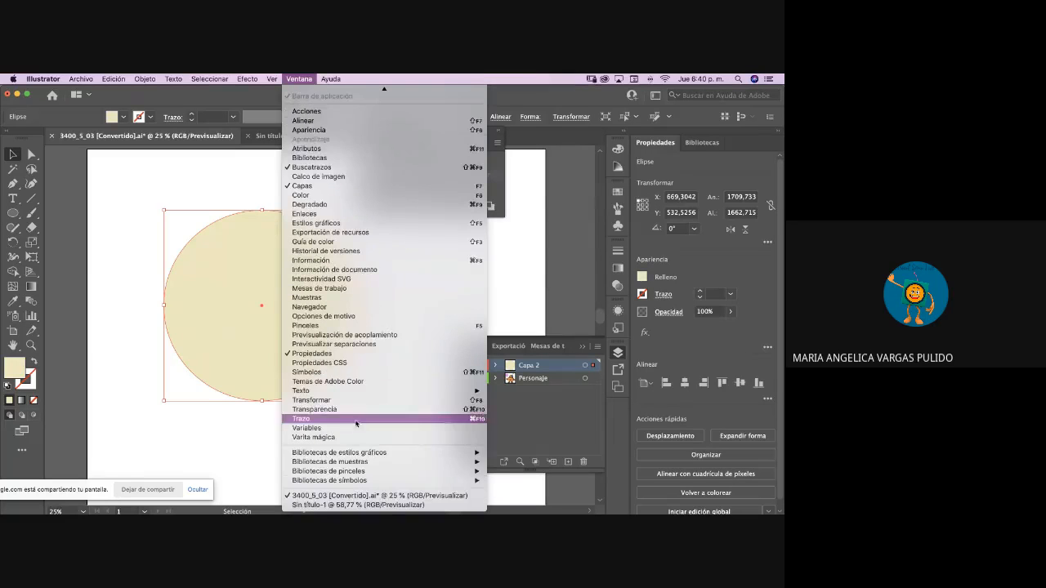
left_click(347, 411)
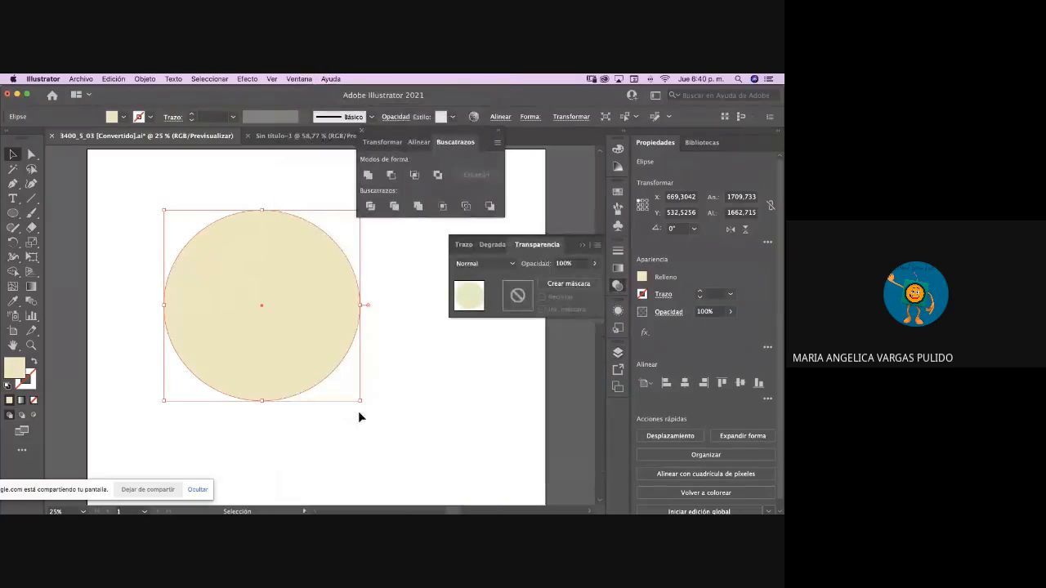
left_click(551, 286)
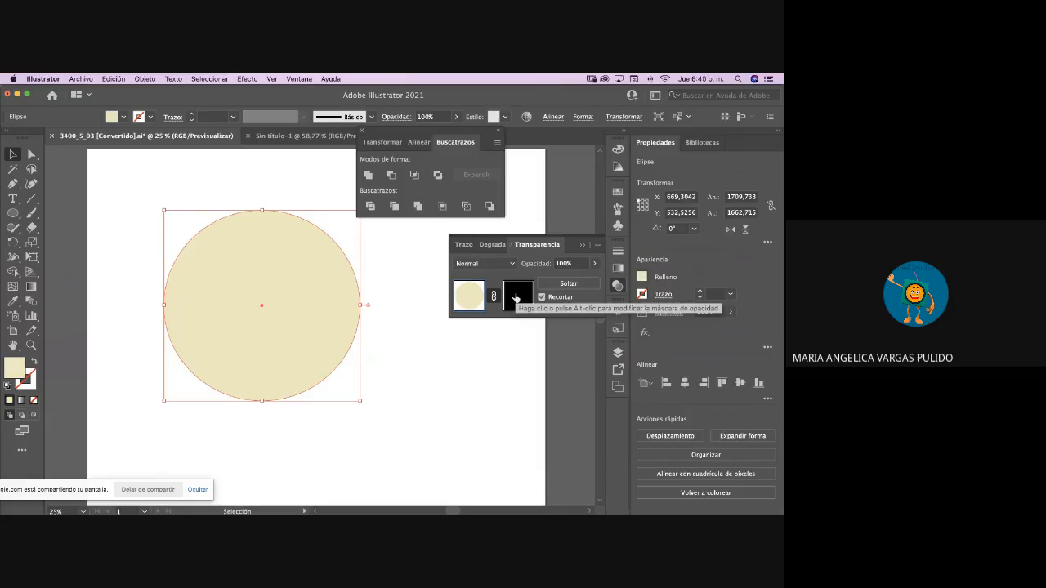
left_click(516, 299)
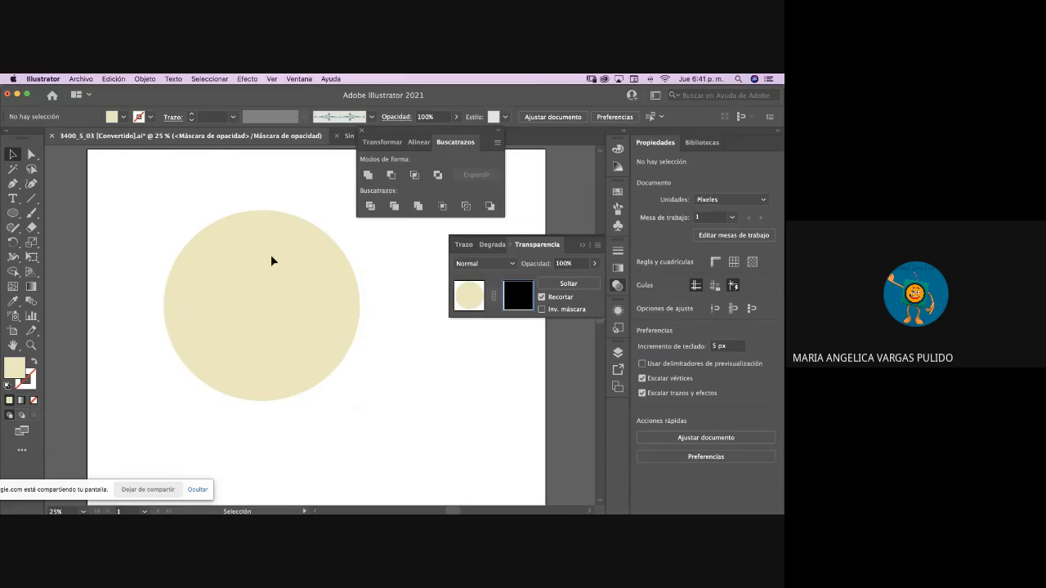
- Place the grunge texture txt1.jpg inside the circle's opacity mask and enlarge it to about 2574 x 1812 px
left_click(81, 79)
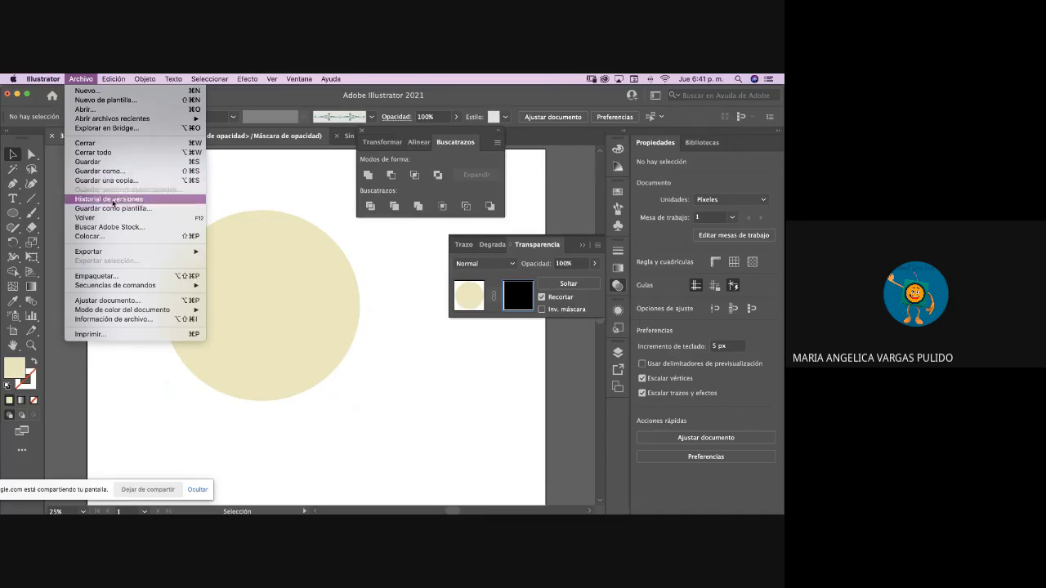
left_click(91, 237)
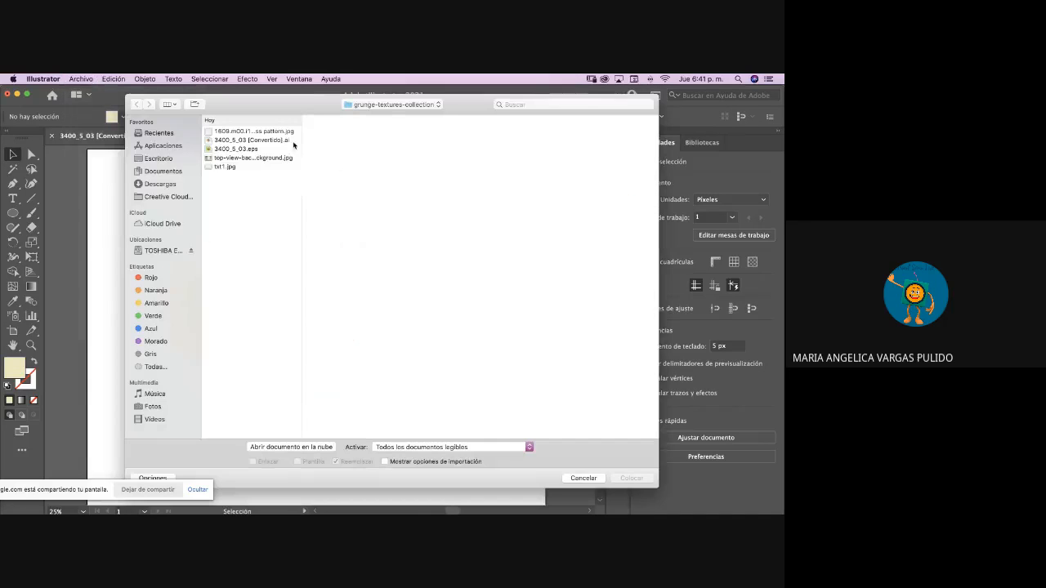
left_click(226, 167)
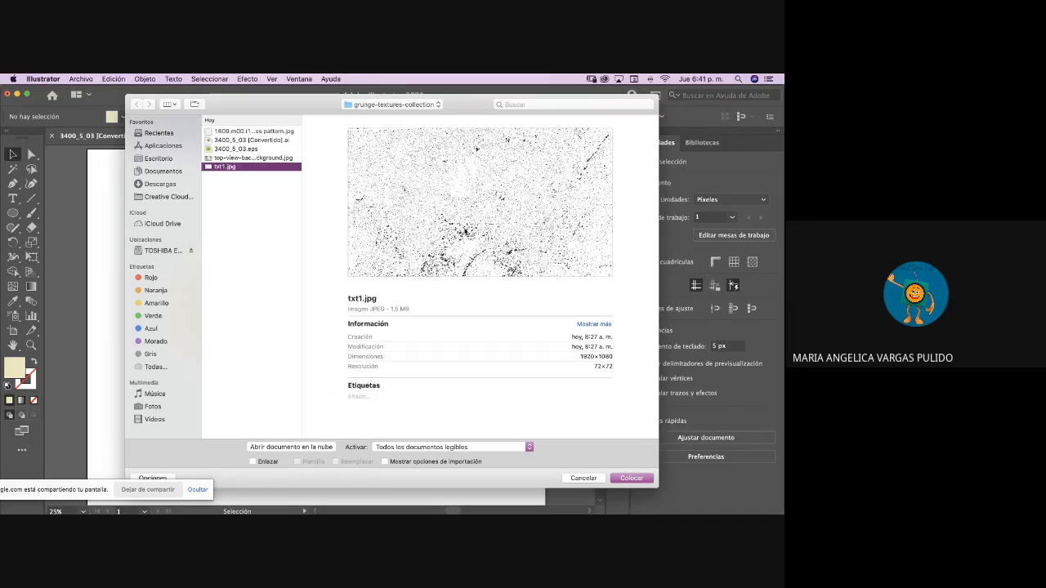
left_click(631, 478)
left_click(187, 231)
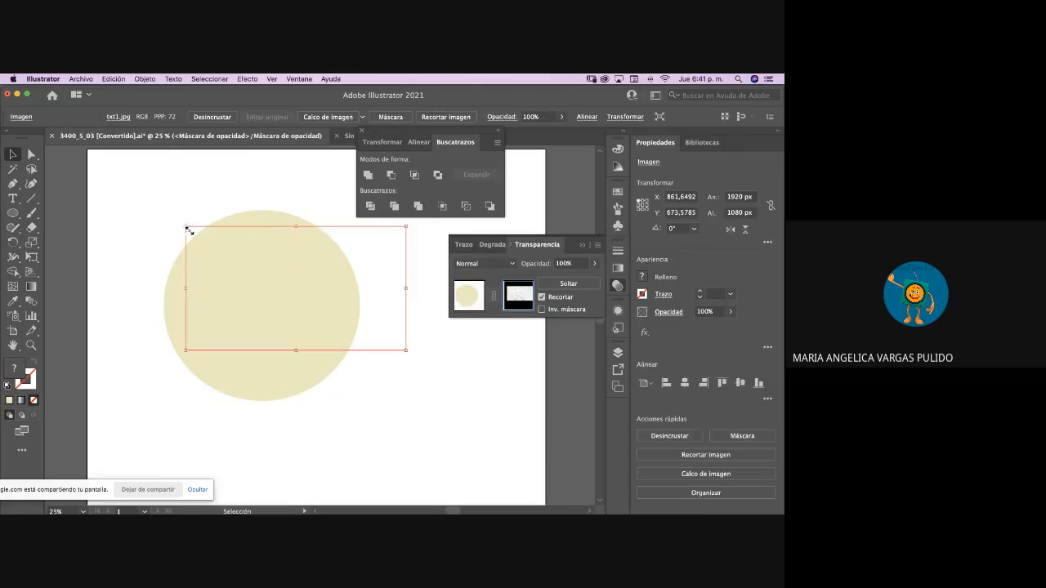
left_click_drag(186, 349, 111, 434)
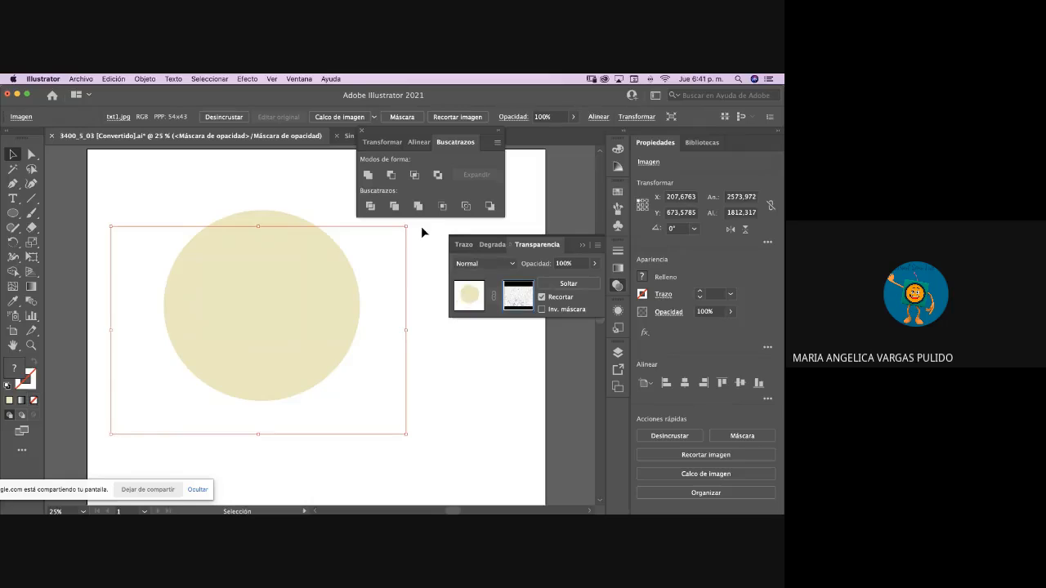
- Enlarge the txt1.jpg texture inside the opacity mask to about 2971 x 2197 px and deselect it
left_click_drag(406, 226, 451, 181)
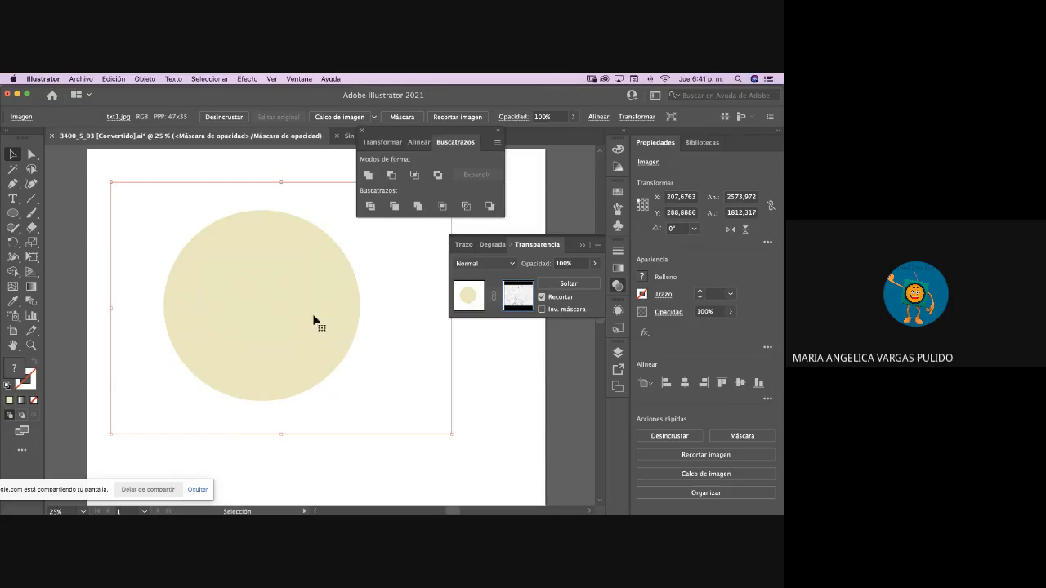
left_click(505, 377)
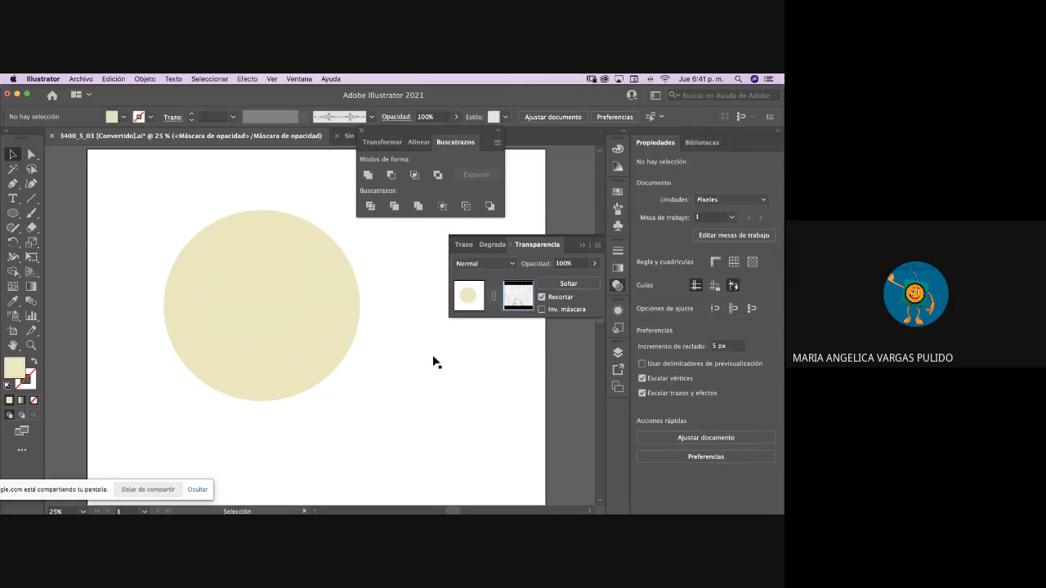
- Examine the masked beige circle at close and distant magnifications to judge the grunge texture
left_click(293, 334)
key("super+plus")
key("super+plus")
key("super+plus")
key("super+plus")
key("super+plus")
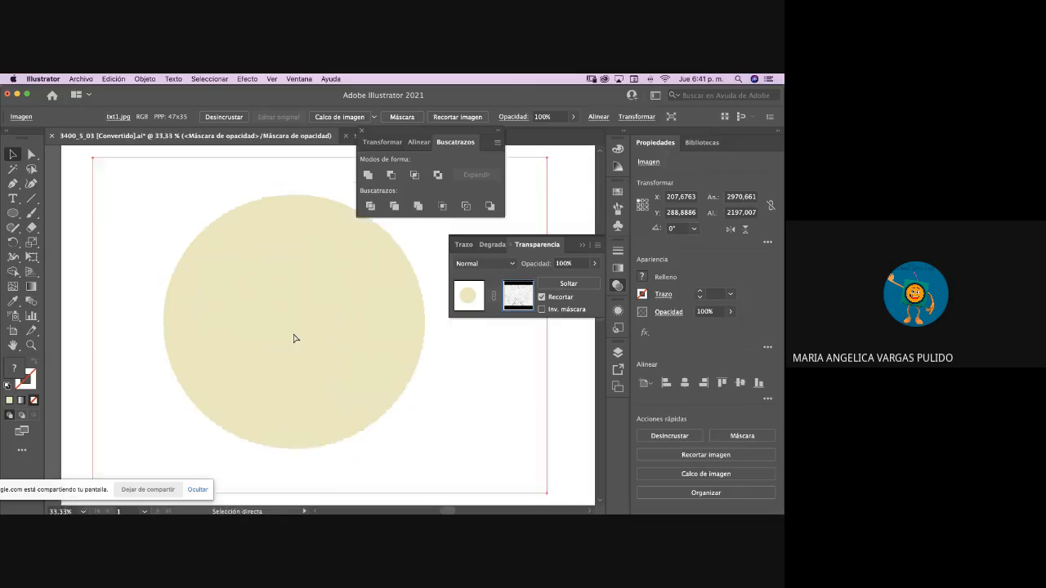
key("super+minus")
key("super+minus")
key("super+minus")
key("super+minus")
key("super+minus")
key("super+minus")
key("super+minus")
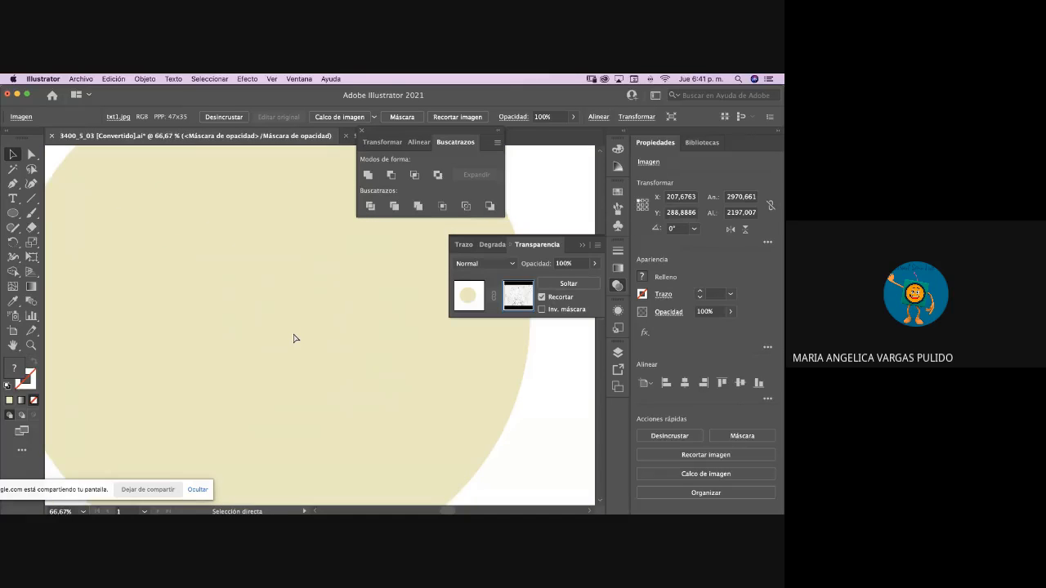
key("super+plus")
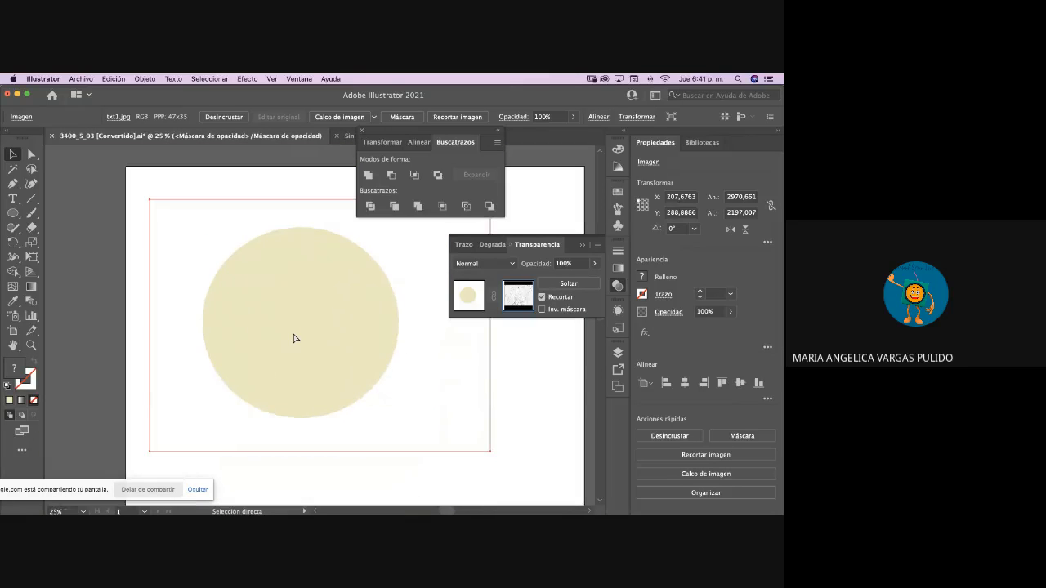
- Try shifting the texture image within the mask, and undo the move, the resizing and the texture's placement
key("v")
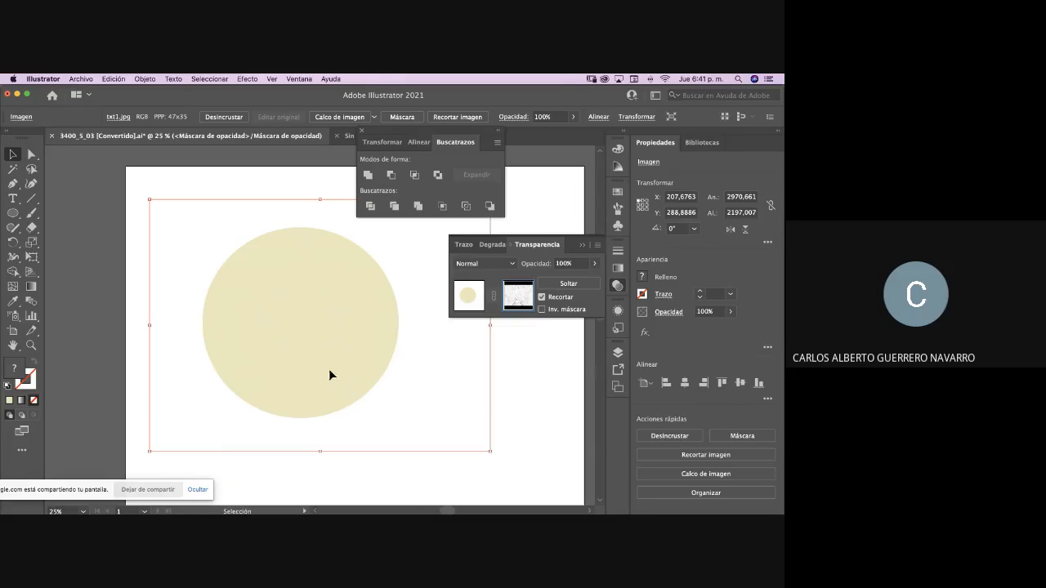
left_click_drag(329, 373, 405, 395)
key("super+z")
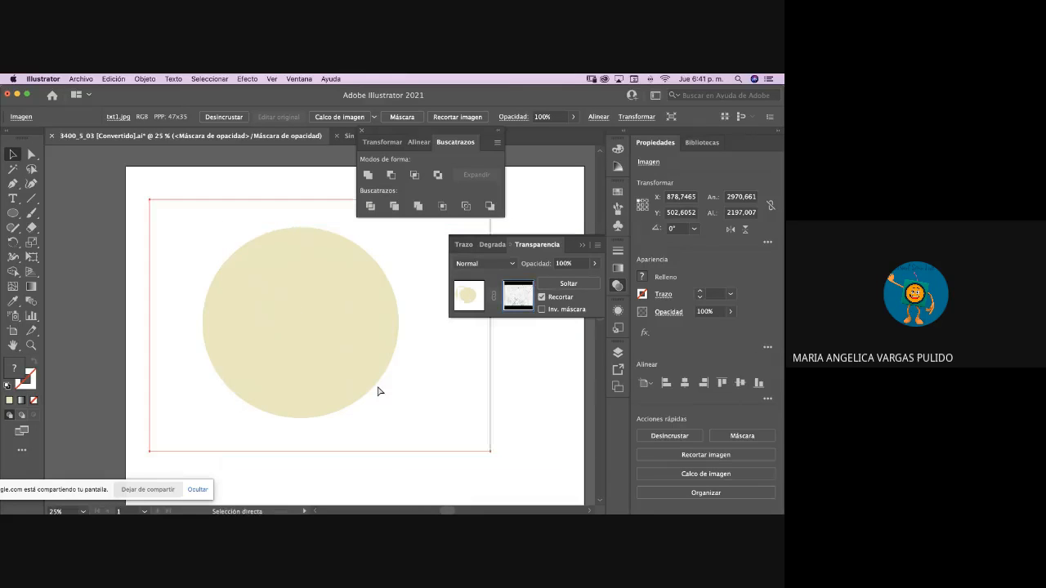
key("super+z")
key("super+z")
key("super+z")
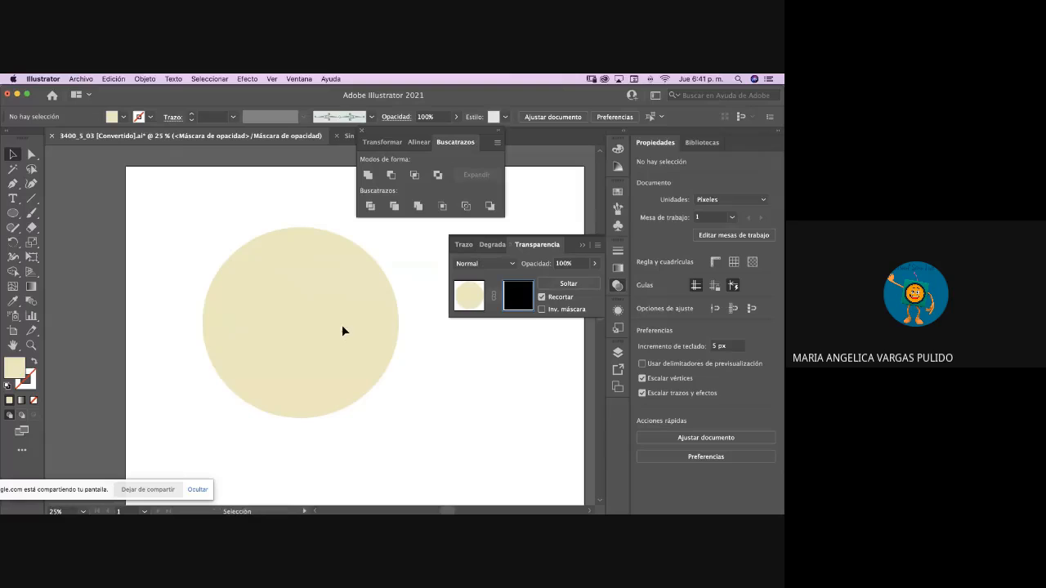
- Leave mask editing and change the masked circle's fill to a pale pink
left_click(472, 298)
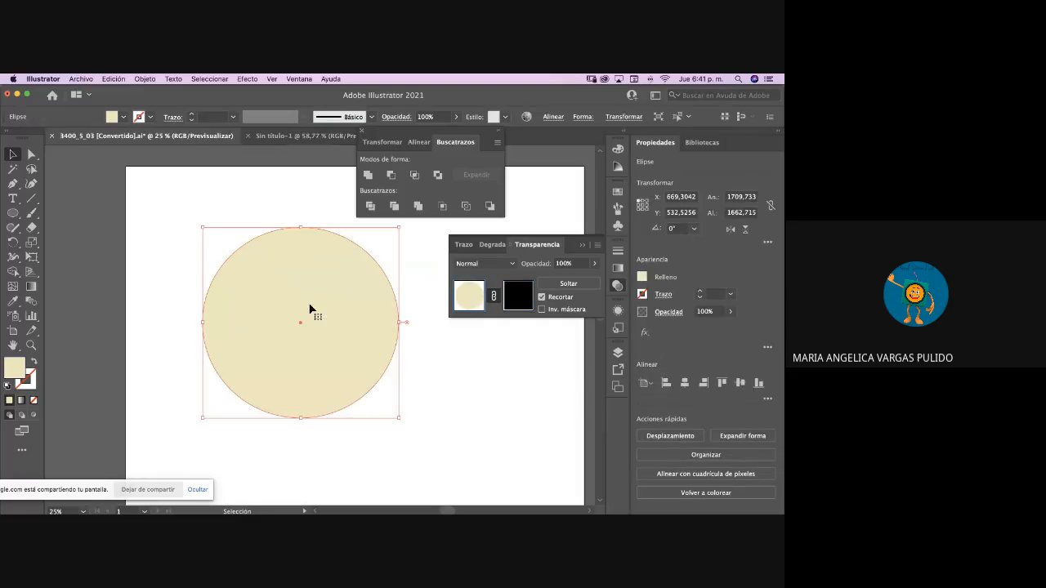
double_click(14, 370)
left_click(257, 315)
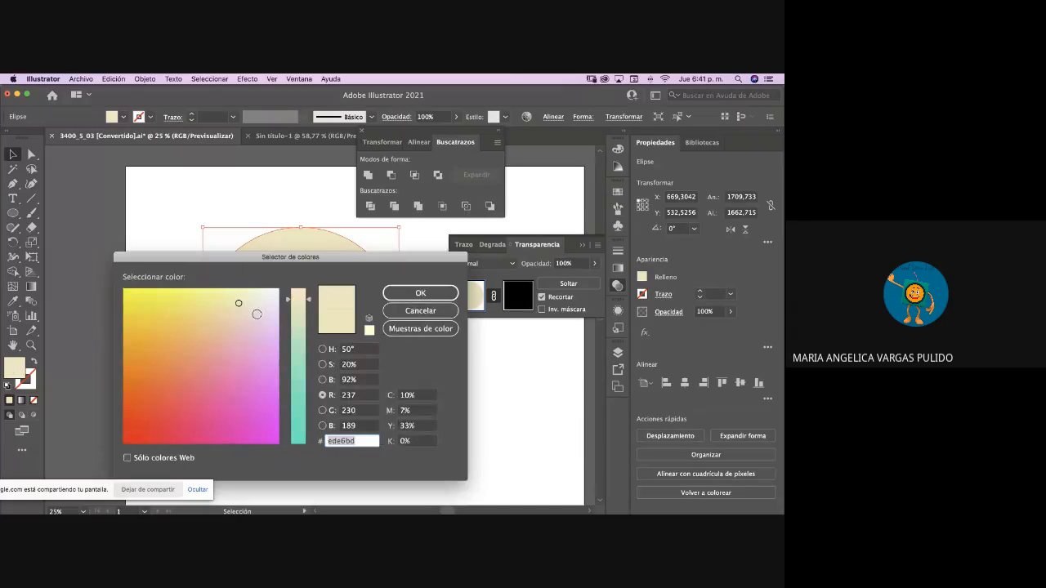
left_click(446, 295)
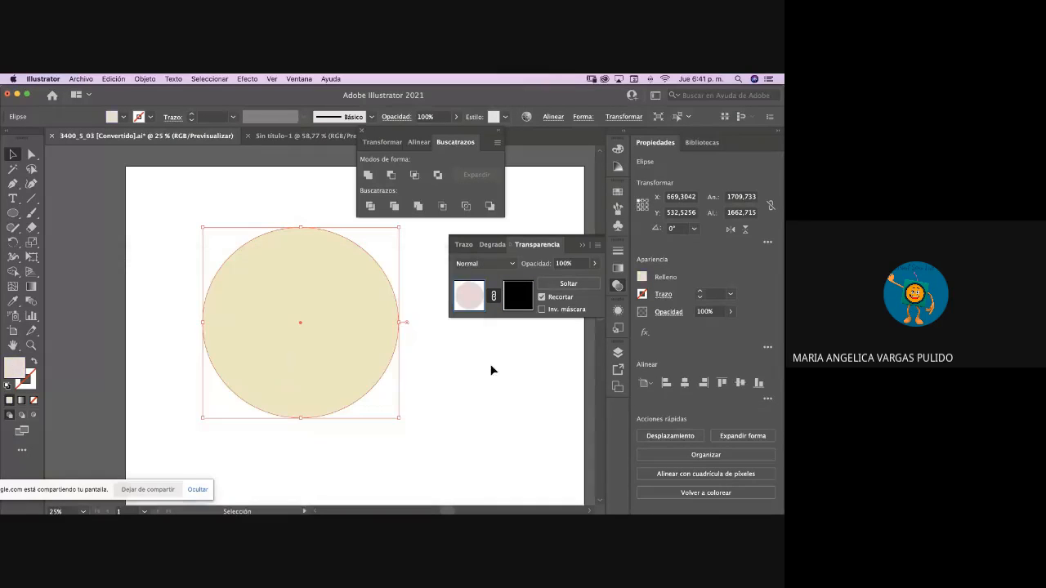
- Place txt1.jpg in the pink circle's opacity mask and enlarge it to about 2587 x 1712 px, covering the circle
left_click(521, 301)
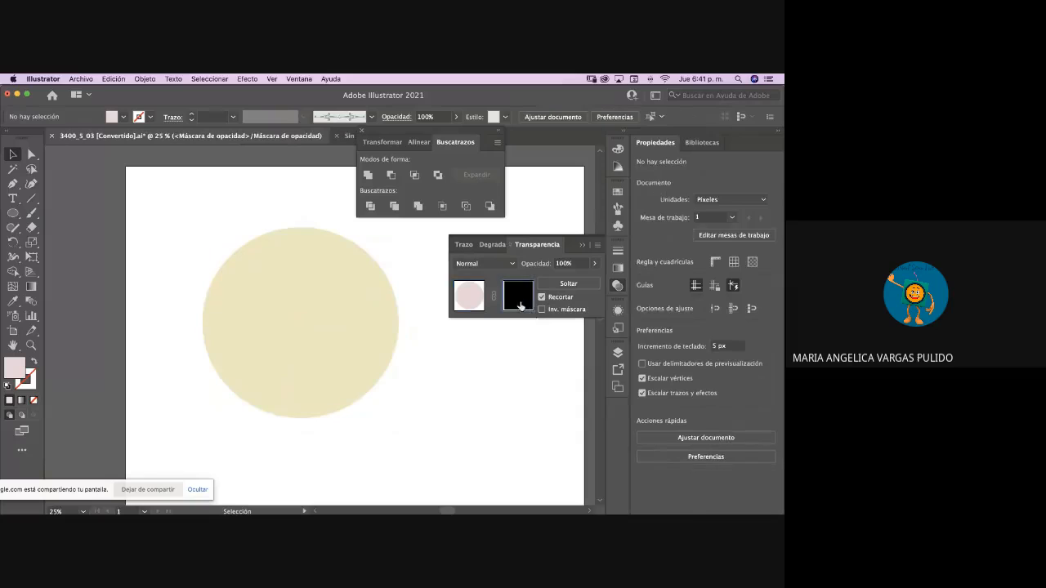
left_click(72, 80)
left_click(98, 237)
left_click(225, 167)
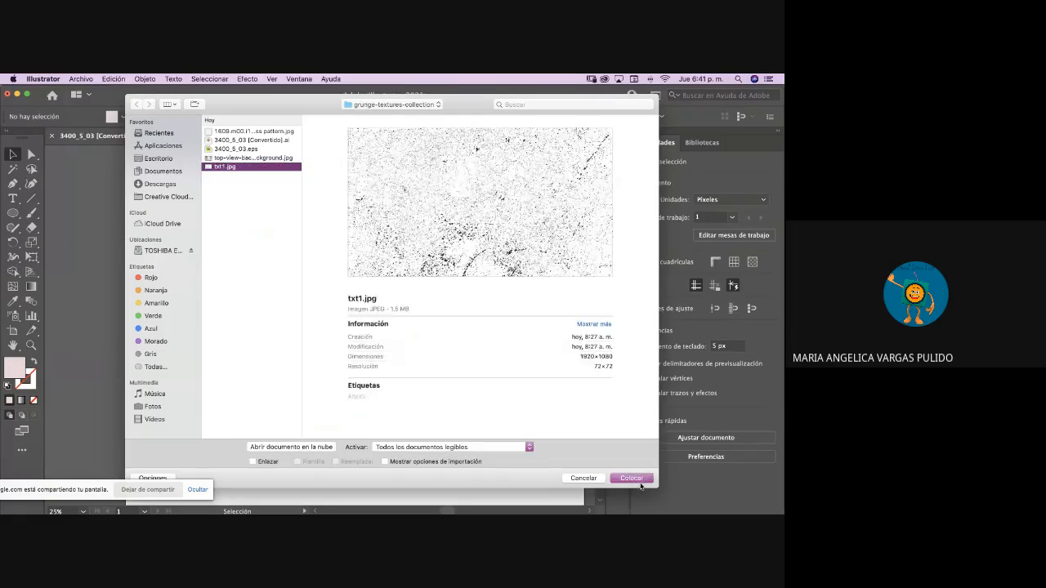
left_click(630, 478)
left_click(227, 255)
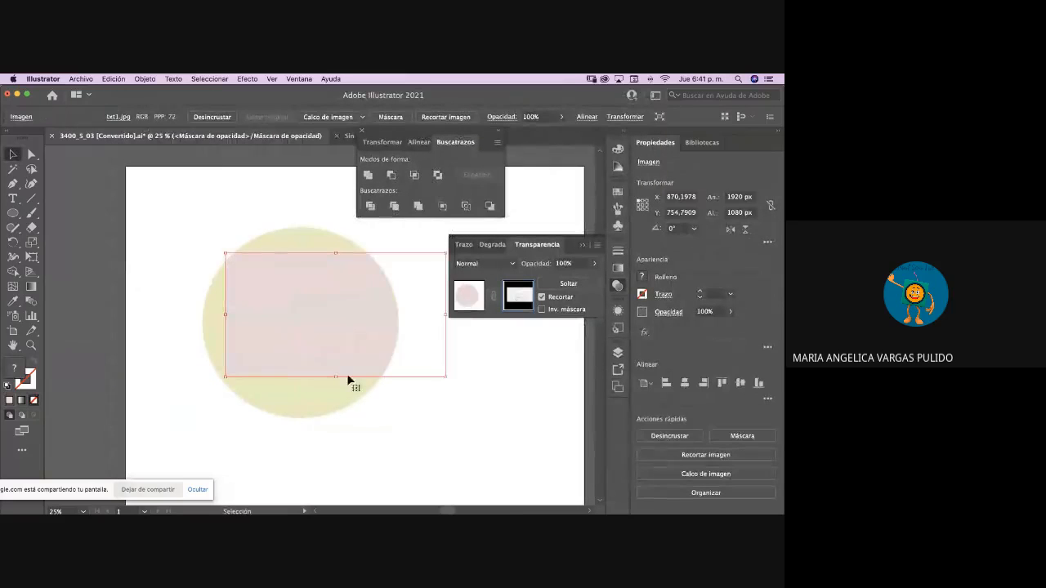
left_click_drag(226, 376, 150, 459)
left_click_drag(299, 255, 299, 224)
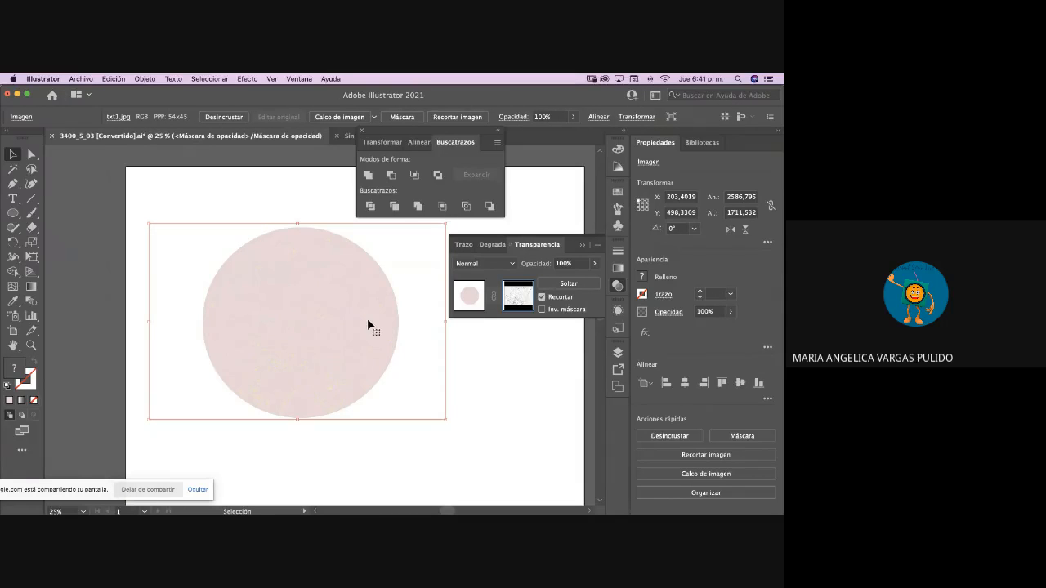
- Examine the grunge texture on the pink circle at close and distant magnifications
key("super+plus")
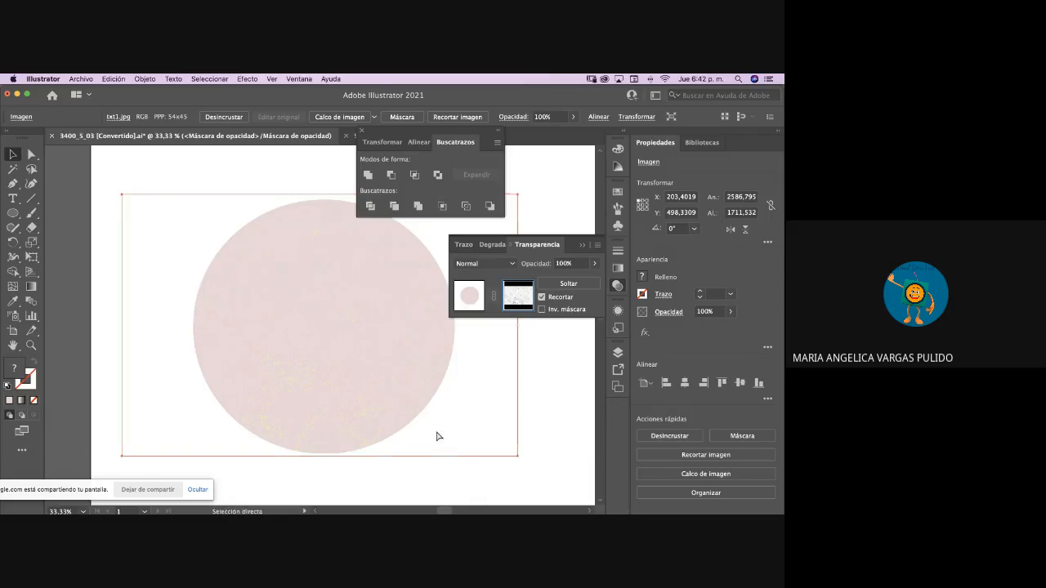
key("super+plus")
key("super+plus")
key("super+plus")
key("super+plus")
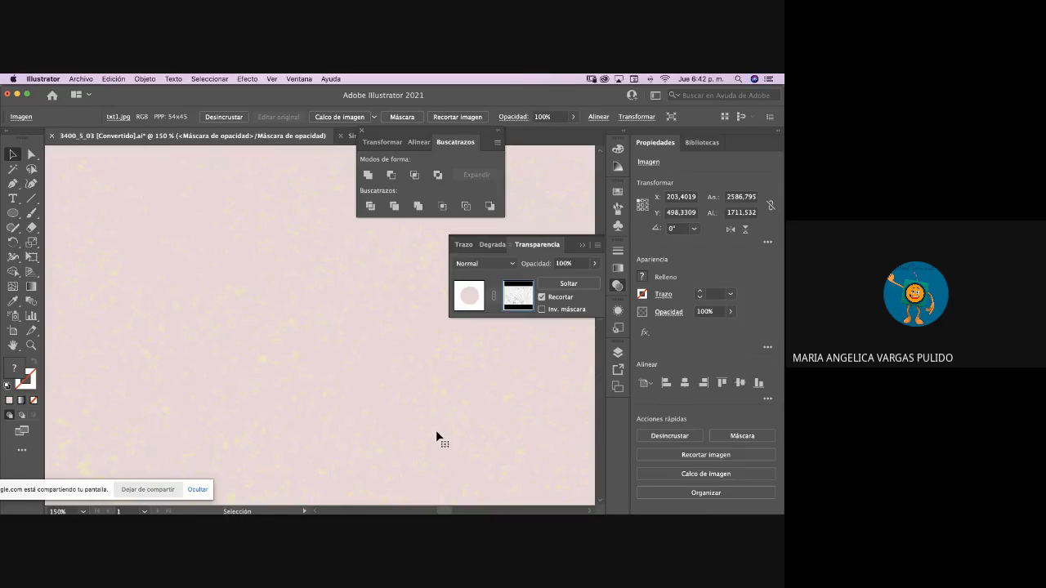
key("super+minus")
key("super+minus")
key("super+minus")
key("super+minus")
key("super+minus")
key("super+minus")
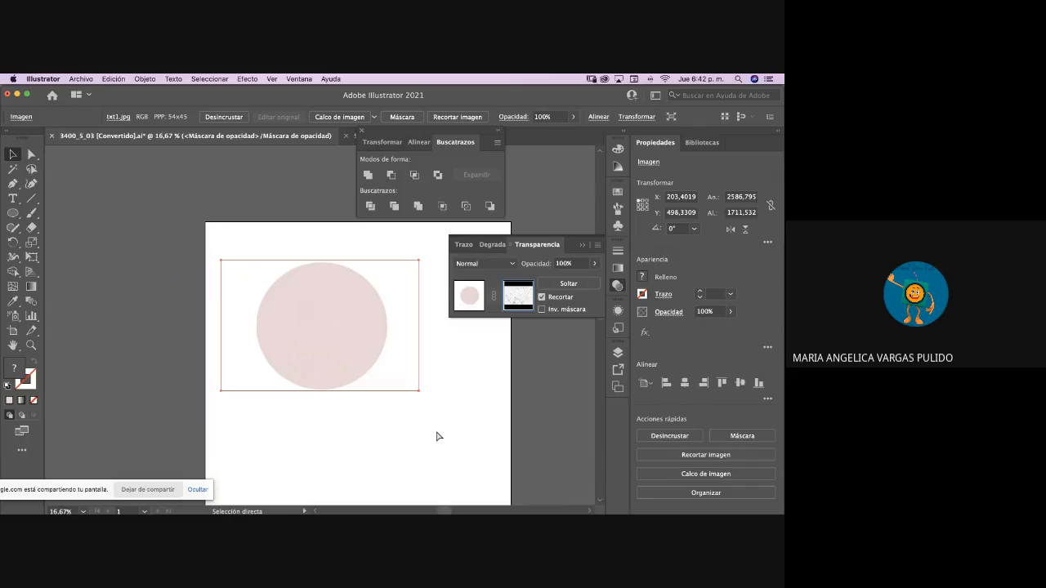
key("super+minus")
key("super+plus")
key("super+plus")
key("super+plus")
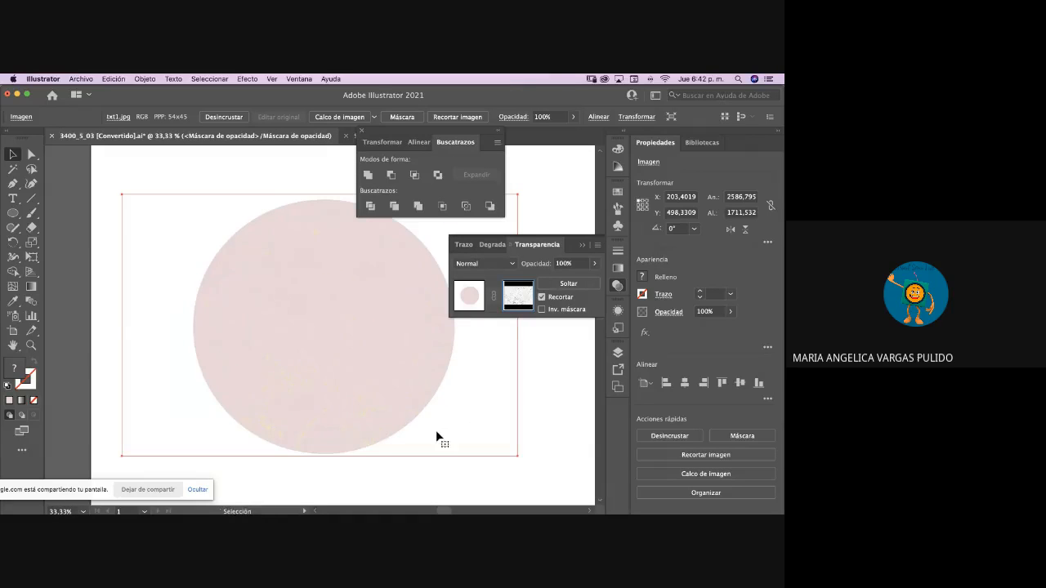
left_click(94, 209)
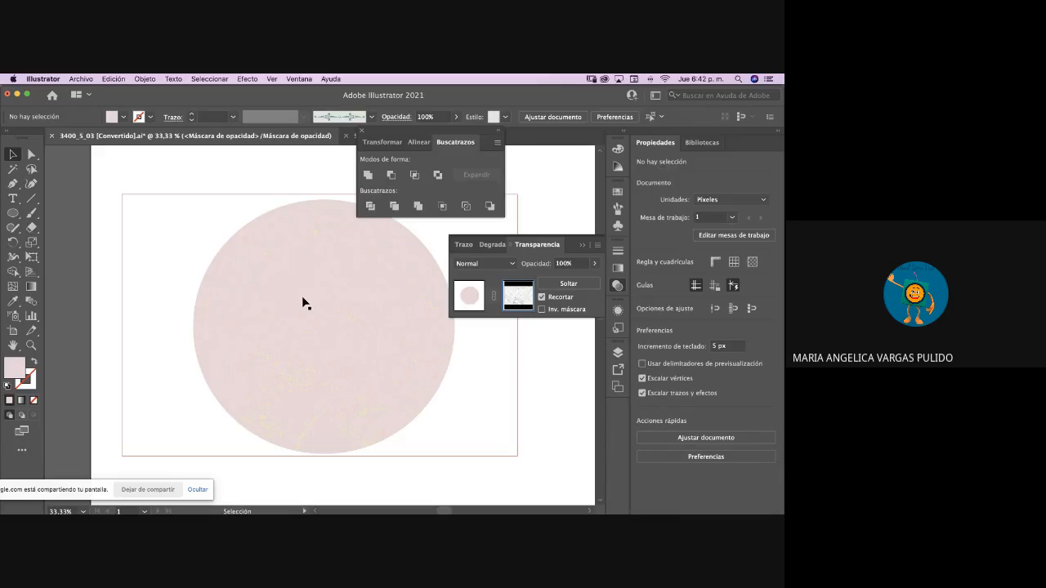
key("super+minus")
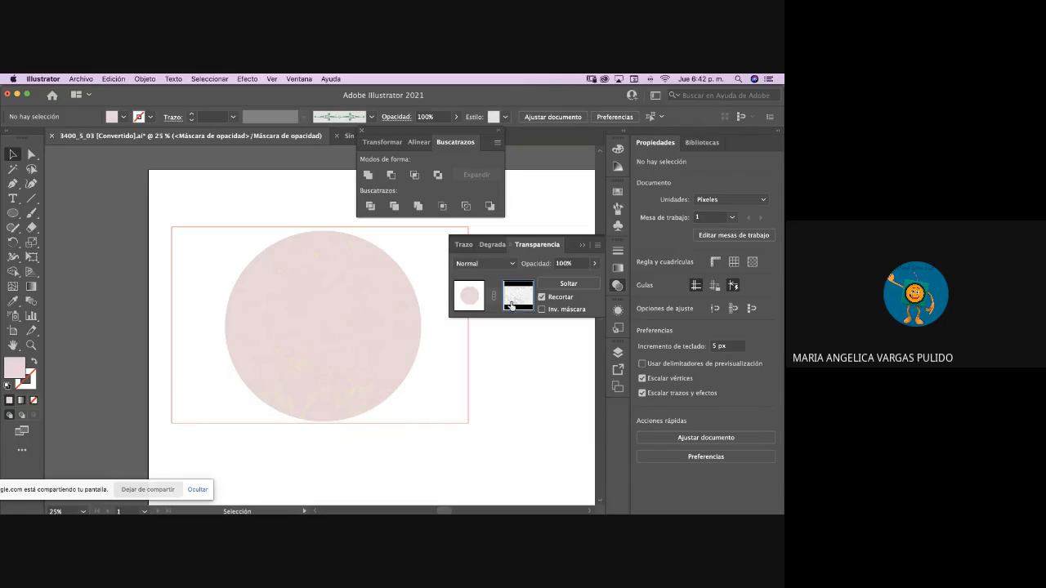
- Leave mask editing, try shifting the textured pink circle off the beige one beneath, and undo the move
left_click(473, 306)
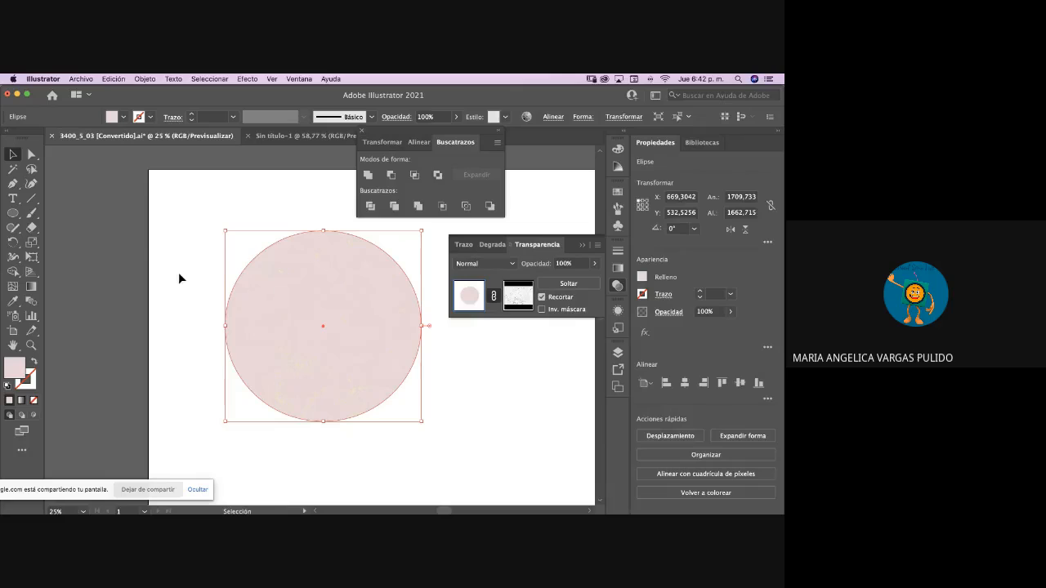
left_click(136, 250)
left_click_drag(388, 357, 413, 366)
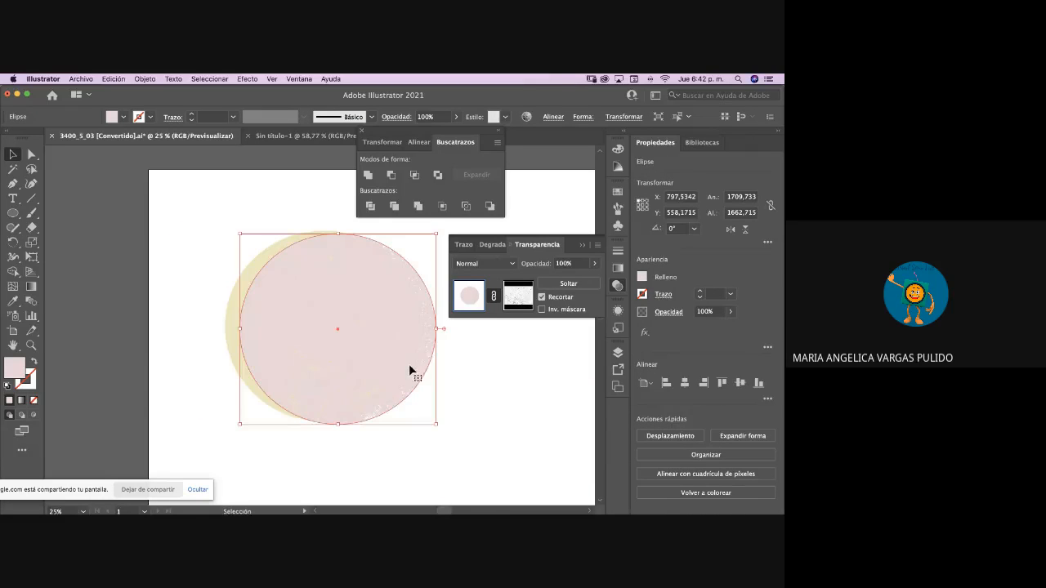
key("super+z")
- Show and hide the Personaje layer, and hide and show Capa 2 to compare their contents
left_click(618, 354)
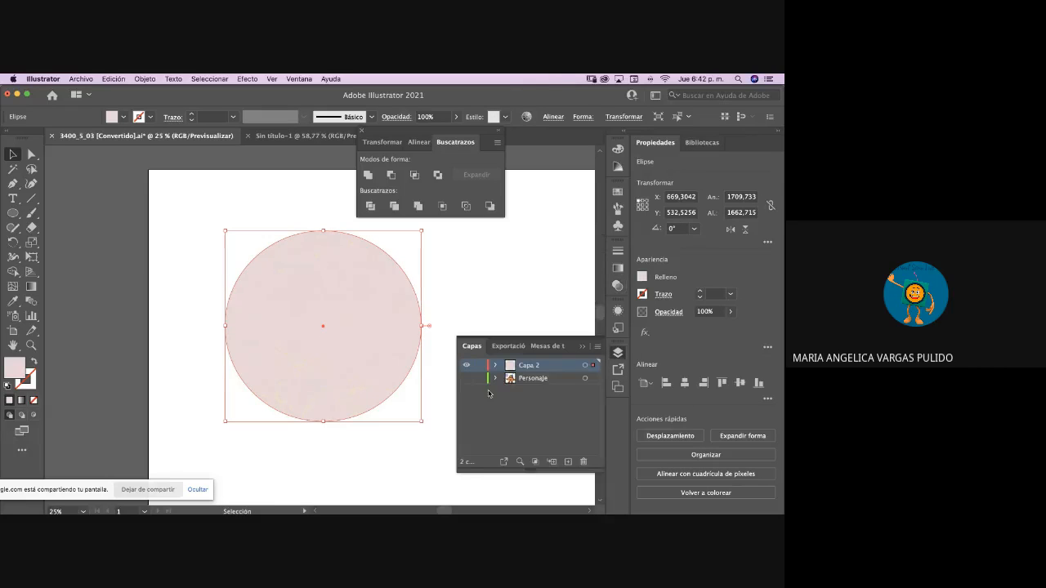
left_click(466, 378)
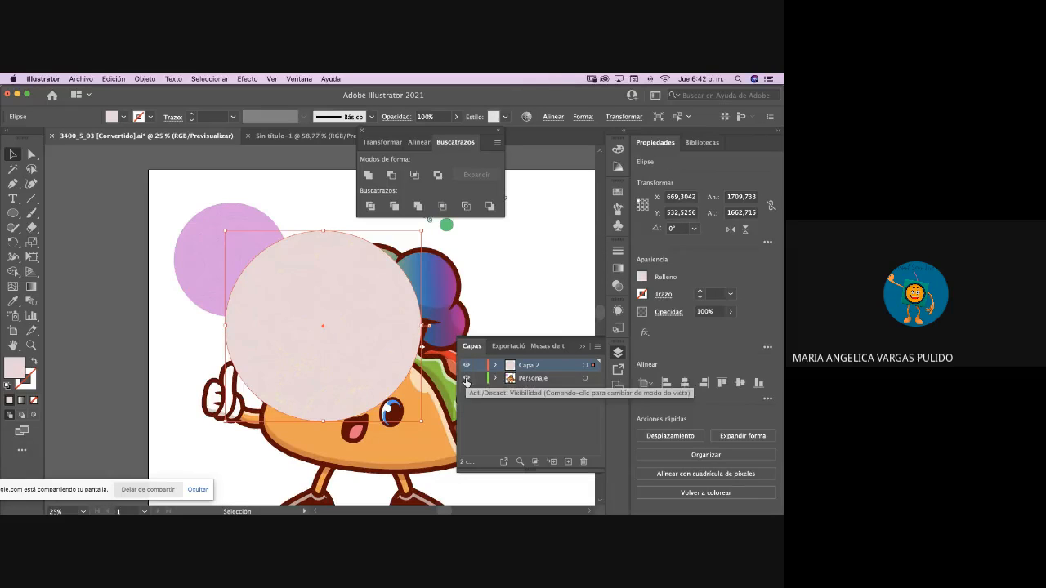
left_click(467, 378)
left_click(466, 365)
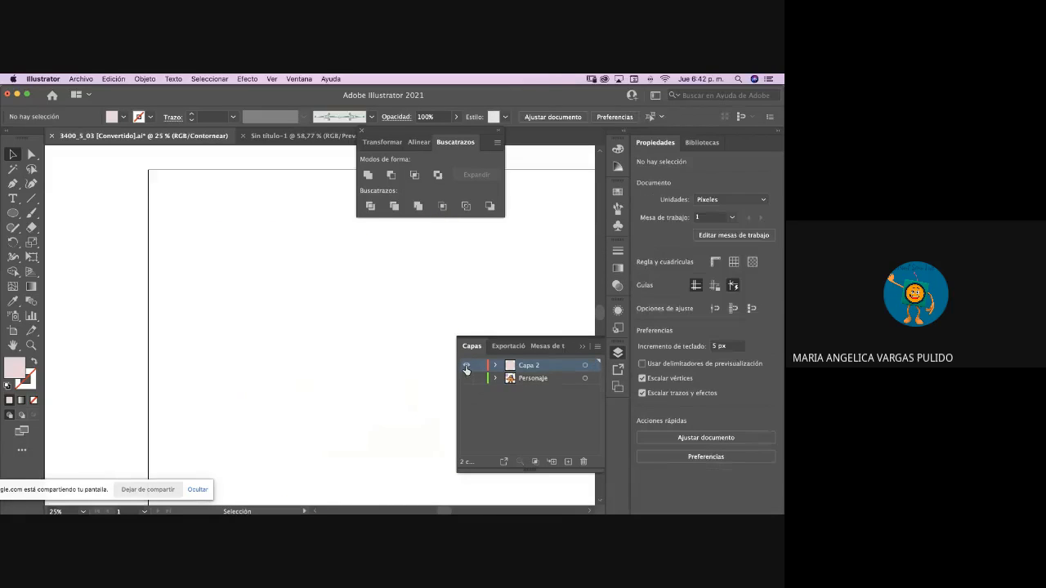
left_click(467, 366)
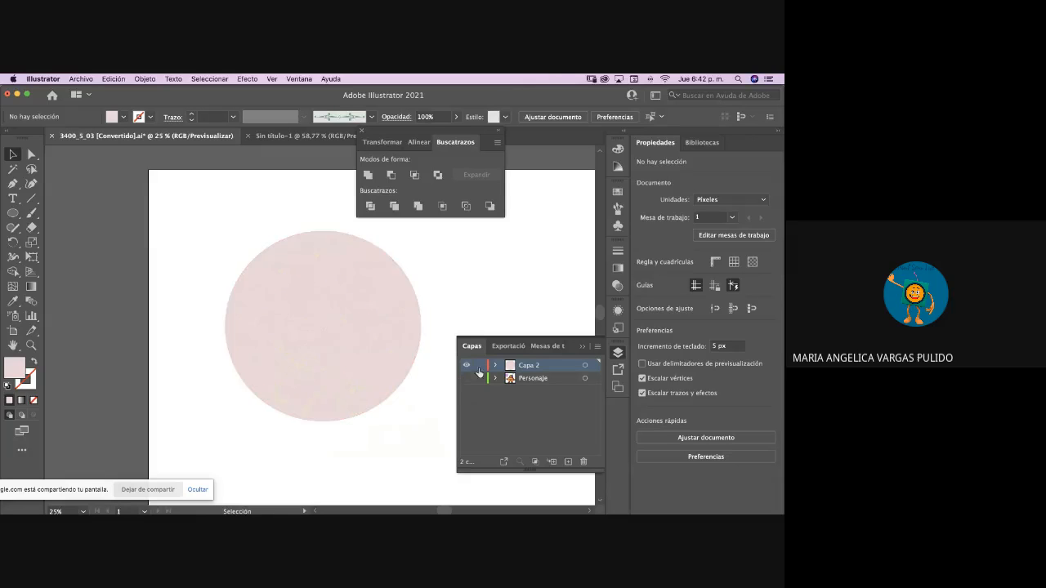
- Lock the Capa 2 layer, make the Personaje layer visible, and unlock Capa 2 again
left_click(480, 366)
left_click(467, 378)
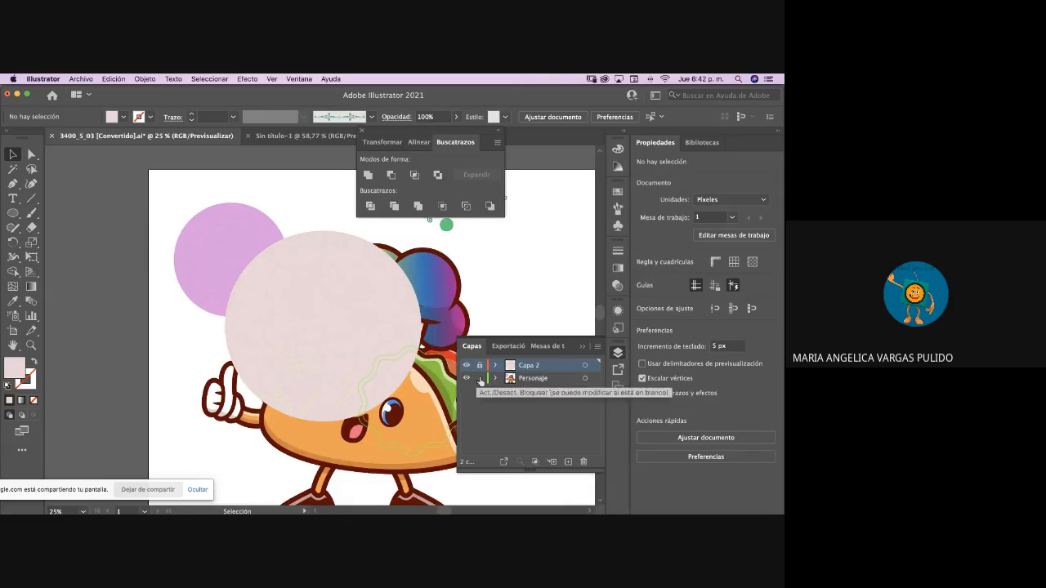
left_click(480, 366)
left_click(480, 378)
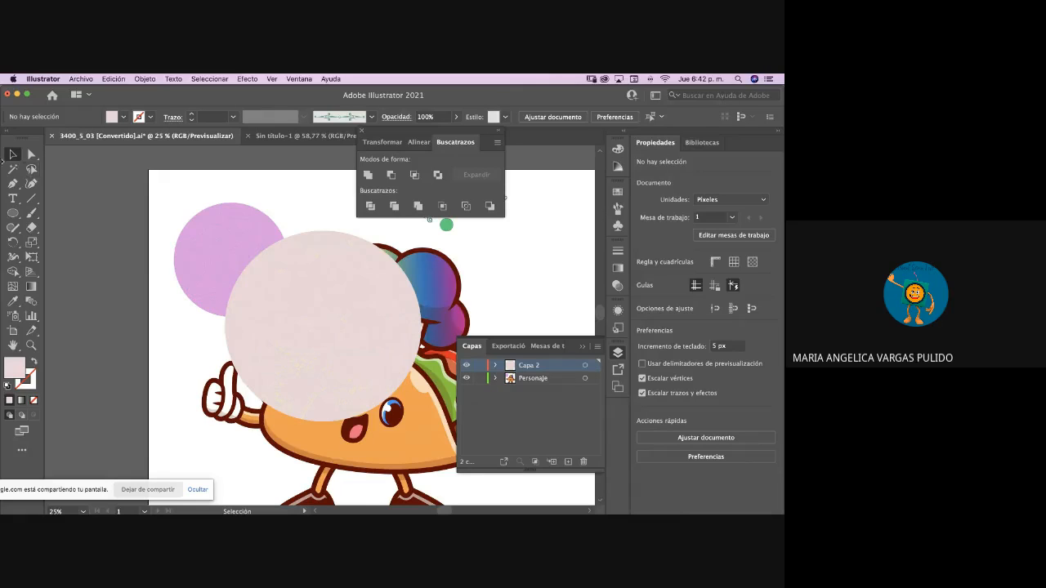
- Undo the practice edits until the pink, beige and purple circles are removed and Capa 2 is empty
left_click(13, 155)
left_click(347, 291)
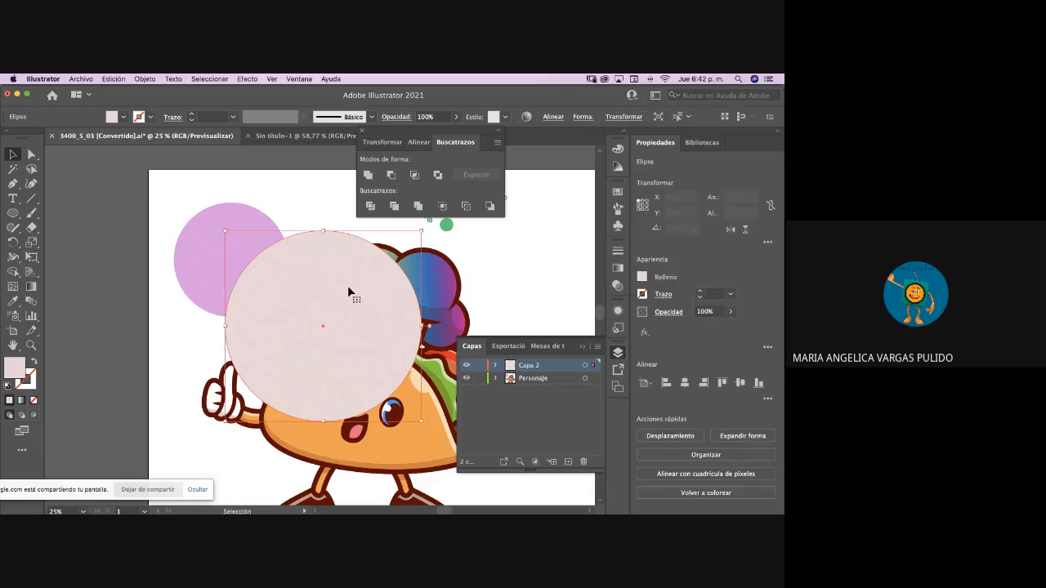
key("super+z")
key("super+z")
key("super+z")
key("super+z")
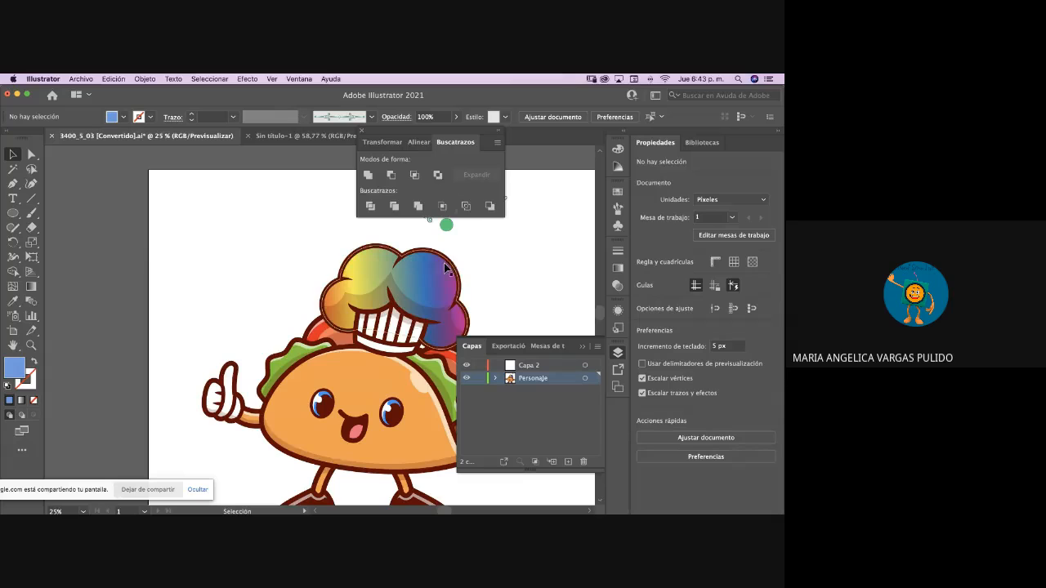
- Show the Appearance settings and isolate the taco character's group for editing
left_click(300, 79)
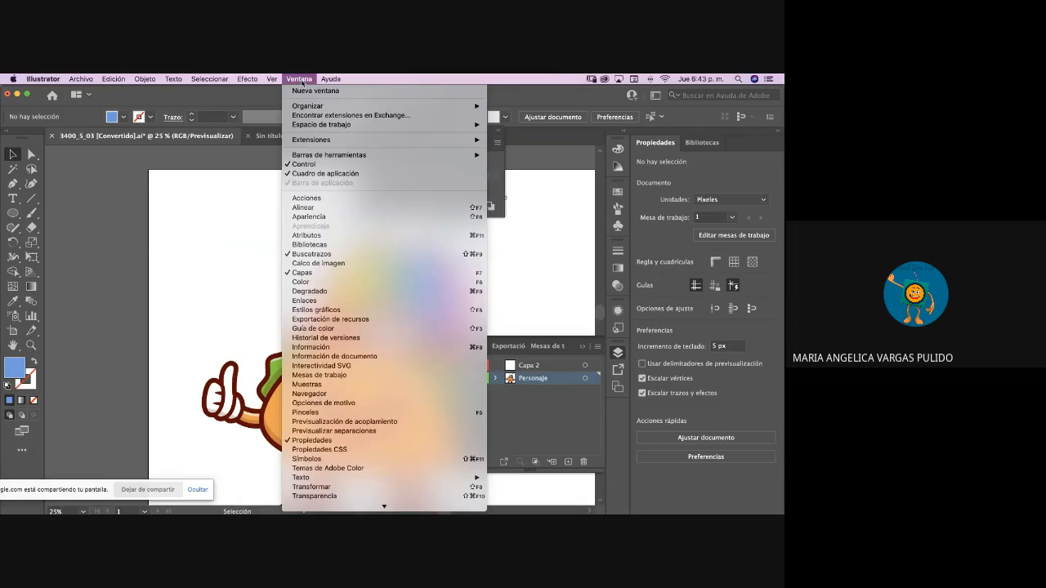
left_click(334, 218)
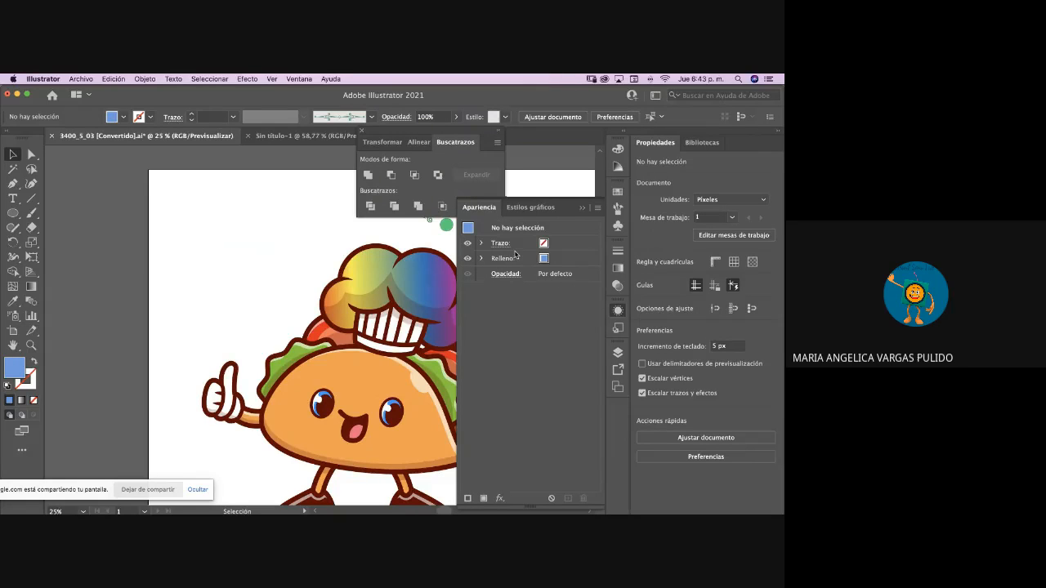
left_click(359, 275)
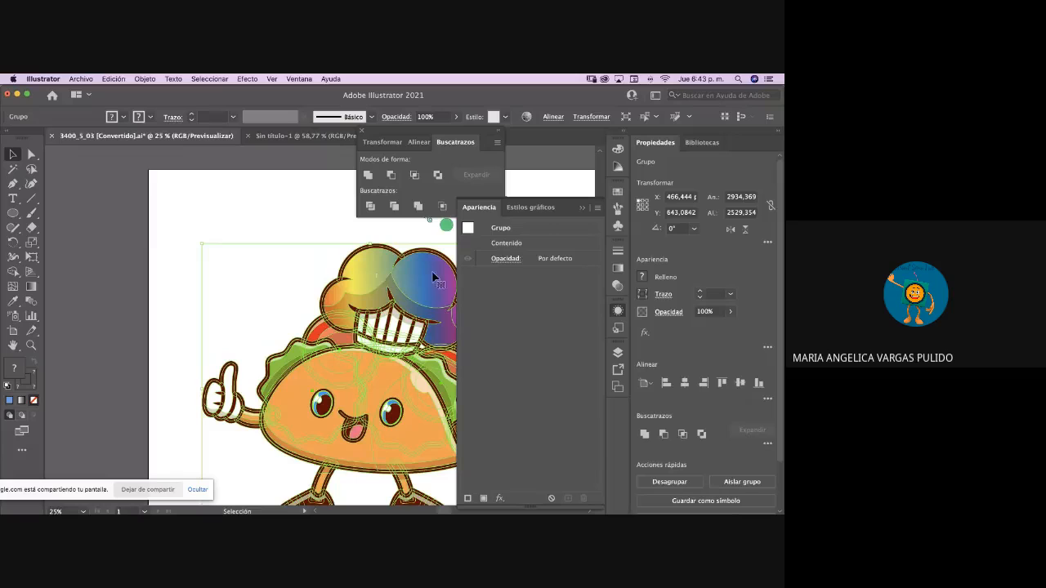
double_click(380, 263)
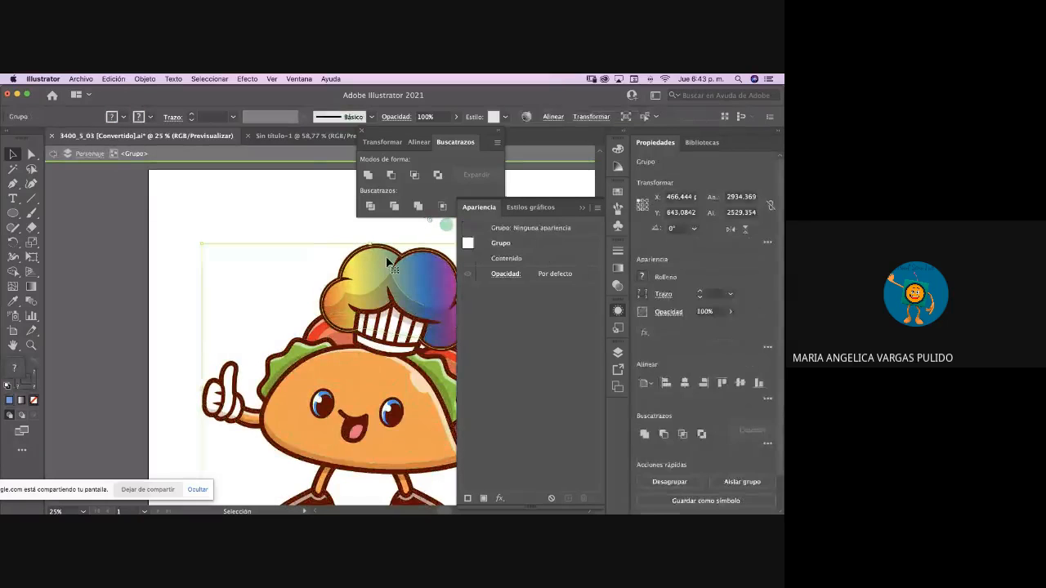
- Isolate the nested groups of the chef hat down to its outline group, select the outline, and clear the selection
left_click(388, 260)
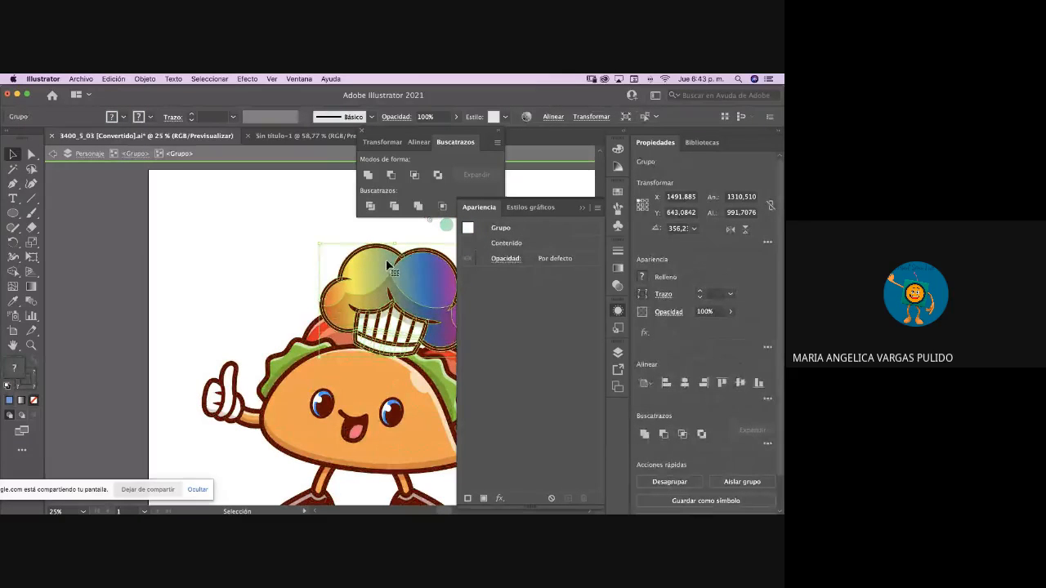
double_click(386, 262)
left_click(387, 262)
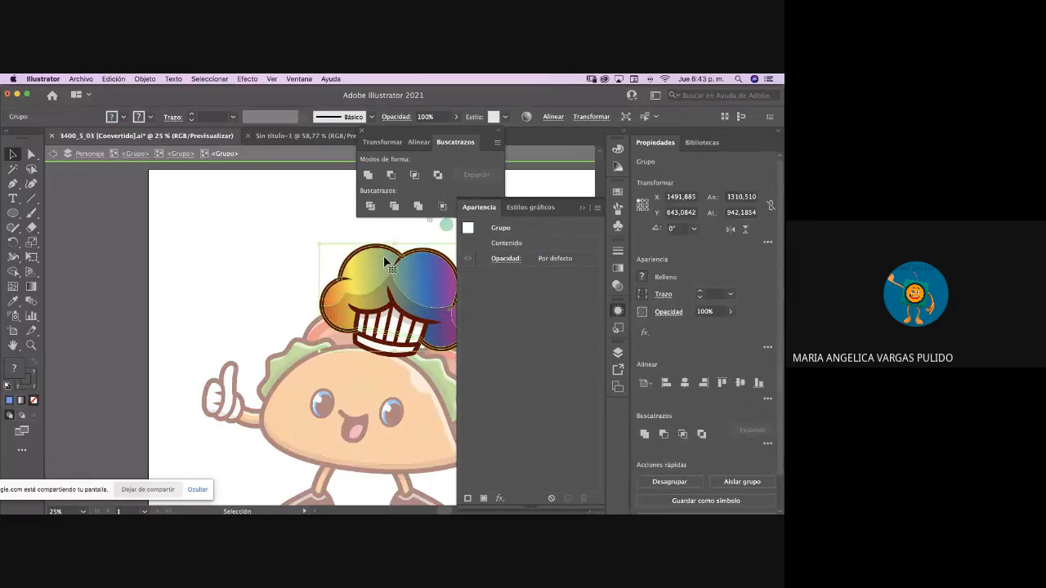
double_click(399, 263)
left_click(403, 264)
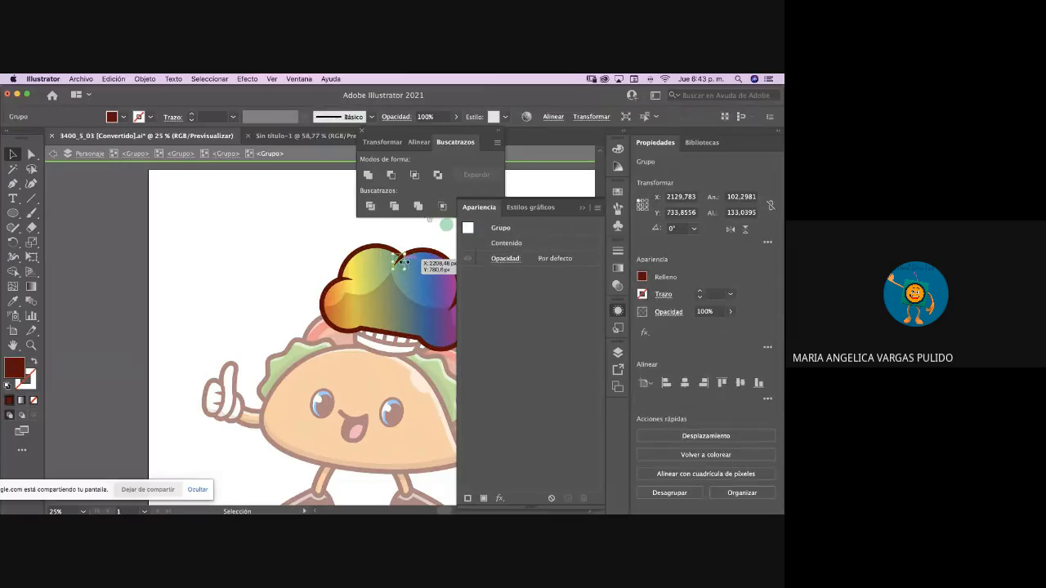
left_click(422, 264)
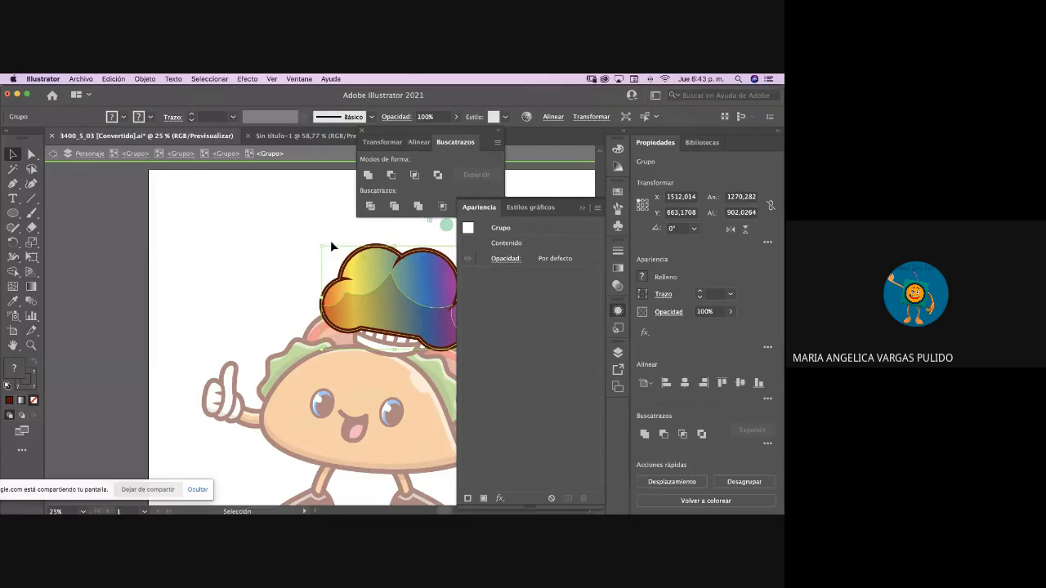
double_click(327, 331)
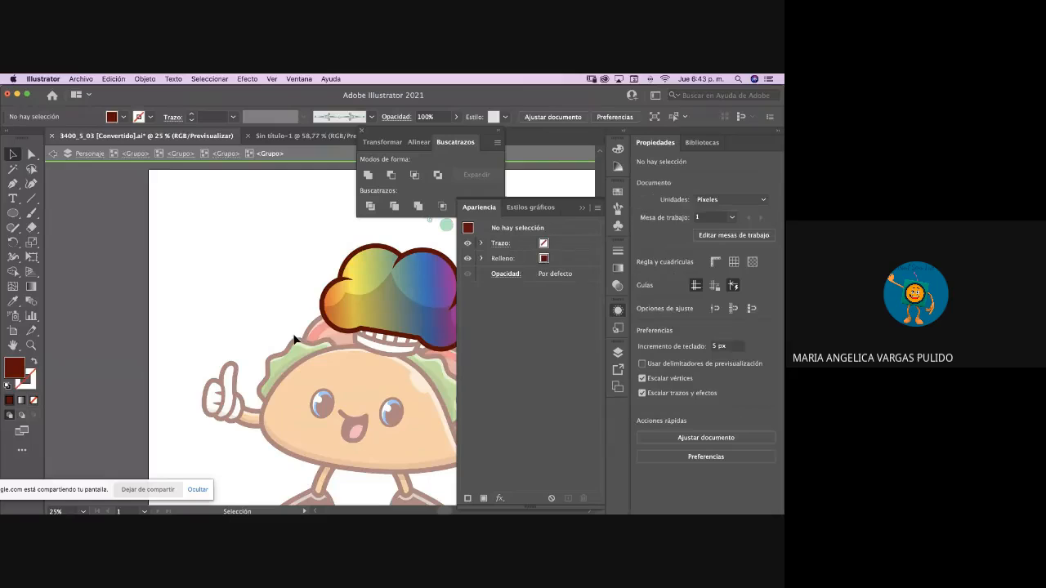
- Isolate the small green circle's group, select the circle to view its appearance attributes, and exit isolation mode
left_click(446, 228)
double_click(446, 228)
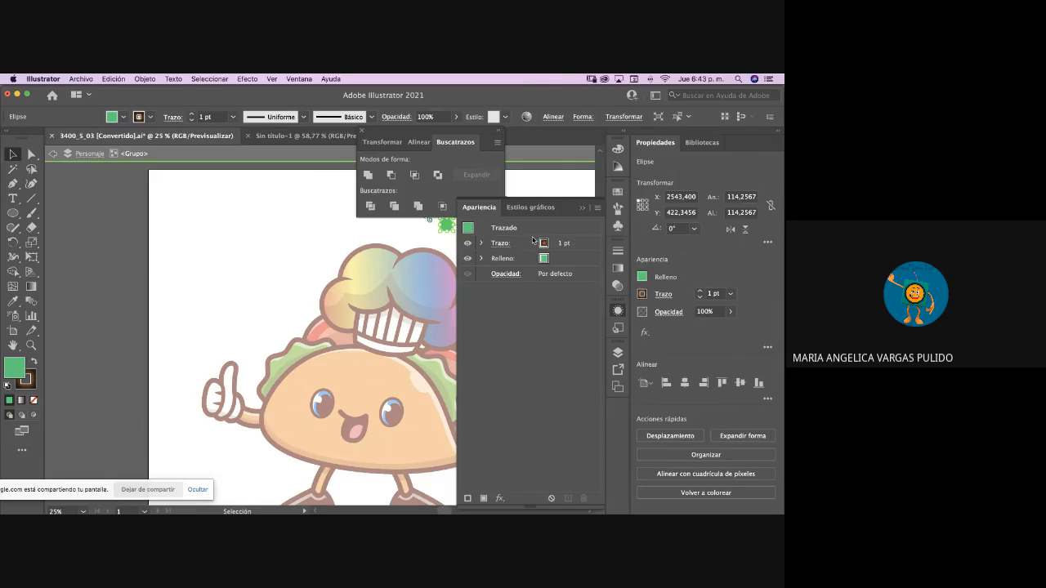
double_click(279, 234)
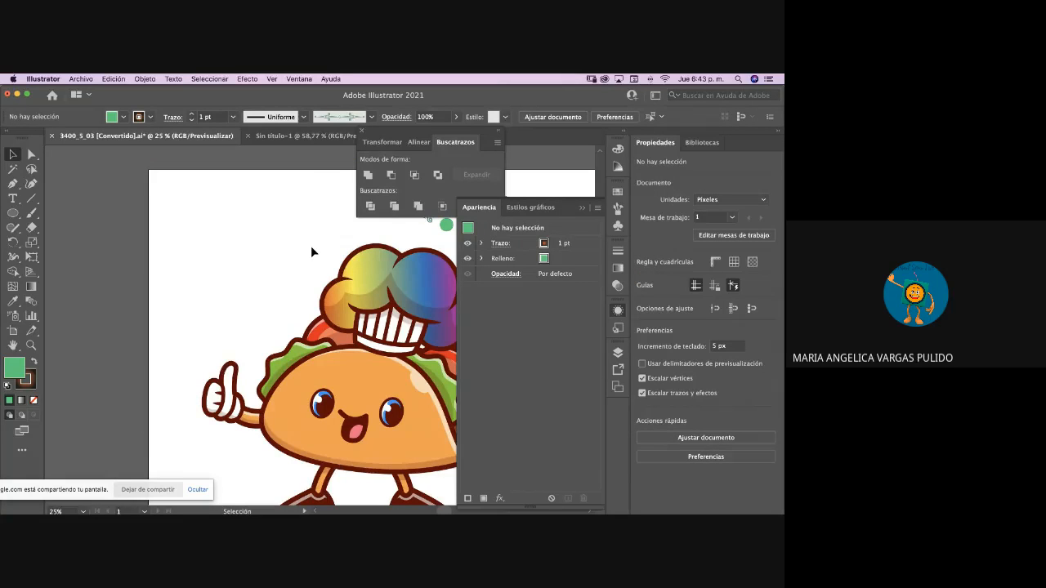
- Show the Acciones panel with the default action set
left_click(299, 79)
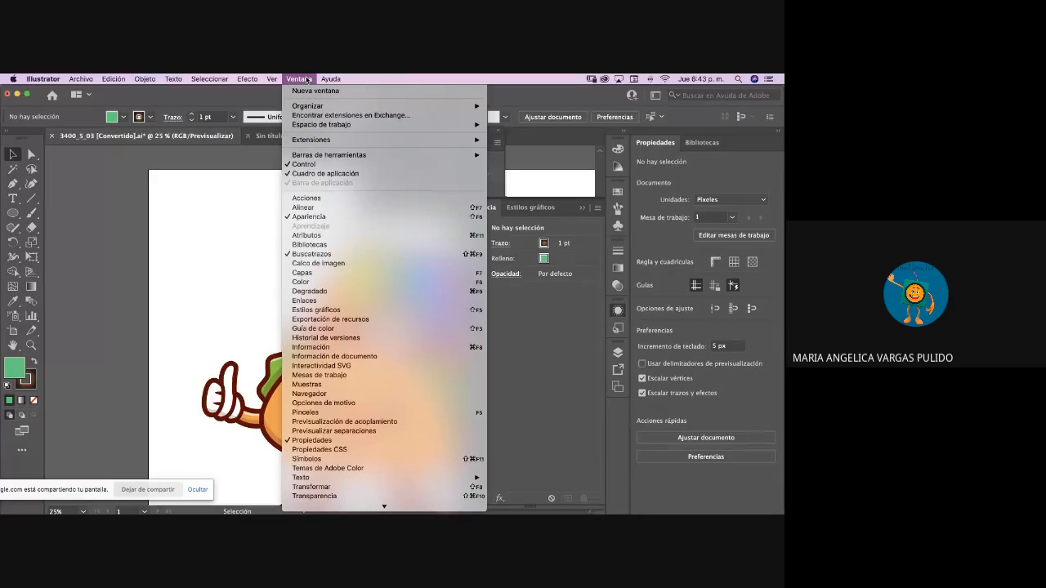
left_click(329, 204)
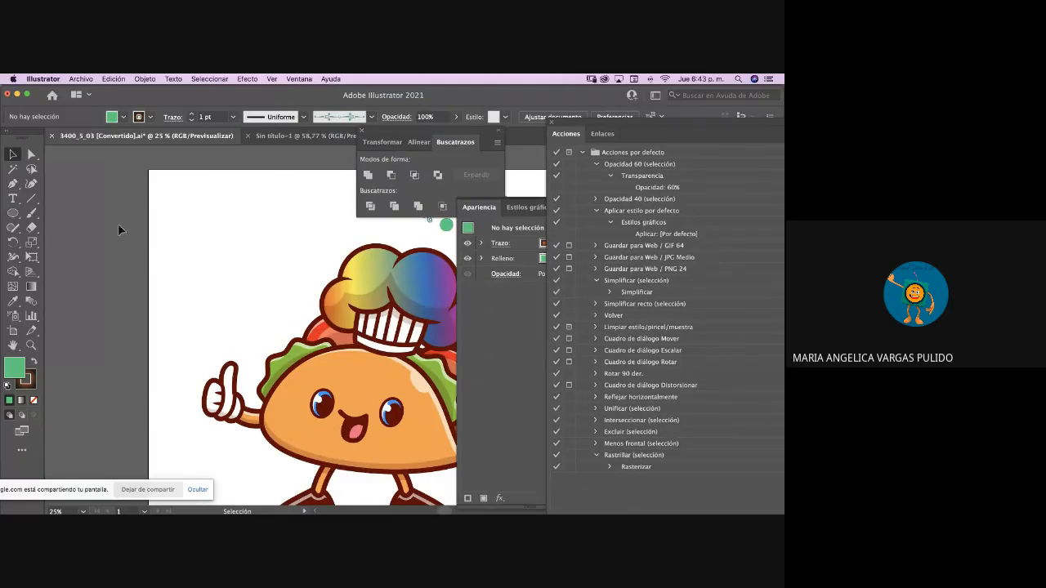
- Draw a large green circle above the taco's raised thumb, reusing the small green circle's colours, and select it
left_click(445, 229)
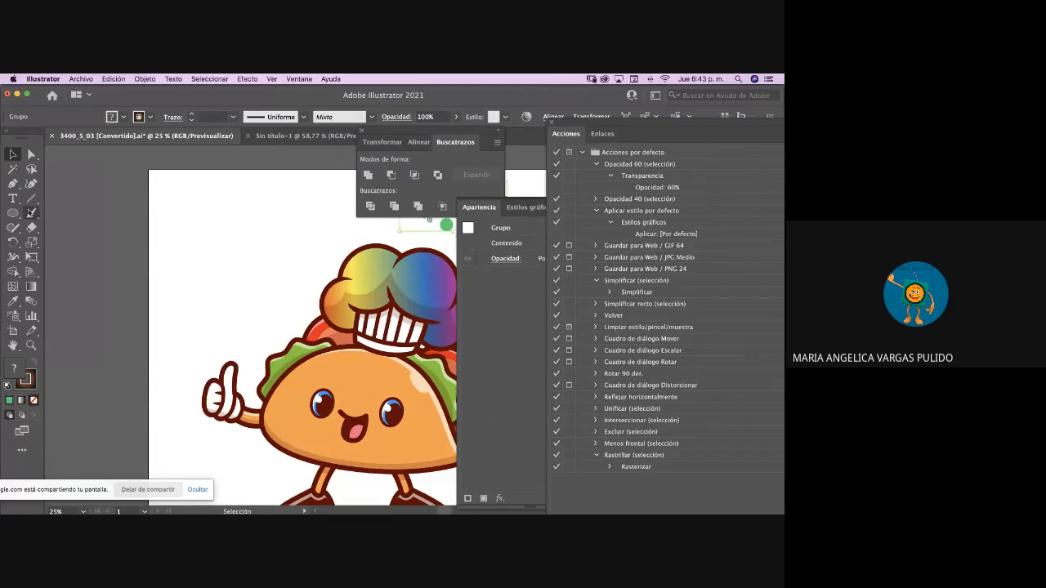
key("l")
left_click_drag(162, 182, 303, 314)
left_click(12, 153)
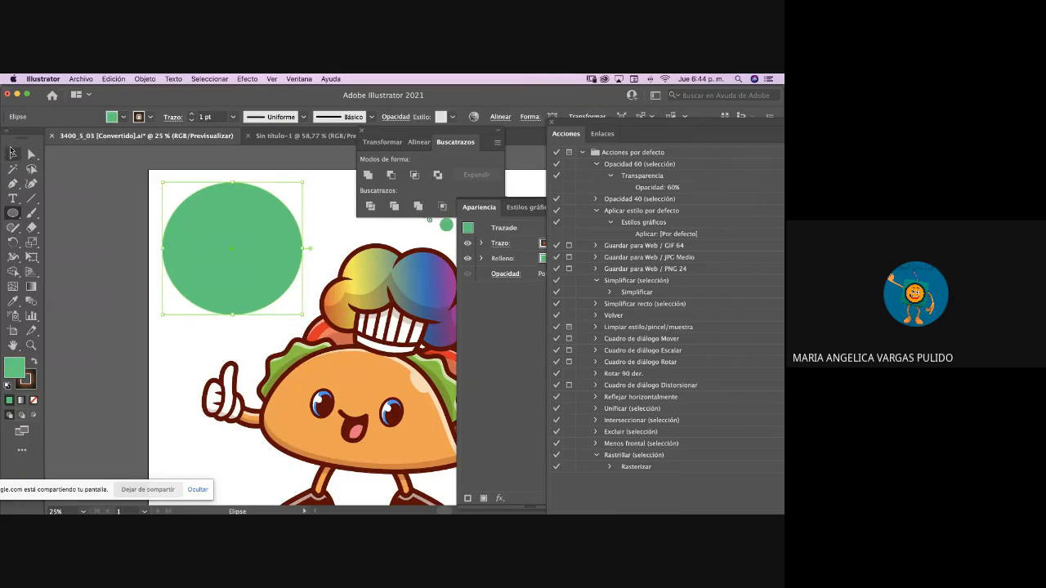
left_click(101, 198)
left_click(252, 235)
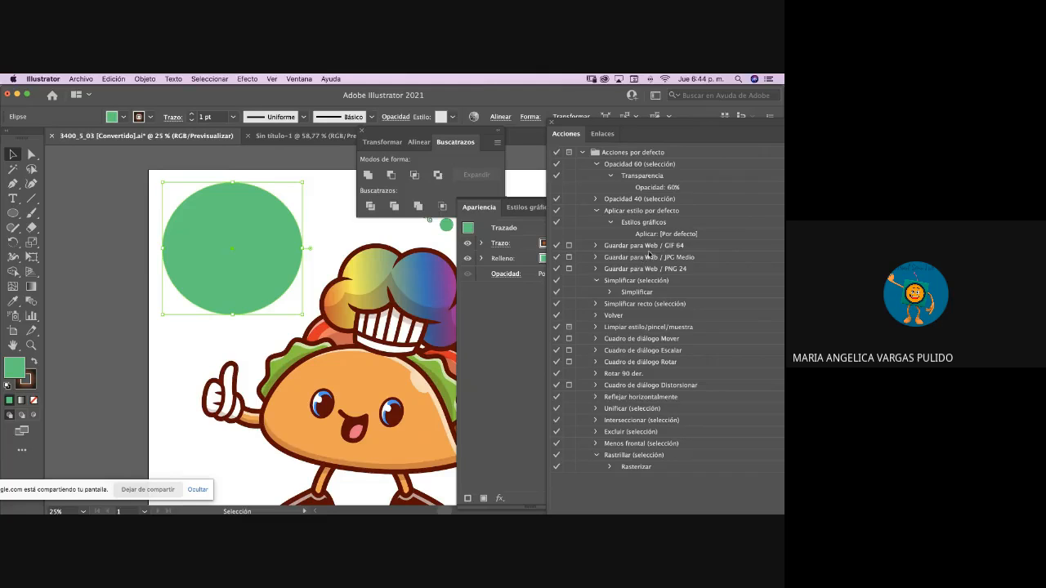
- Apply the 60% opacity setting of the Opacidad 60 default action to the green circle
left_click(598, 165)
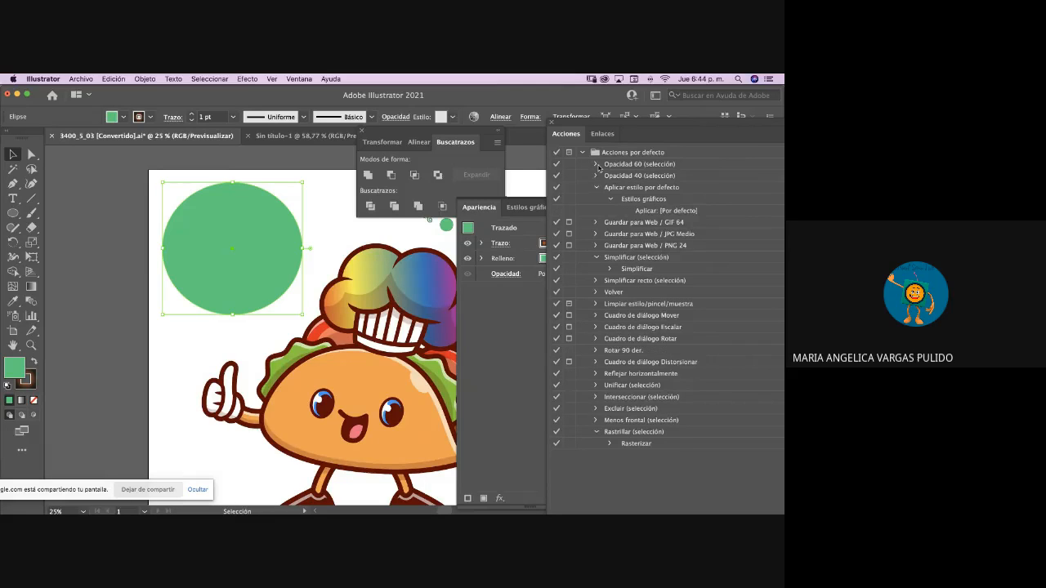
left_click(598, 165)
left_click(630, 166)
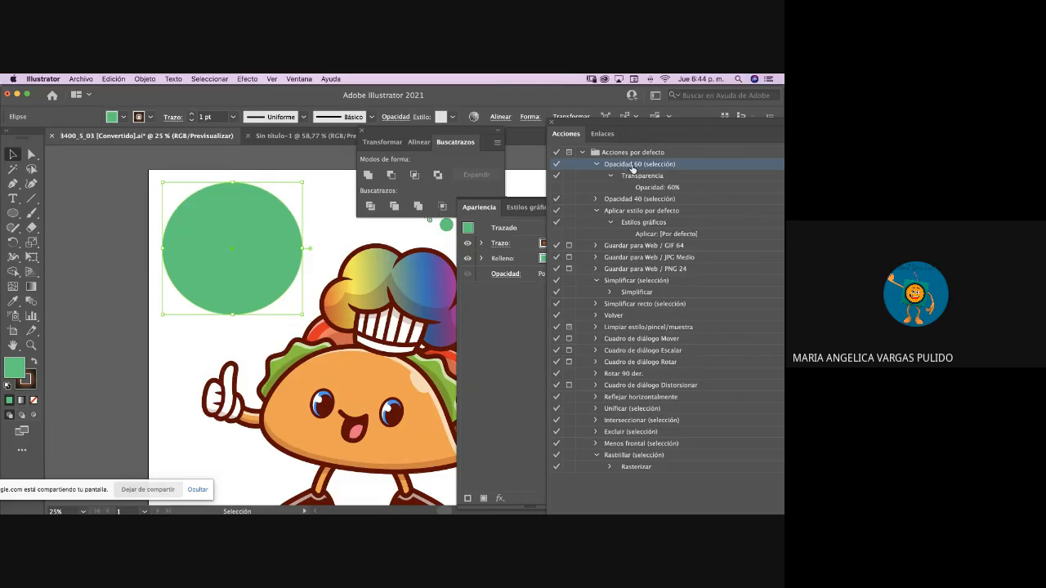
double_click(632, 166)
left_click(621, 176)
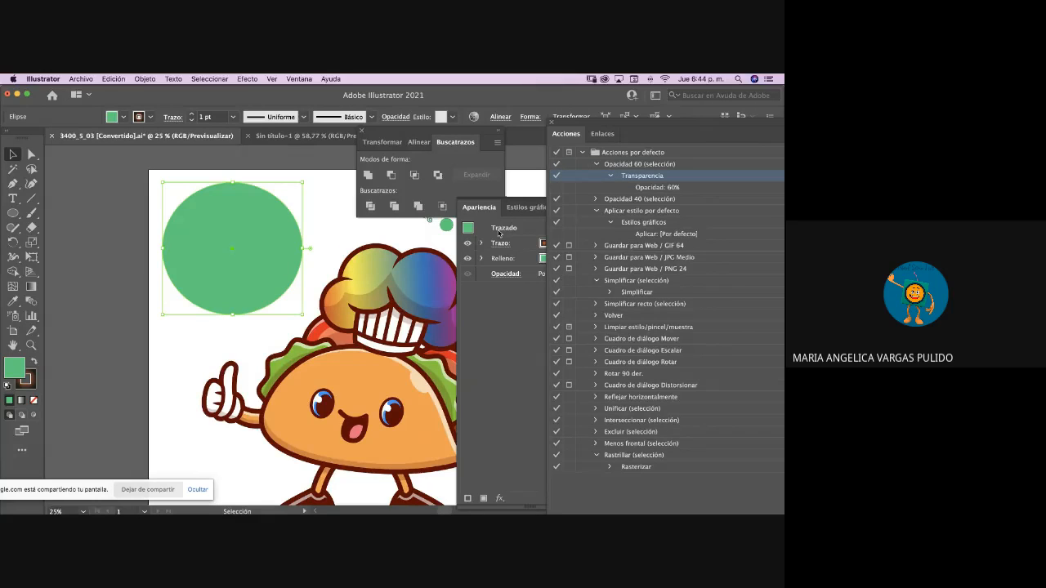
double_click(646, 188)
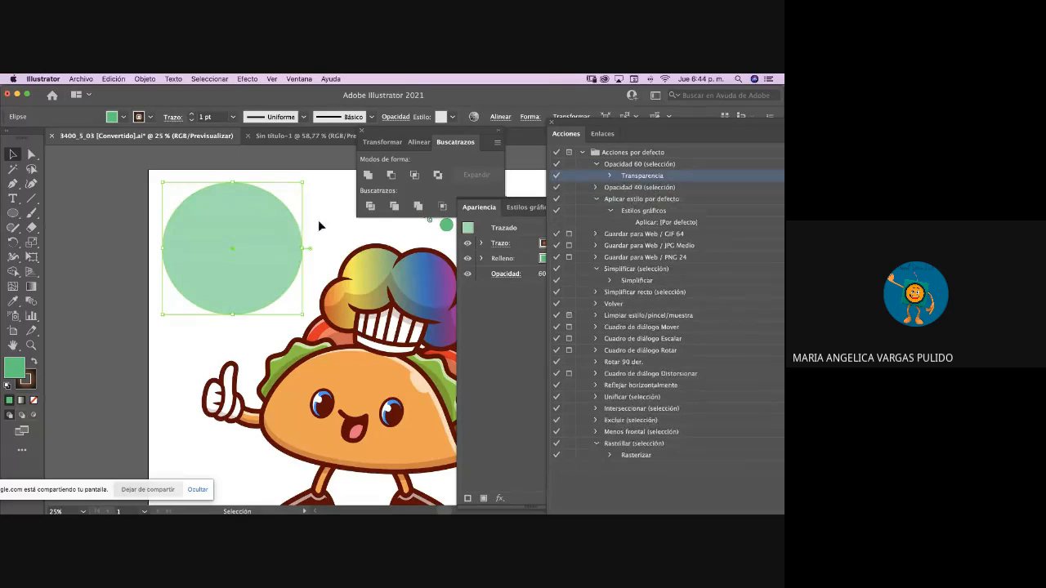
- Apply the default graphic style to the large circle through the Aplicar estilo por defecto action
left_click(320, 226)
left_click(197, 263)
double_click(646, 211)
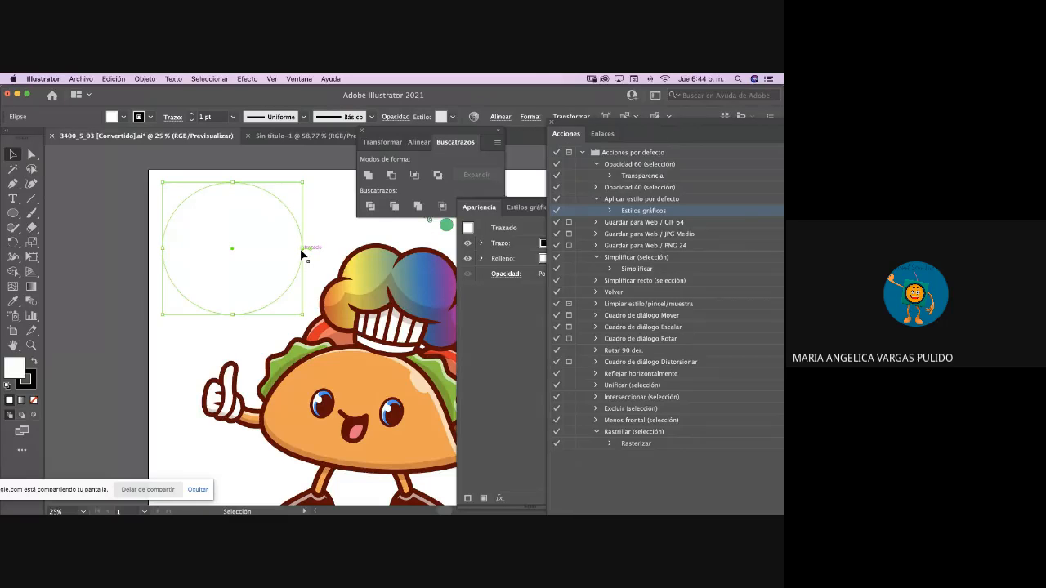
- Apply the default graphic style to the whole taco character group and inspect it across the artboard
left_click(304, 257)
left_click(392, 331)
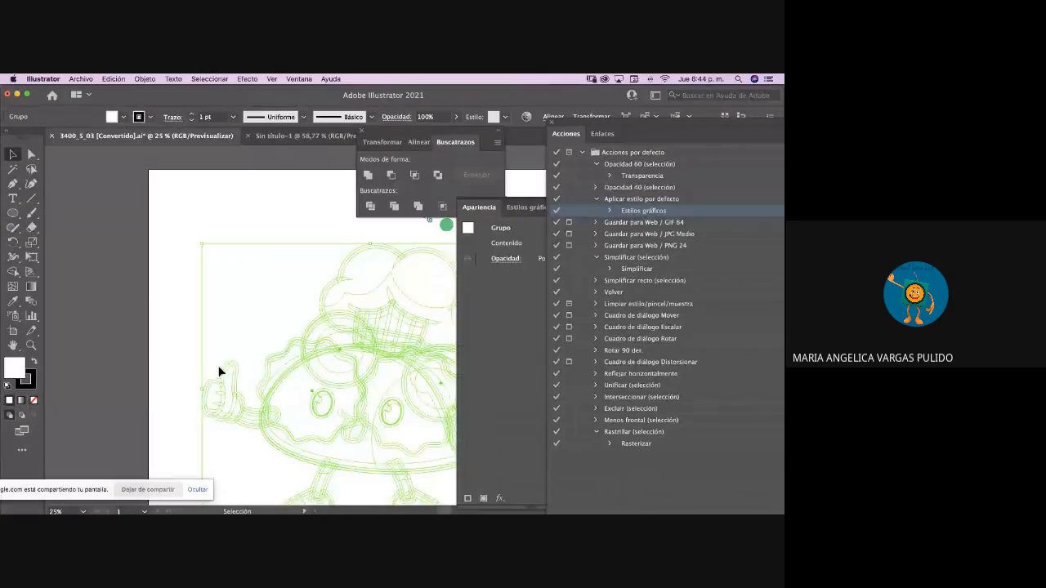
left_click(176, 321)
scroll(177, 321, "down", 2)
scroll(177, 320, "right", 2)
scroll(176, 321, "right", 2)
scroll(176, 321, "down", 1)
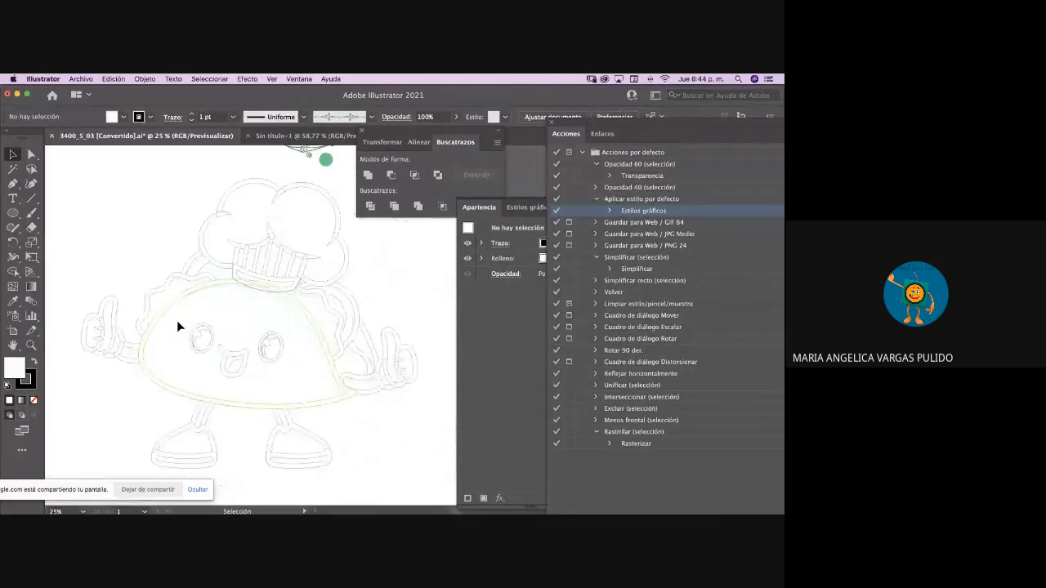
scroll(176, 321, "up", 2)
scroll(175, 321, "left", 2)
scroll(175, 321, "down", 1)
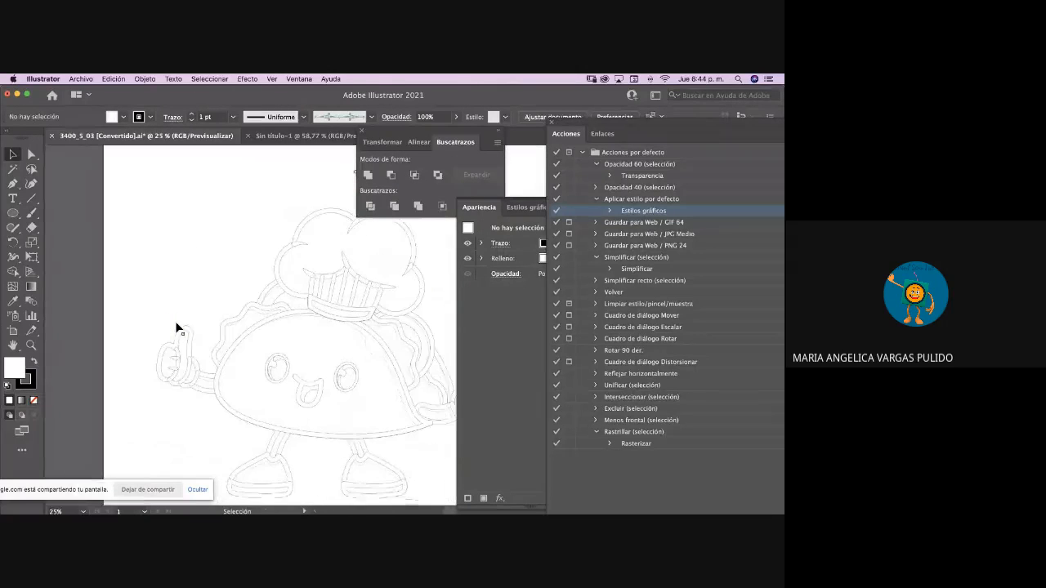
- Undo the style and circle edits until the taco character's colours return and the large circle is gone, and clear the selection
key("ctrl+z")
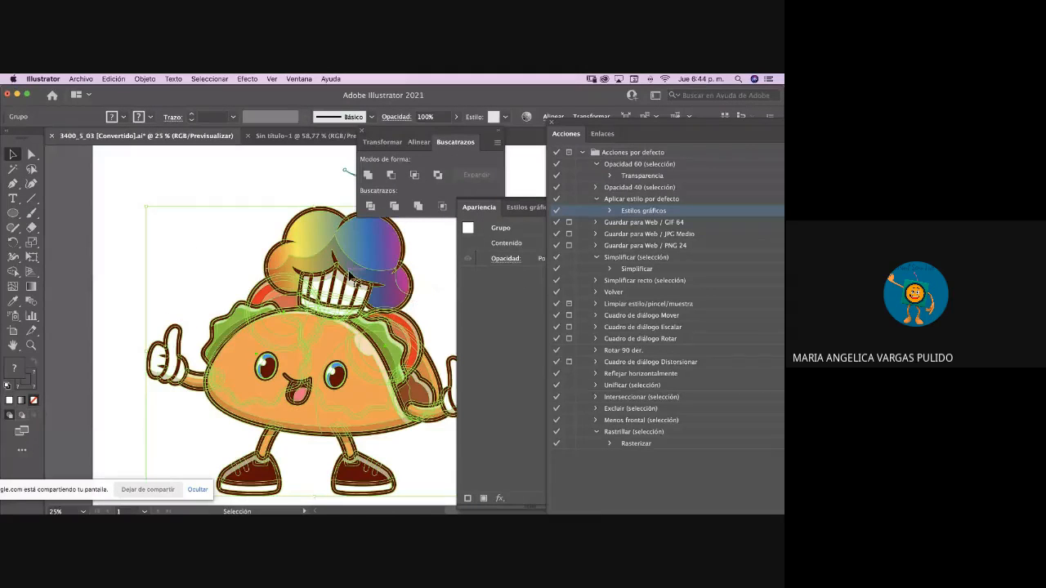
scroll(359, 282, "left", 2)
scroll(359, 281, "up", 1)
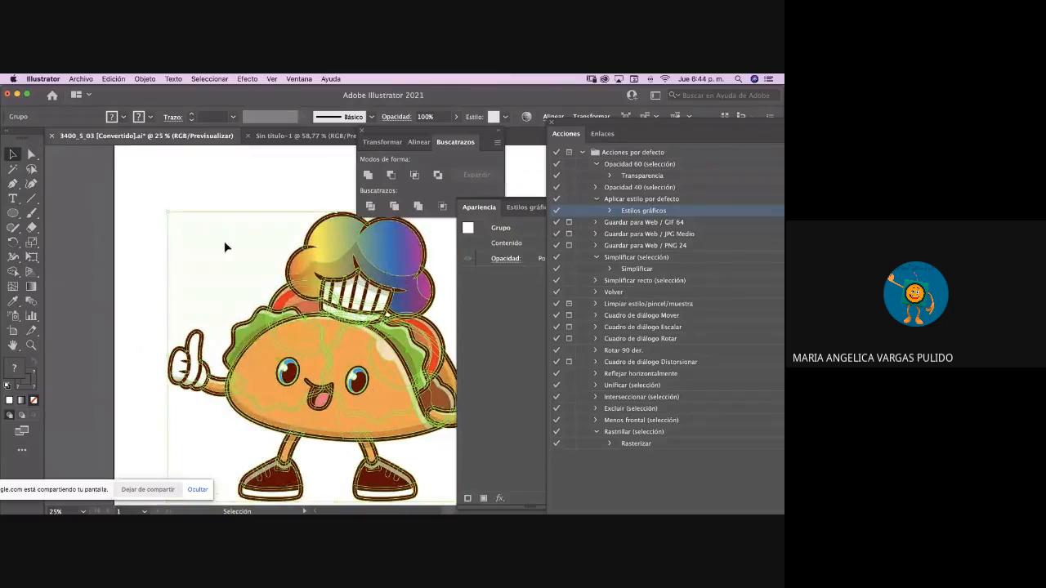
left_click(85, 209)
- Draw a rectangle about 1165 px wide above the taco's raised thumb, swap its fill and stroke to make it black, and select it
left_click(14, 214)
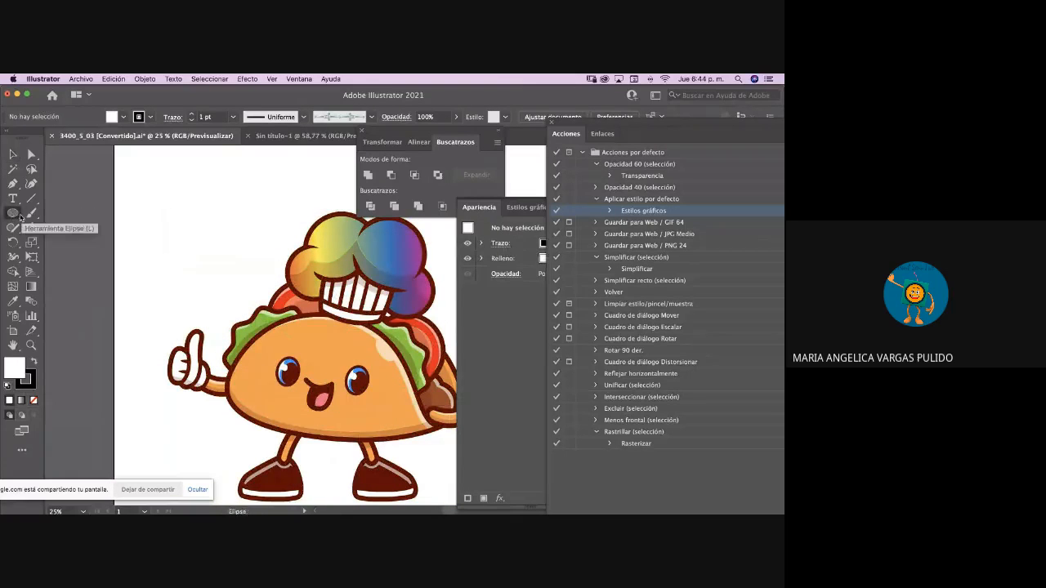
left_click_drag(14, 214, 74, 212)
left_click_drag(147, 181, 281, 229)
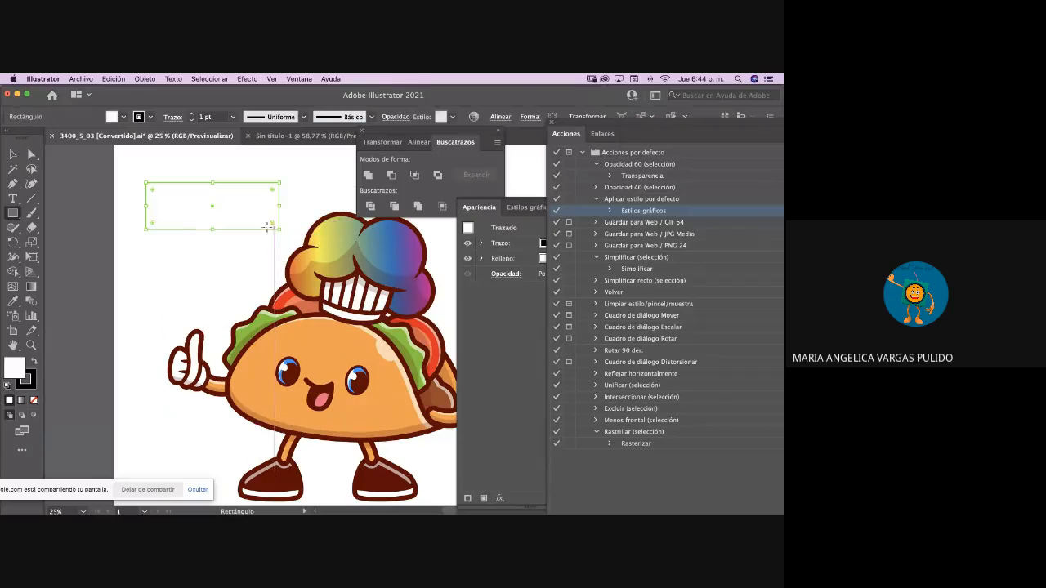
left_click(34, 363)
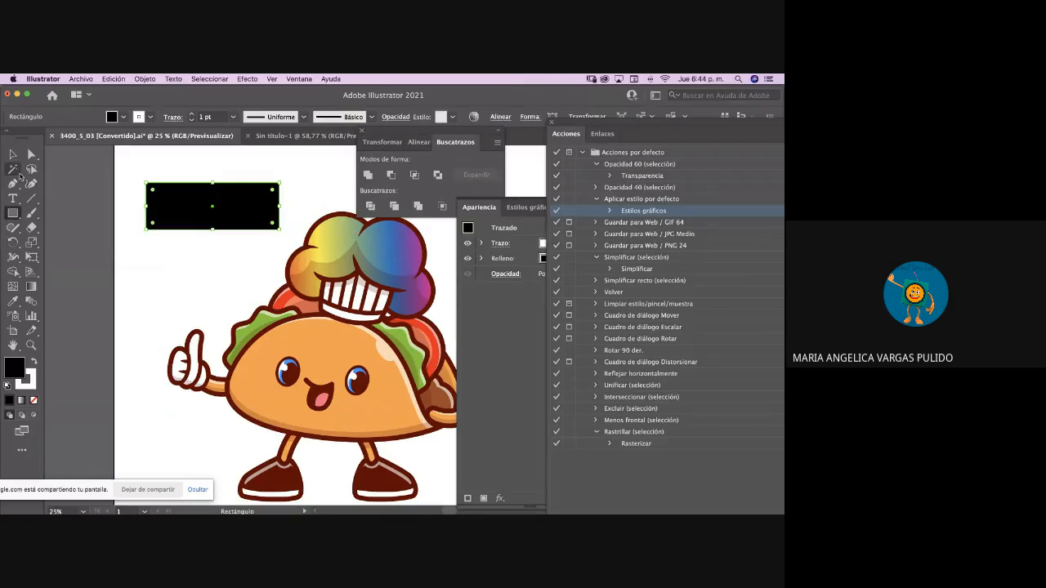
left_click(13, 154)
left_click(70, 188)
left_click(223, 205)
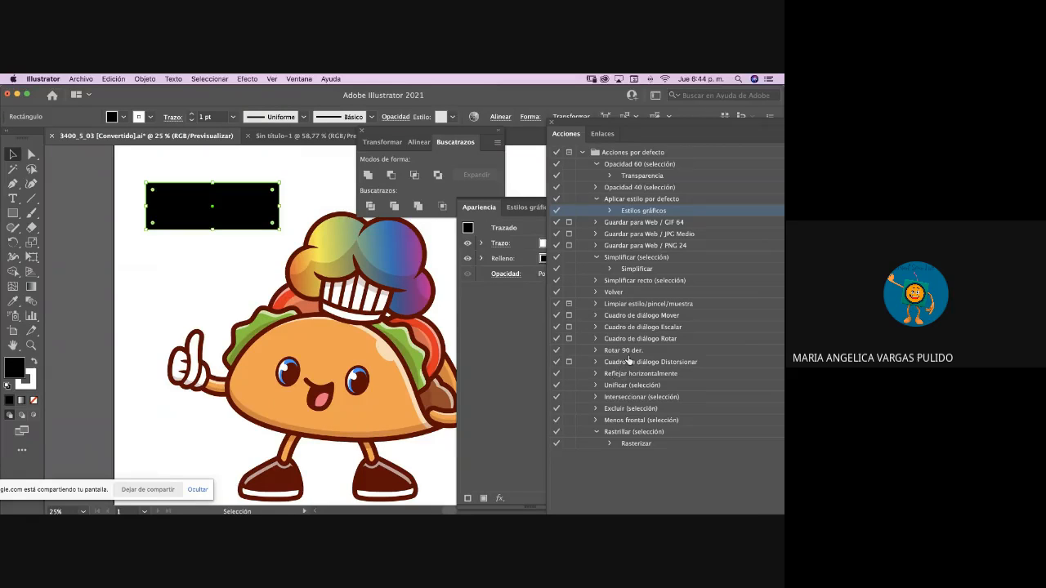
- Examine the default actions, expanding Limpiar estilo/pincel/muestra and its Símbolos commands and selecting Guardar para Web / GIF 64
left_click(595, 420)
left_click(596, 420)
double_click(611, 304)
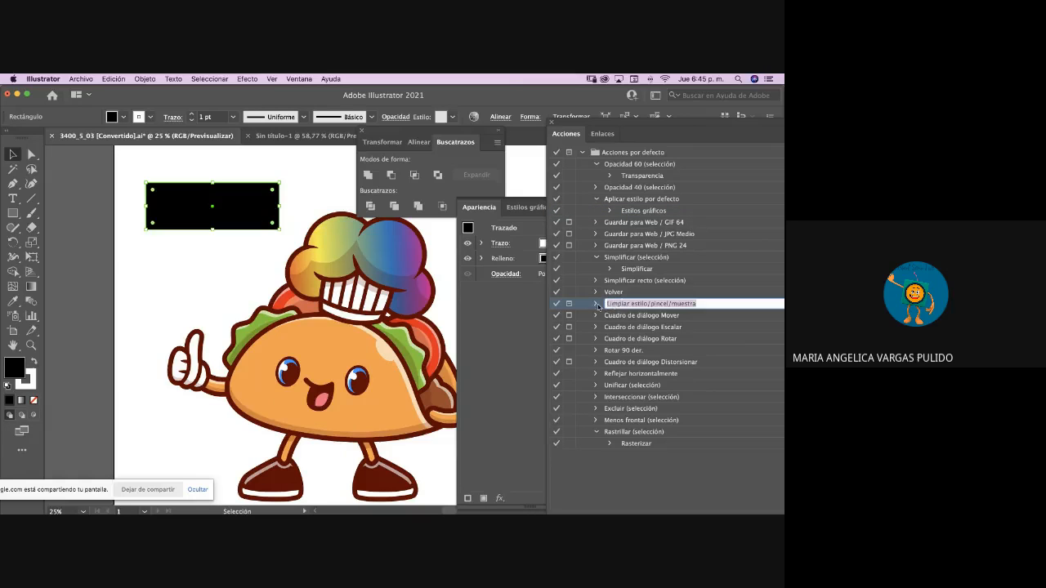
left_click(596, 305)
left_click(596, 305)
left_click(640, 315)
left_click(610, 316)
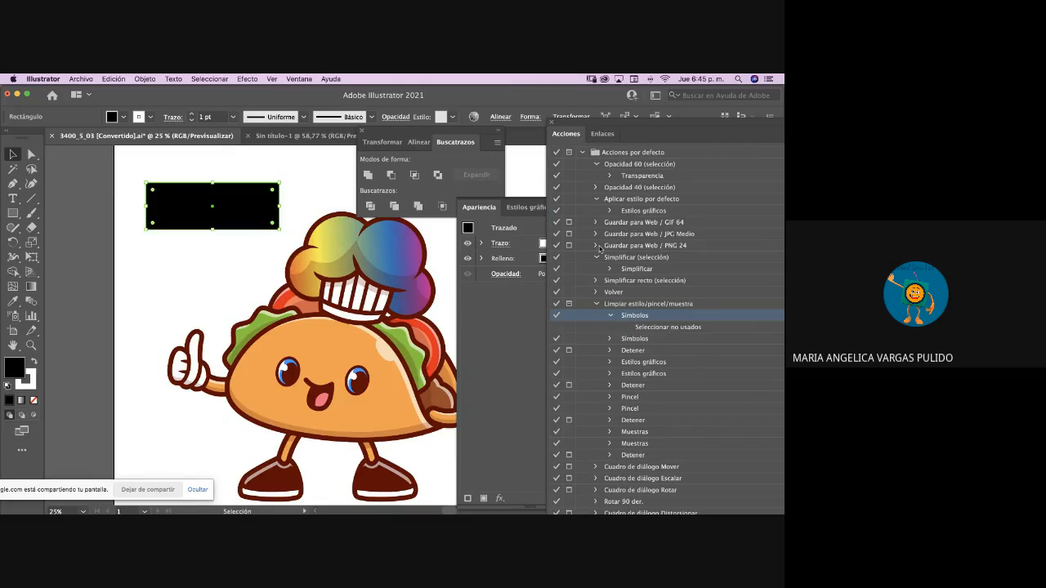
left_click(642, 222)
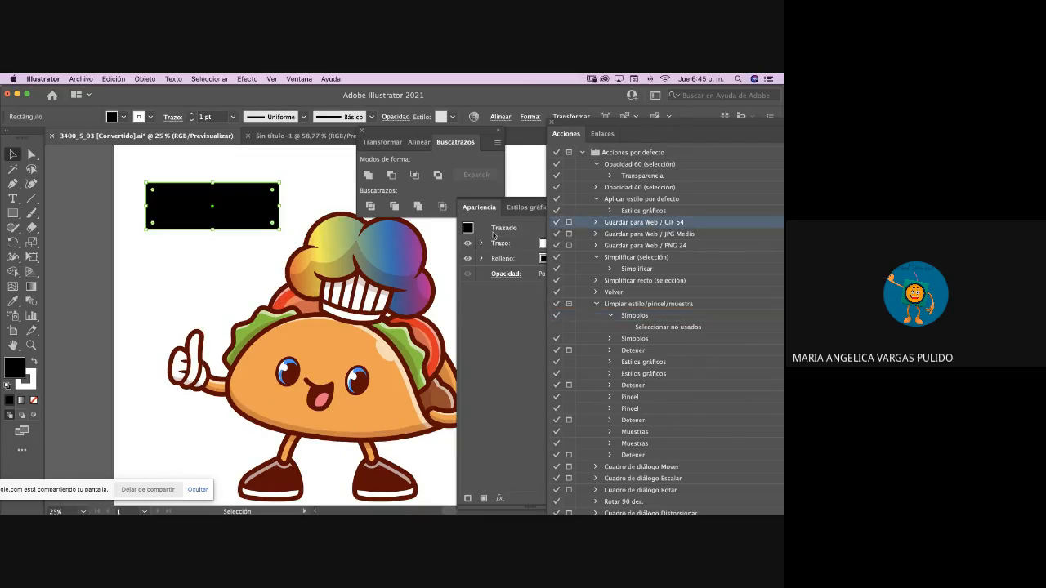
- Show Enlaces in place of Acciones and move the floating panel group lower, uncovering the top of the document properties
left_click(12, 155)
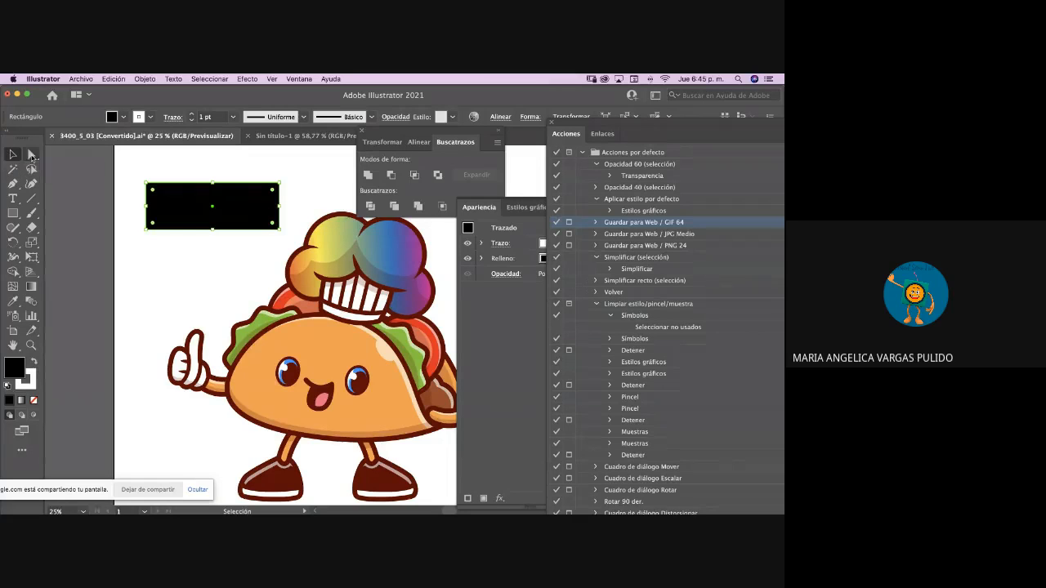
left_click(603, 134)
left_click_drag(635, 124, 562, 206)
- Delete the black rectangle above the taco character
left_click(229, 259)
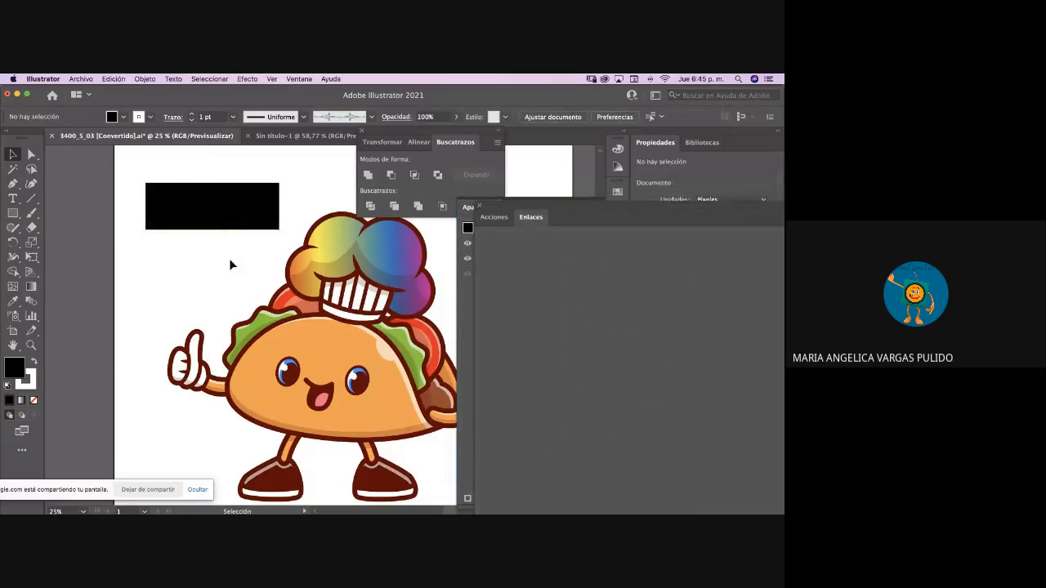
left_click(216, 222)
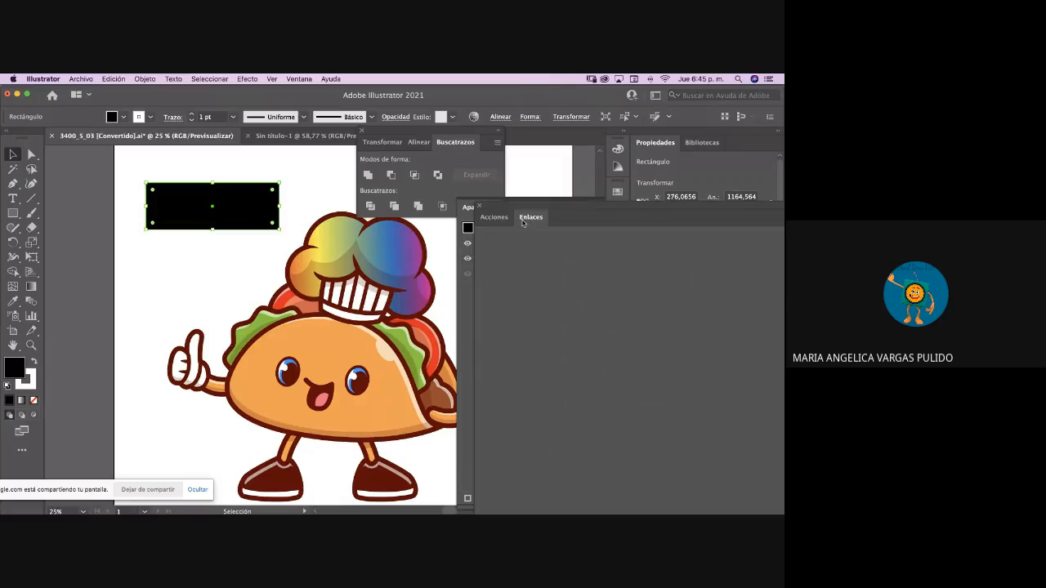
left_click(286, 253)
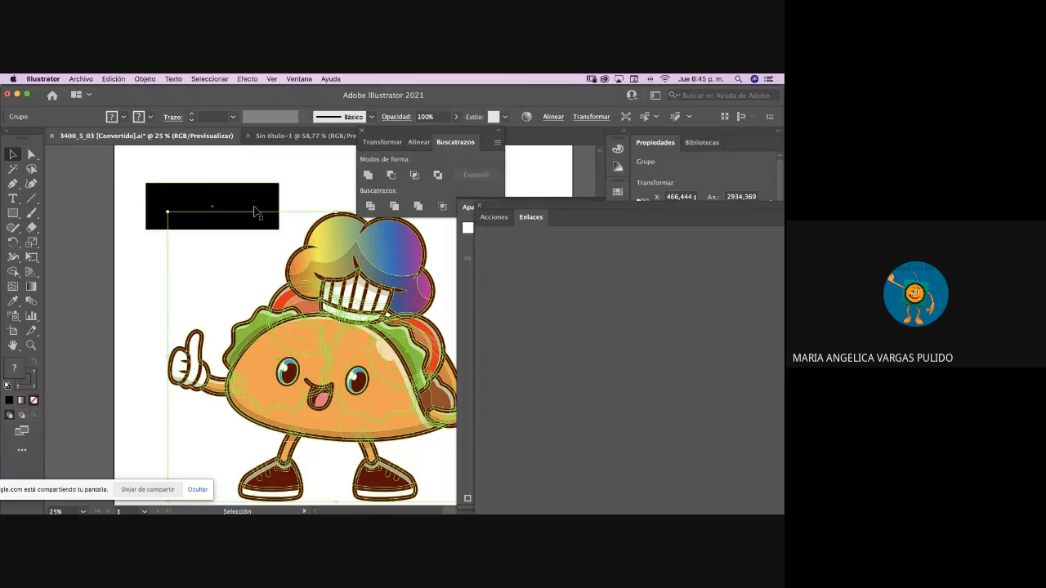
left_click(217, 203)
key("Delete")
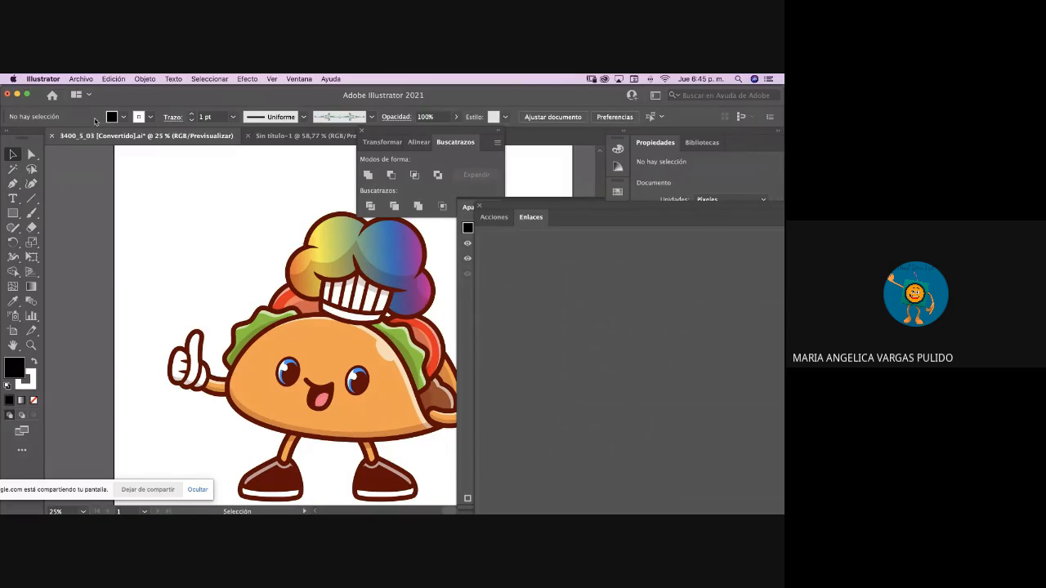
- Place txt1.jpg from the grunge-textures-collection folder and position it above the taco's raised thumb
left_click(80, 79)
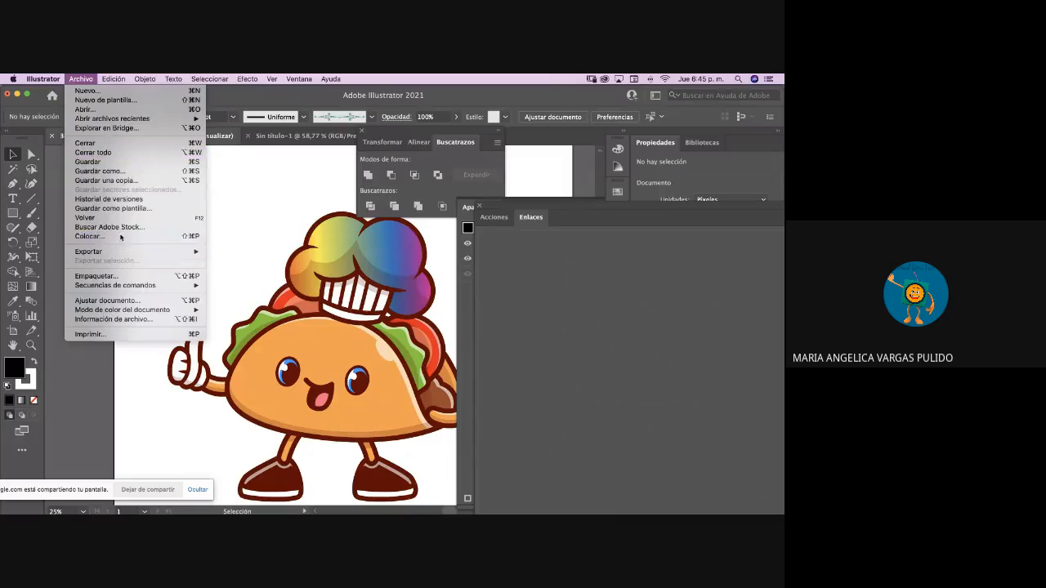
left_click(121, 237)
left_click(233, 168)
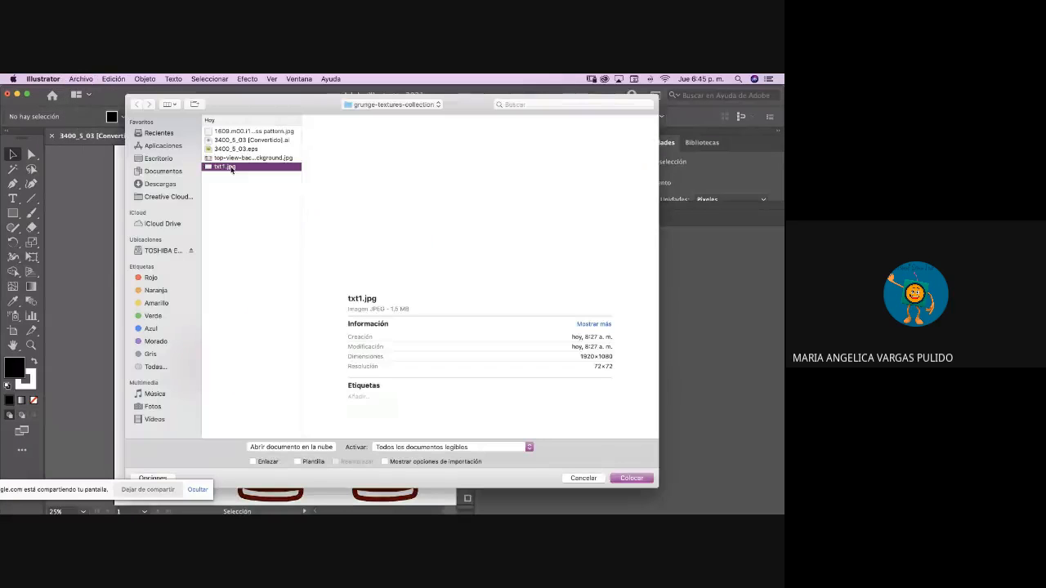
left_click(633, 479)
left_click(184, 230)
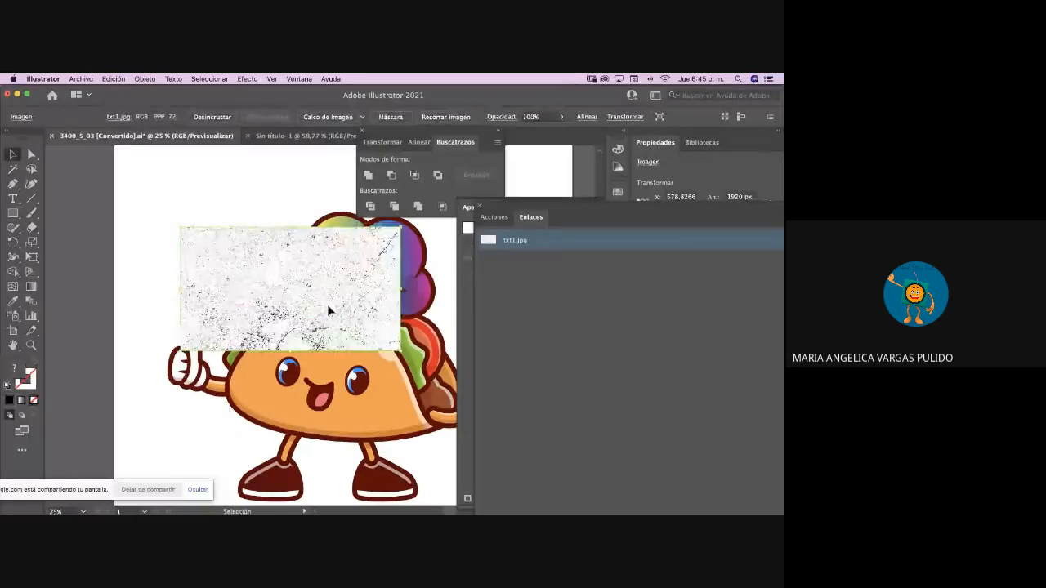
left_click_drag(327, 304, 281, 252)
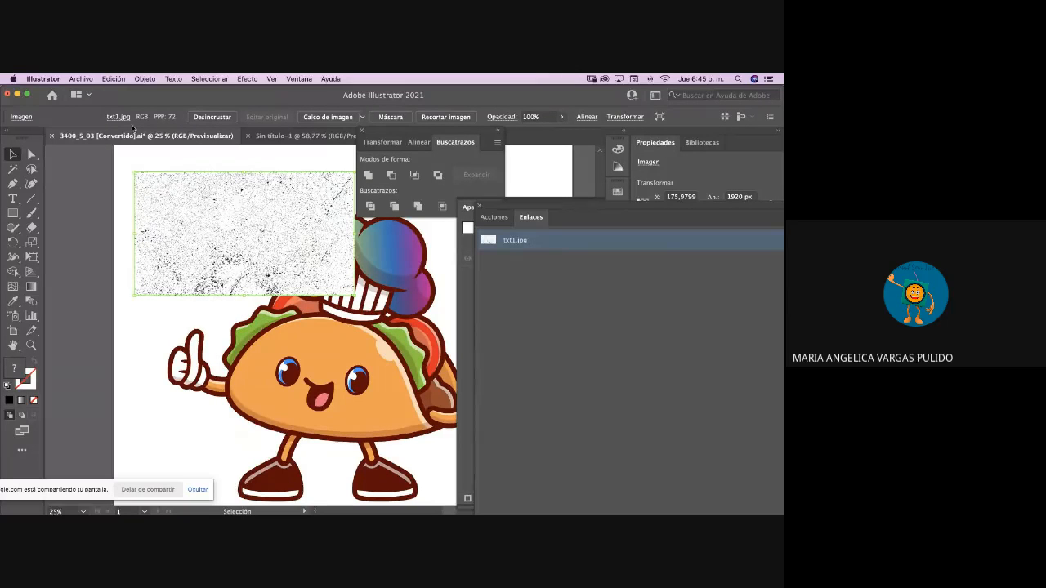
- Relink the placed texture to top-view-background-beautiful-white-grey-brown-cream-blue-background.jpg and select the replaced image
left_click(120, 118)
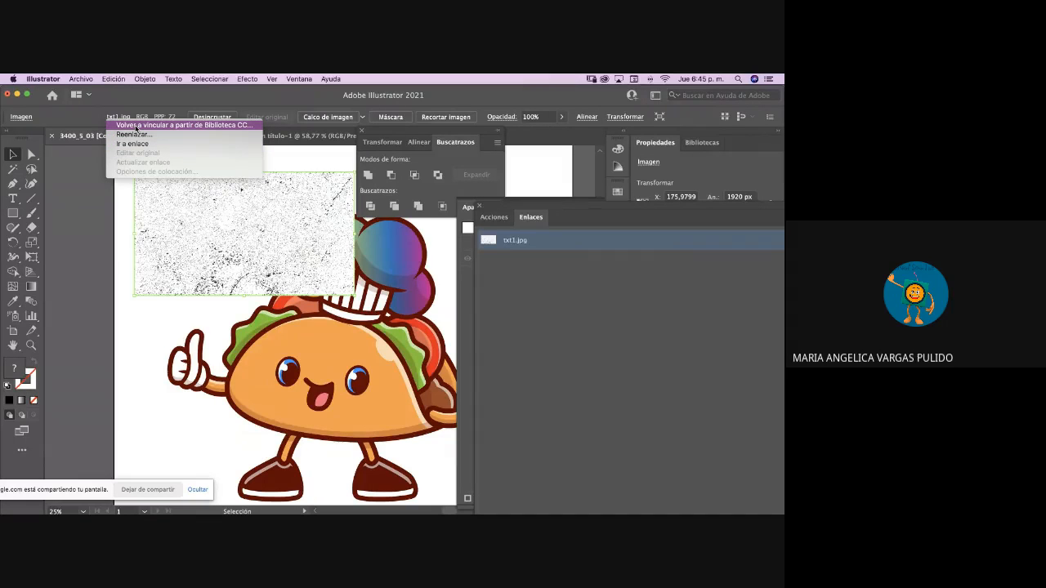
left_click(136, 134)
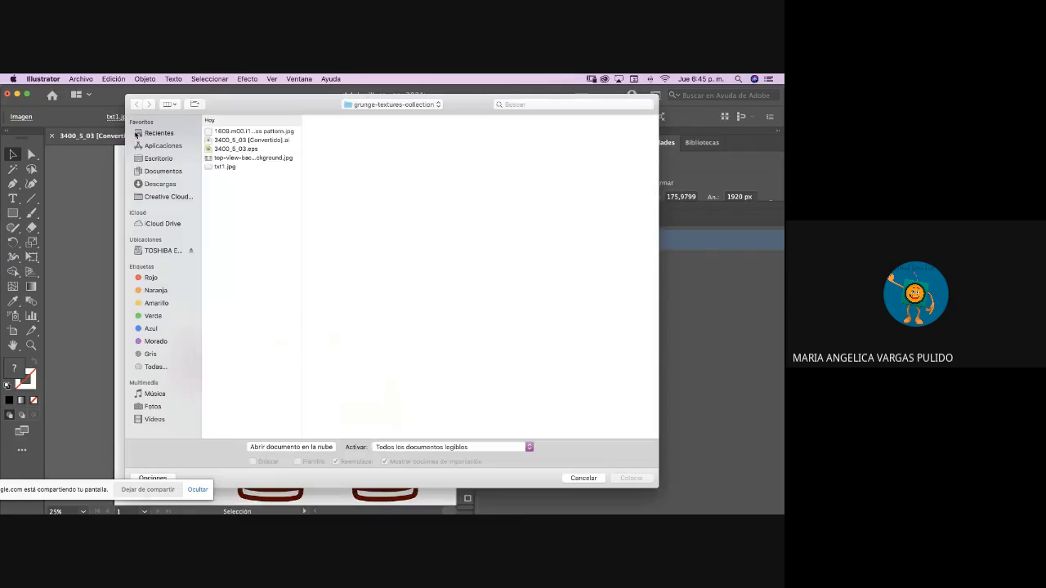
left_click(232, 133)
left_click(232, 159)
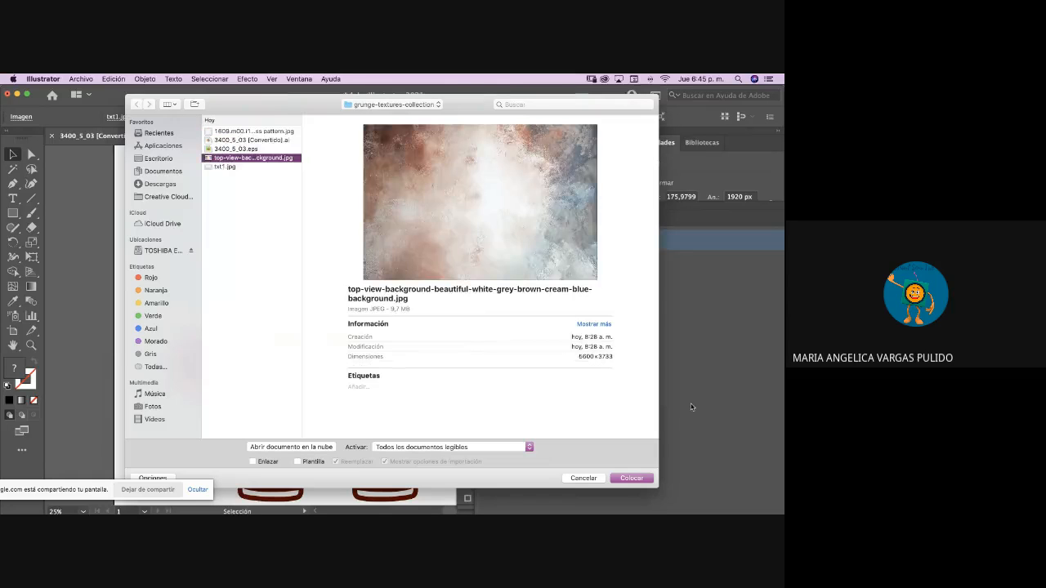
left_click(623, 479)
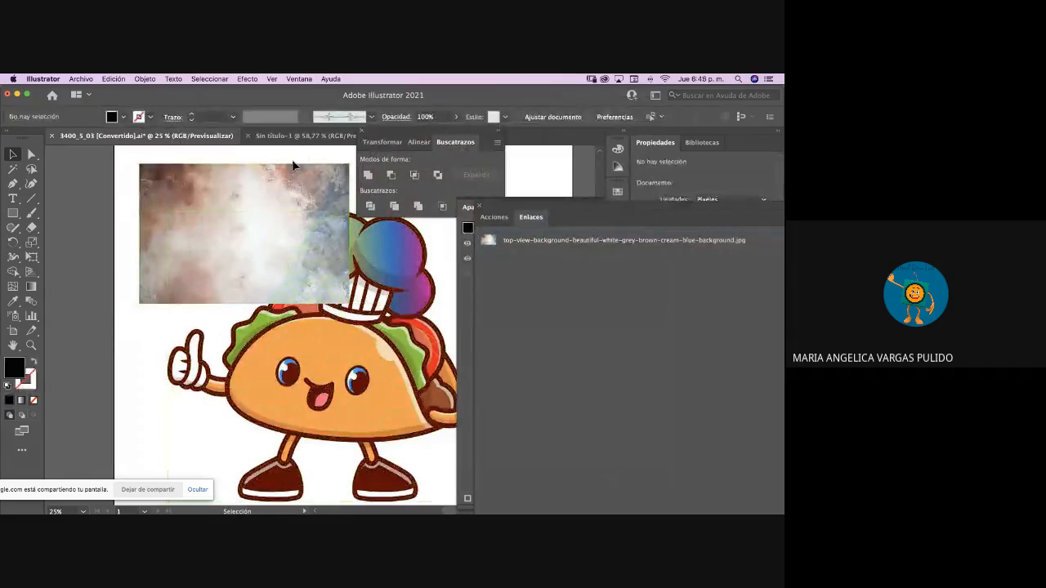
left_click(259, 170)
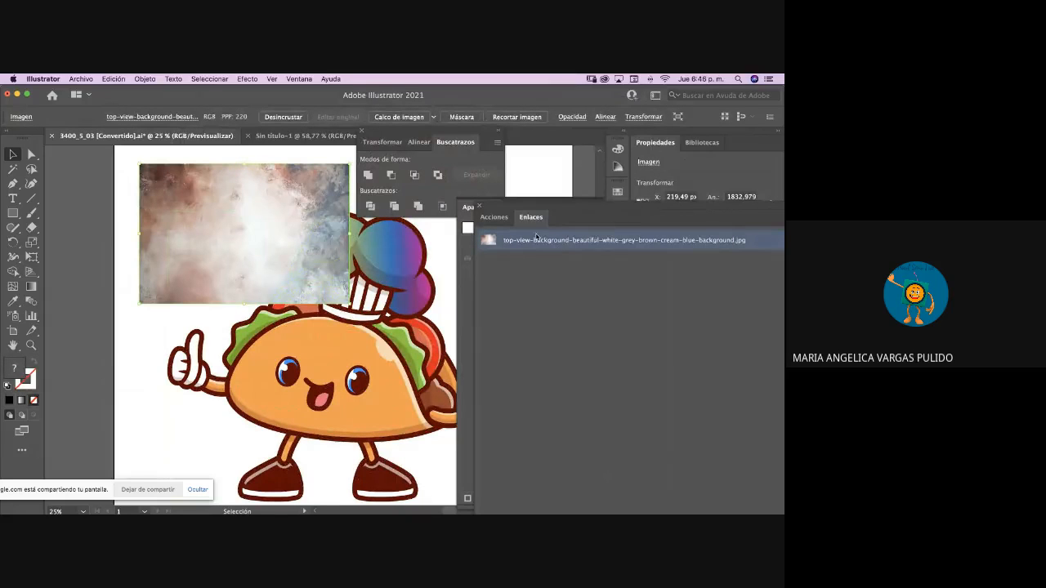
- Bring the whole Enlaces panel into view, go to the background image's link, and close the panel
left_click_drag(584, 209, 120, 132)
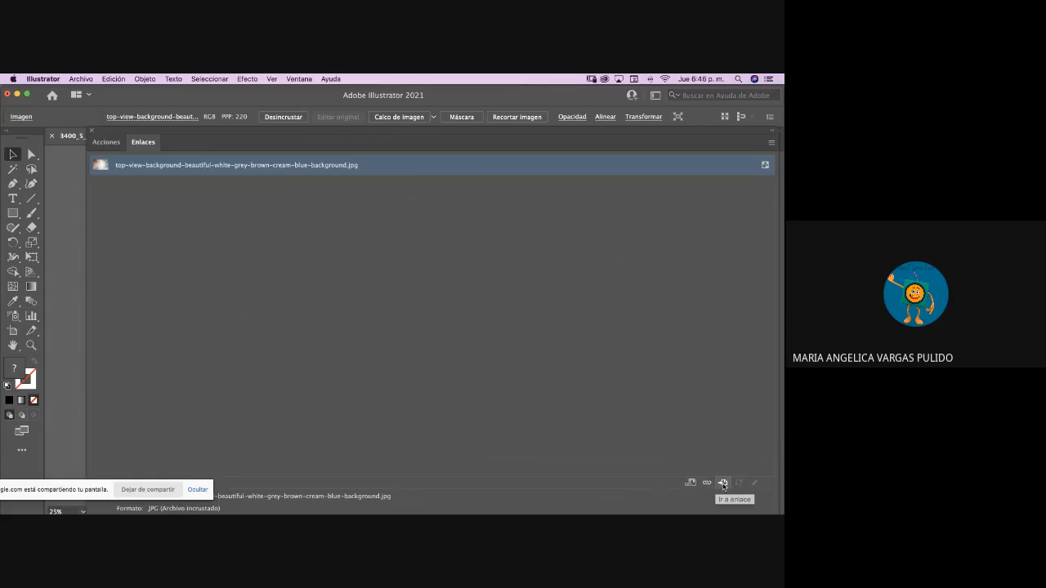
left_click(723, 484)
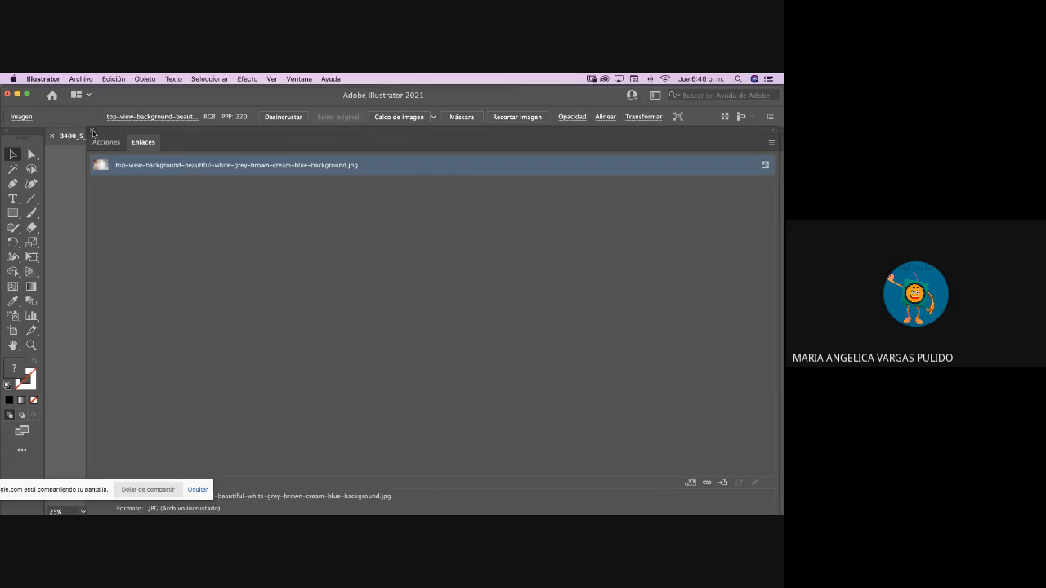
left_click(92, 131)
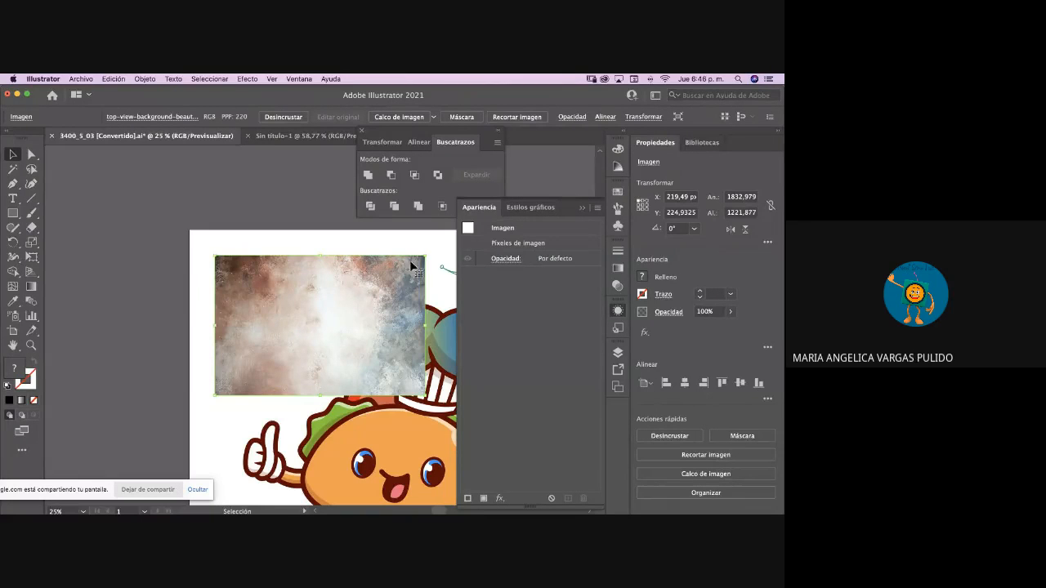
- Show Estilos gráficos in place of Apariencia and delete the placed background image
left_click(544, 209)
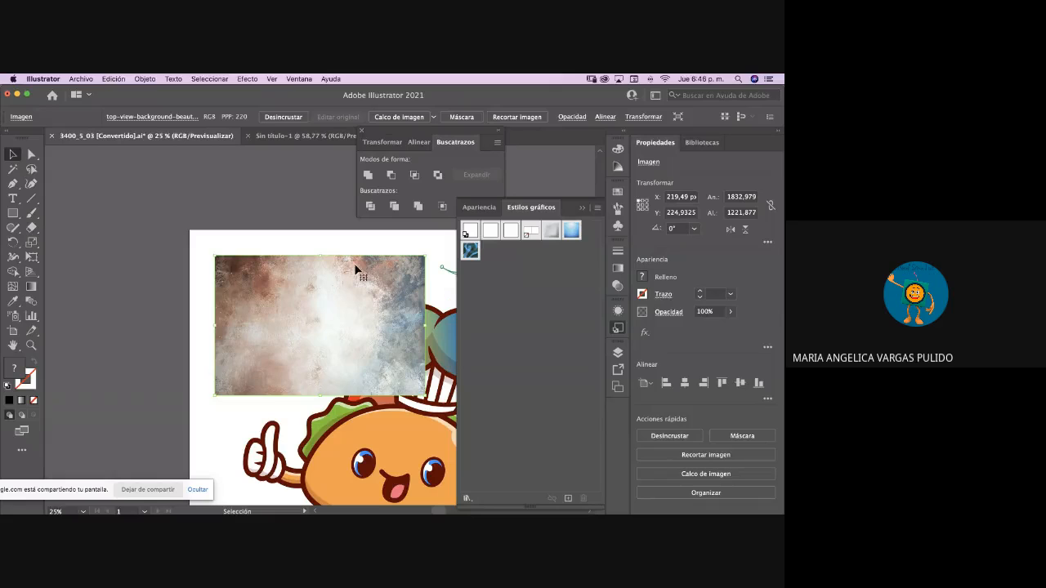
left_click_drag(367, 280, 316, 281)
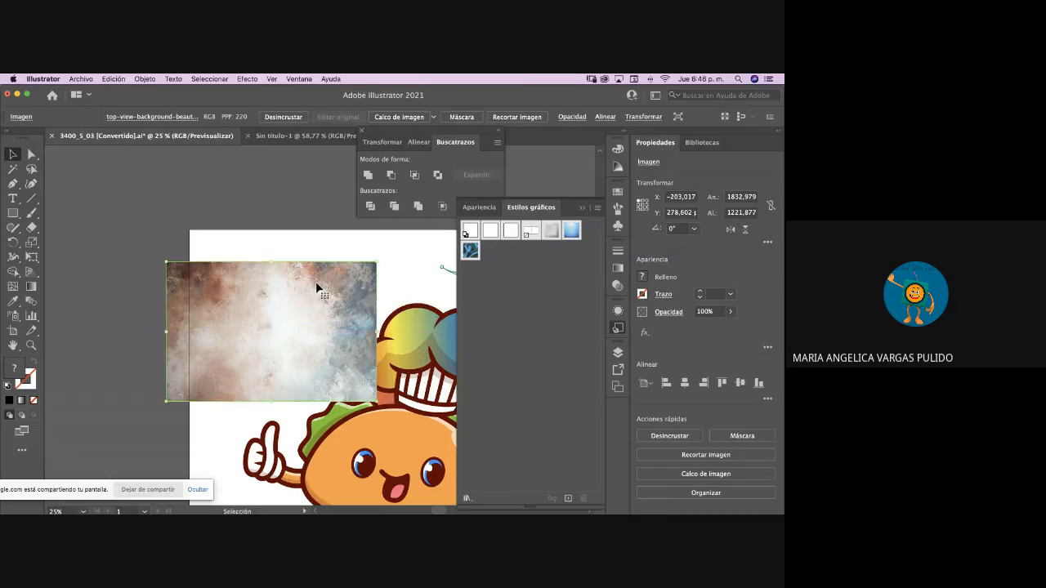
key("Delete")
- Draw a black five-pointed star about 903 px wide and 871 px high and move it inside the artboard's upper-left corner
left_click(13, 213)
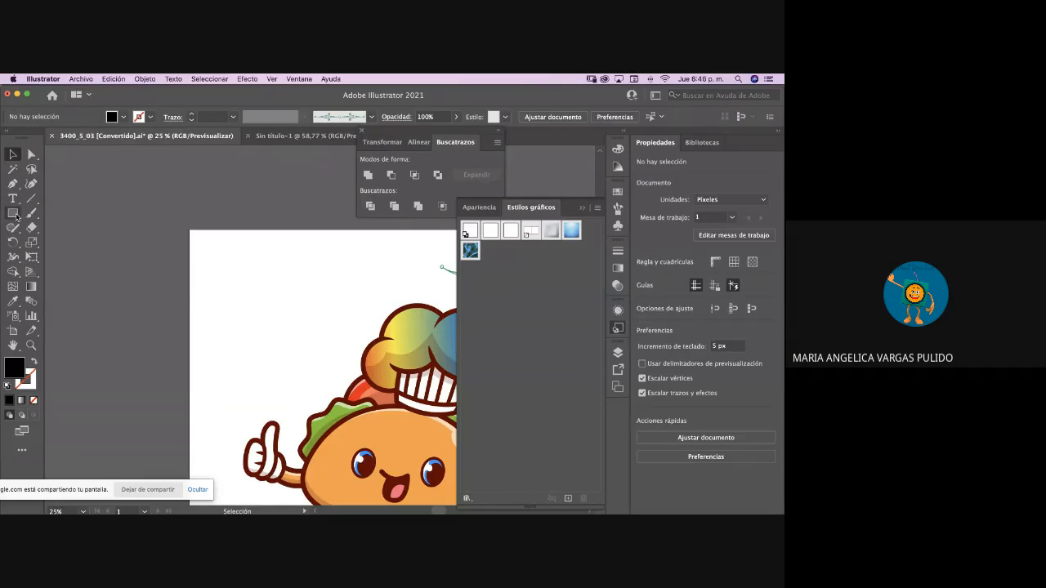
left_click(80, 270)
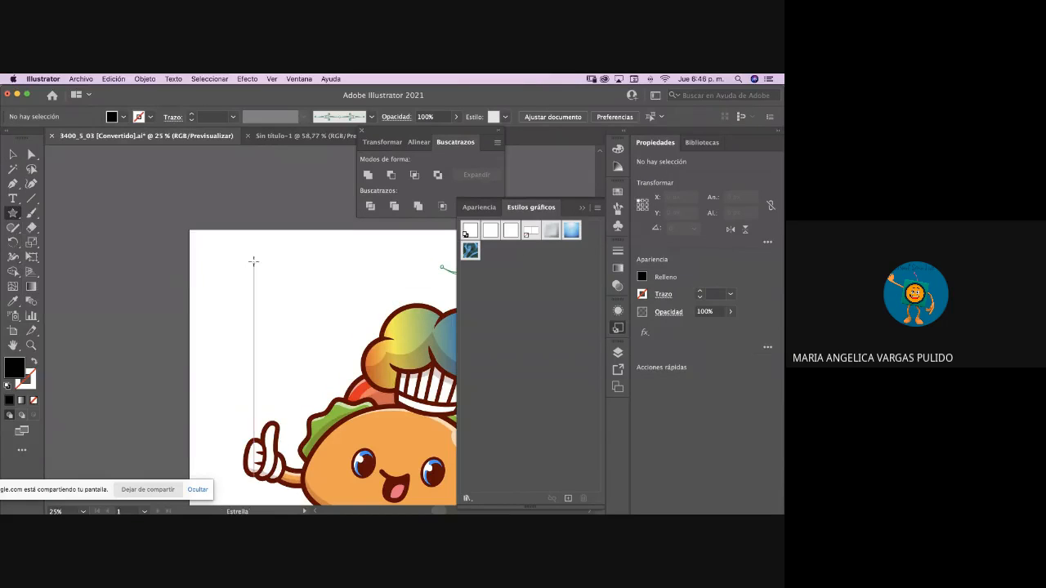
left_click_drag(225, 245, 258, 292)
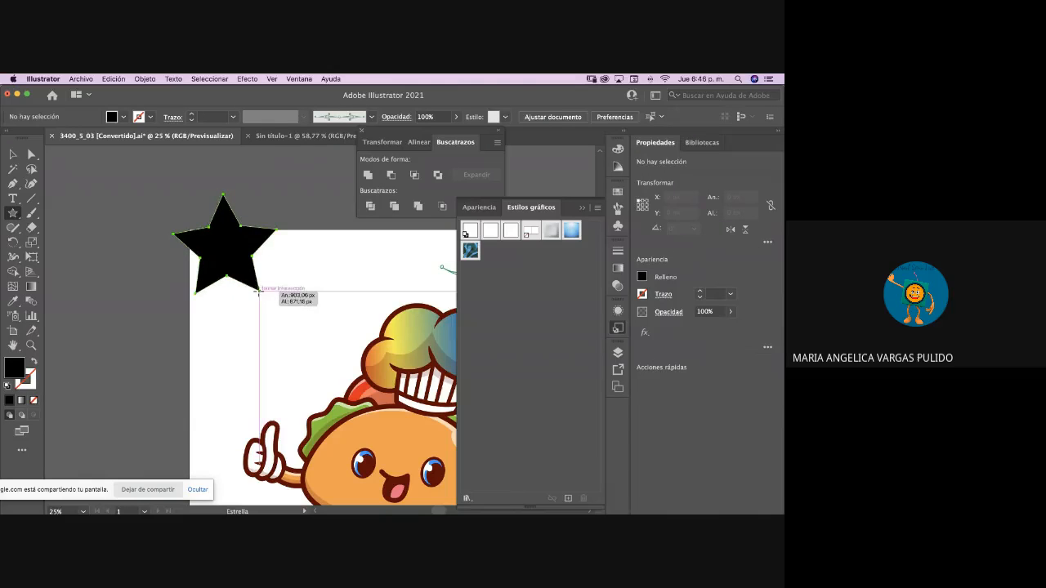
left_click(12, 154)
left_click_drag(233, 249, 275, 297)
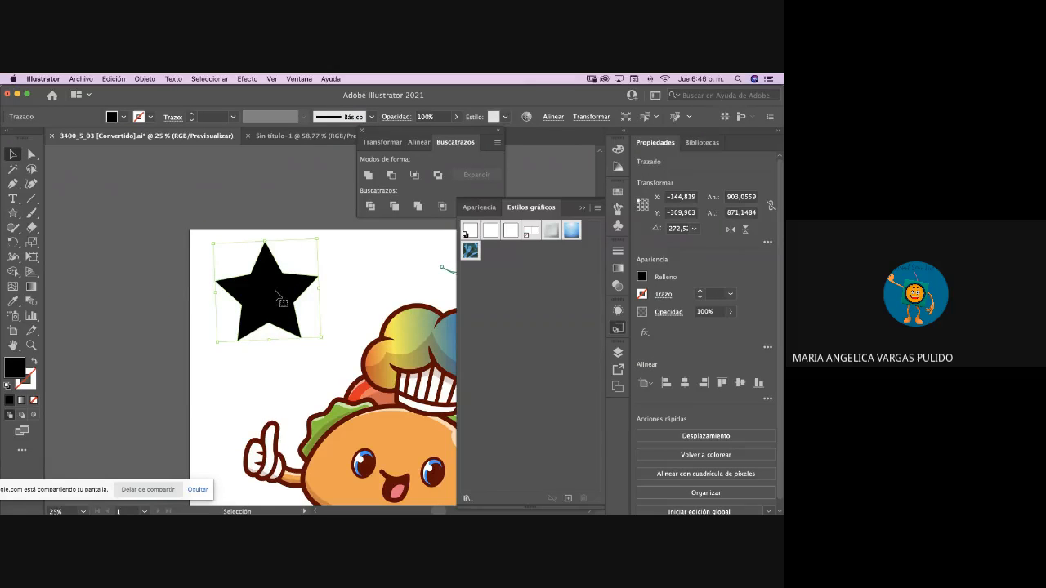
- Apply the Pompadour_DS graphic style to the star, replace it with Dusk, and leave the style's name options unedited
left_click(473, 256)
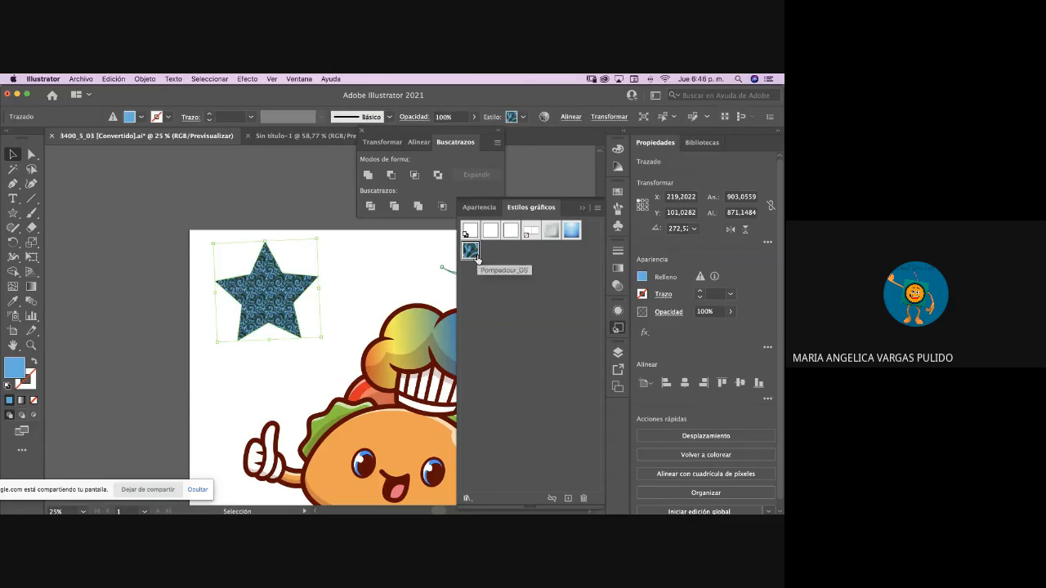
left_click(396, 268)
left_click(272, 280)
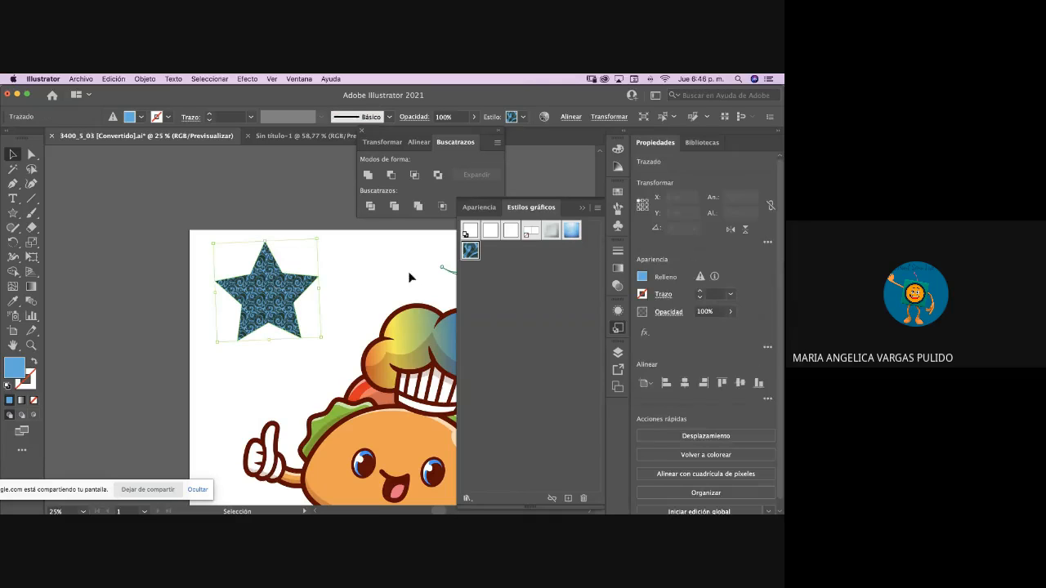
double_click(570, 232)
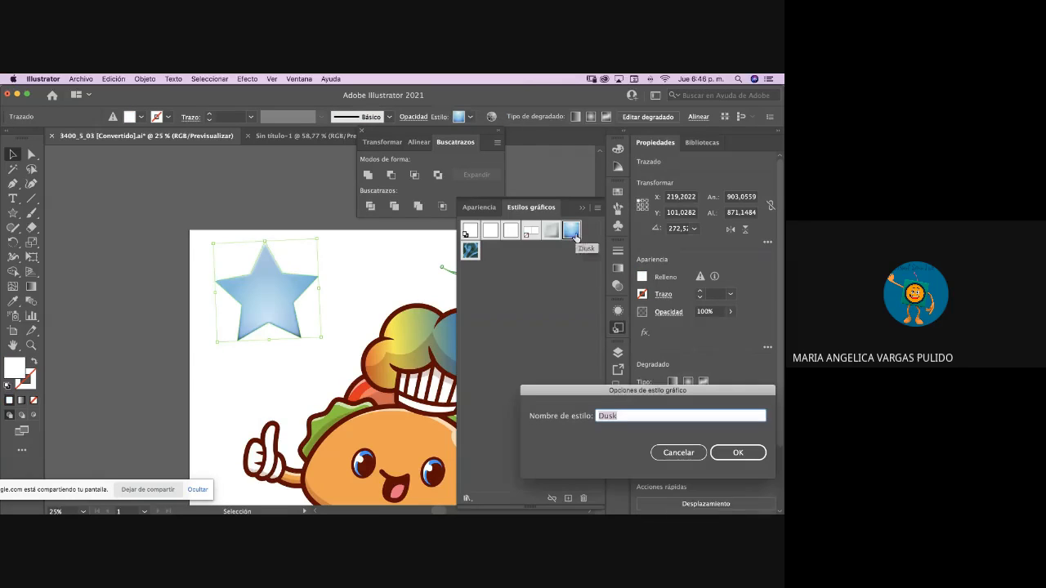
left_click(678, 452)
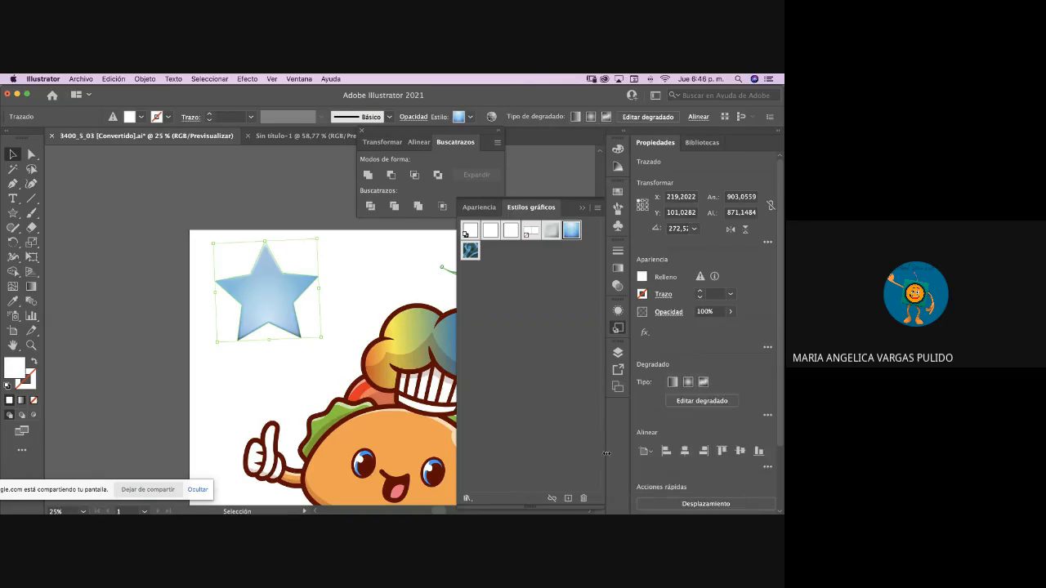
- Load the Efectos de neón graphic style library and apply its first and second styles in turn to the star
left_click(468, 499)
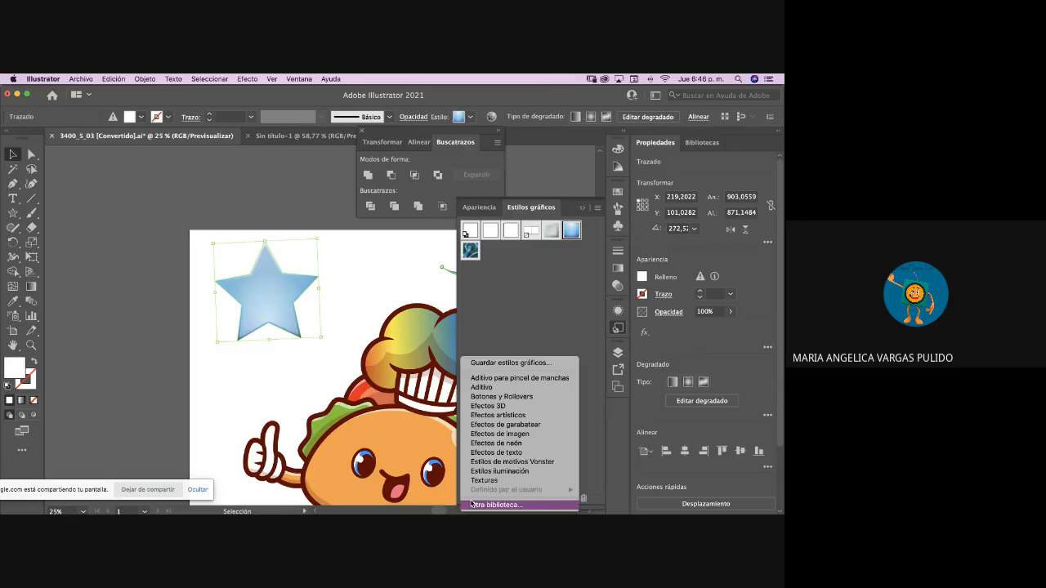
left_click(506, 443)
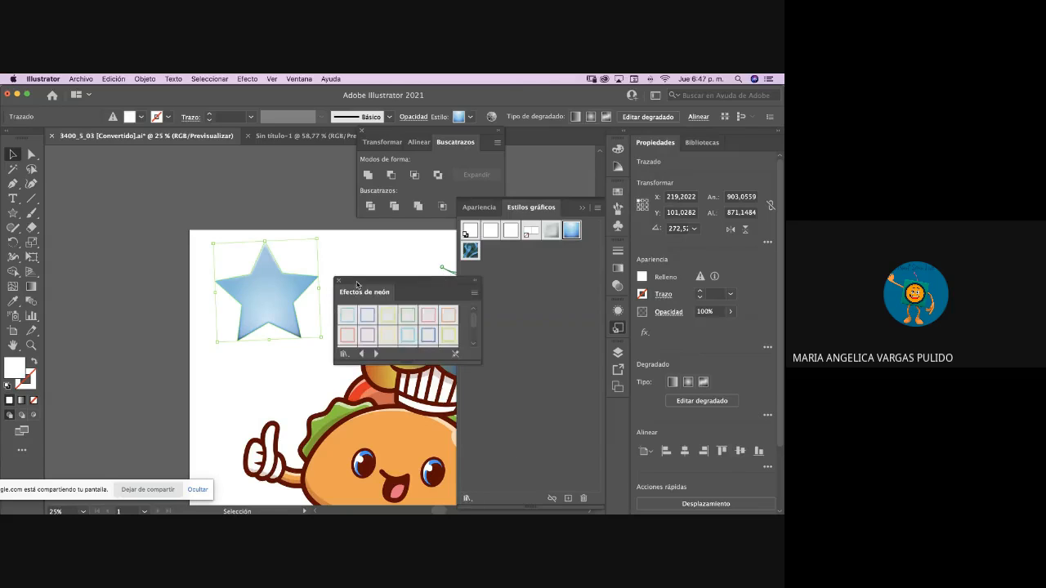
left_click_drag(335, 362, 331, 370)
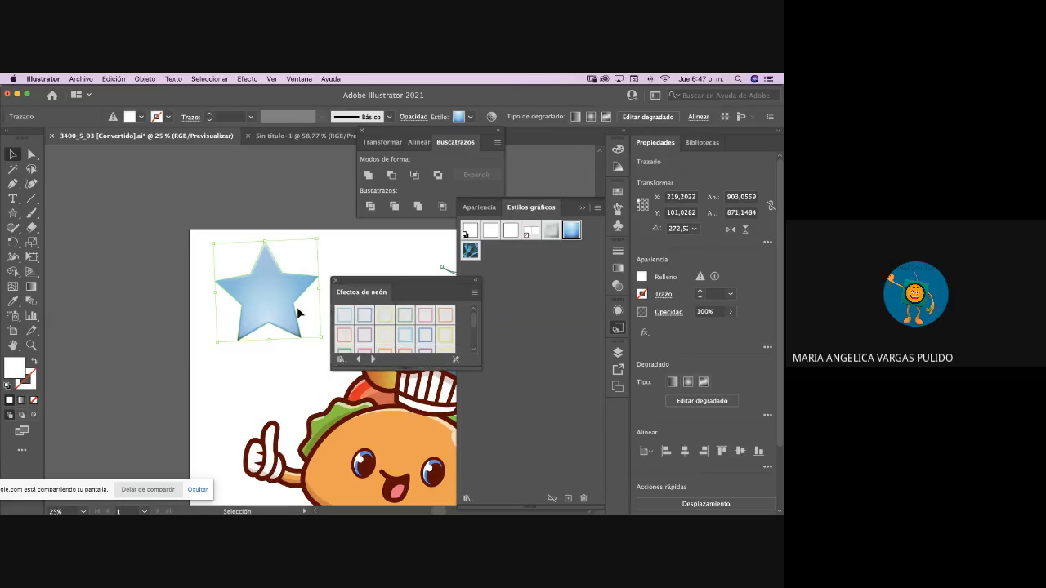
left_click(347, 317)
left_click(365, 315)
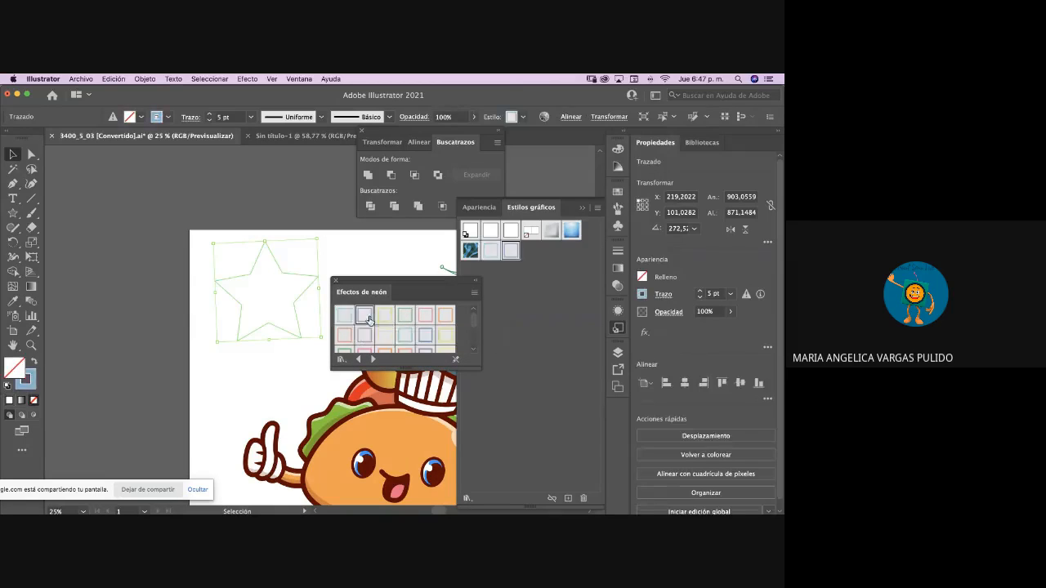
- Increase the neon star's stroke weight to 75 pt and deselect it
left_click(278, 364)
left_click(277, 327)
left_click(209, 113)
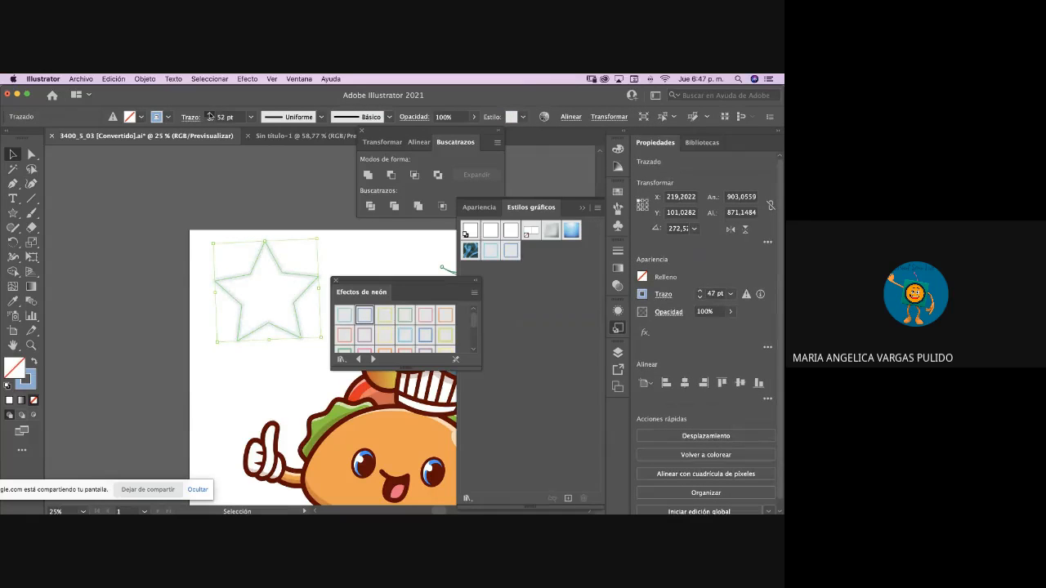
left_click(209, 113)
left_click(210, 114)
left_click(209, 113)
left_click(334, 196)
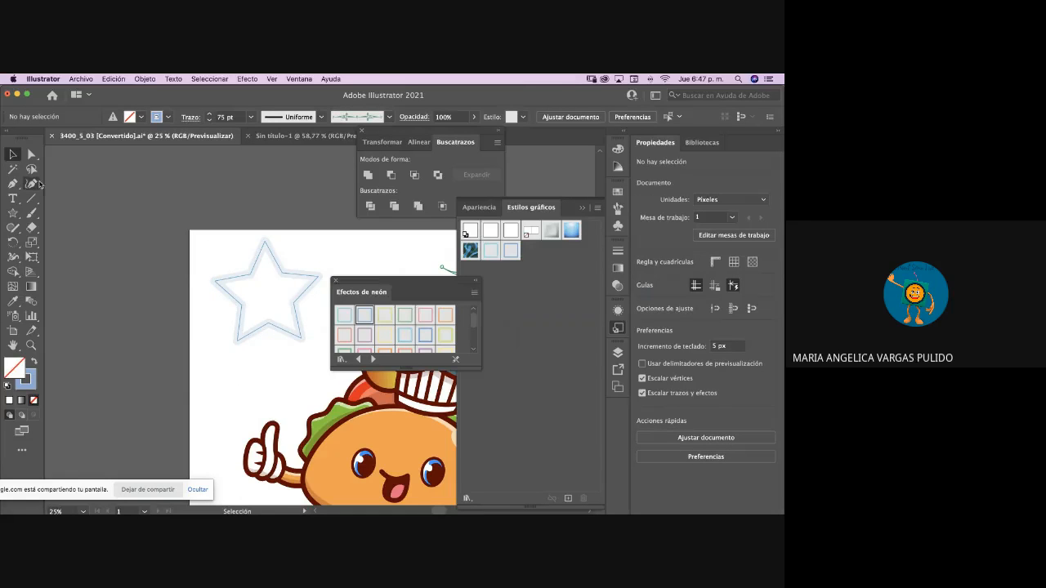
- Restyle the star with the purple neon effect from the library's third row and raise its stroke weight to 51 pt
left_click(378, 317)
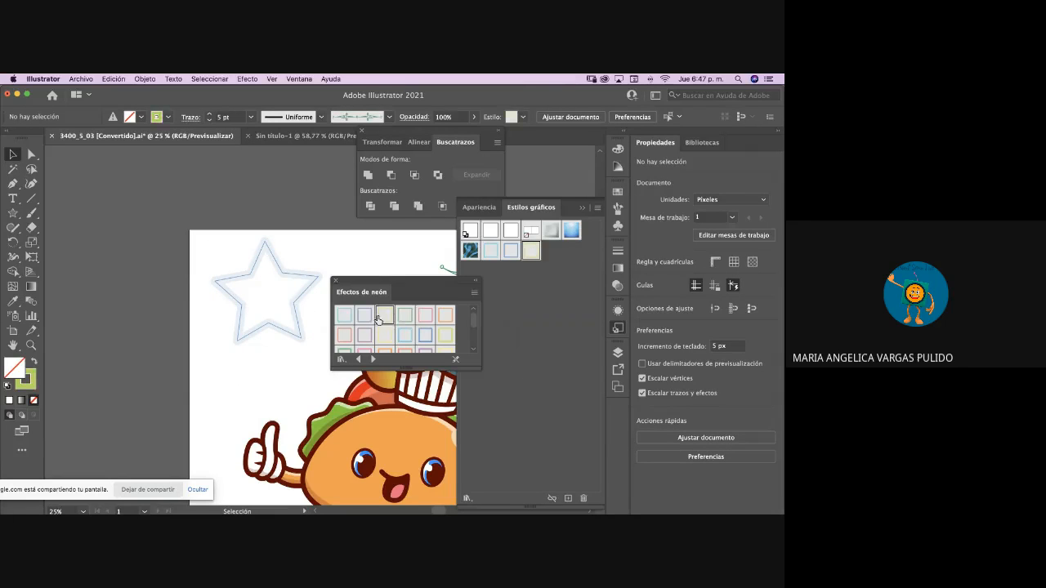
left_click(294, 307)
left_click(425, 335)
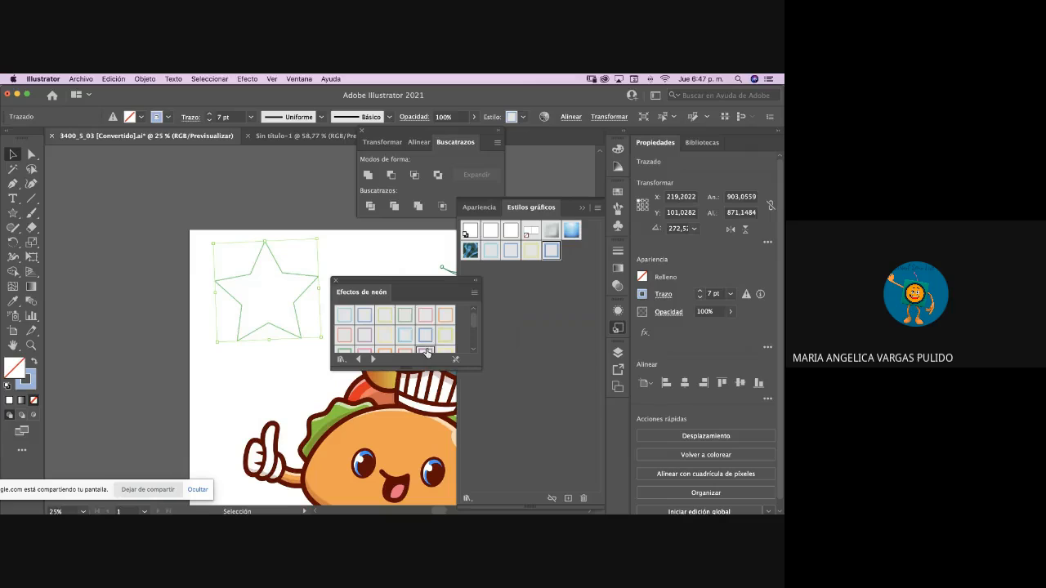
left_click(426, 352)
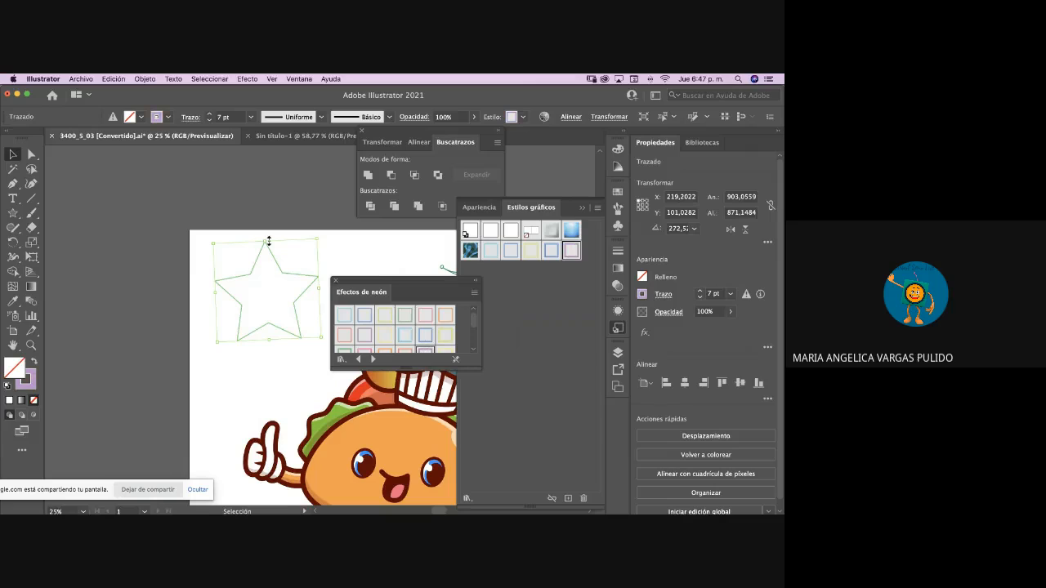
left_click(209, 115)
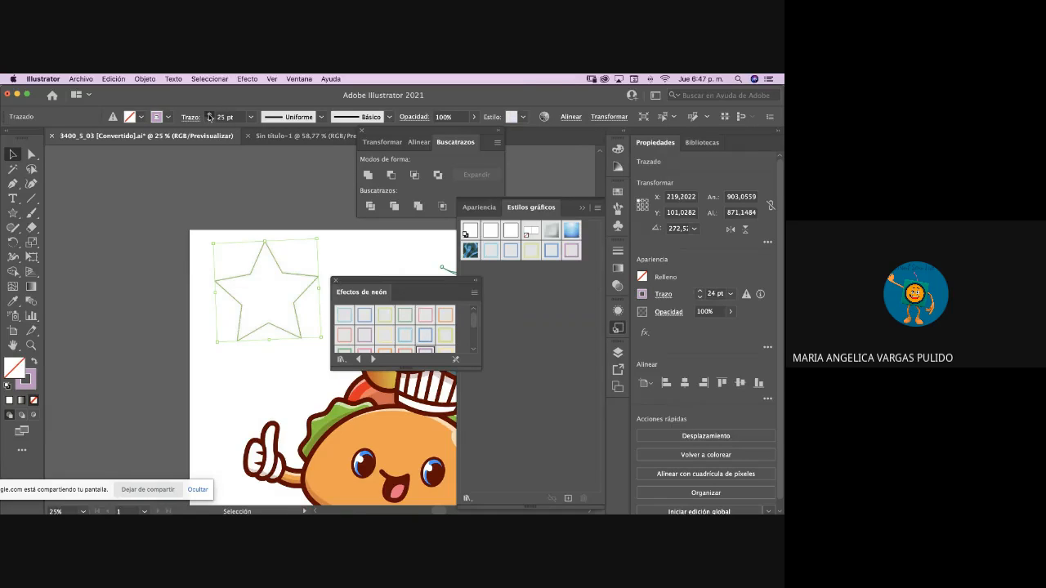
left_click(208, 114)
left_click(277, 241)
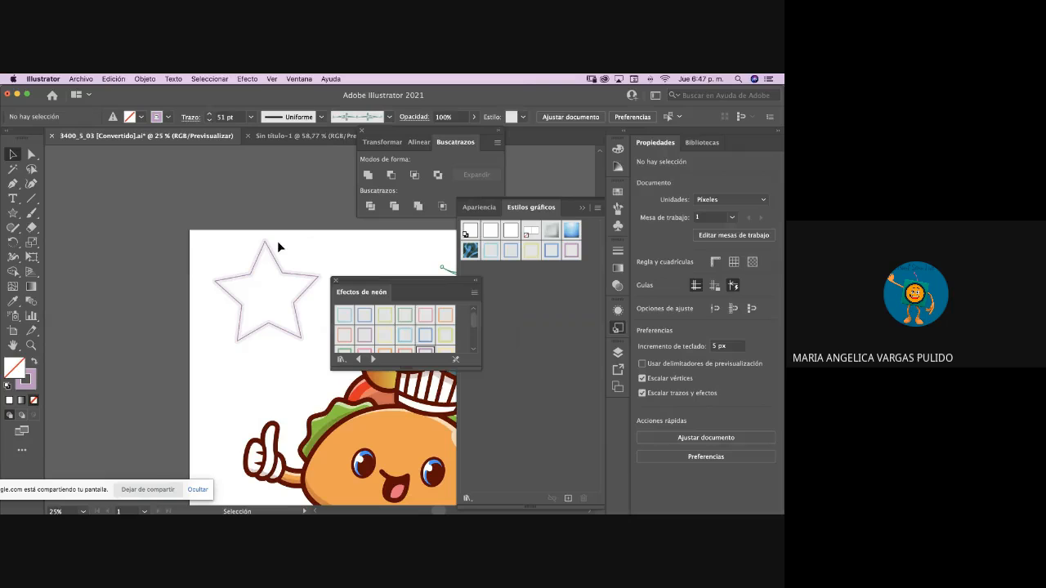
- Select the taco character group and apply the yellow-green neon style from the first row of Efectos de neón
left_click(362, 415)
scroll(355, 415, "down", 5)
scroll(355, 415, "right", 5)
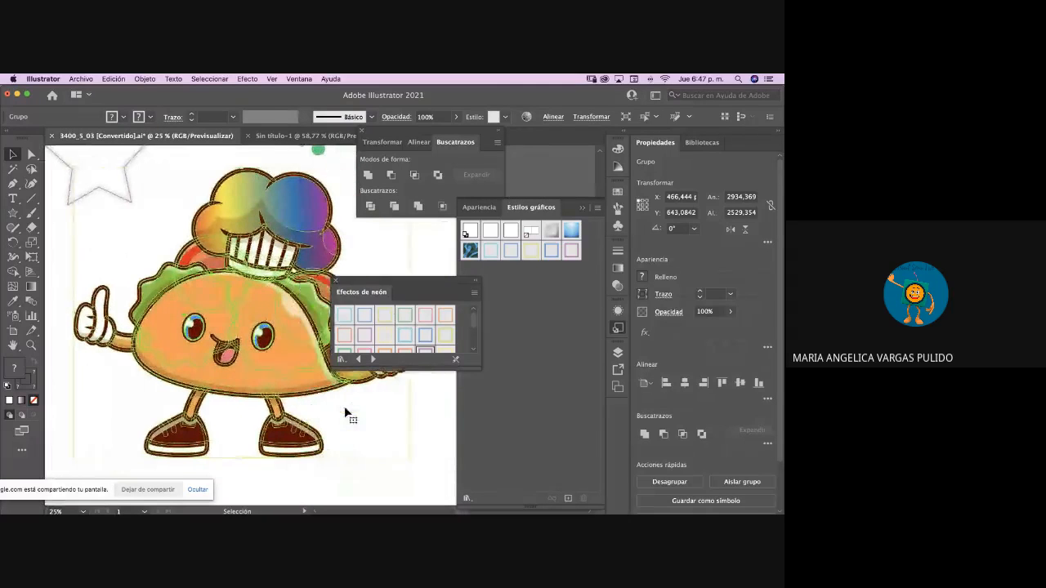
left_click(384, 314)
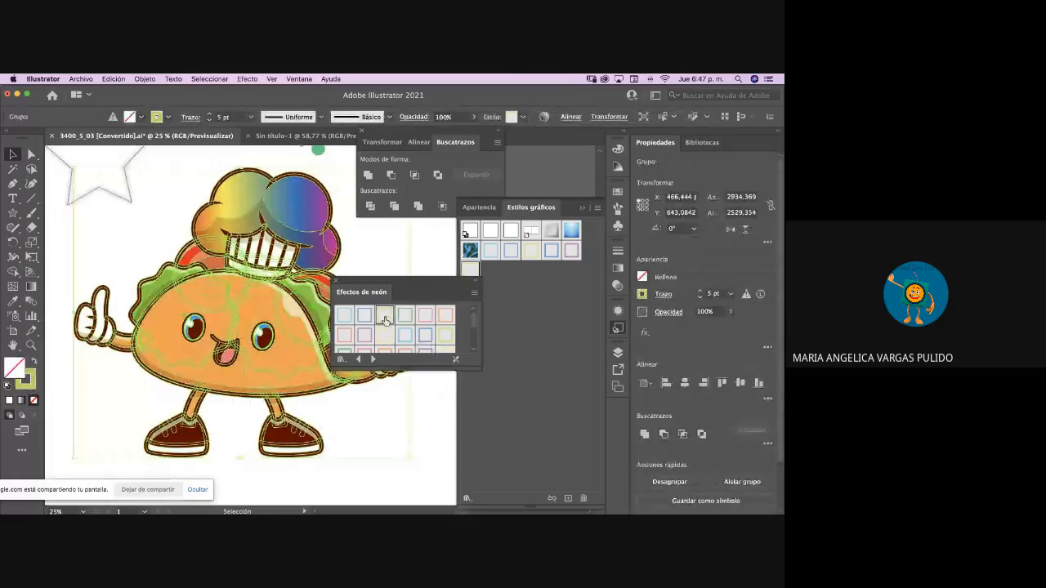
- Move the Efectos de neón library clear of the taco and examine its neon outlines, briefly isolating the group
left_click(422, 423)
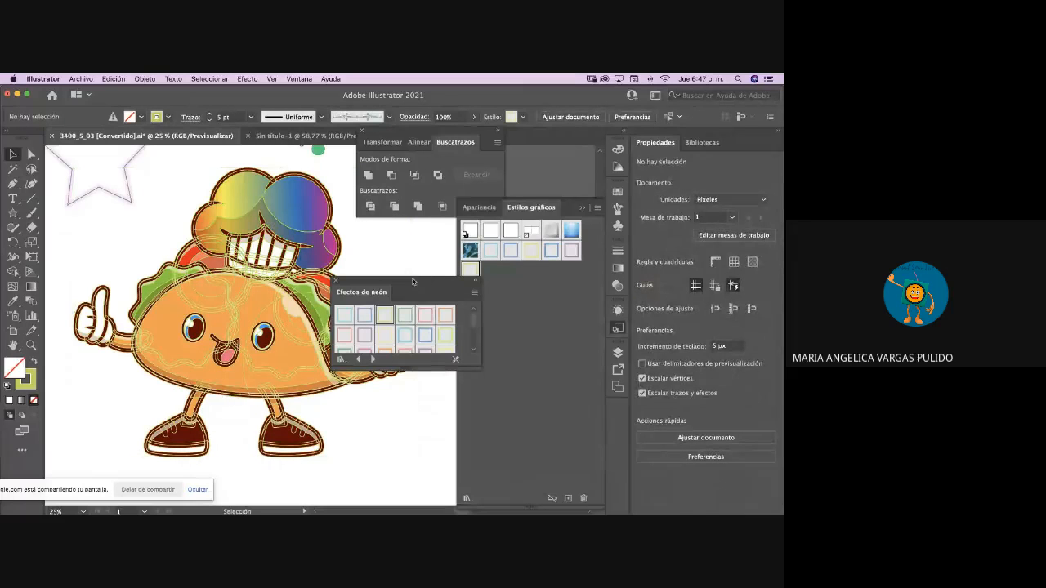
left_click_drag(412, 281, 545, 365)
left_click(404, 346)
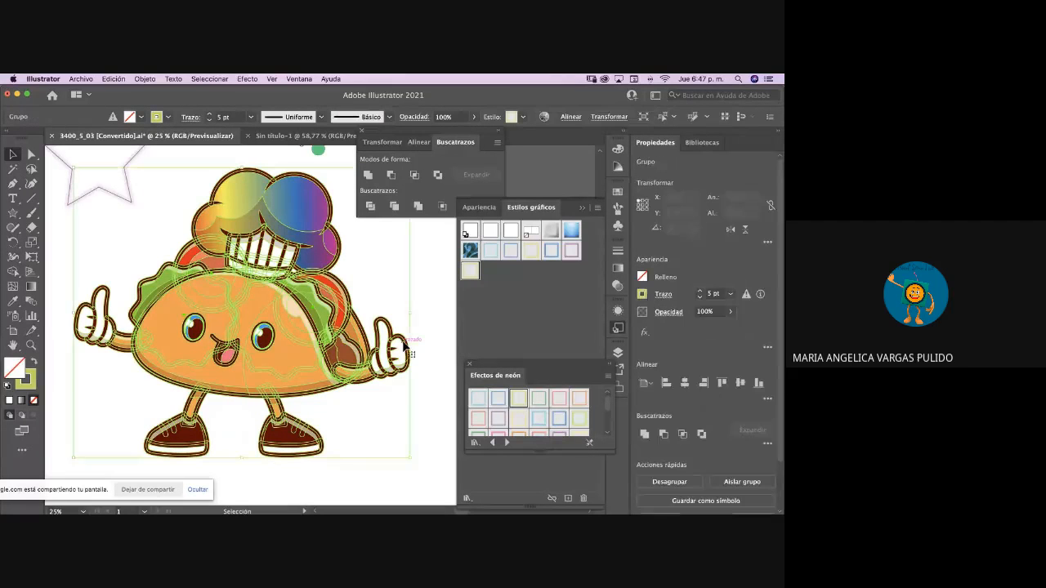
double_click(406, 350)
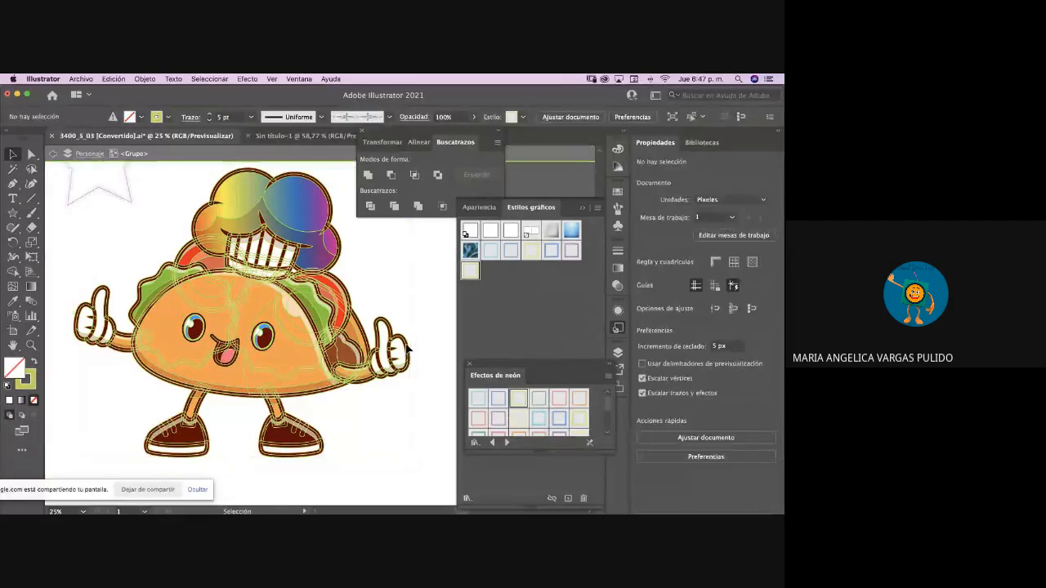
left_click(407, 347)
double_click(431, 346)
scroll(415, 357, "up", 3)
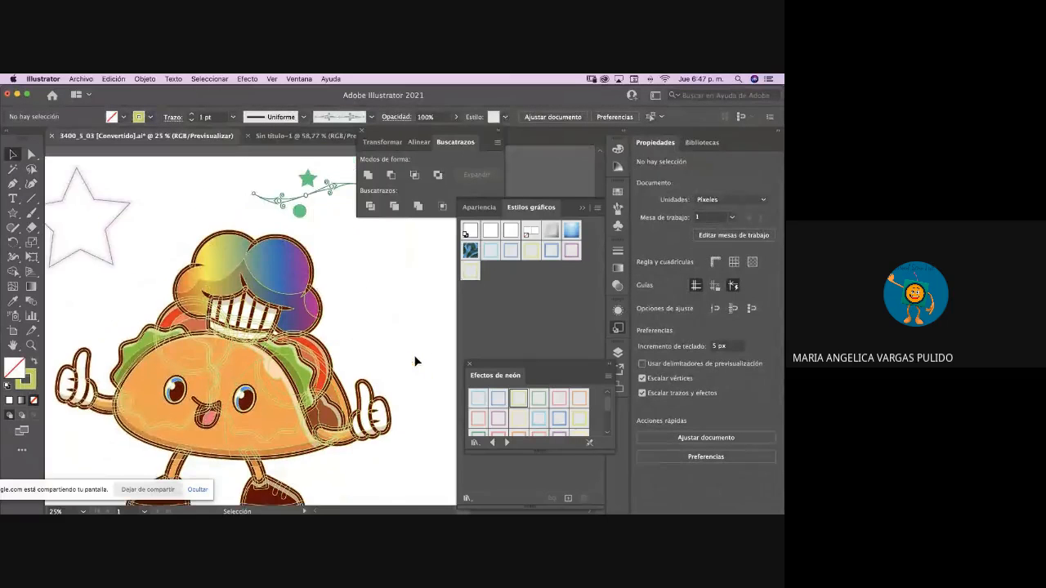
- Close the Efectos de neón library and load the Efectos de garabatear graphic style library
left_click(470, 365)
left_click(465, 497)
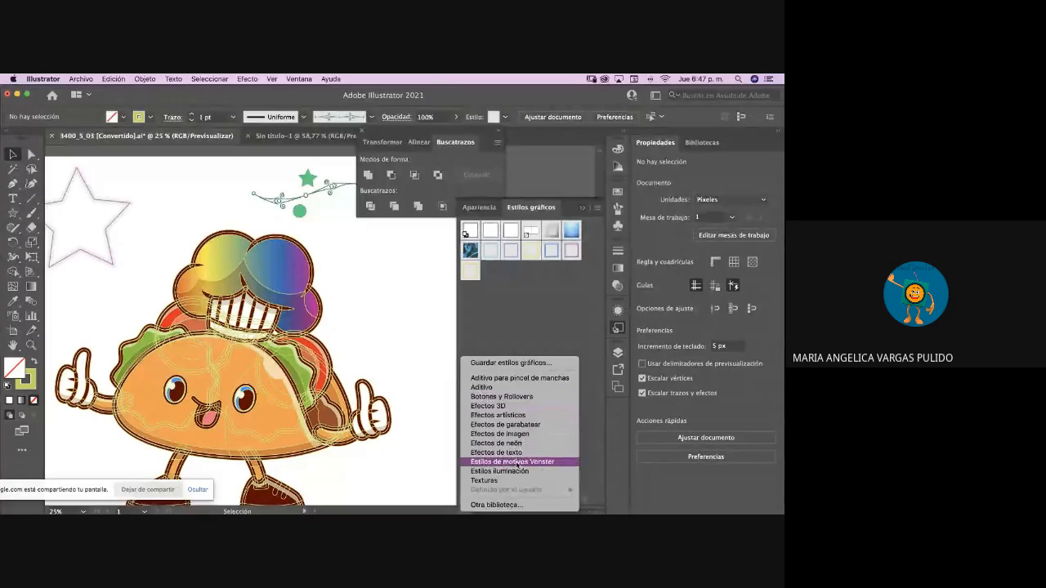
left_click(511, 424)
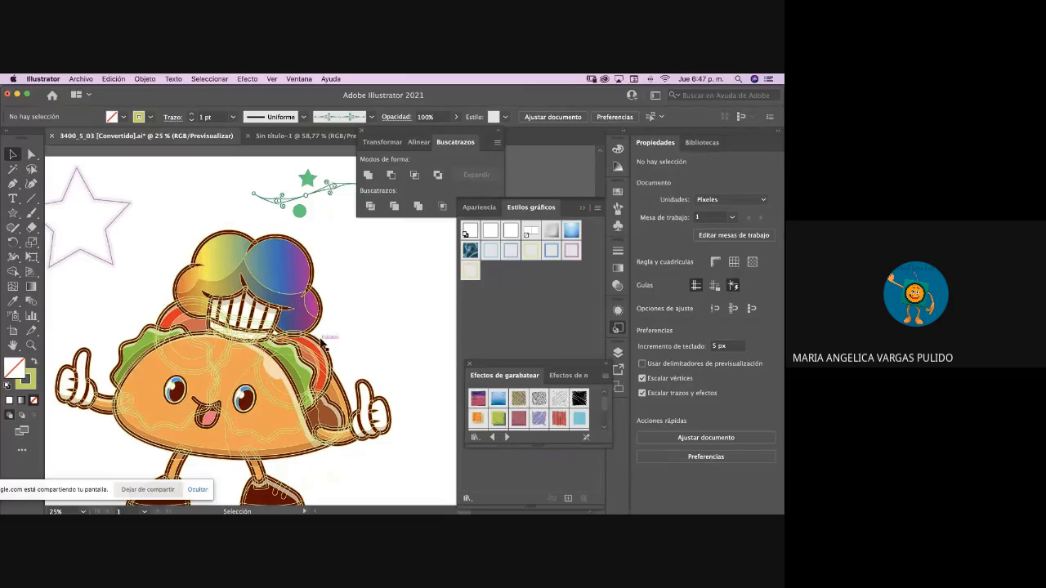
- Draw a star about 838 by 811 px beside the taco's rainbow hat and swap its fill and stroke
left_click(13, 212)
left_click_drag(365, 256, 417, 292)
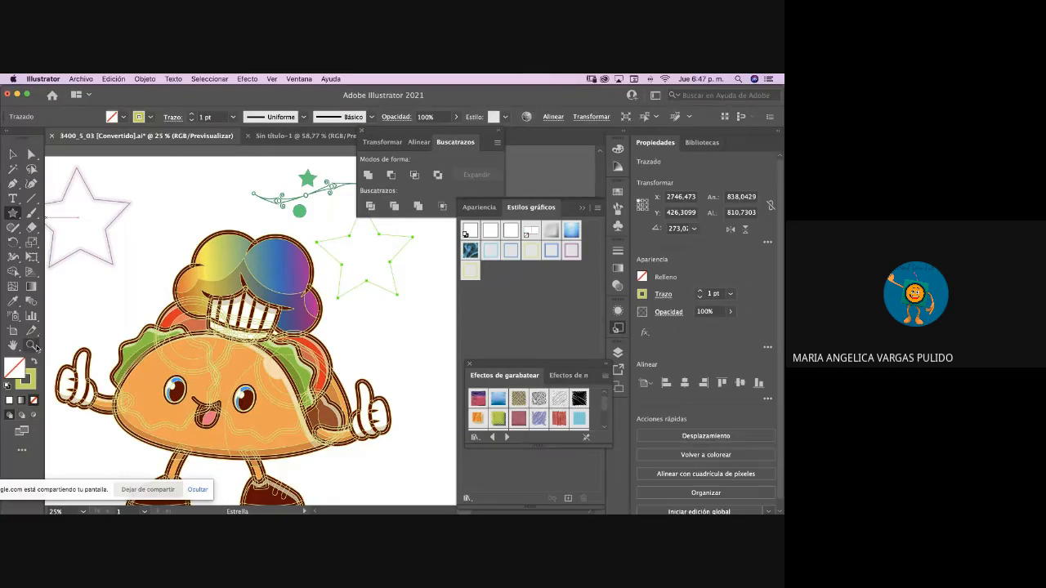
left_click(33, 362)
- Try the olive, blue and orange scribble styles on the new star, finish with the black scribble style and deselect it
left_click(516, 404)
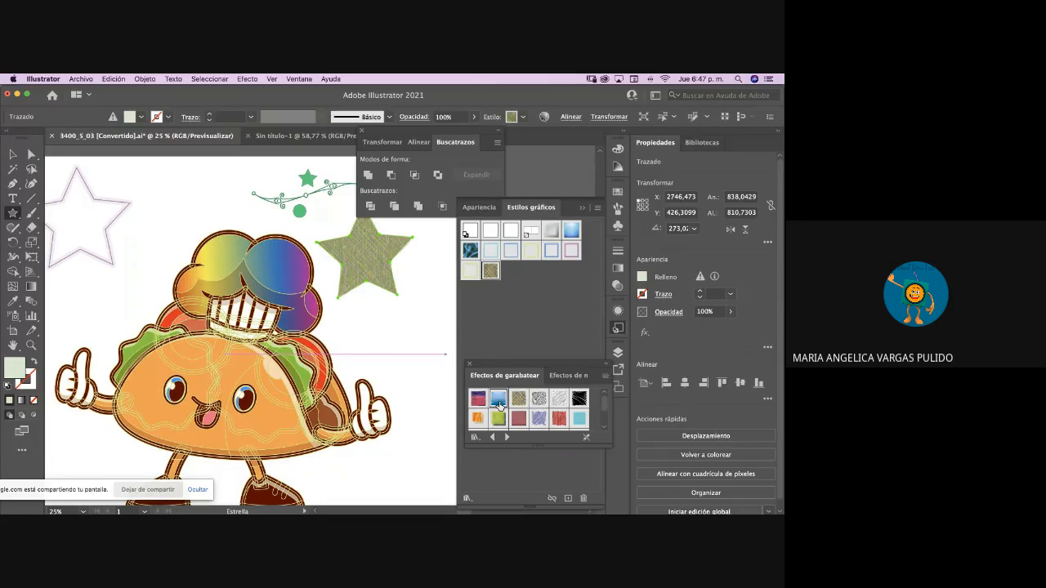
left_click(498, 402)
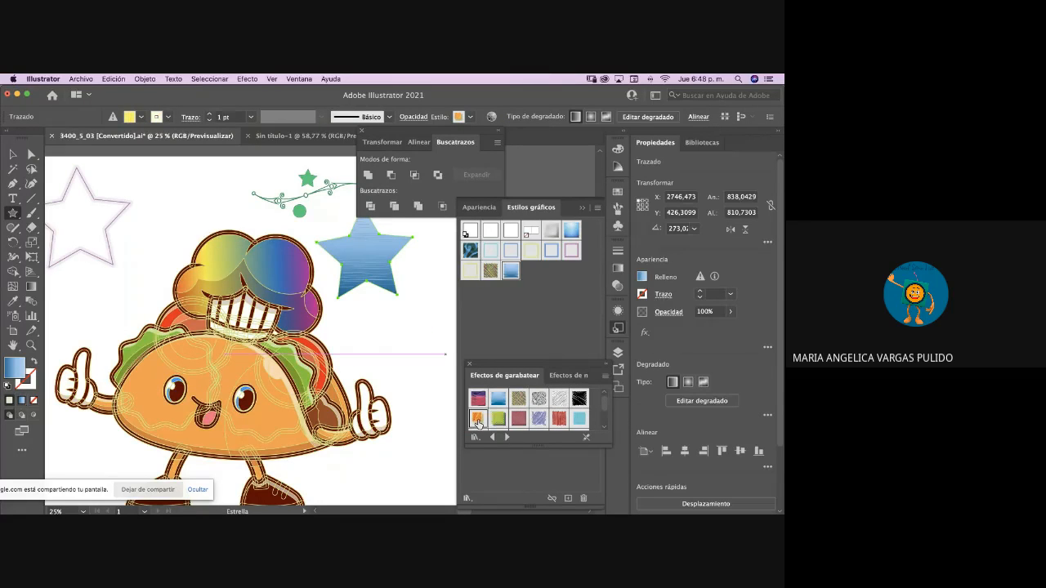
left_click(477, 419)
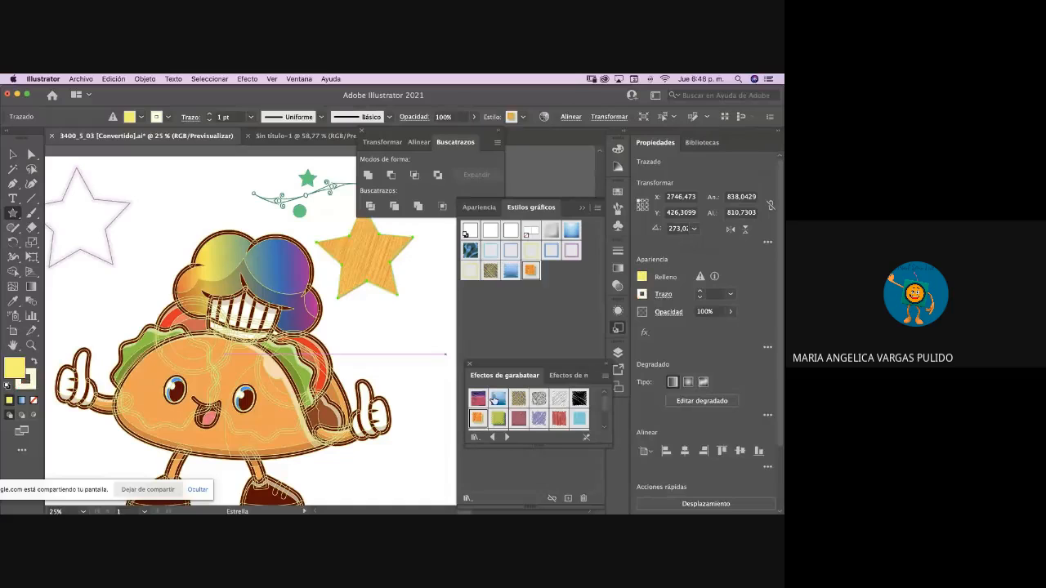
left_click(578, 398)
left_click(419, 317)
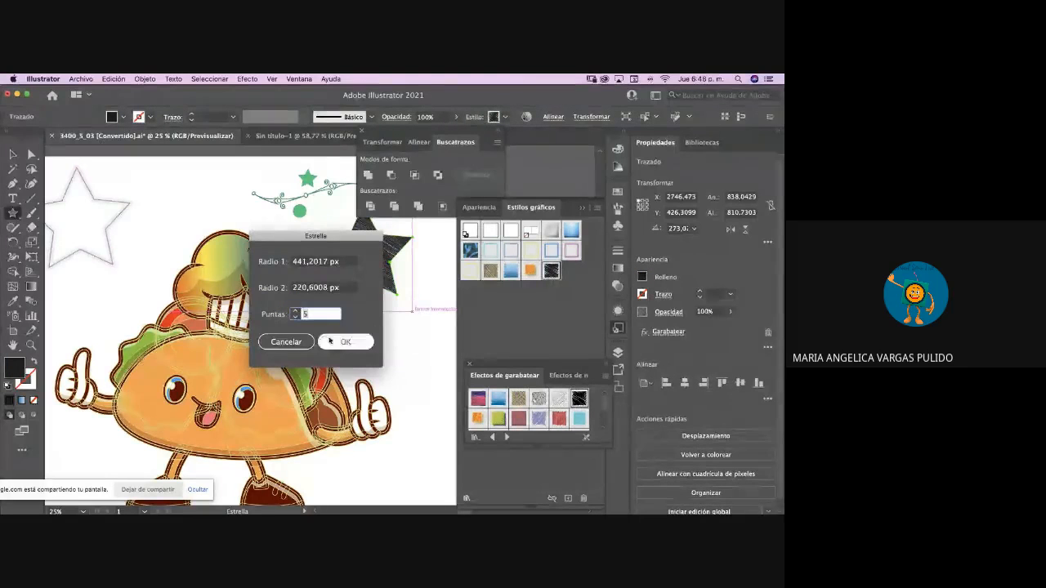
left_click(285, 342)
left_click(13, 154)
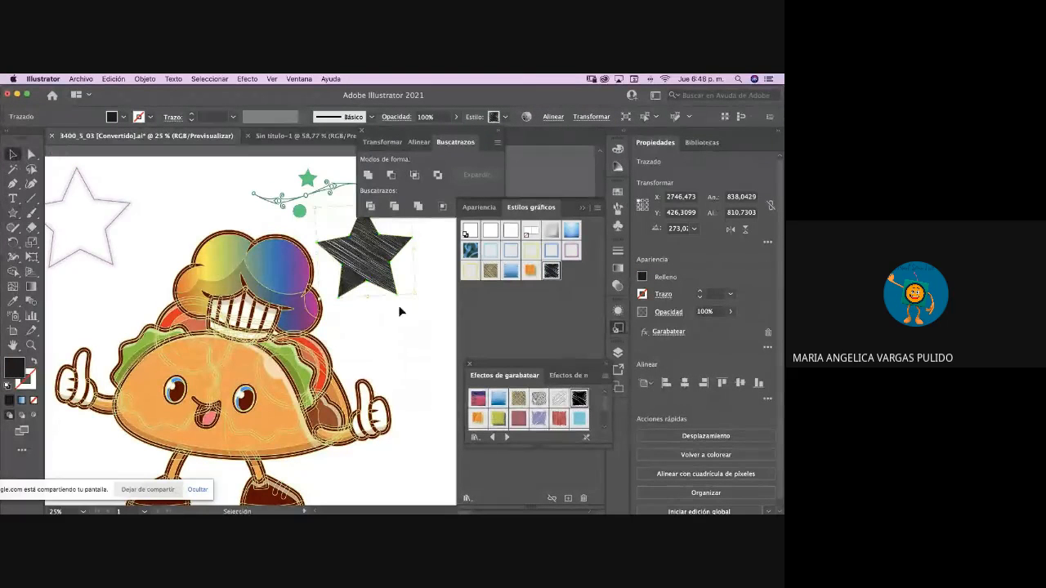
left_click(396, 342)
- Enlarge the black scribble star to about 1052 by 1018 px and shift it slightly up and right
scroll(397, 347, "up", 3)
scroll(397, 347, "left", 3)
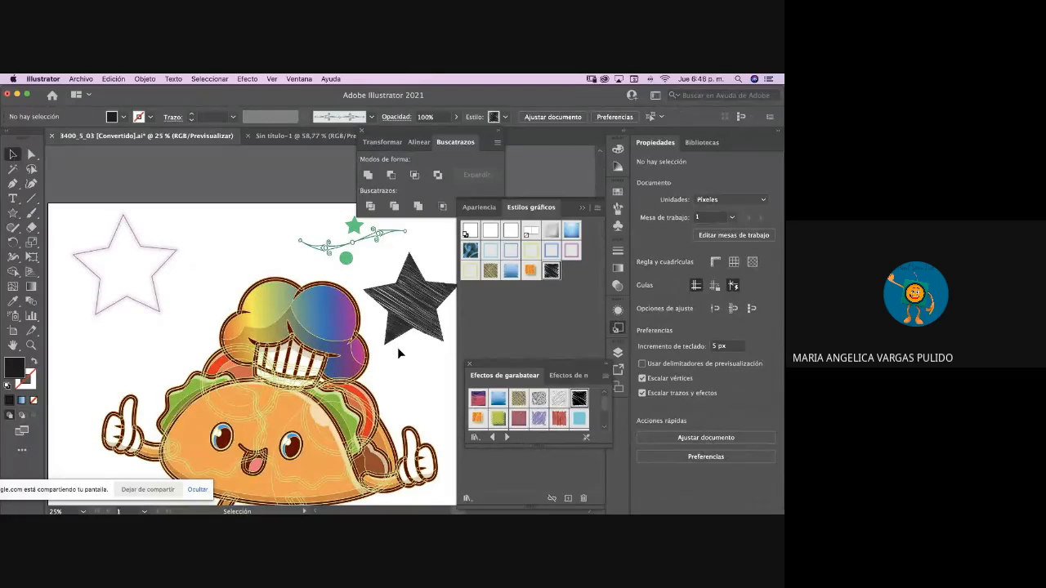
scroll(399, 314, "right", 3)
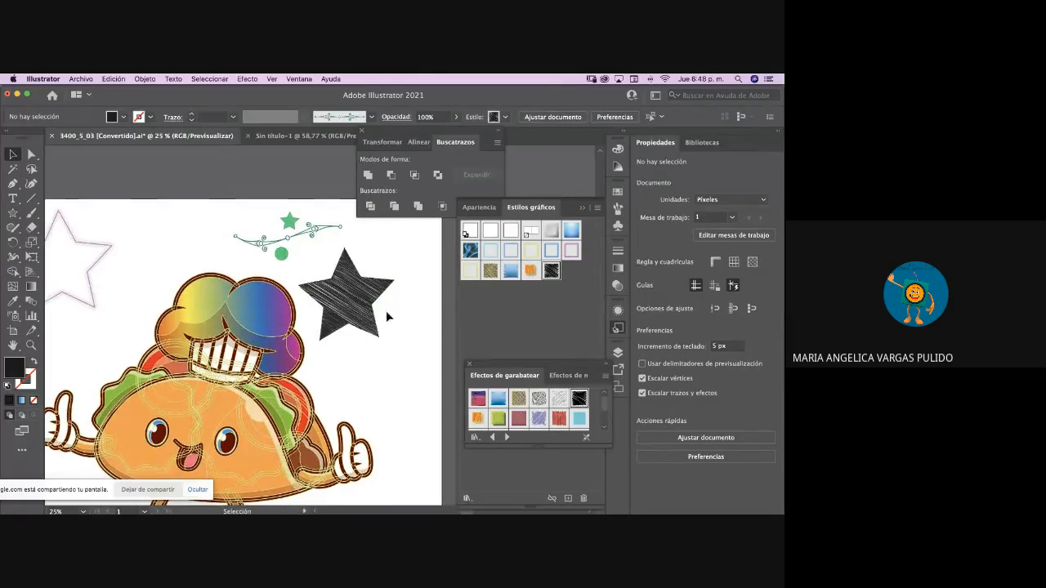
left_click(344, 309)
mouse_move(397, 336)
left_mouse_down()
mouse_move(432, 346)
mouse_move(439, 371)
mouse_move(423, 358)
left_mouse_up()
left_click(395, 367)
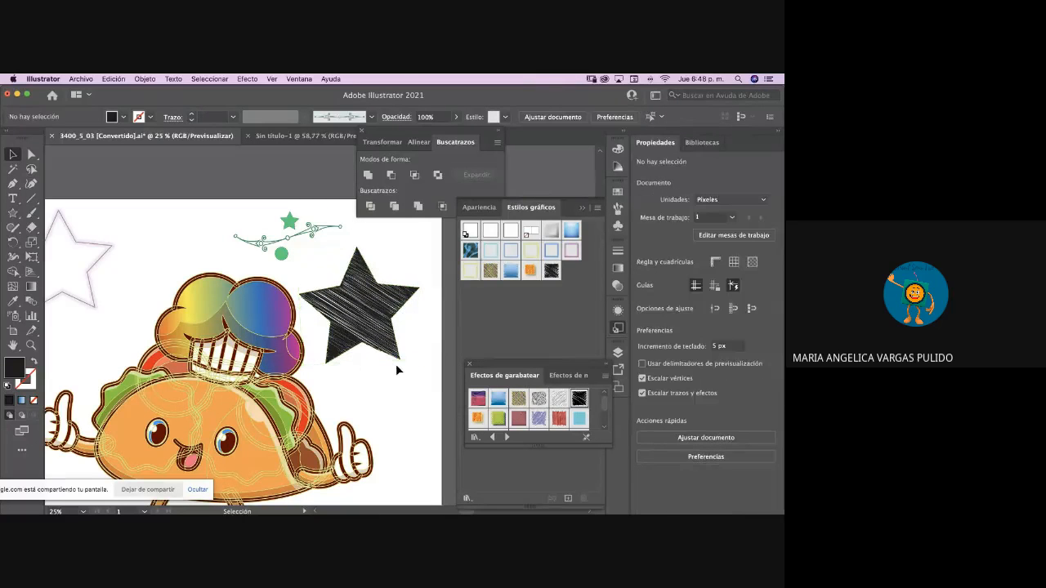
left_click_drag(365, 323, 376, 312)
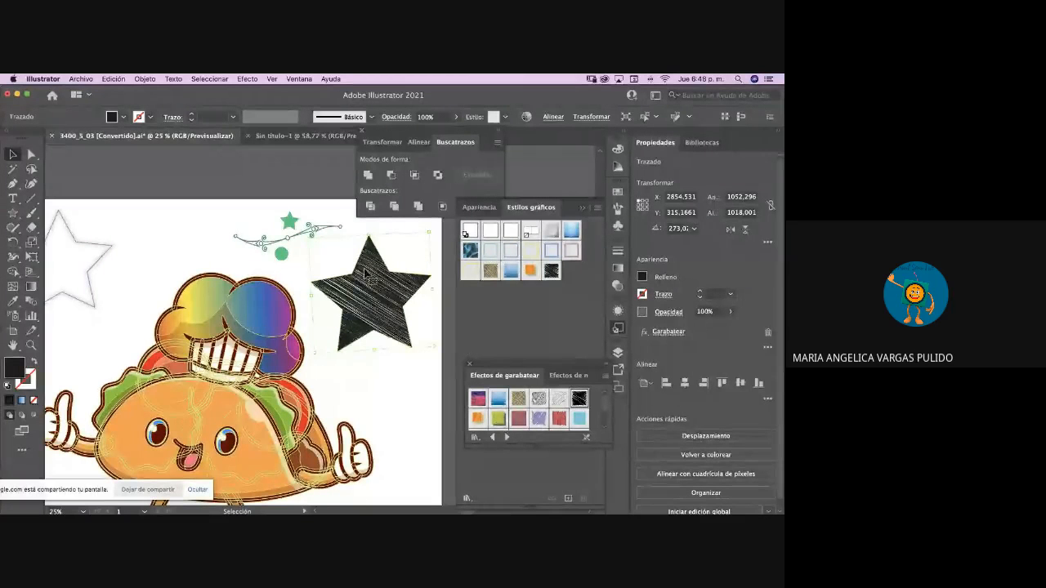
- Show the Exportación de recursos panel, review its format options and set the export scale to 4x
left_click(301, 79)
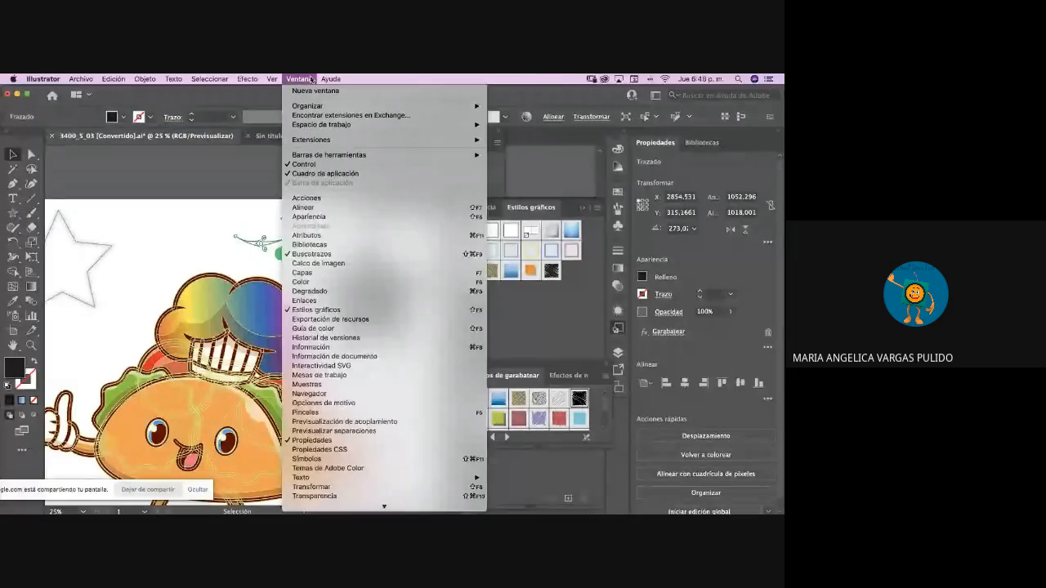
mouse_move(331, 78)
mouse_move(299, 78)
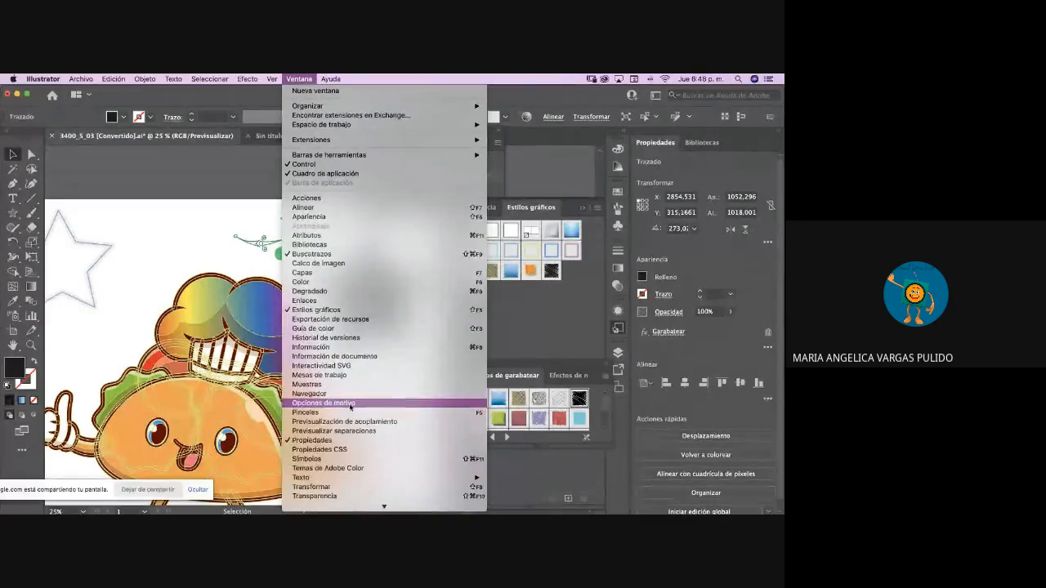
left_click(342, 319)
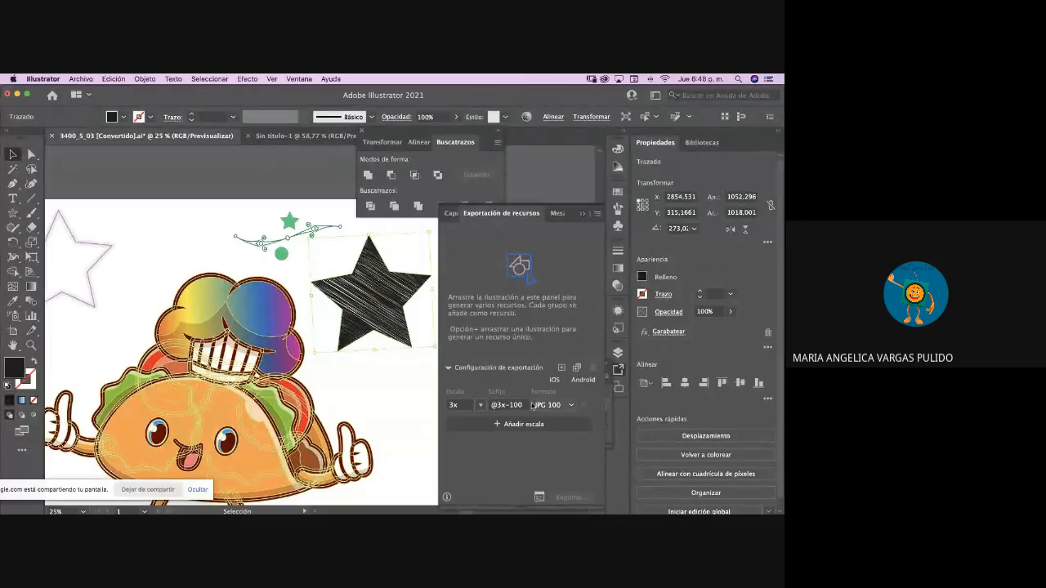
left_click(573, 406)
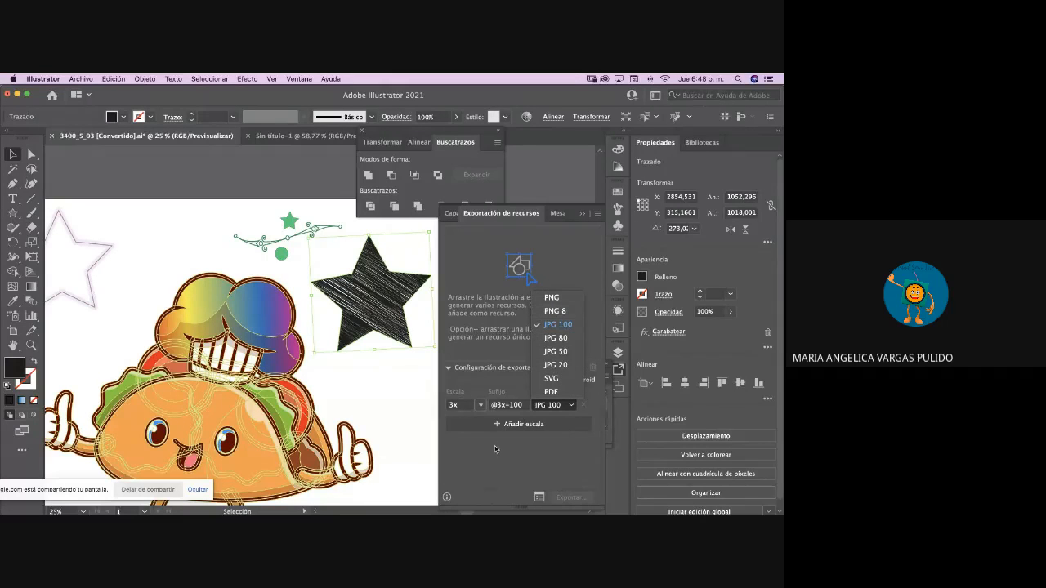
left_click(481, 405)
left_click(480, 406)
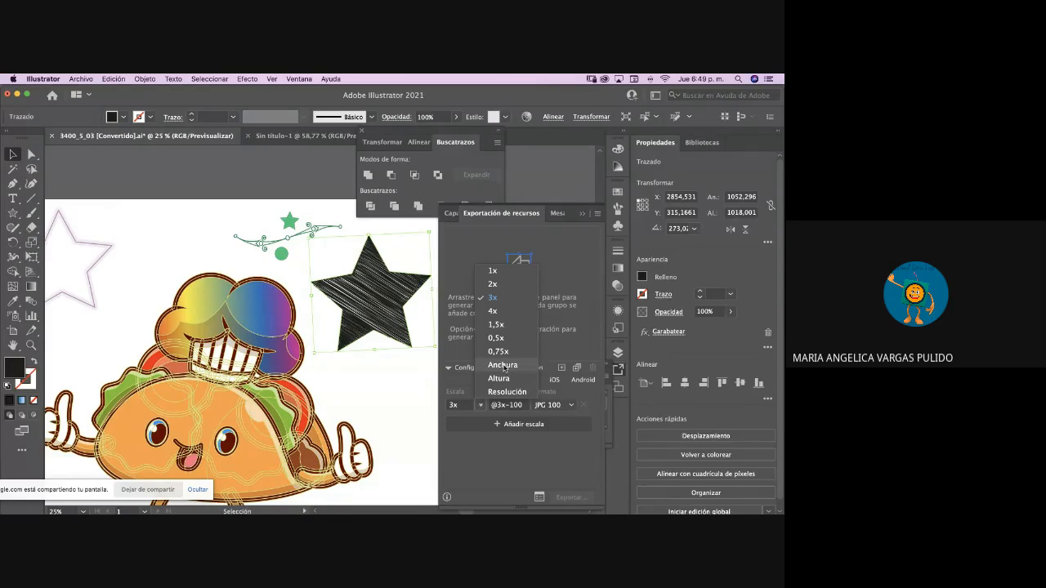
left_click(493, 310)
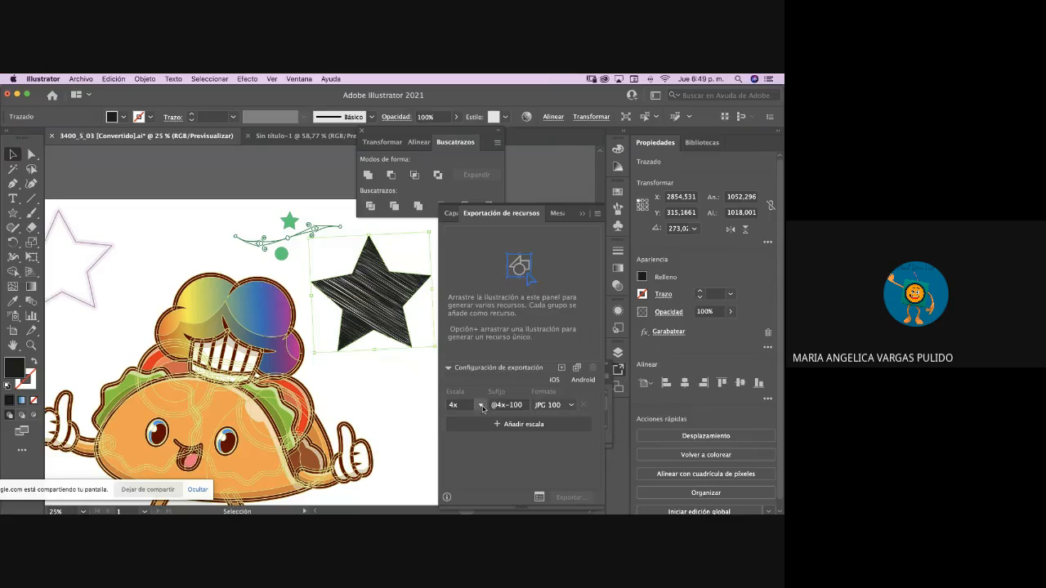
left_click(482, 406)
left_click(482, 406)
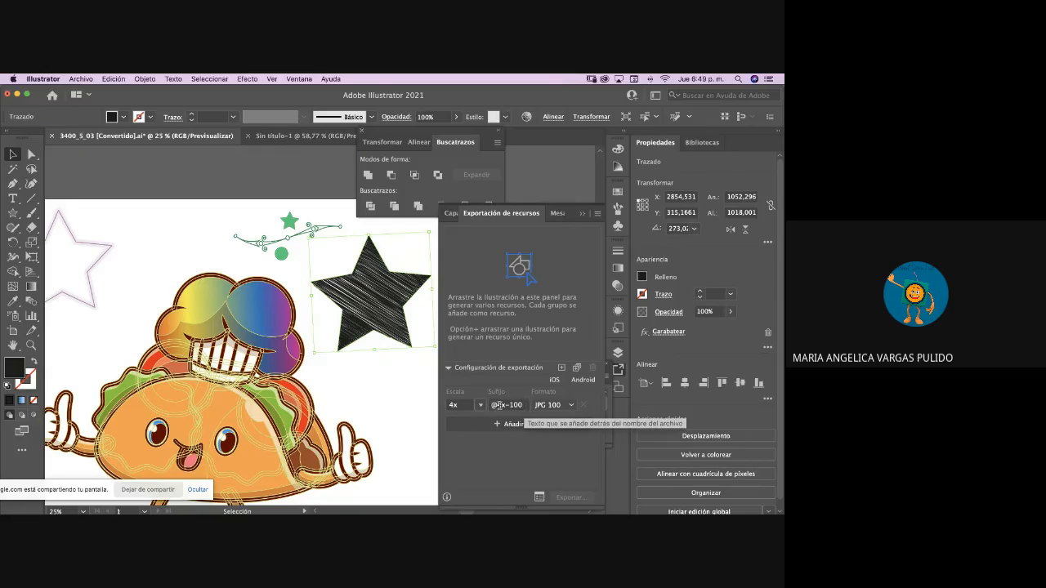
left_click_drag(525, 404, 490, 404)
left_click(503, 457)
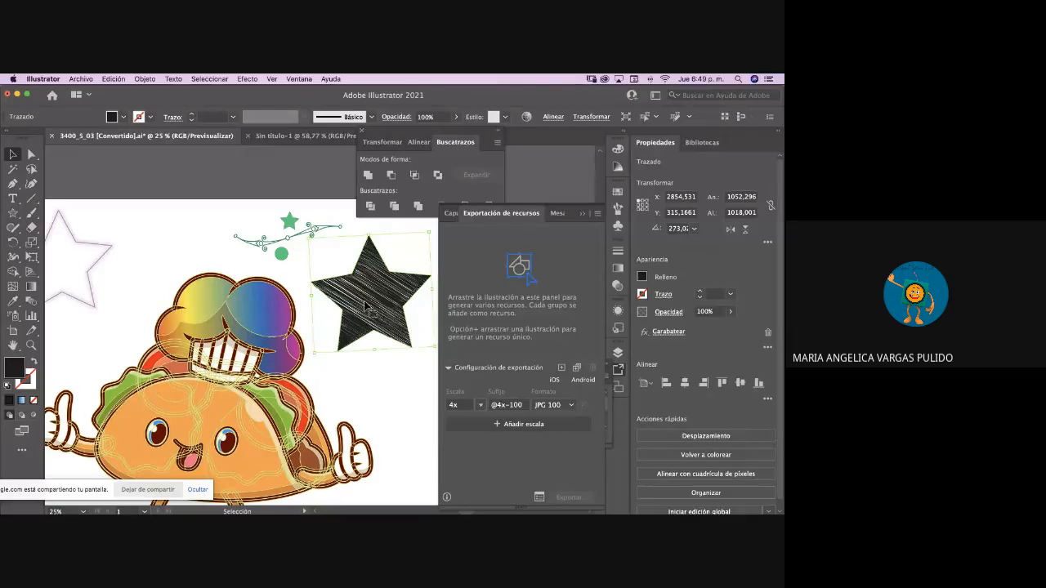
- Add the black scribble star as an export asset and rename it estrella
left_click_drag(373, 311, 556, 409)
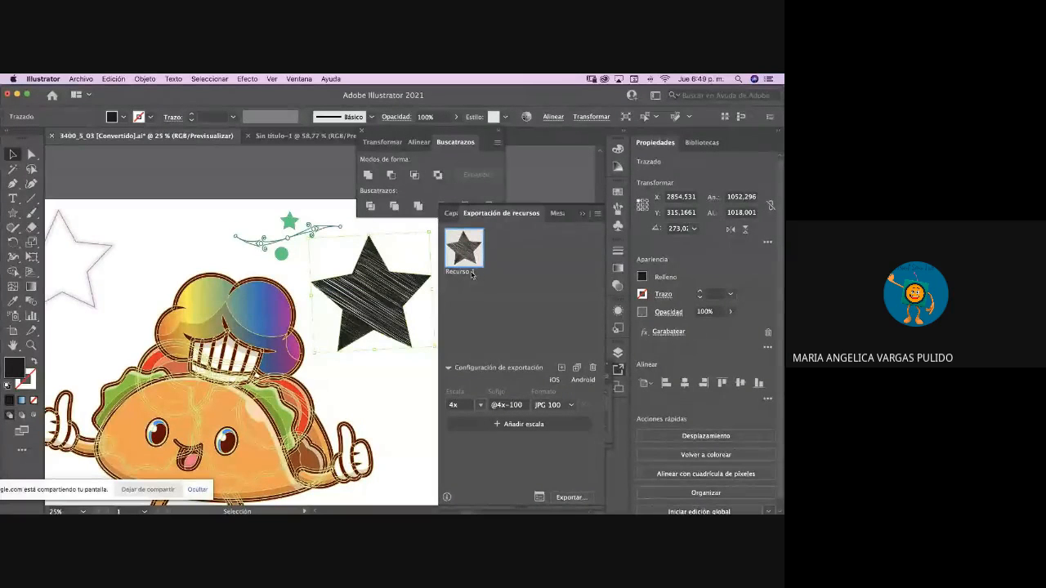
double_click(462, 273)
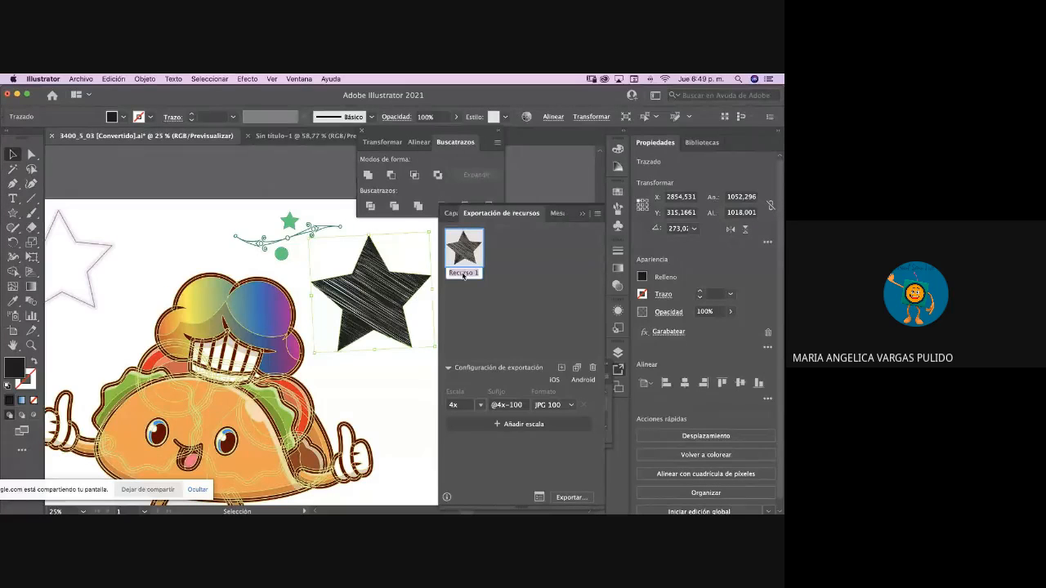
type("estrella")
key("Return")
- Export the estrella asset to the grunge-textures-collection folder, and collapse the Buscatrazos panel group and move it off the artwork
left_click(568, 498)
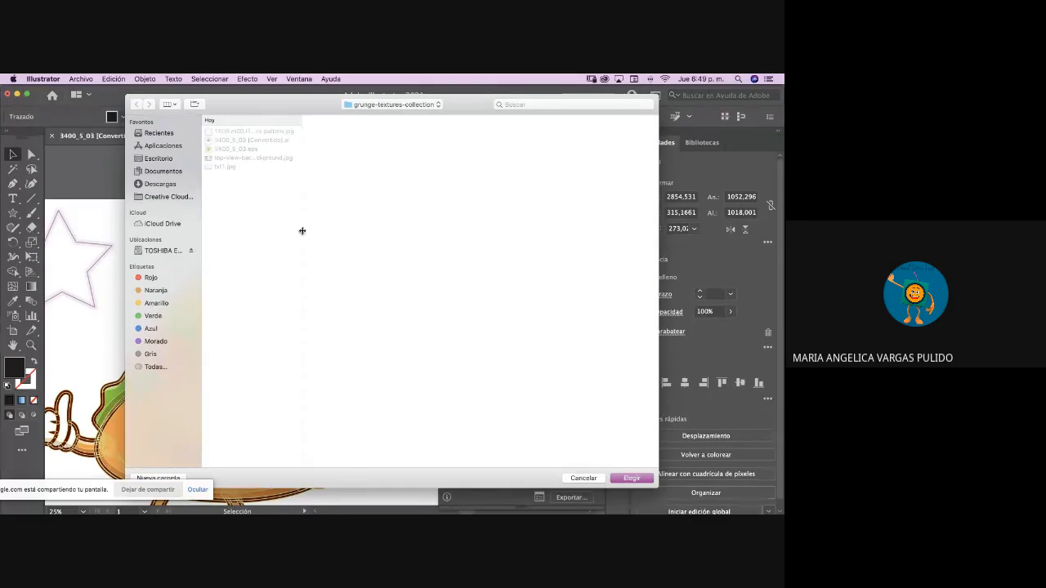
left_click(632, 479)
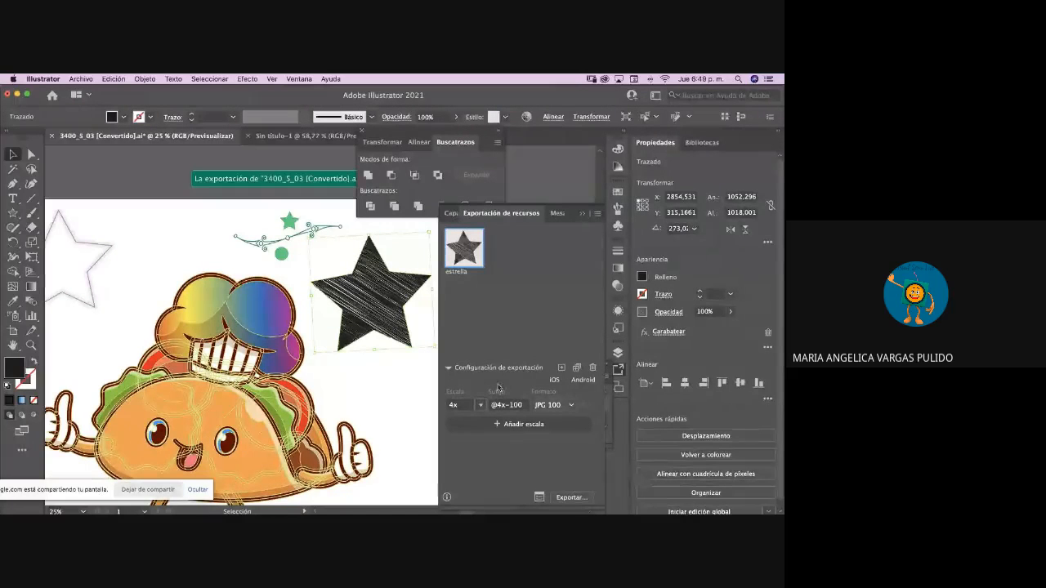
left_click(497, 140)
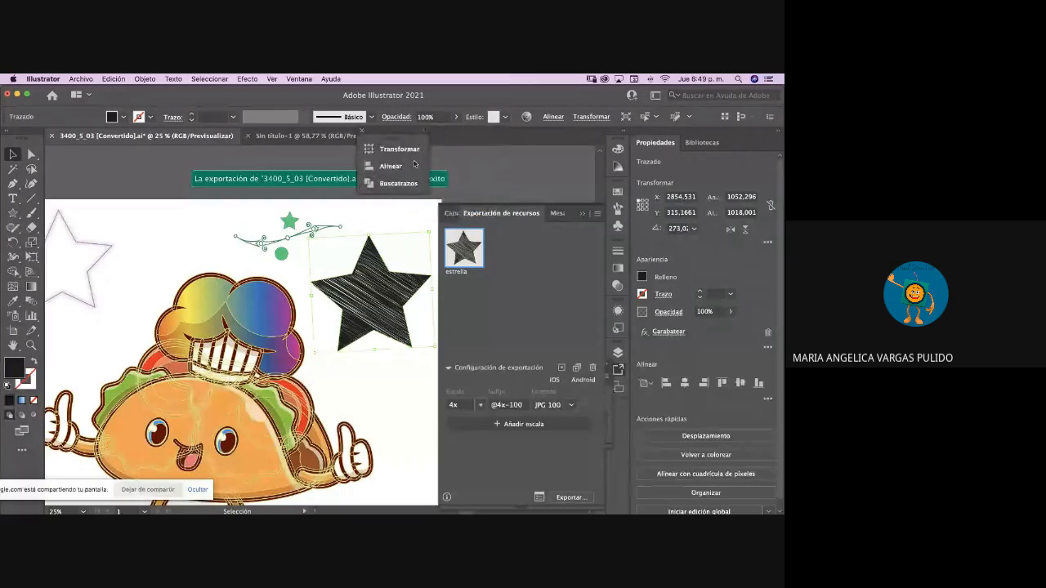
left_click_drag(392, 135, 564, 155)
key("ctrl+Up")
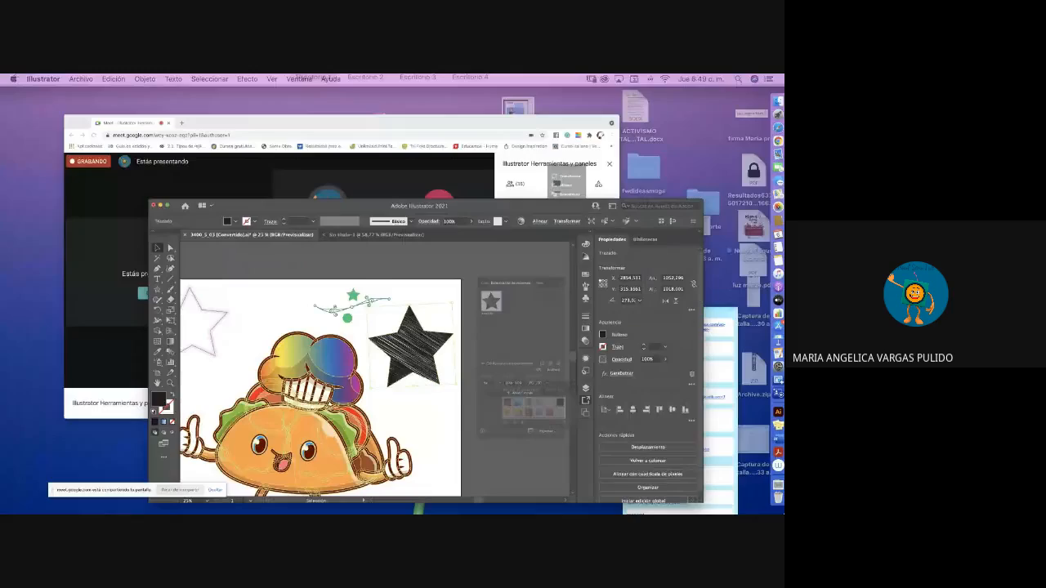
left_click(320, 110)
double_click(635, 286)
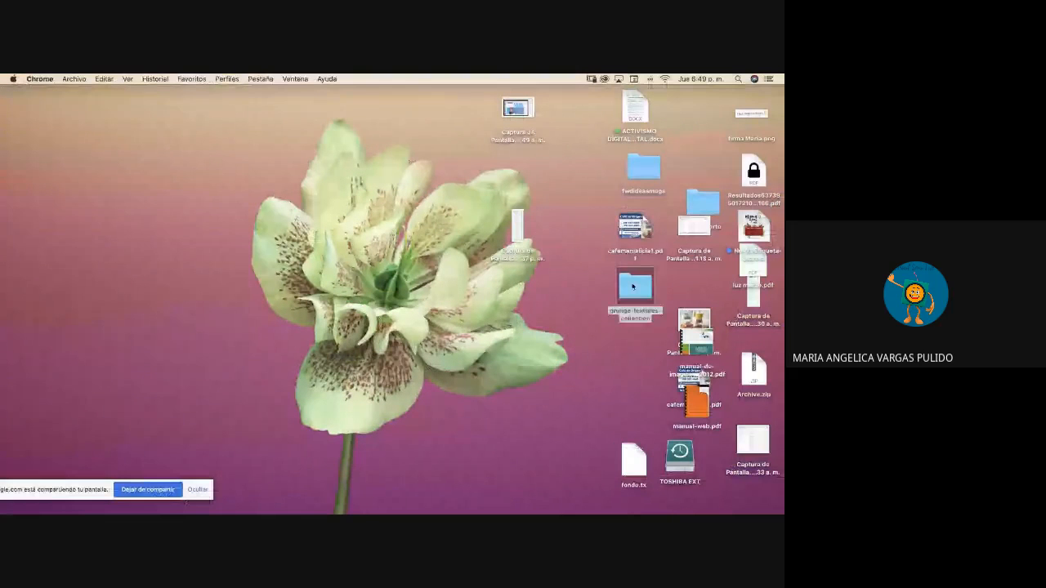
left_click(562, 116)
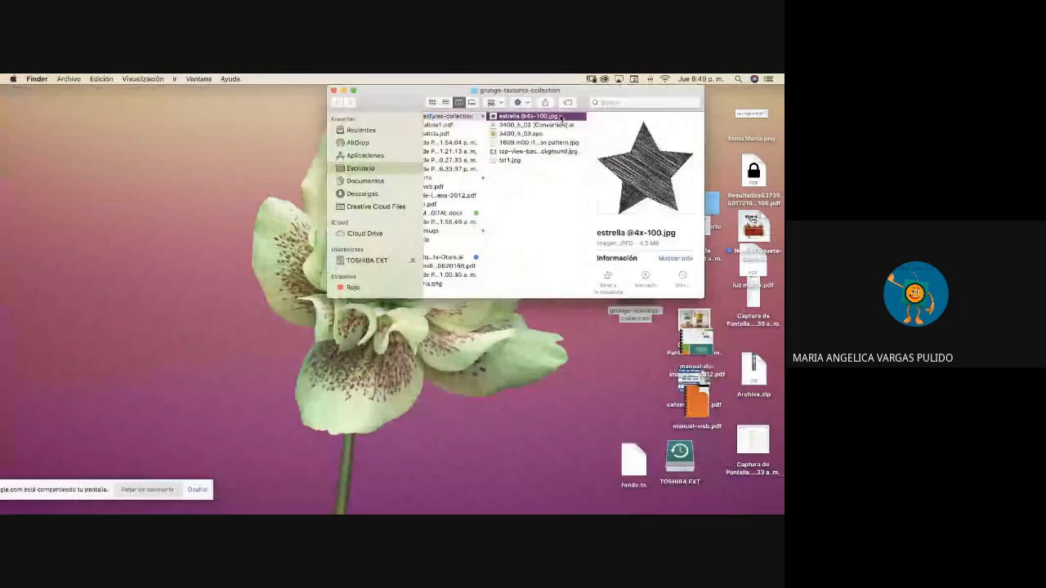
key("space")
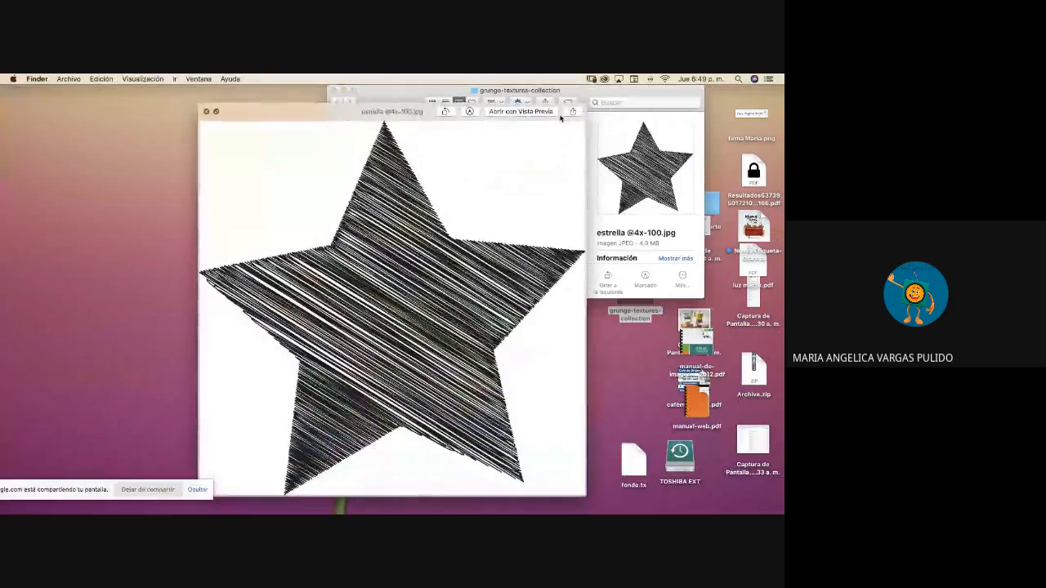
key("space")
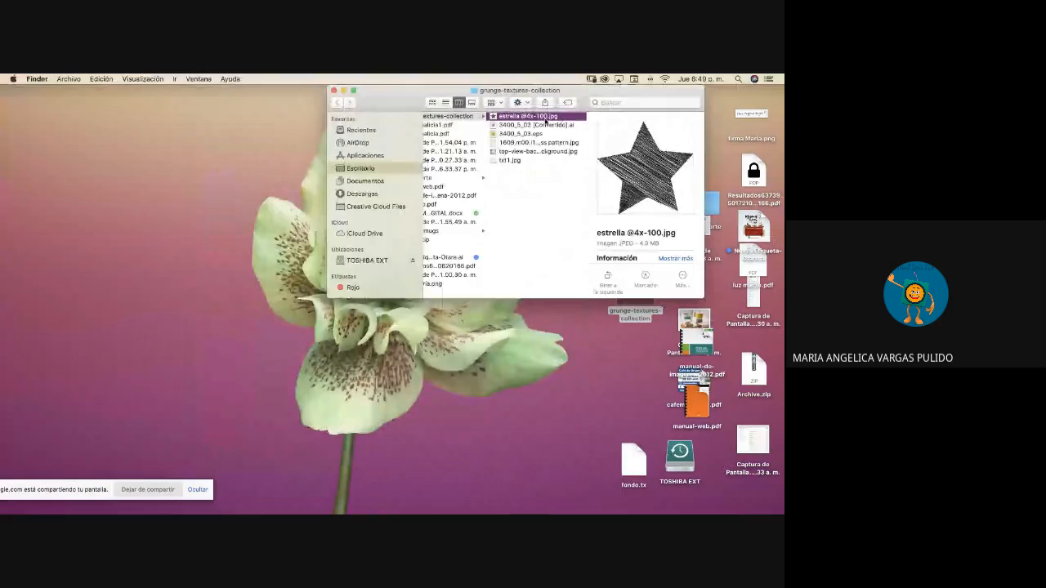
key("ctrl+Up")
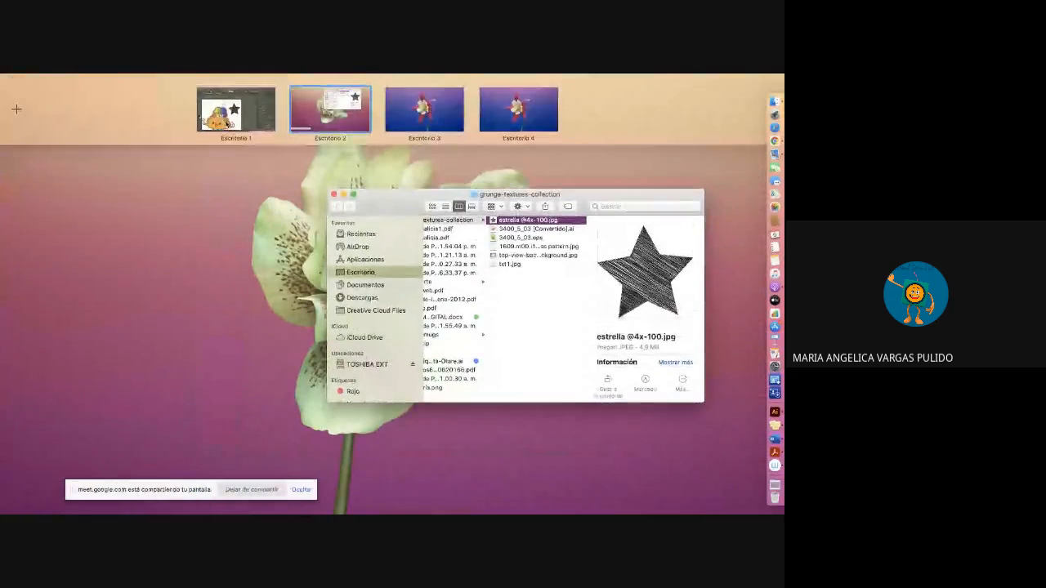
- Switch back to Illustrator, remove the estrella asset from the export list and collapse the Exportación de recursos panel
left_click(235, 108)
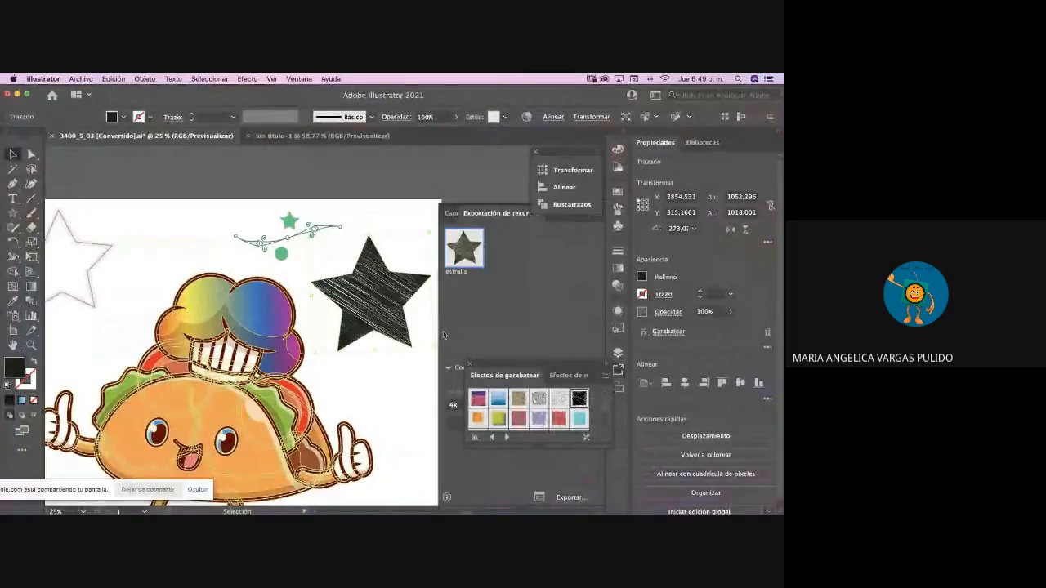
scroll(365, 327, "down", 2)
scroll(365, 327, "left", 2)
scroll(365, 326, "left", 3)
scroll(365, 327, "down", 1)
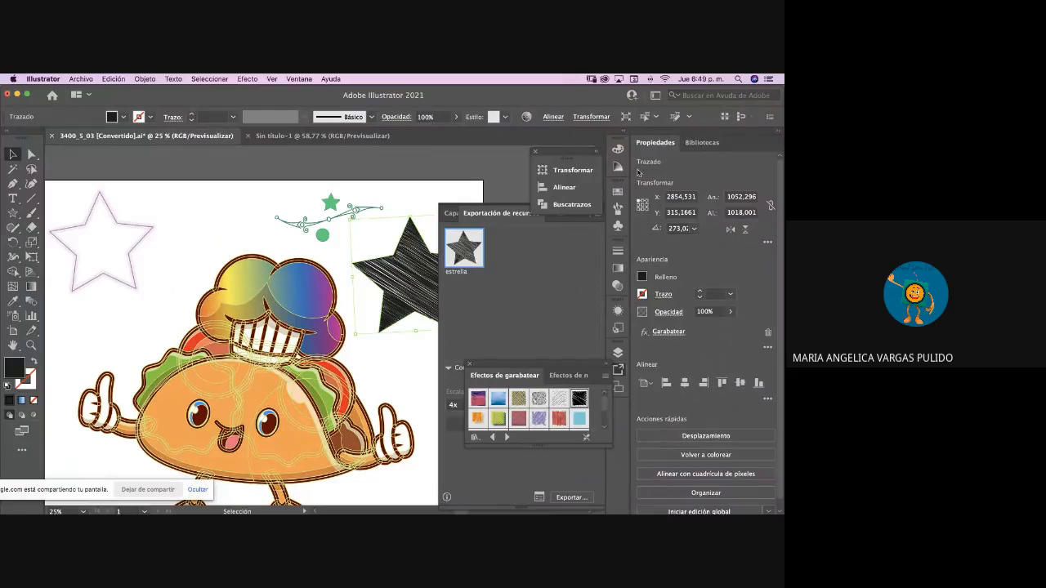
left_click(471, 247)
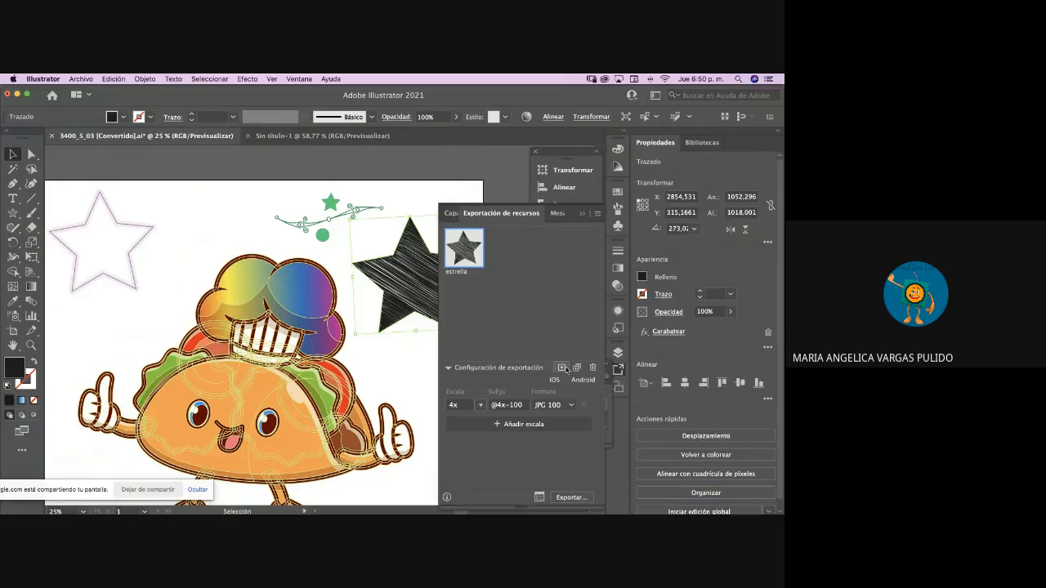
left_click(594, 370)
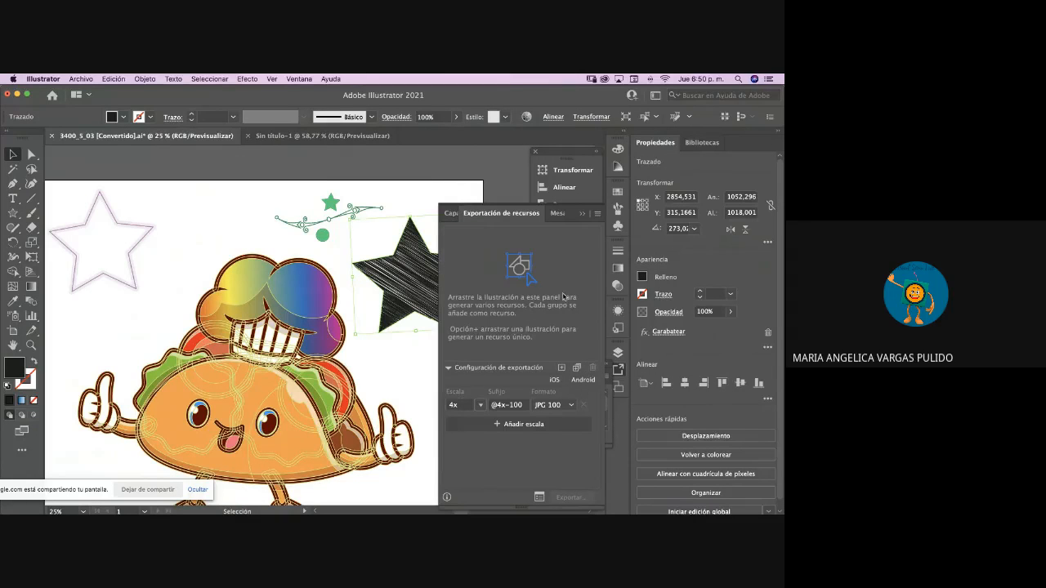
left_click(583, 213)
left_click(488, 263)
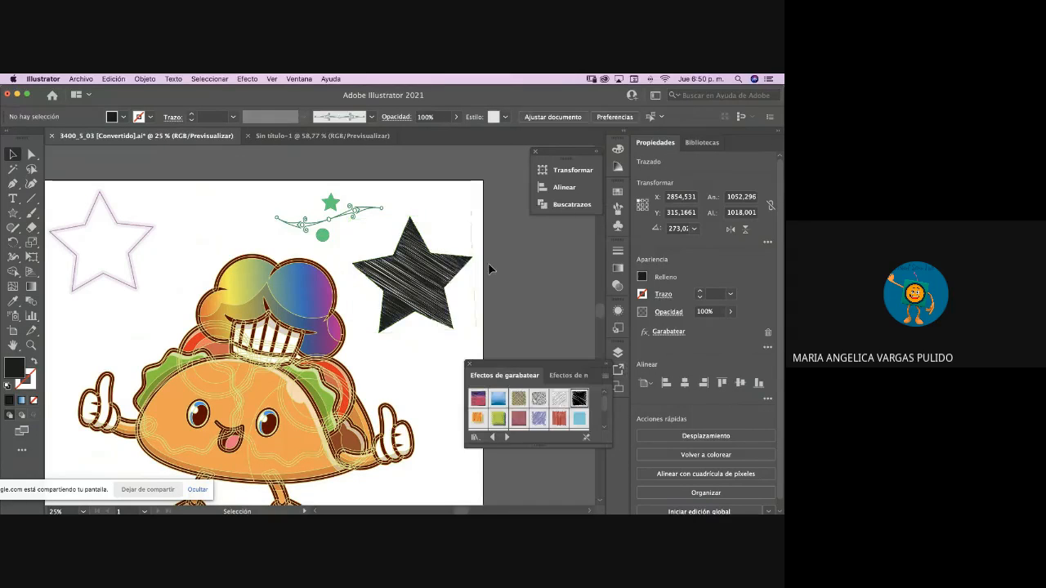
- Delete the black scribble star and the pink outlined star beside the taco character
left_click(452, 274)
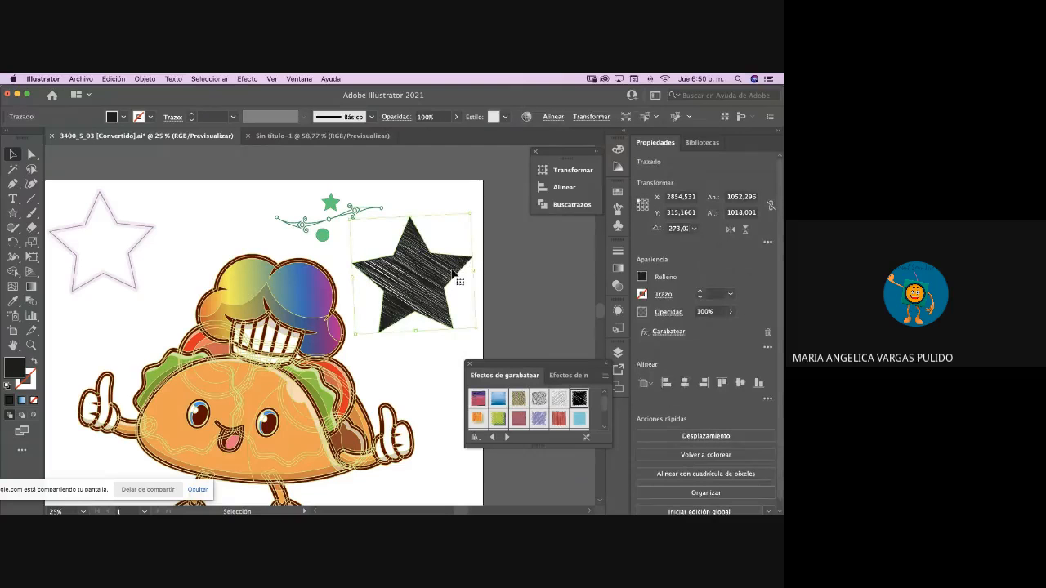
key("Delete")
scroll(419, 270, "left", 2)
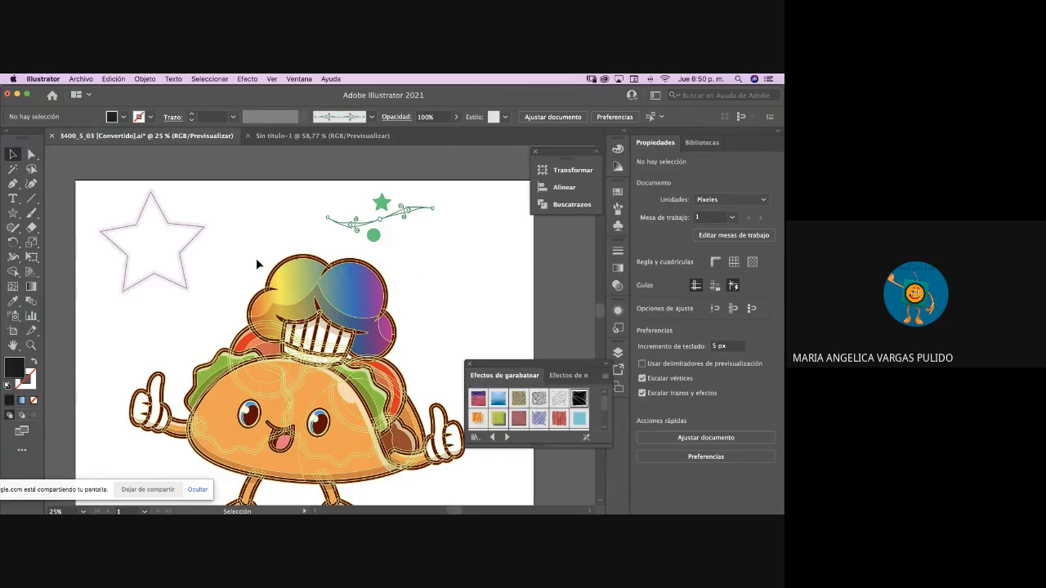
left_click(193, 237)
key("Delete")
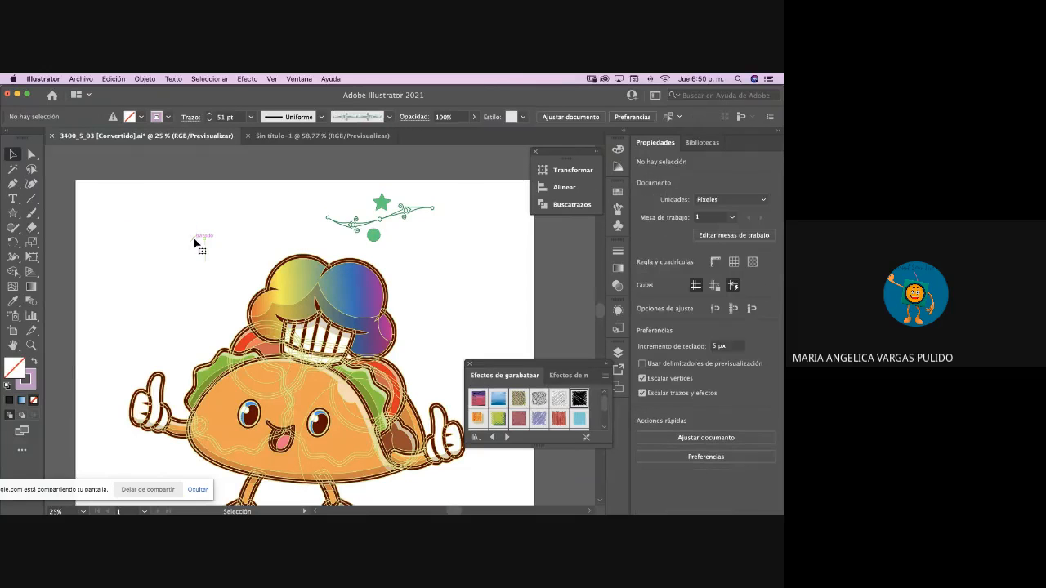
- Switch to the Sin título-1 document and look through the available panels, including Color and Pinceles
left_click(327, 136)
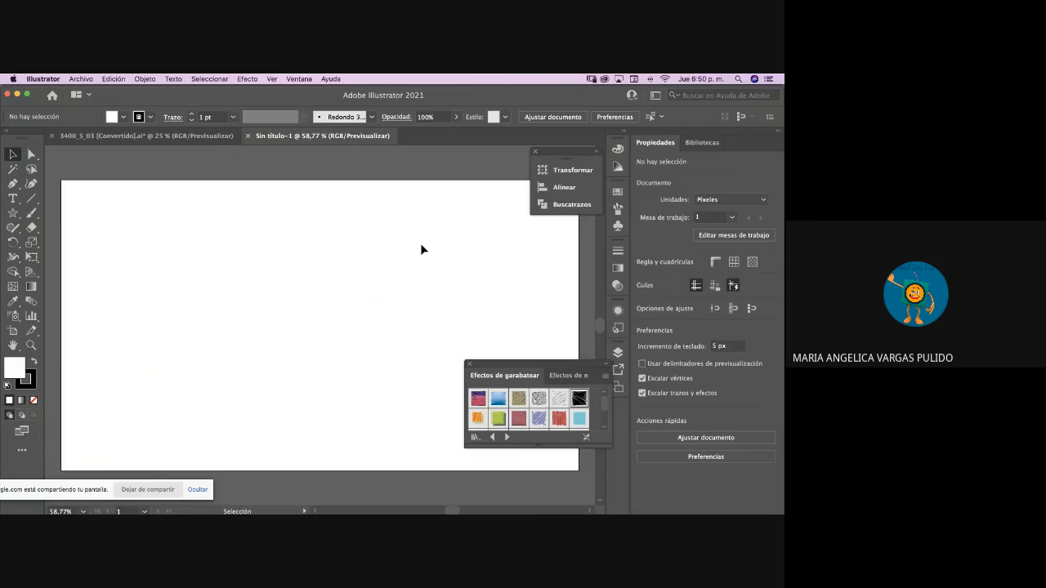
left_click(300, 79)
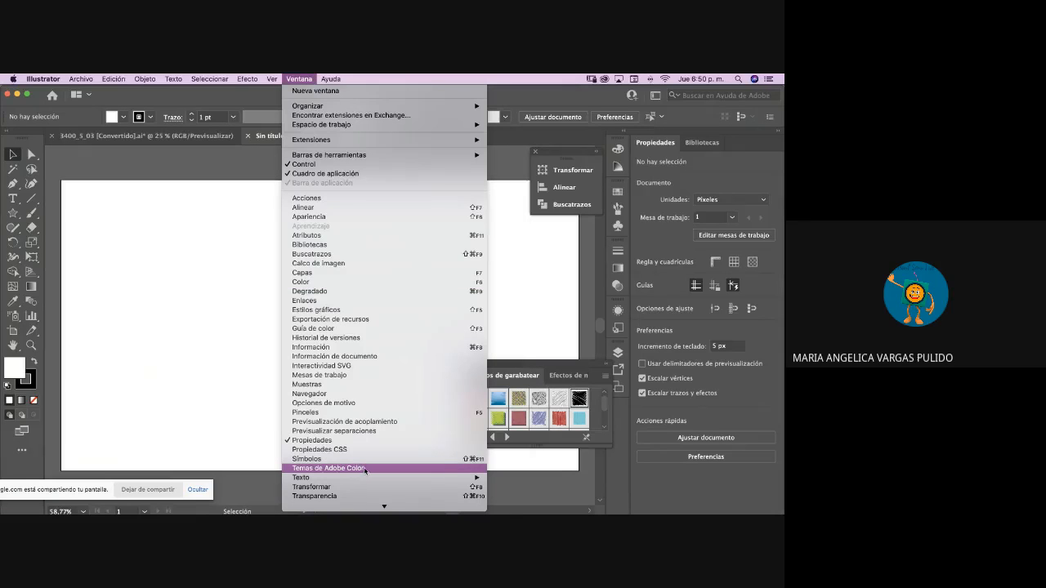
scroll(365, 471, "down", 5)
mouse_move(365, 472)
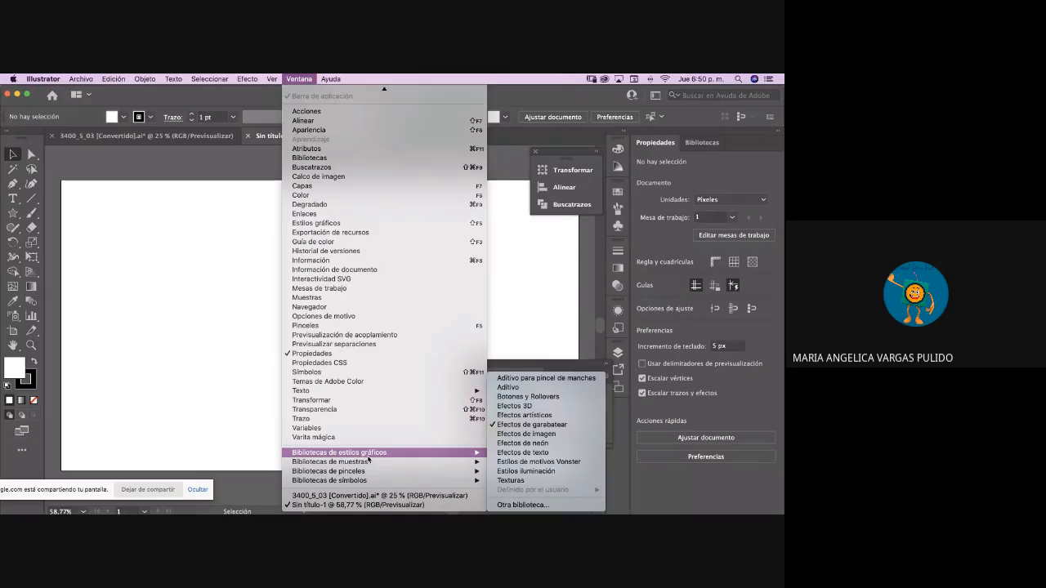
scroll(376, 360, "up", 2)
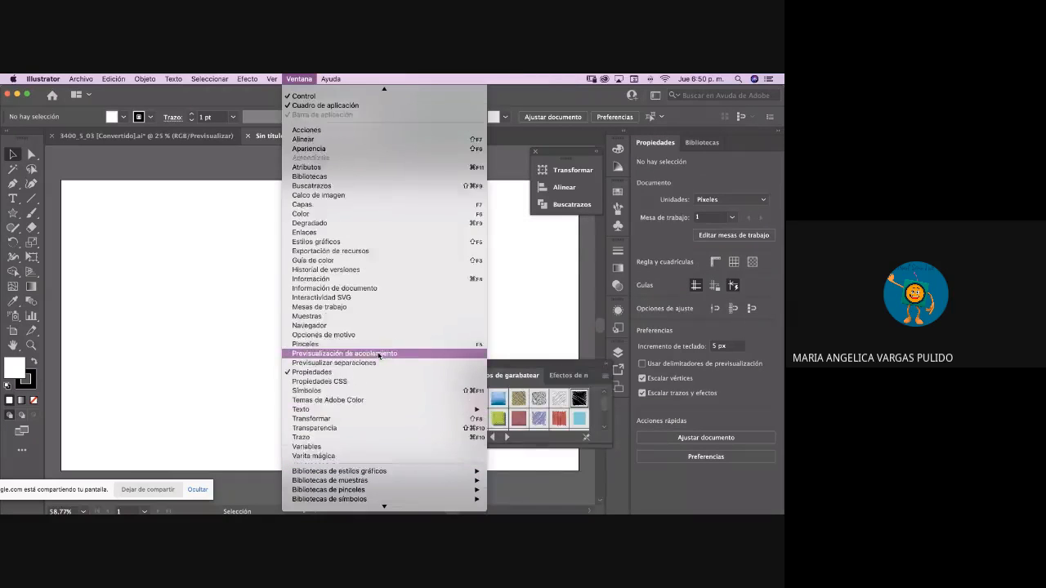
scroll(378, 355, "up", 4)
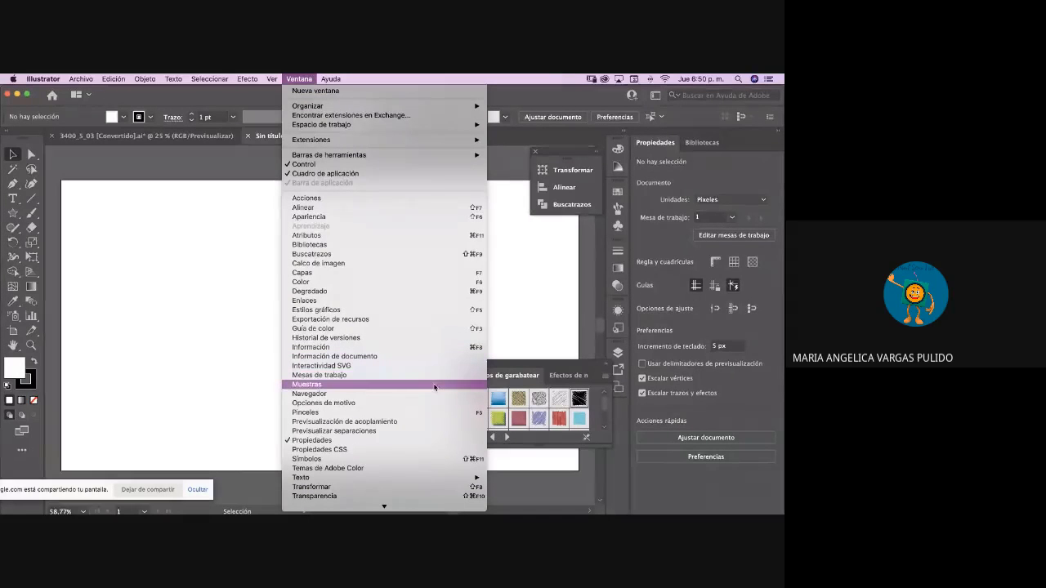
left_click(618, 153)
left_click(617, 151)
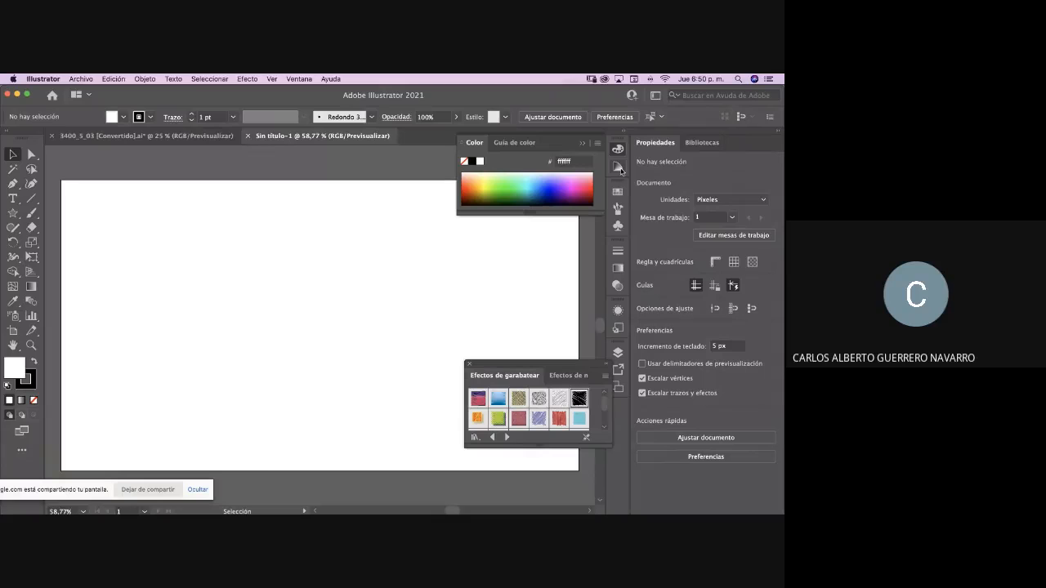
left_click(617, 209)
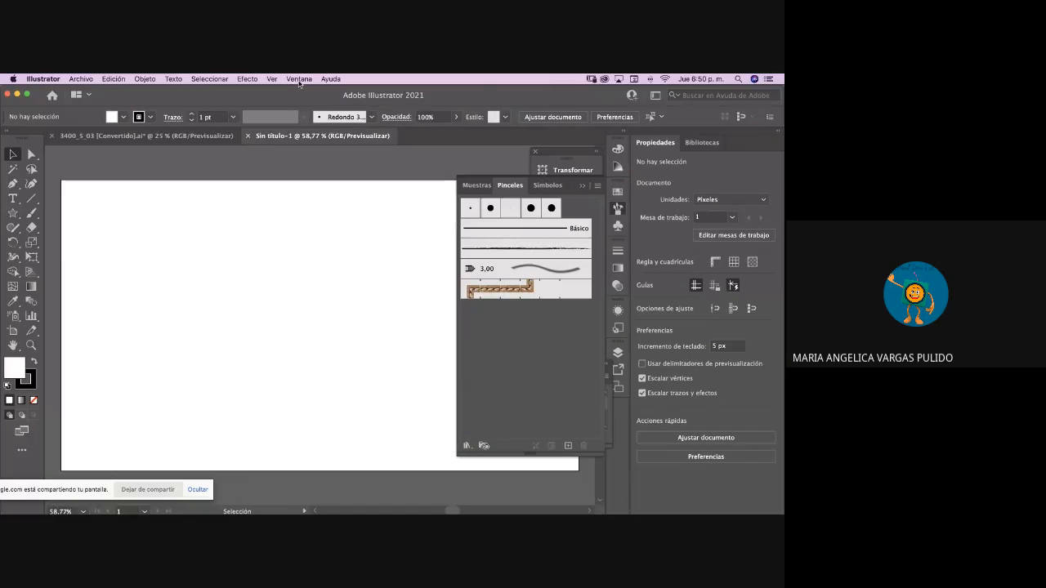
- Show the Símbolos panel
left_click(299, 79)
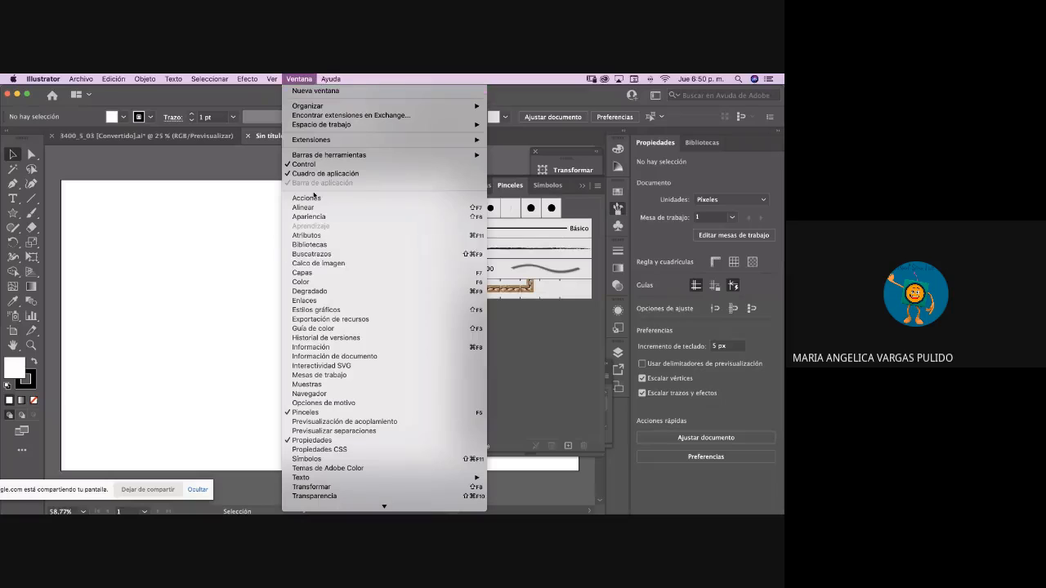
scroll(333, 355, "down", 5)
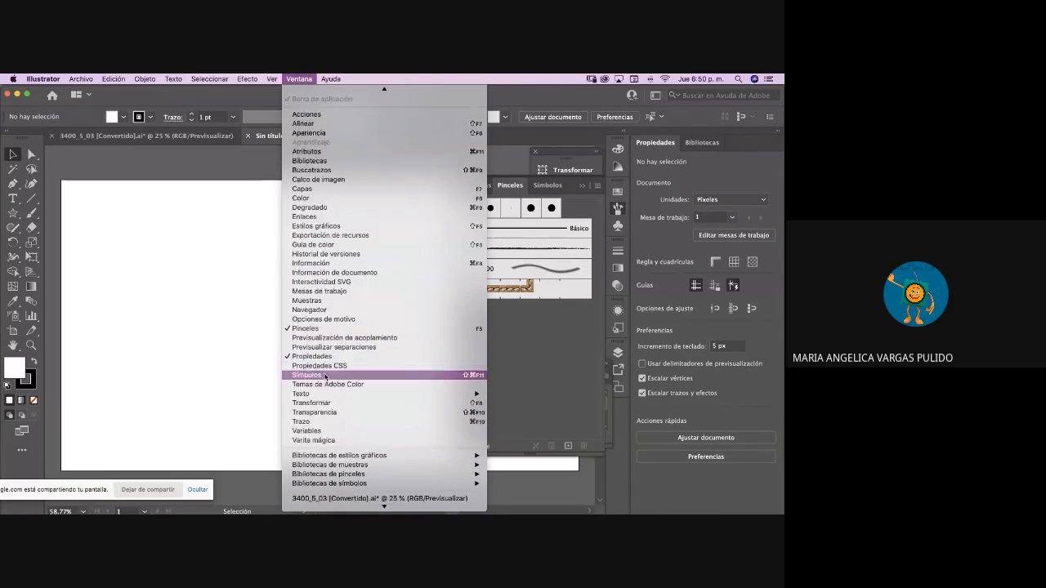
left_click(307, 375)
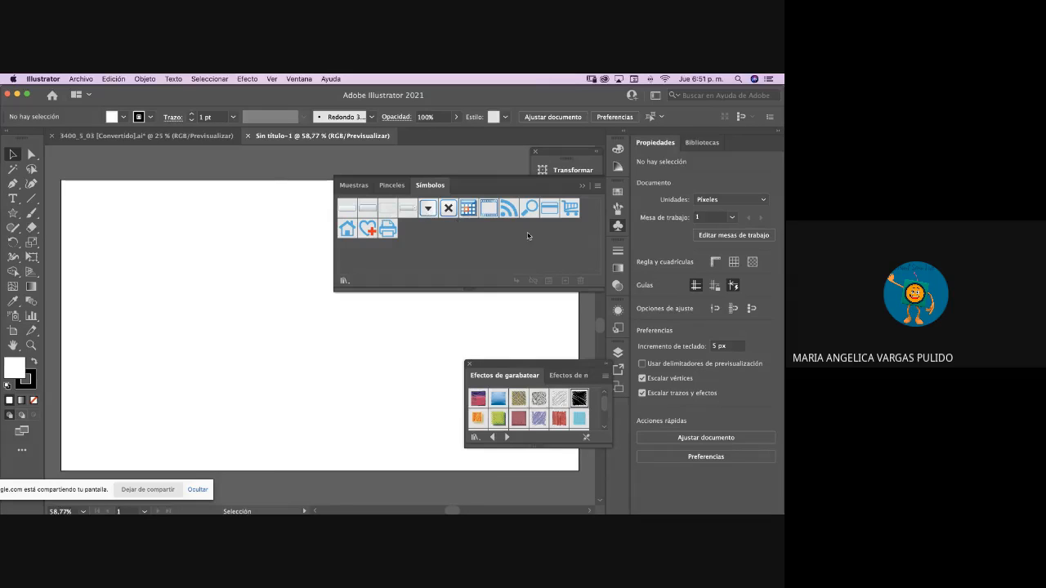
- Open the Celebración symbol library and add its blue balloon, red bow, fireworks and star confetti to the document's symbols
left_click(344, 281)
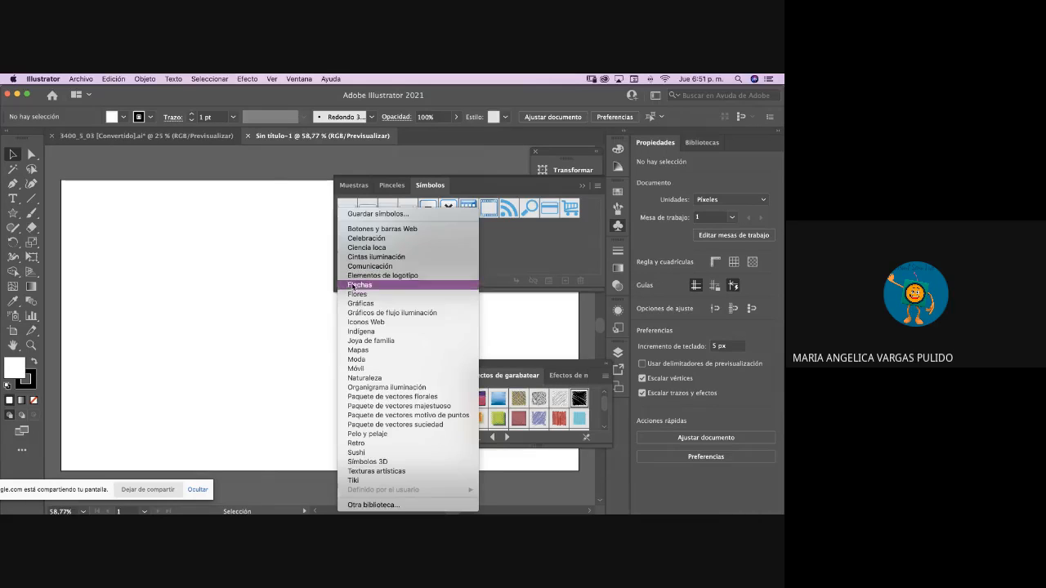
left_click(381, 243)
left_click(389, 314)
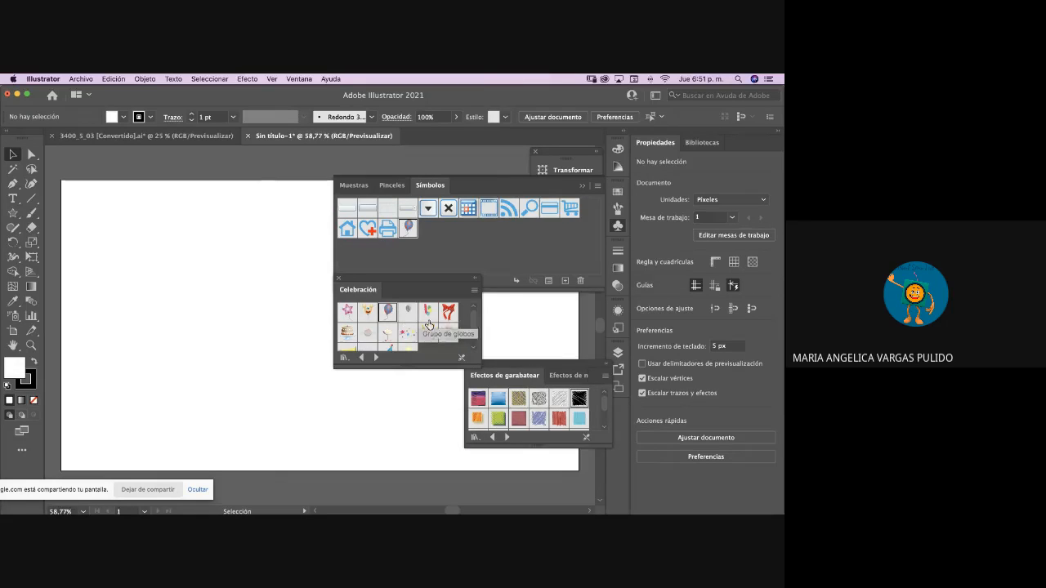
left_click(448, 311)
left_click(448, 333)
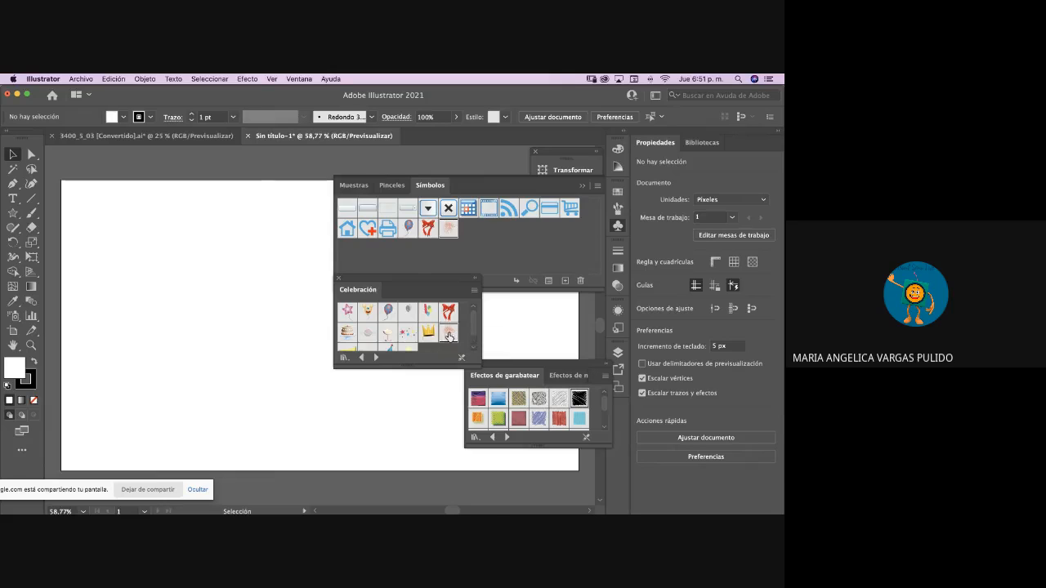
left_click(406, 333)
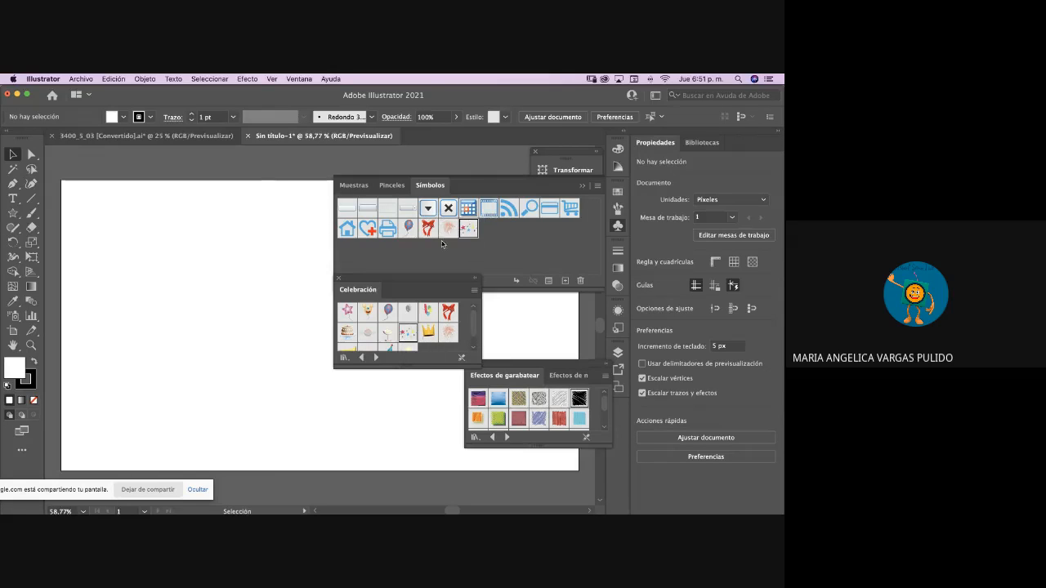
- Open the Indígena symbol library and add its zebra to the document's symbols
left_click(338, 281)
left_click(344, 281)
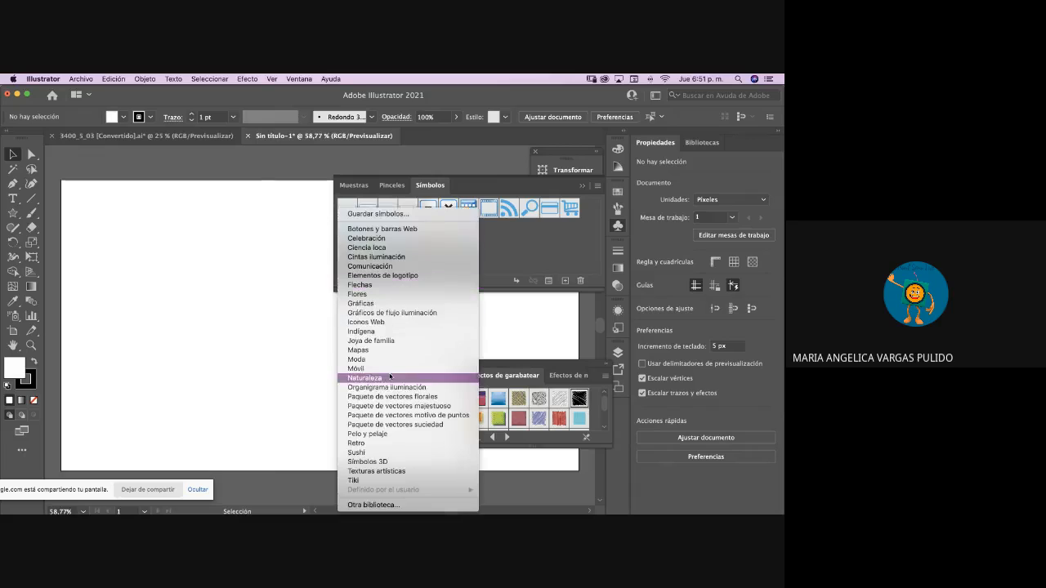
left_click(387, 333)
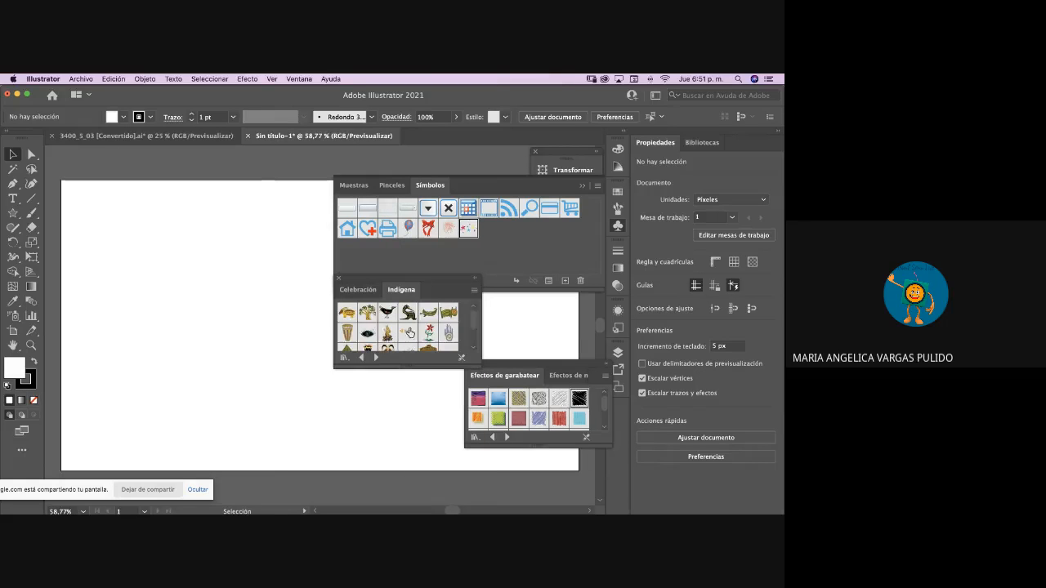
scroll(410, 335, "down", 1)
left_click(407, 340)
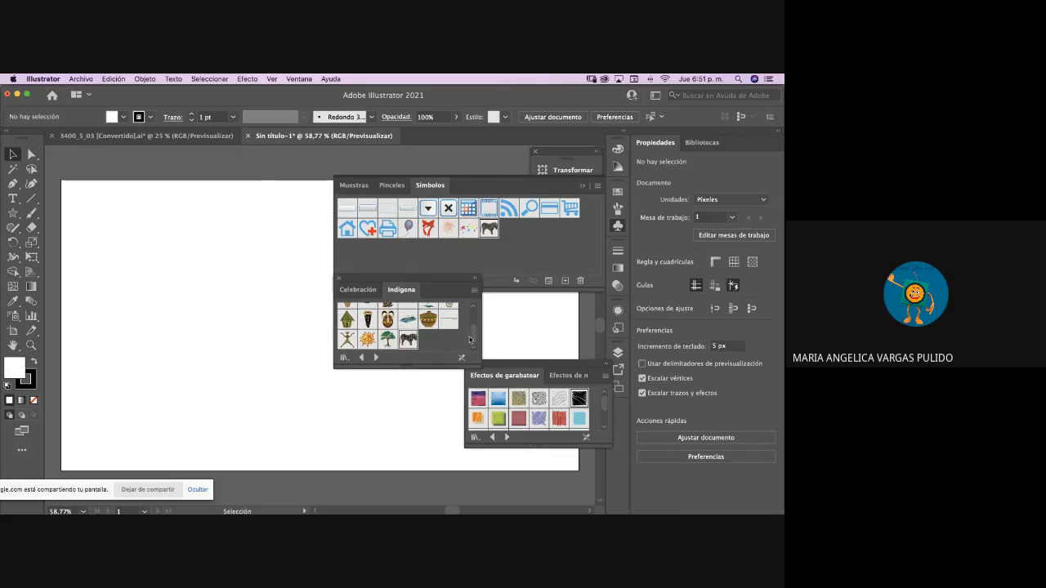
- Place an instance of the red bow symbol on the blank artboard, and delete it after repositioning it
left_click(428, 231)
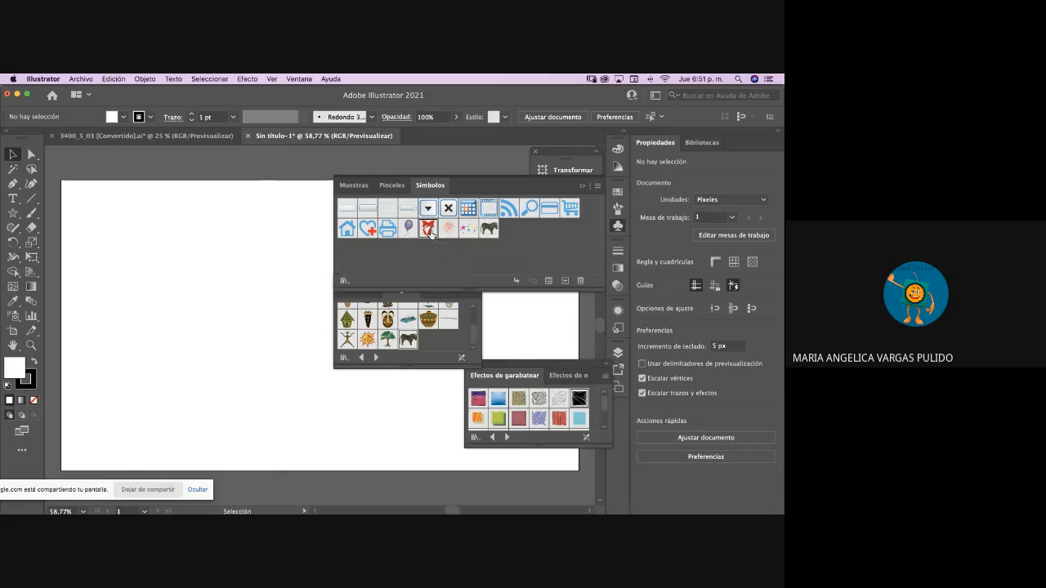
left_click_drag(429, 233, 340, 401)
left_click(163, 270)
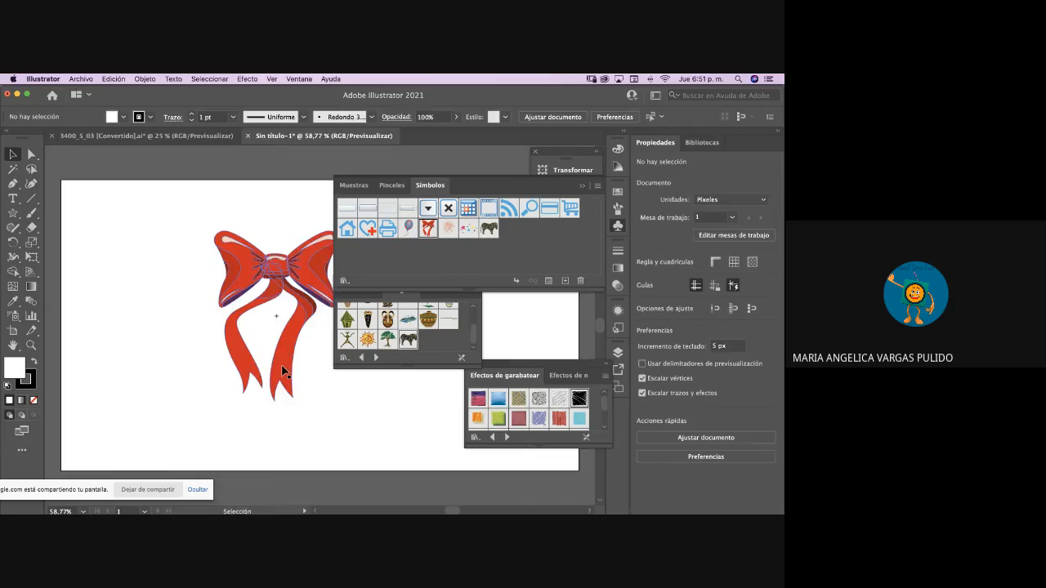
left_click_drag(294, 292, 208, 288)
left_click(339, 406)
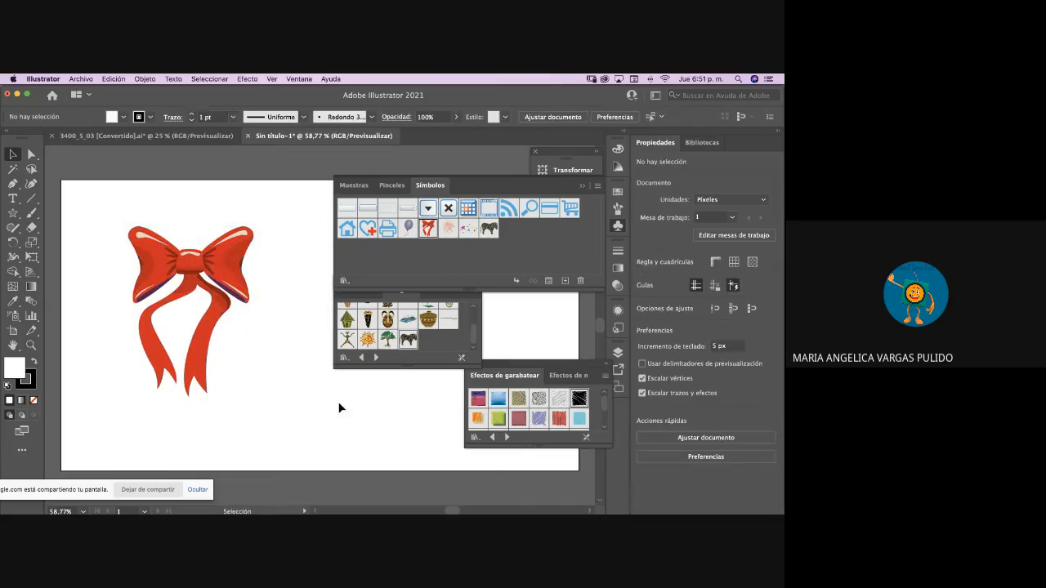
left_click(205, 245)
key("Delete")
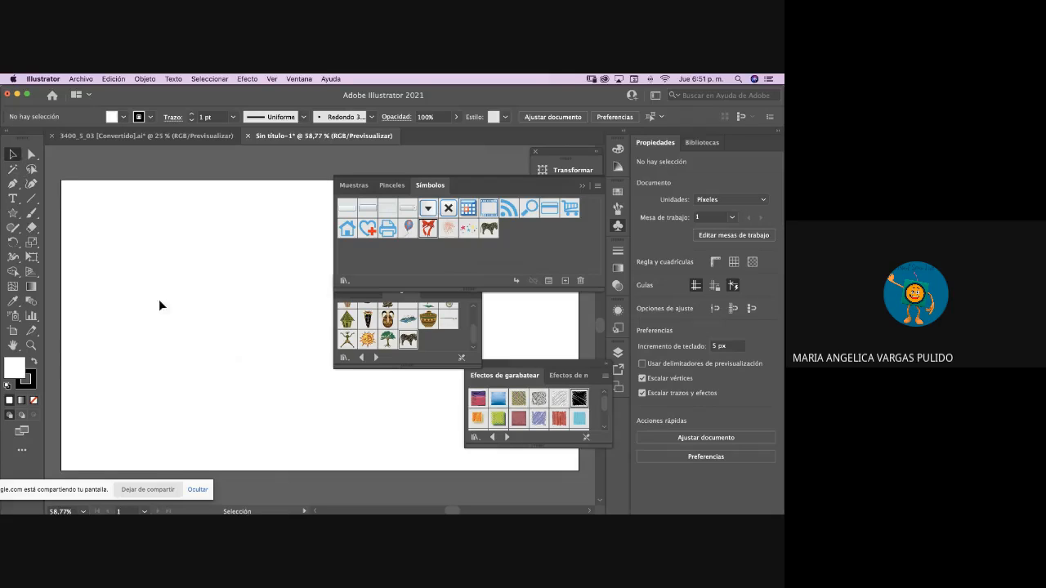
- Spray the star confetti symbol across the artboard with the Rociar símbolo tool
left_click(468, 230)
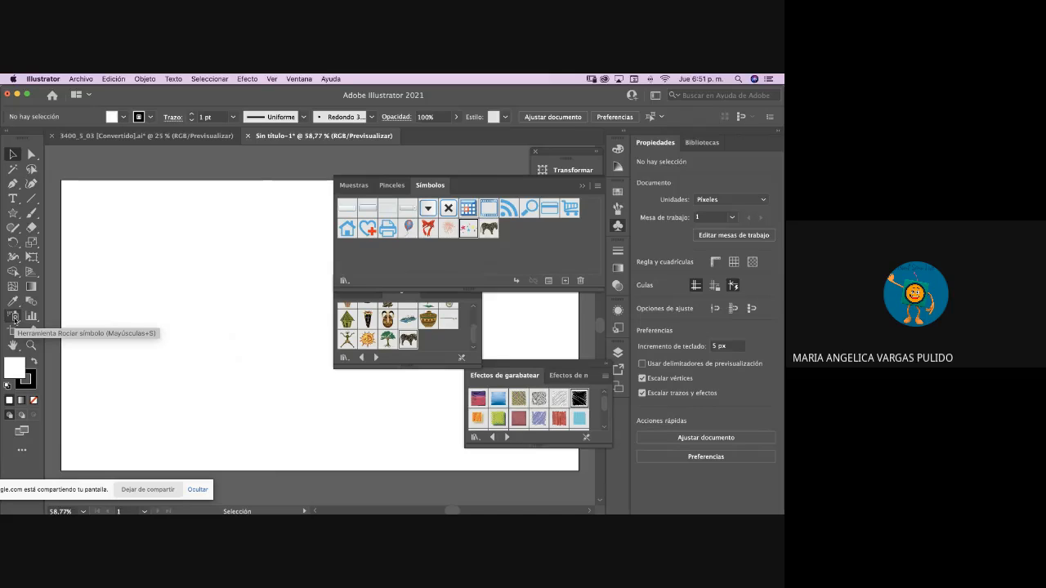
left_click(14, 319)
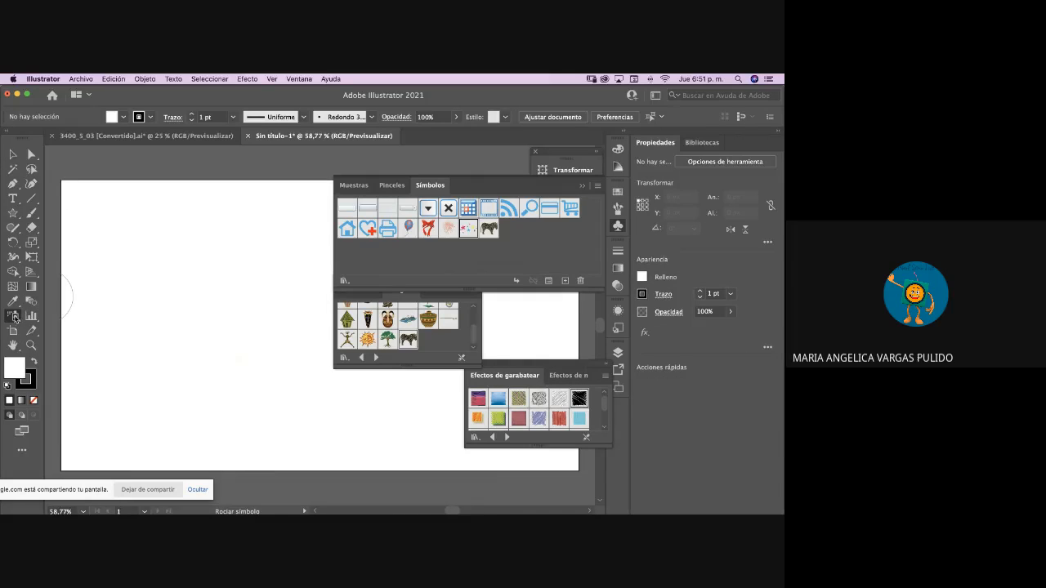
mouse_move(156, 308)
left_mouse_down()
mouse_move(242, 250)
mouse_move(321, 318)
mouse_move(322, 408)
mouse_move(151, 382)
mouse_move(203, 326)
mouse_move(303, 322)
mouse_move(295, 220)
mouse_move(130, 258)
mouse_move(144, 346)
mouse_move(226, 391)
left_mouse_up()
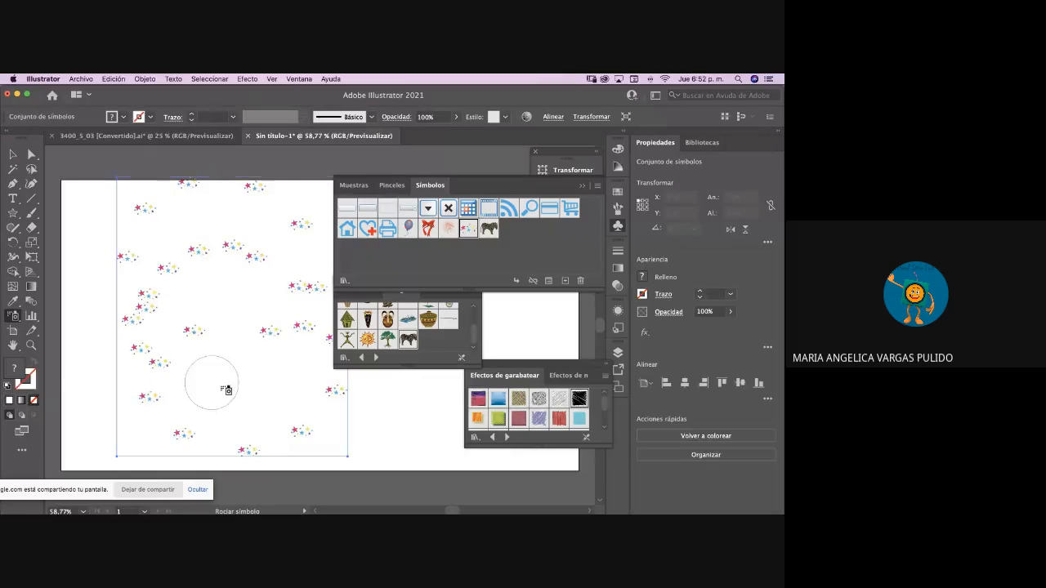
mouse_move(409, 400)
left_mouse_down()
mouse_move(270, 416)
mouse_move(151, 351)
mouse_move(241, 278)
mouse_move(210, 348)
mouse_move(268, 295)
mouse_move(149, 320)
mouse_move(270, 245)
left_mouse_up()
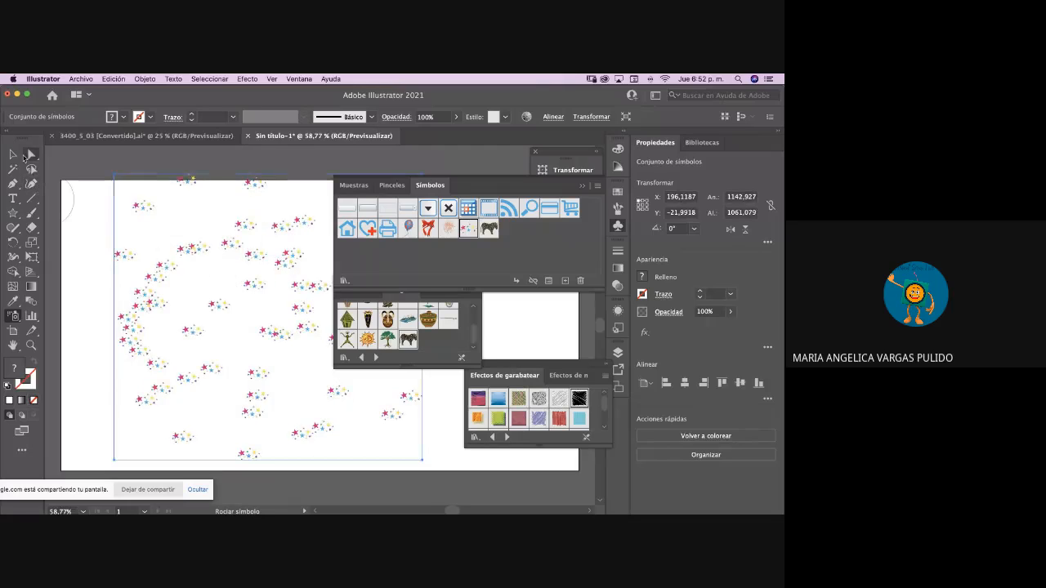
- Select the sprayed confetti symbol set and delete it from the artboard
left_click(13, 154)
left_click(95, 433)
left_click(199, 338)
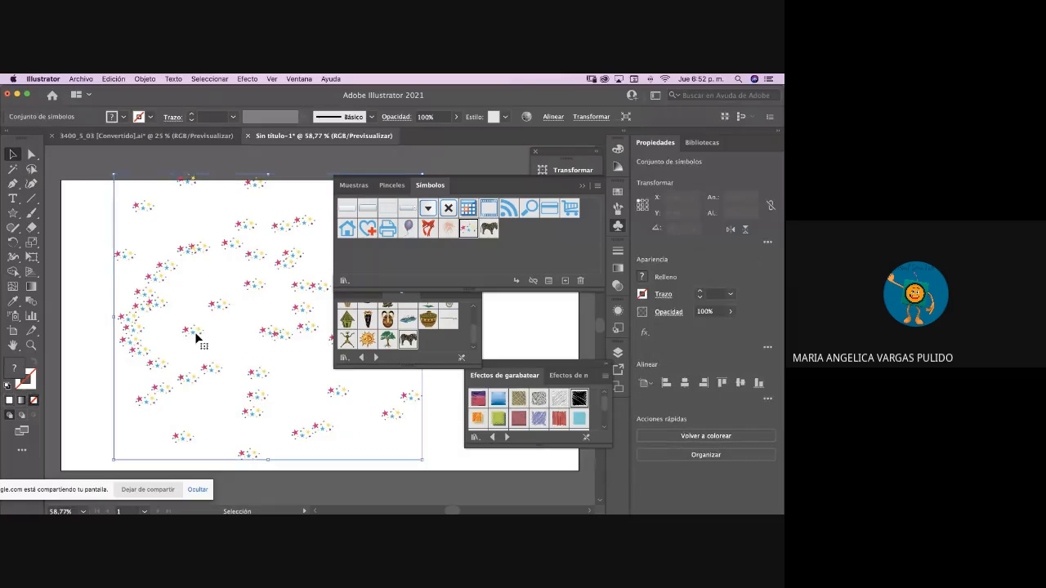
key("Delete")
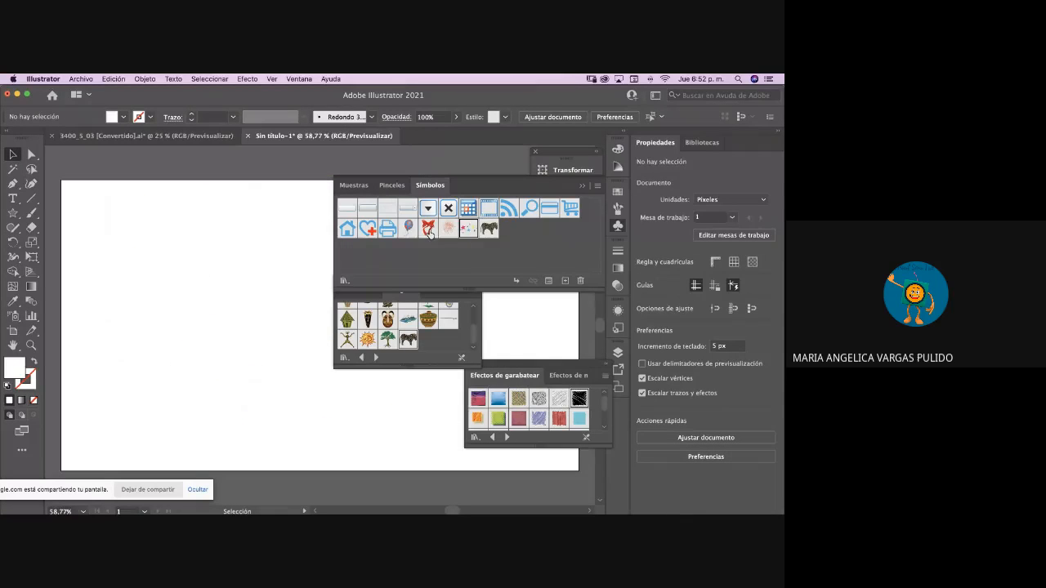
- Spray the balloon symbol across the artboard with the Rociar símbolo tool, and select the resulting symbol set
left_click(408, 228)
left_click(14, 318)
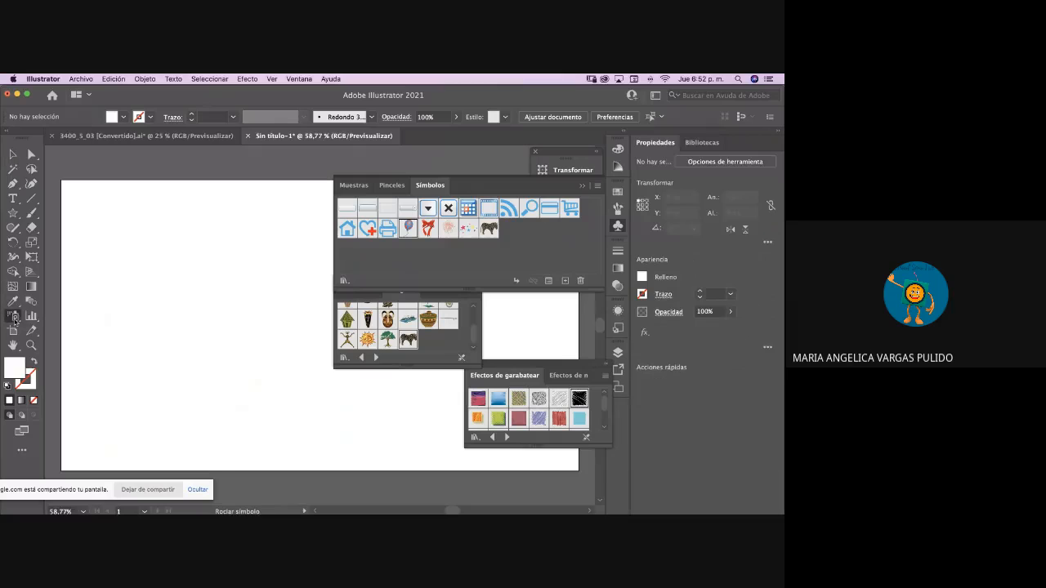
mouse_move(176, 245)
left_mouse_down()
mouse_move(231, 311)
mouse_move(236, 342)
mouse_move(181, 381)
mouse_move(191, 202)
mouse_move(369, 272)
mouse_move(312, 444)
mouse_move(188, 397)
mouse_move(303, 420)
mouse_move(310, 313)
mouse_move(189, 241)
mouse_move(199, 237)
mouse_move(124, 324)
mouse_move(188, 288)
mouse_move(145, 365)
mouse_move(118, 375)
mouse_move(118, 244)
mouse_move(302, 298)
mouse_move(250, 421)
mouse_move(153, 403)
mouse_move(141, 333)
mouse_move(105, 409)
mouse_move(268, 378)
mouse_move(277, 289)
left_mouse_up()
key("v")
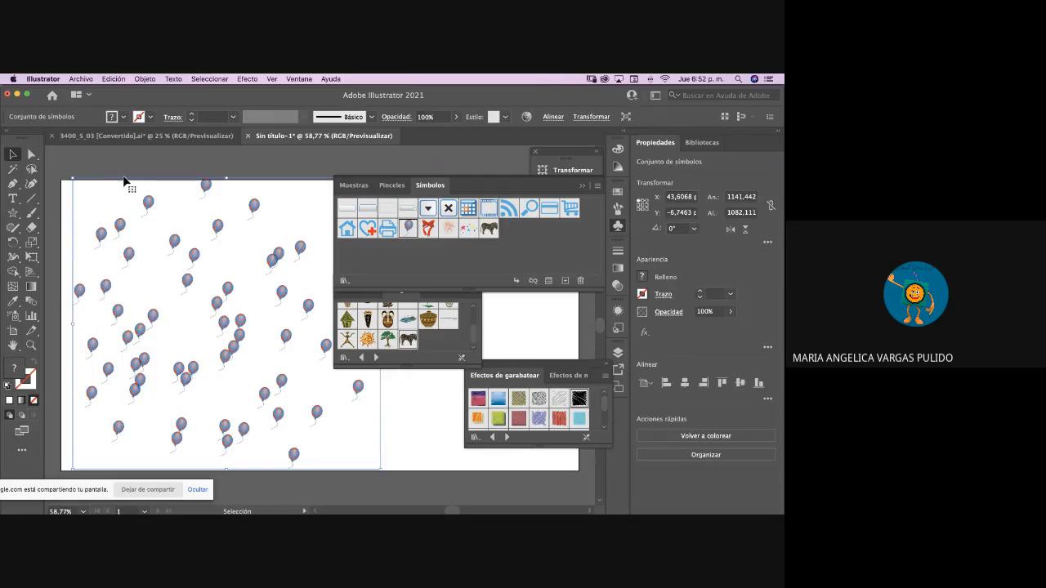
left_click(126, 179)
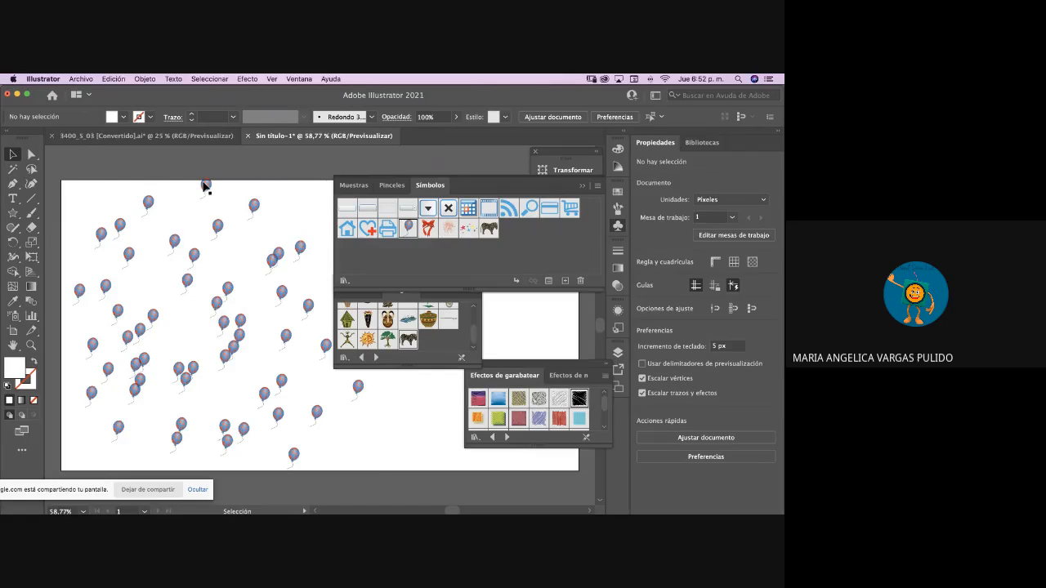
left_click(204, 186)
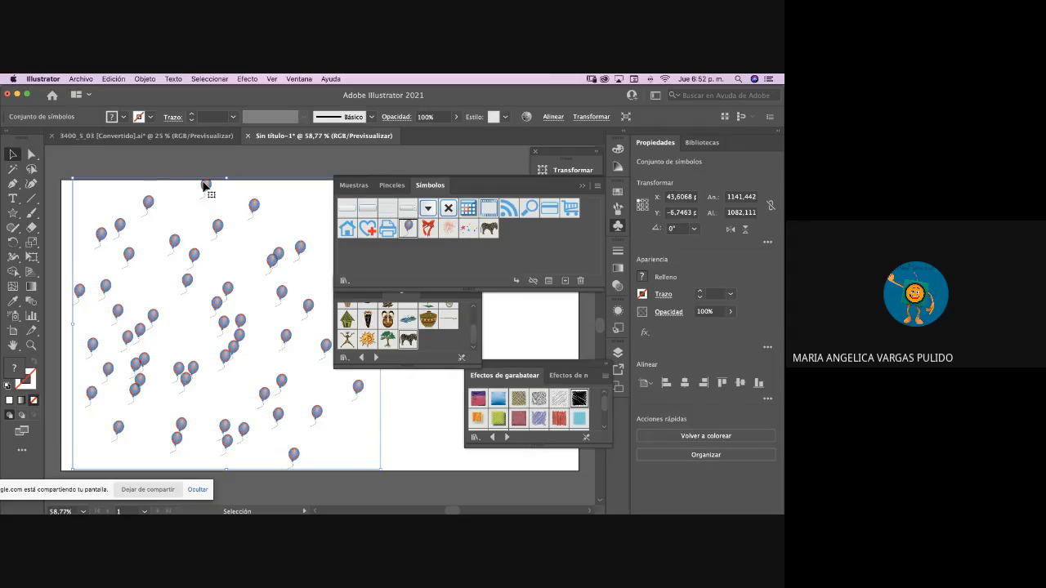
- Examine the symbol tool options, including Reunir/Separar símbolos and Manchar símbolo, and cancel them
double_click(13, 318)
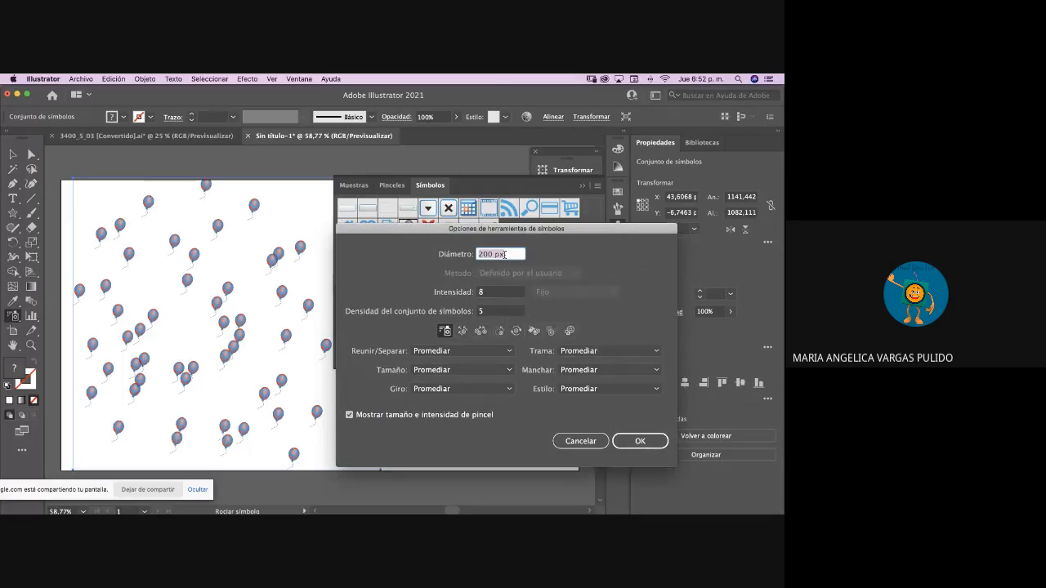
left_click(462, 331)
left_click(481, 331)
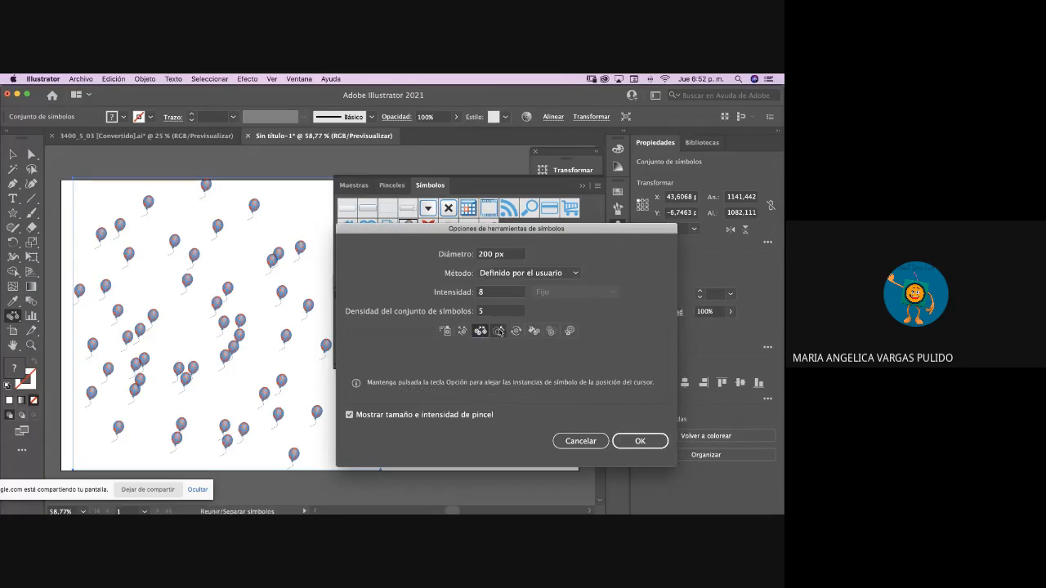
left_click(535, 331)
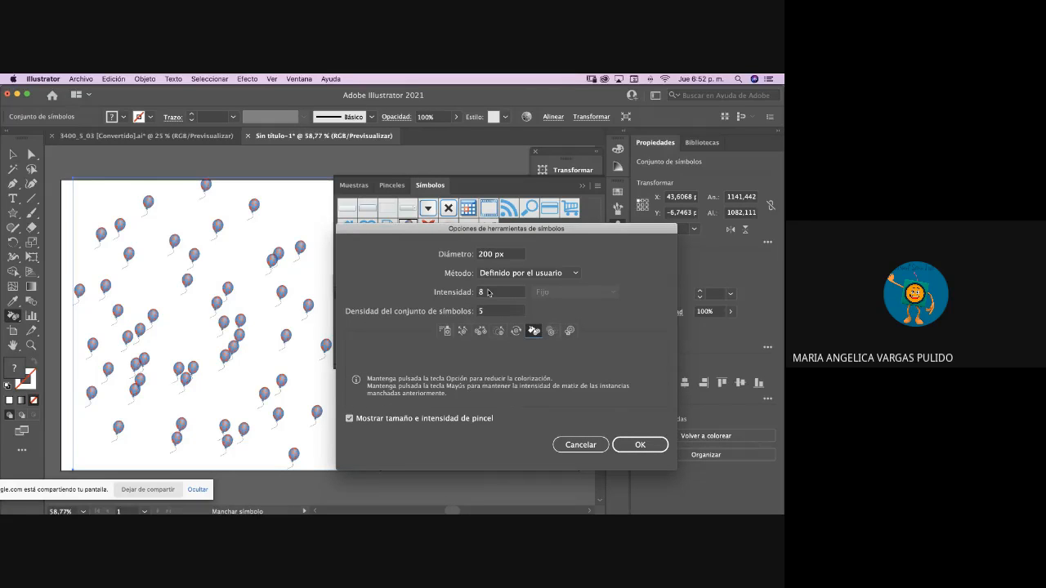
left_click(580, 444)
left_click(13, 155)
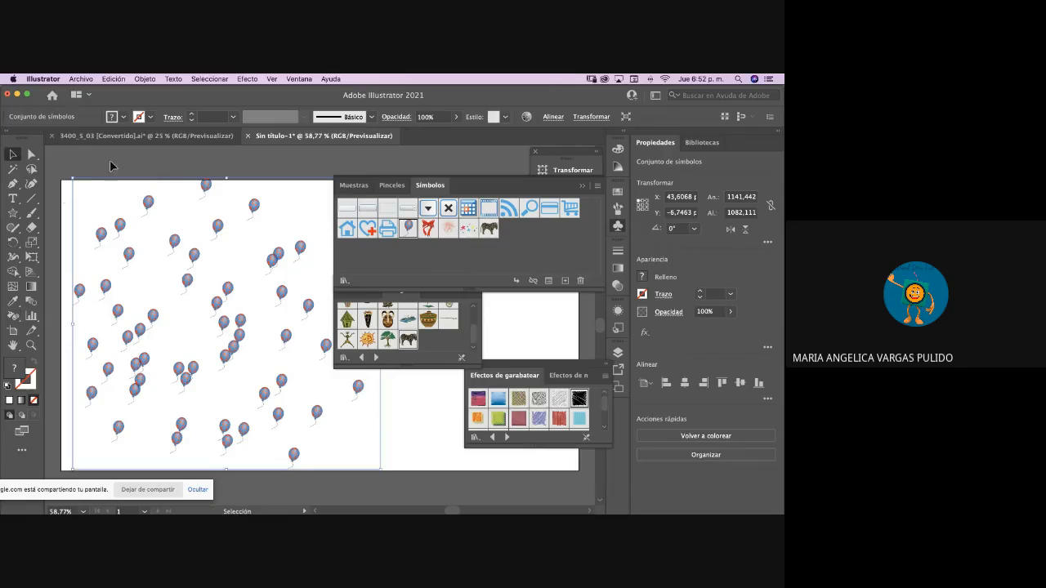
- Delete the balloon symbol set, and undo the deletion
left_click(111, 162)
left_click(151, 209)
key("Delete")
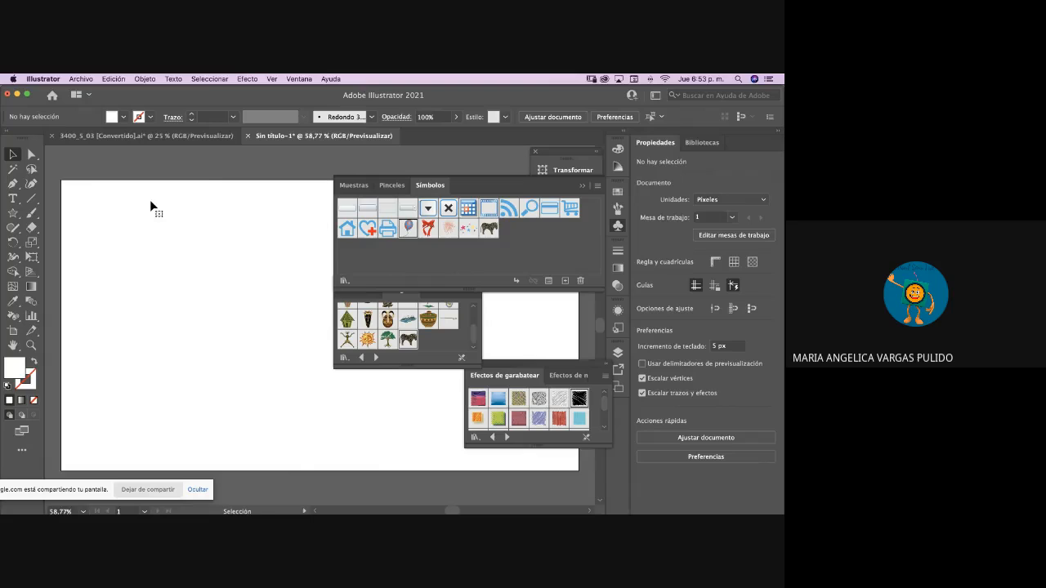
key("super+z")
left_click(163, 170)
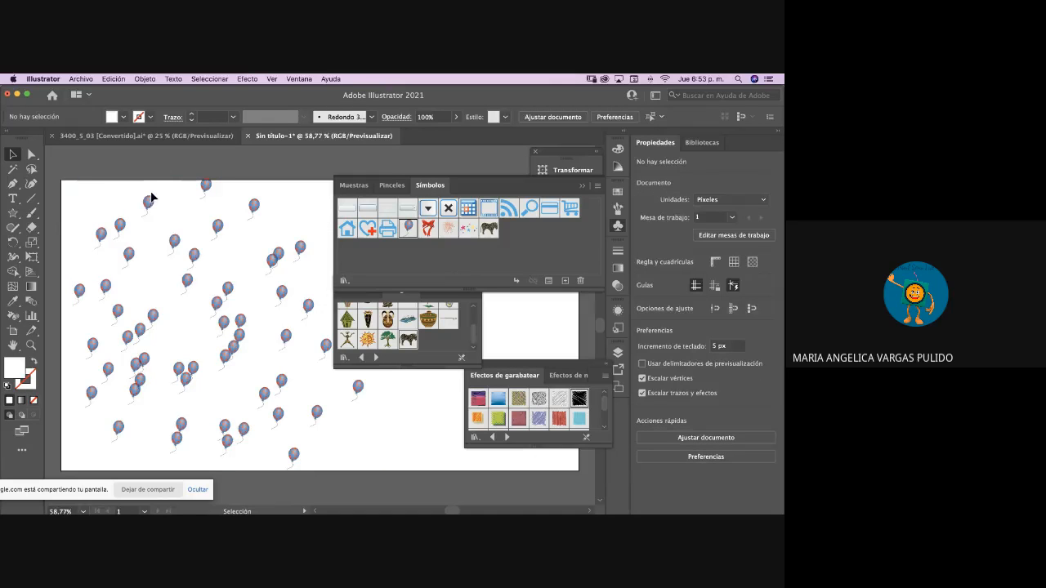
- Isolate the balloon symbol set, delete it, and leave isolation mode
double_click(149, 203)
left_click_drag(147, 205, 257, 243)
key("Delete")
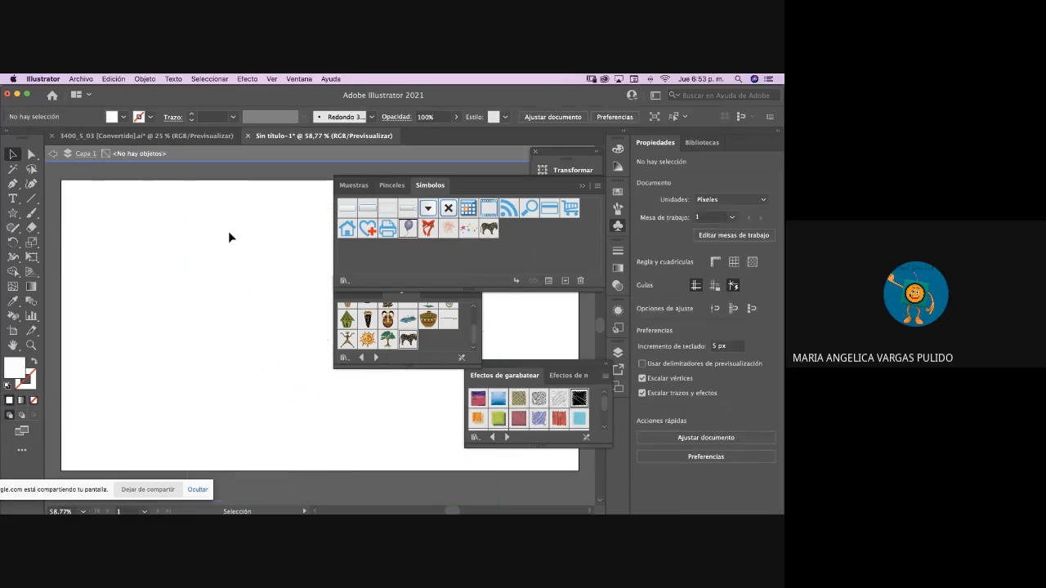
double_click(101, 196)
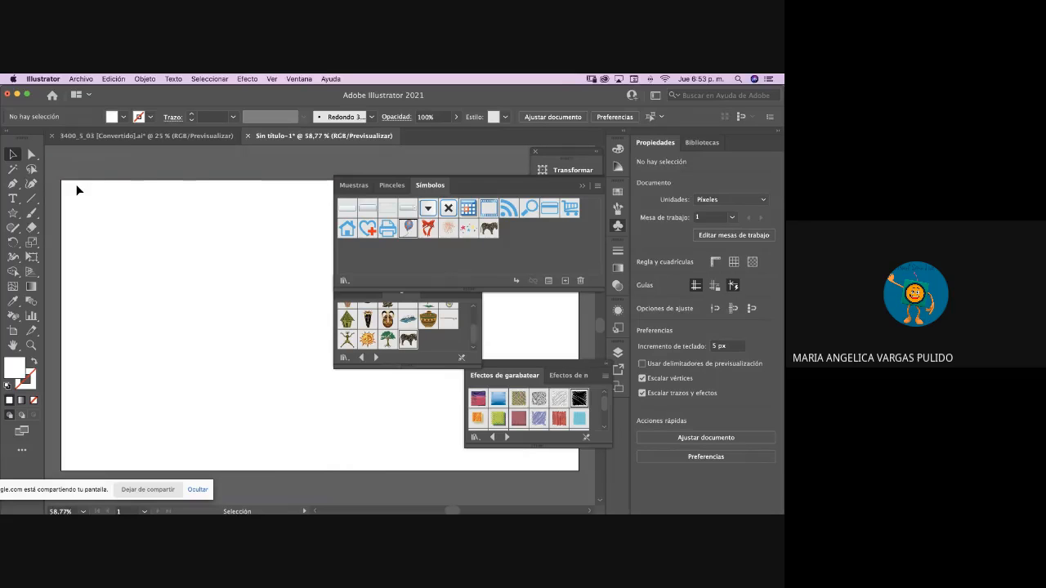
- Draw a star about 243 × 235 px on the artboard and fill it with pink ffa6d5
left_click(13, 213)
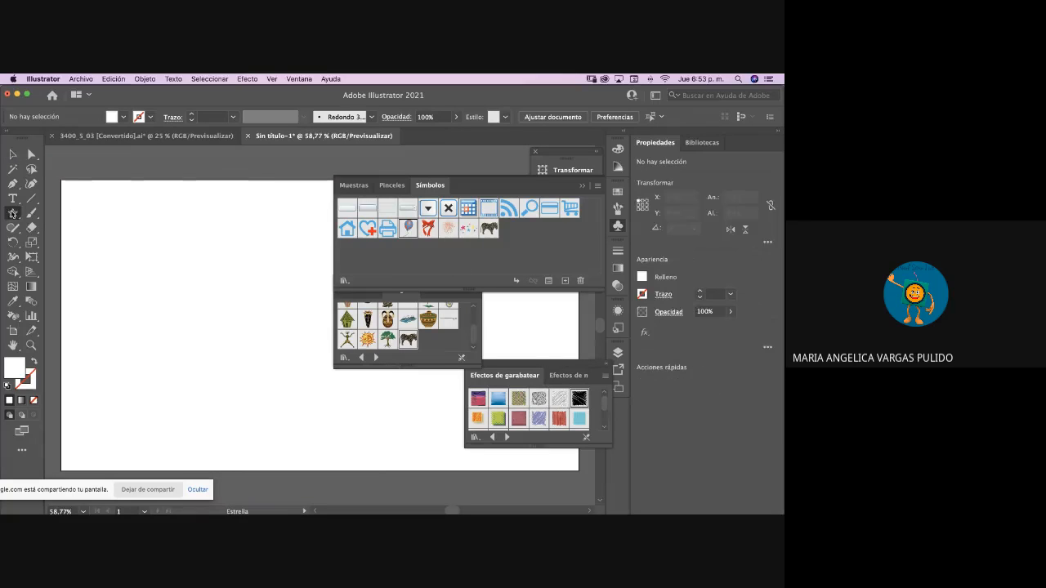
left_click_drag(134, 220, 155, 248)
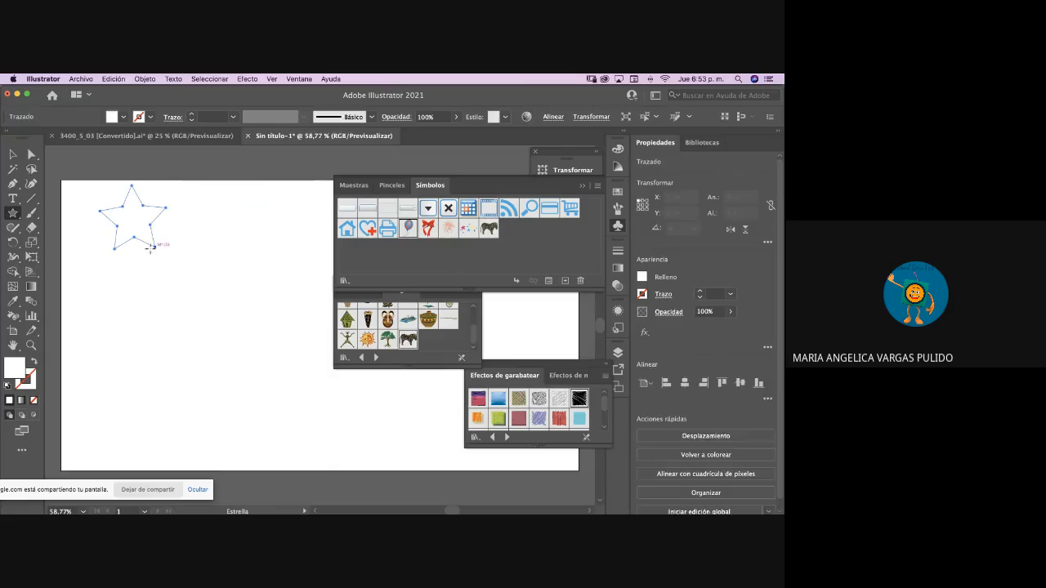
double_click(19, 374)
left_click(254, 343)
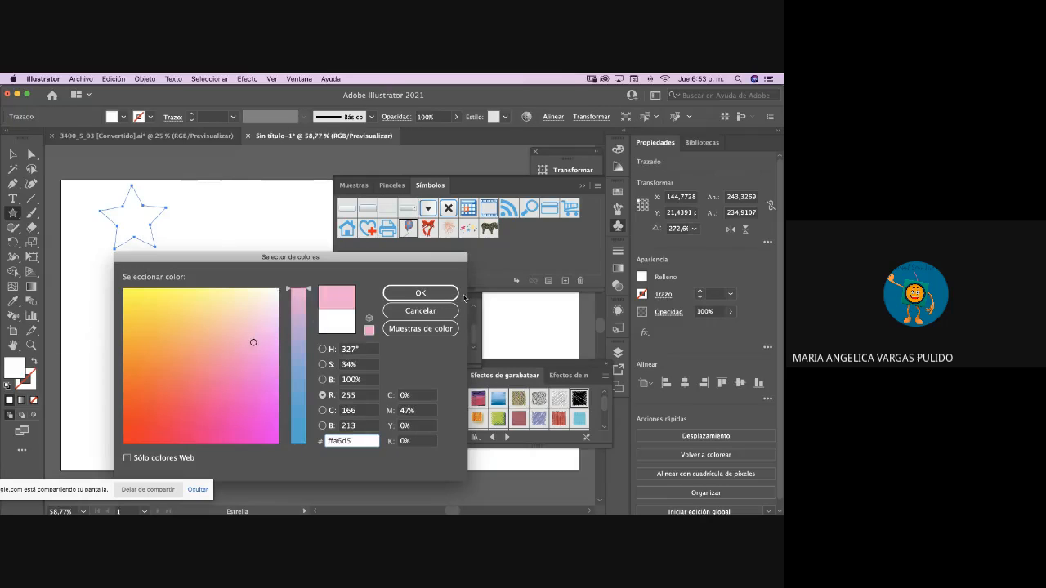
left_click(420, 292)
left_click(12, 154)
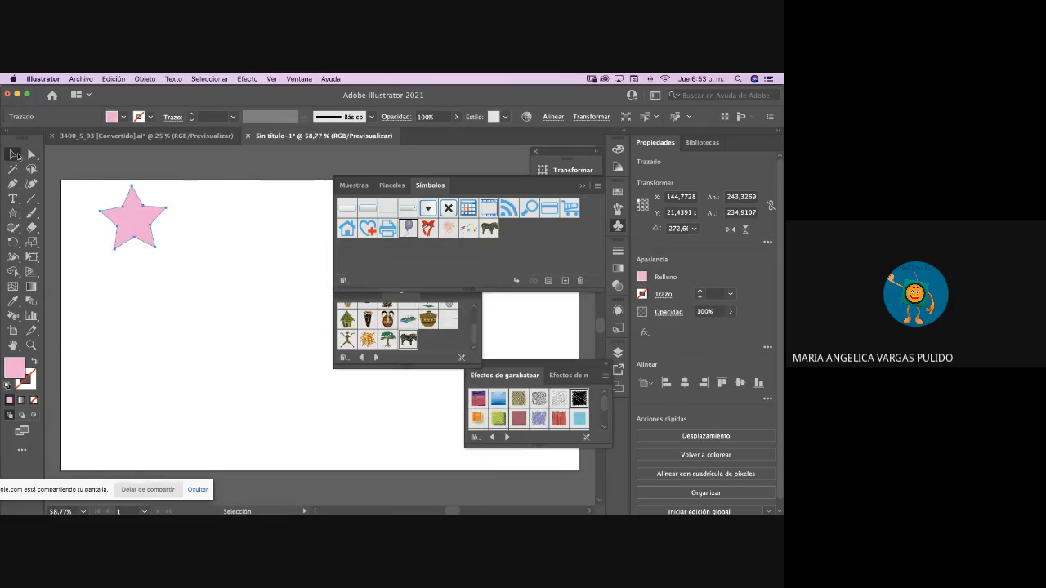
- Duplicate the pink star until seven are scattered on the artboard, and shift them all together
left_click(193, 219)
left_click_drag(149, 225, 127, 399)
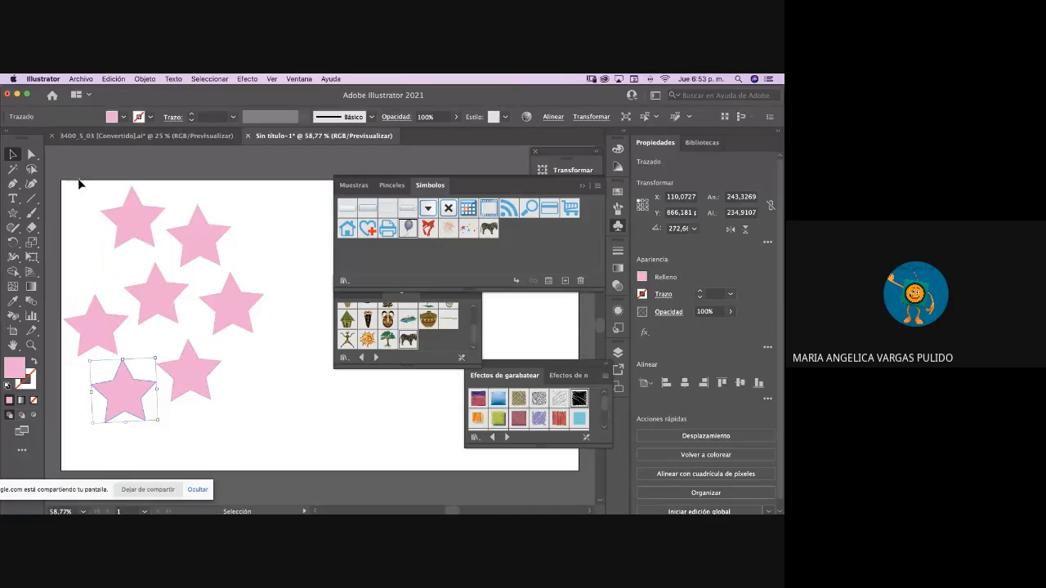
left_click_drag(79, 184, 260, 419)
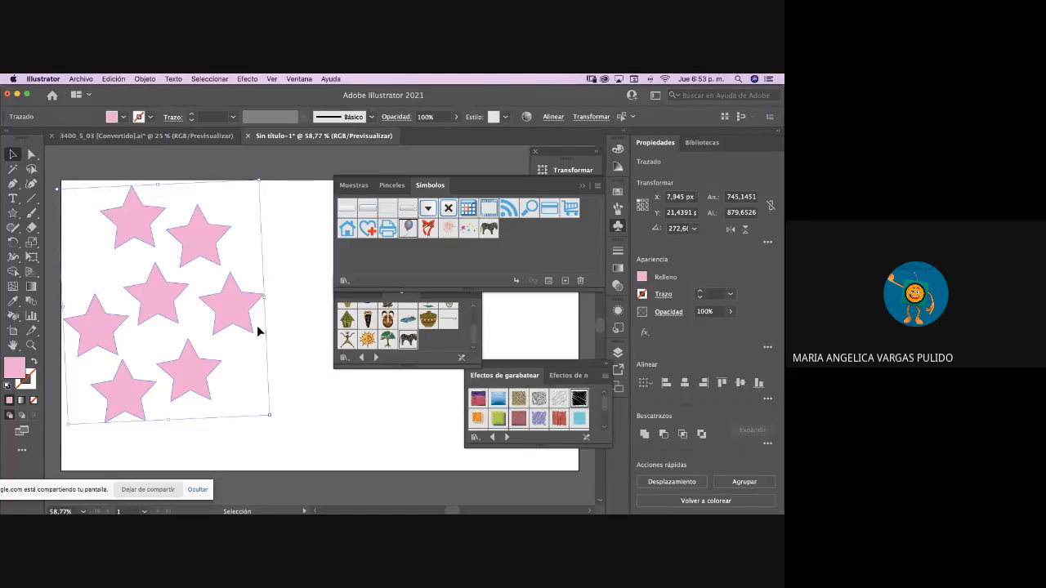
left_click_drag(238, 309, 270, 319)
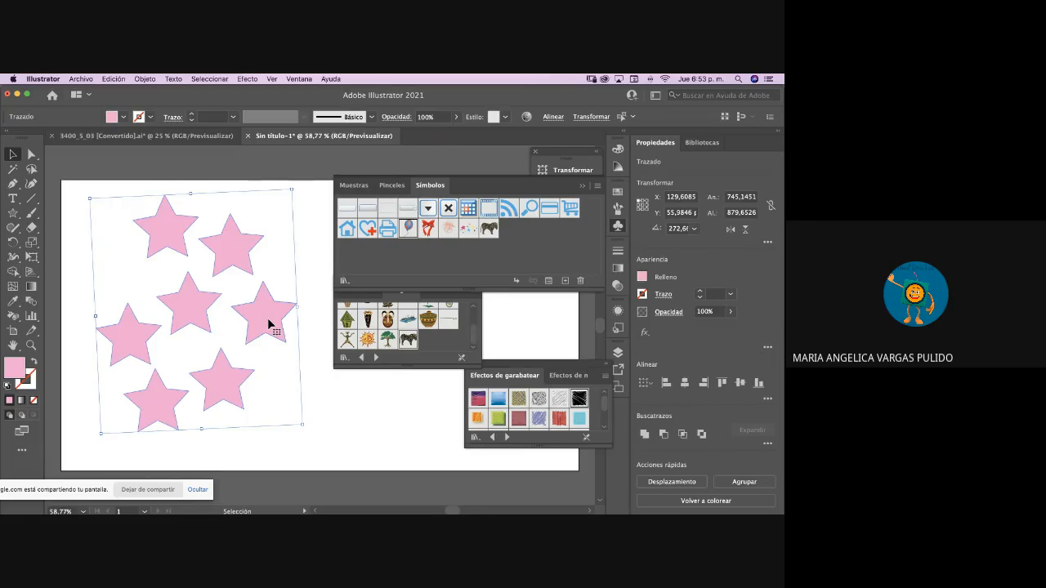
- Move only the uppermost star slightly down and to the left, and deselect it
left_click(174, 225)
left_click_drag(174, 224, 149, 249)
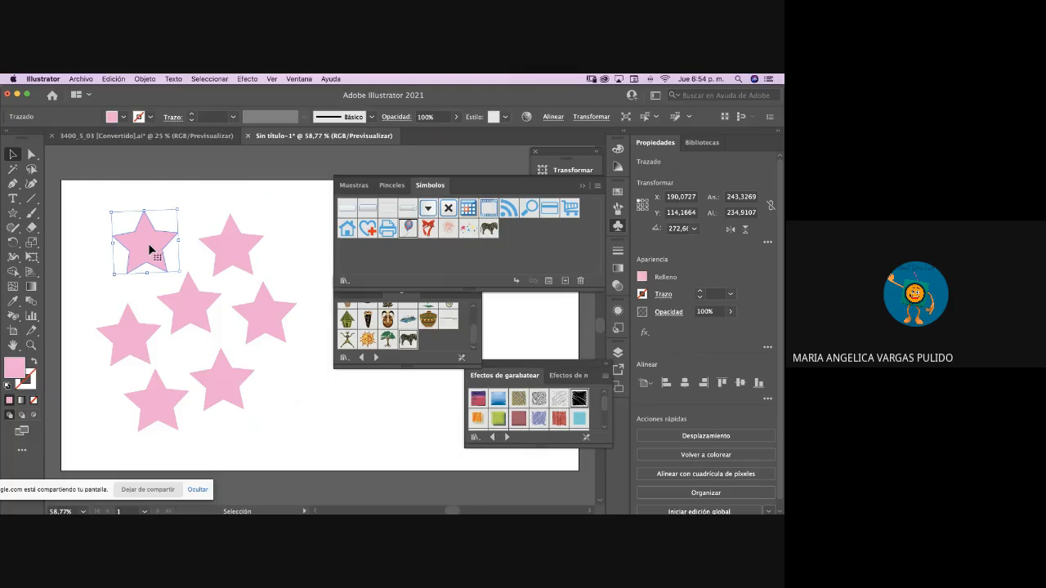
left_click(222, 203)
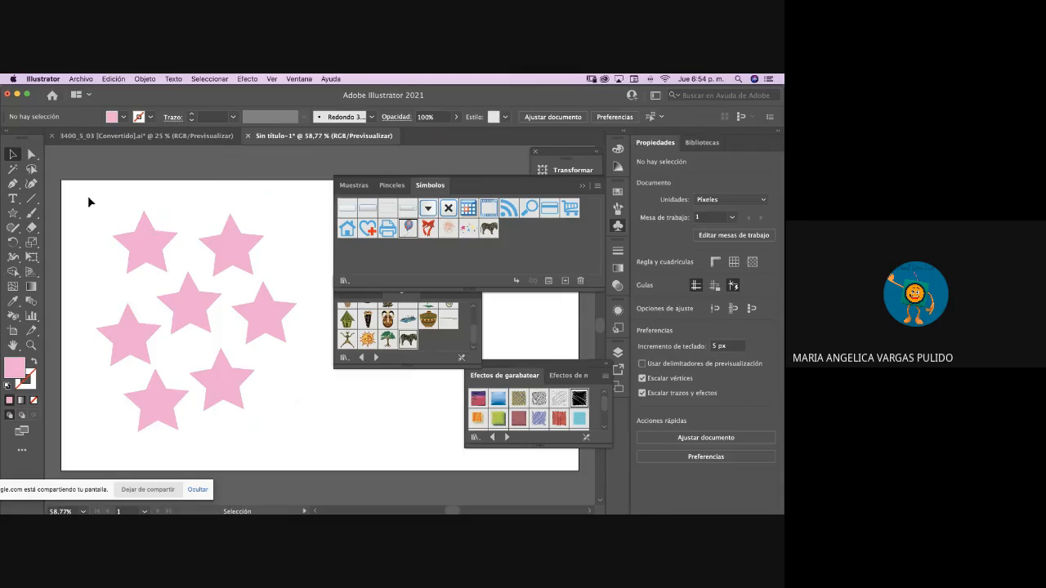
- Select all seven stars and open the Rasterizar settings for them
left_click_drag(88, 197, 298, 443)
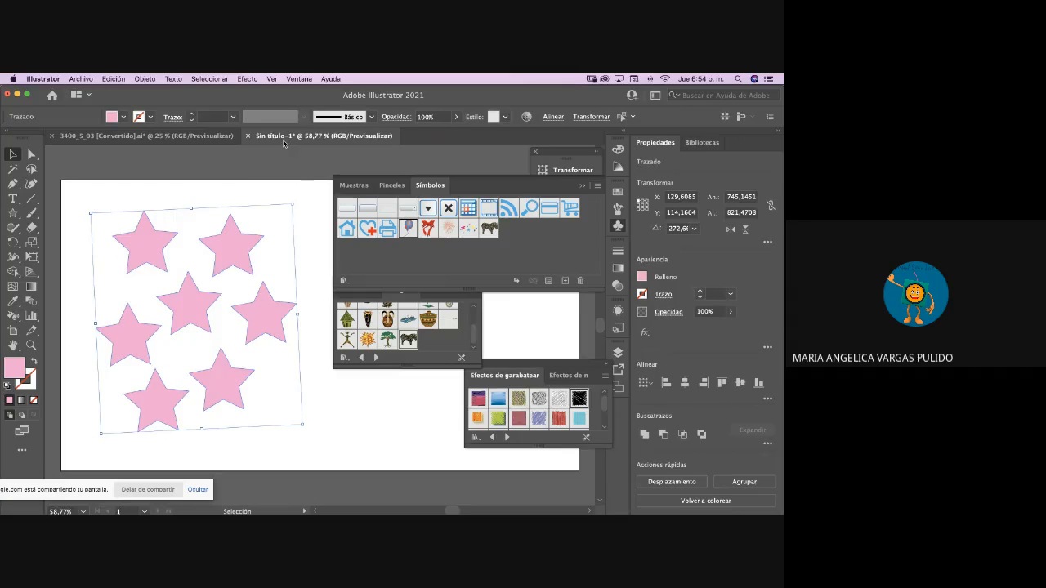
right_click(234, 245)
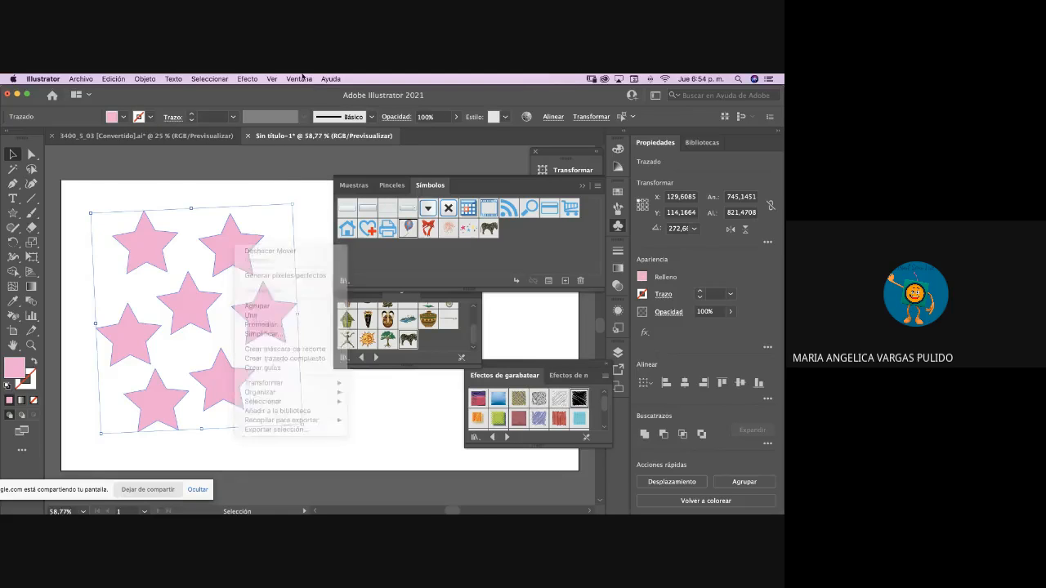
left_click(302, 79)
left_click(301, 79)
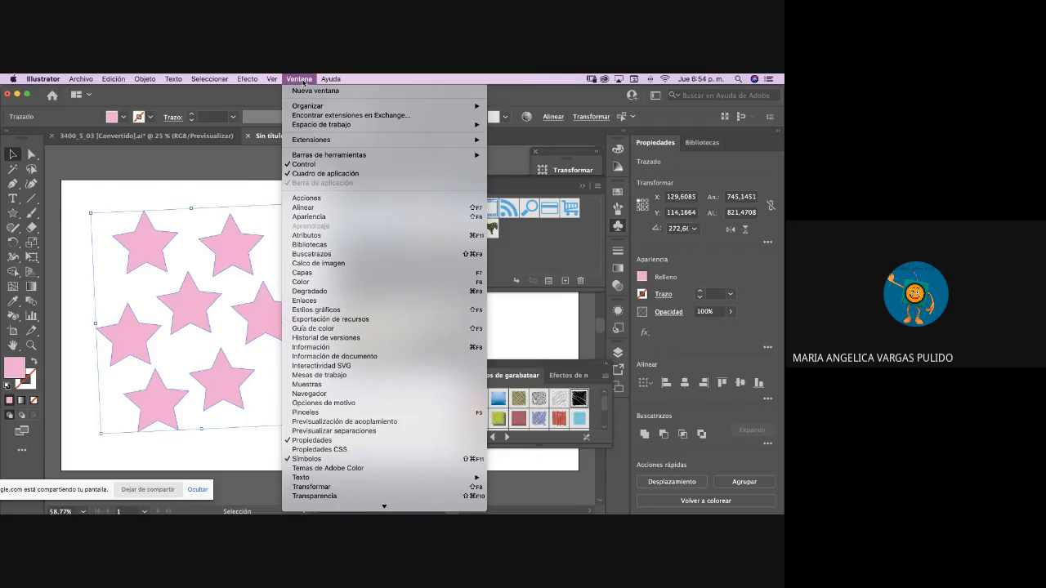
scroll(356, 314, "down", 3)
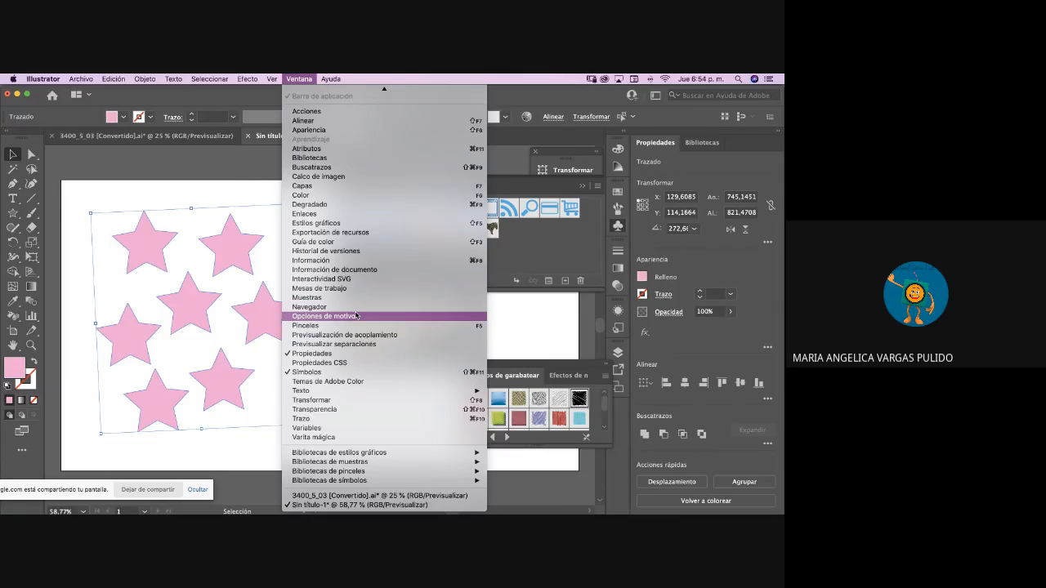
left_click(147, 87)
left_click(144, 79)
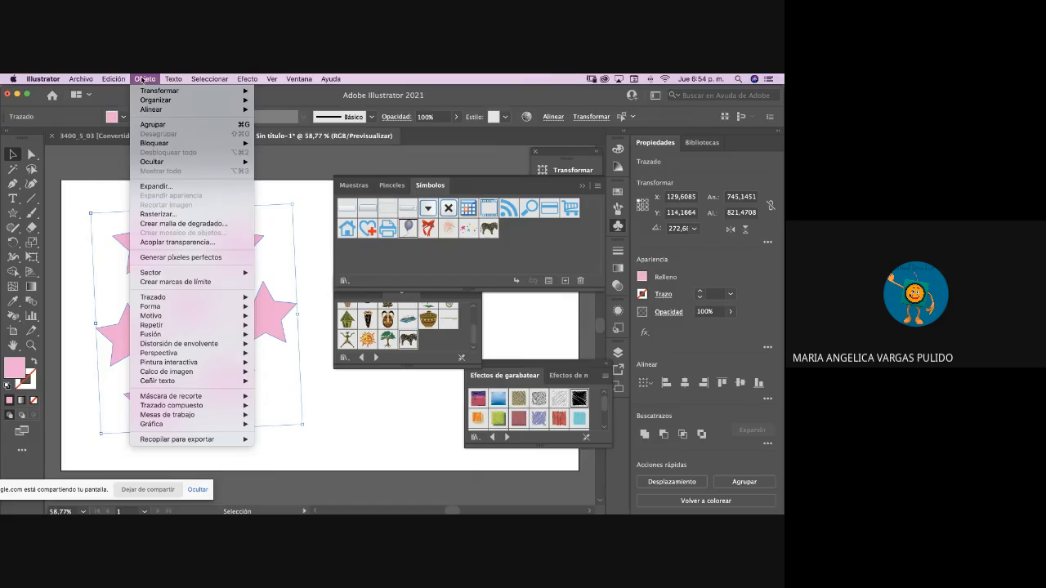
left_click(174, 218)
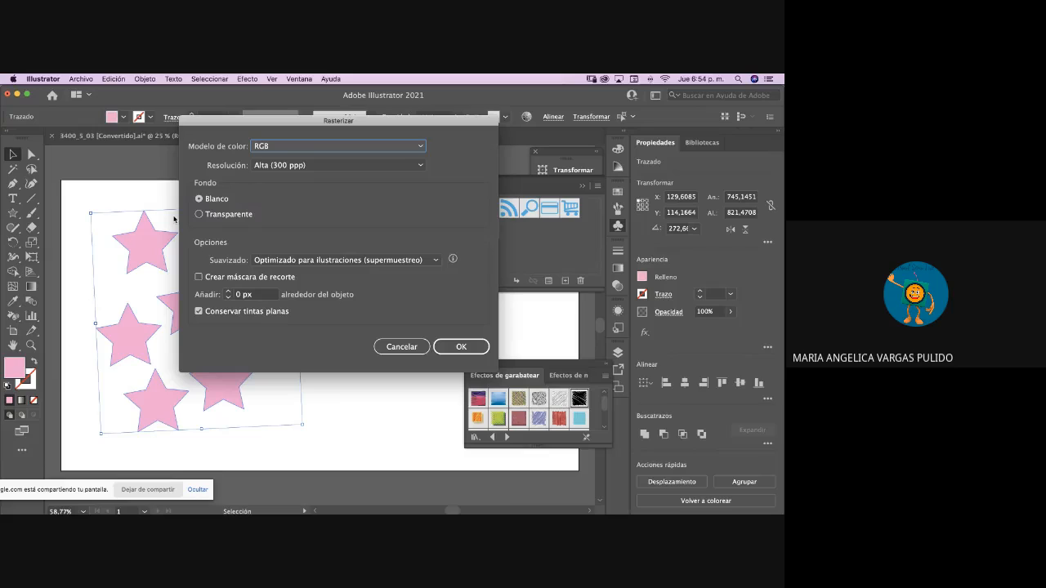
- Rasterize the selected stars in RGB at Alta (300 ppp) with a white background
left_click(343, 147)
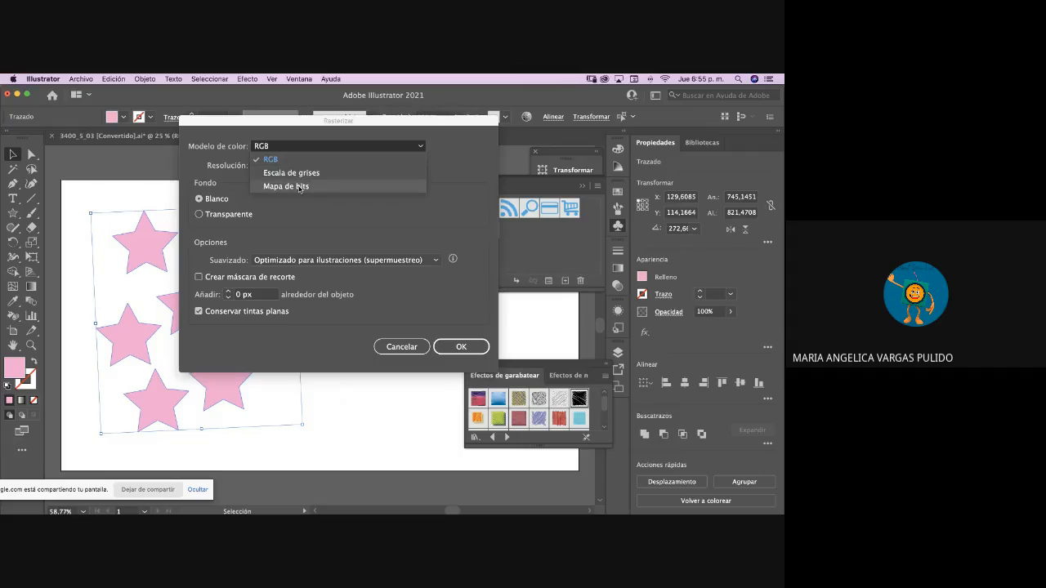
left_click(278, 147)
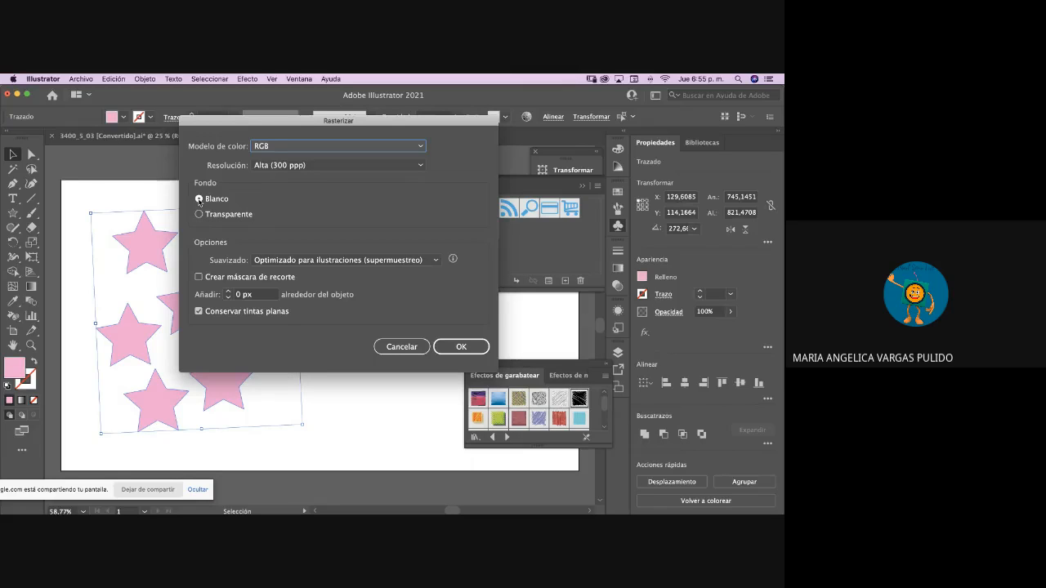
left_click(199, 214)
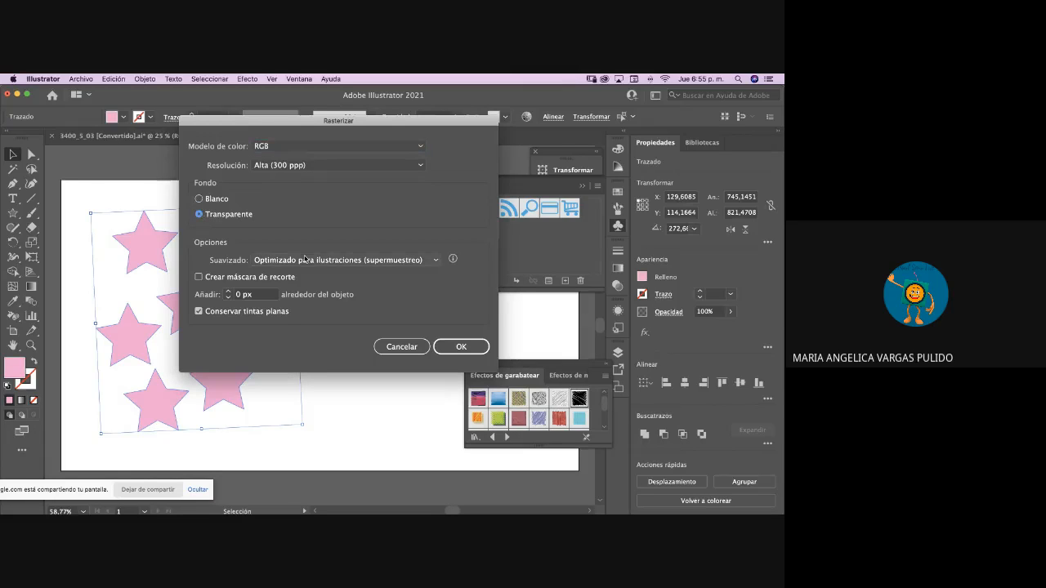
left_click(199, 199)
left_click(437, 263)
left_click(436, 263)
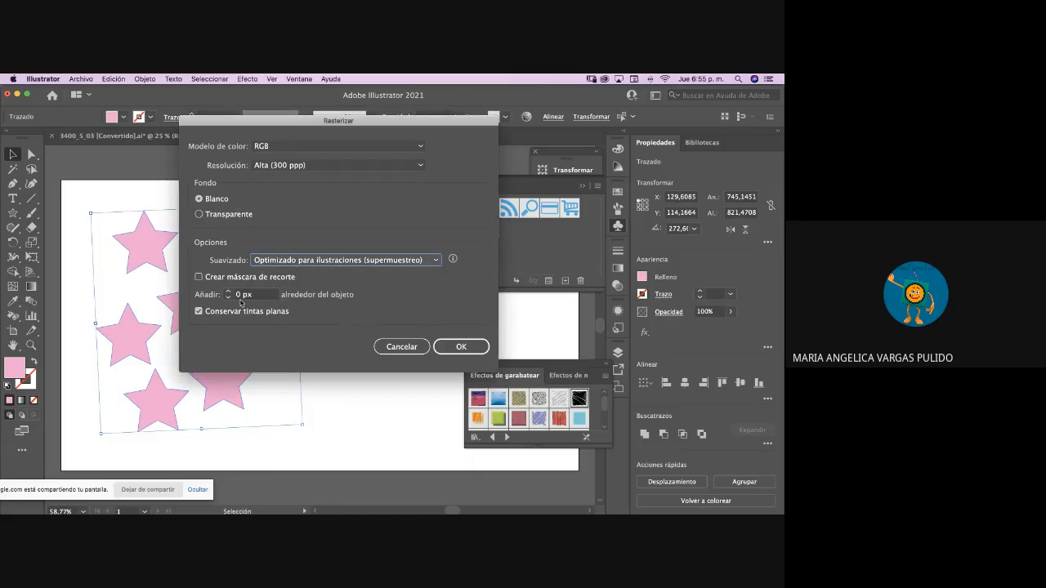
left_click(461, 346)
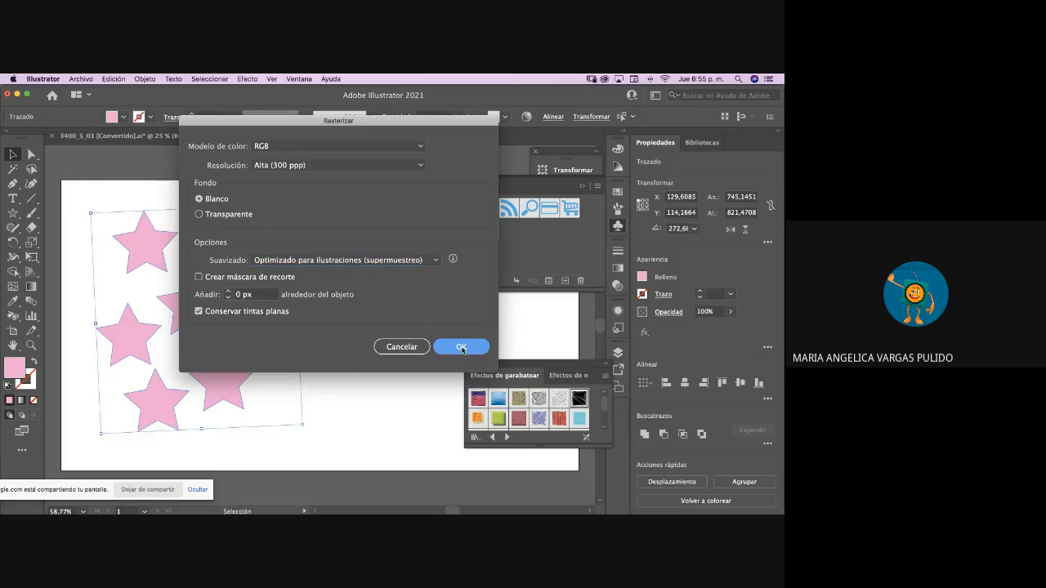
- Move the rasterized star image around the artboard as one object, and leave isolation mode
left_click(331, 411)
scroll(330, 405, "left", 5)
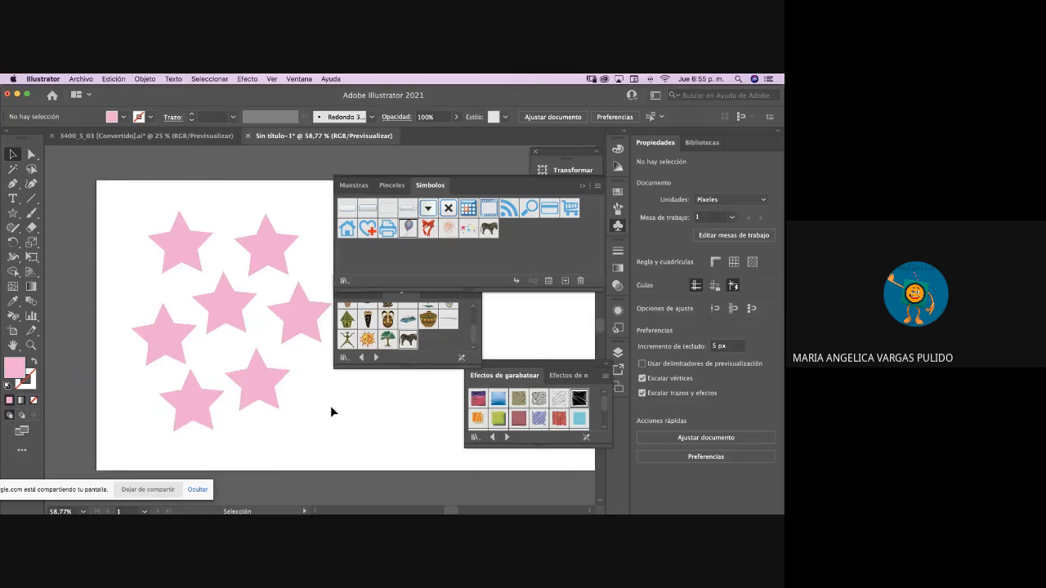
left_click(293, 389)
left_click_drag(292, 389, 120, 414)
left_click_drag(102, 311, 145, 288)
left_click_drag(290, 330, 320, 310)
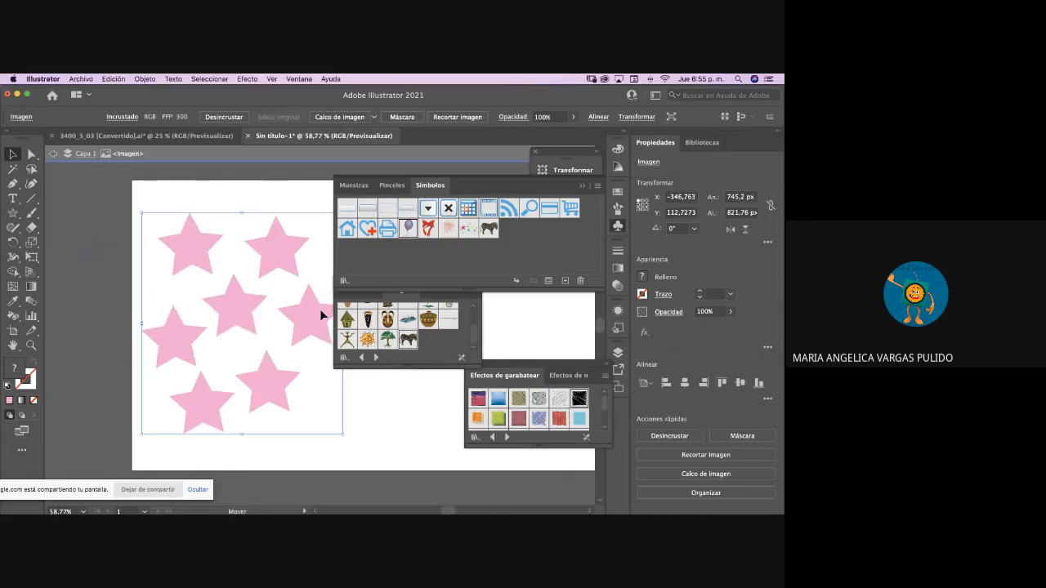
left_click(101, 229)
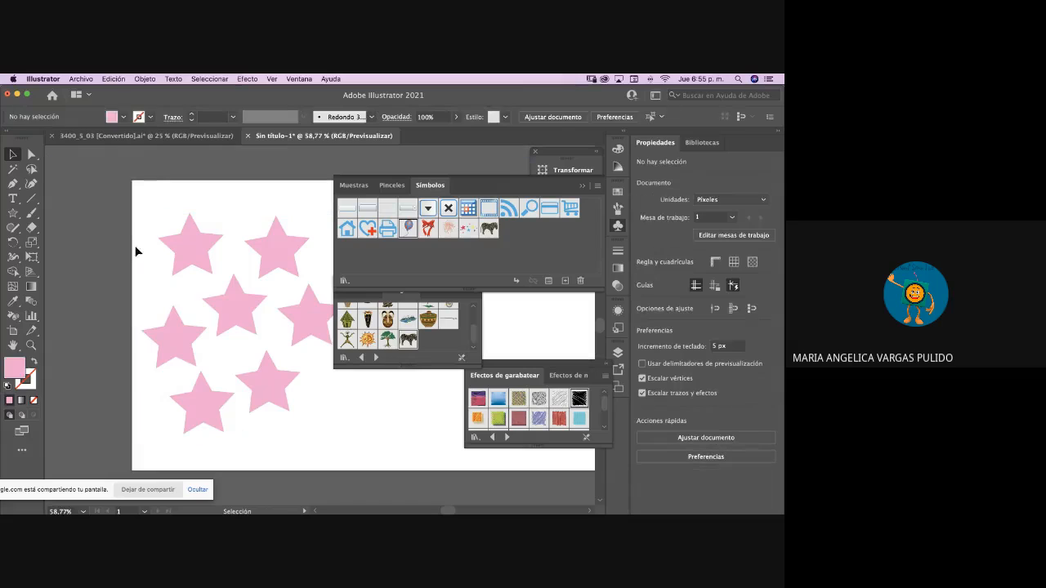
- Collapse the Símbolos panel and place the floating Indígena library just above the Efectos de garabatear library
left_click(581, 187)
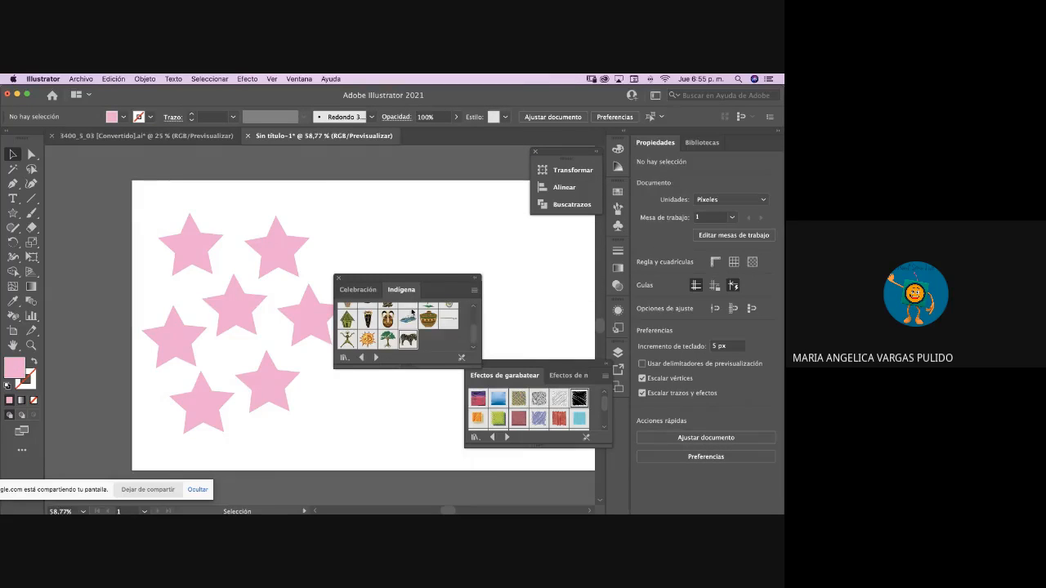
left_click_drag(425, 278, 558, 266)
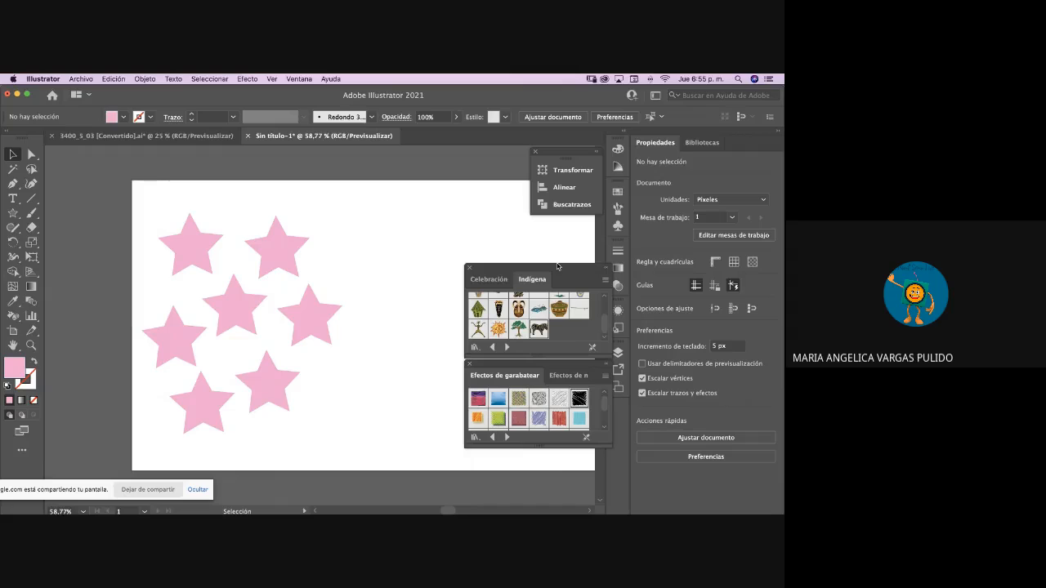
- Delete the rasterized star image to clear the artboard
left_click(273, 286)
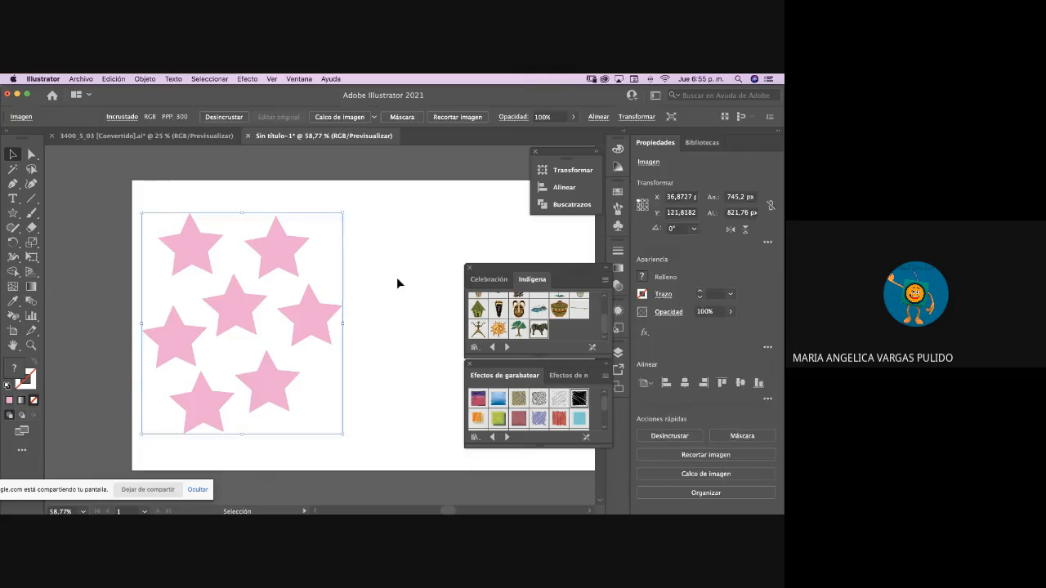
left_click(397, 278)
left_click(326, 307)
key("Delete")
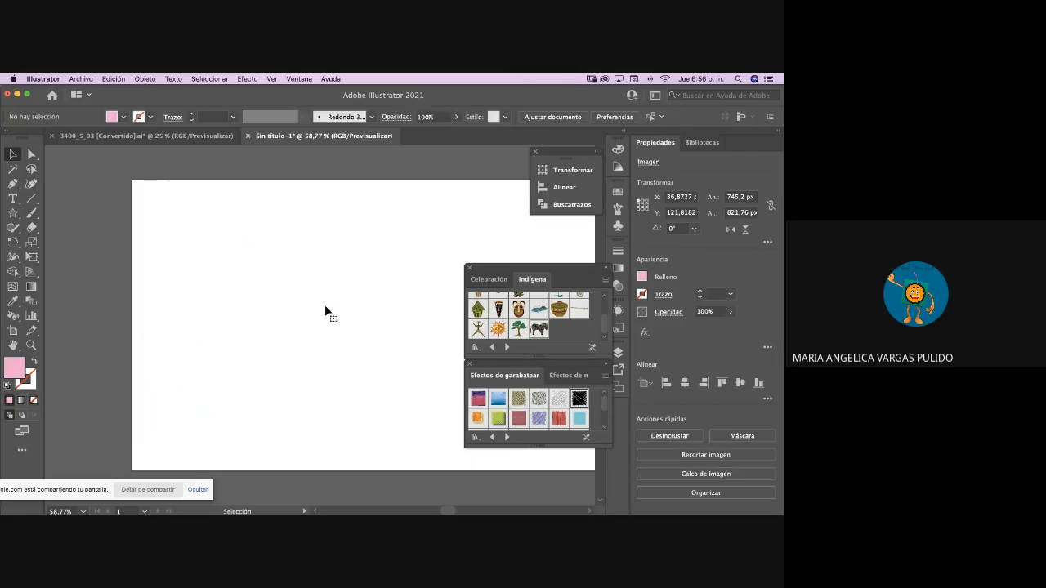
- Examine the available Illustrator and Photoshop effect categories, including the 3D and Buscatrazos options
left_click(248, 80)
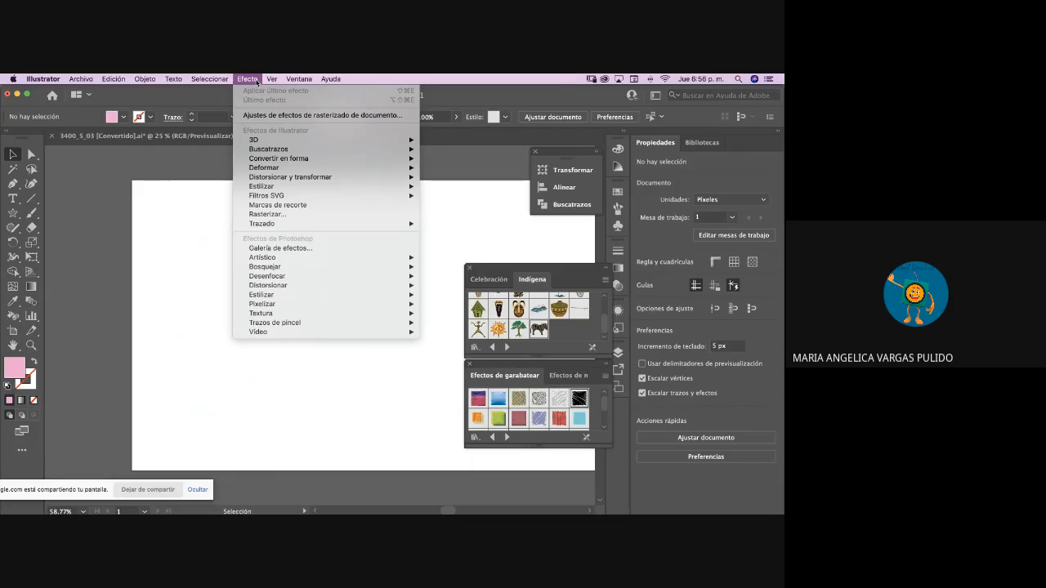
mouse_move(313, 141)
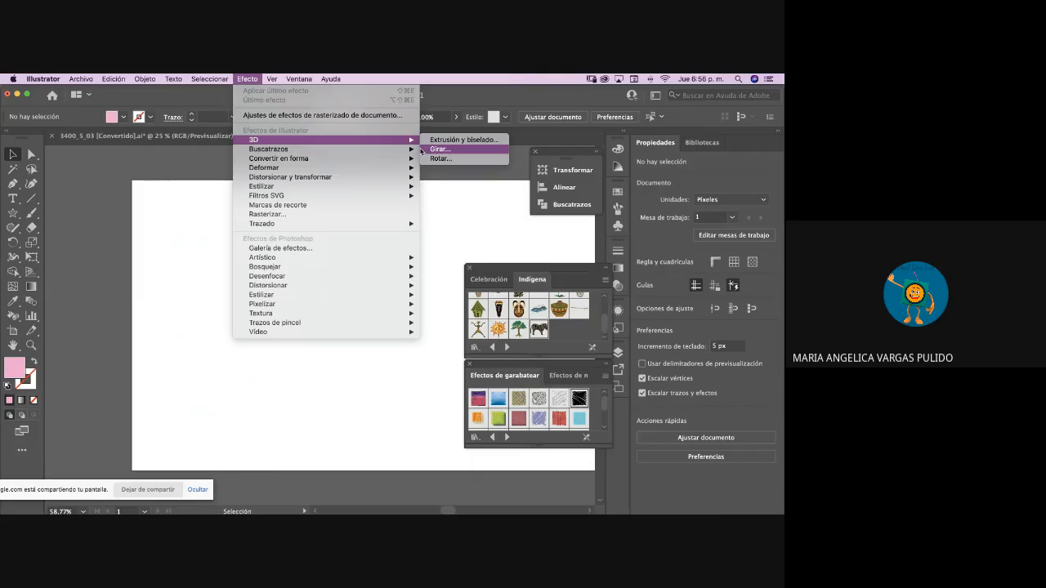
mouse_move(409, 155)
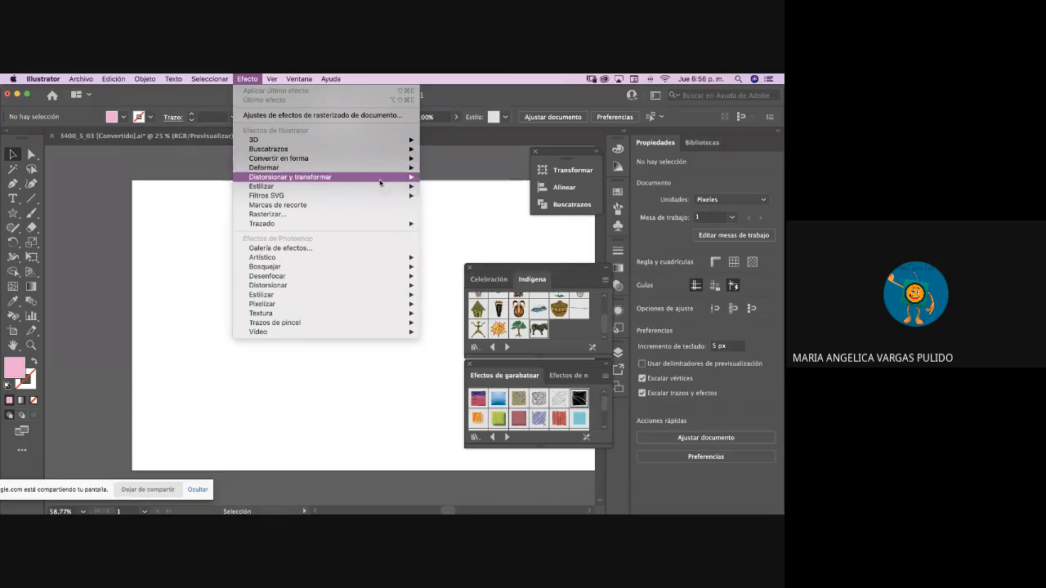
mouse_move(384, 186)
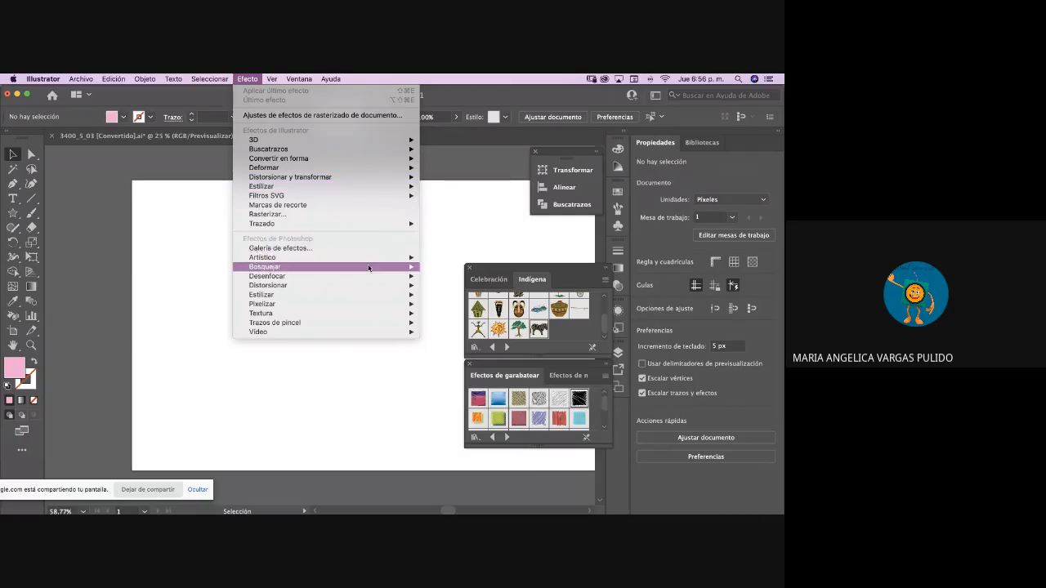
mouse_move(320, 261)
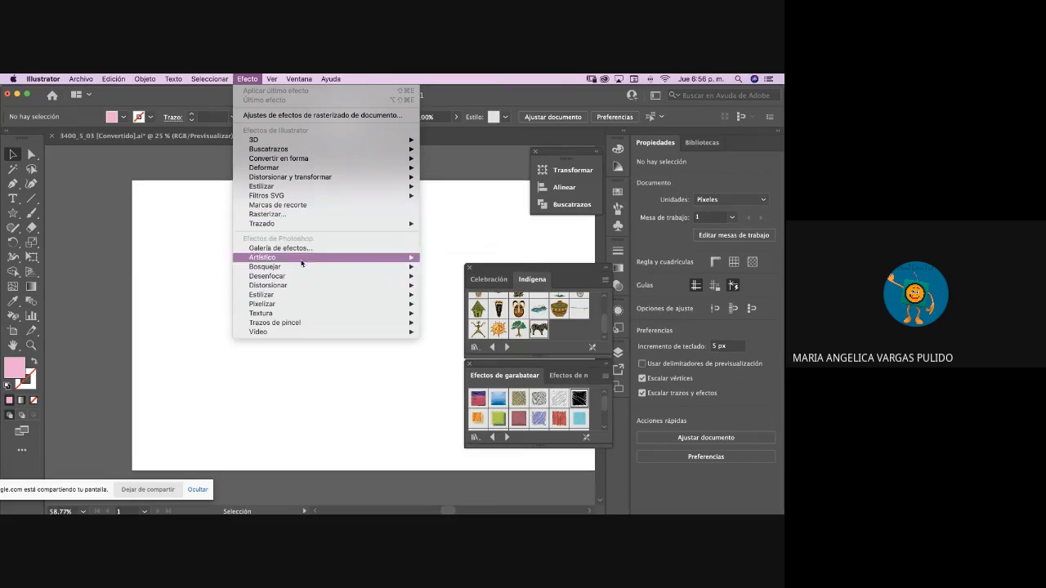
mouse_move(283, 267)
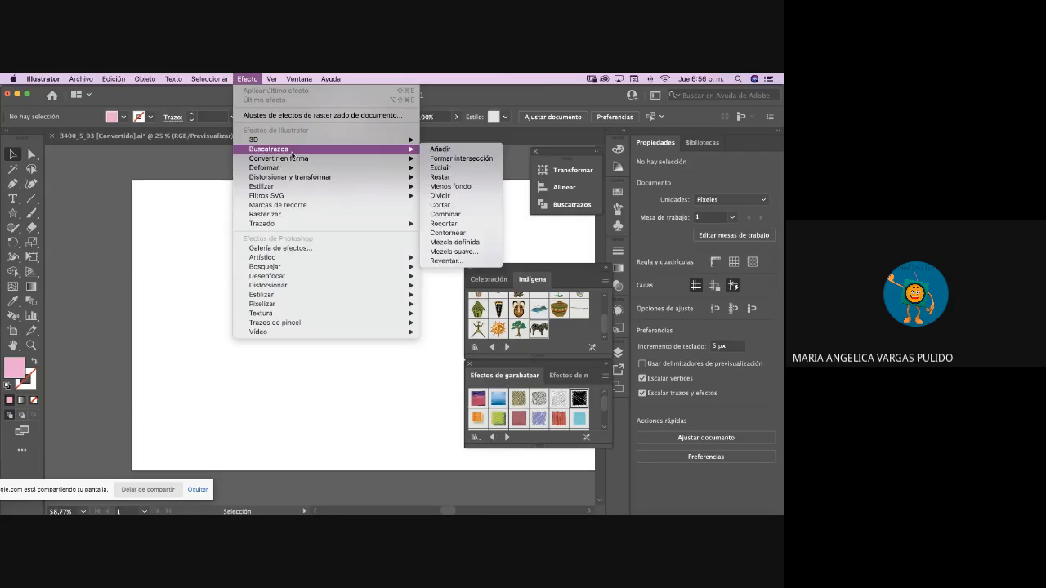
mouse_move(286, 188)
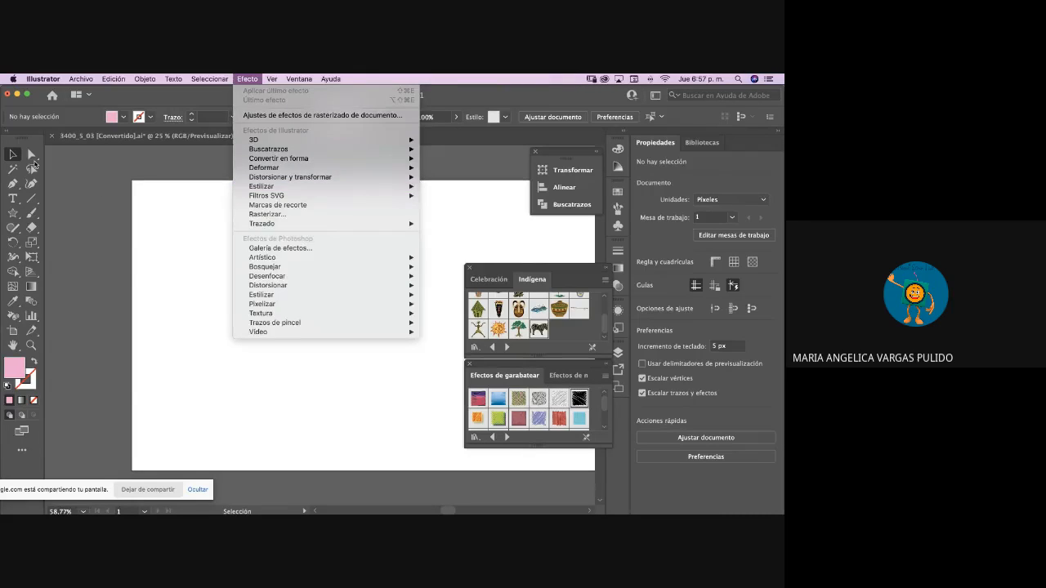
left_click(31, 155)
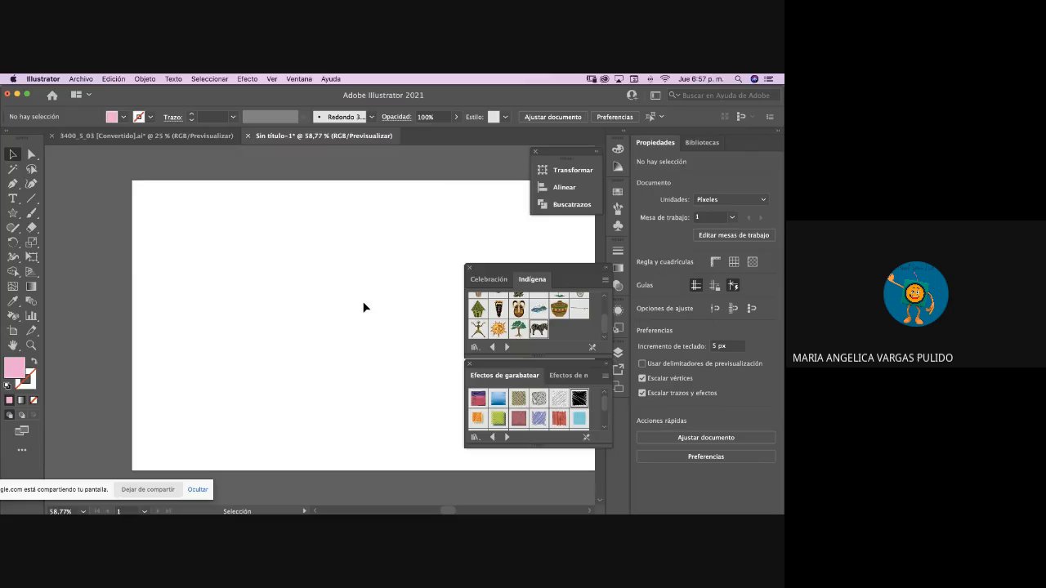
- Draw an open half-bottle profile about 103 px wide and 478 px high with the Pen tool, and deselect it
key("super+equal")
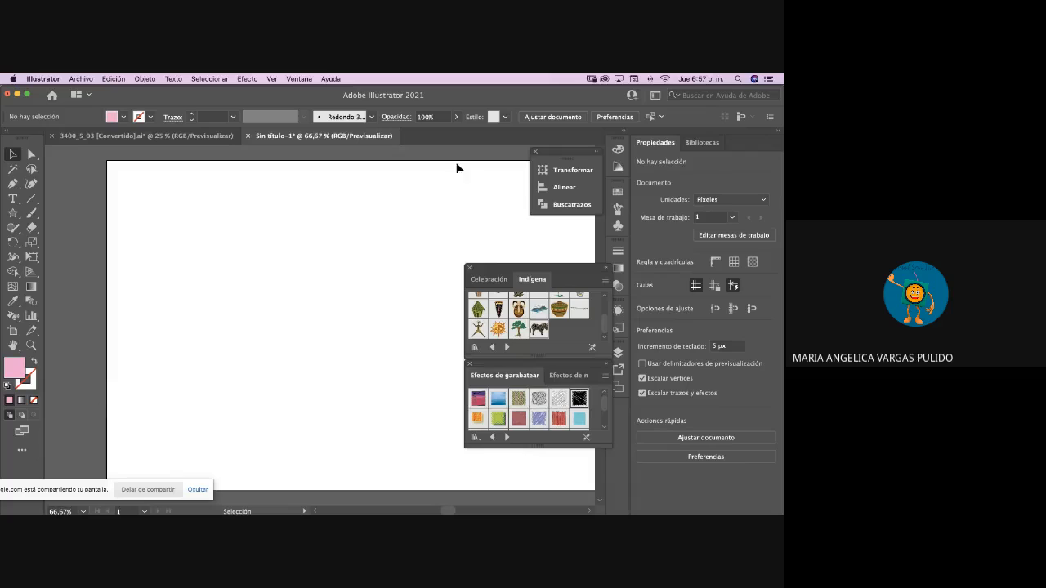
left_click(13, 184)
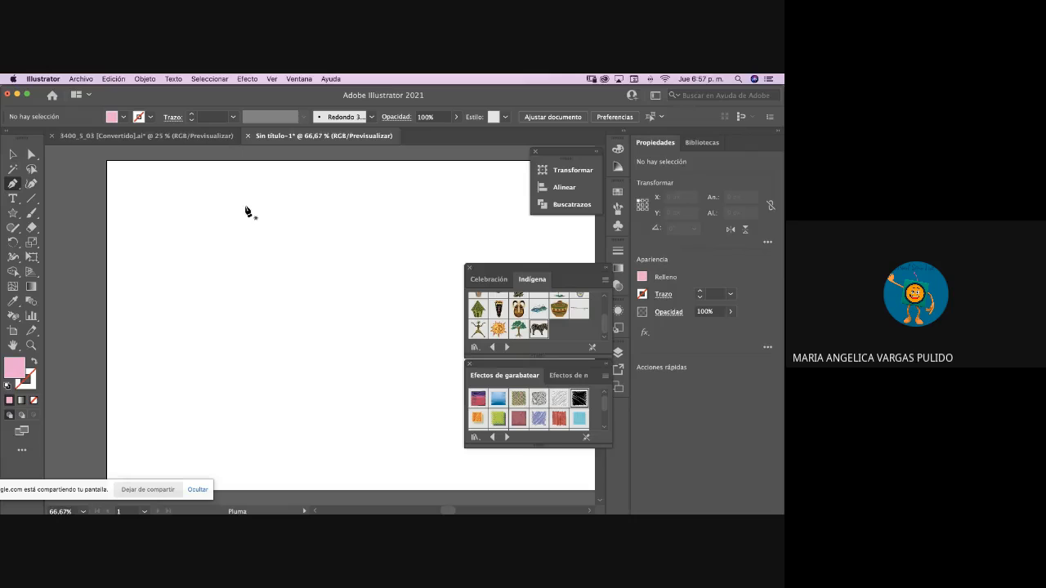
left_click_drag(239, 207, 254, 357)
left_click(227, 303)
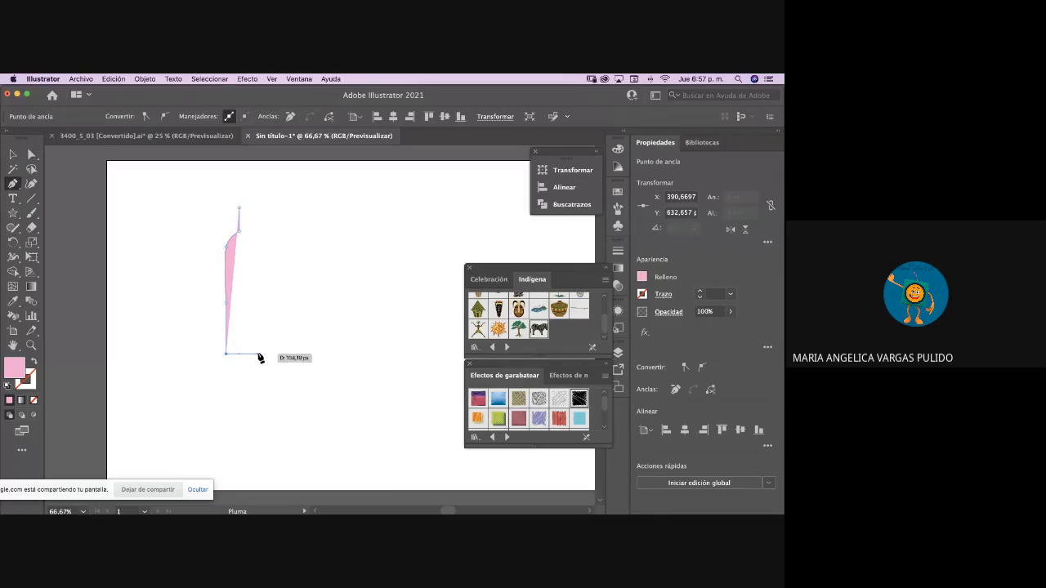
left_click(257, 354)
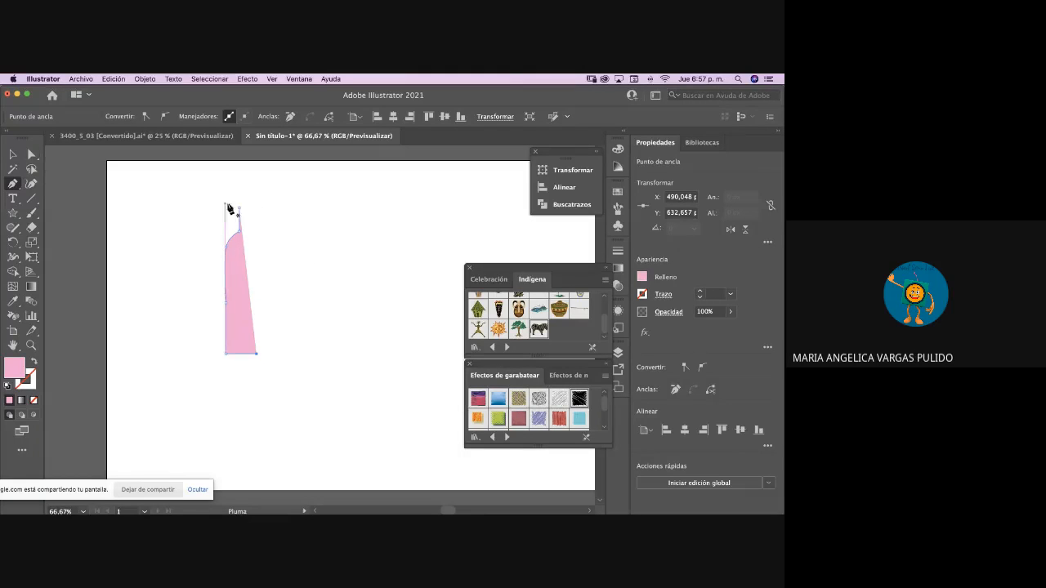
left_click_drag(239, 207, 258, 209)
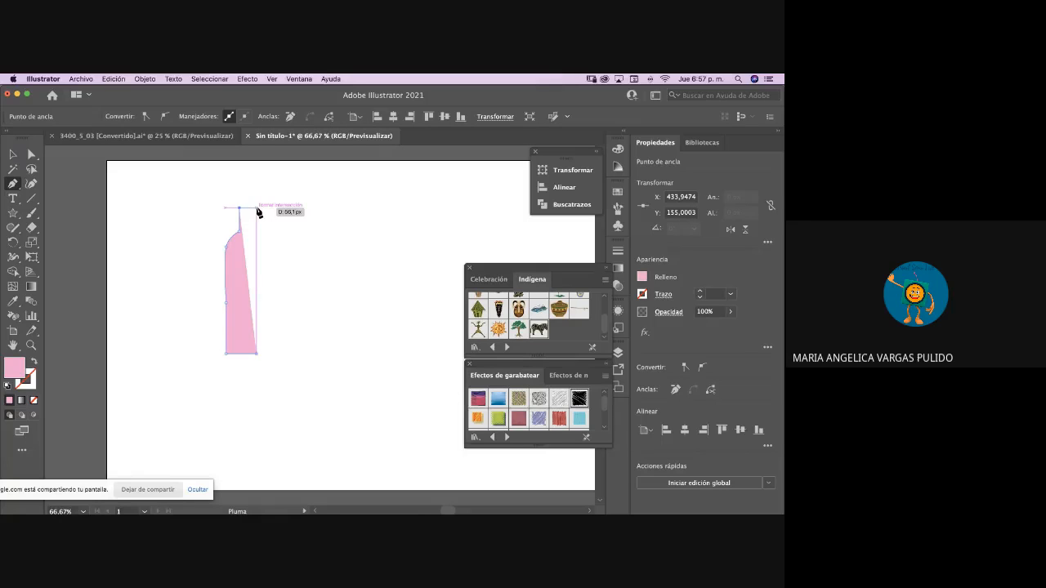
left_click(256, 207)
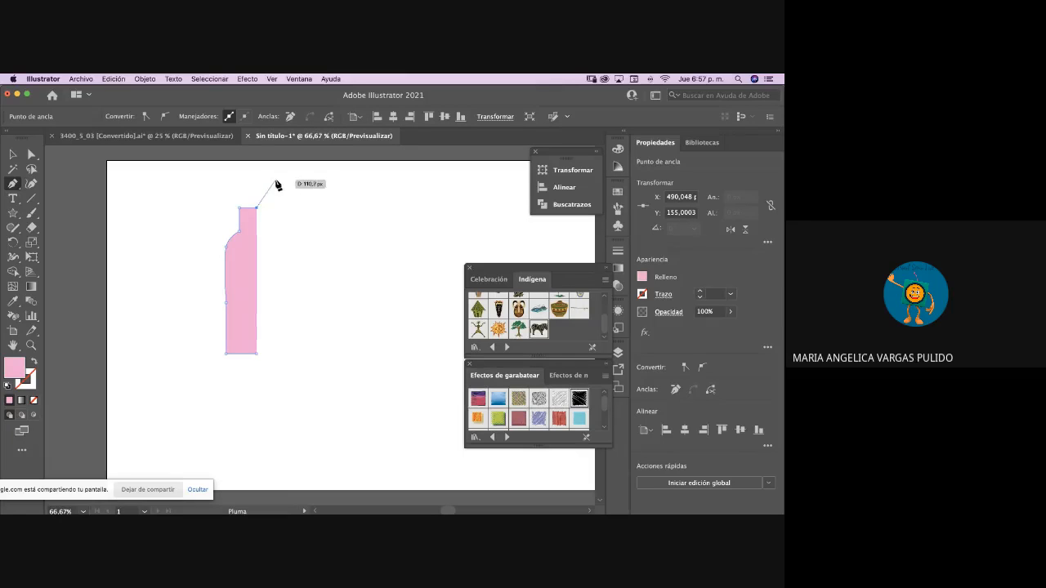
left_click(15, 154)
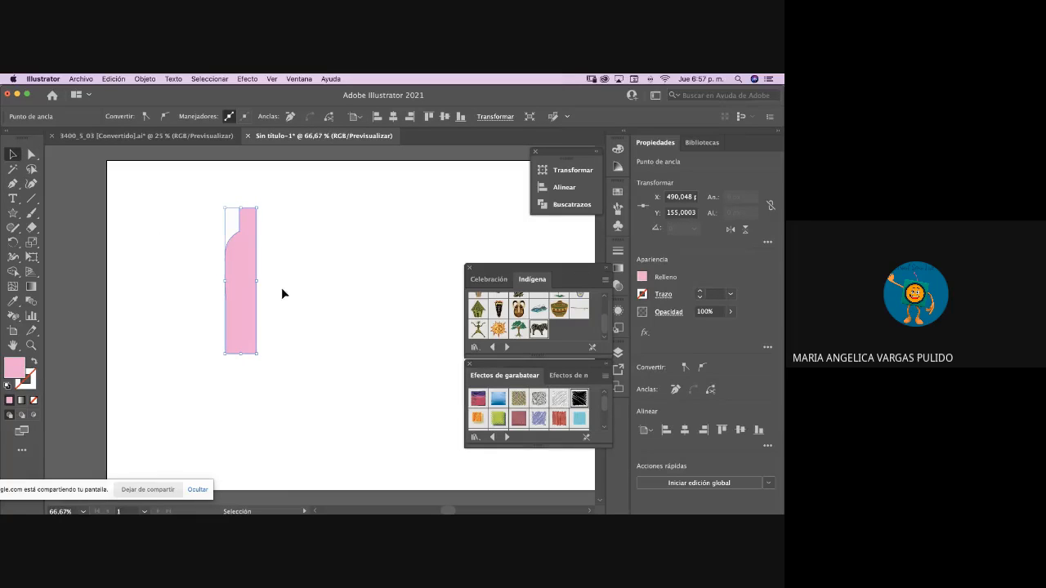
left_click(347, 305)
- Swap the fill and stroke of the half-bottle profile, giving it a pink 1 pt stroke and no fill
left_click(244, 320)
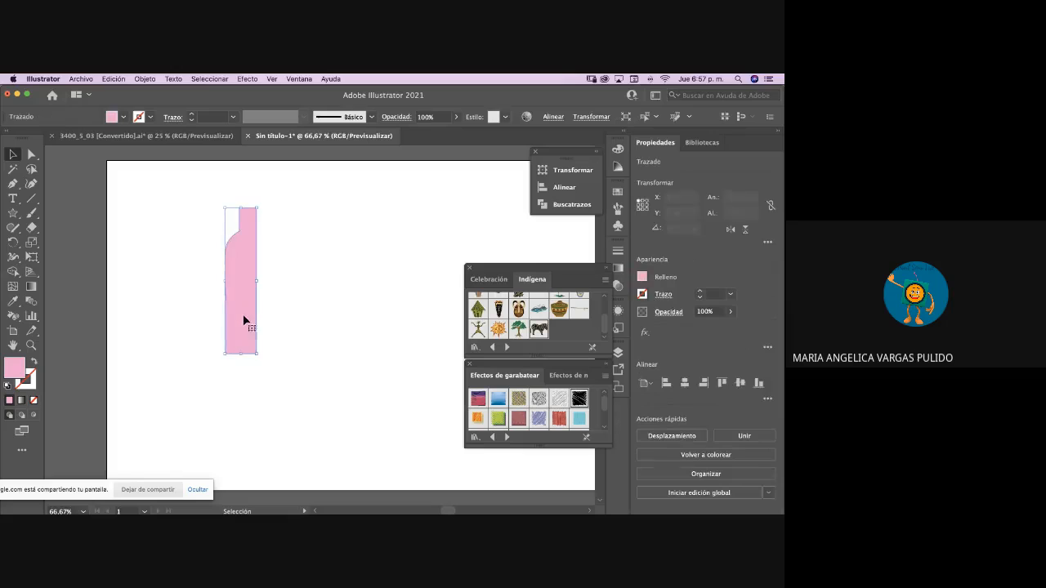
left_click(33, 362)
left_click(105, 351)
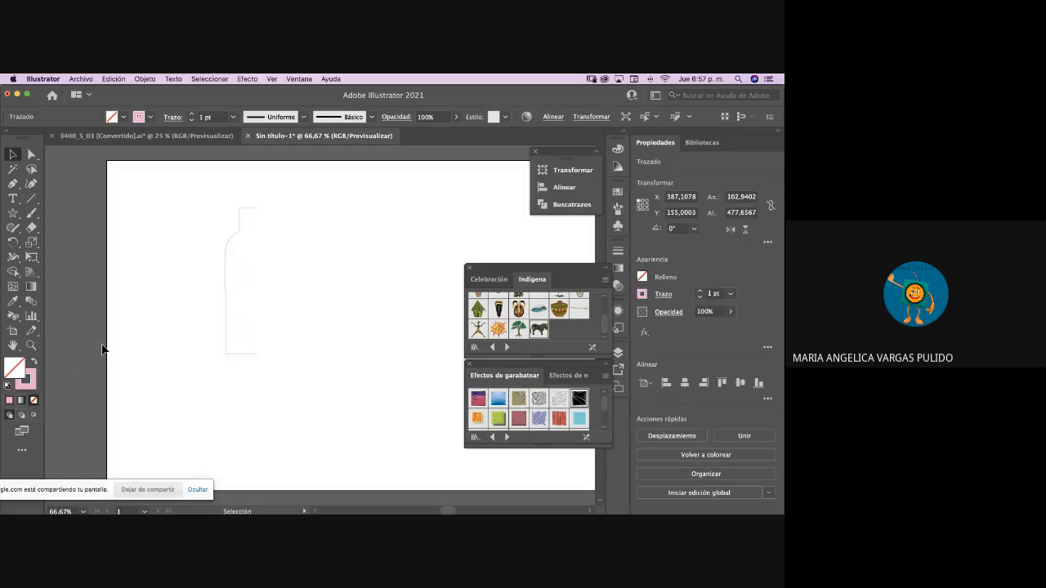
- Apply the 3D Girar effect to the half-bottle profile, revolving it 360° from Borde derecho
left_click(235, 354)
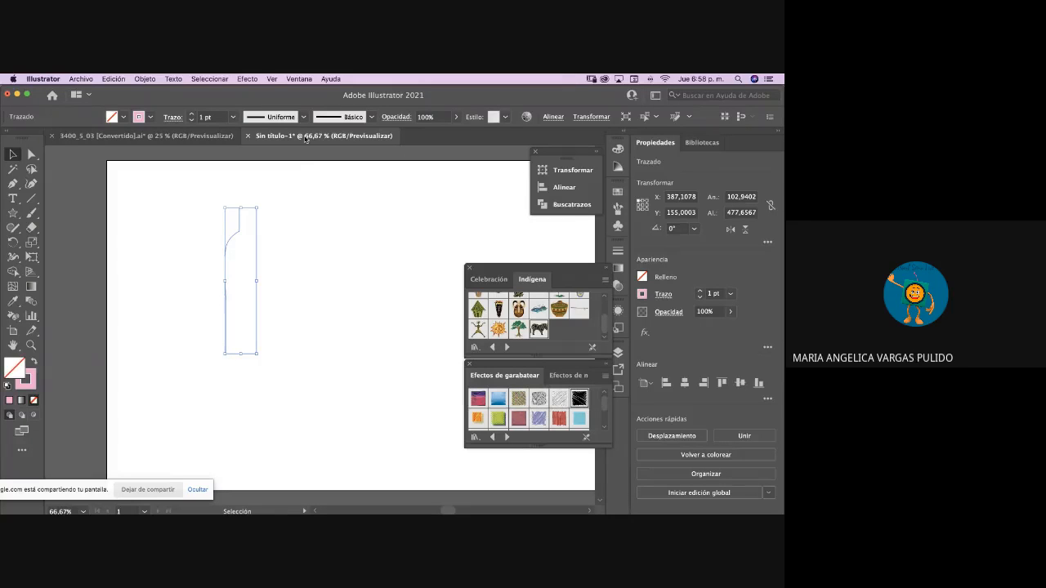
left_click(248, 79)
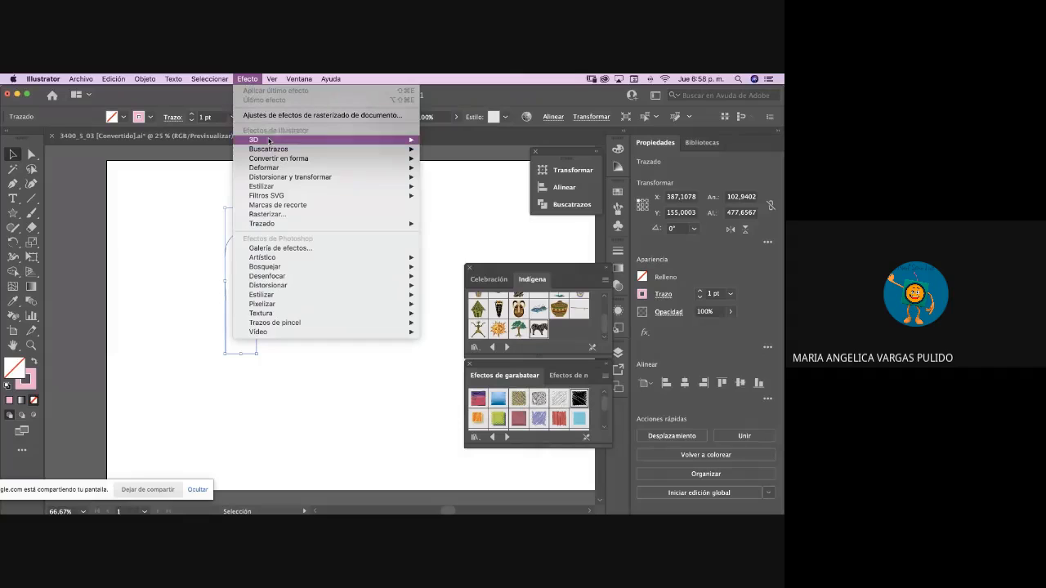
mouse_move(277, 141)
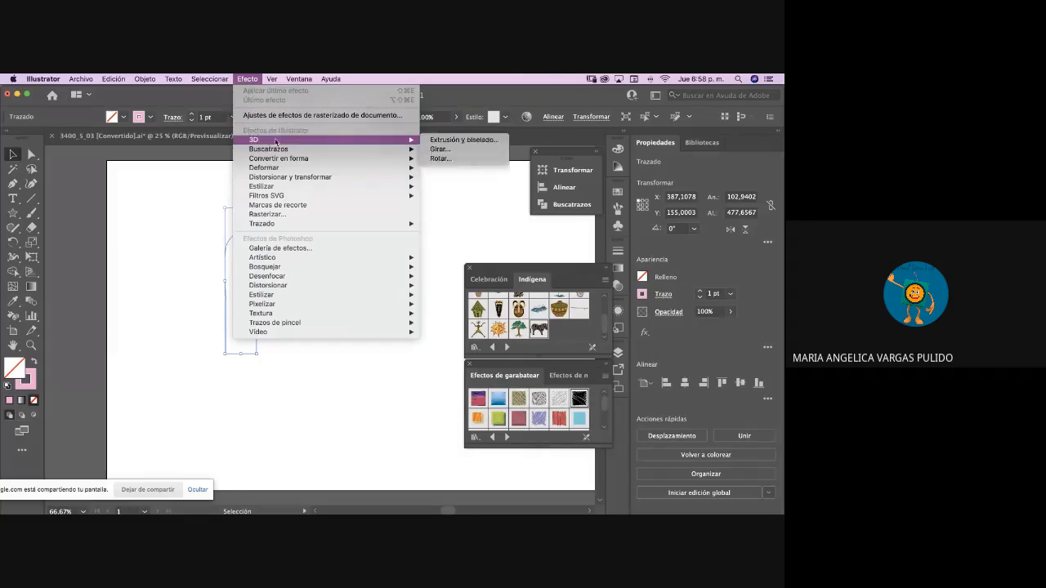
left_click(439, 150)
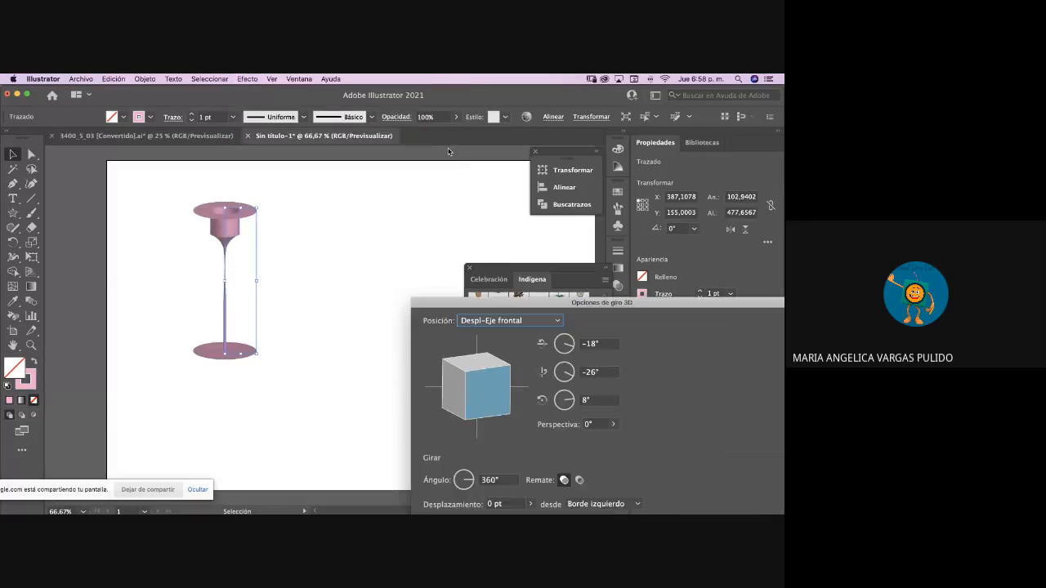
left_click_drag(512, 306, 389, 155)
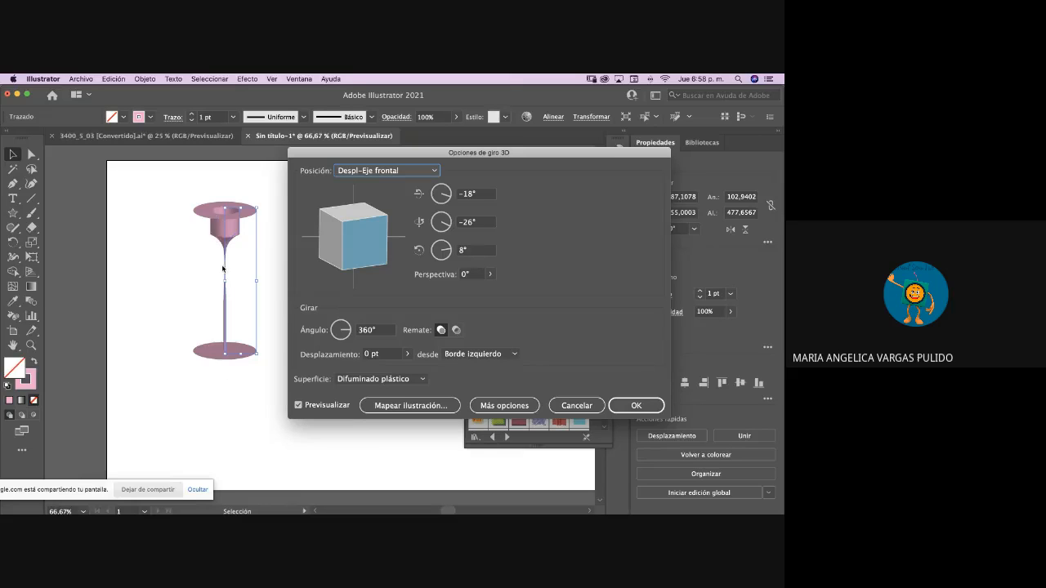
left_click(489, 354)
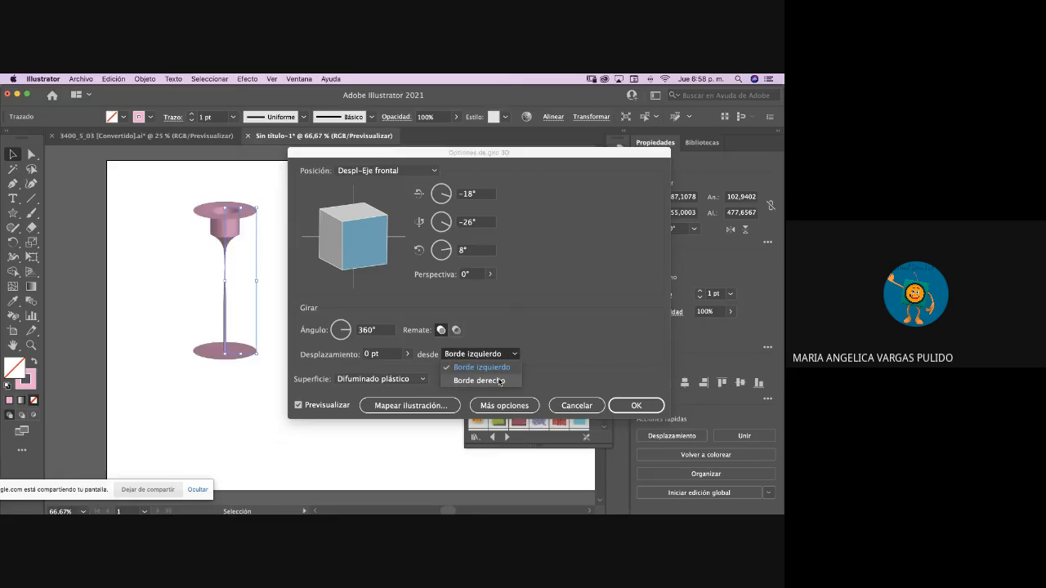
left_click(499, 381)
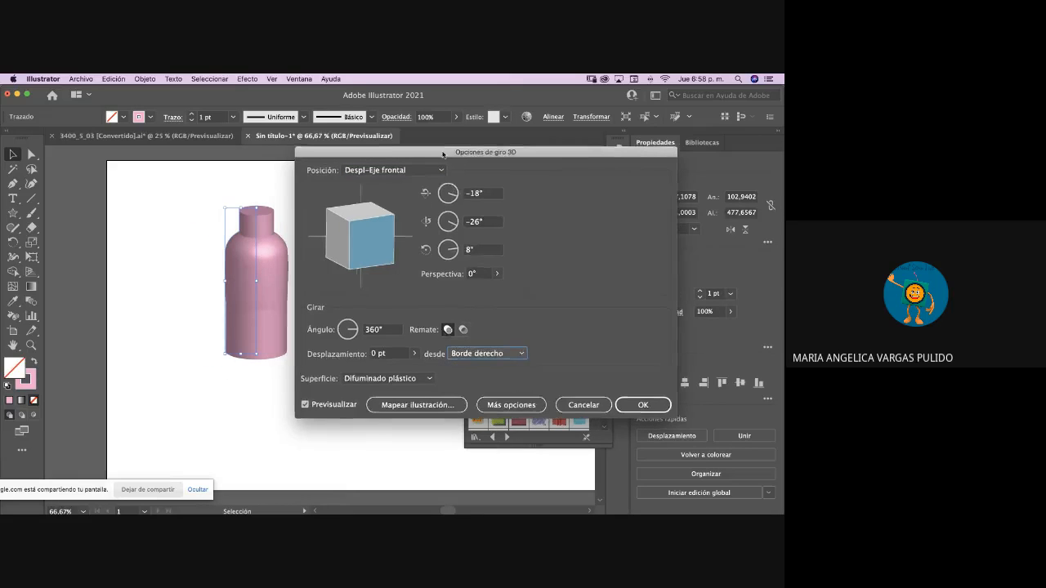
left_click_drag(441, 153, 549, 144)
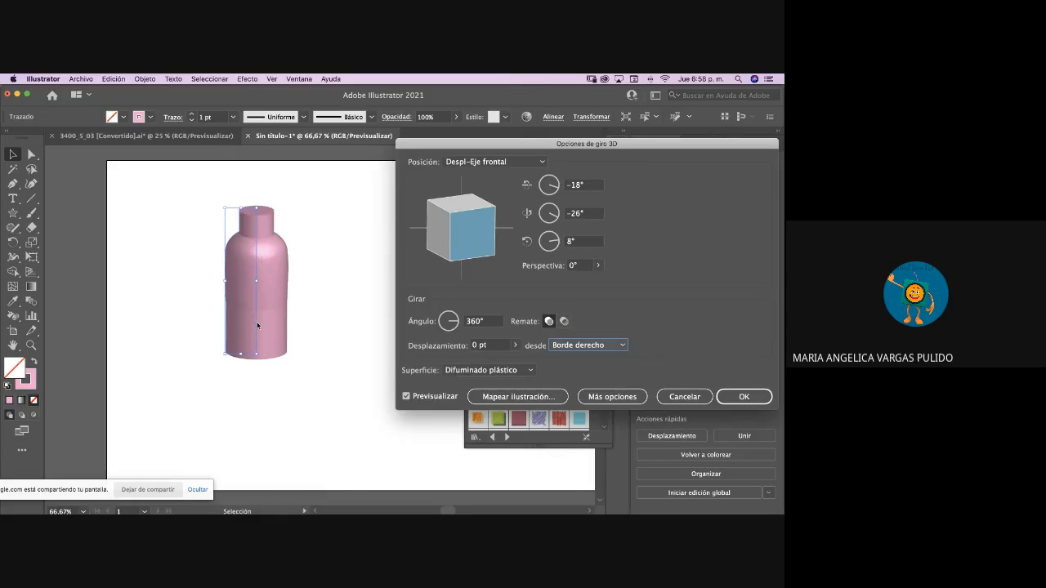
left_click(739, 397)
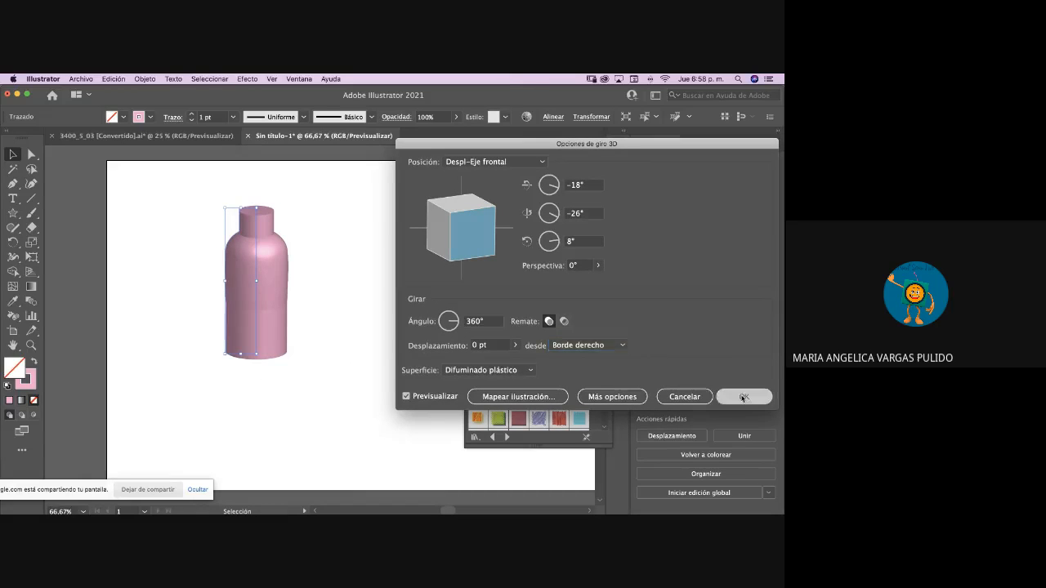
- Move the 3D bottle down and to the left on the artboard
left_click(446, 336)
left_click(264, 308)
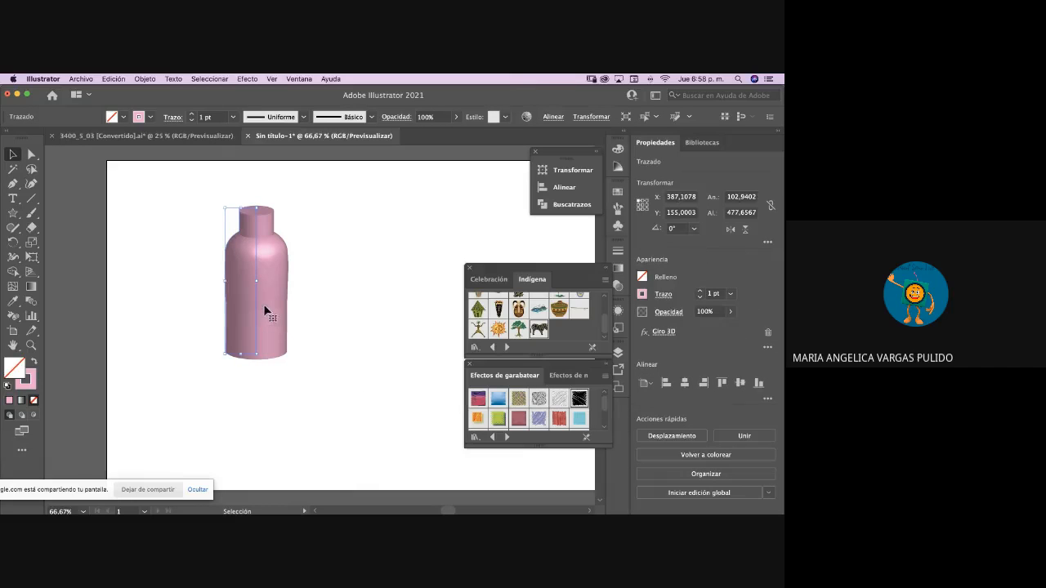
left_click_drag(240, 309, 181, 329)
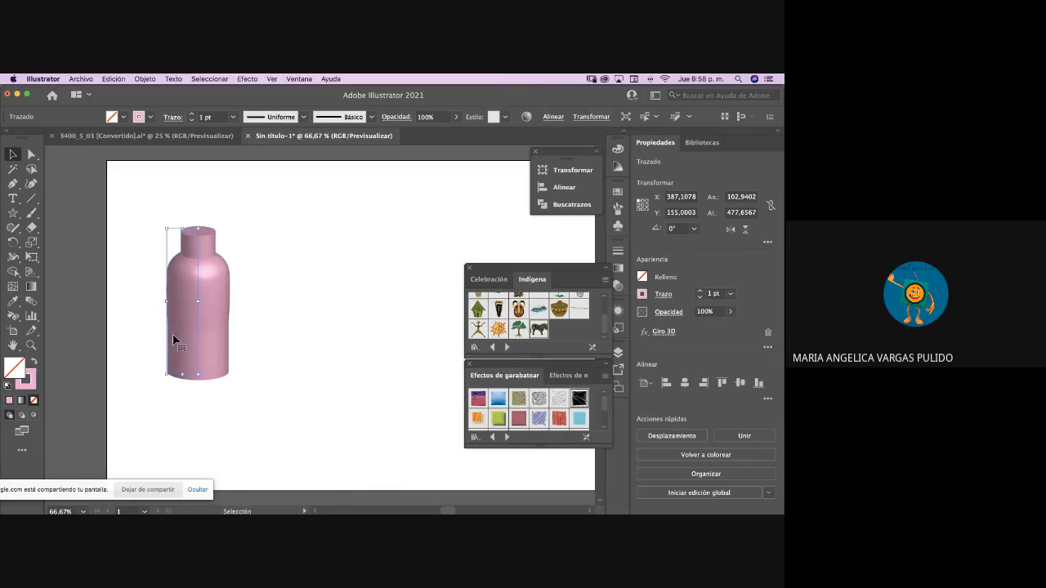
- Draw an open half-cap profile about 59 px wide and 80 px high beside the bottle with the Pen tool, and deselect it
left_click(13, 185)
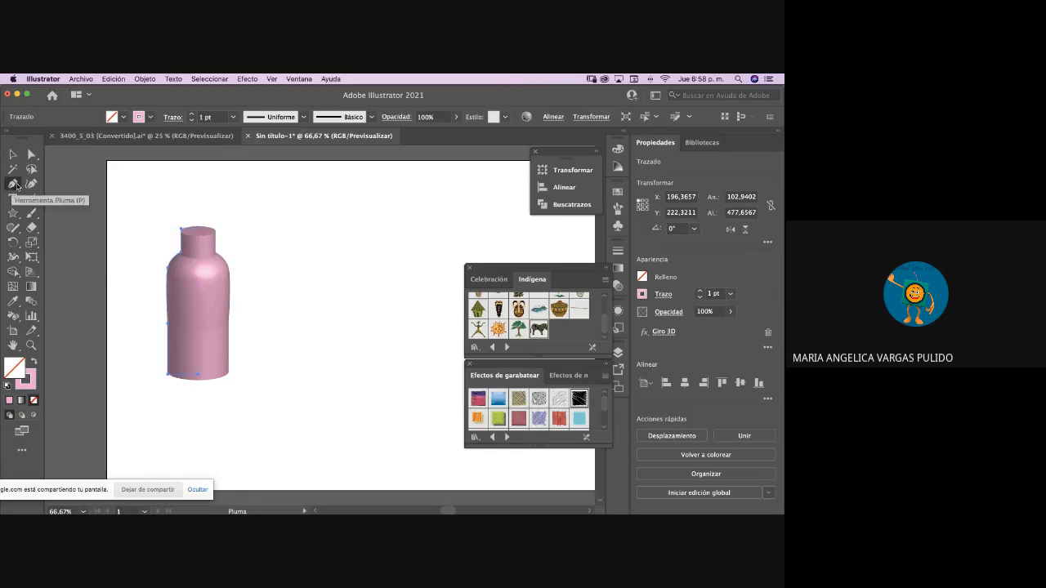
left_click_drag(263, 256, 264, 237)
left_click(264, 232)
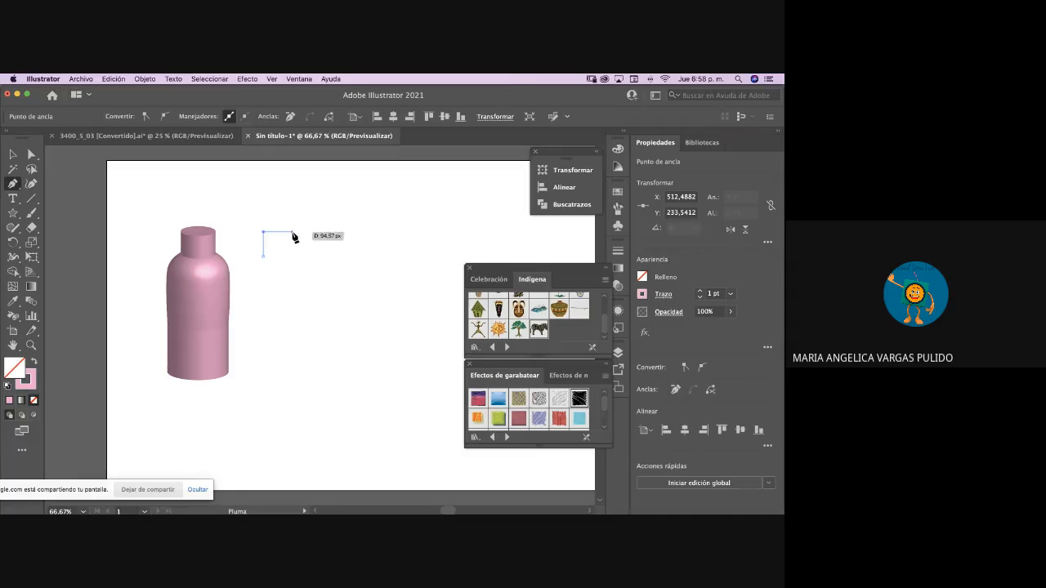
left_click(282, 232)
left_click(263, 256)
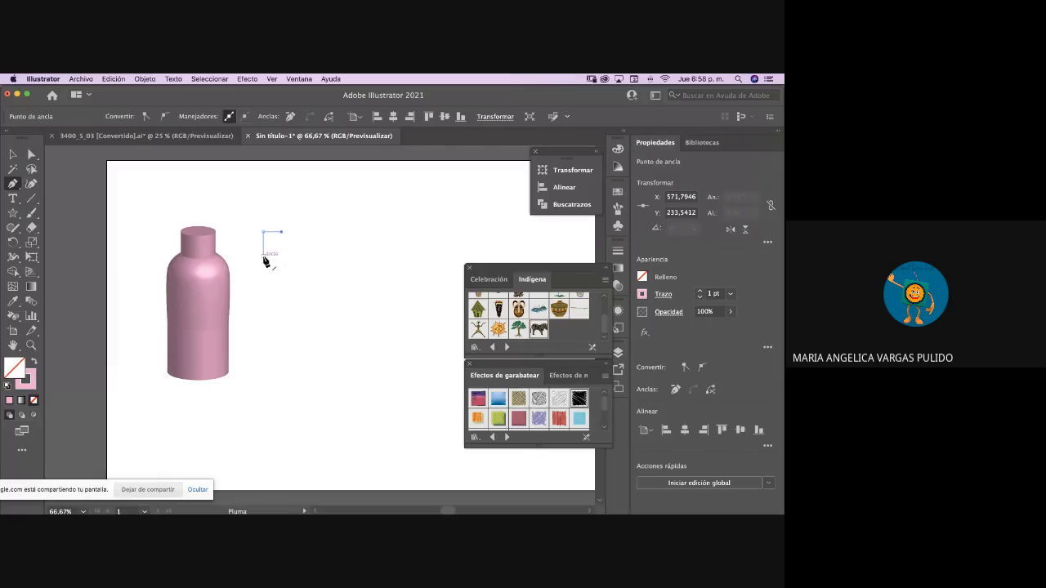
left_click(281, 257)
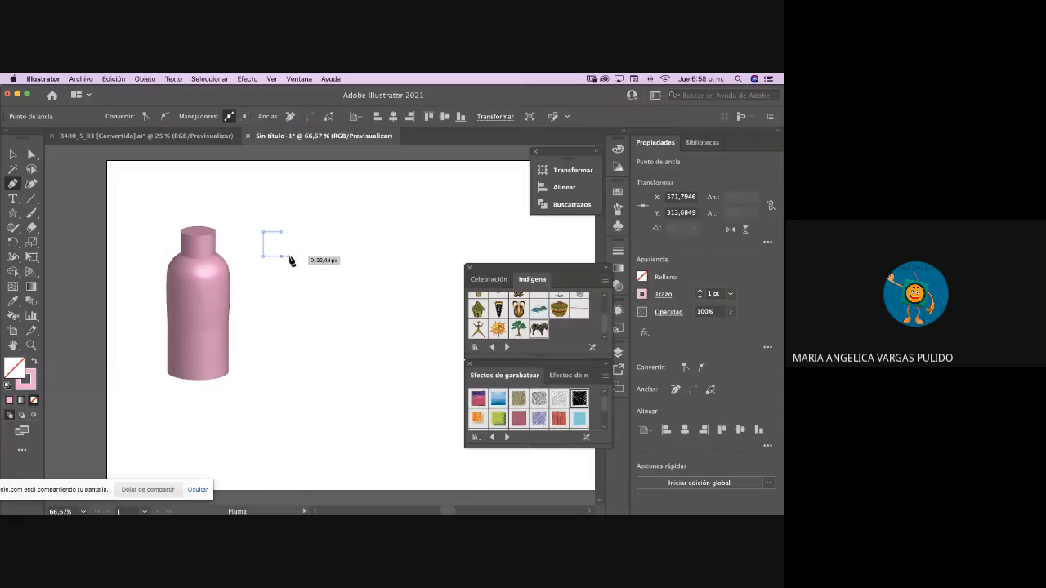
key("v")
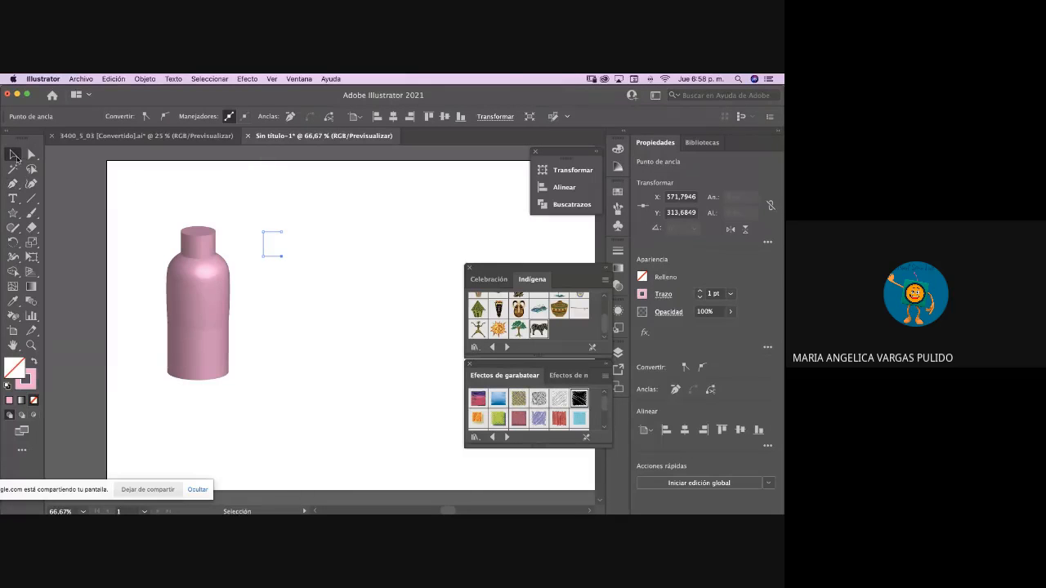
left_click(90, 181)
- Apply the 3D Girar effect to the half-cap profile, revolving it 360° from Borde derecho
left_click(282, 259)
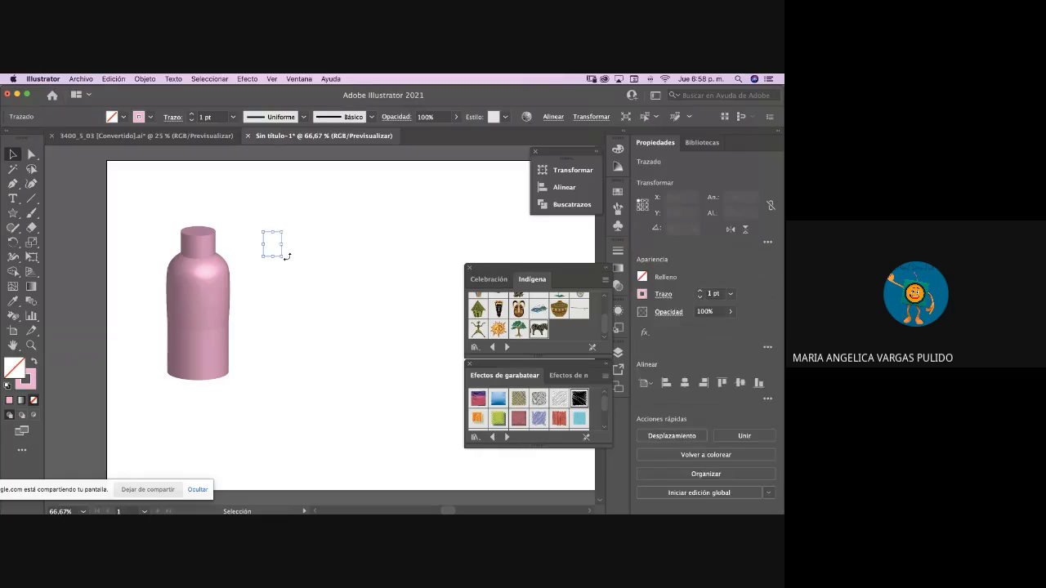
left_click(248, 80)
mouse_move(266, 141)
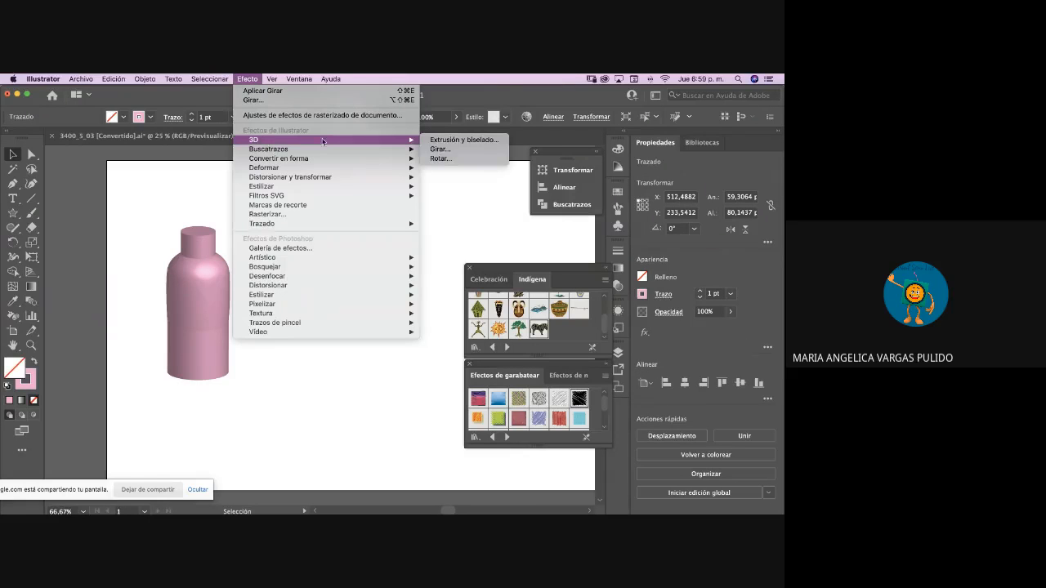
left_click(439, 149)
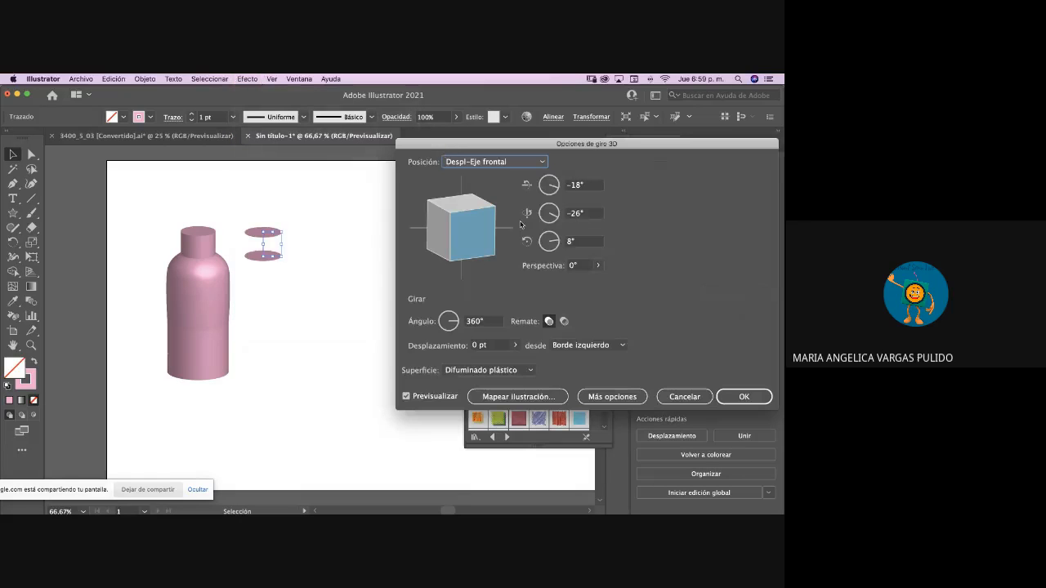
left_click(595, 346)
left_click(598, 375)
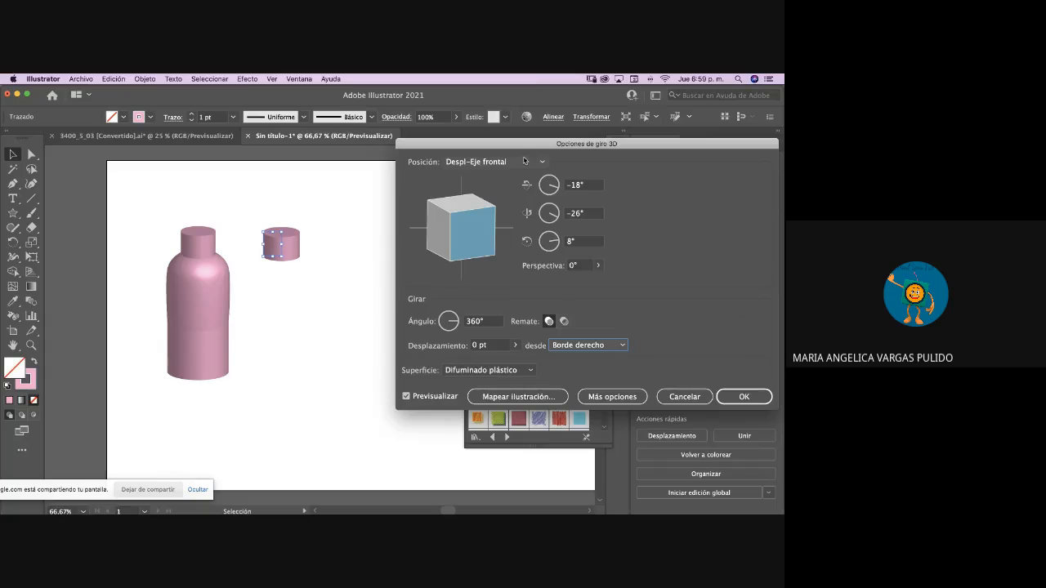
left_click(739, 396)
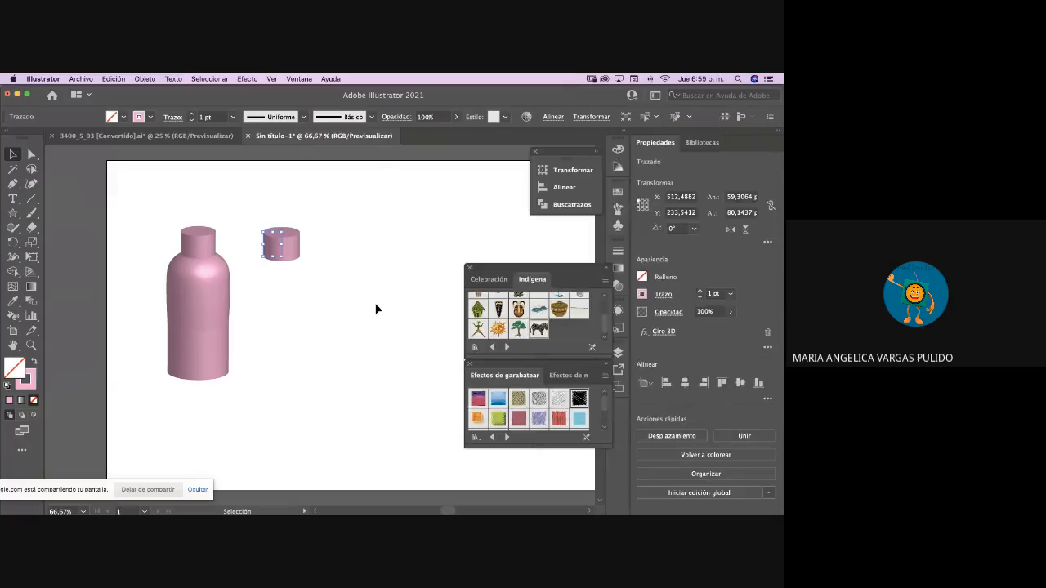
- Move the 3D cap onto the neck of the bottle
left_click_drag(298, 257, 203, 244)
left_click(281, 256)
left_click(204, 243)
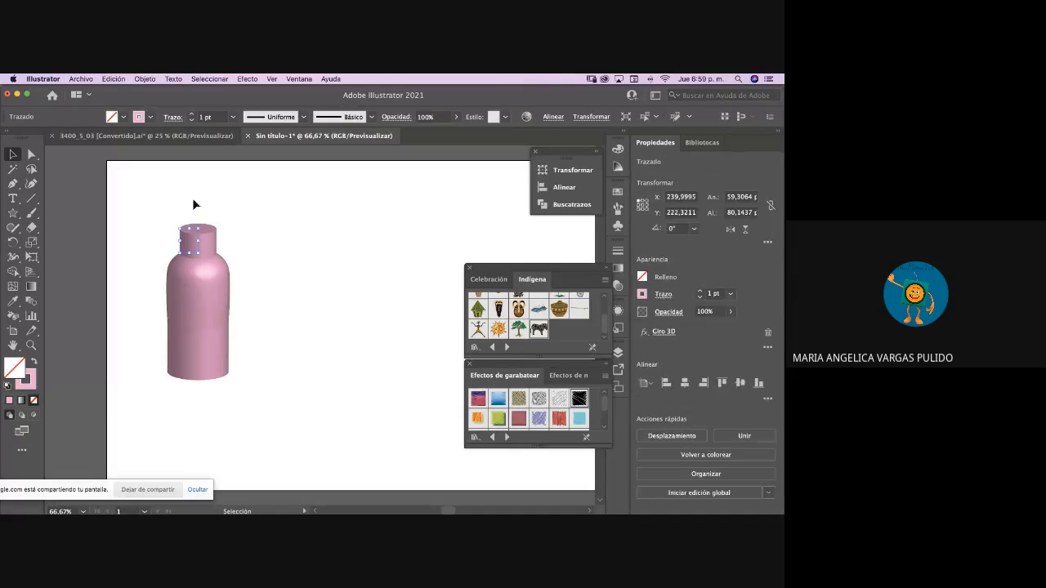
- Change the cap's stroke colour to dark purple and deselect it
left_click(149, 119)
left_click(132, 139)
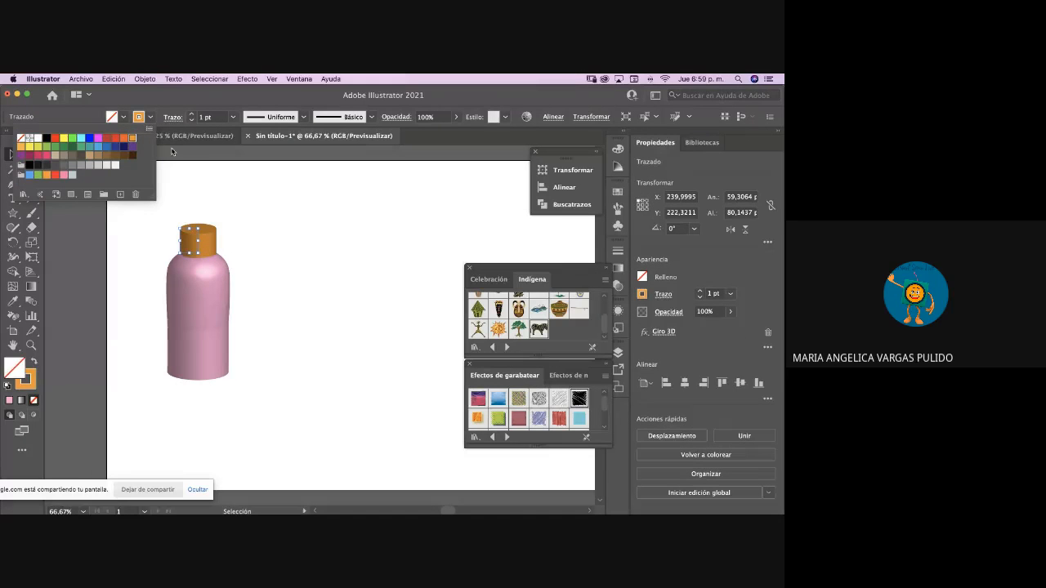
left_click(117, 149)
left_click(132, 147)
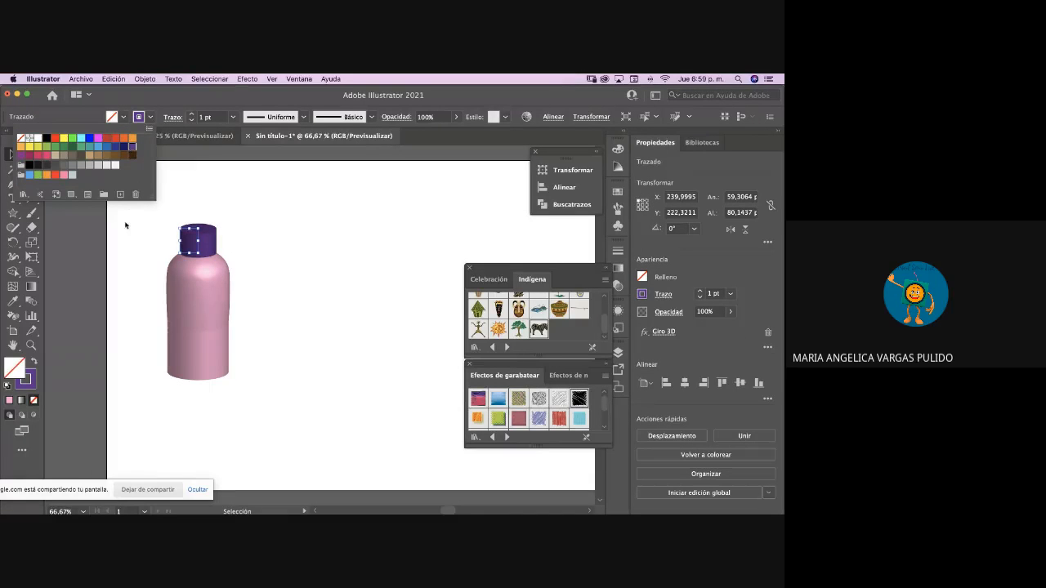
left_click(126, 247)
left_click(392, 299)
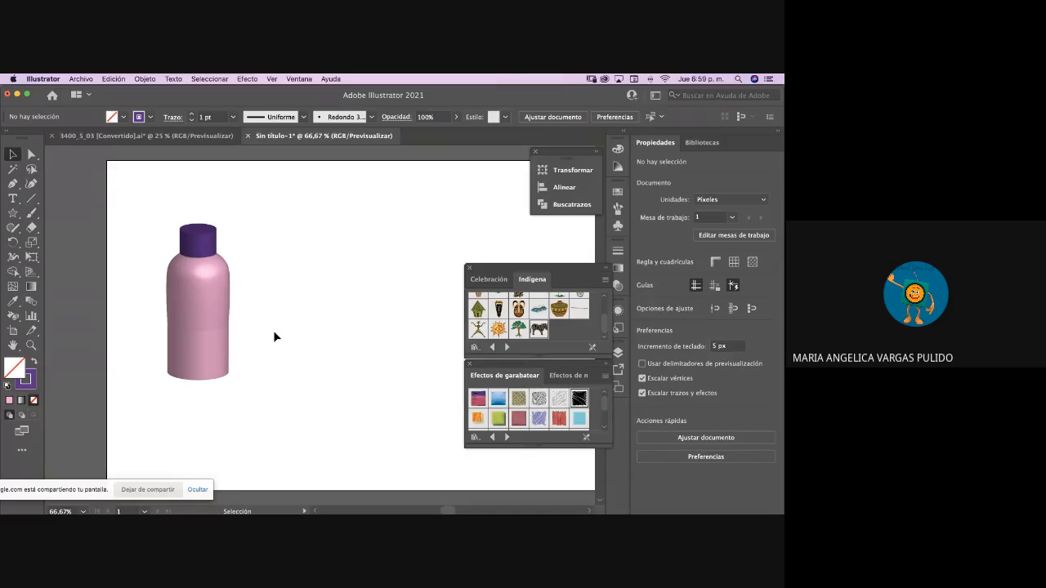
- Add the letter A as text beside the bottle, set in Arial Black at 700 pt
left_click(12, 199)
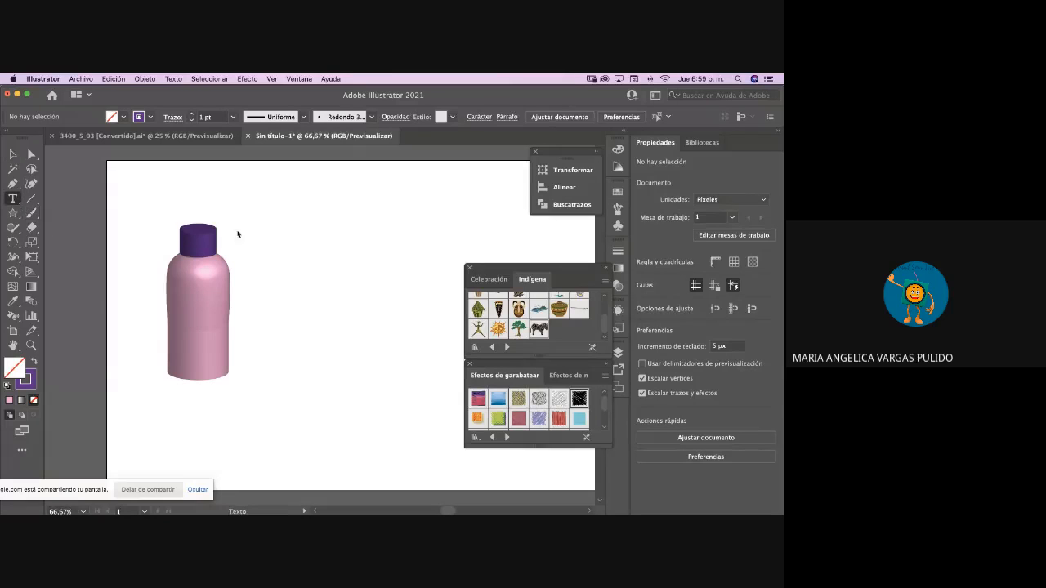
left_click(307, 254)
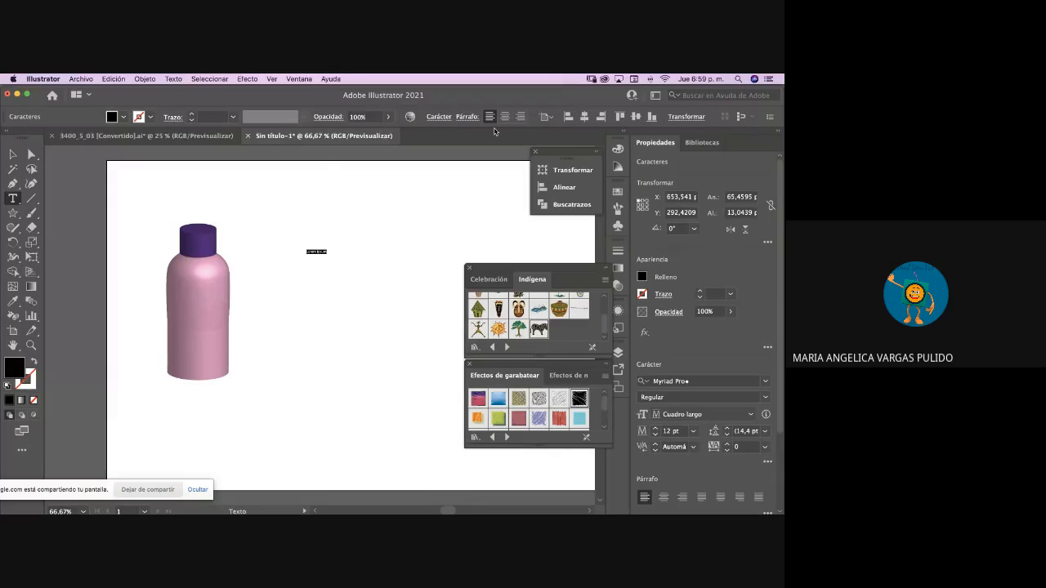
left_click(439, 116)
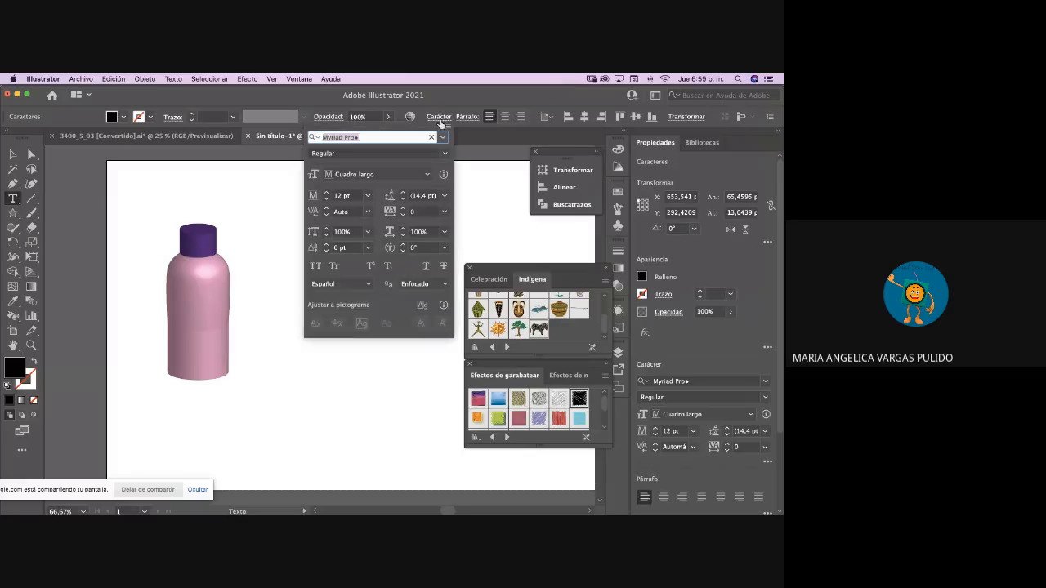
left_click(443, 139)
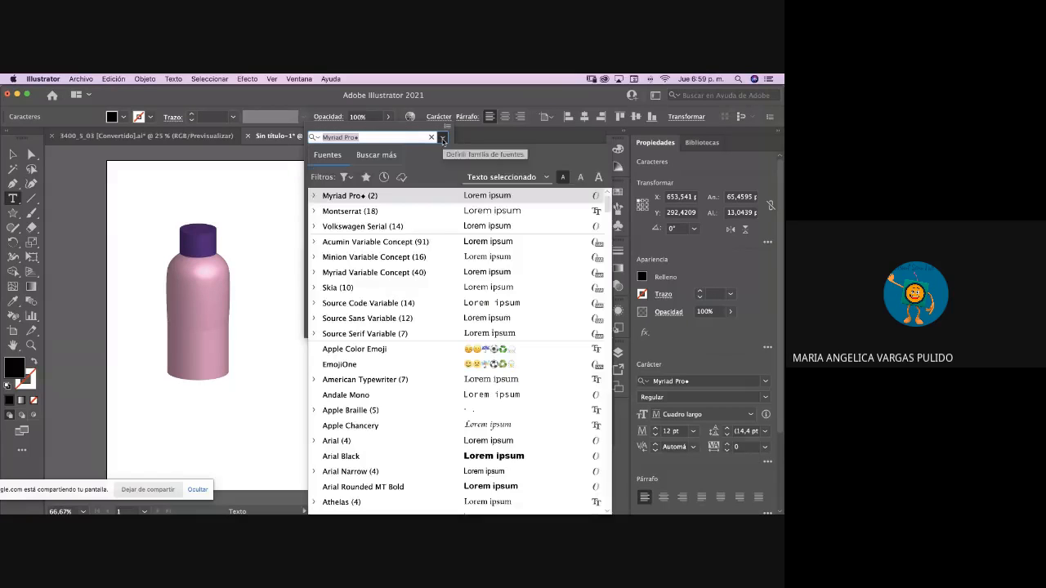
left_click(417, 462)
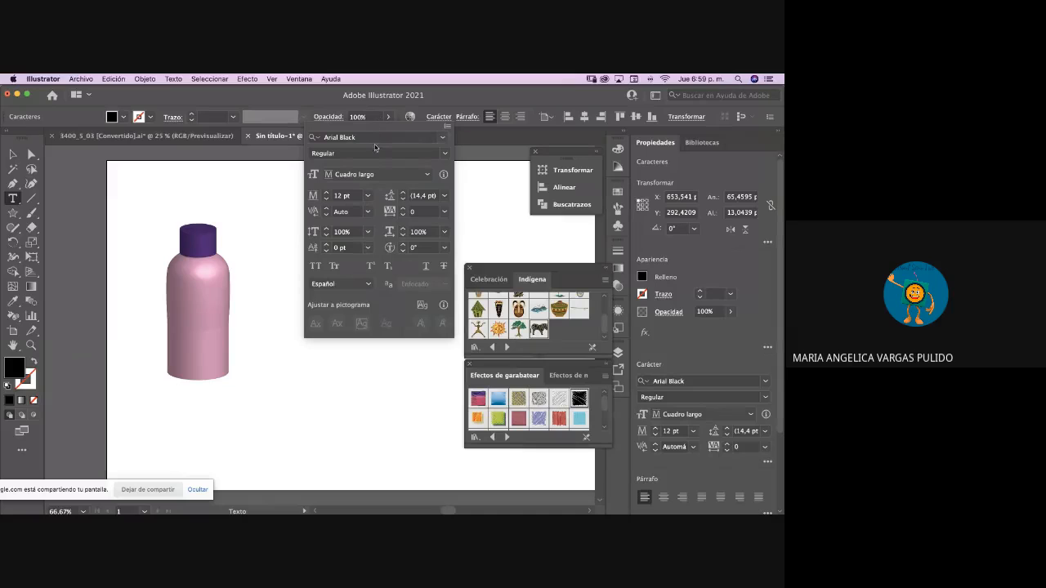
left_click(349, 196)
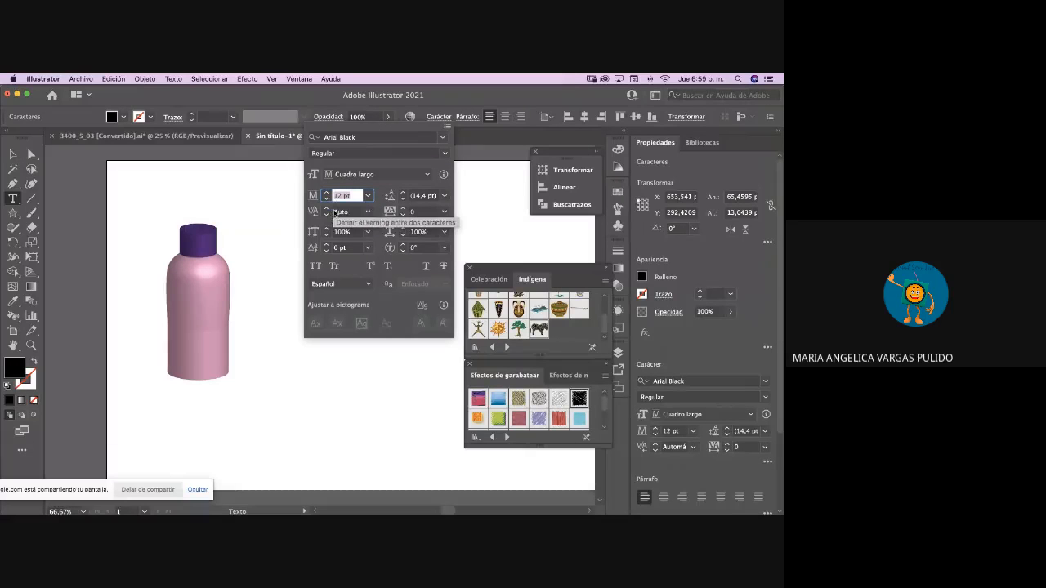
type("700")
key("Return")
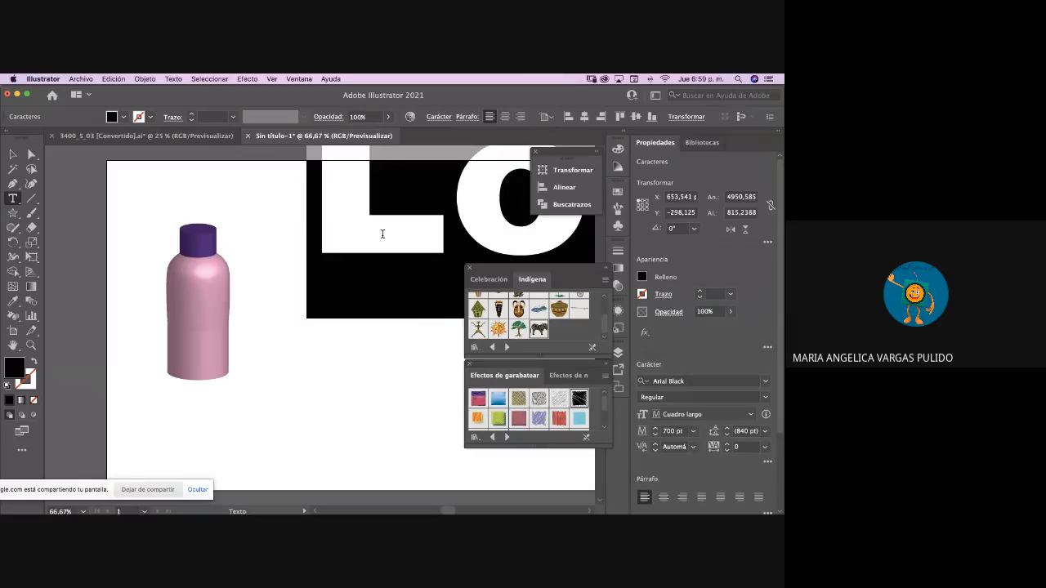
type("A")
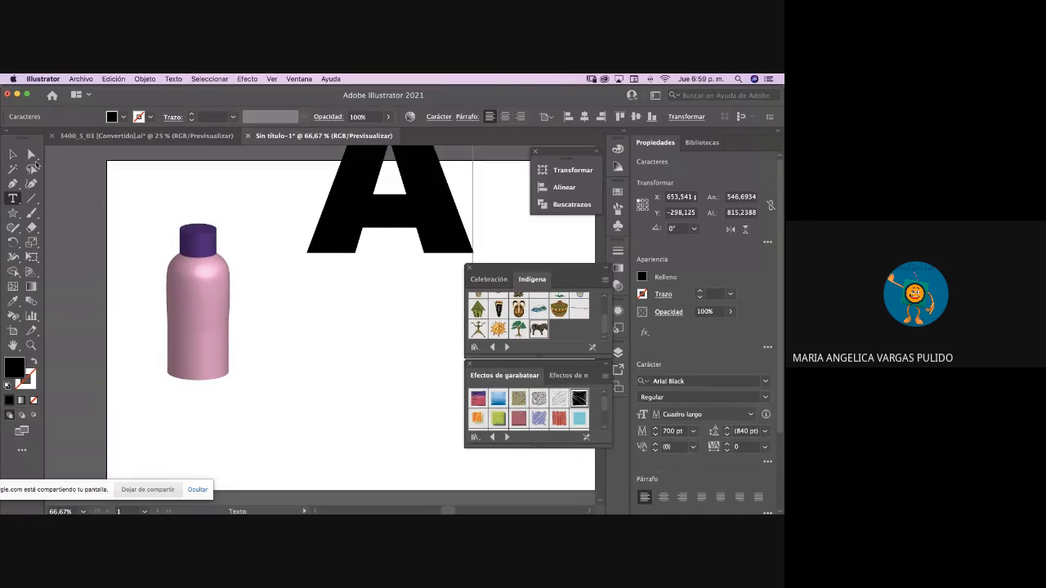
- Place the letter A just beside the bottle and fill it with turquoise 00ede2
key("Escape")
left_click_drag(353, 219, 261, 299)
double_click(15, 366)
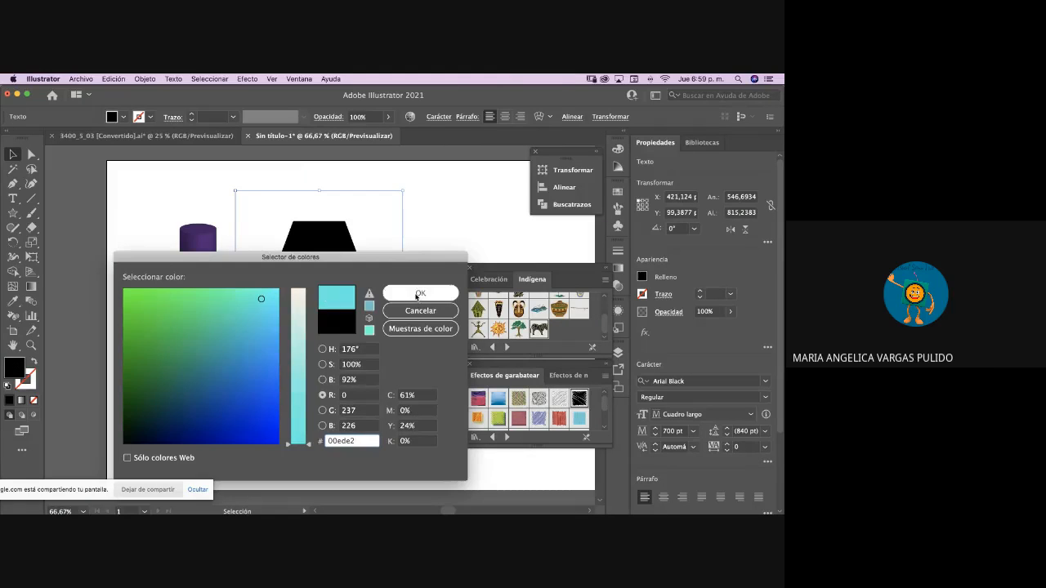
left_click(416, 295)
left_click(444, 239)
left_click_drag(372, 346, 382, 353)
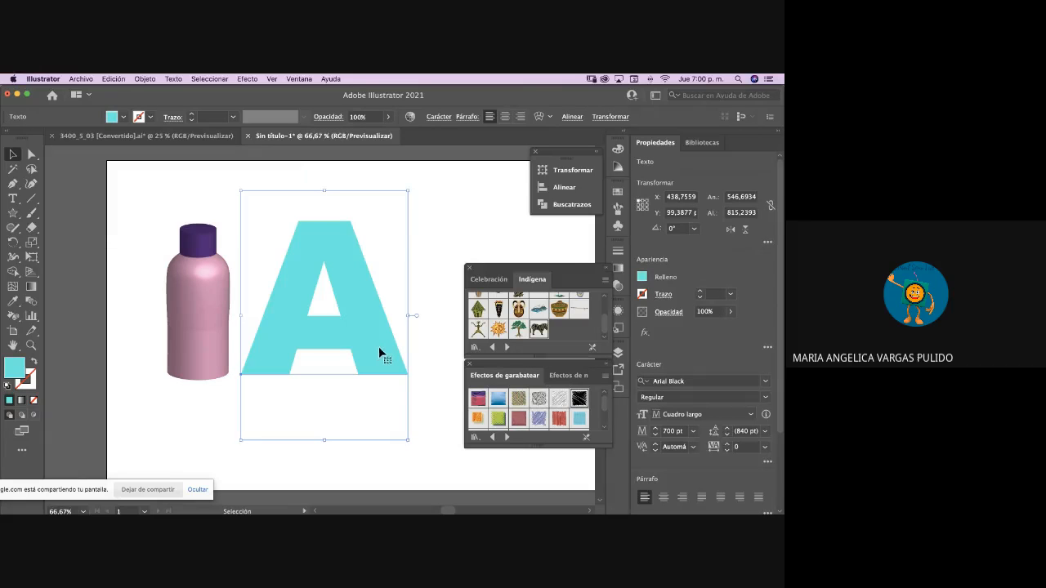
- Start the 3D Extrusión y biselado effect on the letter A with an extrusion depth of 180 pt
left_click(247, 79)
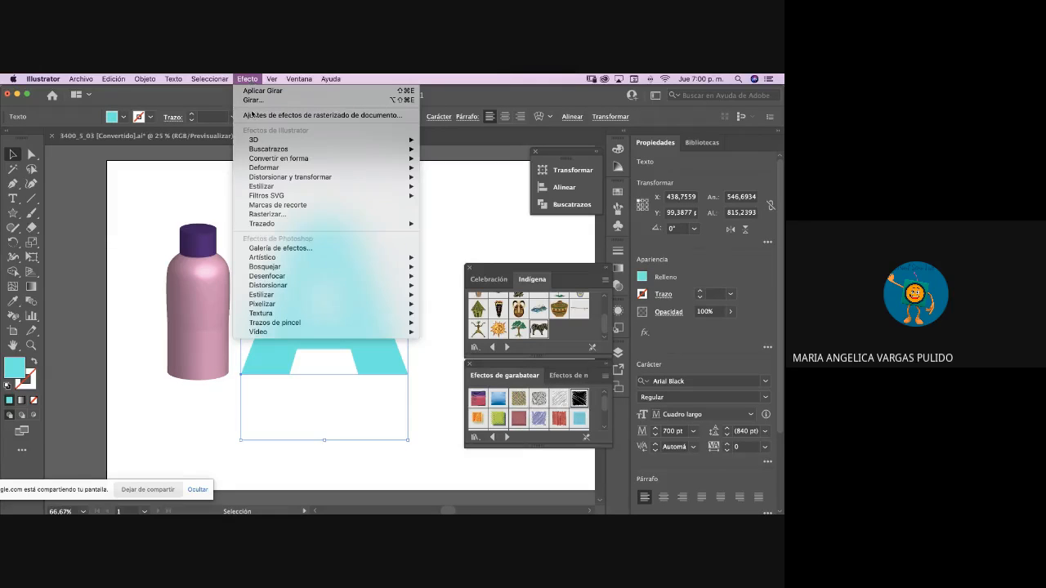
mouse_move(261, 143)
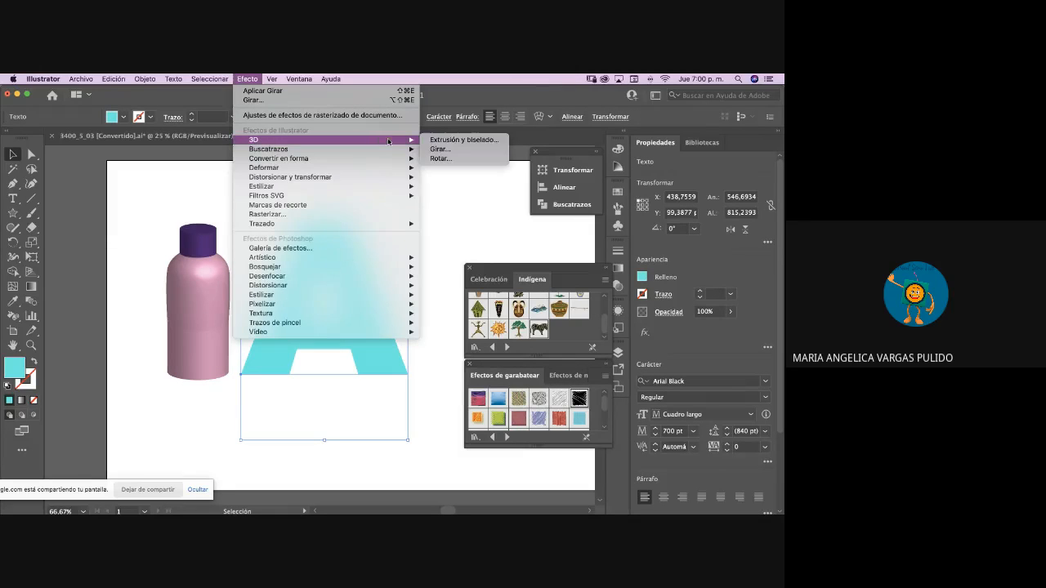
left_click(464, 140)
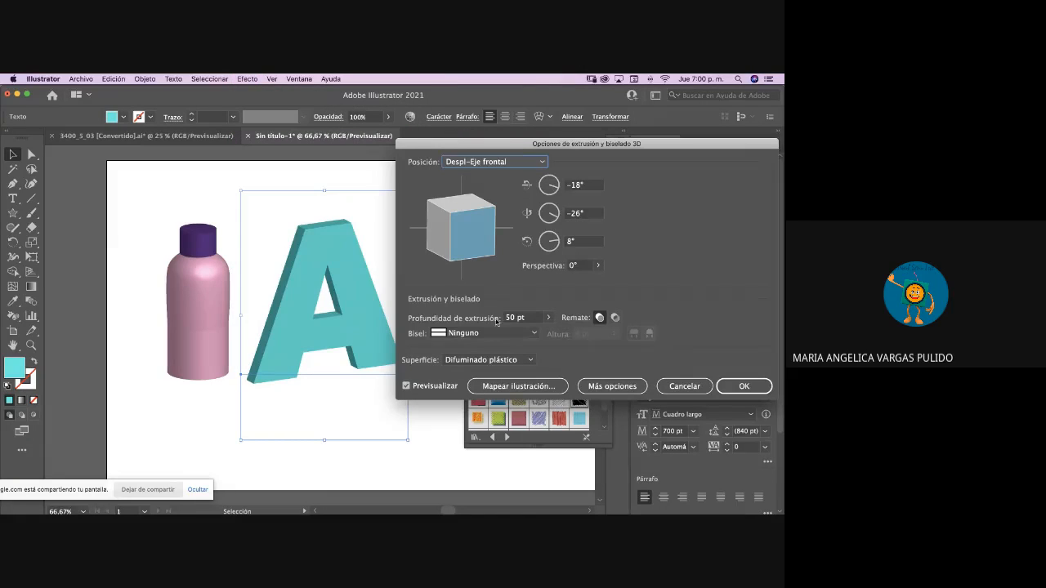
left_click(547, 318)
mouse_move(505, 334)
left_mouse_down()
mouse_move(528, 339)
mouse_move(507, 336)
left_mouse_up()
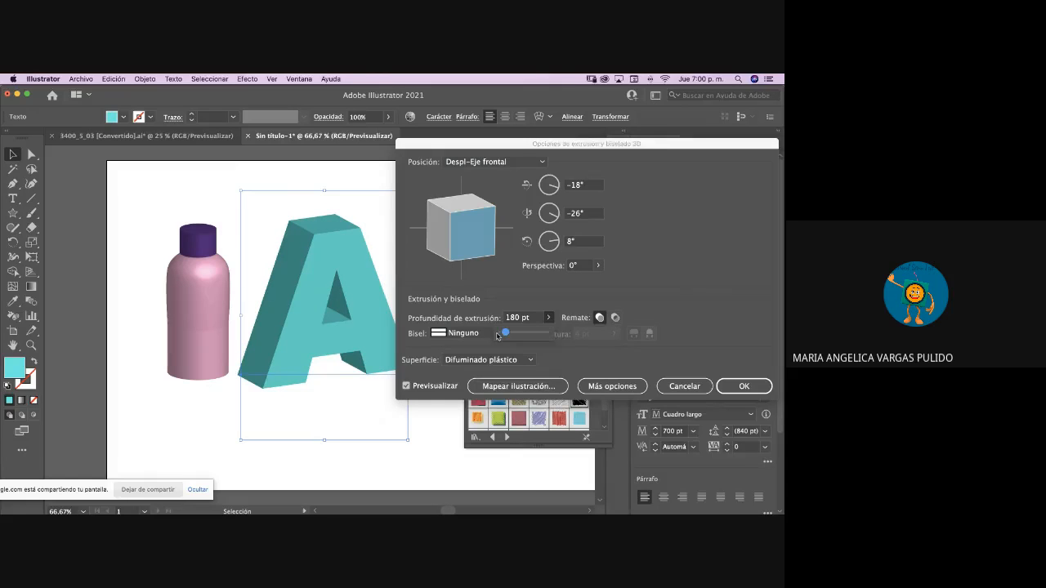
- Try the Clásico, Complejo 1, Complejo 3 and Cala bevels on the extruded letter
left_click(474, 333)
left_click(485, 351)
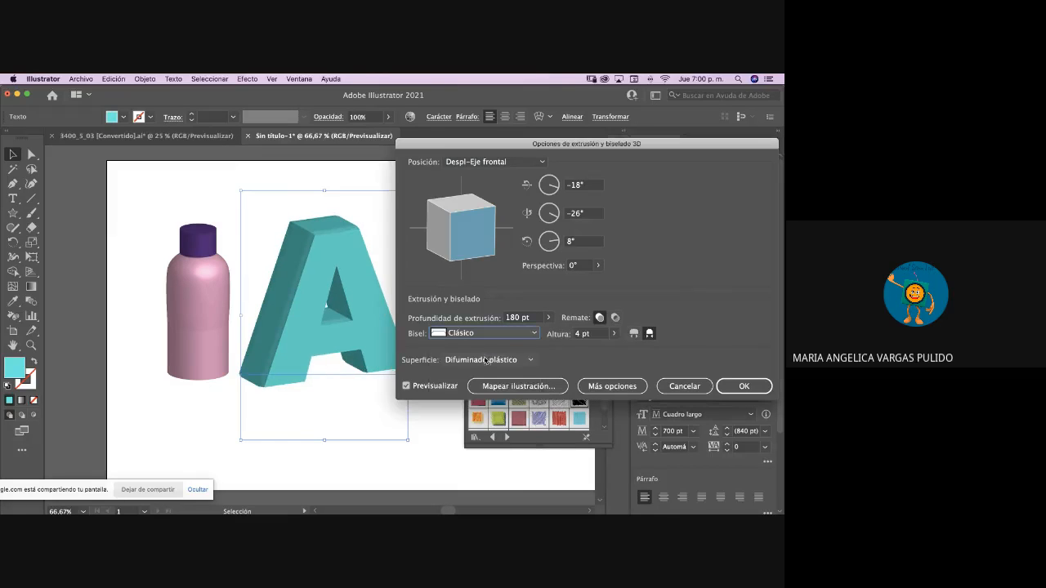
left_click(528, 333)
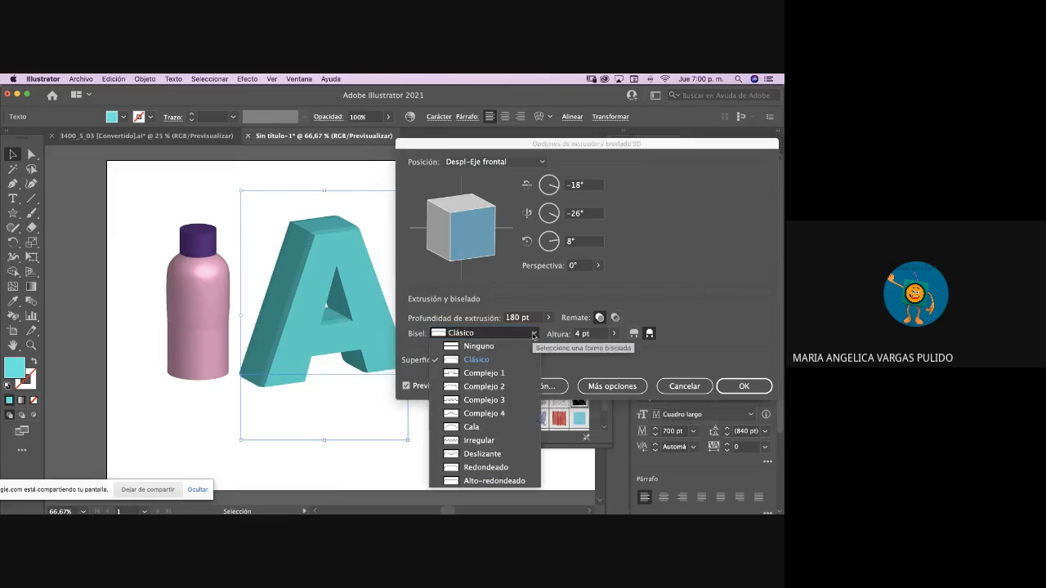
left_click(493, 370)
left_click(530, 361)
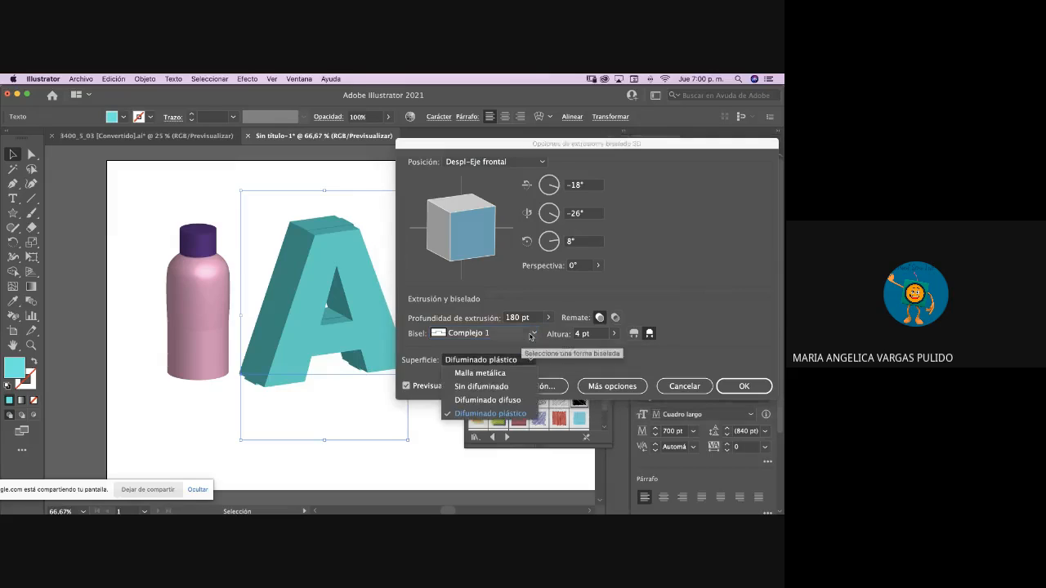
left_click(532, 335)
left_click(533, 335)
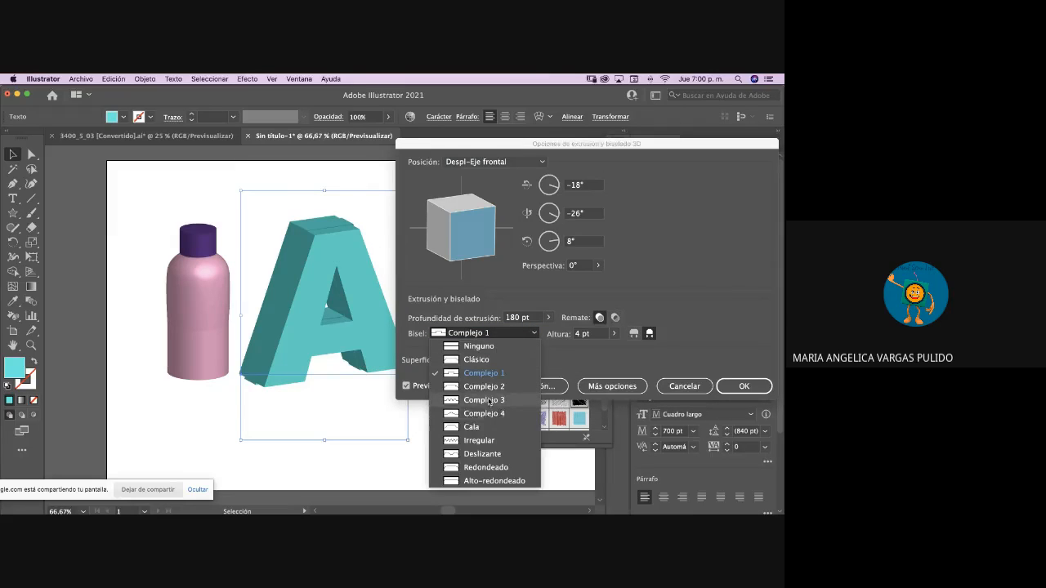
left_click(491, 400)
left_click(535, 335)
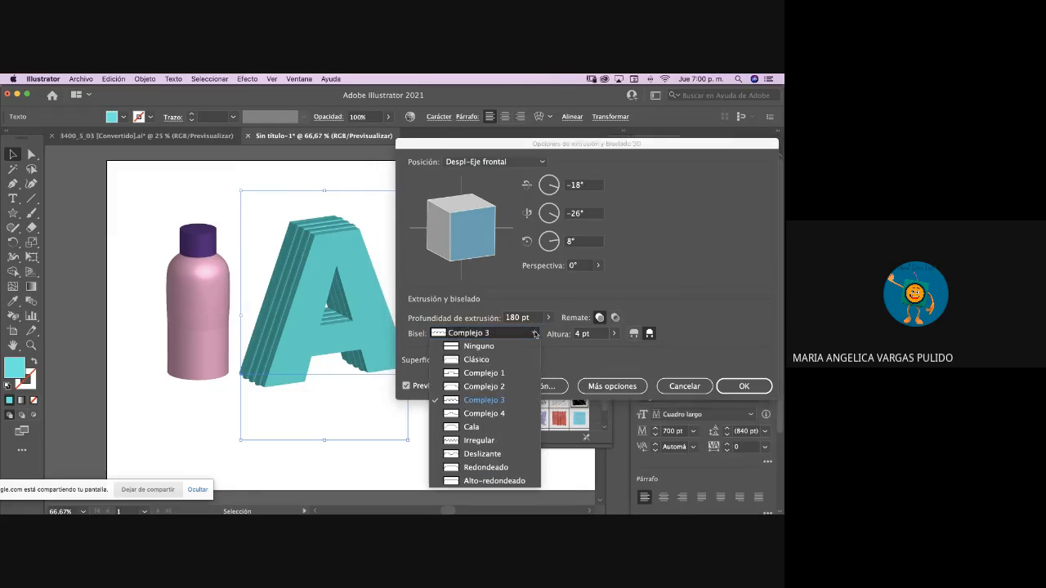
left_click(483, 426)
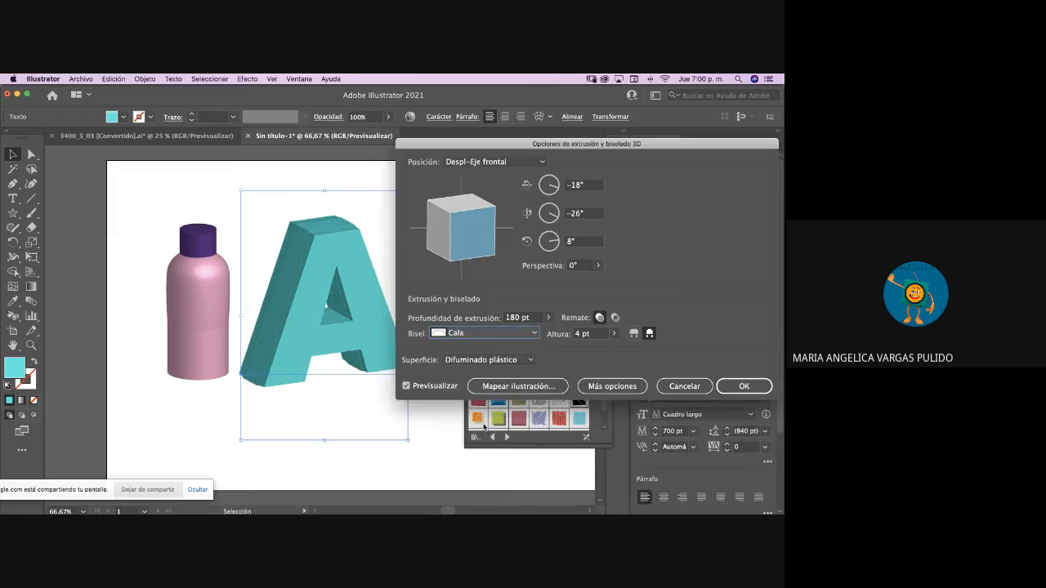
- Apply the extrusion with the Complejo 2 bevel and move the letter A slightly up and to the left
left_click(536, 333)
left_click(486, 387)
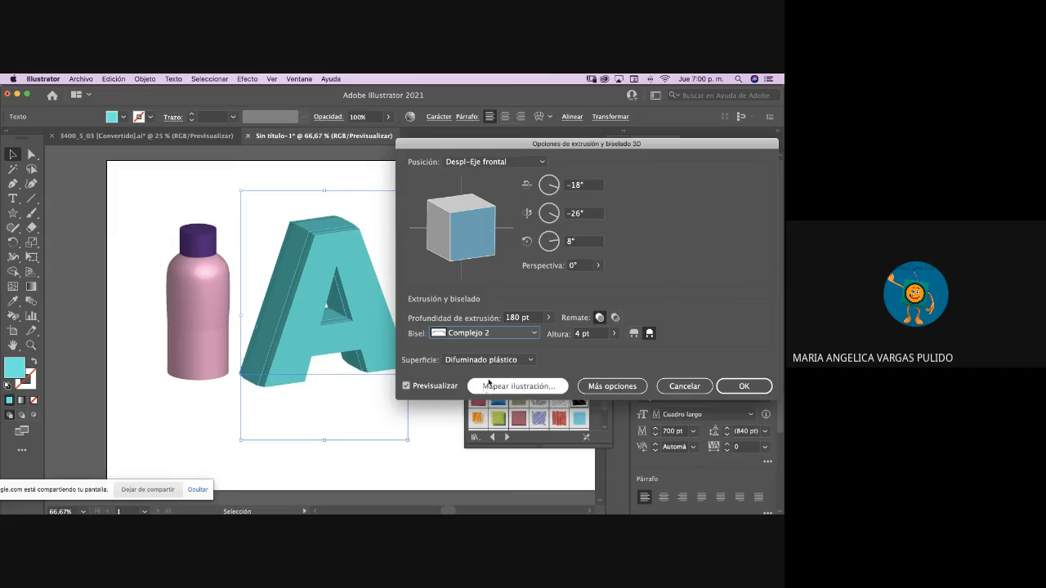
left_click(742, 385)
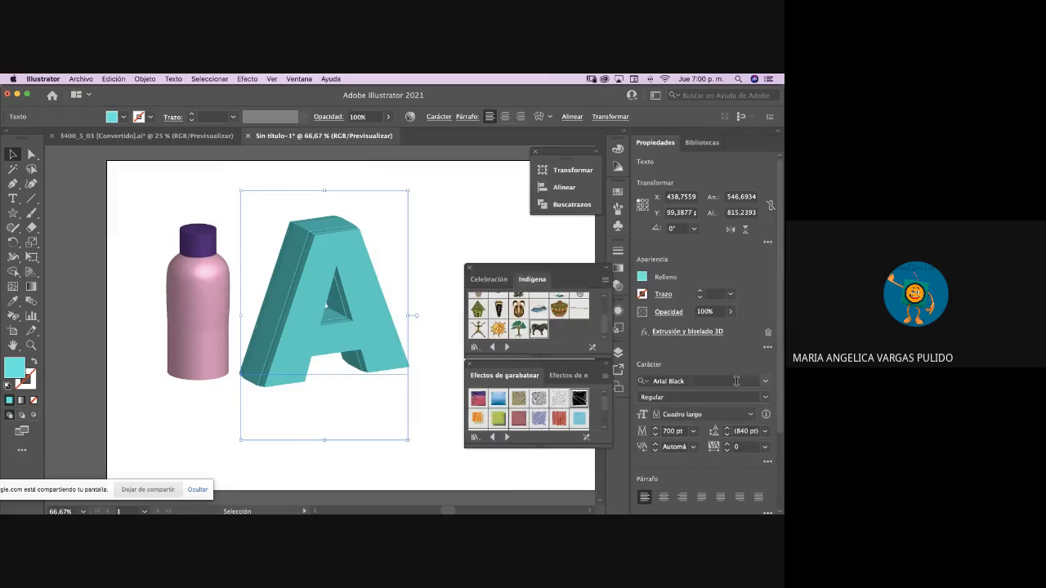
left_click(70, 173)
left_click_drag(396, 360, 375, 339)
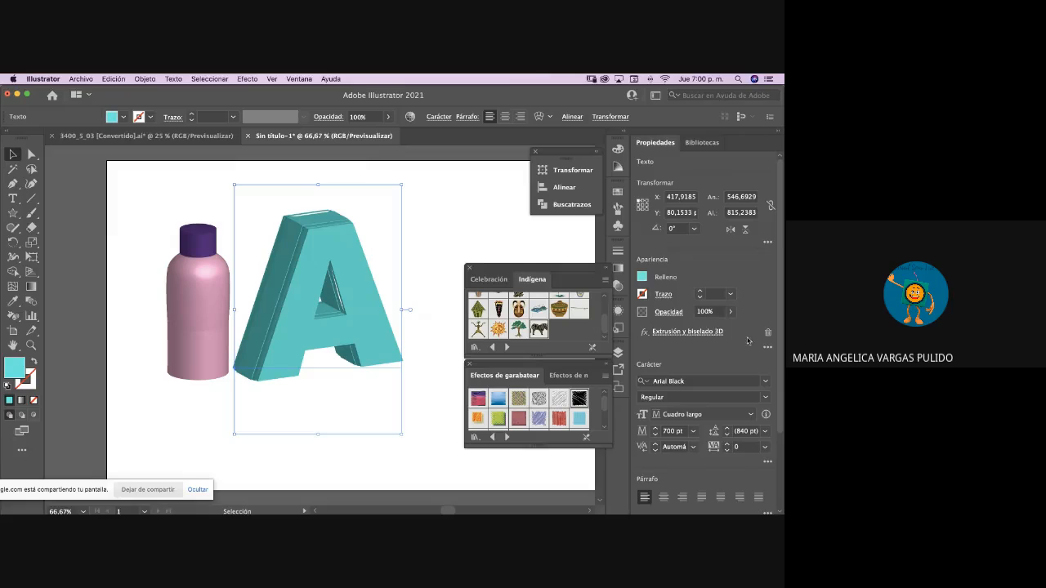
- Check the letter A's 3D extrude and bevel settings and show its full appearance attributes
left_click(689, 333)
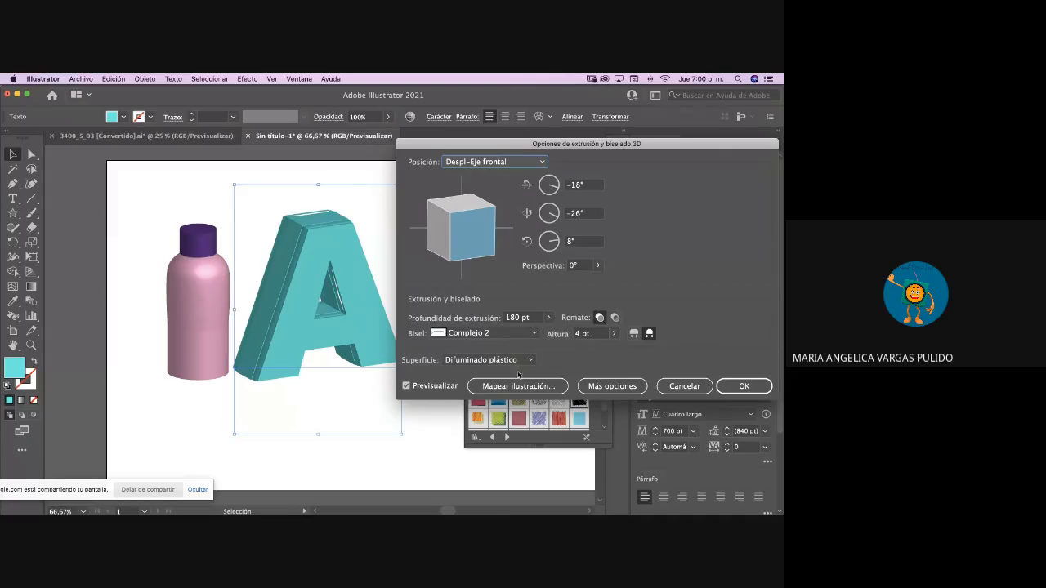
left_click(744, 385)
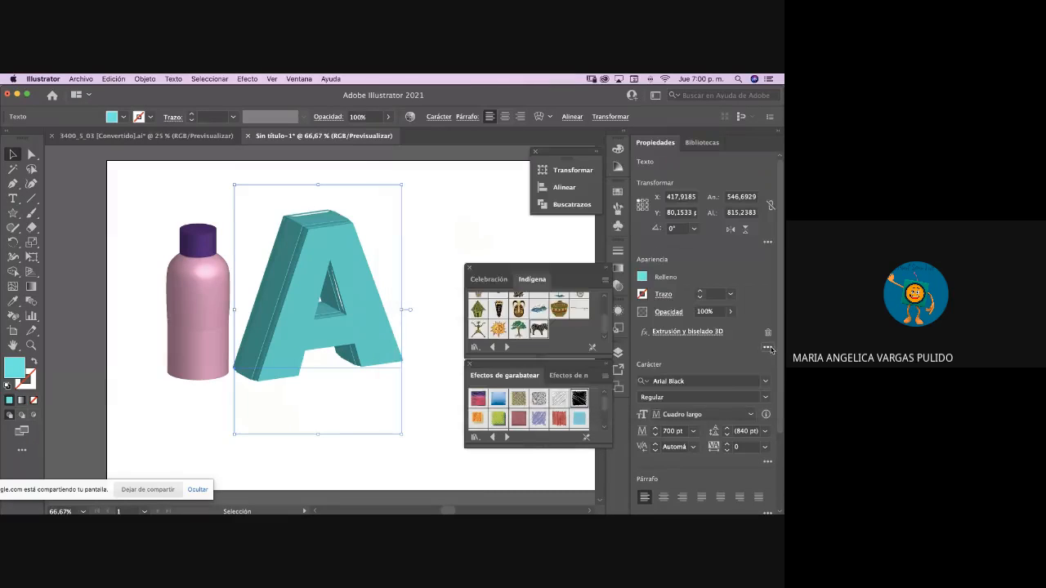
left_click(768, 349)
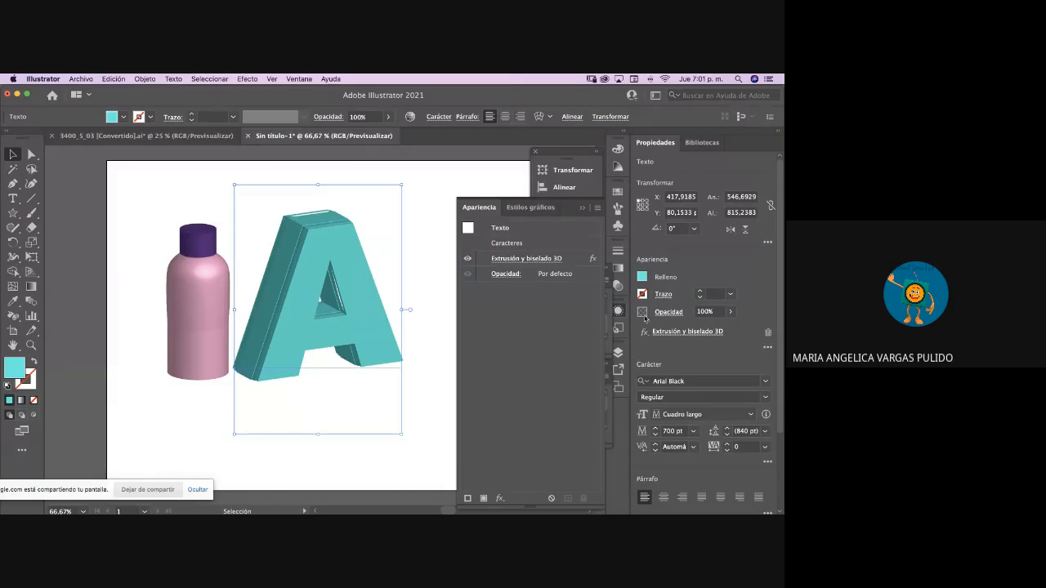
- Map the Confeti symbol onto surface 1 of the letter A through its 3D extrude and bevel effect
left_click(688, 332)
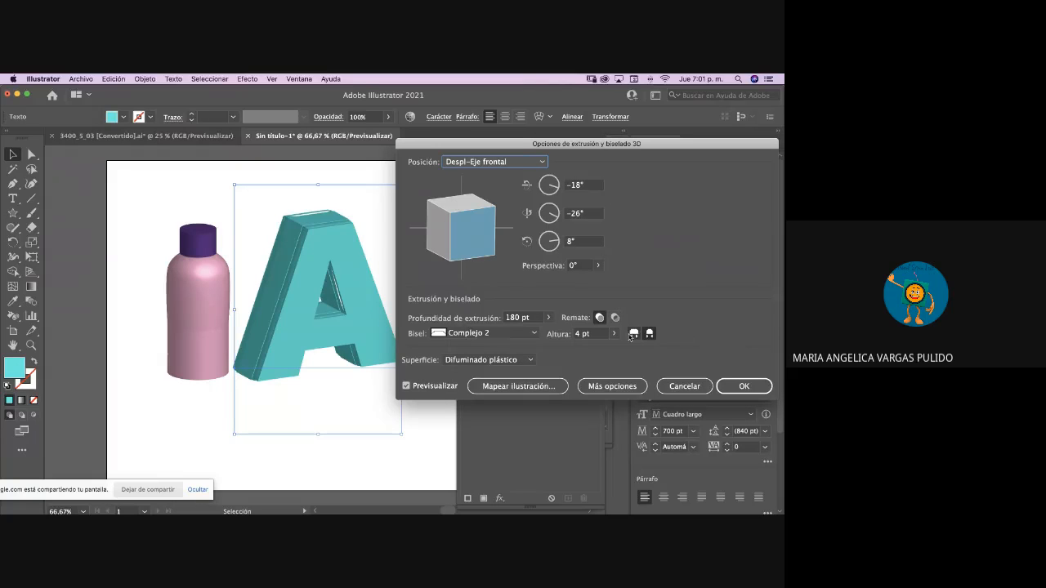
left_click_drag(496, 147, 484, 130)
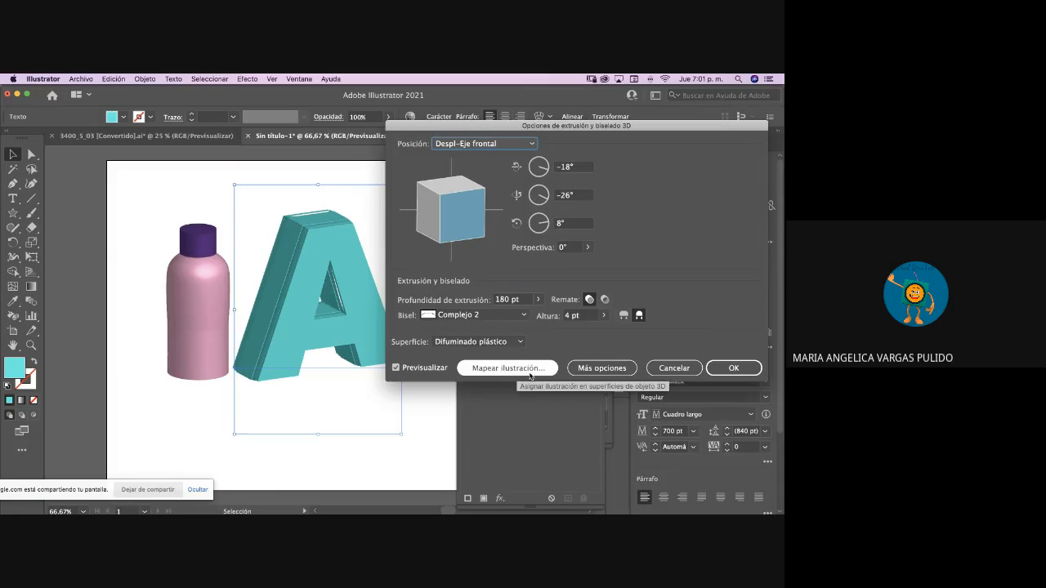
left_click(501, 369)
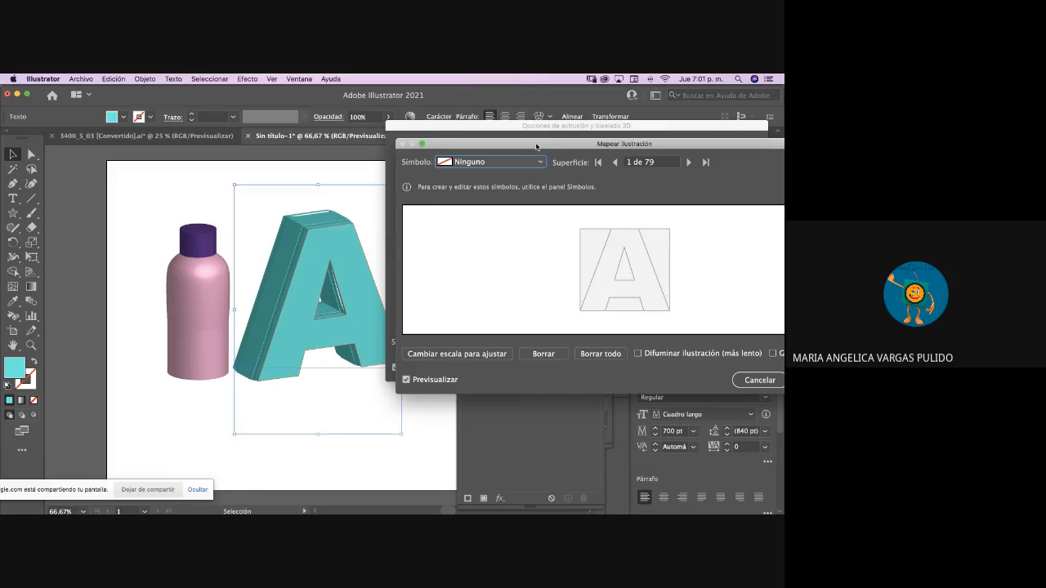
left_click_drag(536, 147, 458, 143)
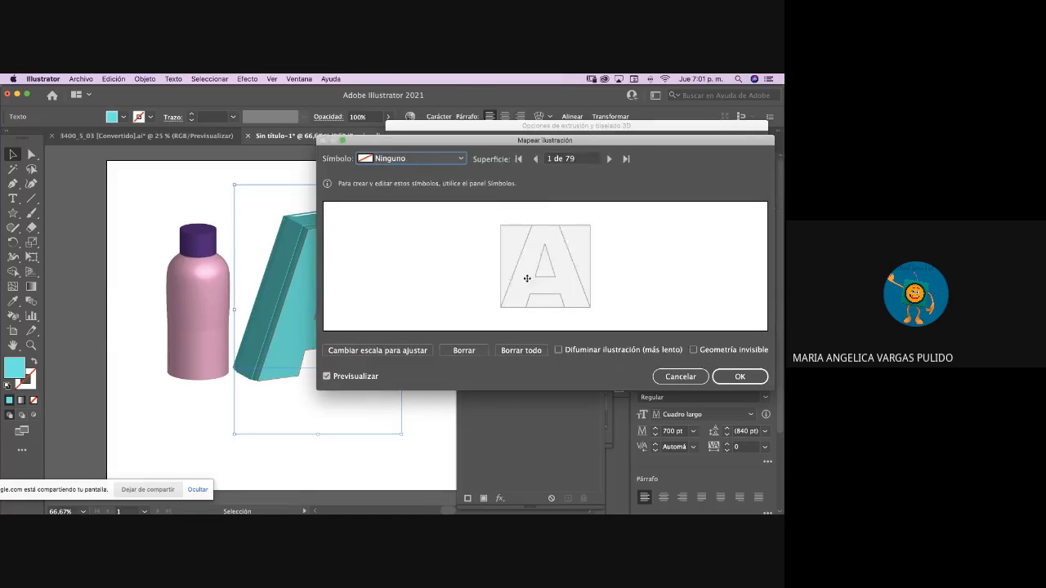
left_click(518, 158)
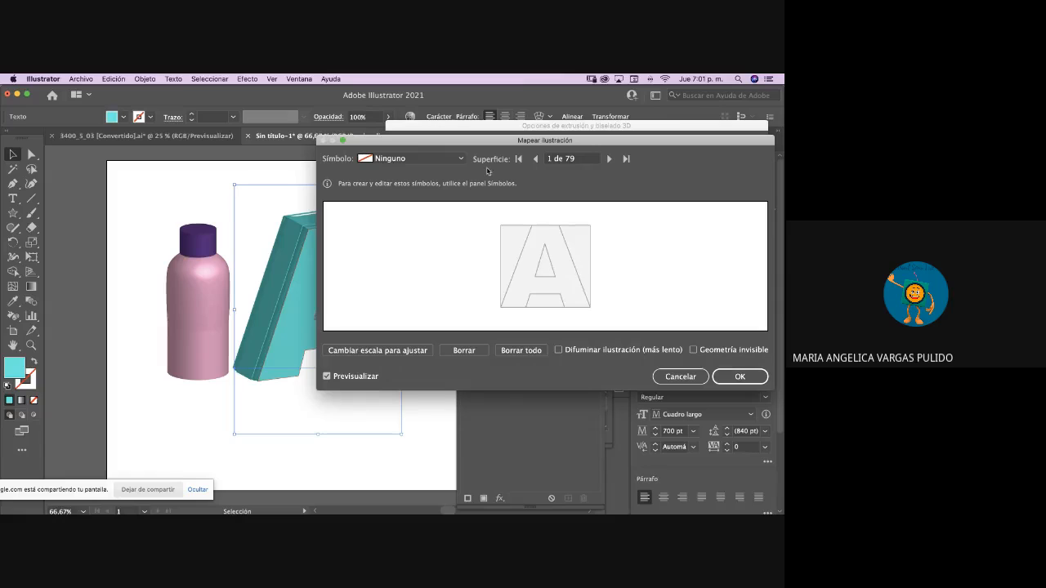
left_click(461, 160)
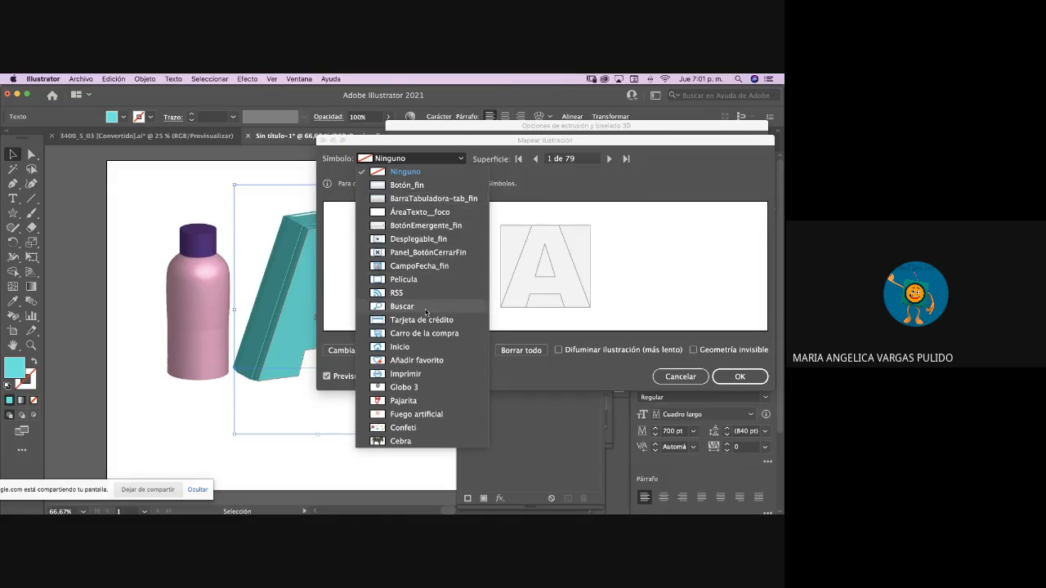
left_click(414, 427)
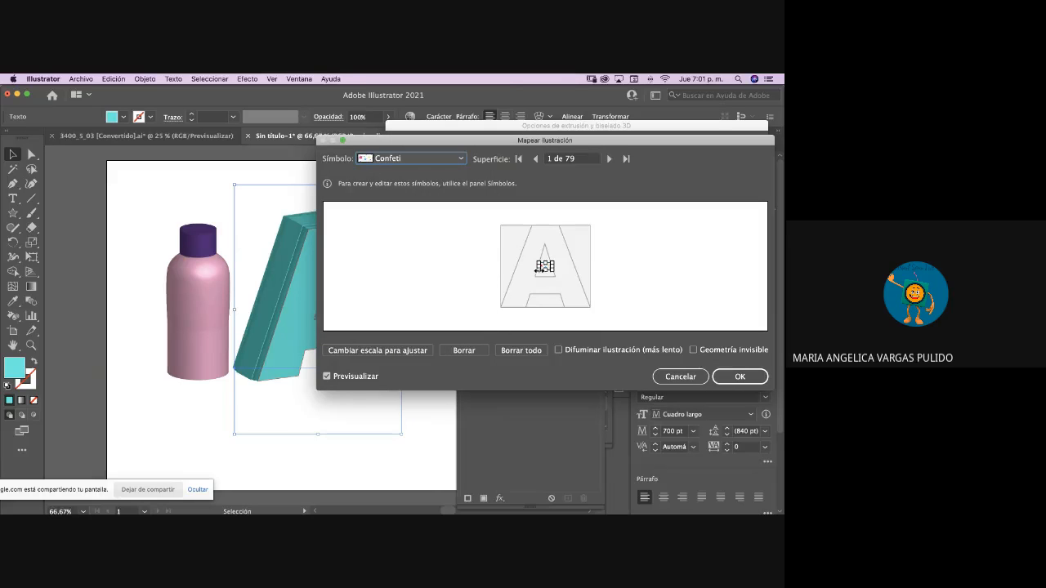
- Enlarge and position the confetti artwork to cover the letter's front face, apply the 3D mapping and deselect the letter
left_click_drag(537, 269, 592, 308)
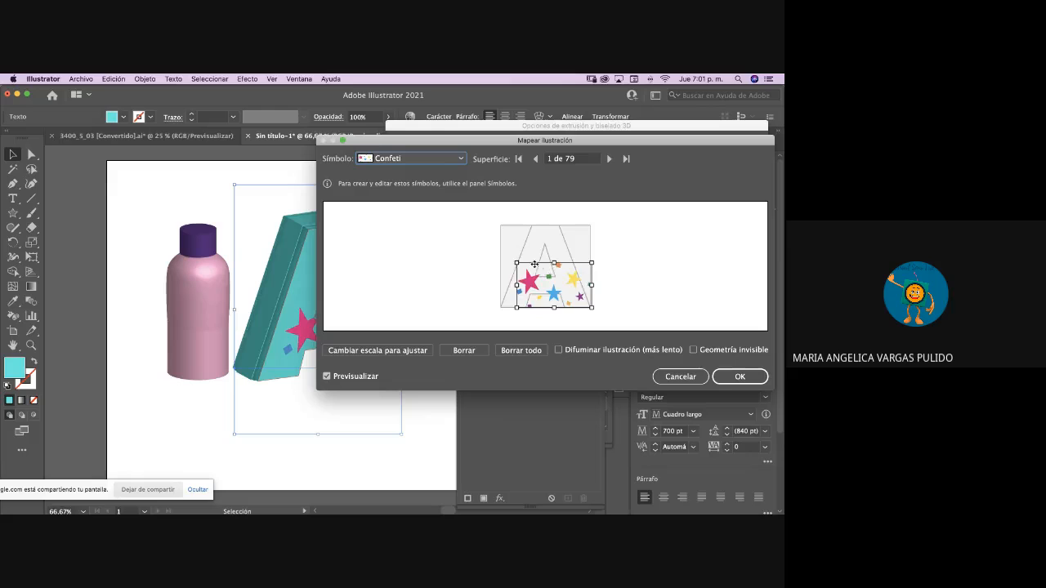
left_click_drag(517, 262, 504, 244)
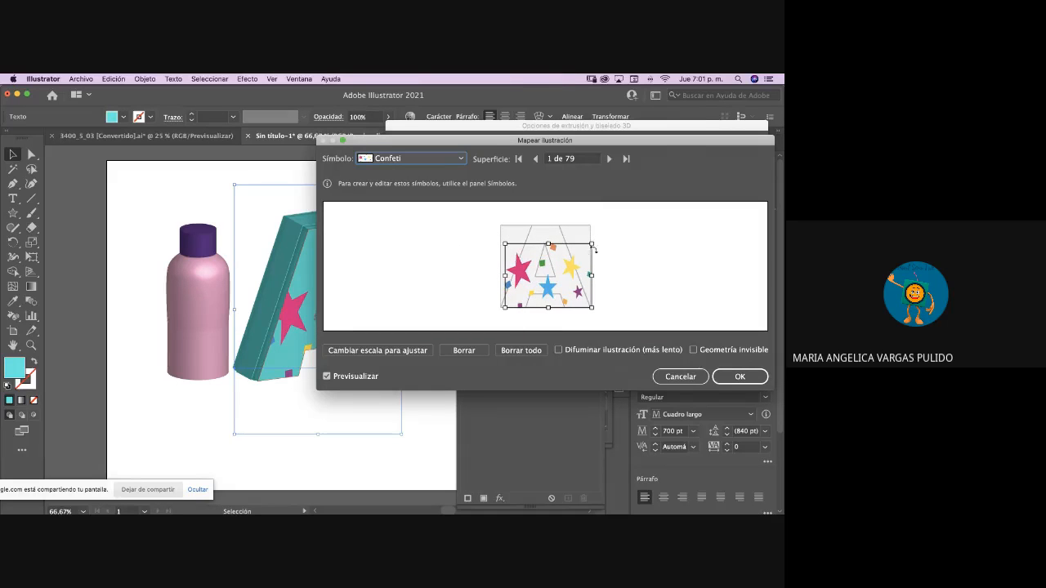
left_click_drag(594, 244, 557, 222)
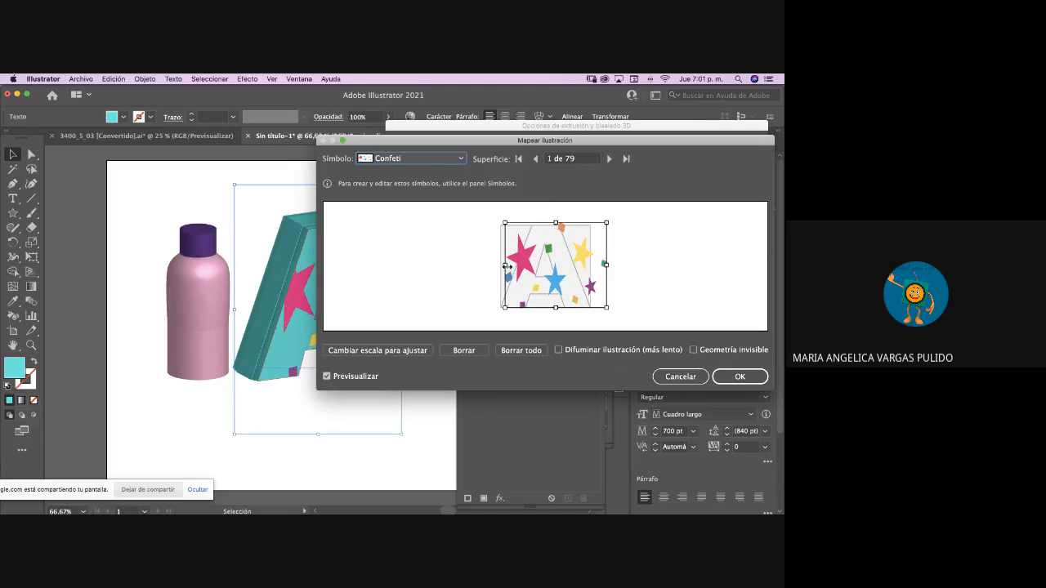
mouse_move(504, 266)
left_mouse_down()
mouse_move(474, 268)
mouse_move(524, 272)
left_mouse_up()
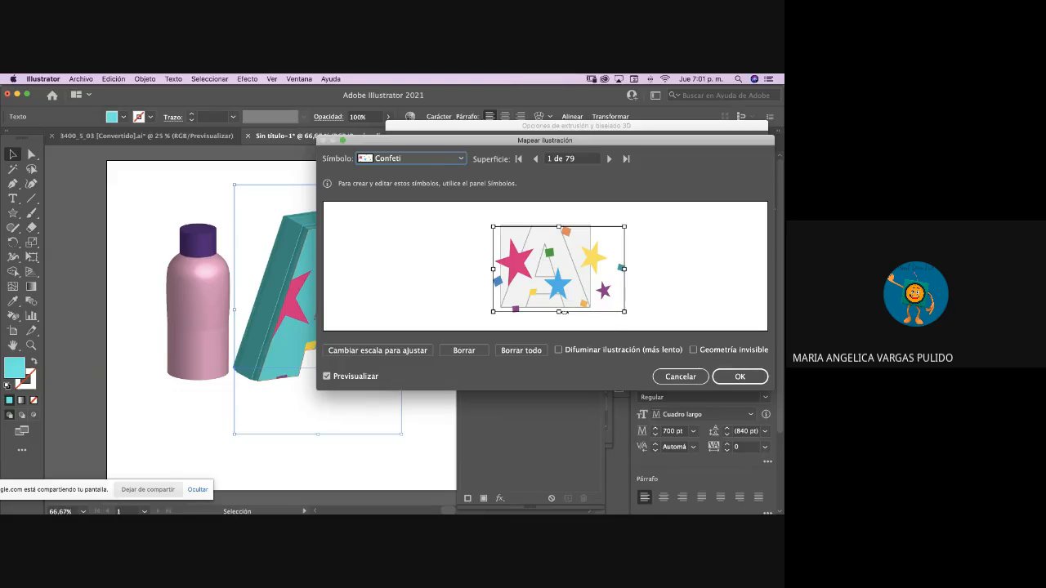
left_click_drag(559, 313, 558, 307)
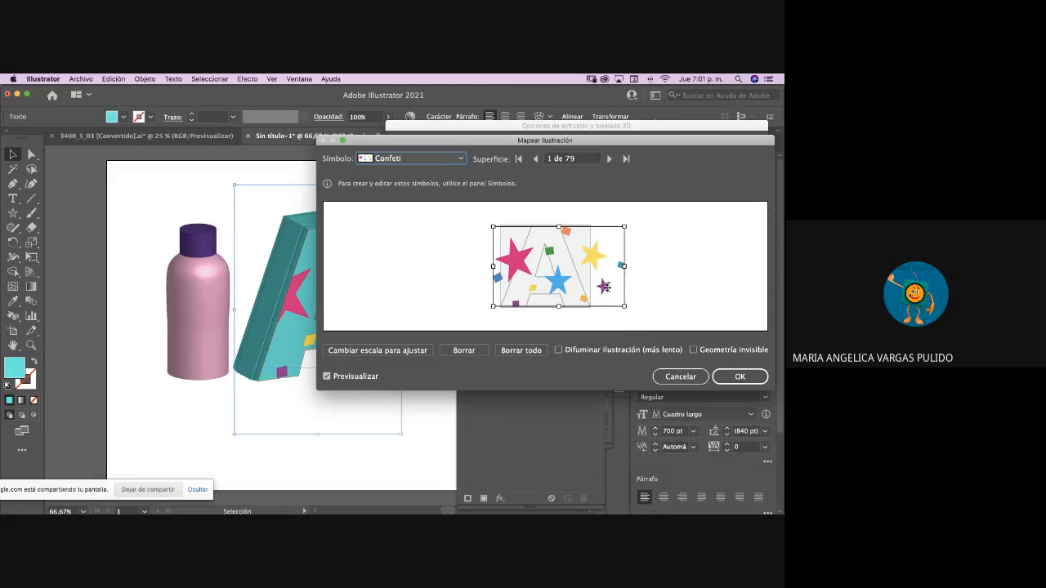
left_click(739, 376)
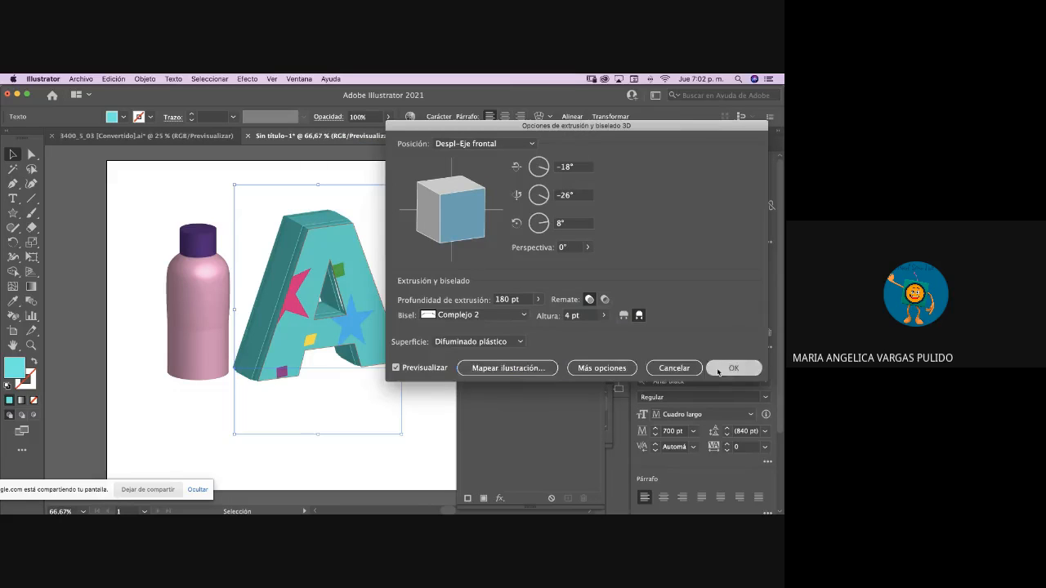
left_click(733, 368)
left_click(429, 373)
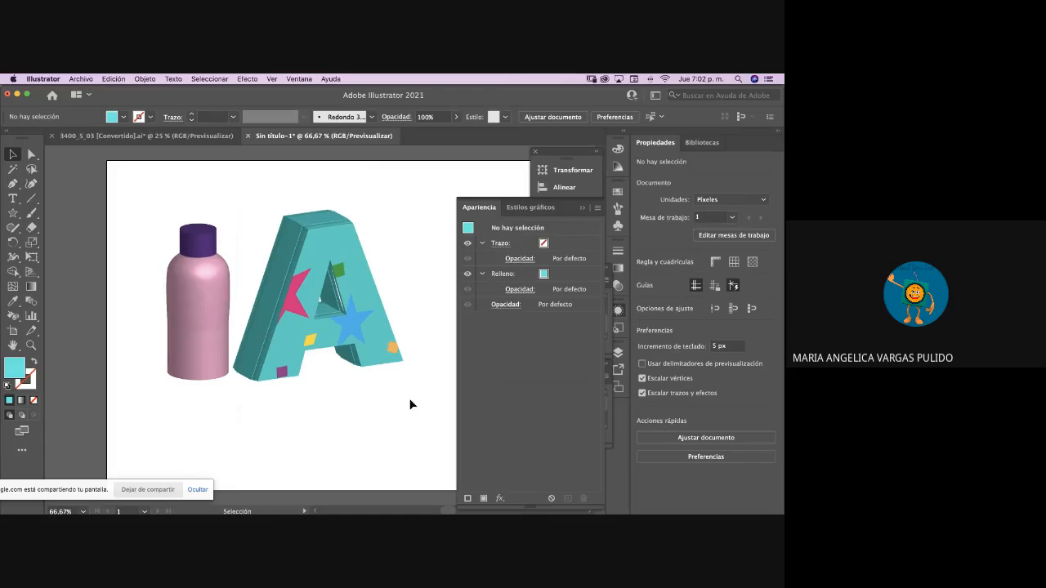
- Duplicate the confetti letter A and place the copy in front of the original, overlapping it slightly lower and to the right
key("super+minus")
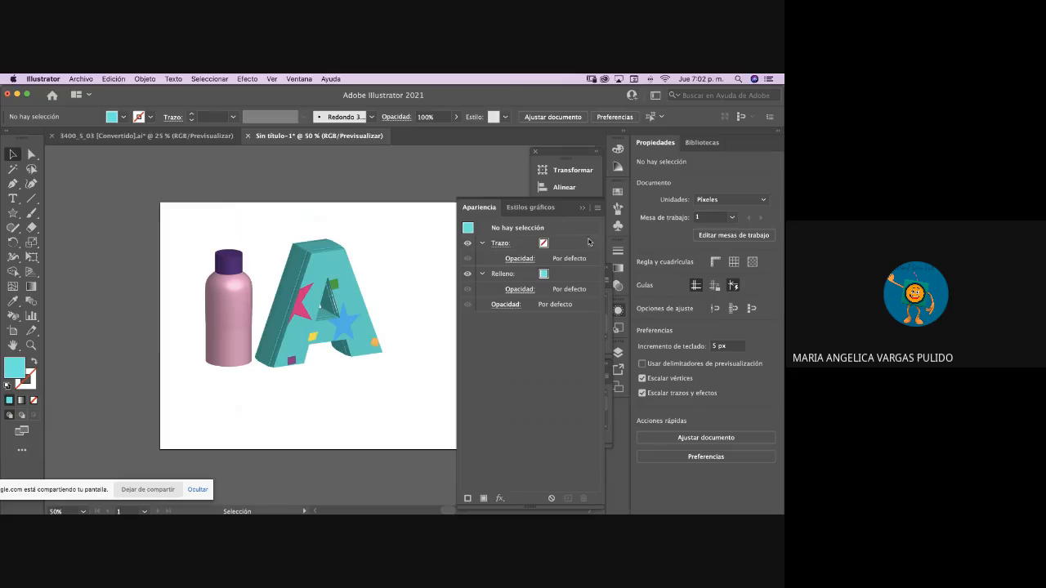
left_click(344, 319)
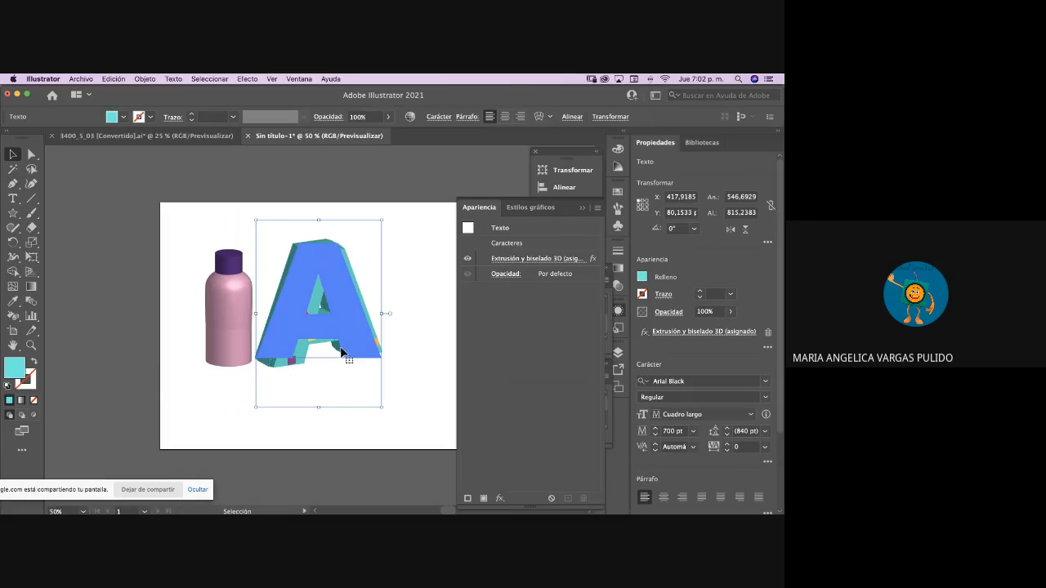
mouse_move(298, 343)
left_mouse_down()
mouse_move(340, 364)
mouse_move(315, 353)
left_mouse_up()
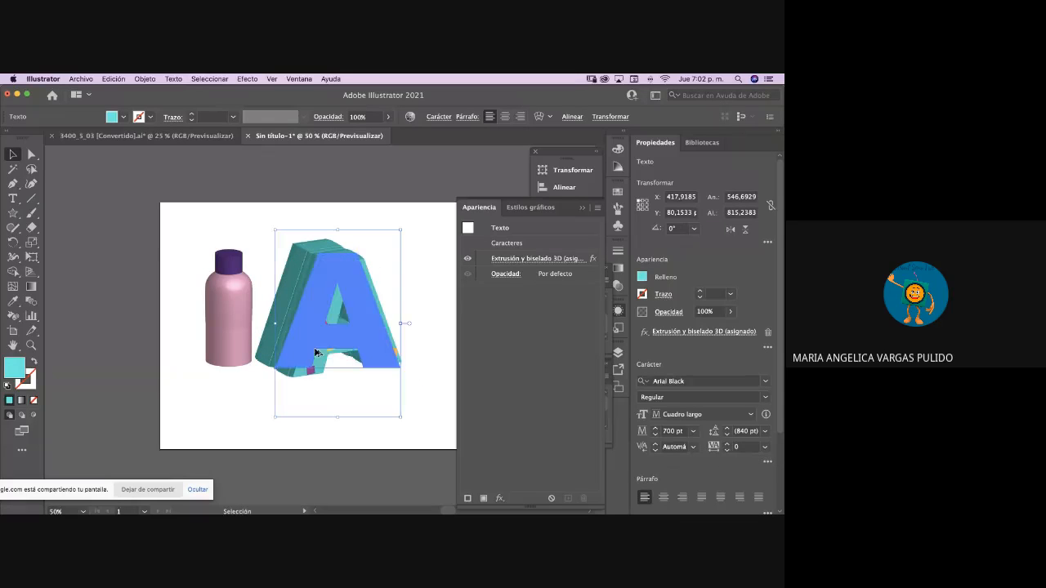
left_click_drag(378, 323, 401, 322)
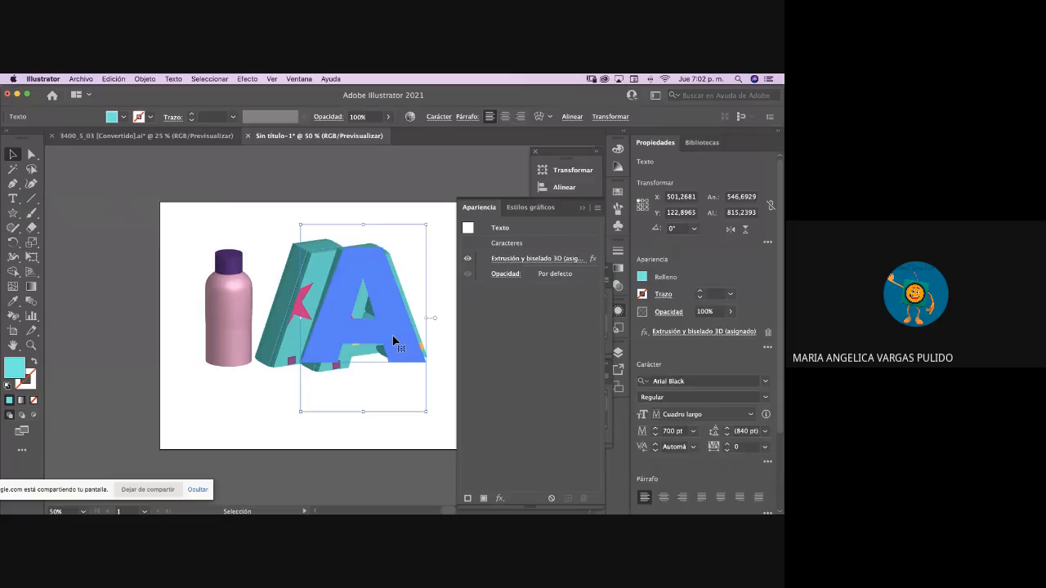
left_click(437, 385)
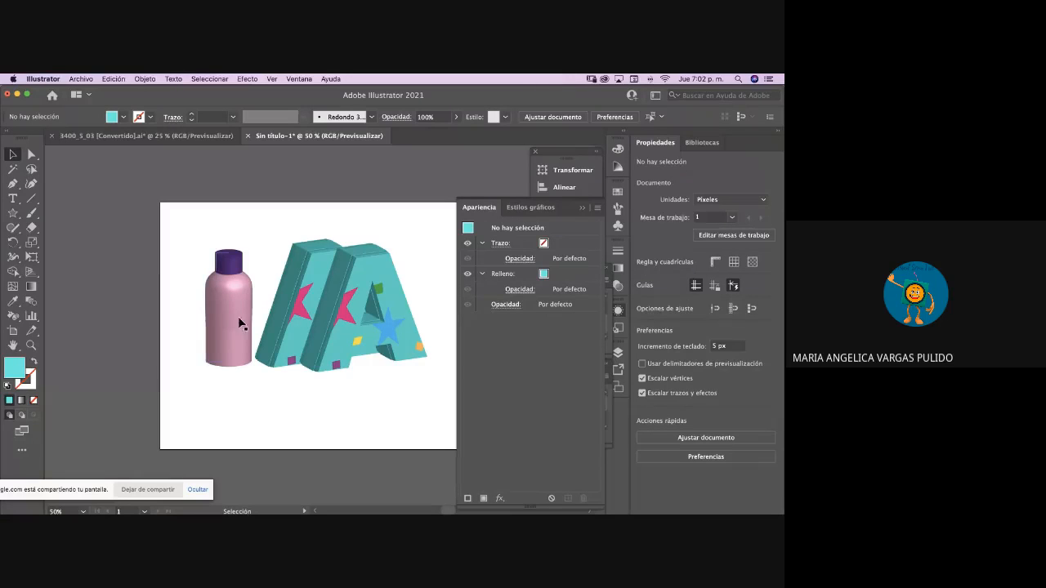
left_click_drag(345, 359, 315, 365)
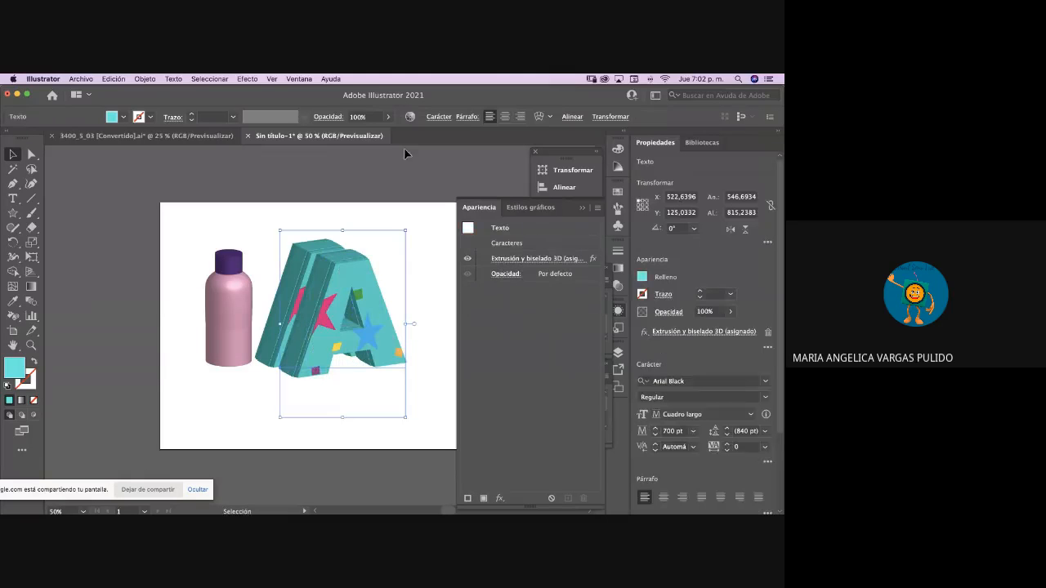
- Add a drop shadow effect to the front letter A with its opacity set to 51%
left_click(245, 79)
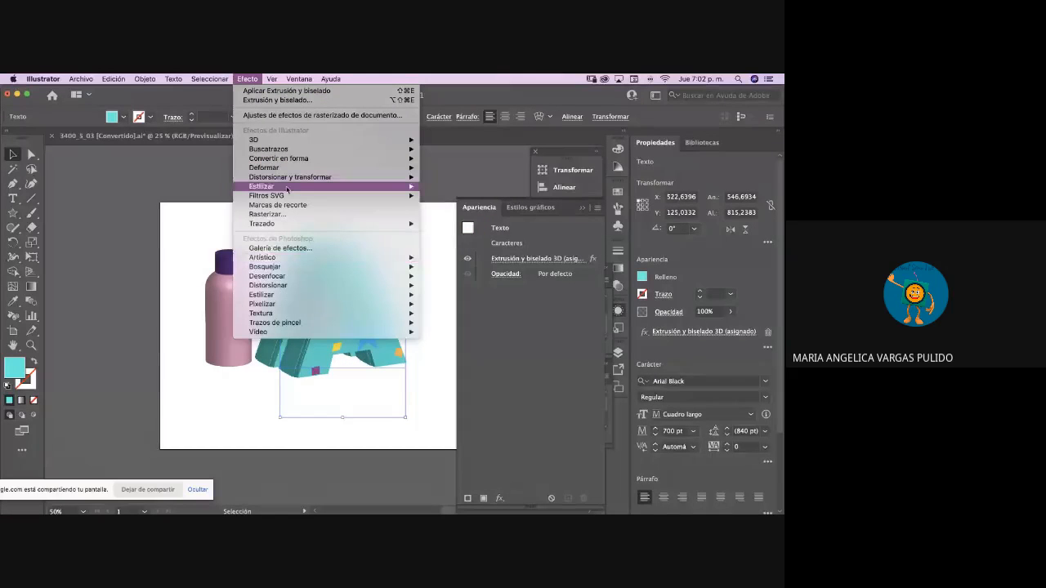
mouse_move(284, 188)
left_click(456, 234)
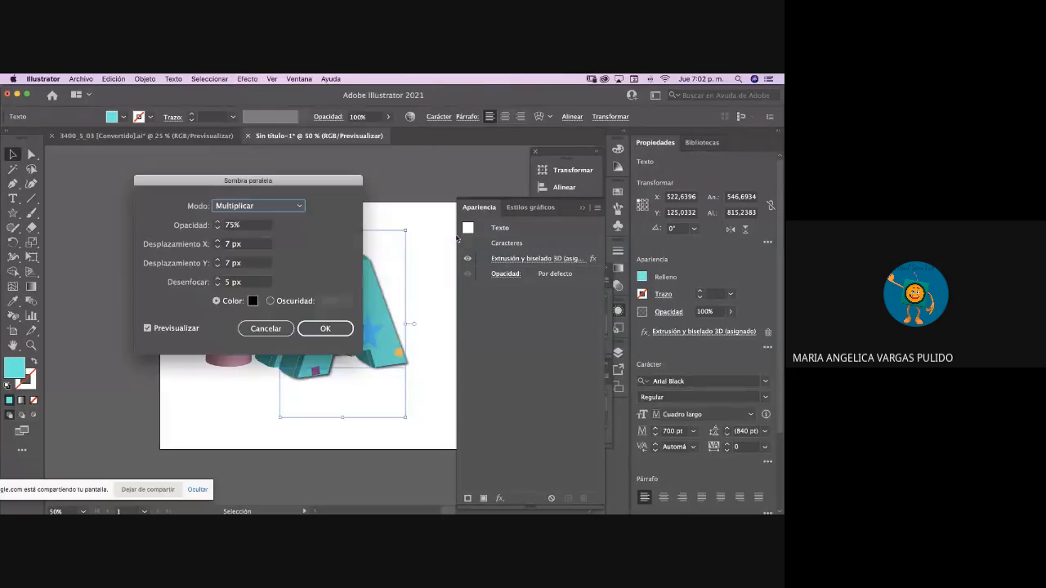
left_click_drag(322, 181, 187, 230)
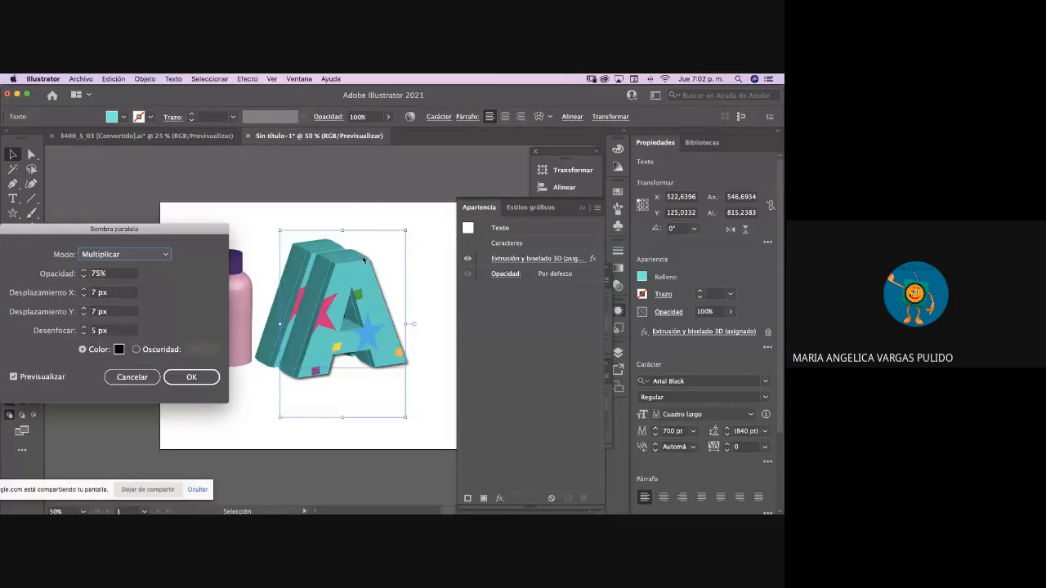
left_click(82, 270)
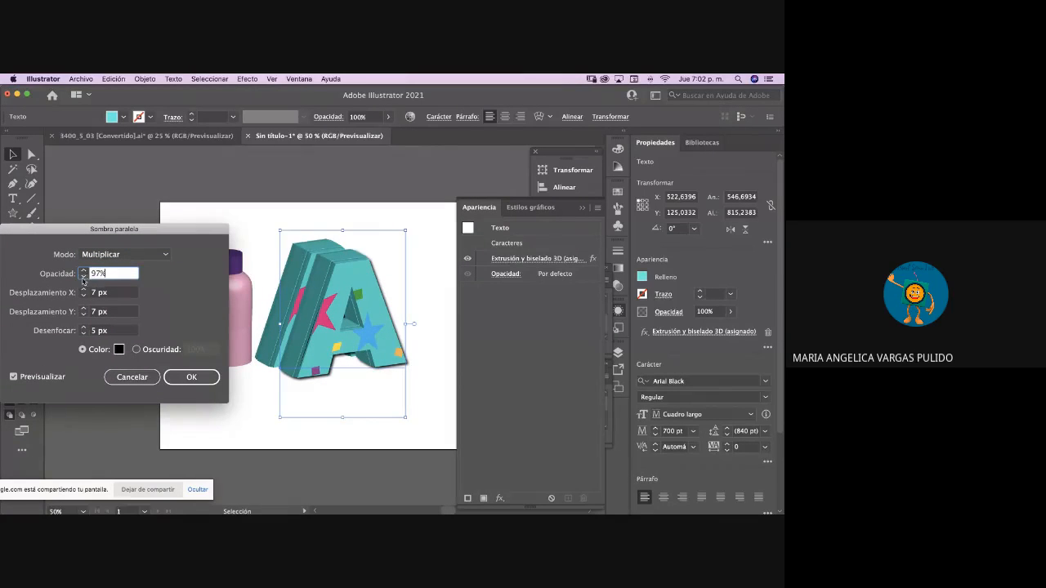
left_click(84, 277)
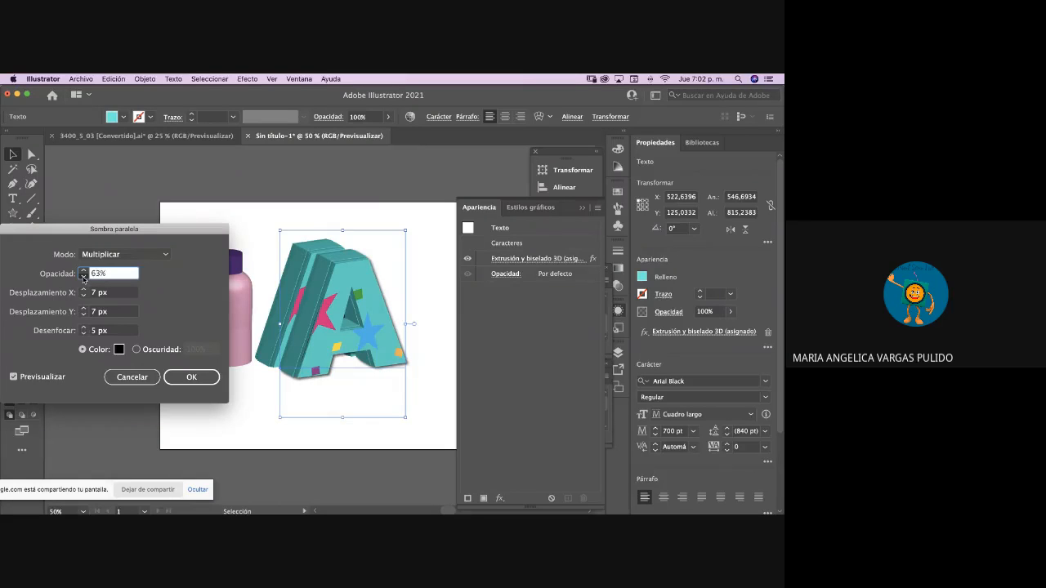
left_click(84, 278)
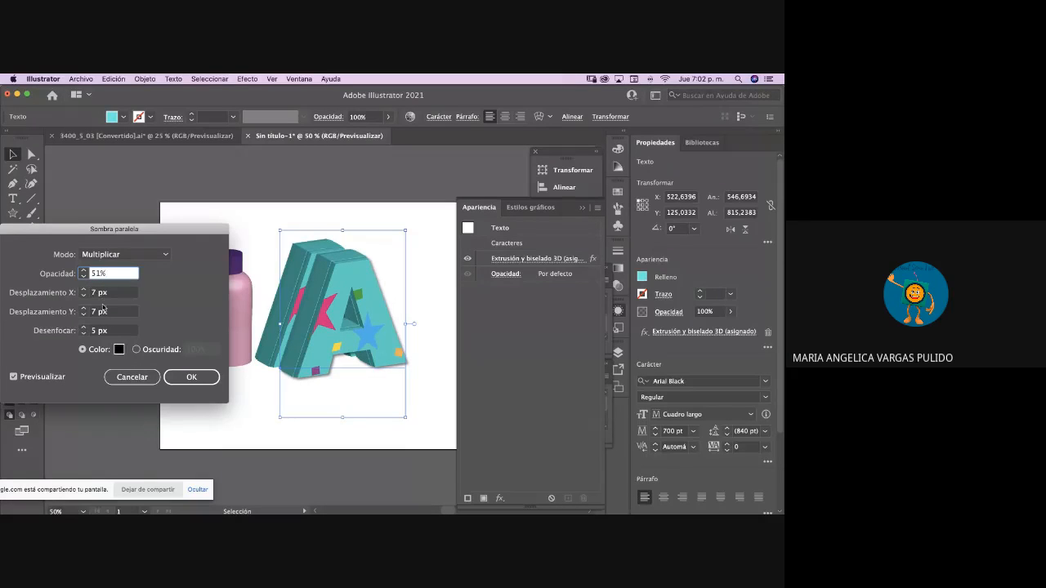
- Set the drop shadow's X offset to 25 px and its Y offset to 22 px
left_click(83, 290)
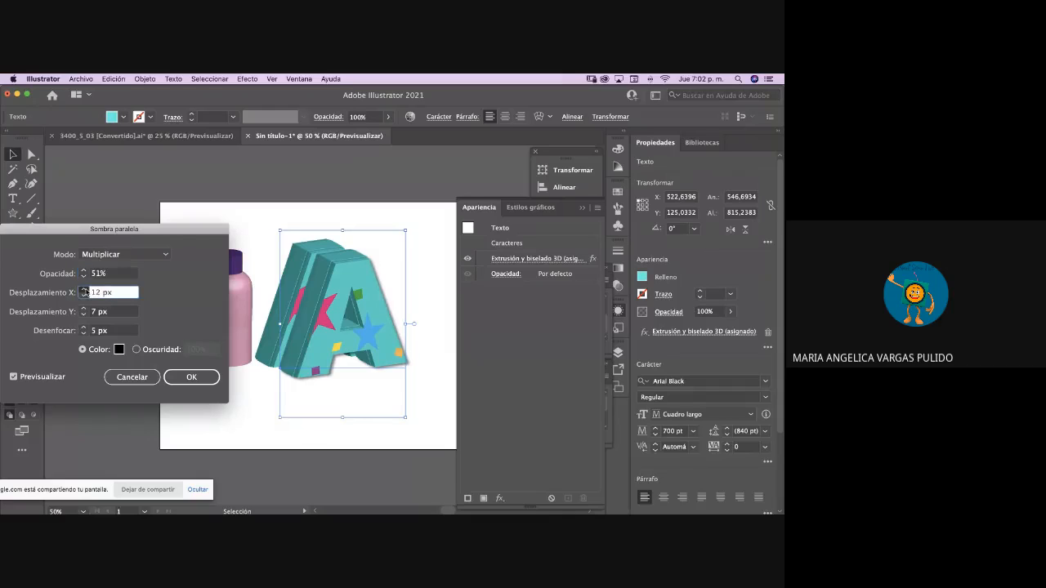
left_click(83, 290)
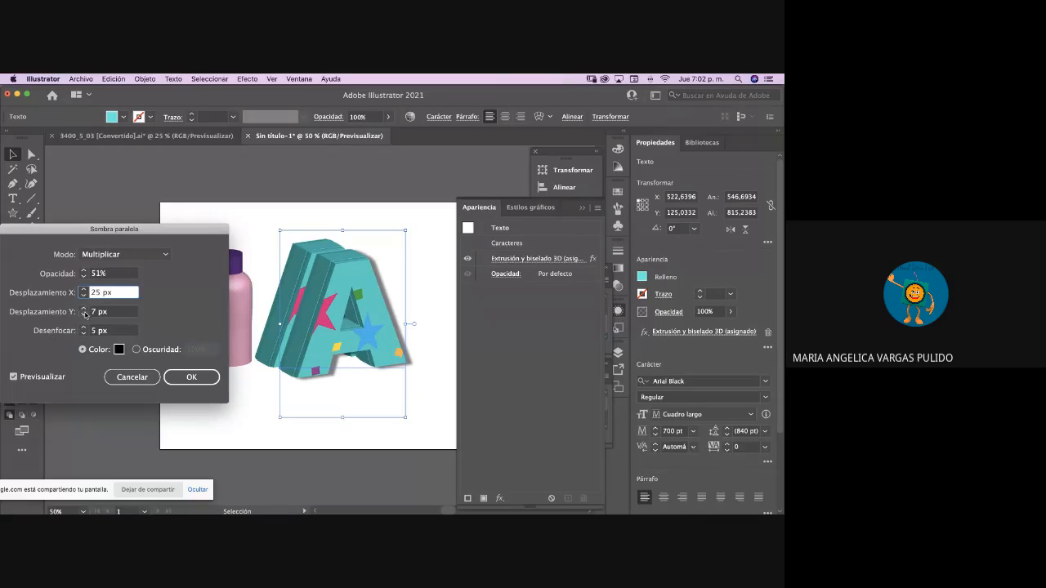
left_click(83, 311)
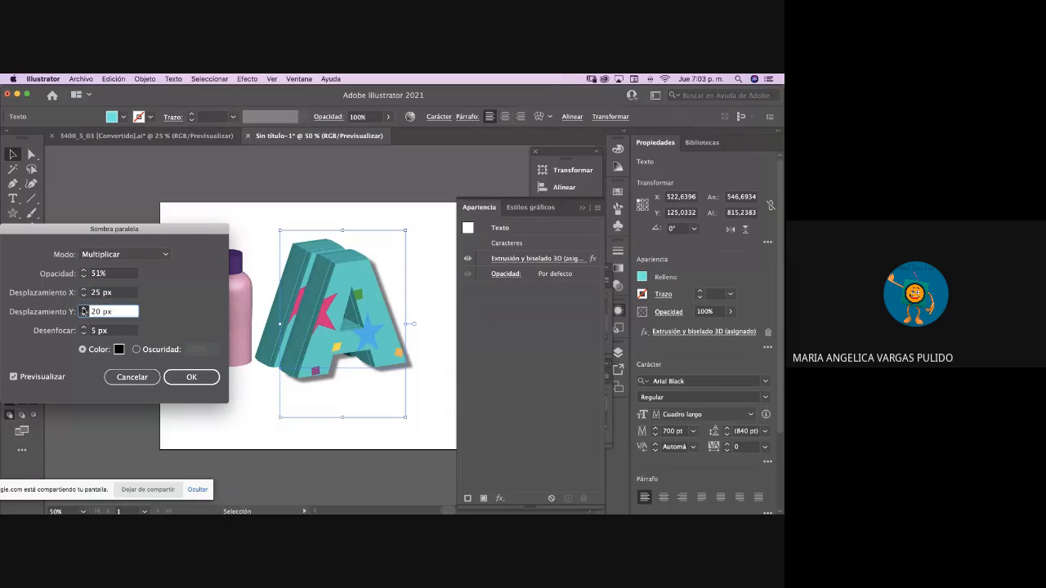
left_click(83, 310)
- Change the drop shadow's colour to blue 009dcb
left_click(119, 349)
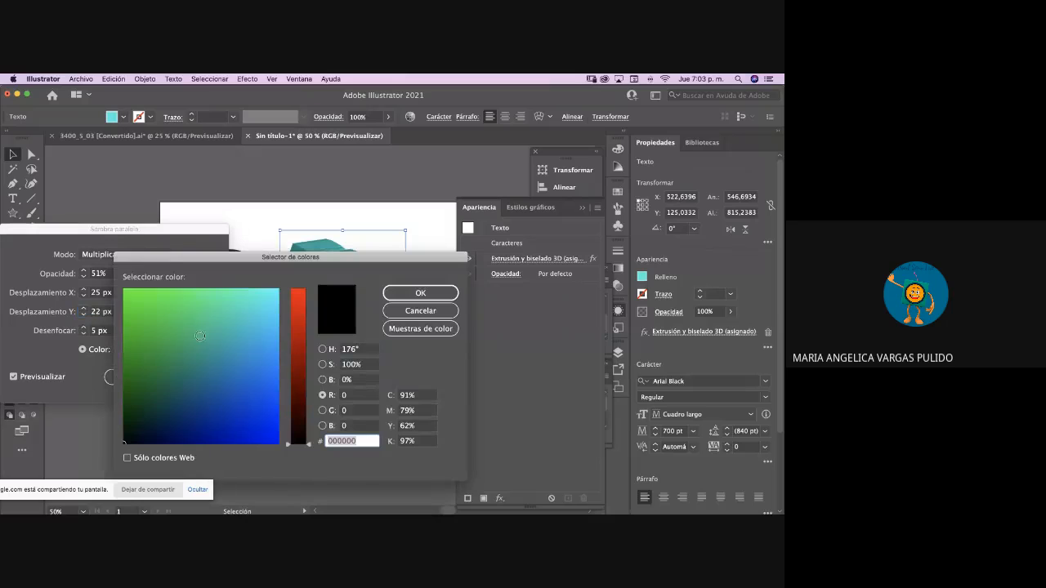
left_click_drag(218, 316, 247, 348)
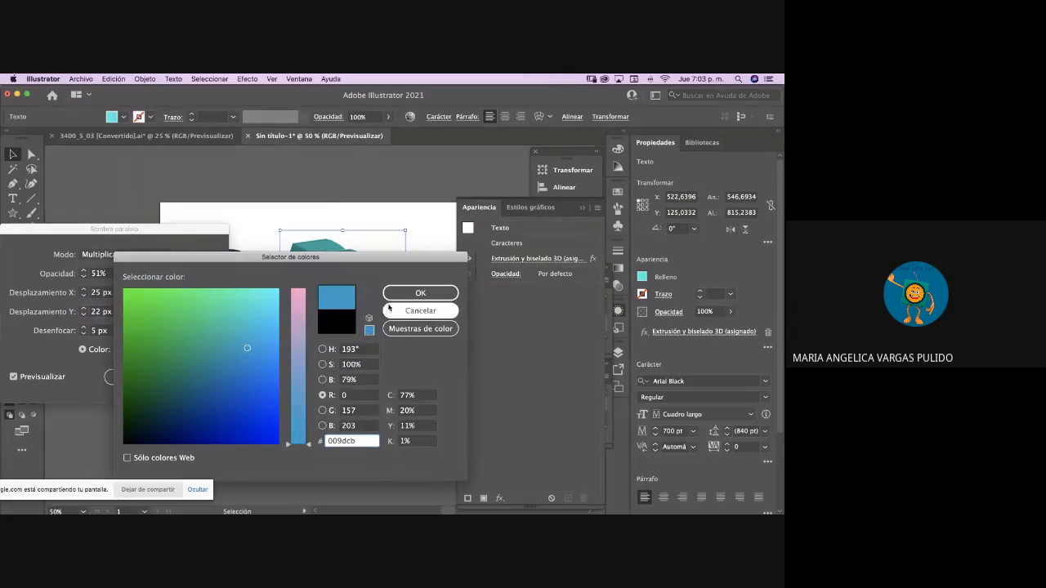
left_click(417, 293)
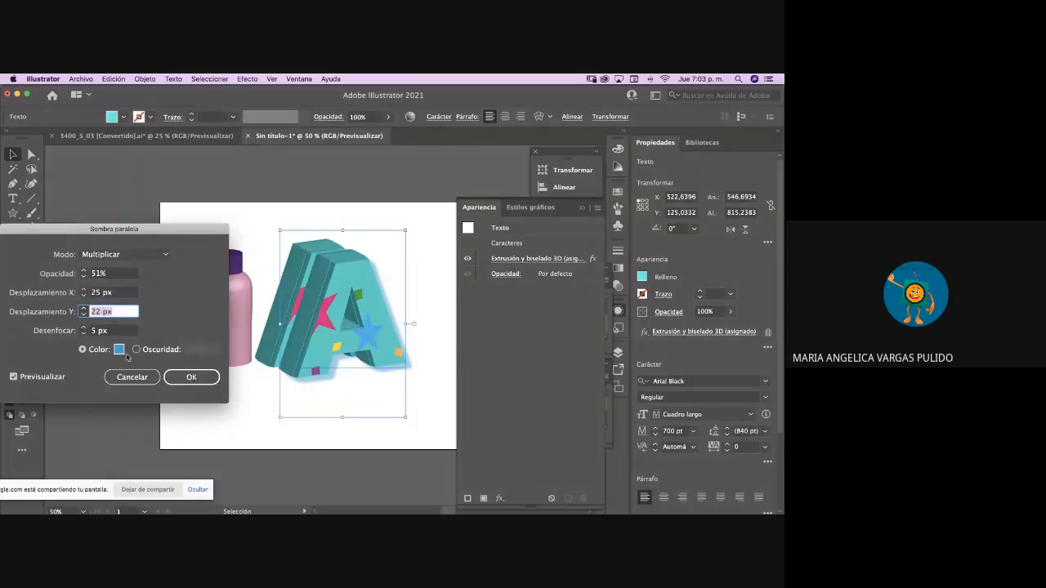
- Accept the drop shadow settings for the front letter A and deselect it
left_click(189, 377)
left_click(204, 429)
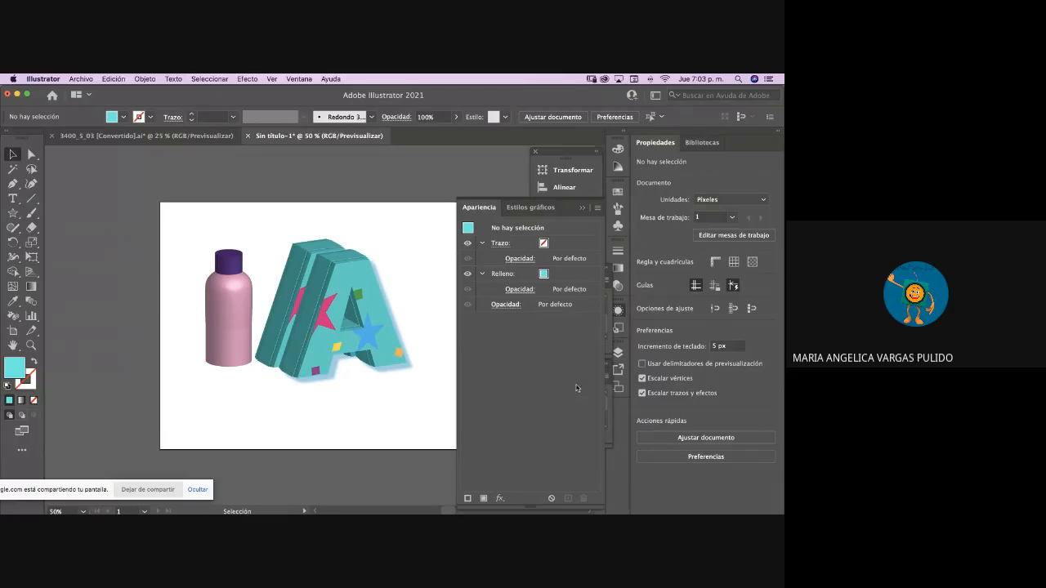
- Draw a shallow upward-opening arc about 289 px wide beneath the bottle with the Pen tool, with a turquoise stroke and no fill
left_click(13, 184)
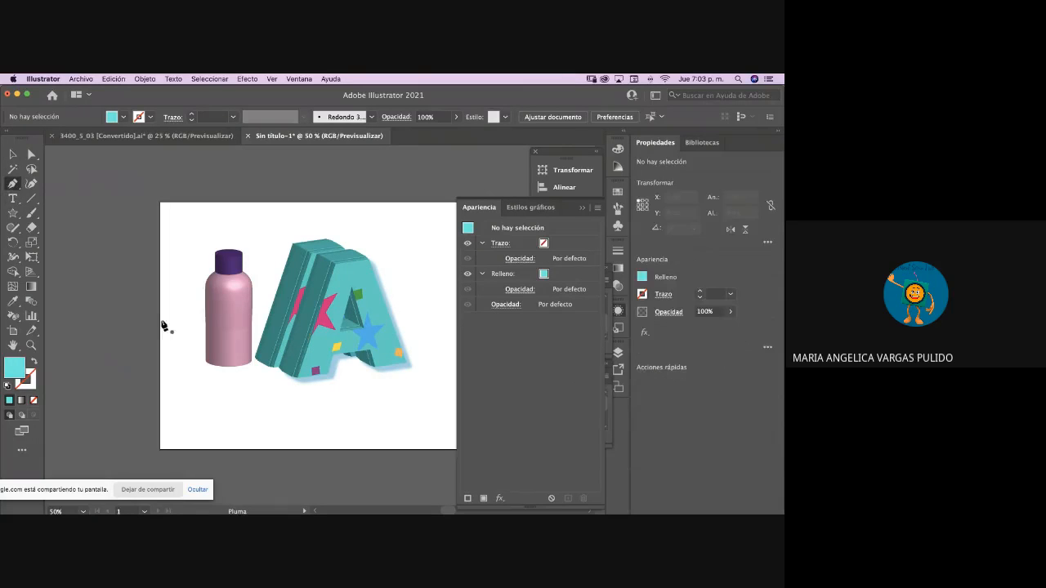
left_click(192, 360)
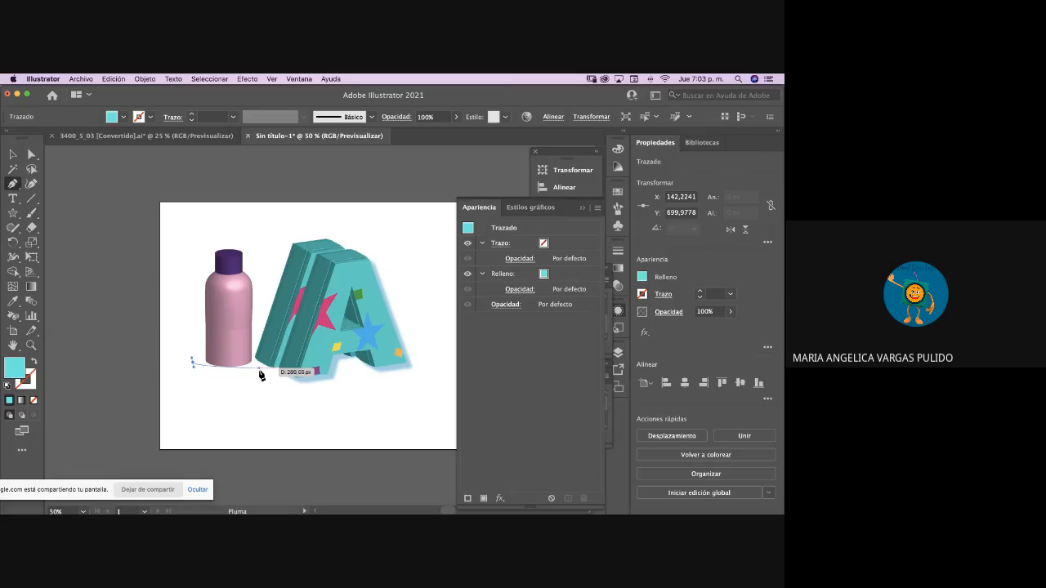
mouse_move(260, 371)
left_mouse_down()
mouse_move(304, 353)
mouse_move(305, 376)
mouse_move(283, 390)
left_mouse_up()
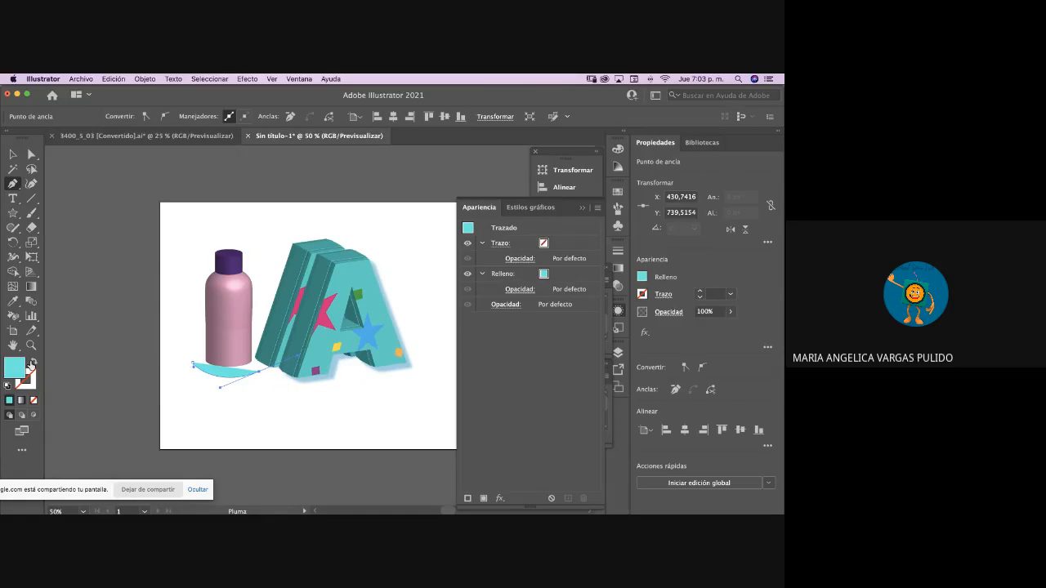
left_click(34, 361)
left_click(13, 153)
left_click(264, 397)
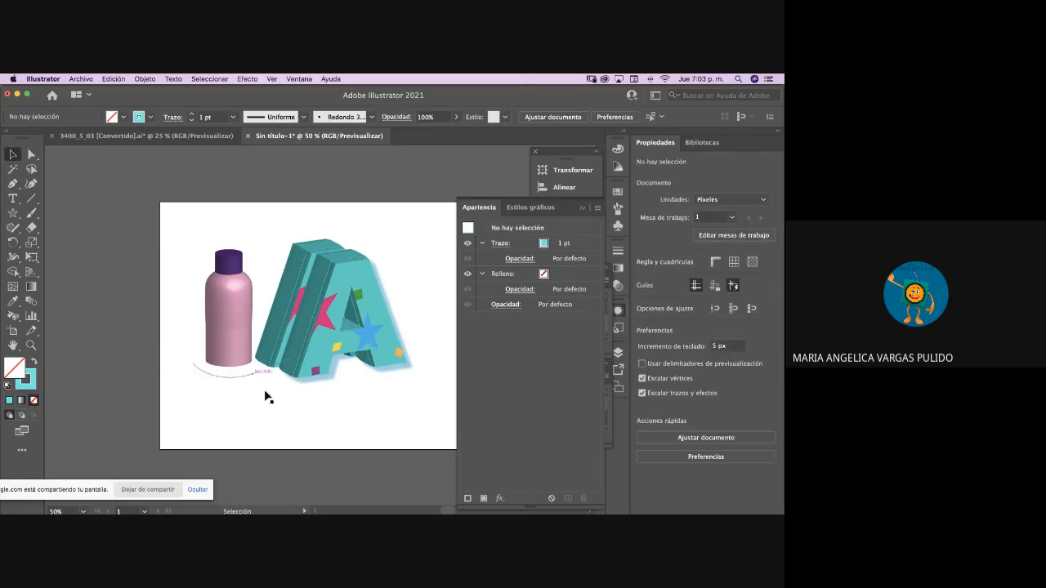
- Set the stroke weight of the arc beneath the bottle to 21 pt
left_click(246, 374)
left_click(192, 114)
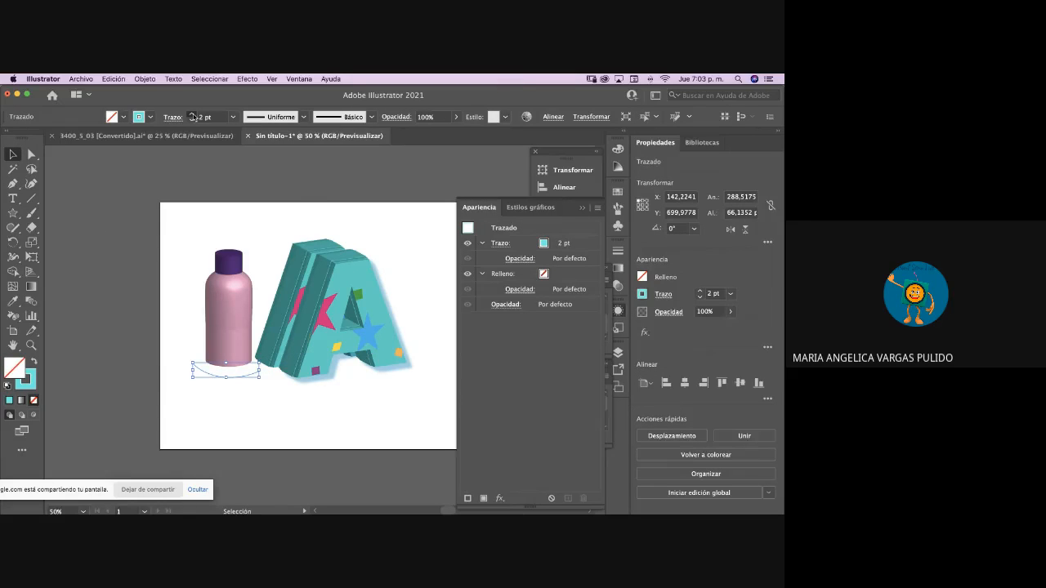
left_click_drag(191, 113, 191, 113)
left_click(143, 318)
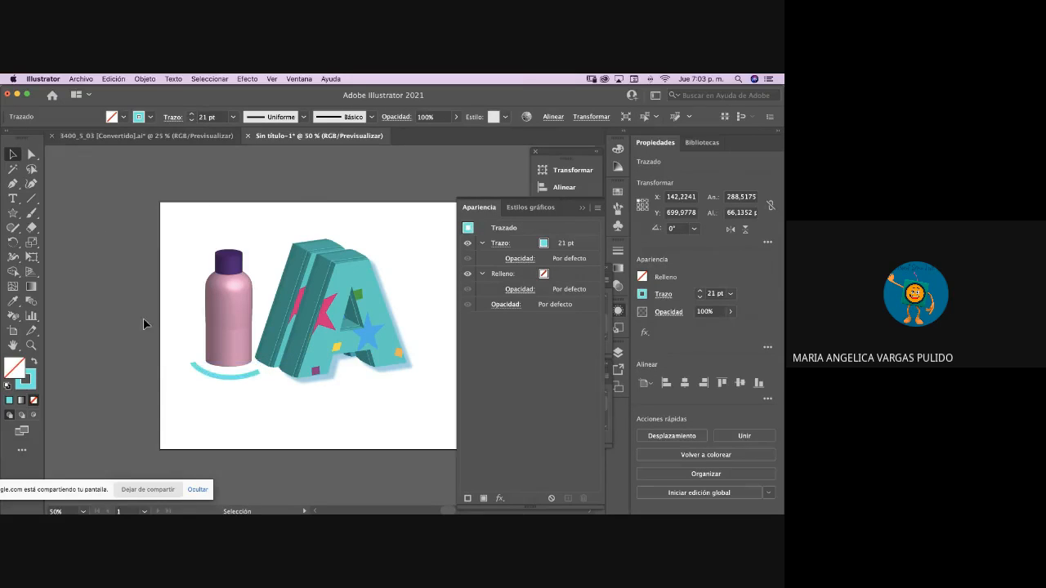
- Apply a Gaussian blur with a radius of about 9.54 pixels to the turquoise arc
left_click(239, 375)
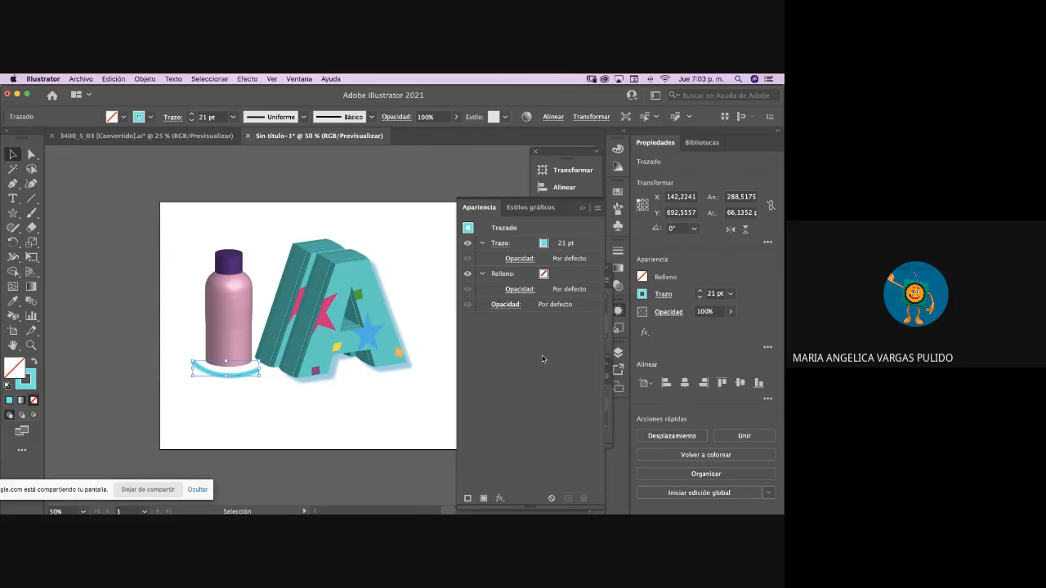
left_click(247, 79)
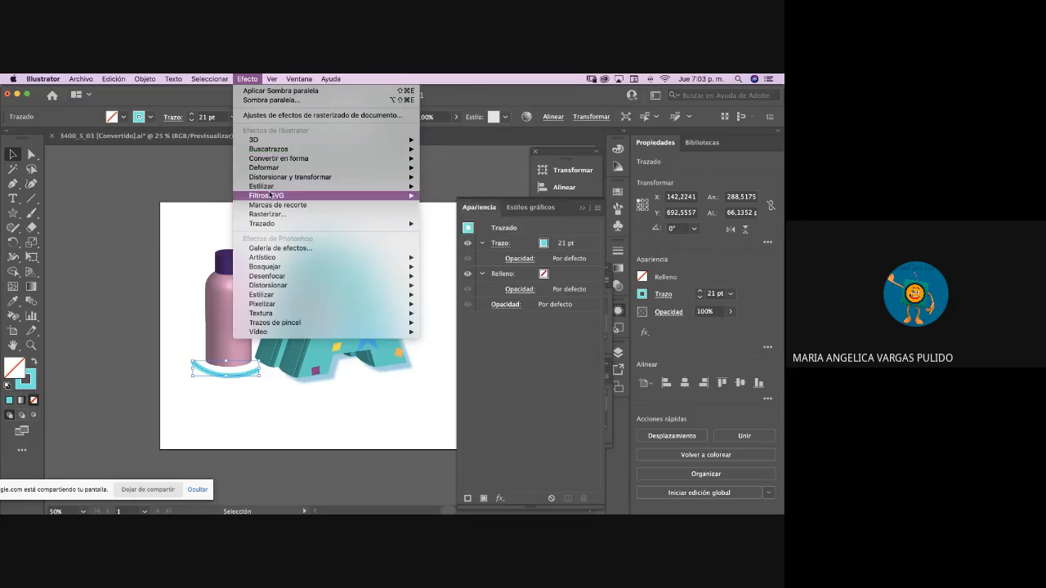
mouse_move(270, 195)
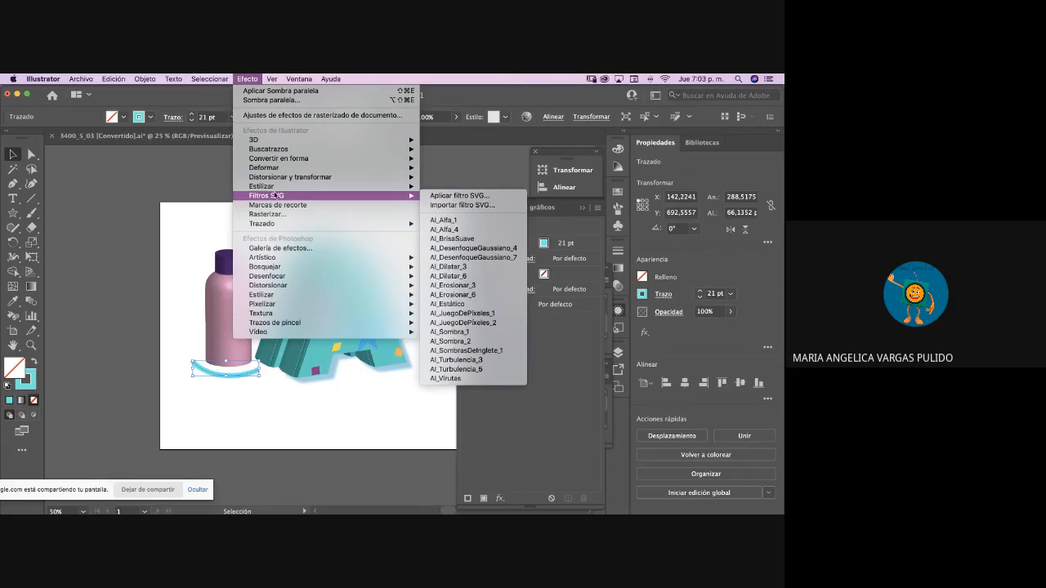
mouse_move(290, 278)
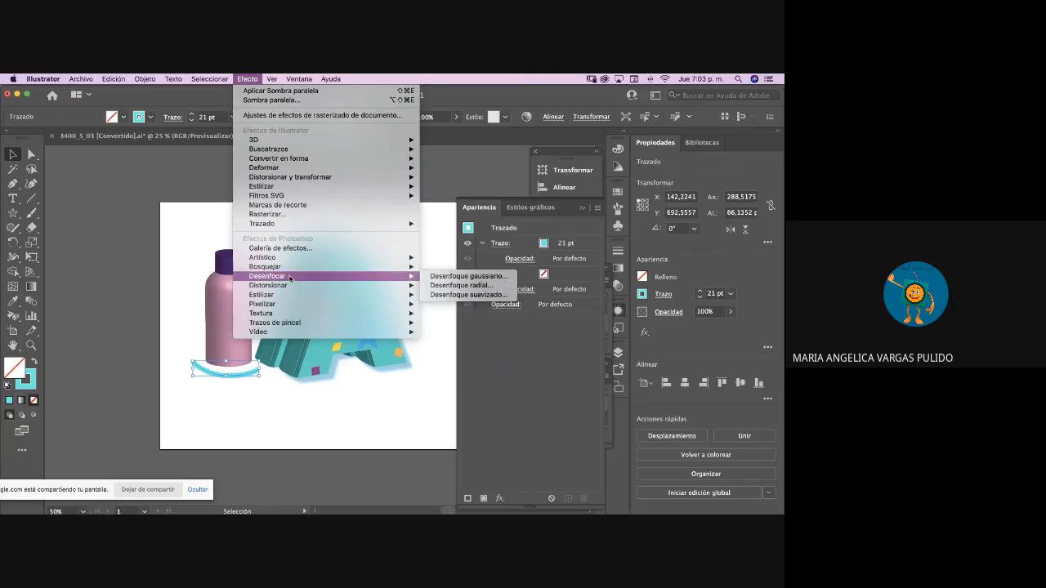
left_click(462, 279)
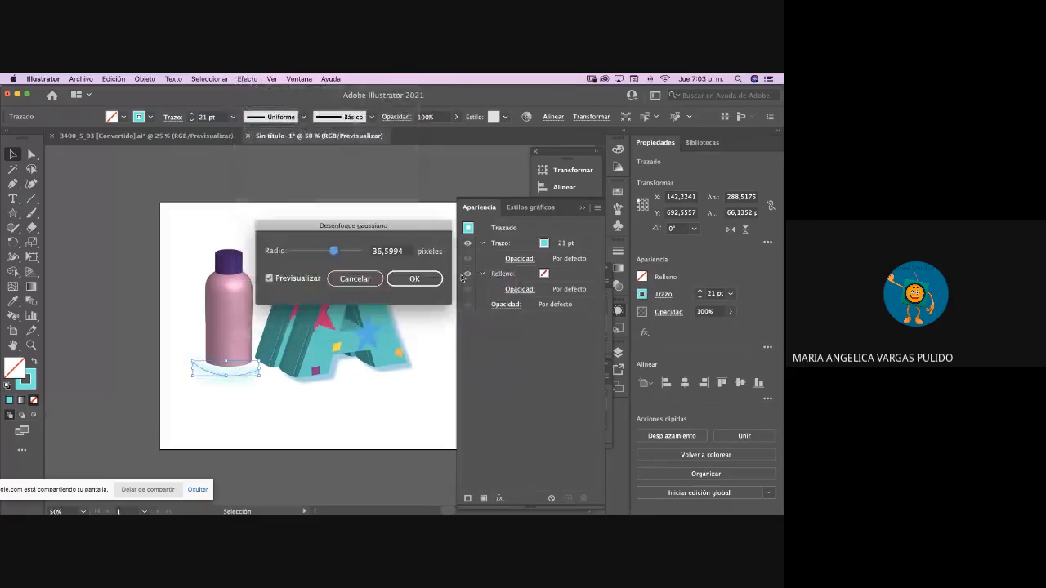
left_click_drag(371, 197, 386, 233)
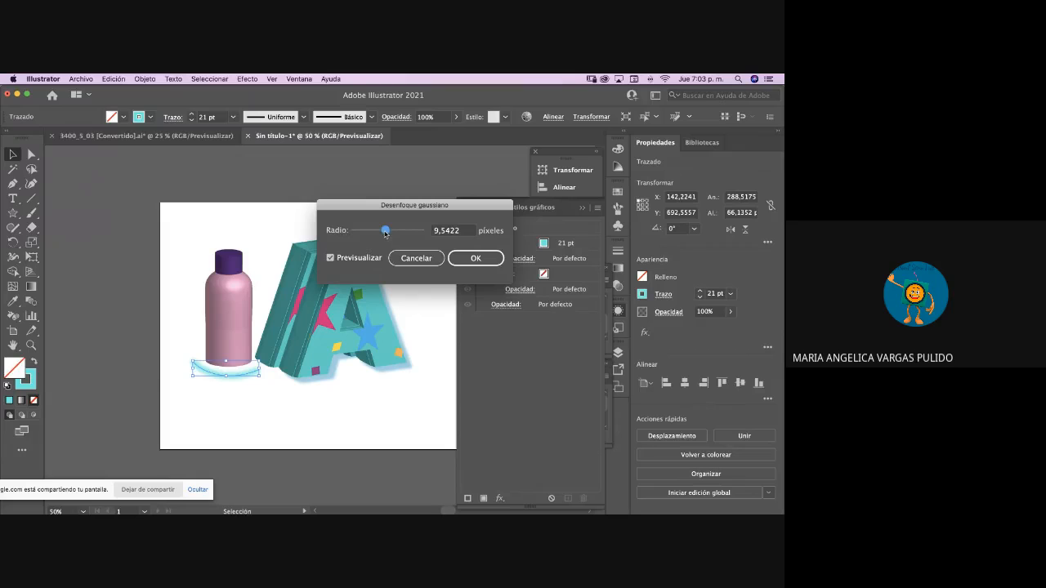
left_click(475, 258)
left_click(112, 446)
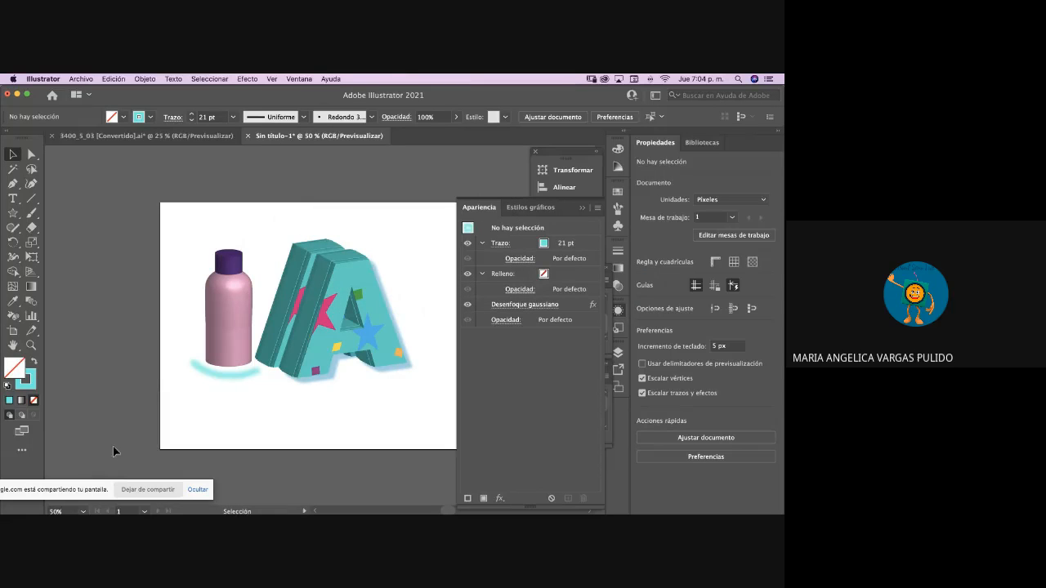
- Move the blurred arc slightly down and to the right, to about X 147.65, Y 707.06
mouse_move(239, 379)
left_mouse_down()
mouse_move(327, 385)
mouse_move(257, 365)
mouse_move(219, 378)
left_mouse_up()
left_click(263, 374)
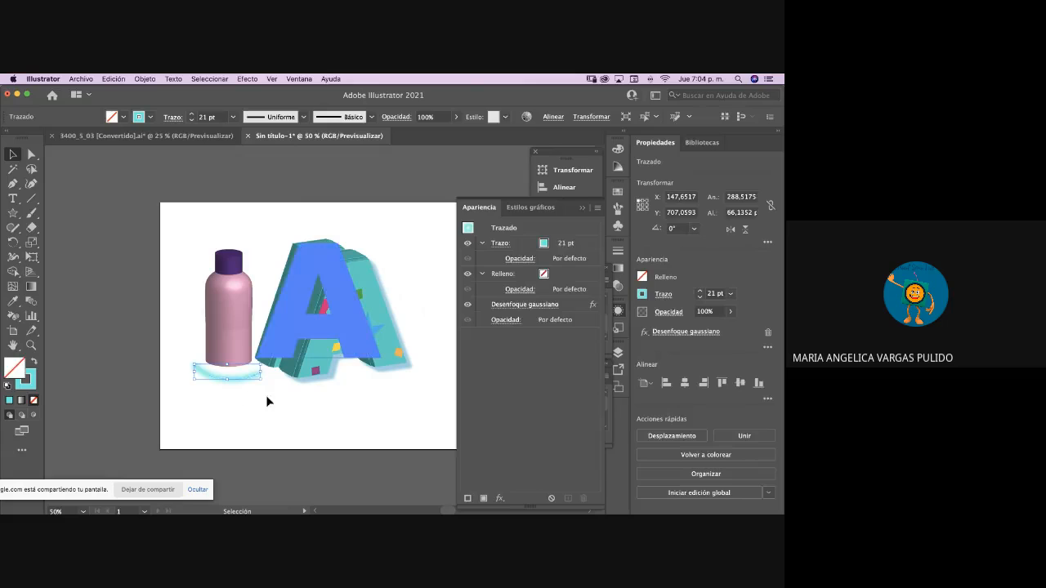
- Examine the arc's appearance by toggling the visibility of its fill and stroke off and on
left_click(227, 378)
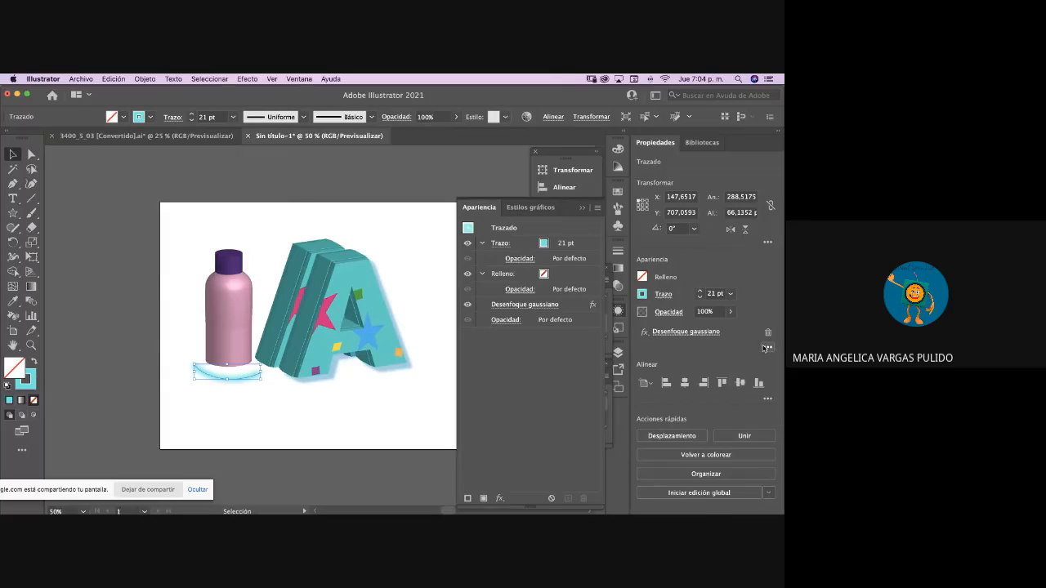
left_click(467, 276)
left_click(467, 274)
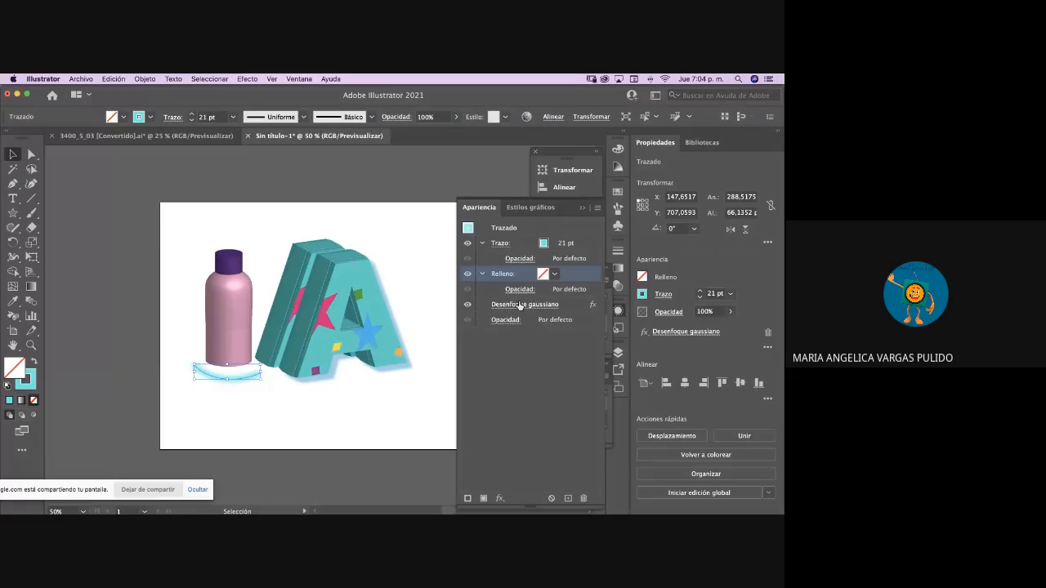
left_click(468, 291)
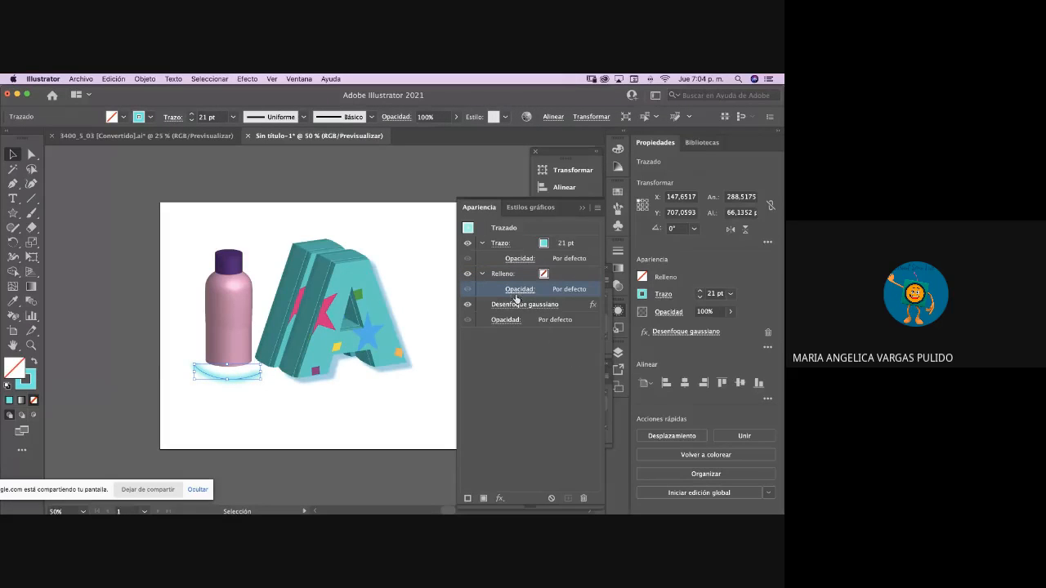
left_click(469, 277)
left_click(469, 276)
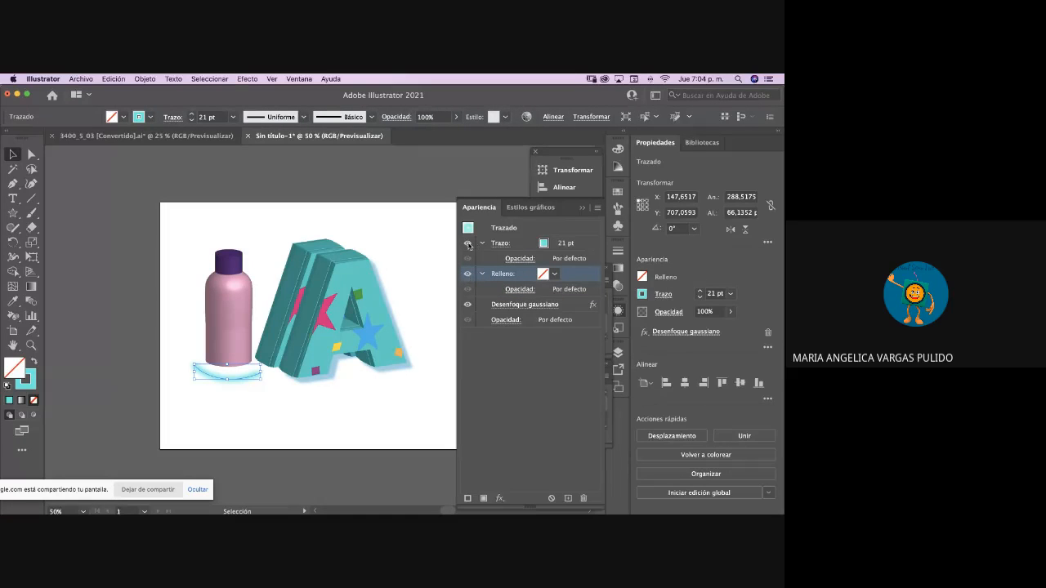
left_click(468, 245)
left_click(468, 245)
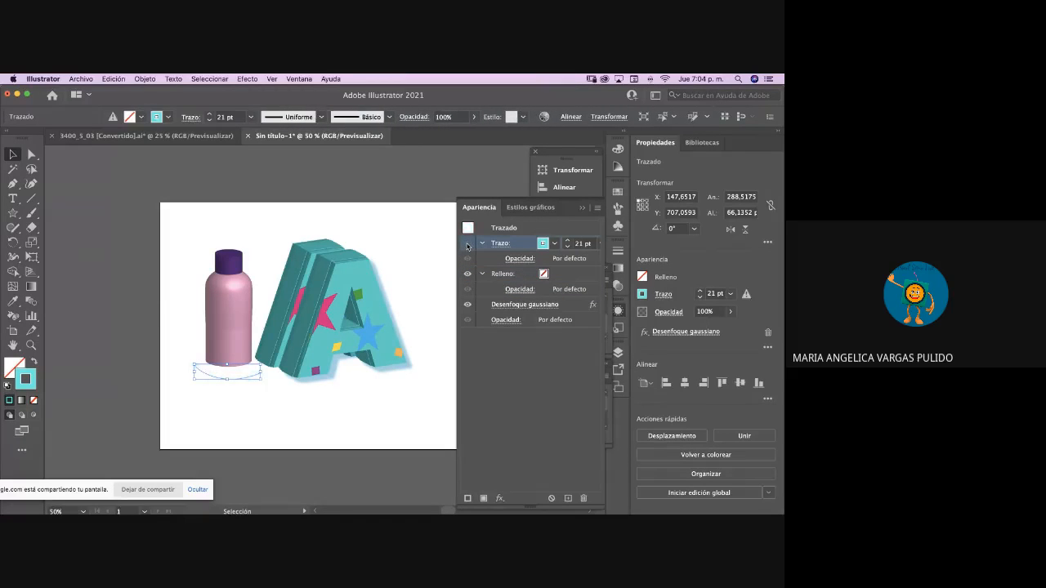
left_click(468, 246)
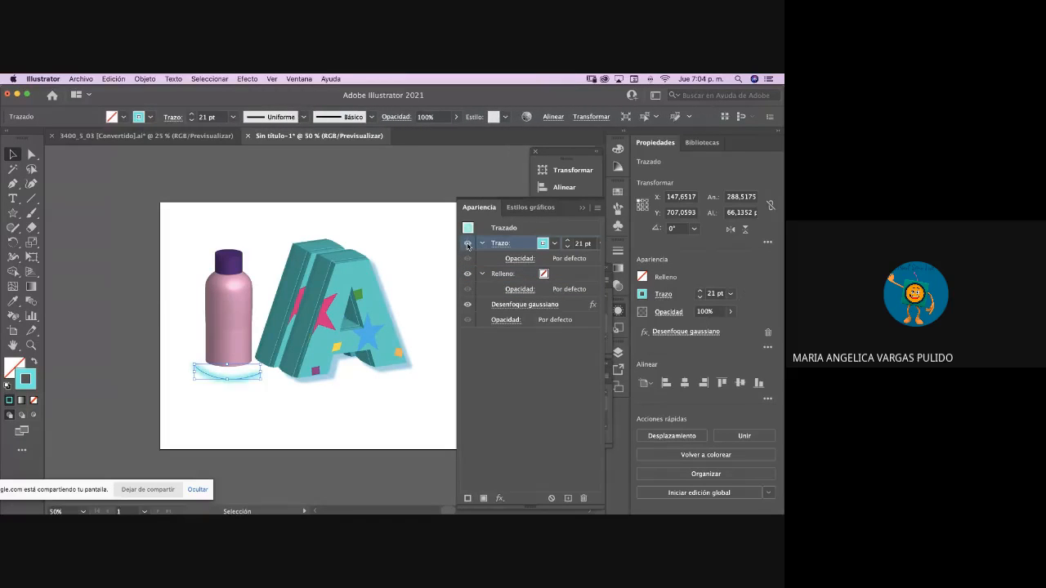
- Try to delete the fill's opacity entry from the arc's appearance
left_click(509, 277)
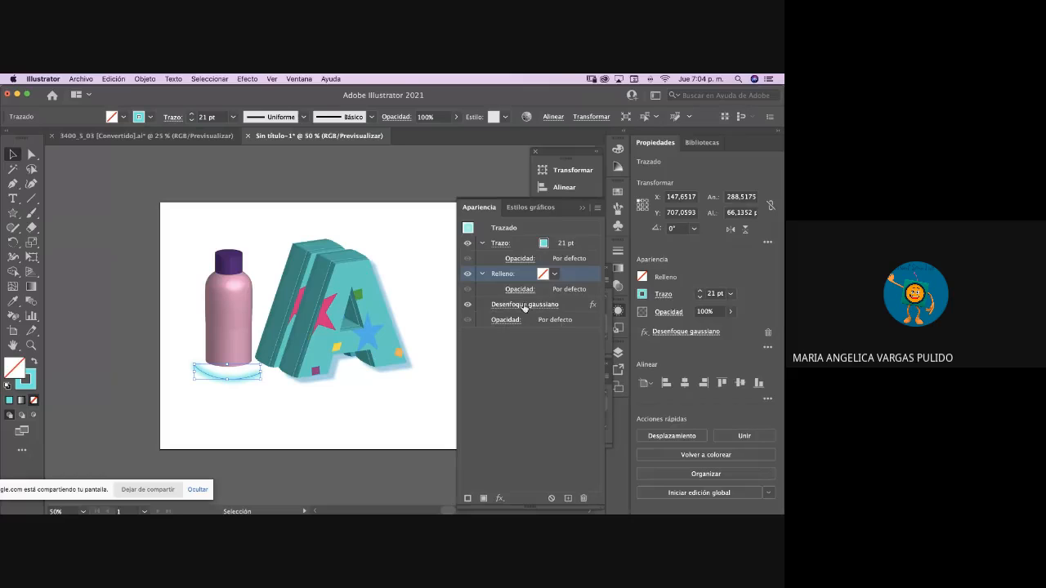
left_click(523, 289)
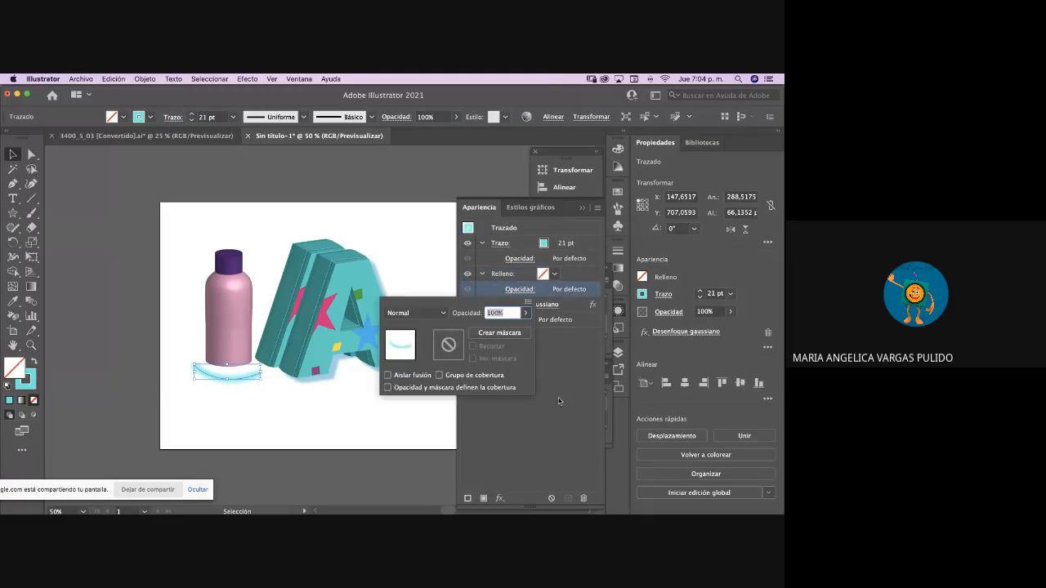
left_click(583, 499)
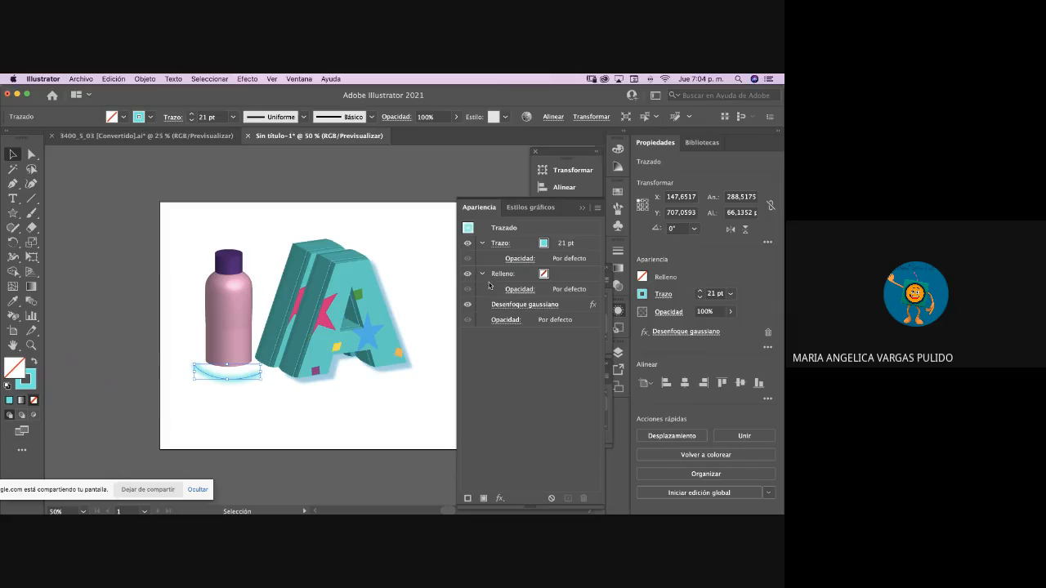
- Remove the Gaussian blur effect from the arc's appearance and deselect the arc
left_click(527, 305)
left_click(435, 259)
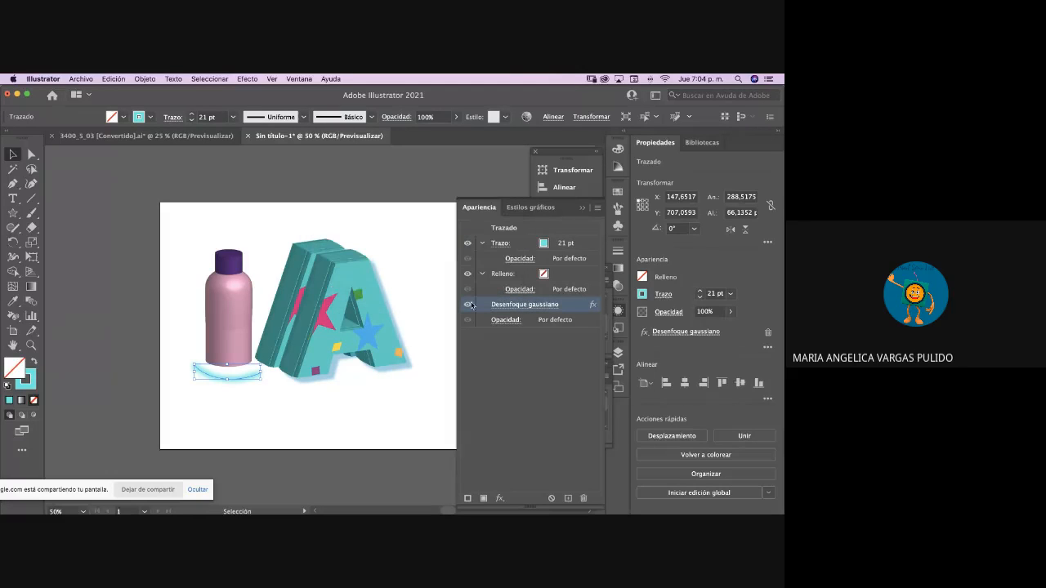
left_click(583, 497)
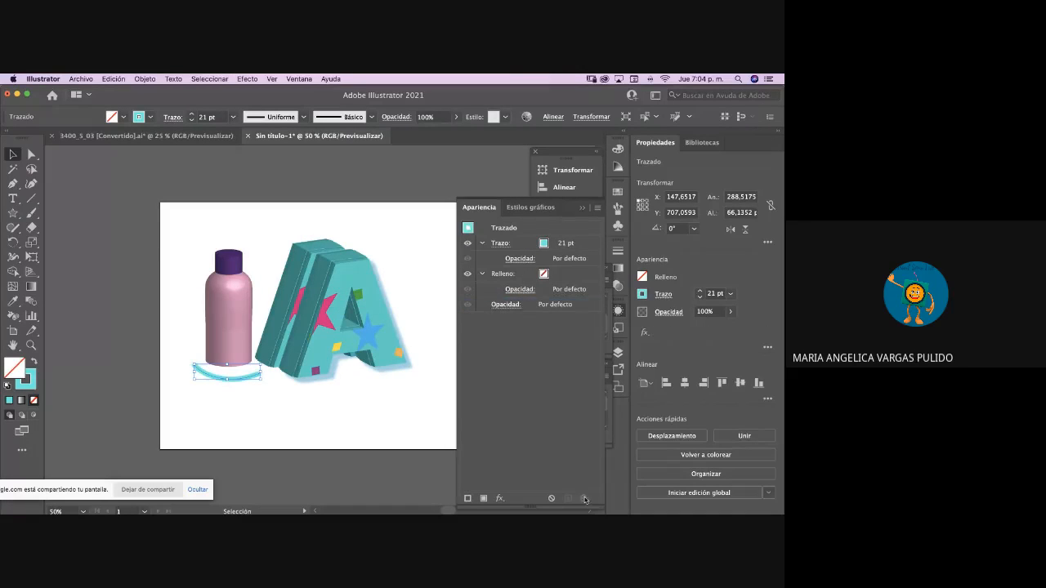
left_click(357, 424)
left_click(234, 378)
left_click(248, 401)
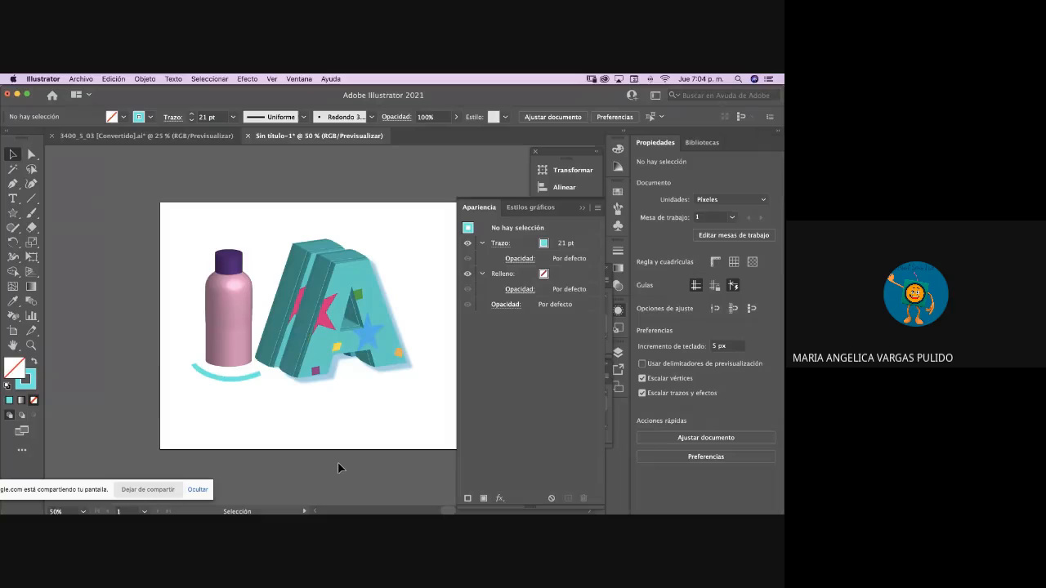
- Clear the artboard by collapsing the appearance and symbol library panels and moving the symbol and scribble style libraries below it
left_click(585, 210)
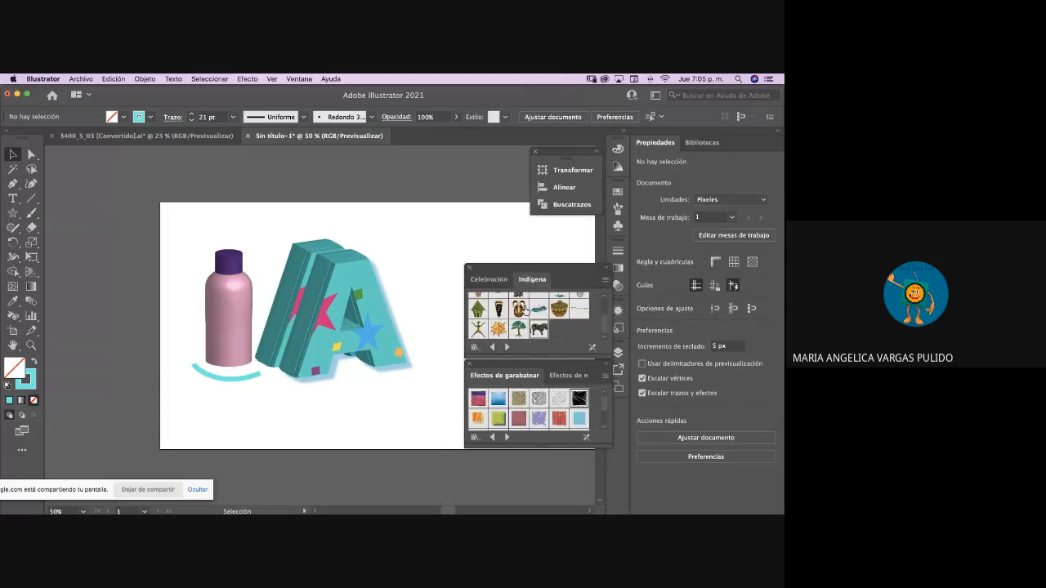
left_click(604, 270)
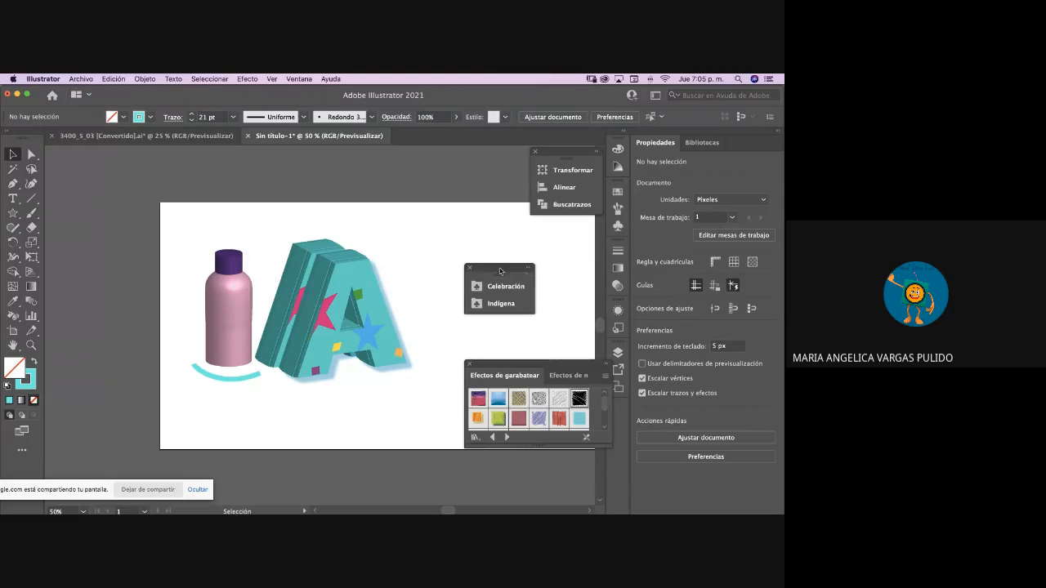
left_click_drag(500, 270, 555, 489)
left_click_drag(489, 363, 342, 473)
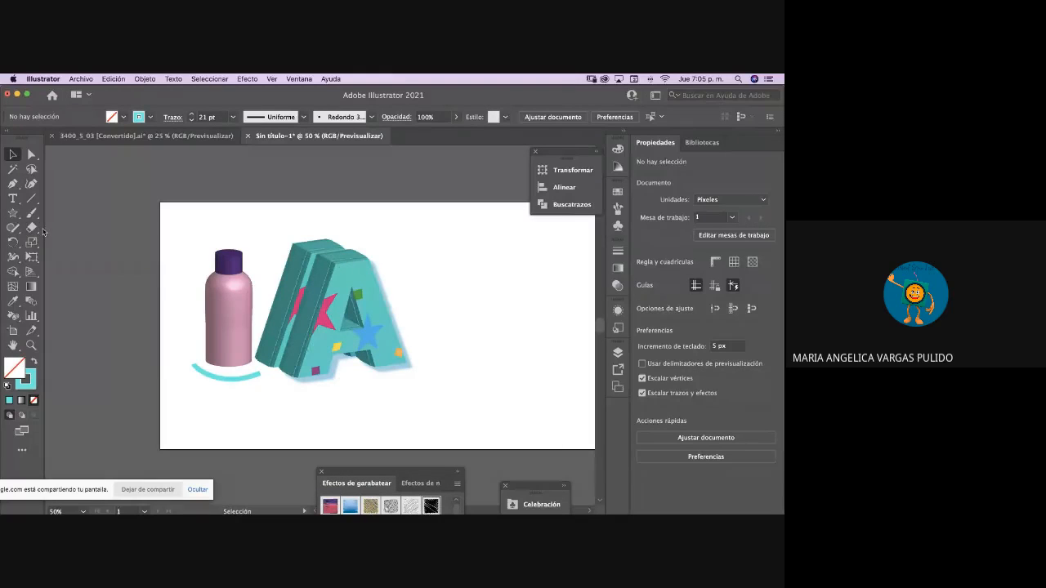
- Choose the Paintbrush tool and open the Artístico_Pluma múltiple brush library
scroll(384, 317, "right", 5)
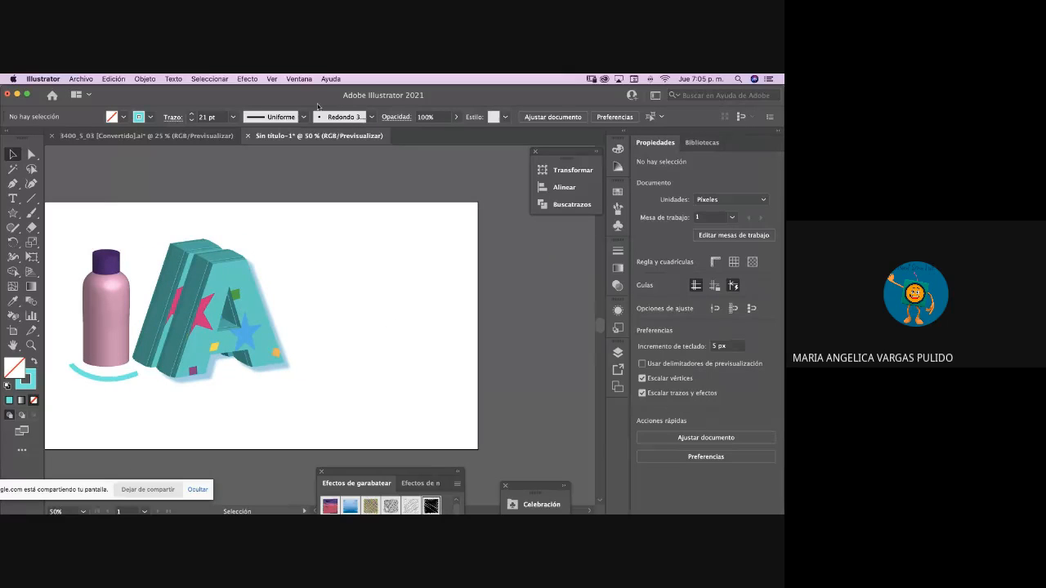
left_click(35, 216)
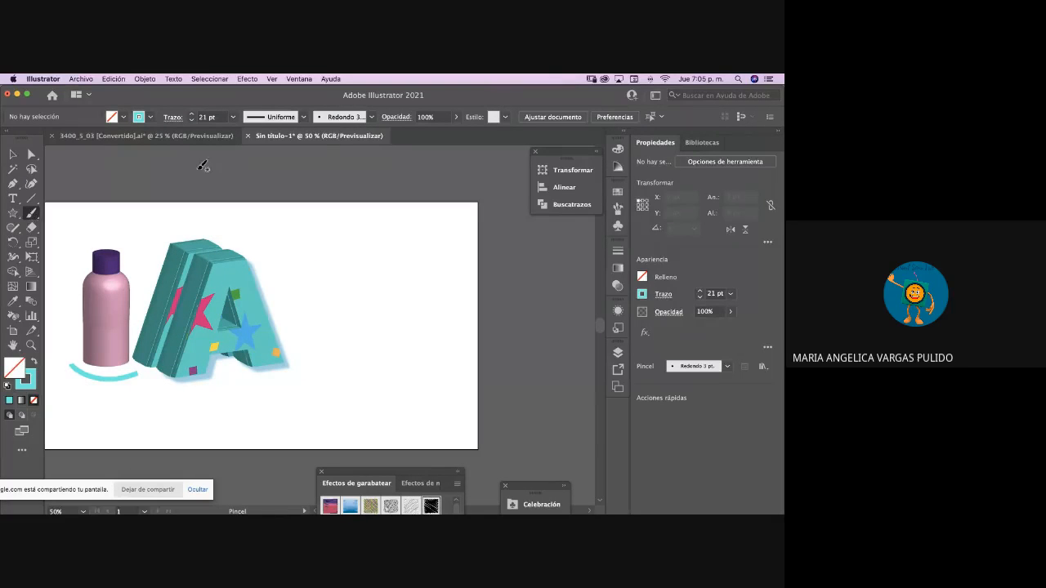
left_click(372, 117)
left_click(259, 213)
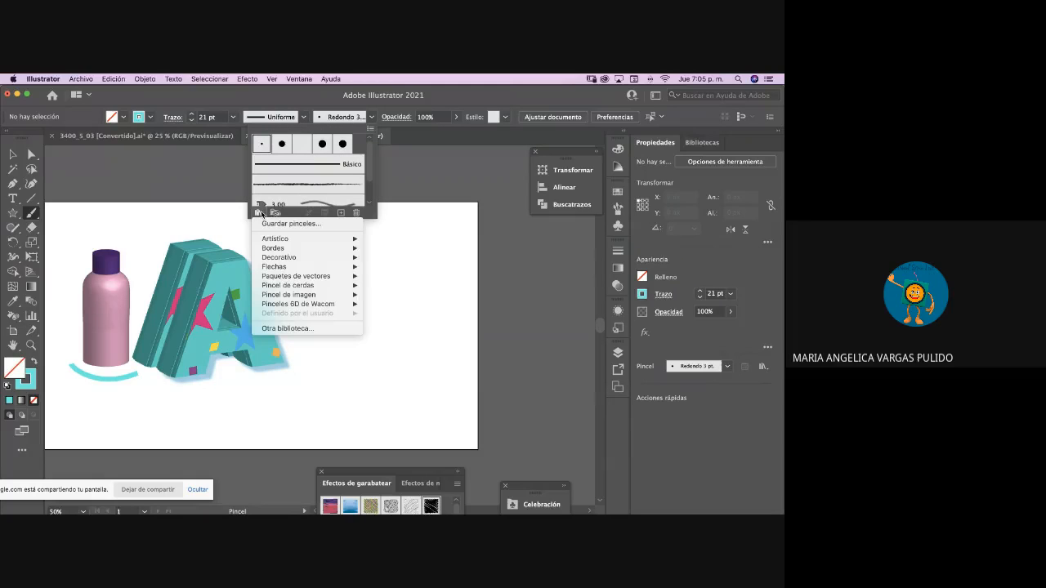
mouse_move(354, 241)
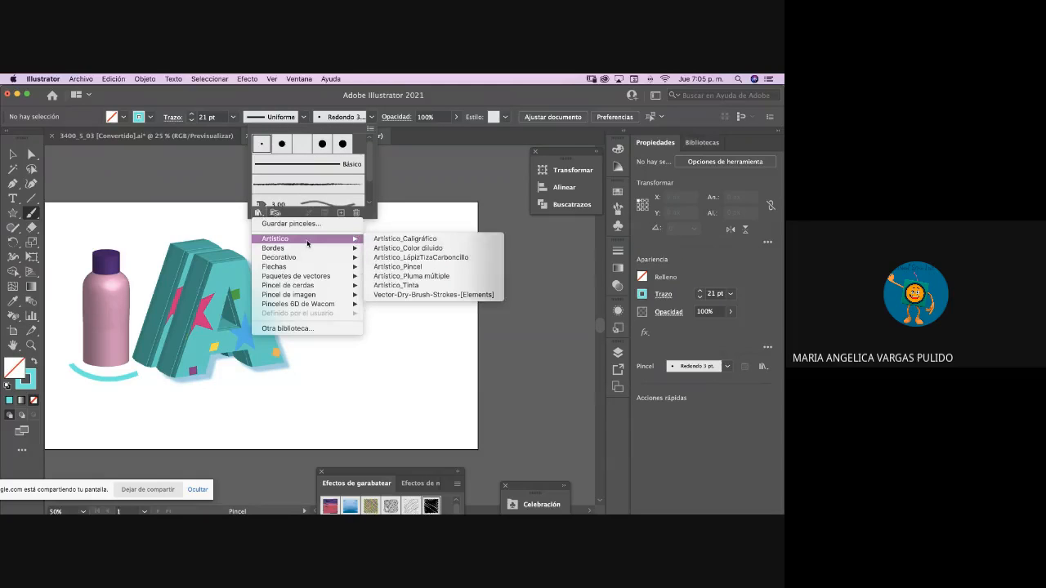
left_click(413, 276)
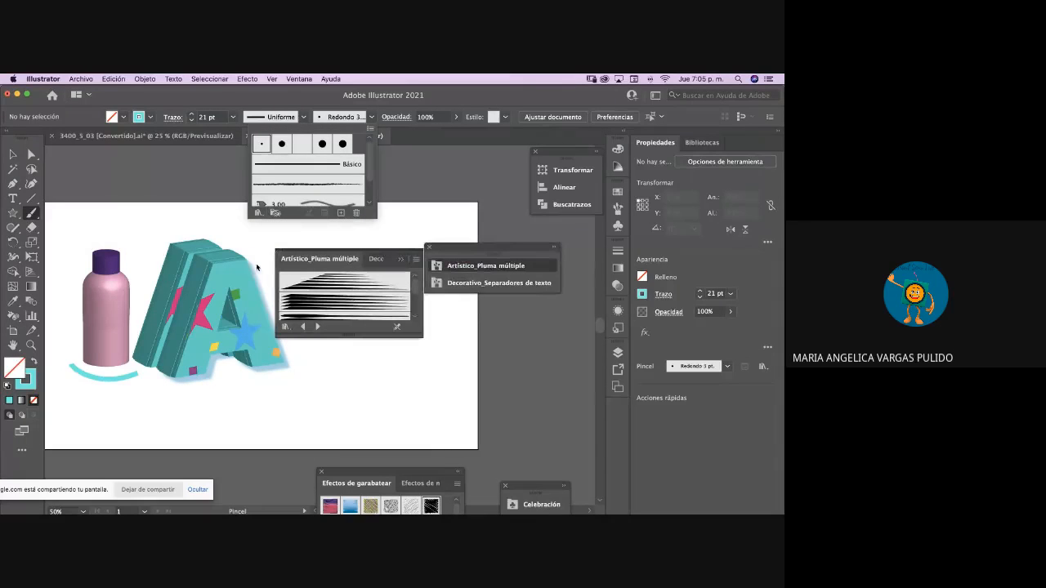
- Paint a wavy stroke and a curved arc on the blank area beside the letter A with an Artístico_Pluma múltiple brush
left_click(334, 366)
mouse_move(308, 239)
left_mouse_down()
mouse_move(352, 221)
mouse_move(394, 265)
left_mouse_up()
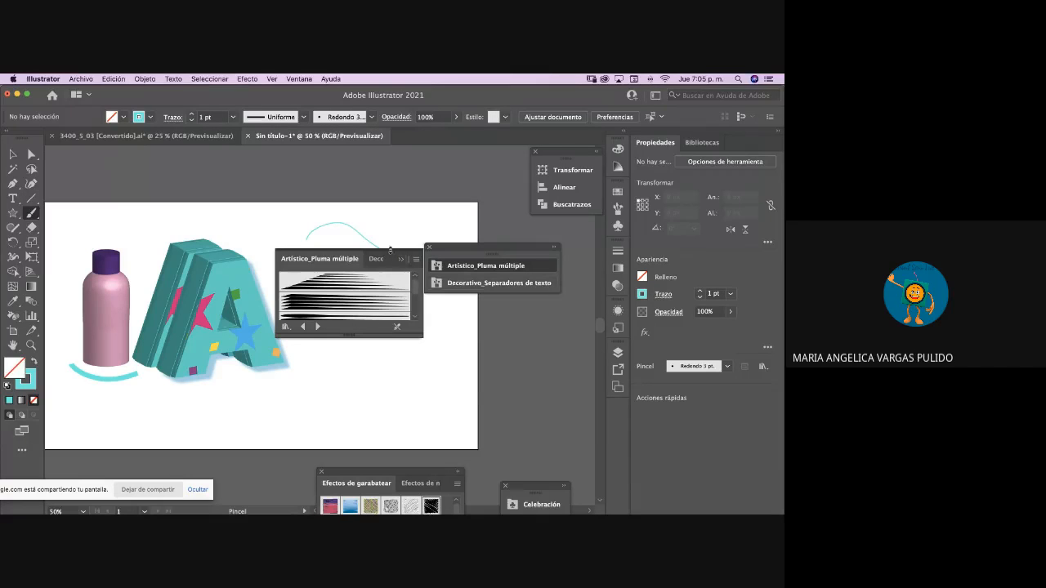
left_click(353, 302)
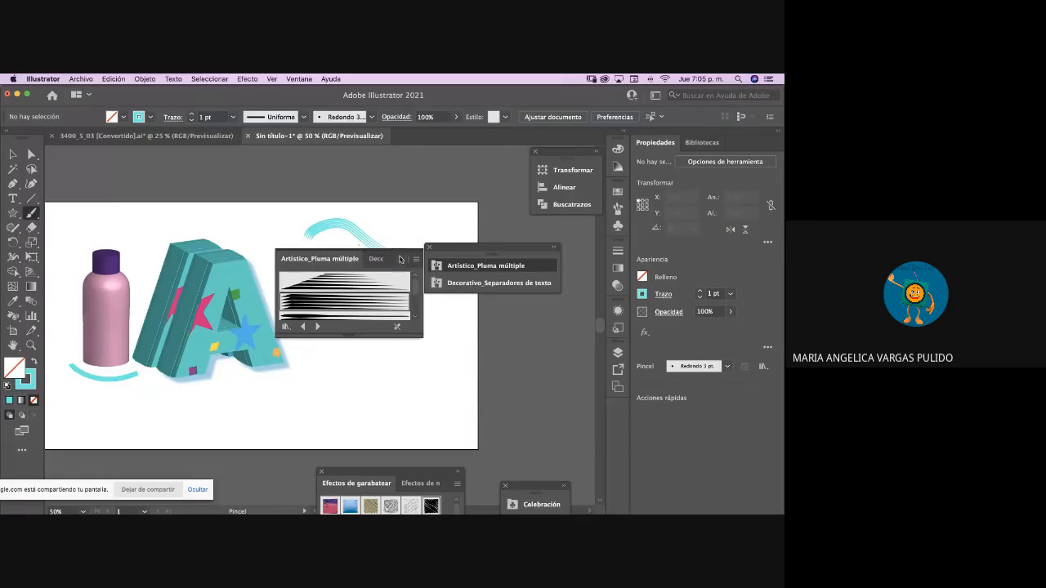
mouse_move(320, 361)
left_mouse_down()
mouse_move(330, 388)
mouse_move(427, 383)
left_mouse_up()
- Load the Decorativo_Dispersión brush library, and replace it with the Artístico_Color diluido library
left_click(286, 327)
mouse_move(324, 356)
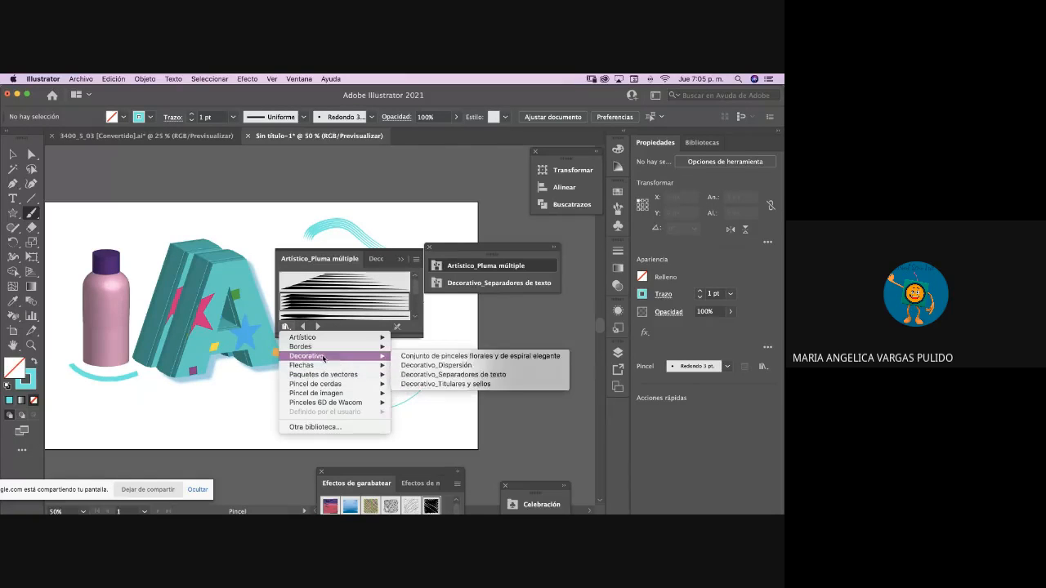
left_click(431, 366)
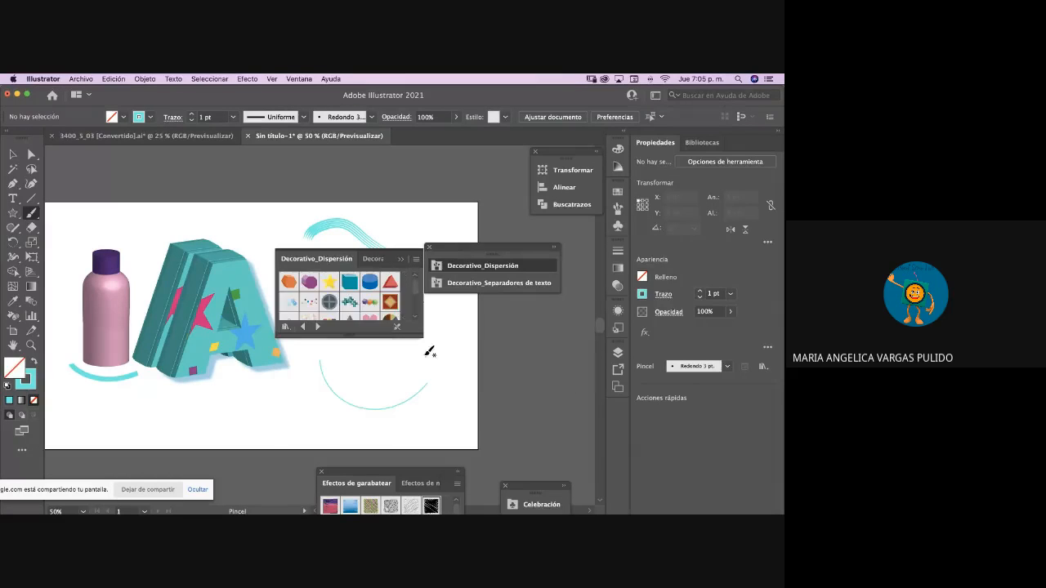
left_click(285, 327)
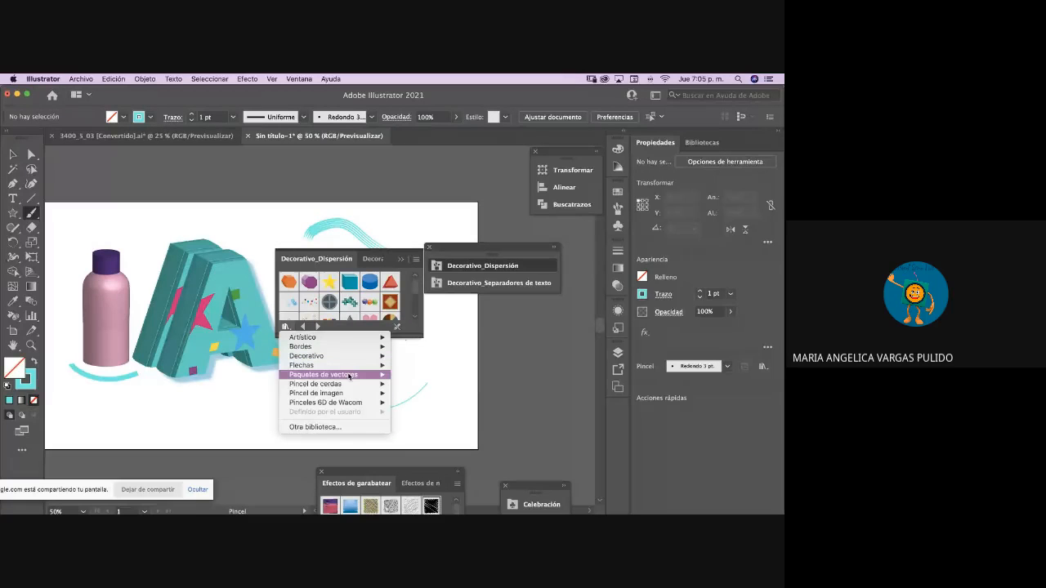
mouse_move(347, 341)
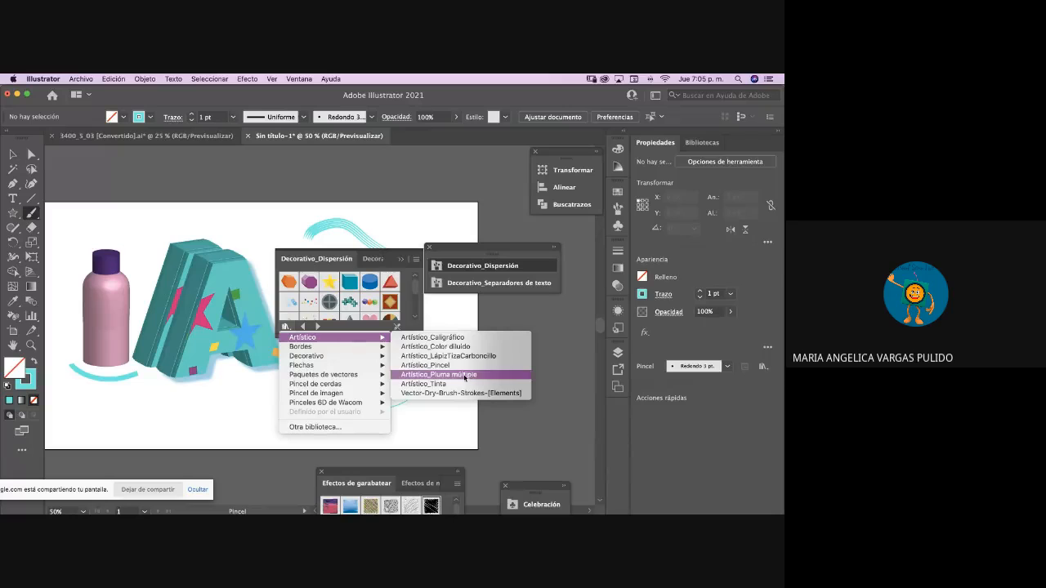
left_click(460, 348)
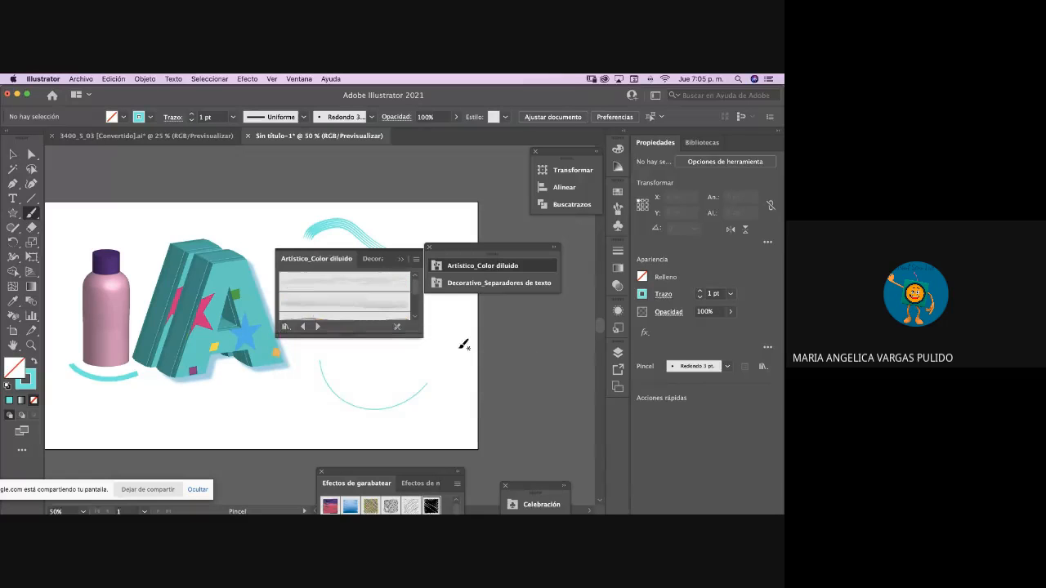
- Paint test strokes near the lower arc using Aguado - Grueso and another diluted-color brush
left_click(372, 306)
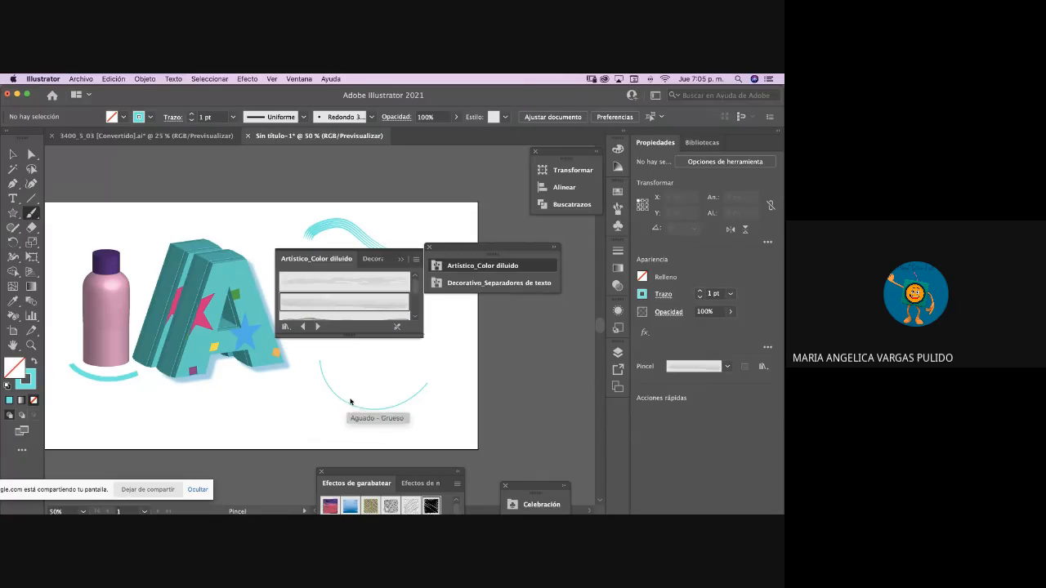
left_click_drag(360, 408, 452, 379)
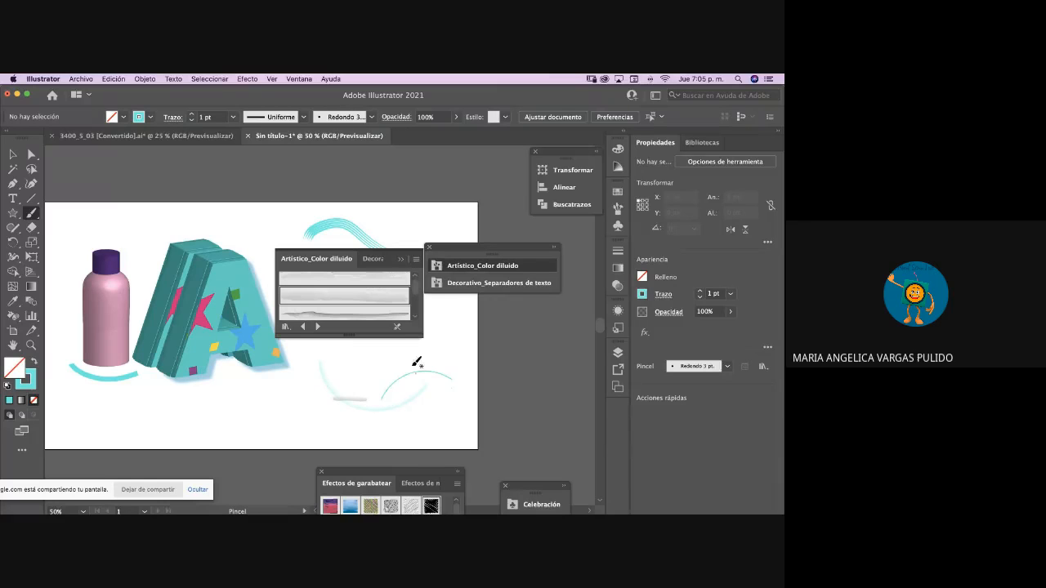
scroll(359, 302, "down", 3)
left_click(359, 308)
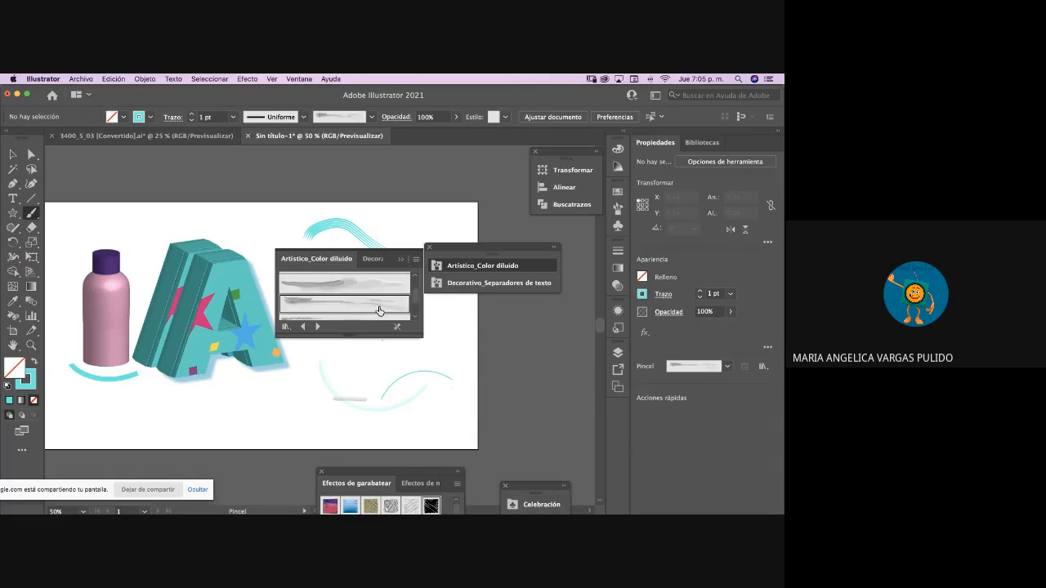
left_click_drag(359, 308, 414, 375)
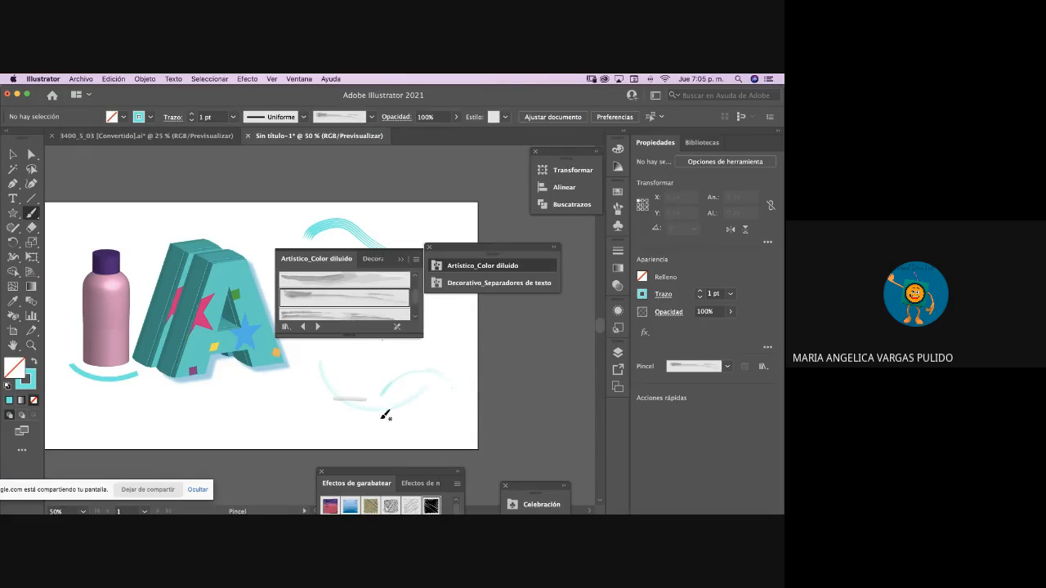
- Move the brush library clear of the artwork and delete all test brush strokes beside the letter A
key("v")
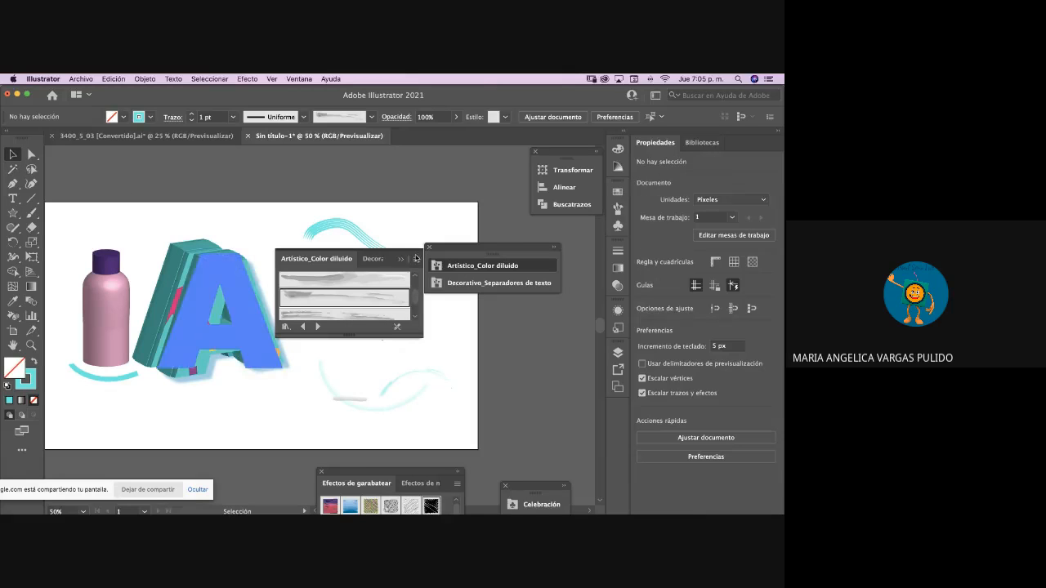
mouse_move(351, 252)
left_mouse_down()
mouse_move(477, 267)
mouse_move(524, 219)
left_mouse_up()
left_click_drag(350, 342, 427, 418)
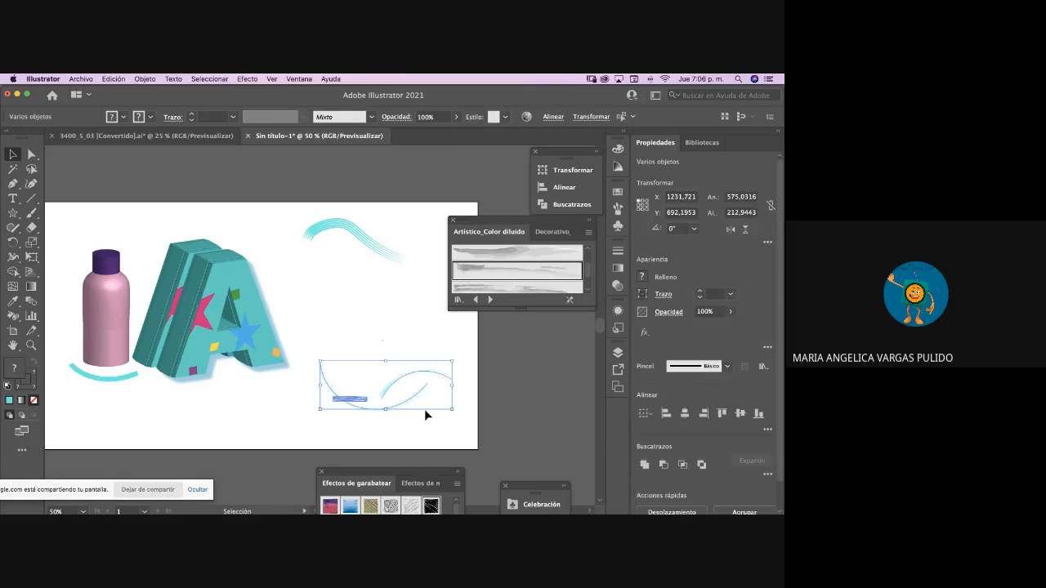
key("Delete")
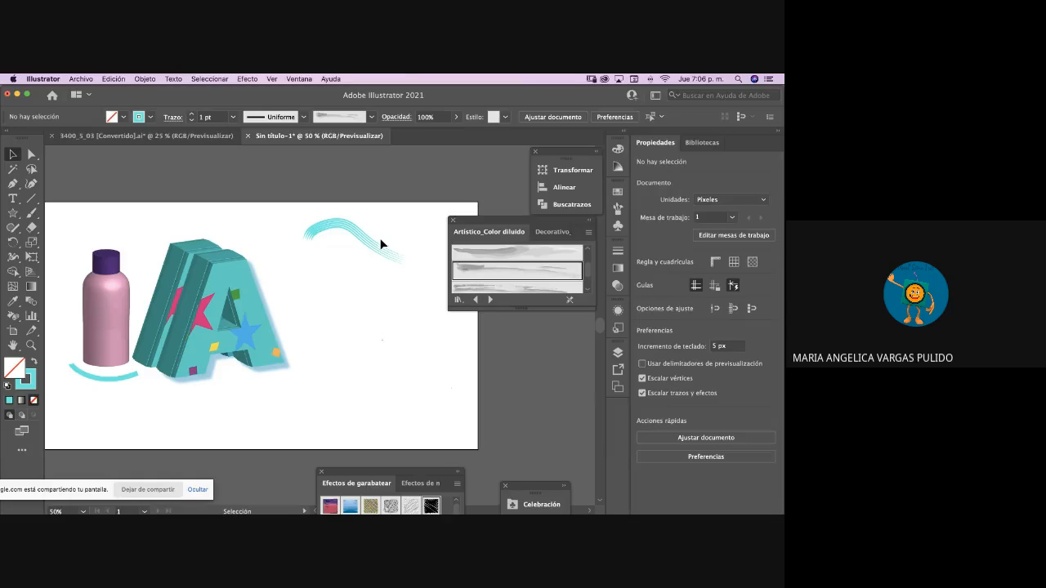
left_click(380, 244)
key("Delete")
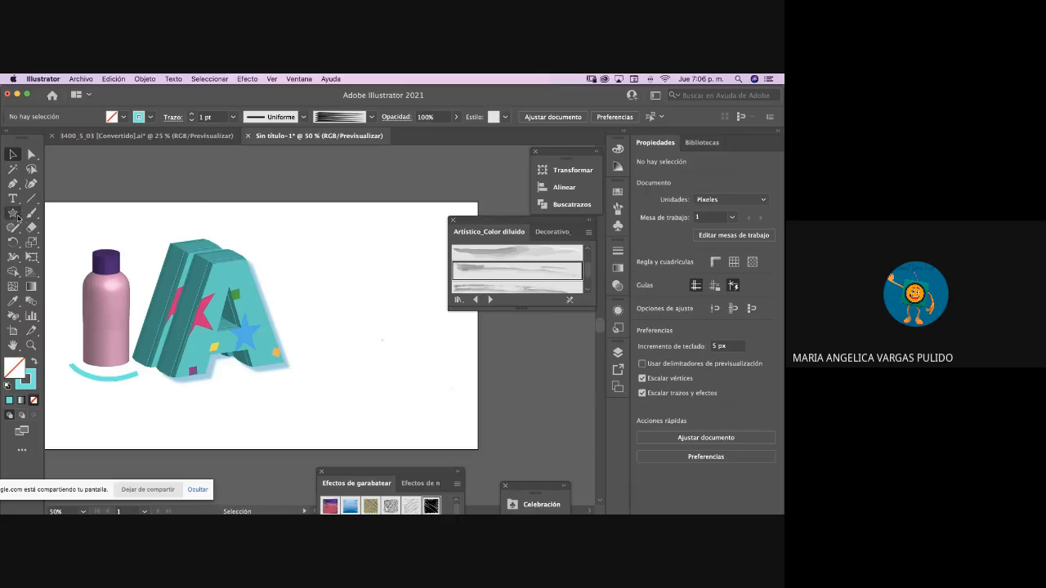
- Draw a circle about 140 px in diameter beside the letter A, with a black fill and no stroke
left_click_drag(12, 212, 77, 243)
left_click_drag(334, 242, 367, 273)
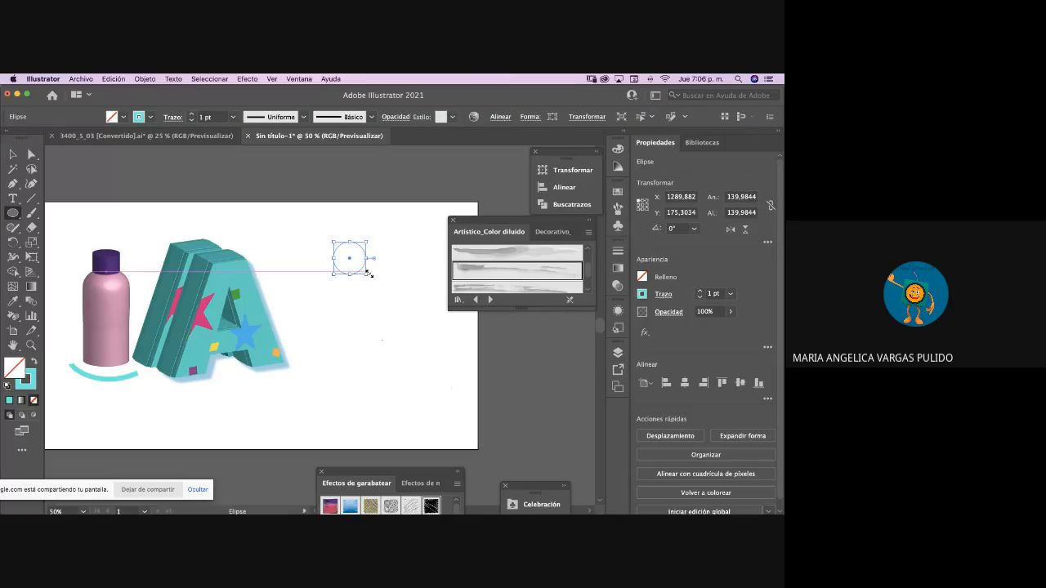
left_click(6, 387)
left_click(33, 362)
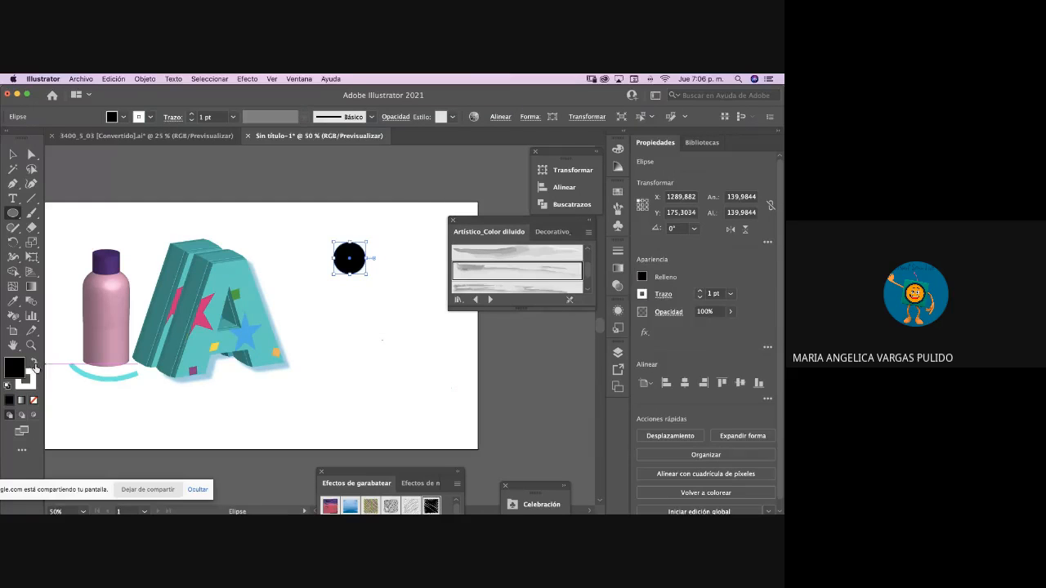
left_click(33, 400)
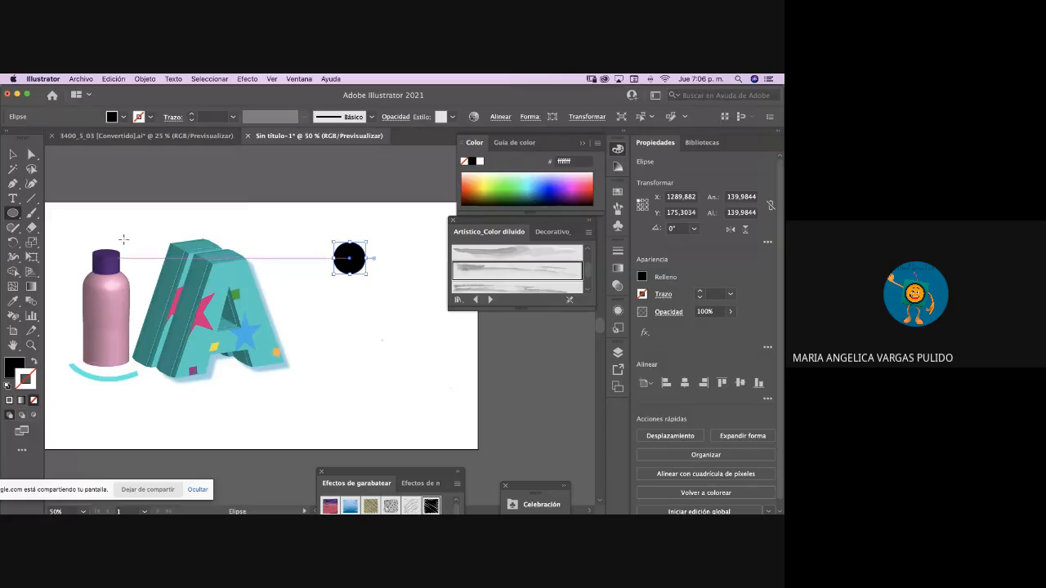
- Move the black circle slightly toward the letter A and scale it down to about 42 px in diameter
left_click(31, 154)
left_click(13, 153)
left_click(278, 228)
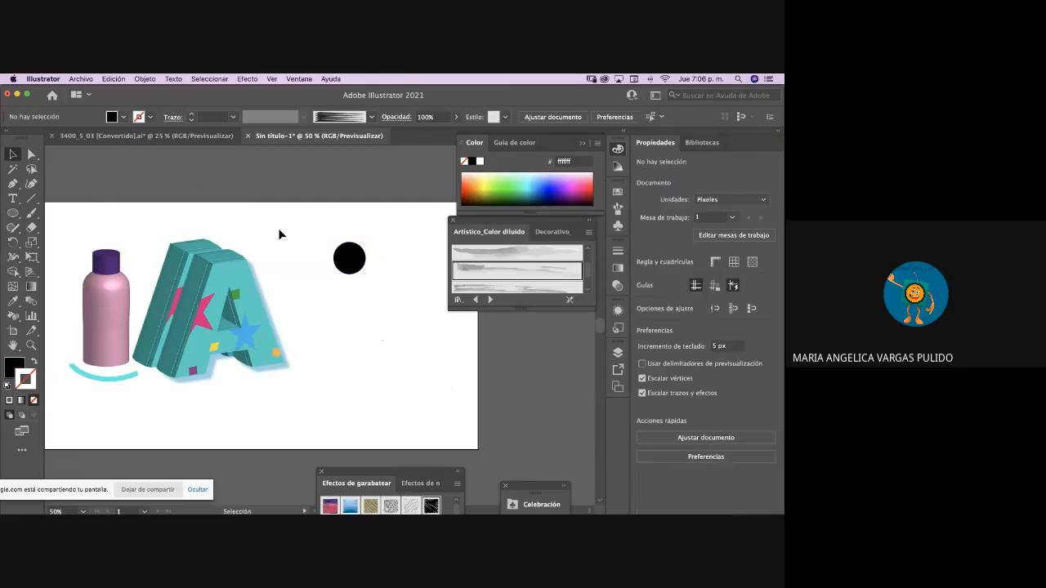
left_click_drag(349, 259, 326, 253)
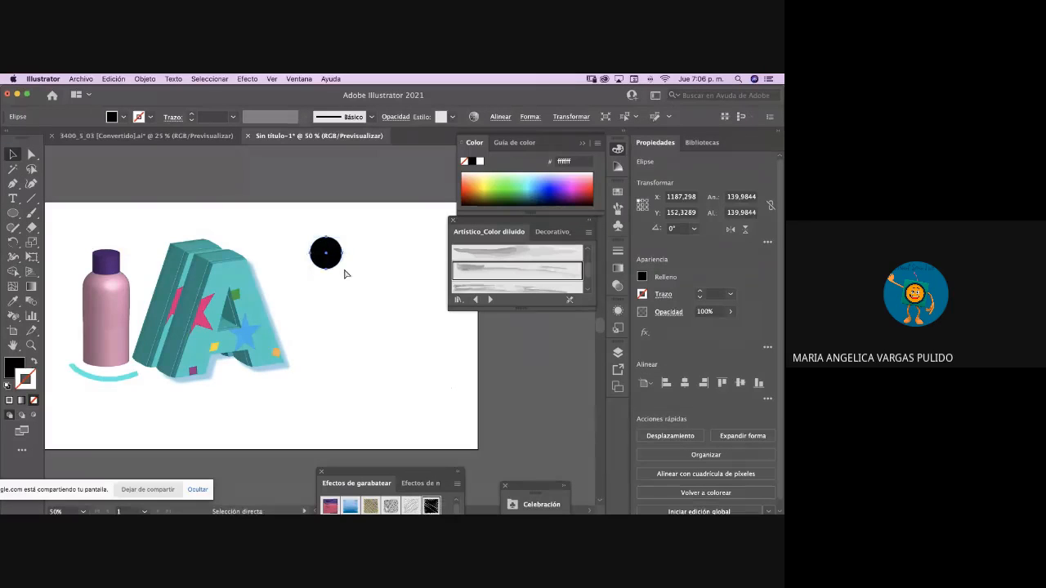
key("super+equal")
key("super+equal")
key("super+equal")
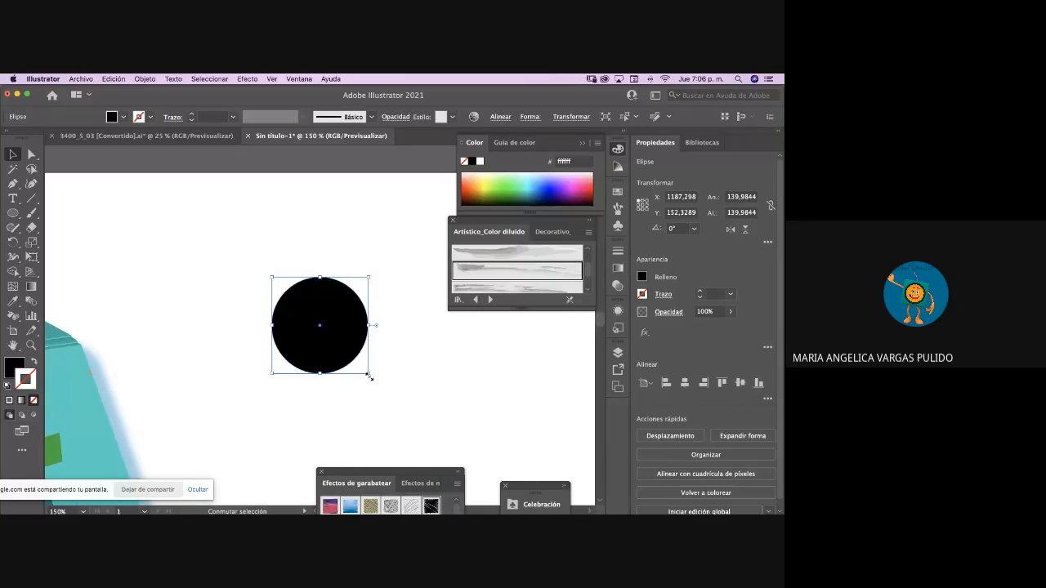
left_click_drag(369, 375, 301, 306)
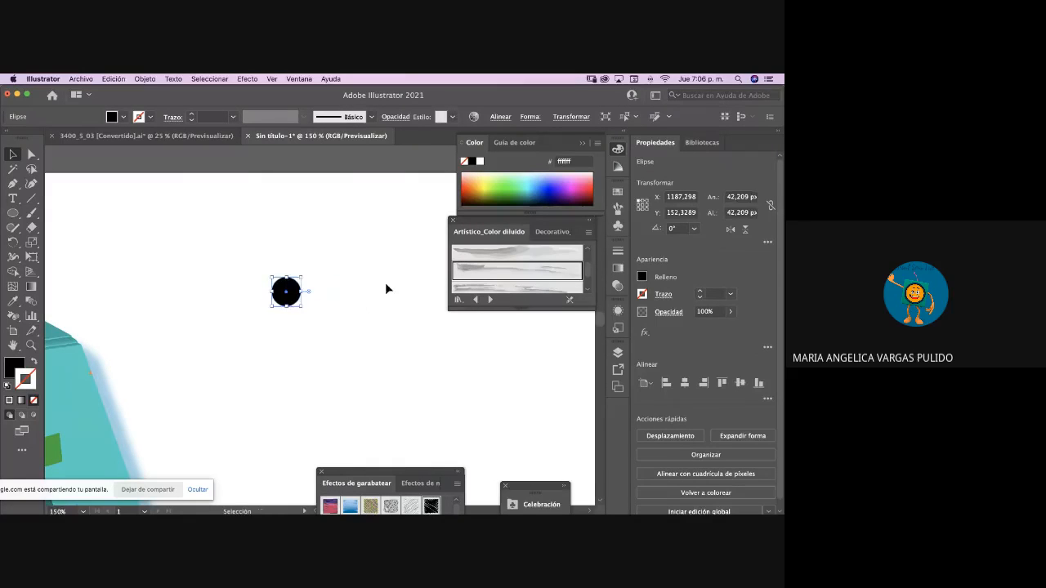
- Stretch the small circle into a long tapered drop by moving its right anchor point 150 px to the right
left_click(31, 154)
left_click(301, 292)
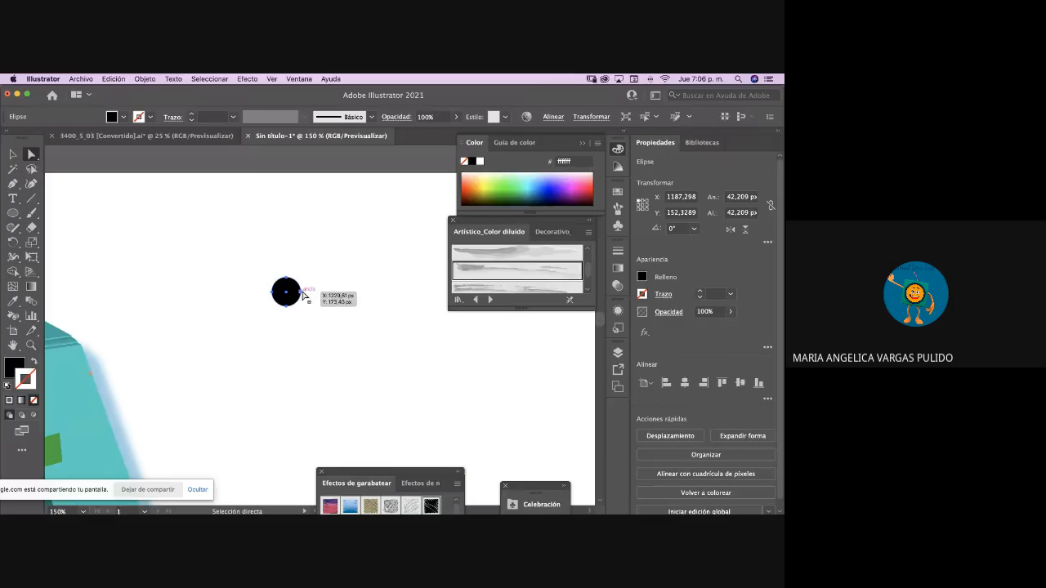
key("shift+Right")
key("shift+Right")
key("shift+Right")
key("shift+Right")
key("shift+Right")
key("shift+Right")
key("shift+Right")
key("shift+Right")
key("shift+Right")
key("shift+Right")
key("shift+Right")
key("shift+Right")
key("shift+Right")
key("shift+Right")
key("shift+Right")
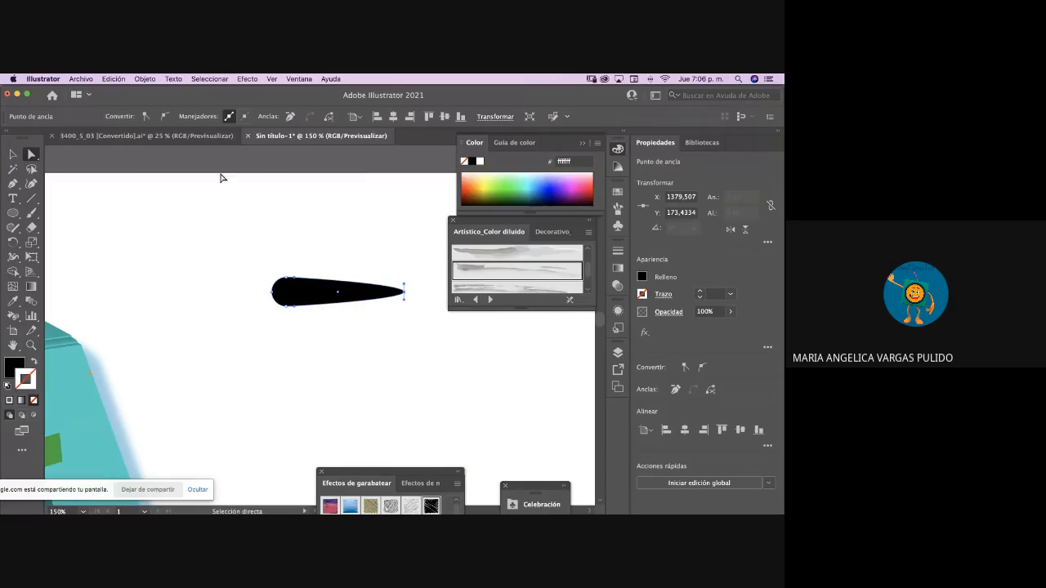
- Select the whole tapered shape and move it slightly up and to the left
left_click(13, 154)
left_click(238, 262)
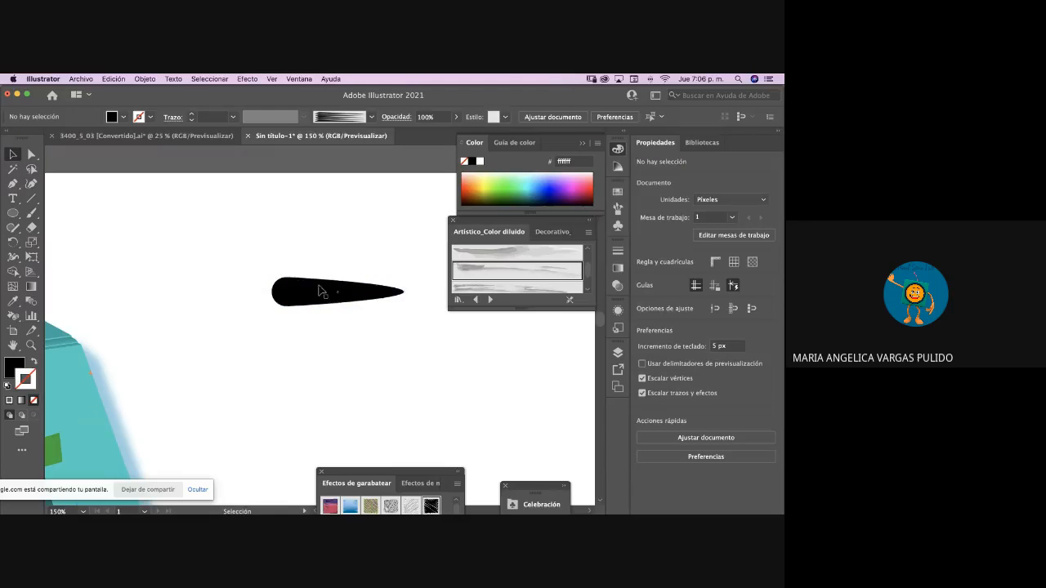
left_click_drag(321, 292, 266, 281)
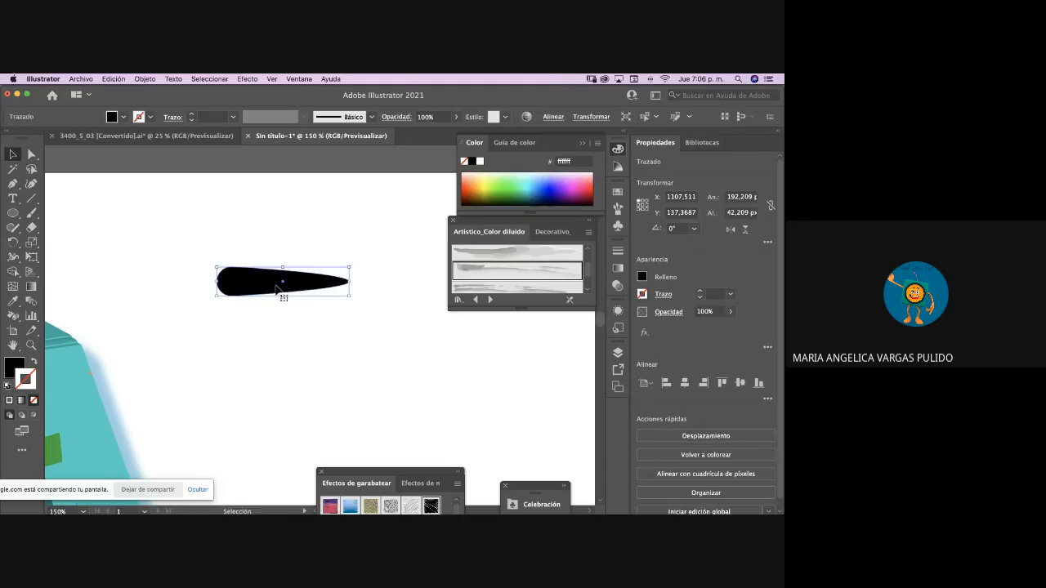
- Create a new brush from the tapered shape using the Pincel de arte type
left_click(370, 117)
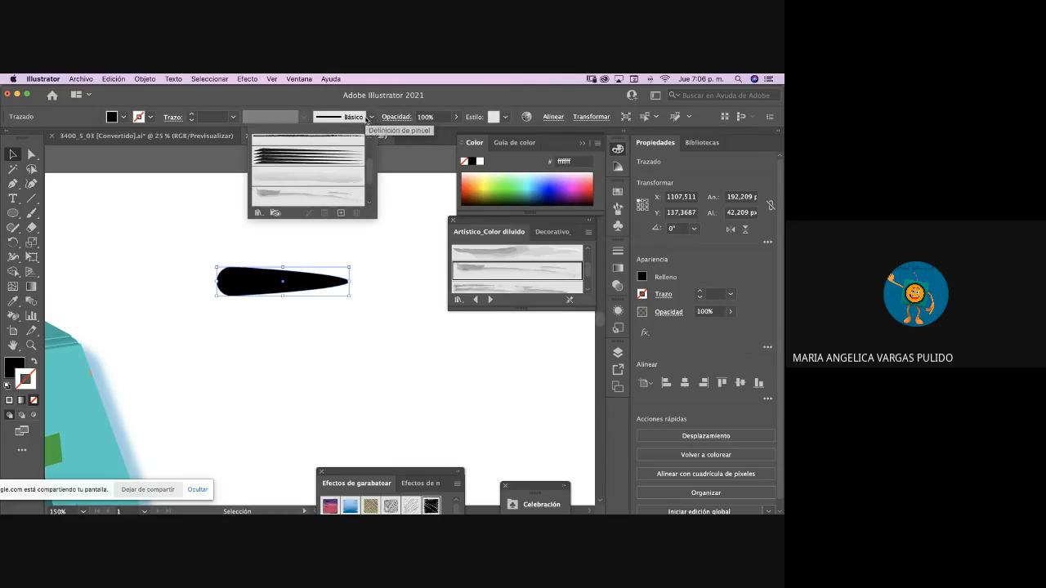
left_click_drag(375, 177, 371, 159)
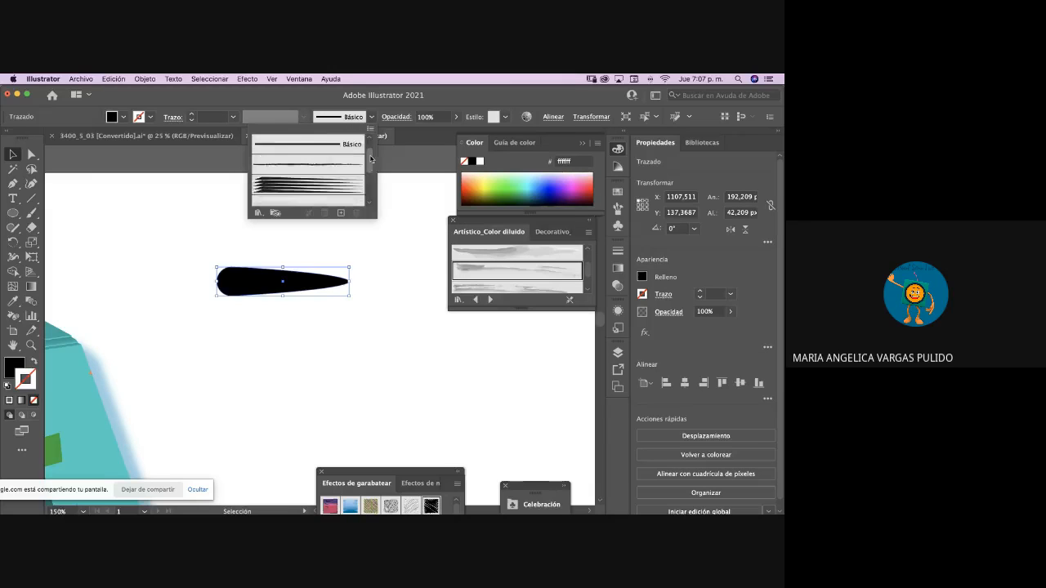
scroll(371, 159, "down", 5)
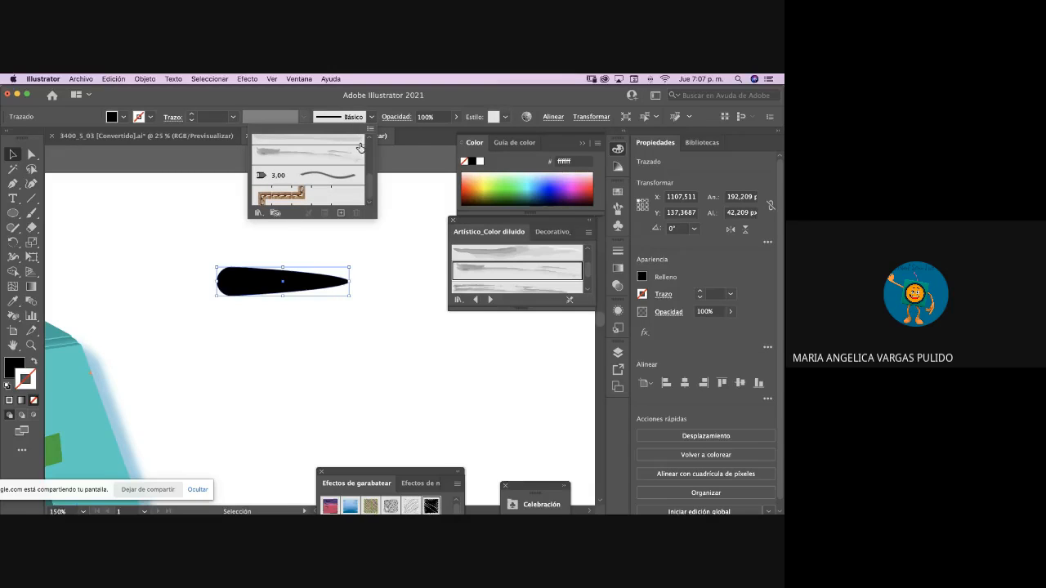
mouse_move(374, 178)
left_mouse_down()
mouse_move(371, 195)
mouse_move(373, 181)
left_mouse_up()
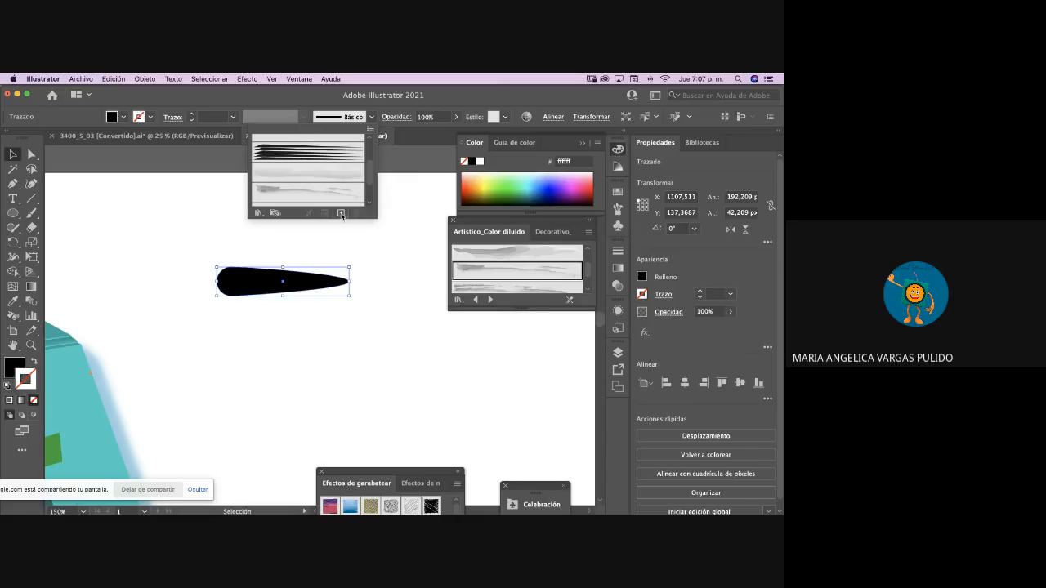
left_click(341, 214)
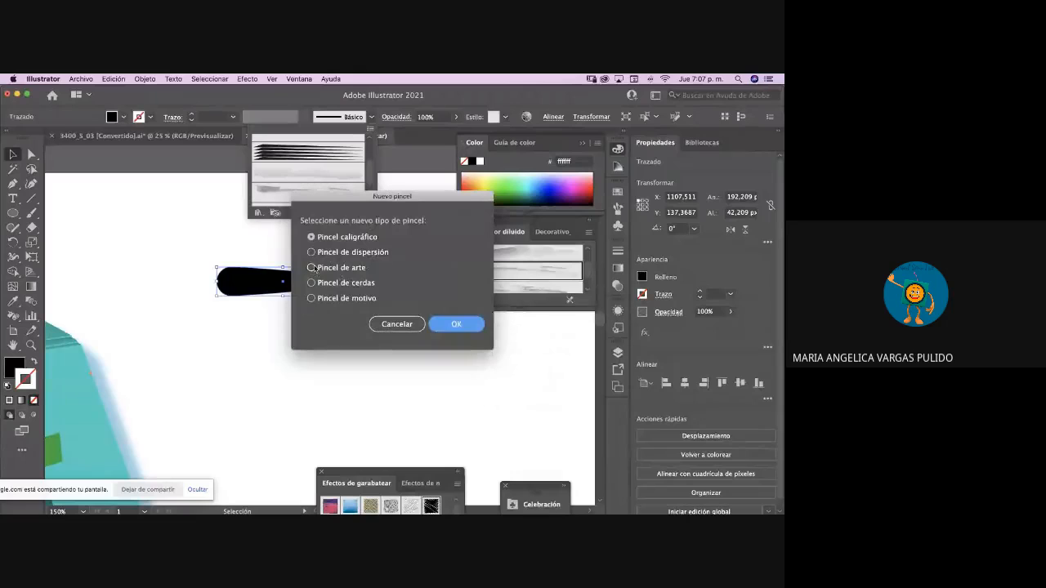
left_click(311, 267)
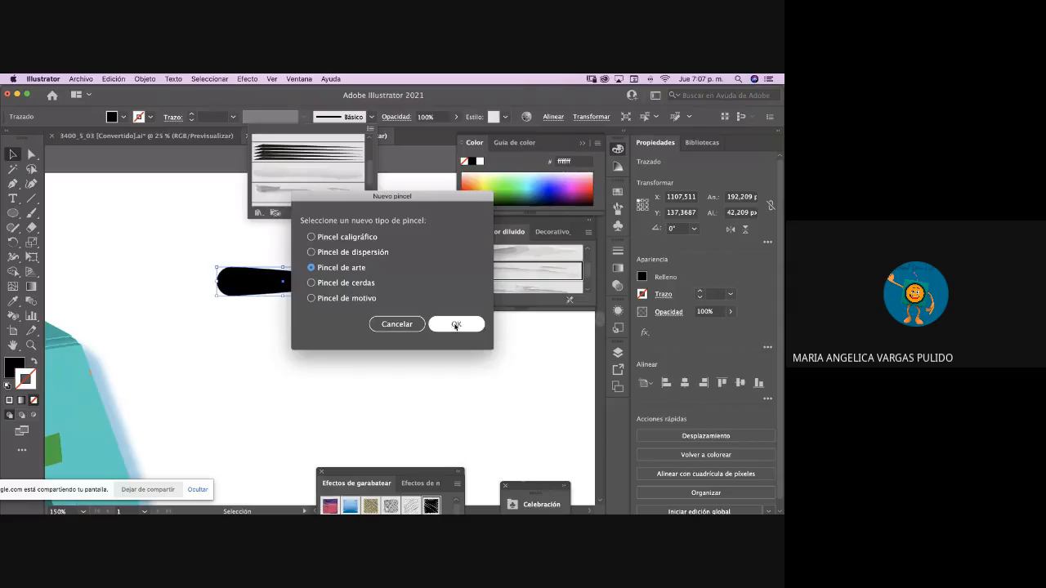
left_click(455, 324)
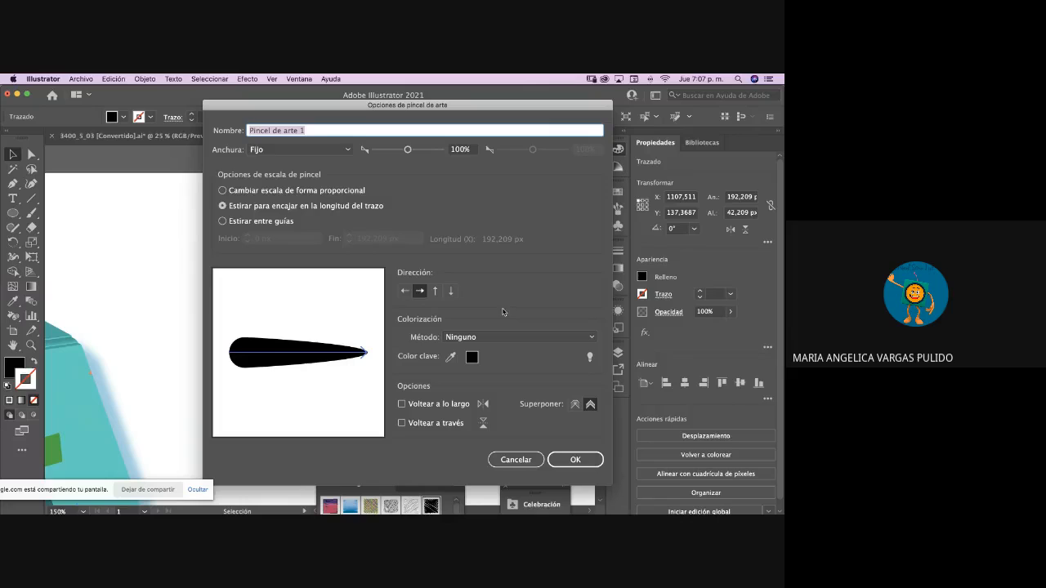
- Name the new art brush "Pincel creado1"
left_click(322, 131)
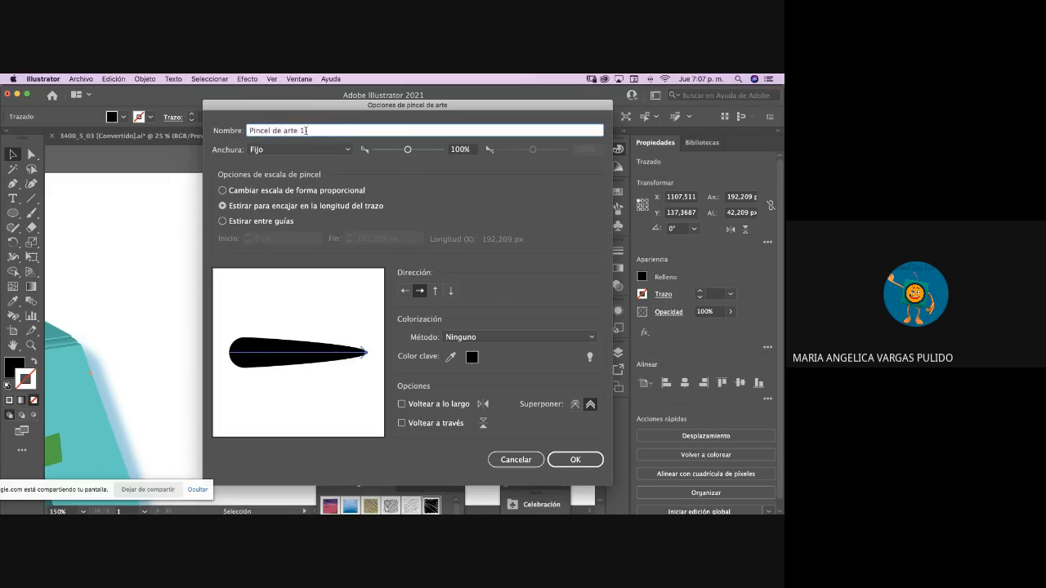
left_click_drag(304, 131, 275, 132)
type("Crea")
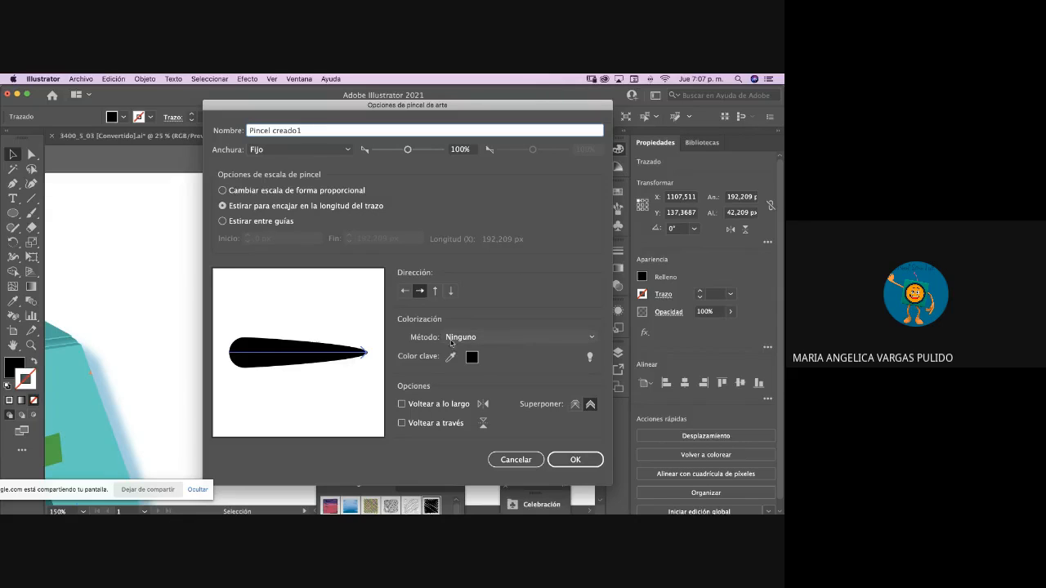
- Set the colorization method of the Pincel creado1 brush to Matices and save the brush options
left_click(474, 340)
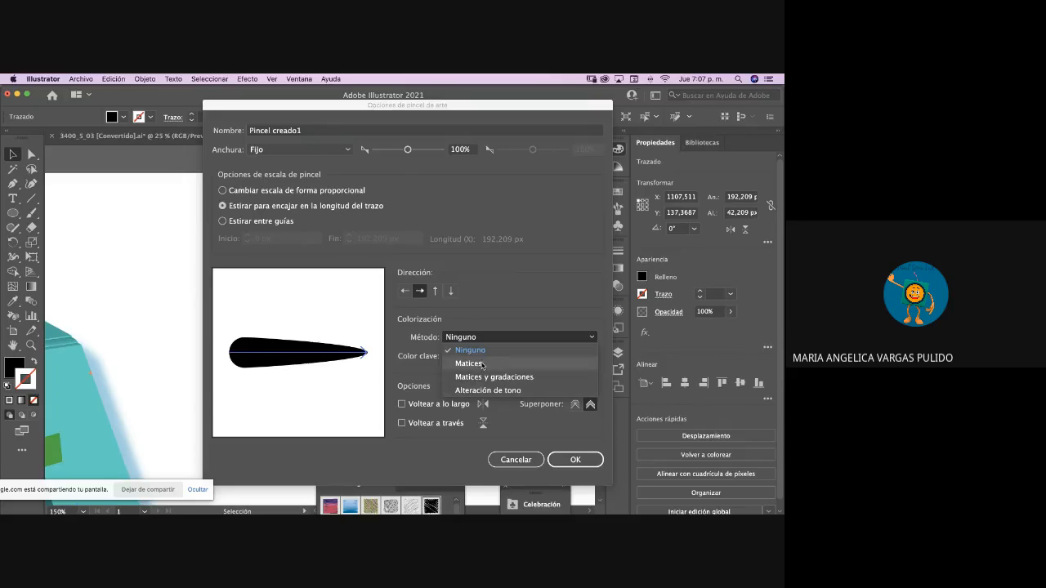
left_click(483, 365)
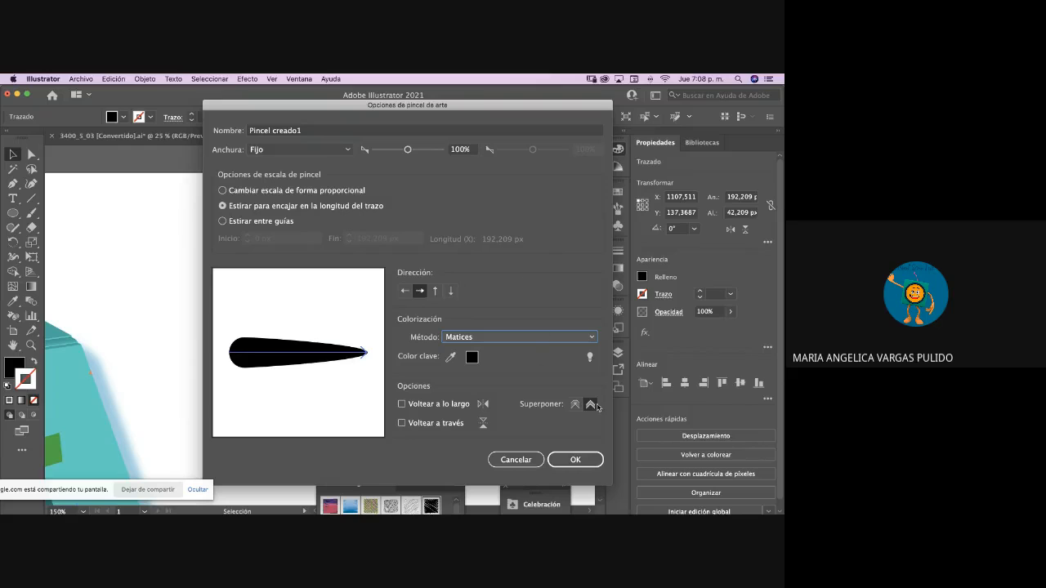
left_click(575, 460)
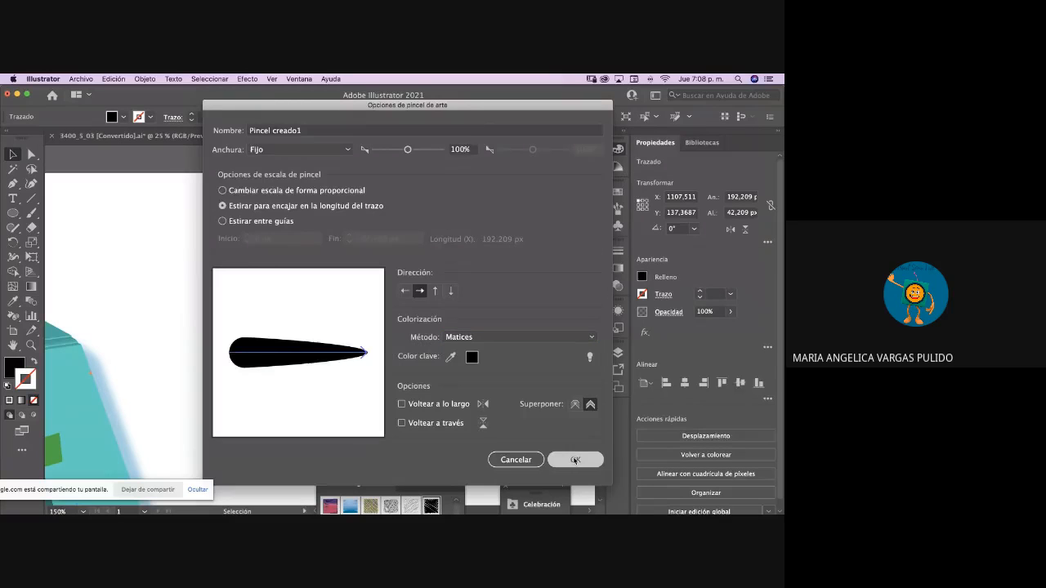
- Apply Pincel creado1 to the tapered shape and paint a short curved test stroke above it with the Brush tool
left_click(310, 204)
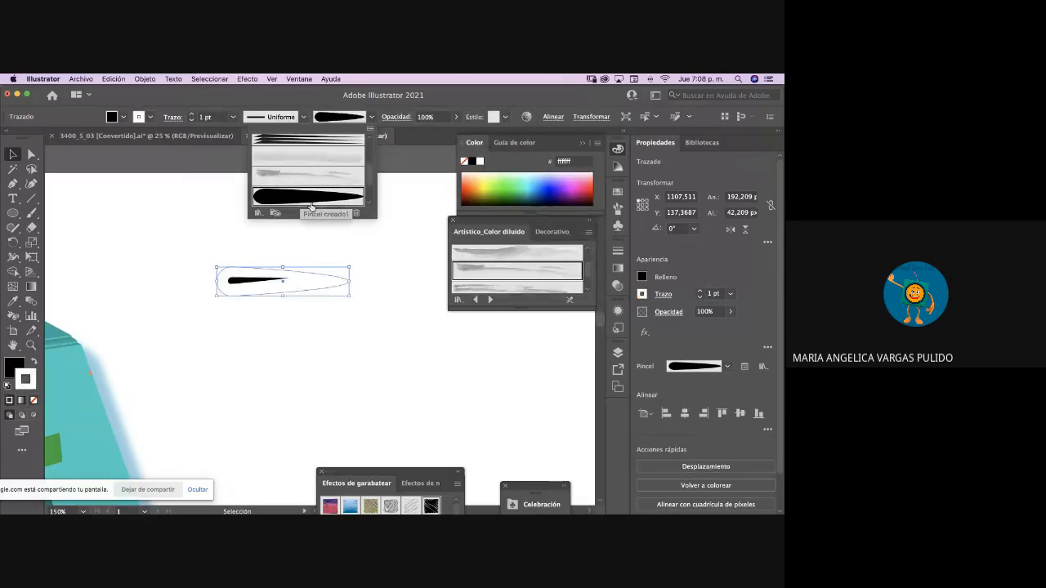
left_click(11, 155)
left_click(31, 213)
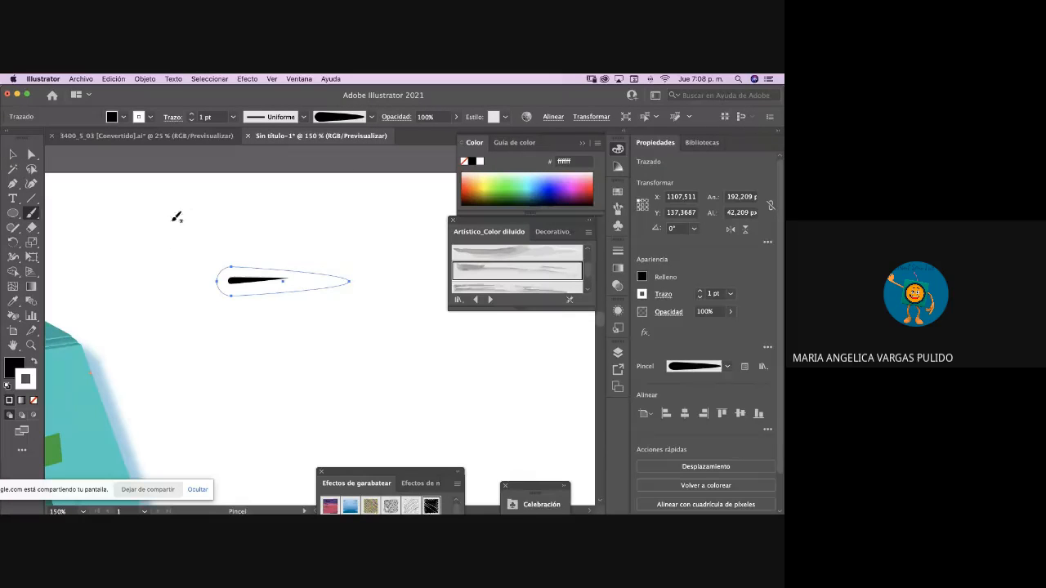
left_click_drag(172, 248, 227, 216)
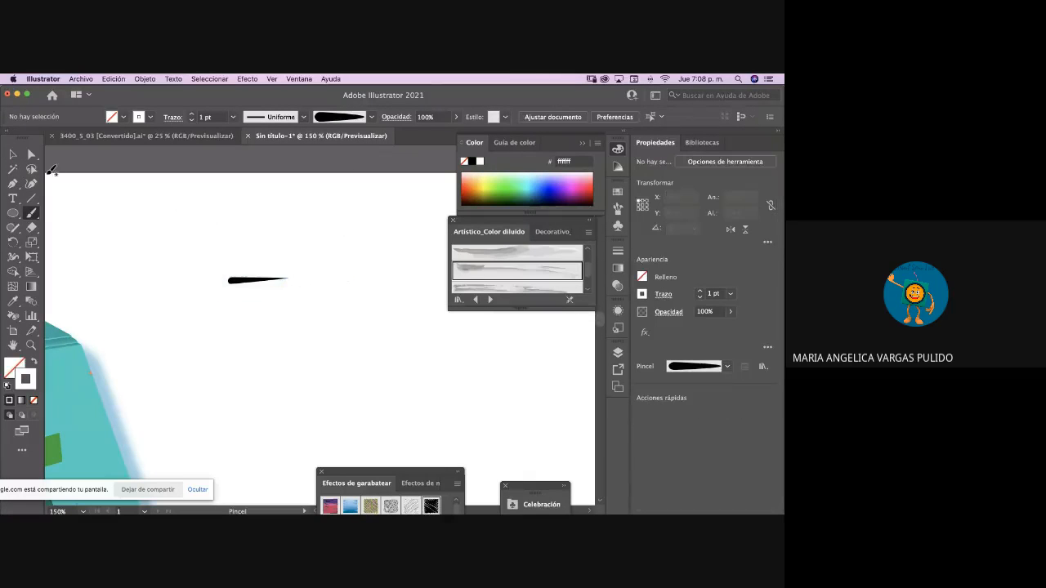
key("v")
left_click(368, 270)
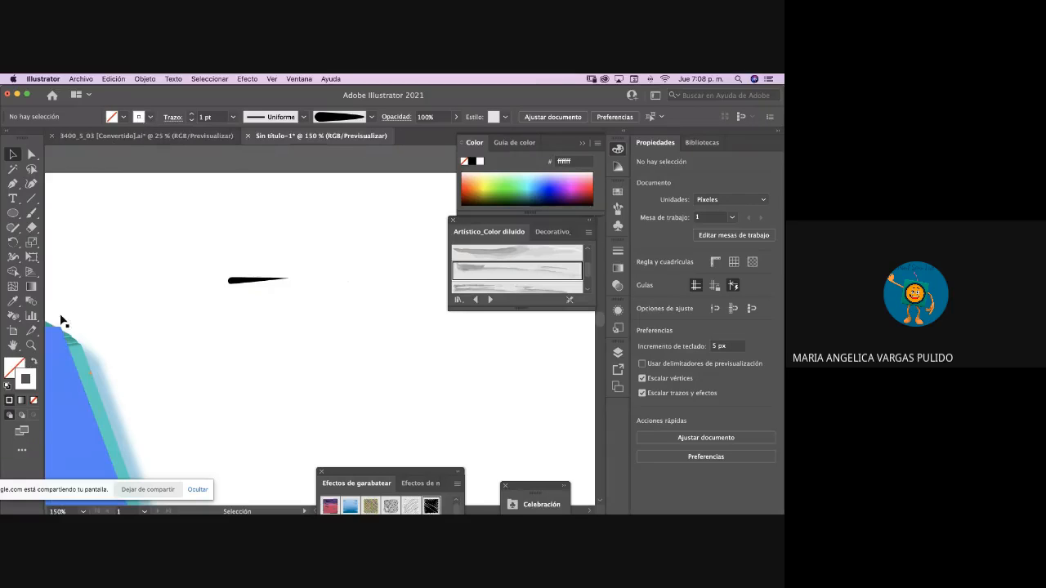
- Swap the fill and stroke colours and set the fill to the pale yellow ffe5a8
left_click(32, 364)
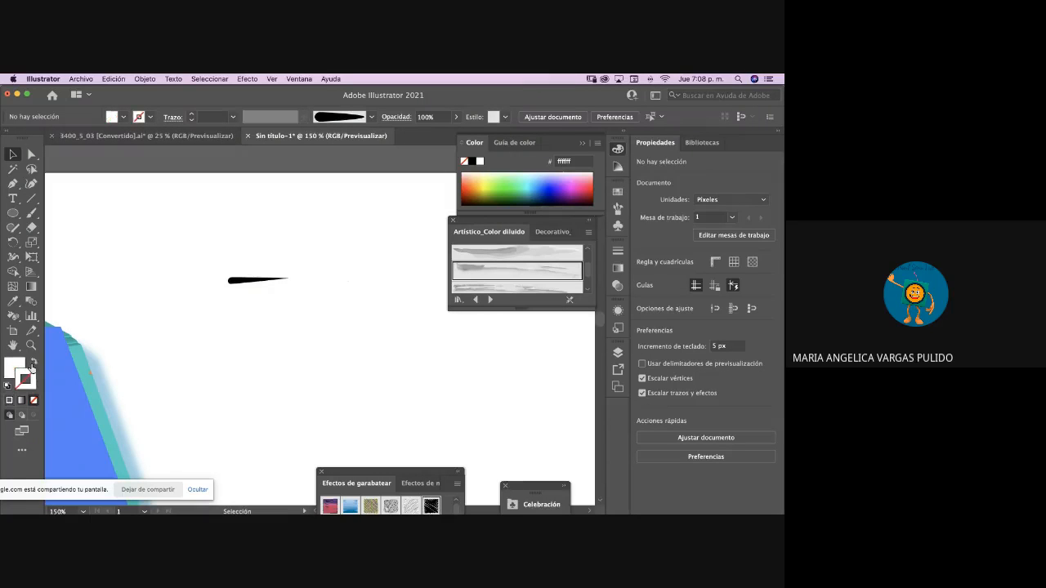
double_click(14, 365)
left_click(250, 311)
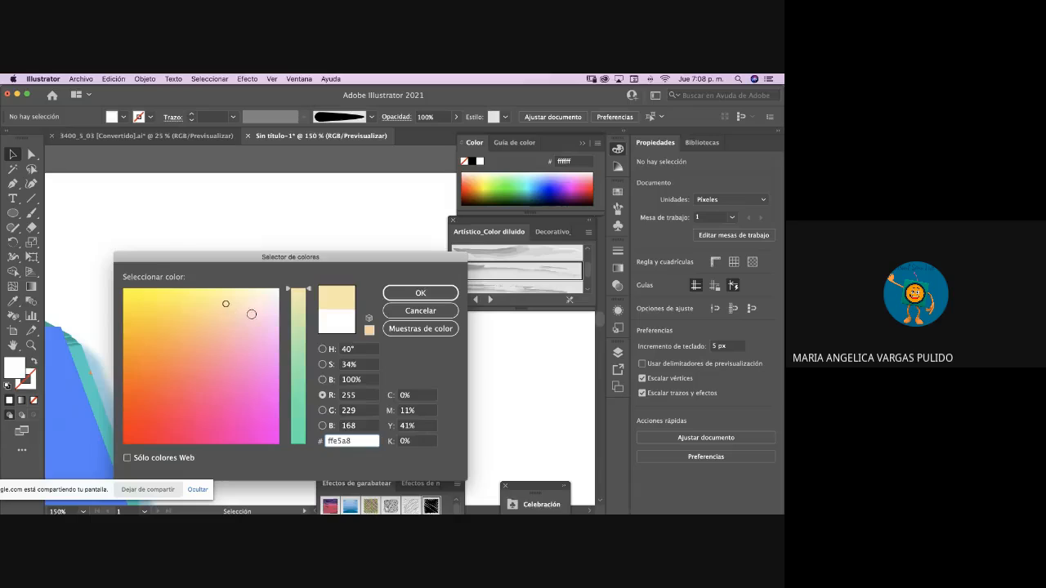
key("Return")
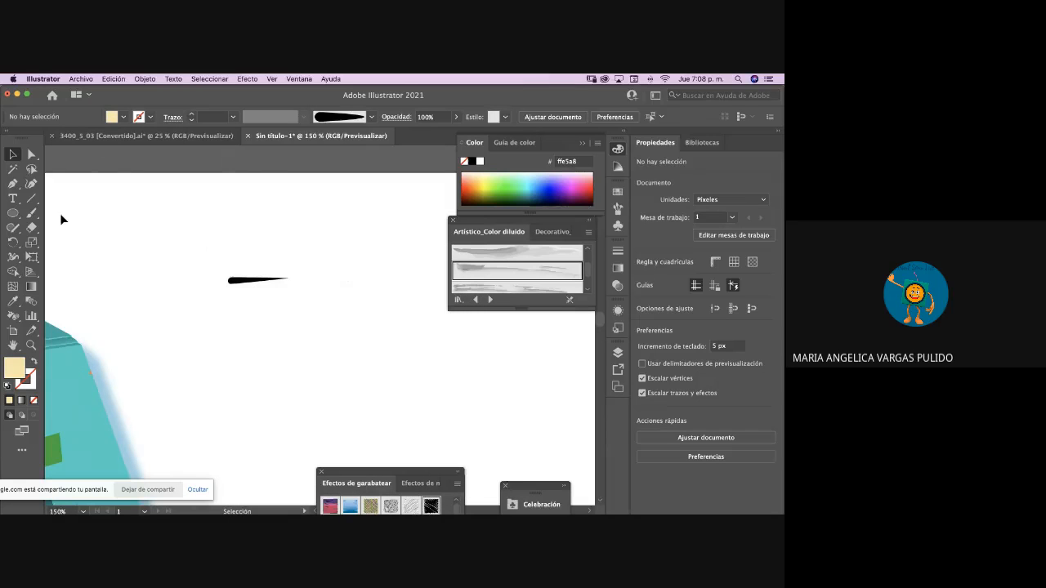
- Paint several curved test strokes of varying length around the tapered shape with the Pincel creado1 brush in pale yellow
left_click(31, 212)
left_click(371, 117)
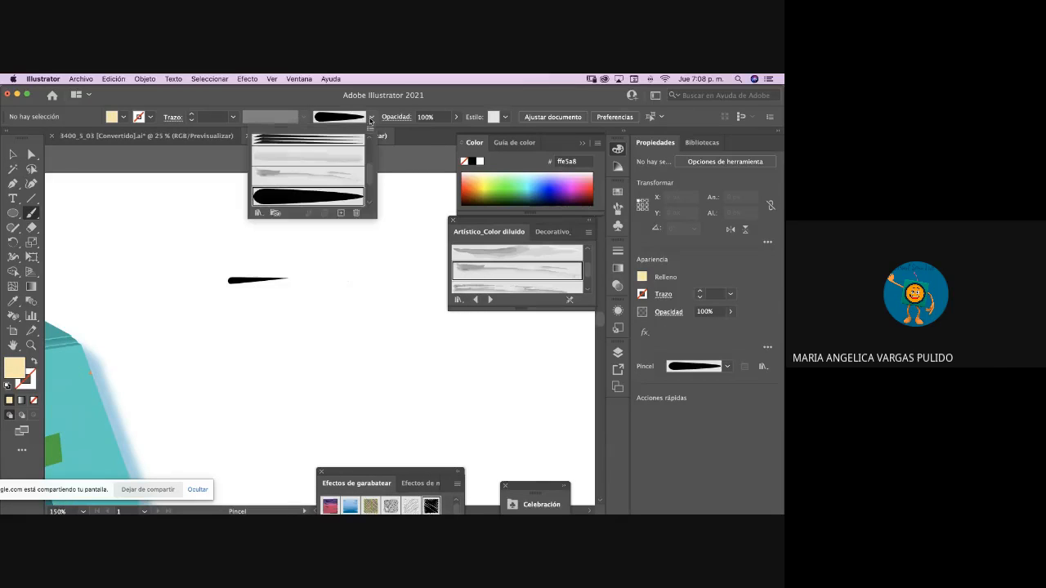
left_click(307, 204)
left_click(264, 341)
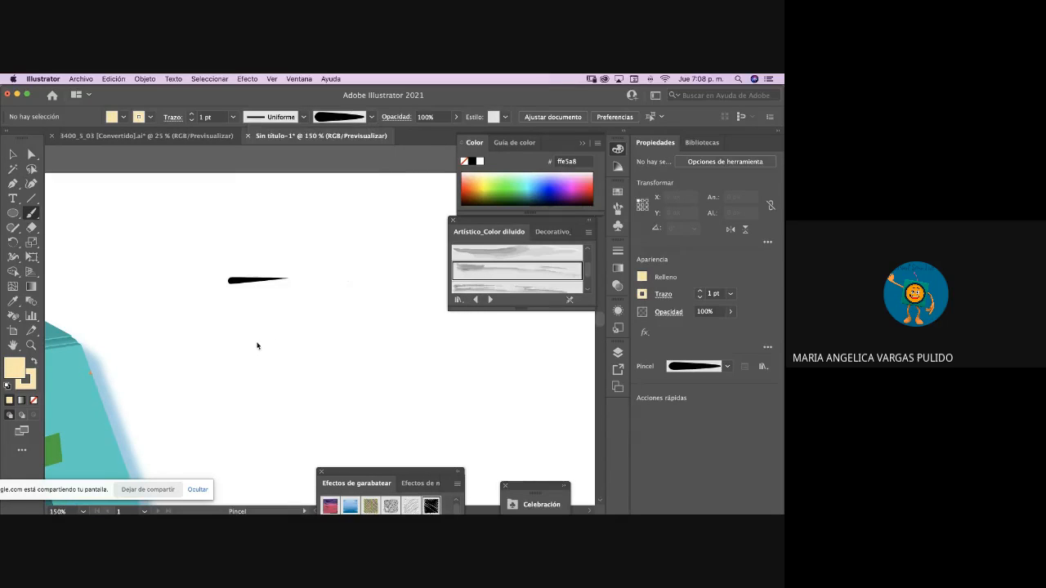
left_click_drag(204, 317, 392, 336)
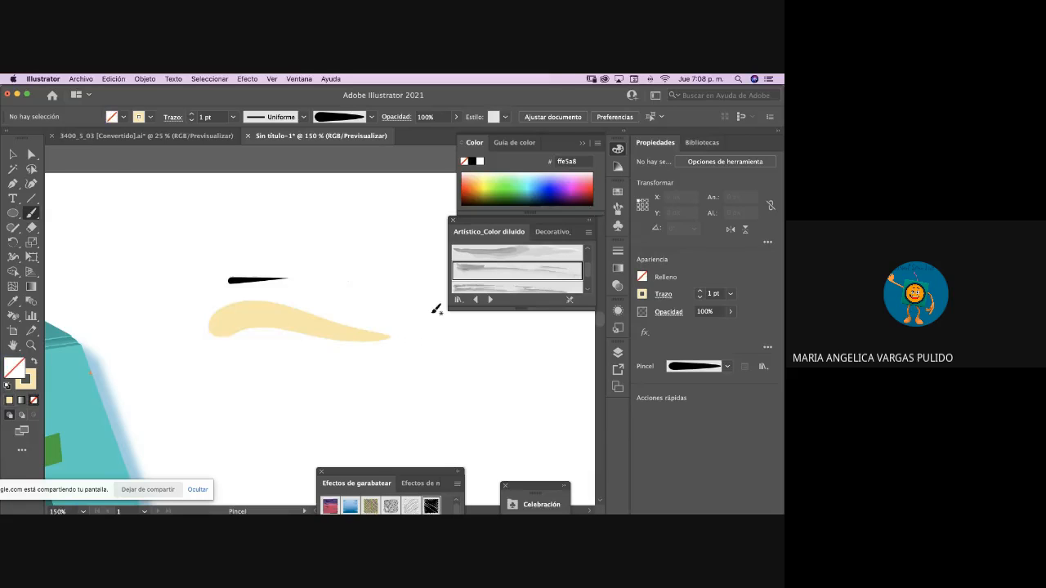
left_click_drag(322, 218, 355, 222)
left_click_drag(258, 221, 295, 236)
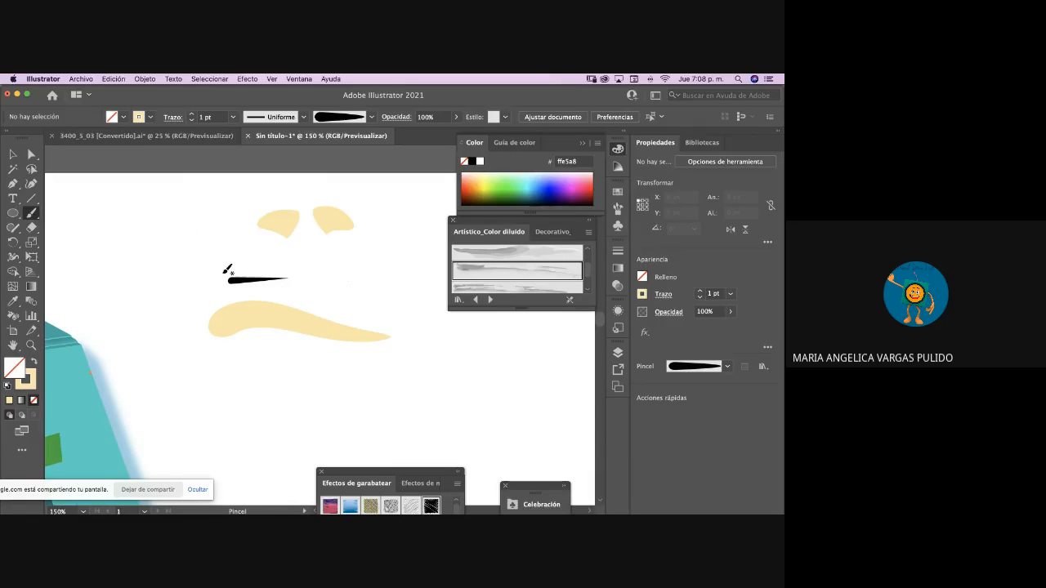
mouse_move(196, 212)
left_mouse_down()
mouse_move(152, 238)
mouse_move(204, 244)
left_mouse_up()
mouse_move(193, 356)
left_mouse_down()
mouse_move(318, 399)
mouse_move(338, 373)
left_mouse_up()
left_click_drag(480, 396, 391, 251)
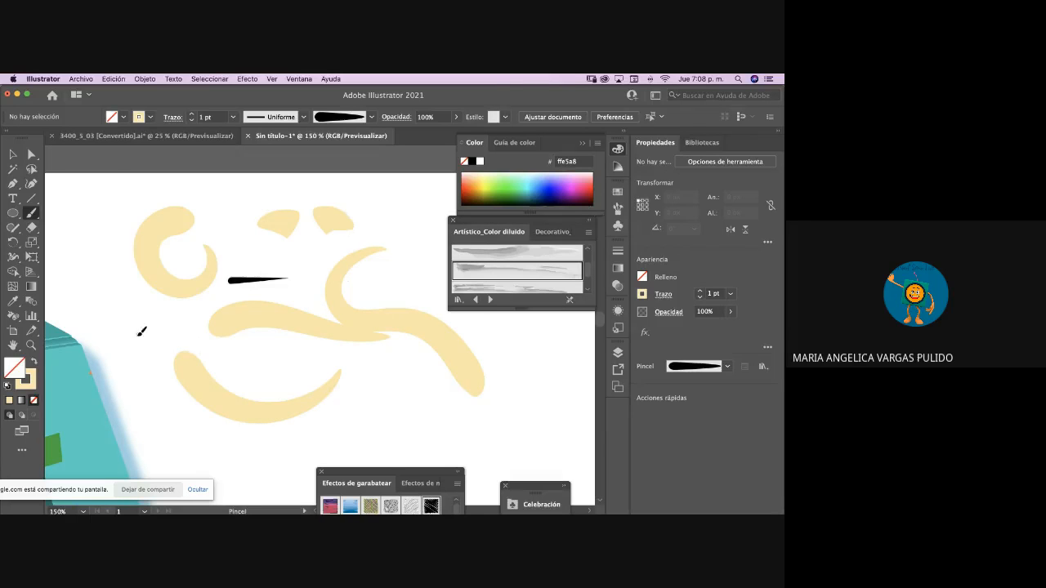
left_click_drag(140, 331, 241, 362)
mouse_move(315, 350)
left_mouse_down()
mouse_move(281, 352)
mouse_move(306, 369)
left_mouse_up()
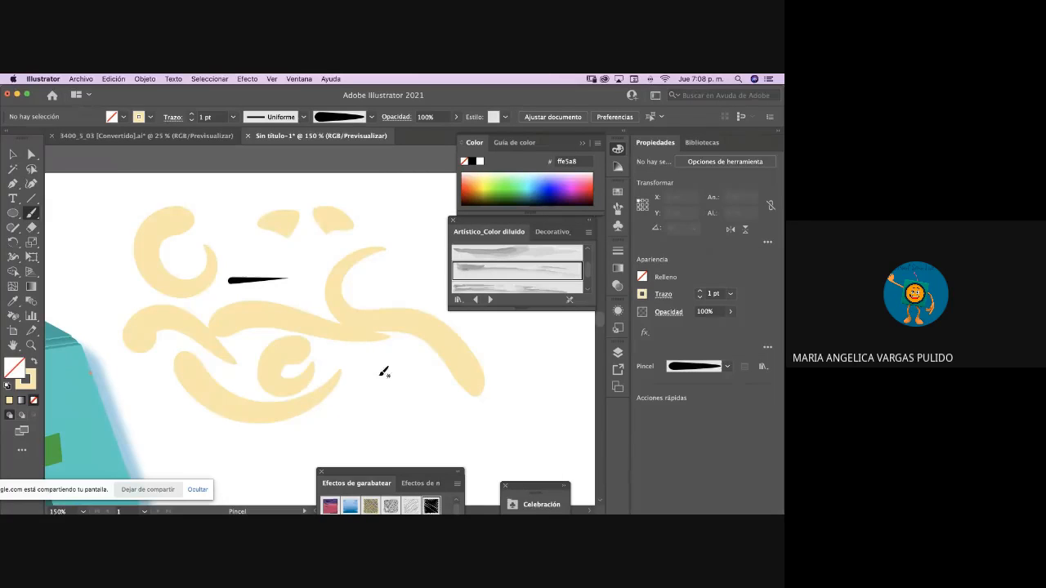
left_click_drag(385, 368, 404, 430)
- Select all the test strokes together with the tapered shape and the bottle artwork, and delete them
left_click(13, 155)
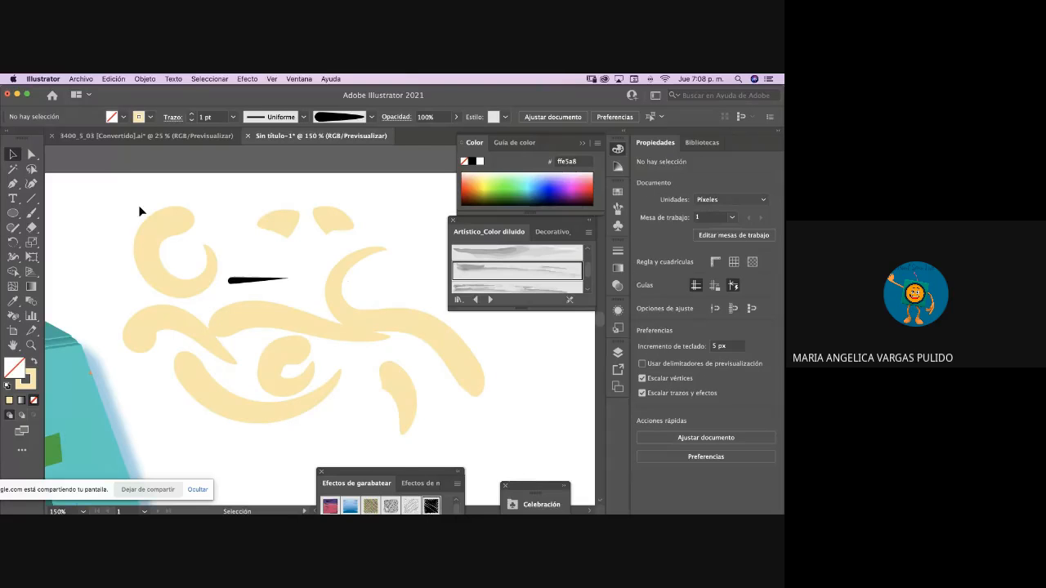
left_click_drag(138, 205, 421, 418)
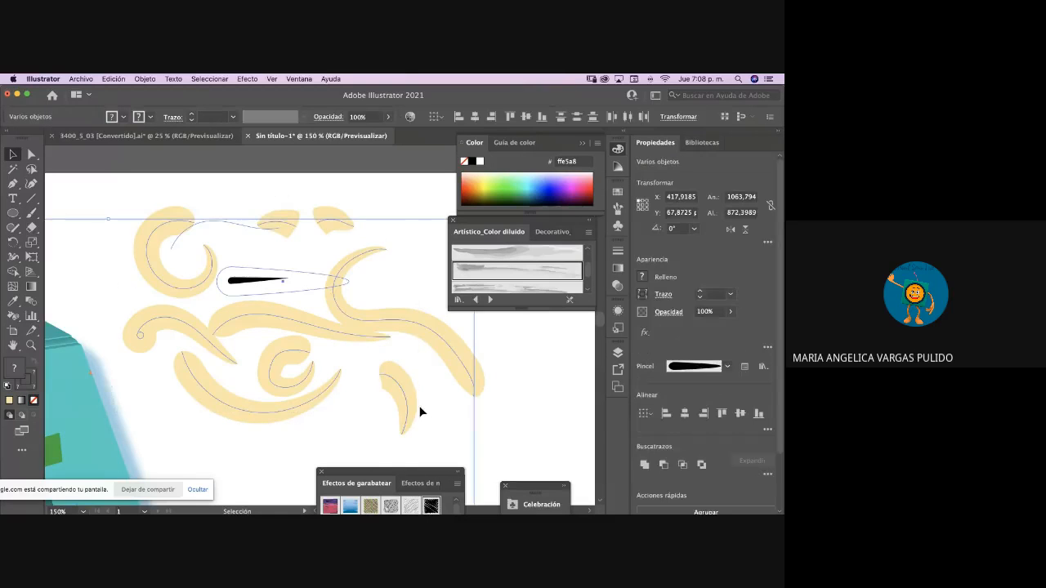
key("Delete")
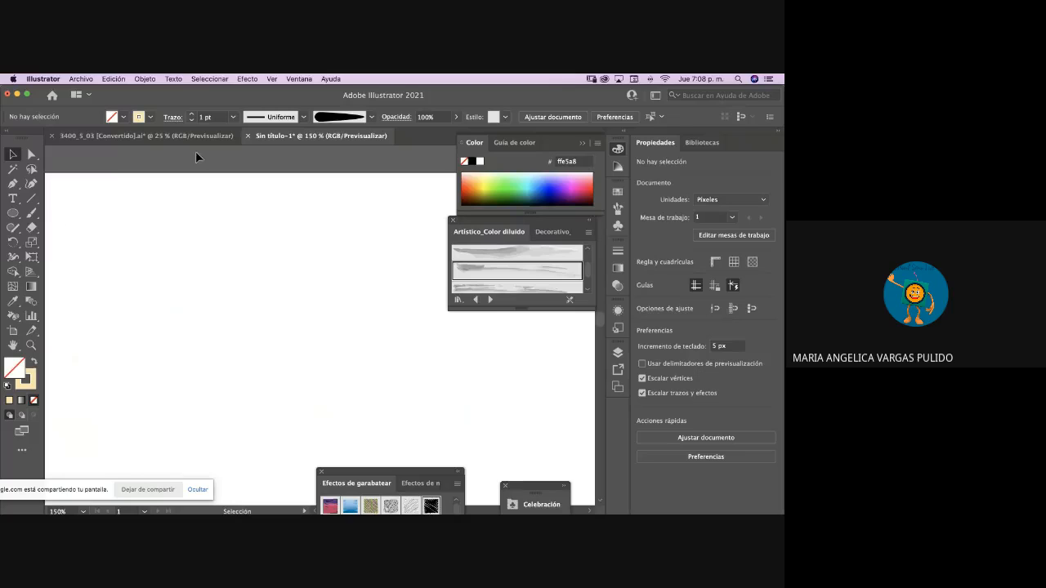
- Draw a circle about 47 px in diameter with a black fill and no stroke on the empty artboard
left_click(12, 213)
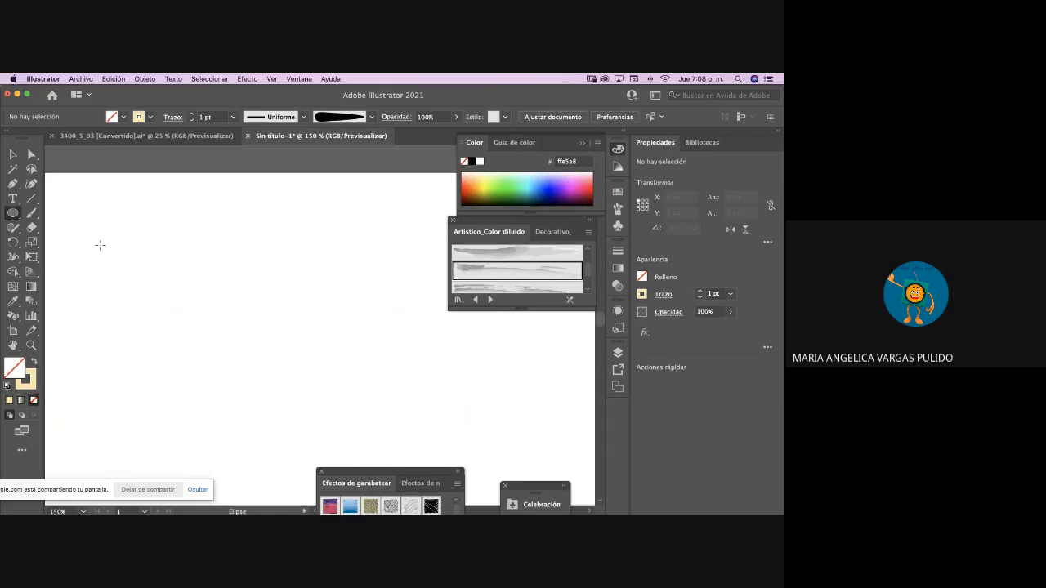
left_click(8, 386)
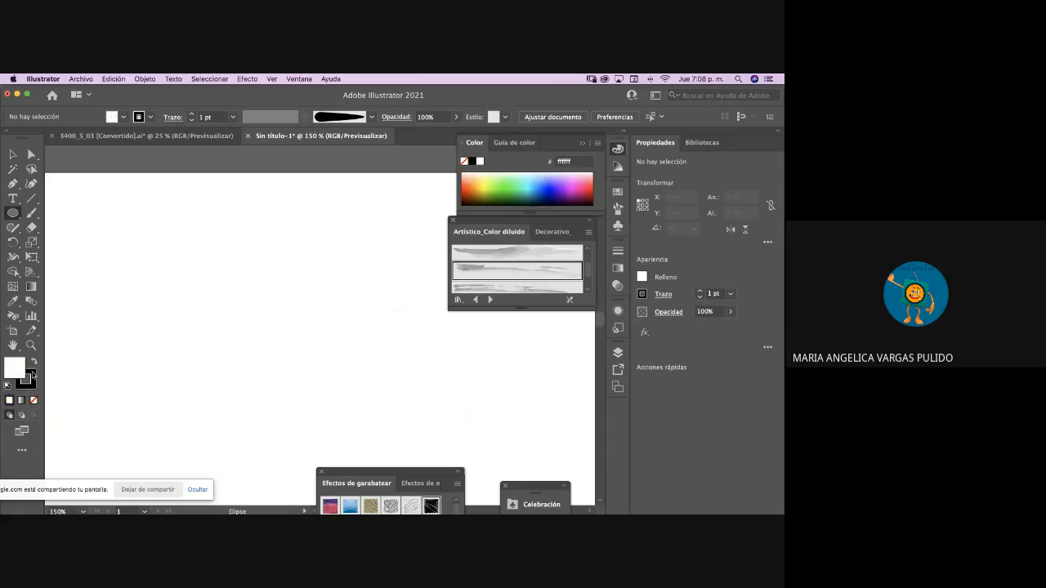
left_click(33, 362)
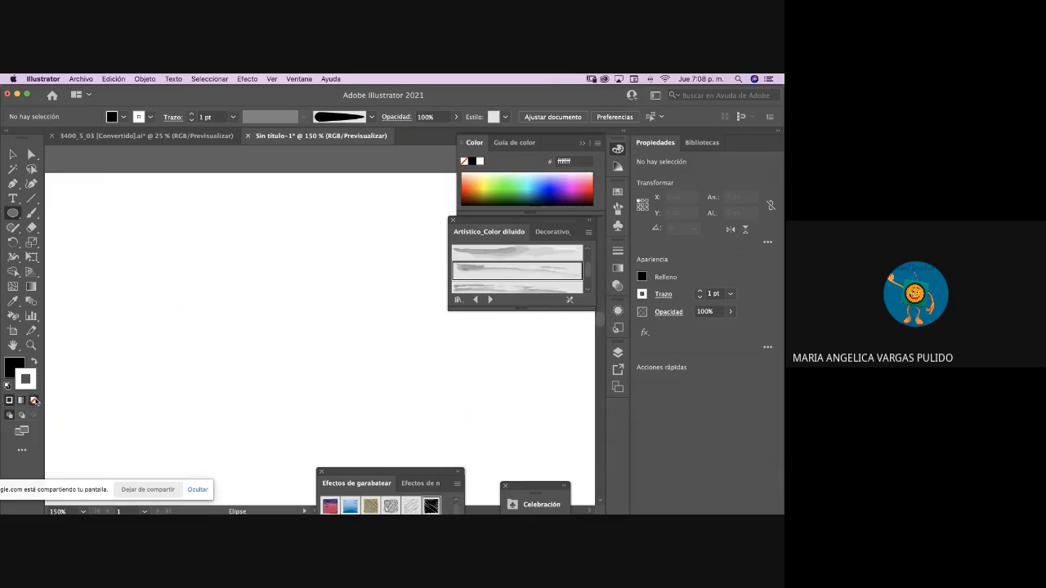
left_click(34, 399)
mouse_move(198, 232)
left_mouse_down()
mouse_move(241, 272)
mouse_move(230, 263)
left_mouse_up()
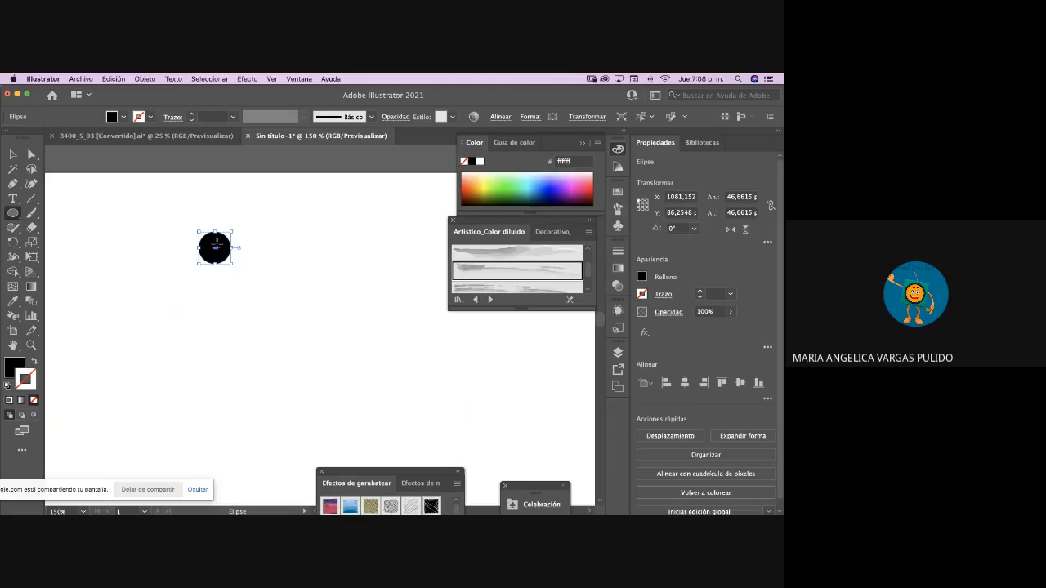
- Stretch the circle into a spindle about 187 px long by moving its left and right anchor points outward
left_click(31, 155)
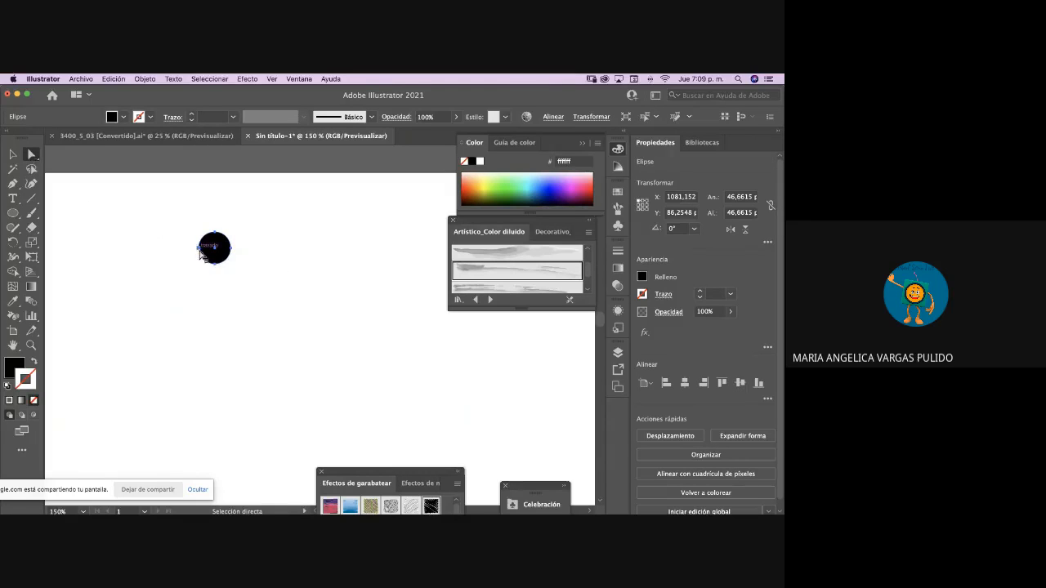
left_click(198, 249)
left_click_drag(199, 248, 151, 248)
left_click_drag(231, 248, 233, 252)
left_click_drag(277, 251, 281, 246)
left_click(215, 236)
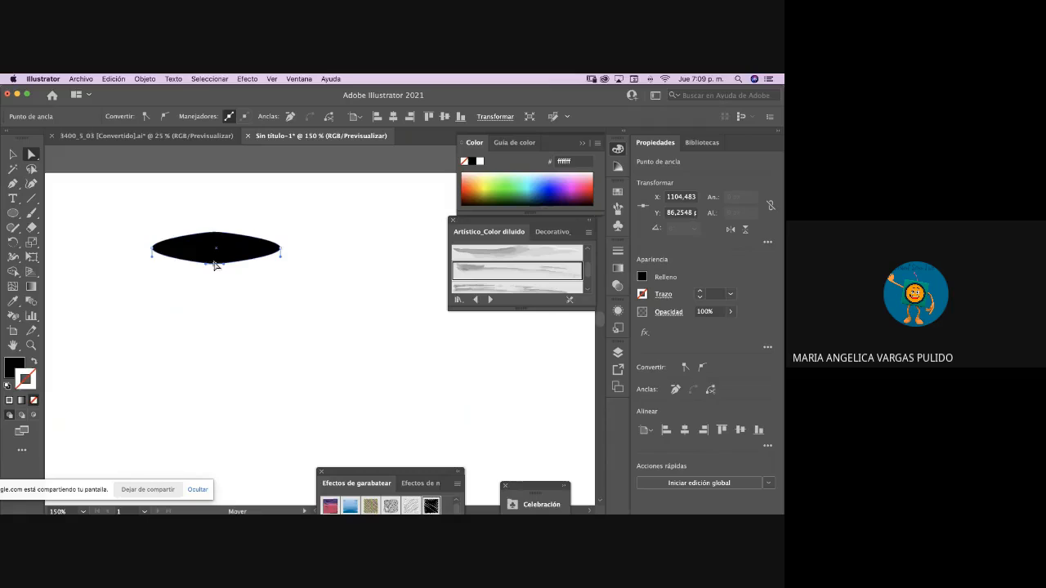
left_click(215, 265)
- Create a new brush from the spindle shape using the Pincel de arte type
left_click(17, 157)
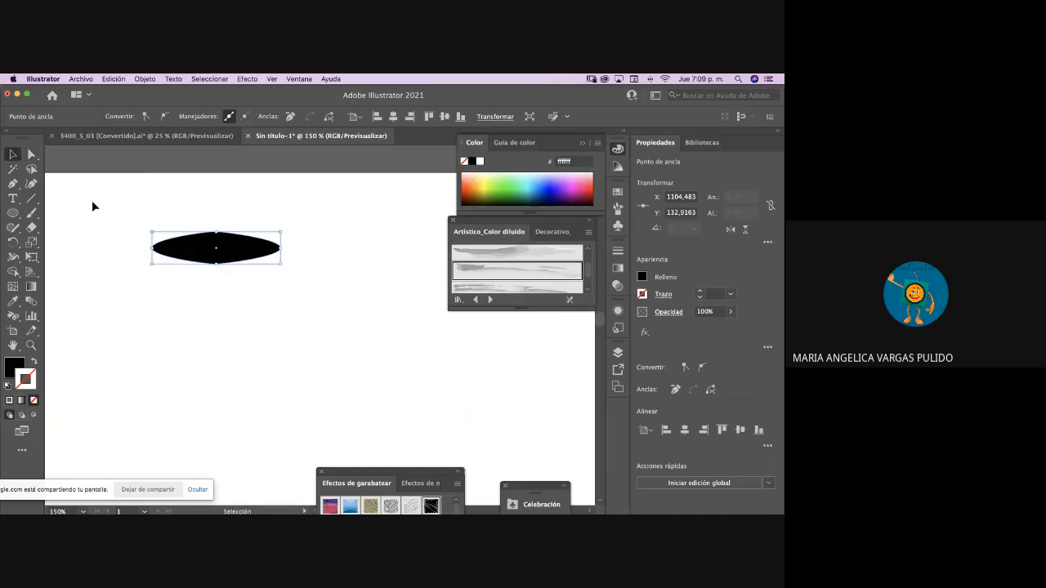
left_click(263, 310)
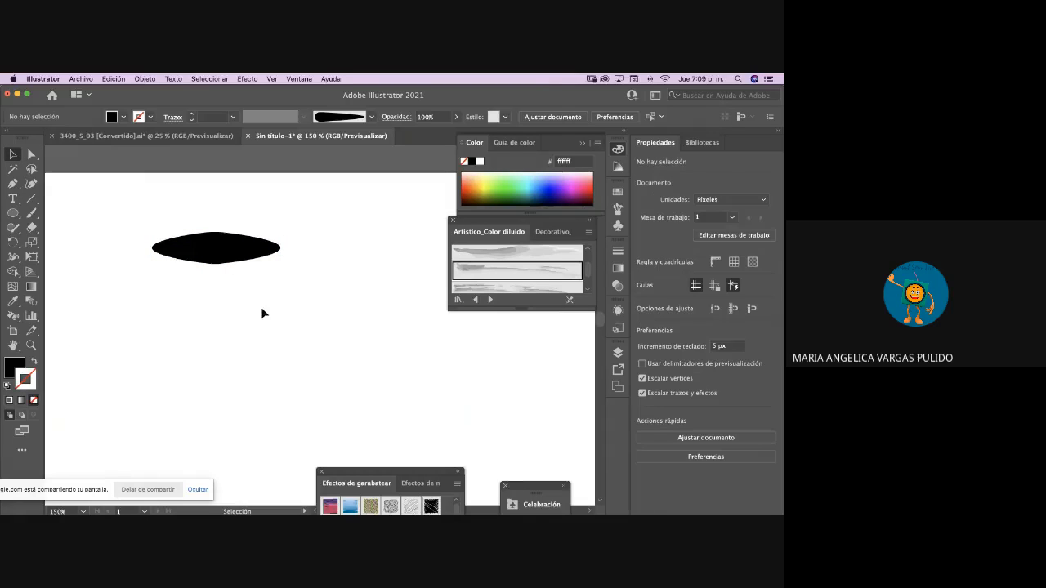
left_click(252, 256)
left_click(372, 116)
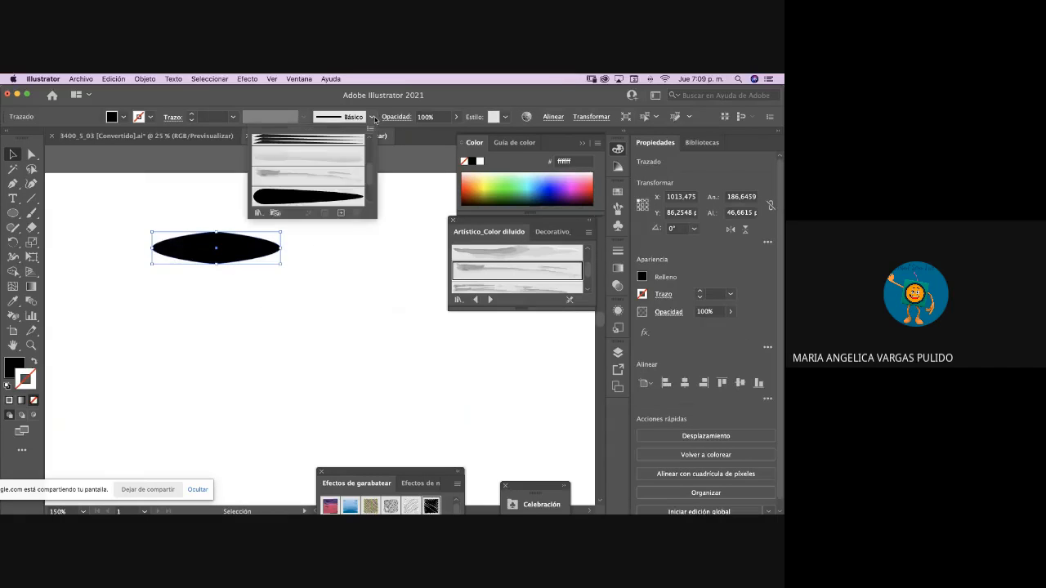
left_click(341, 213)
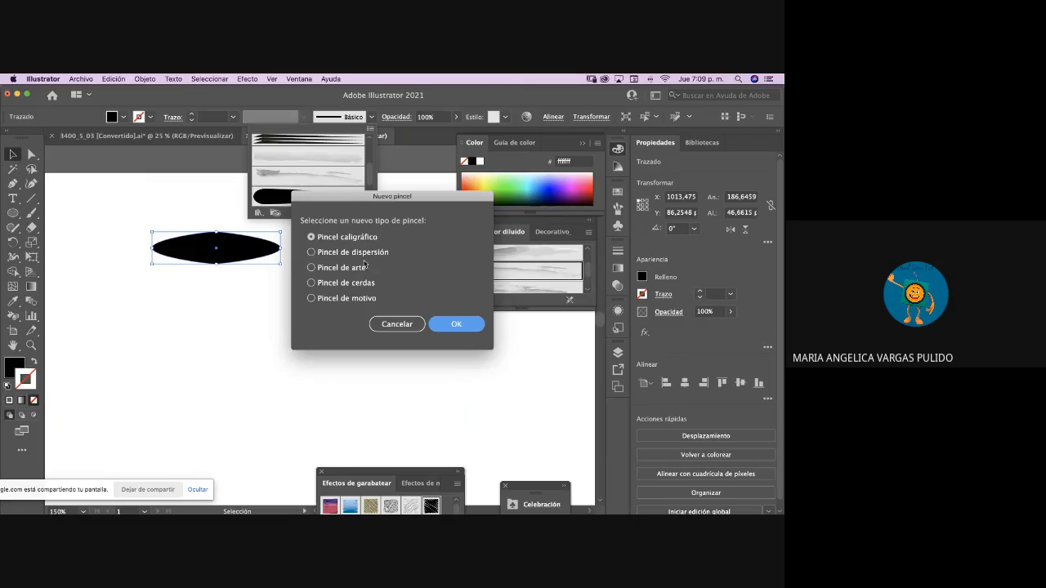
left_click(311, 268)
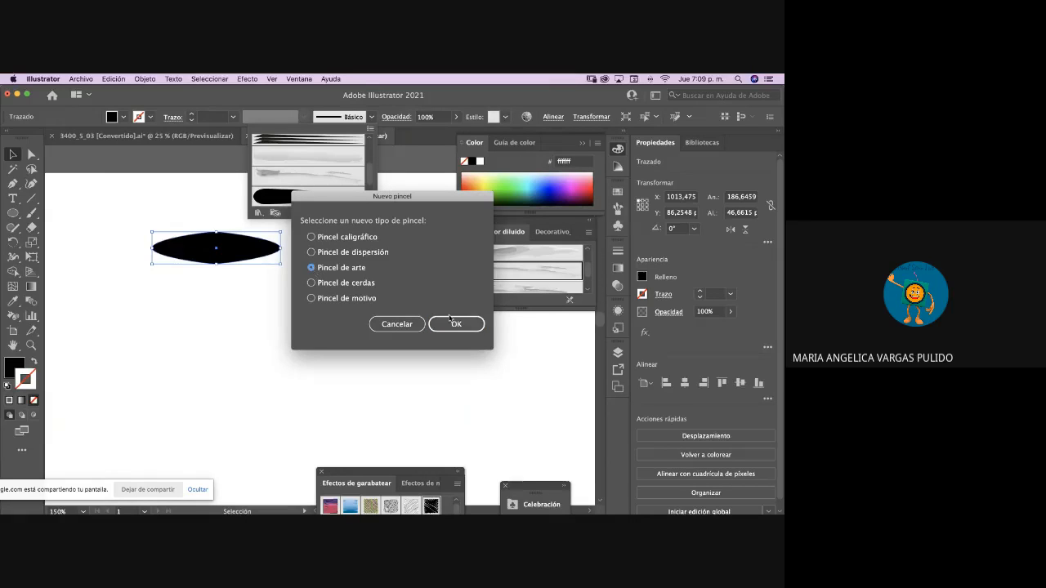
left_click(456, 325)
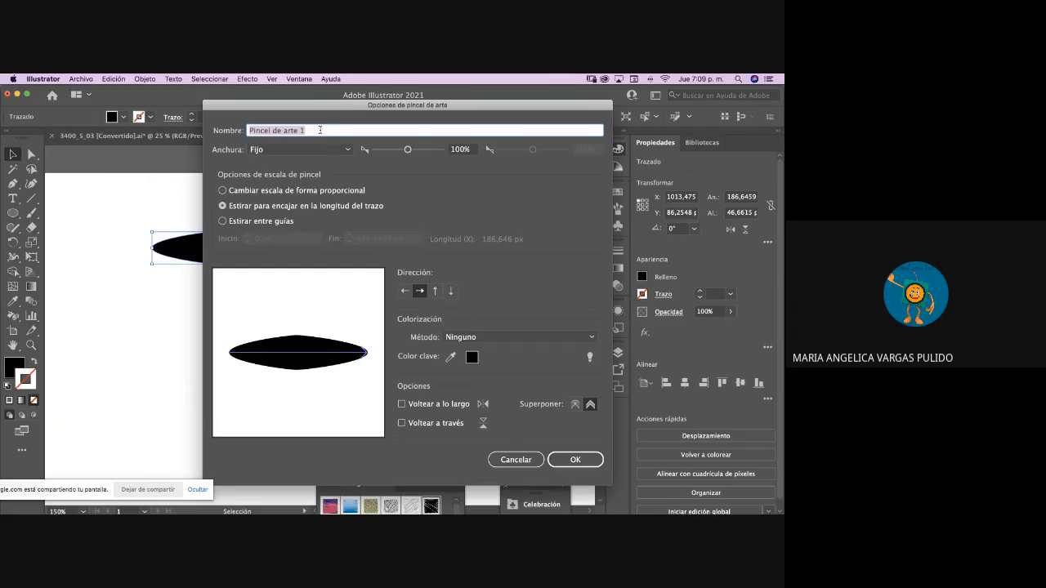
- Keep the name Pincel de arte 1, set the colorization method to Matices and save the brush
left_click(320, 129)
left_click(513, 342)
left_click(491, 350)
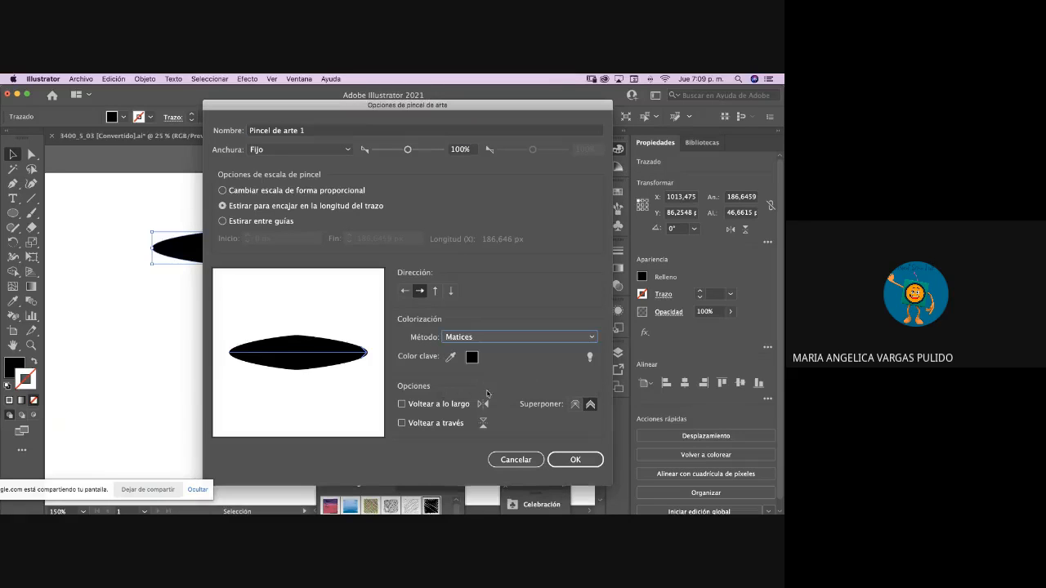
left_click(575, 459)
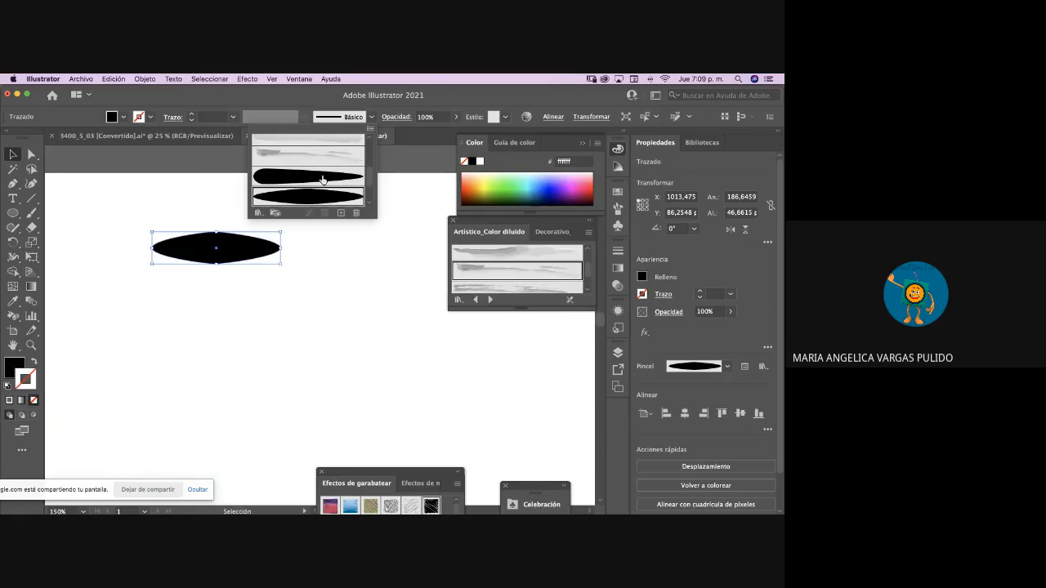
- Apply the new spindle-shaped art brush to the spindle shape and deselect it
left_click(321, 179)
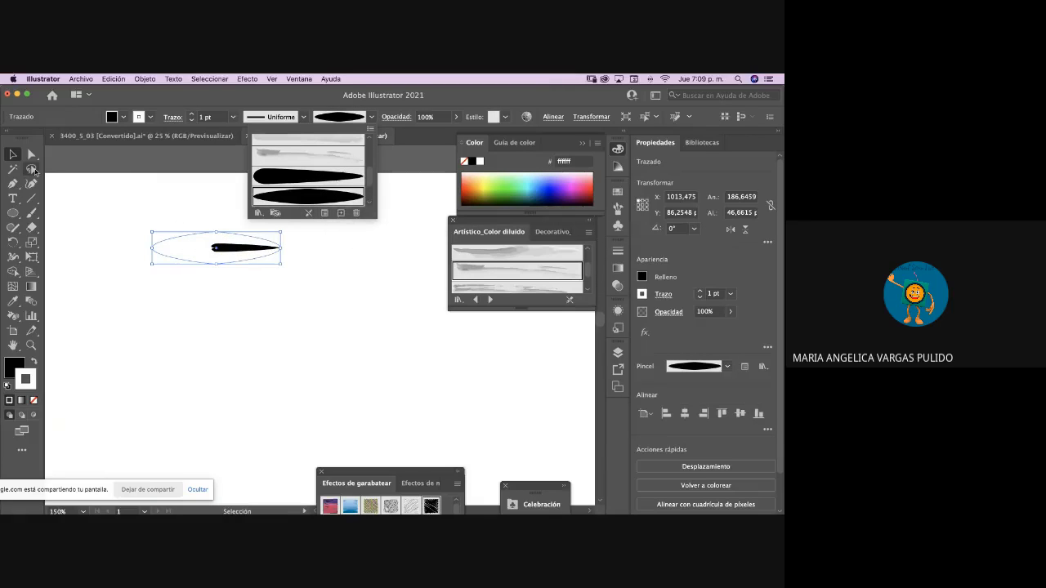
left_click(72, 187)
left_click(122, 286)
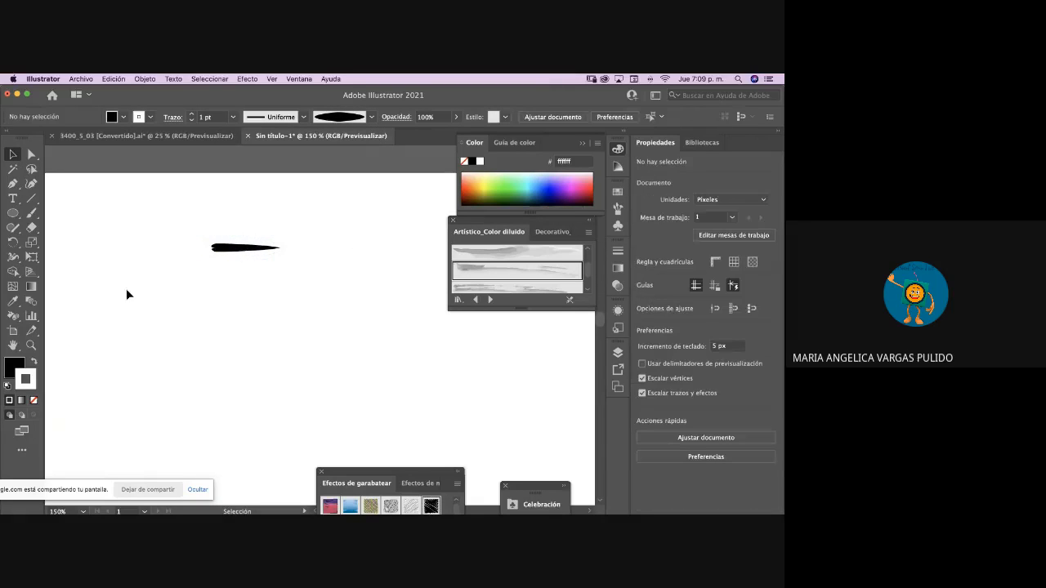
- Set the fill to none and try painting curved strokes with the spindle-shaped brush below the existing shape
left_click(32, 213)
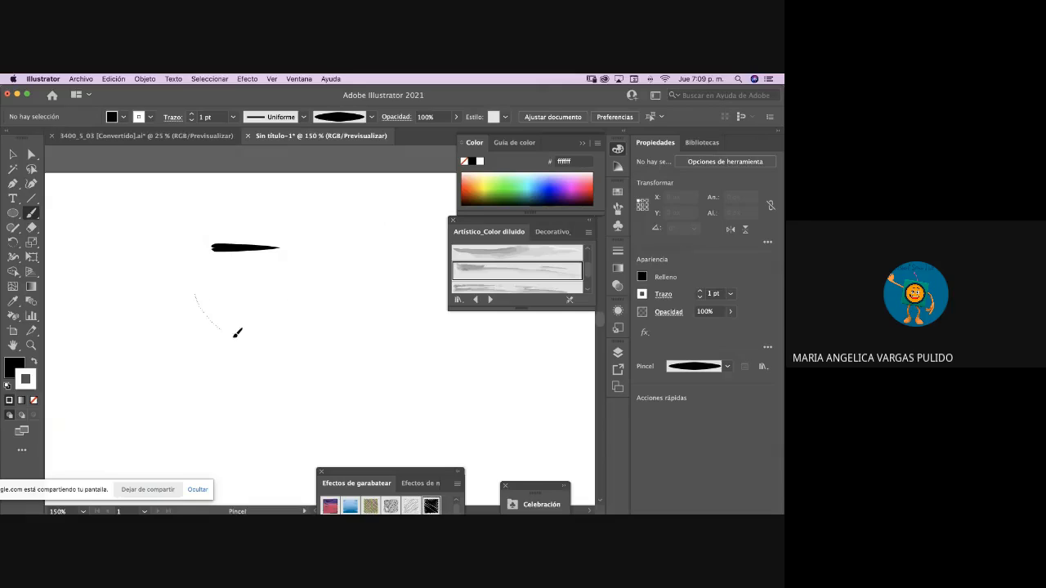
left_click_drag(234, 337, 326, 285)
double_click(10, 366)
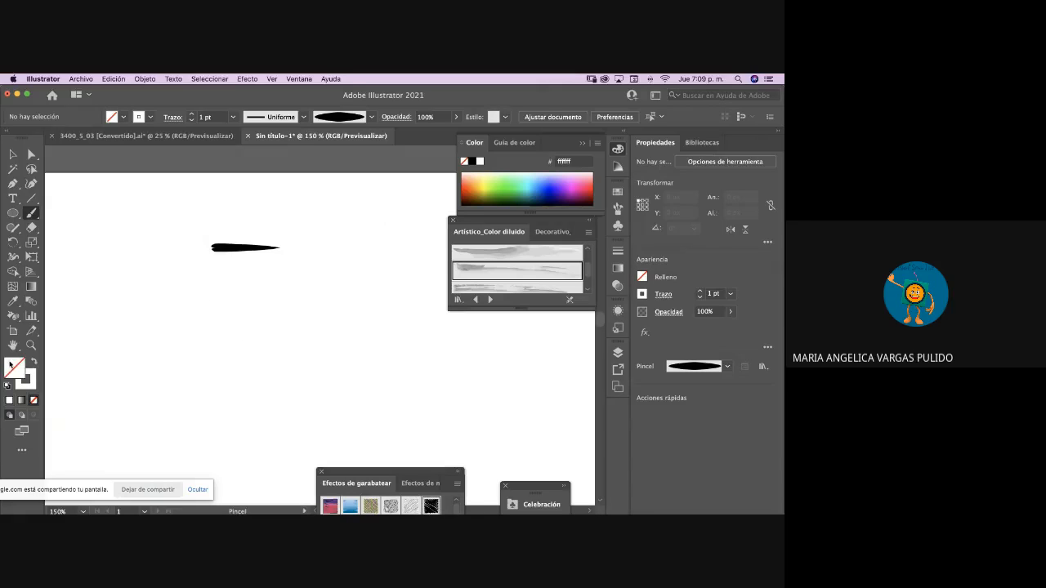
left_click_drag(208, 349, 311, 335)
left_click(401, 289)
left_click(12, 154)
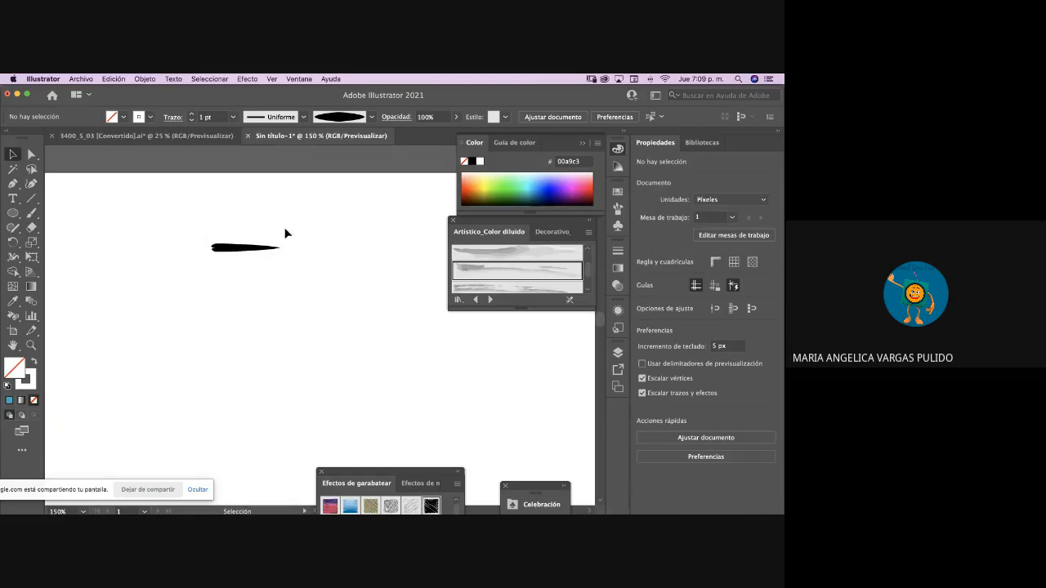
- Delete the remaining black shape and try another curved stroke on the empty artboard with the spindle-shaped brush
left_click(233, 254)
key("Delete")
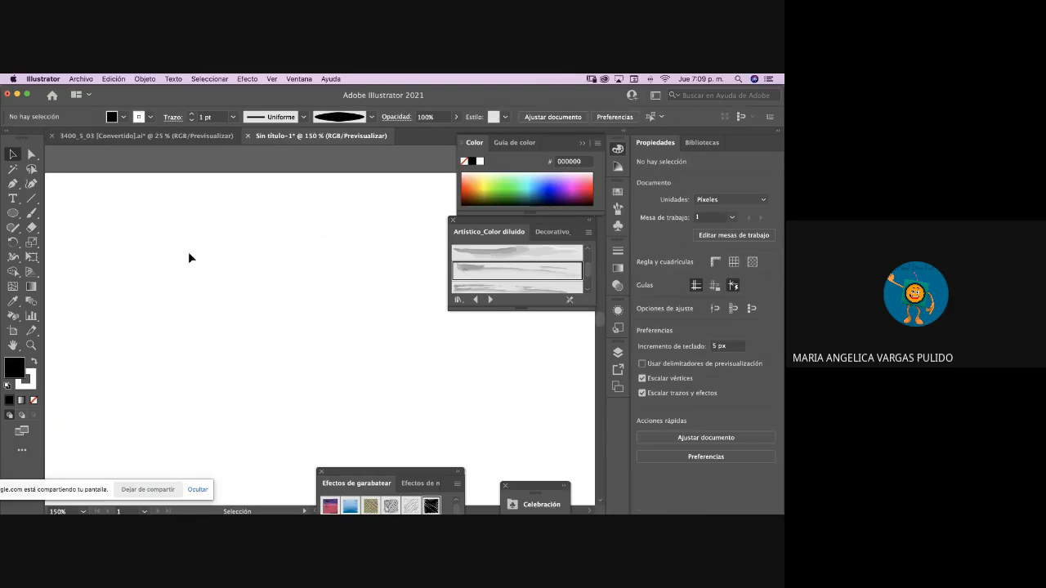
left_click(38, 213)
left_click(372, 117)
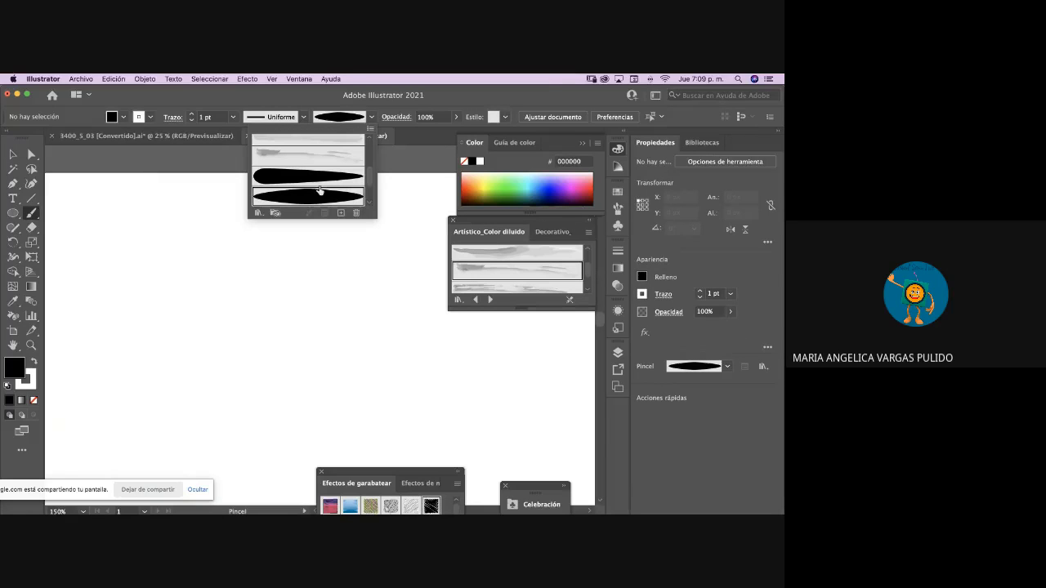
left_click(180, 268)
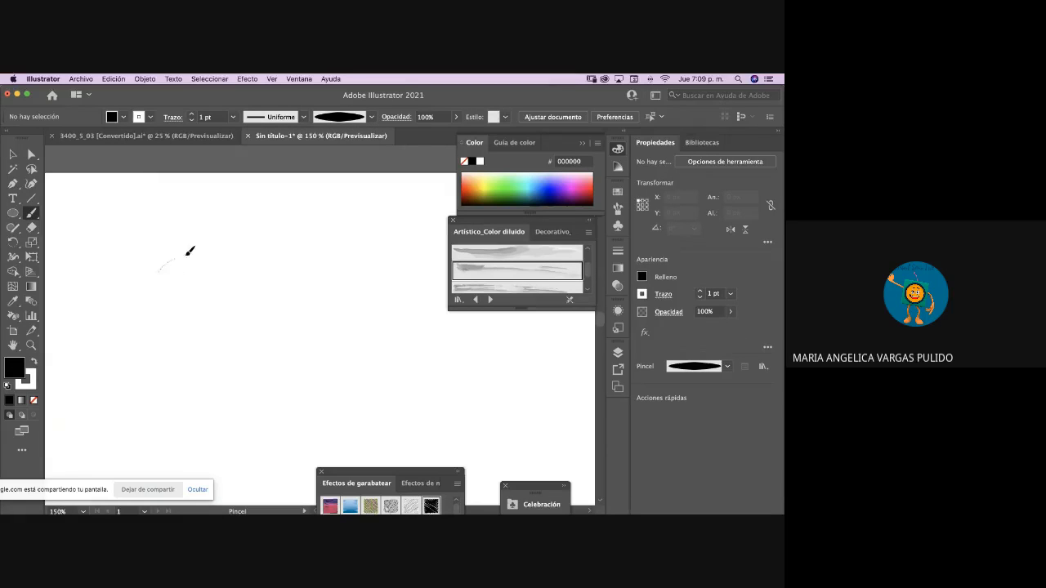
left_click_drag(186, 255, 280, 287)
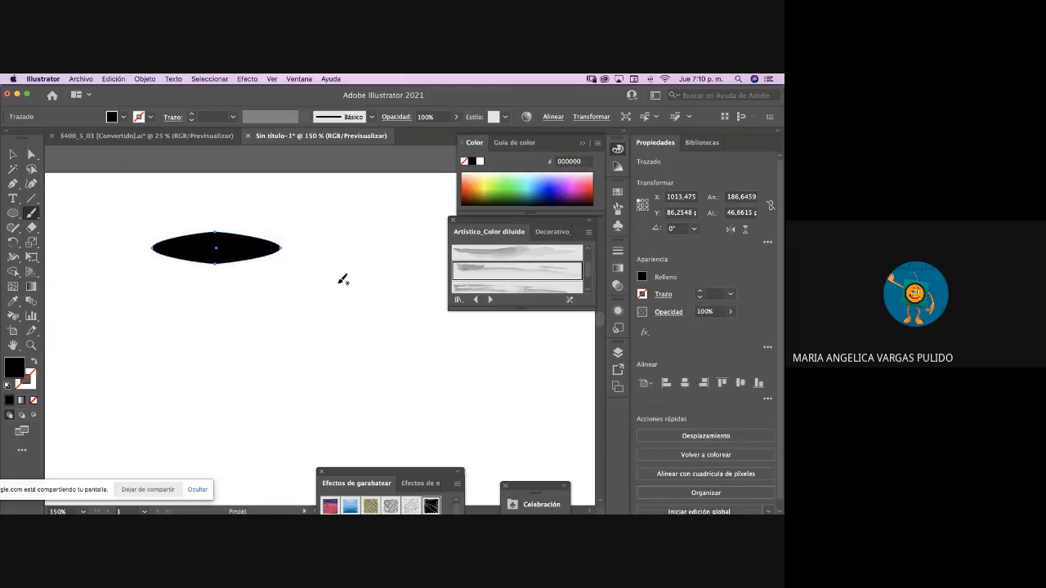
- Choose the tapered art brush with a black stroke and paint two long curves, a ring and several short dabs around the spindle
left_click(372, 117)
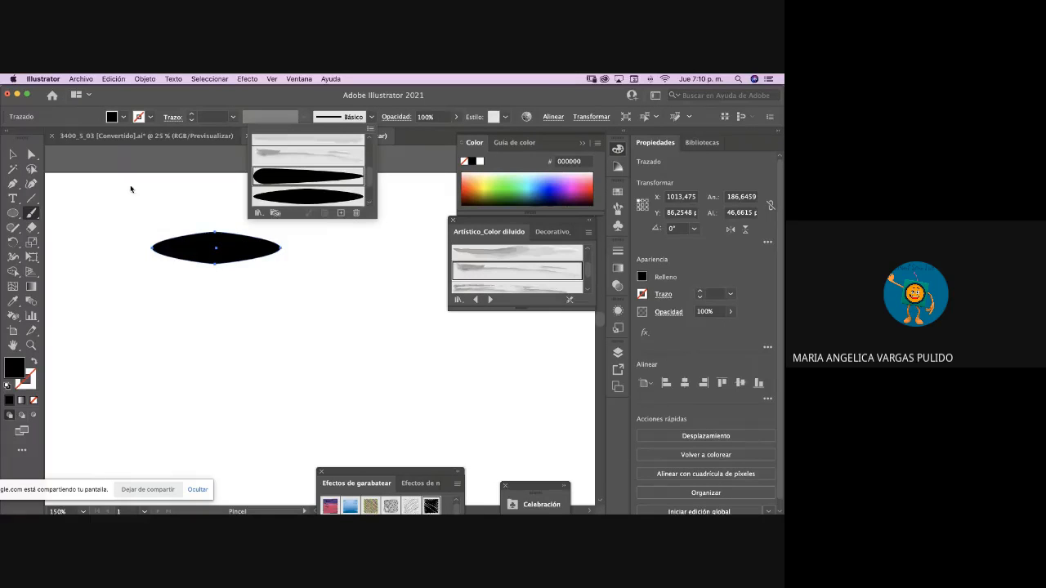
left_click(81, 185)
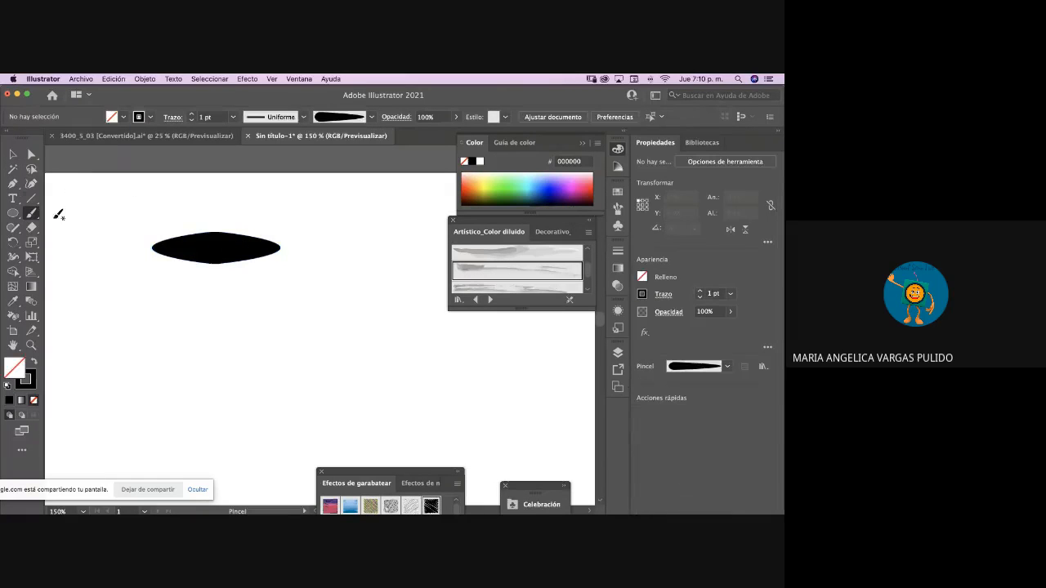
left_click(35, 364)
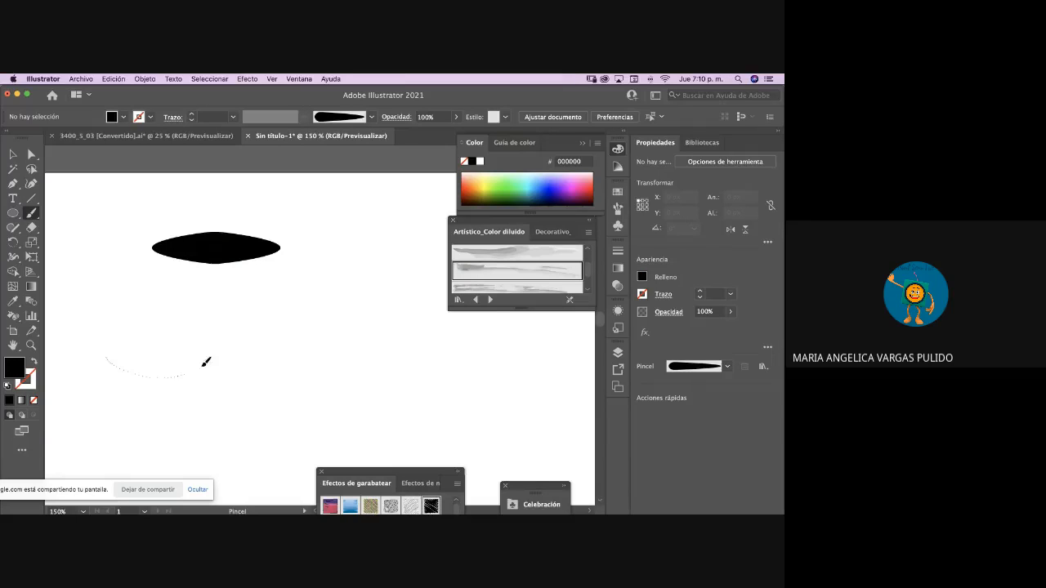
left_click_drag(206, 362, 237, 338)
left_click_drag(315, 311, 394, 376)
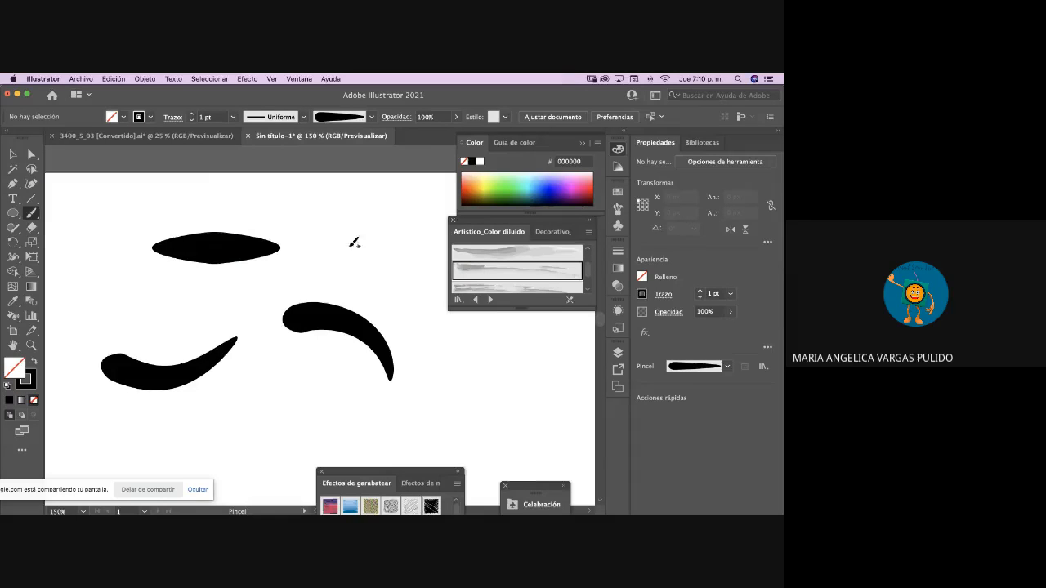
left_click_drag(367, 227, 414, 278)
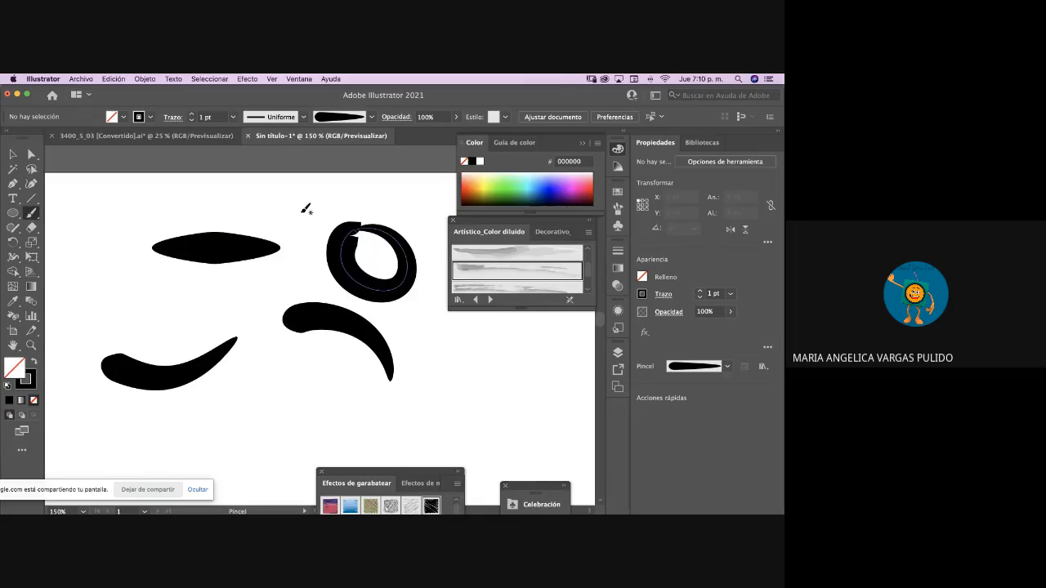
mouse_move(273, 199)
left_mouse_down()
mouse_move(323, 200)
mouse_move(302, 250)
left_mouse_up()
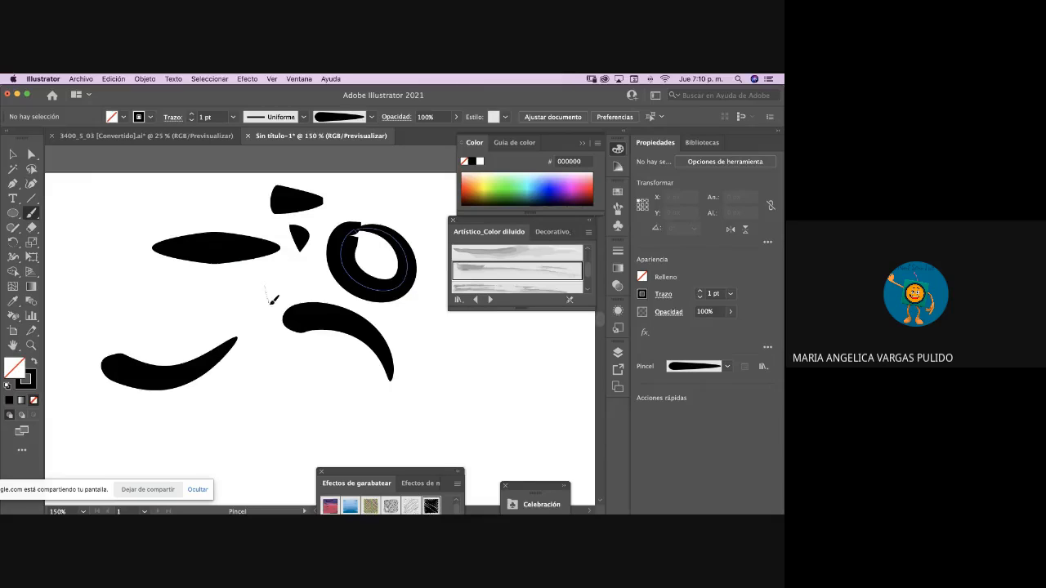
left_click_drag(270, 302, 274, 299)
left_click_drag(265, 312, 268, 347)
mouse_move(293, 361)
left_mouse_down()
mouse_move(306, 386)
mouse_move(393, 402)
left_mouse_up()
left_click_drag(414, 359, 439, 369)
left_click_drag(424, 329, 405, 334)
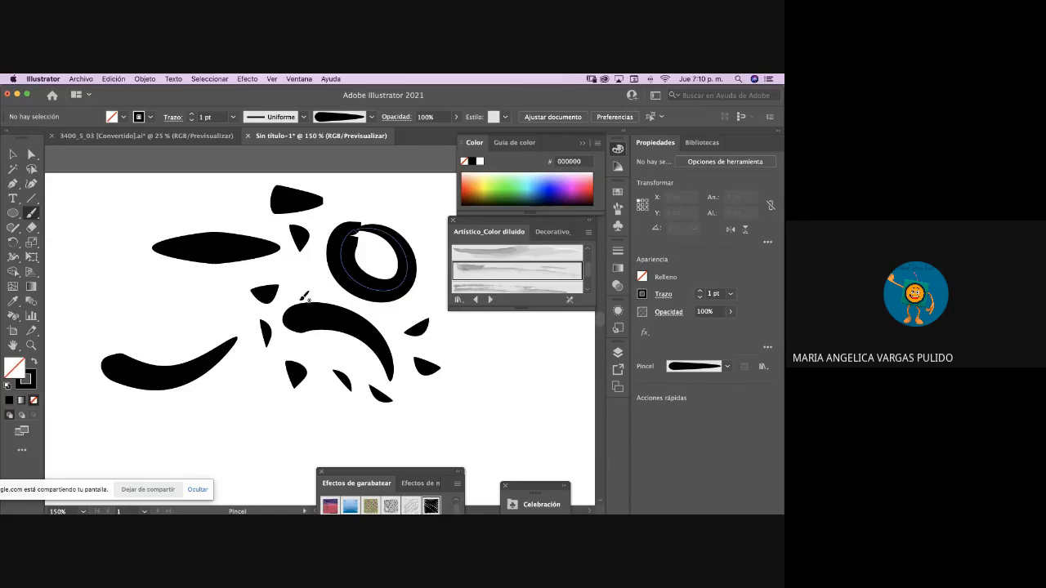
left_click_drag(303, 283, 325, 293)
- Delete the spindle and all the painted test strokes to leave the artboard empty
left_click(12, 154)
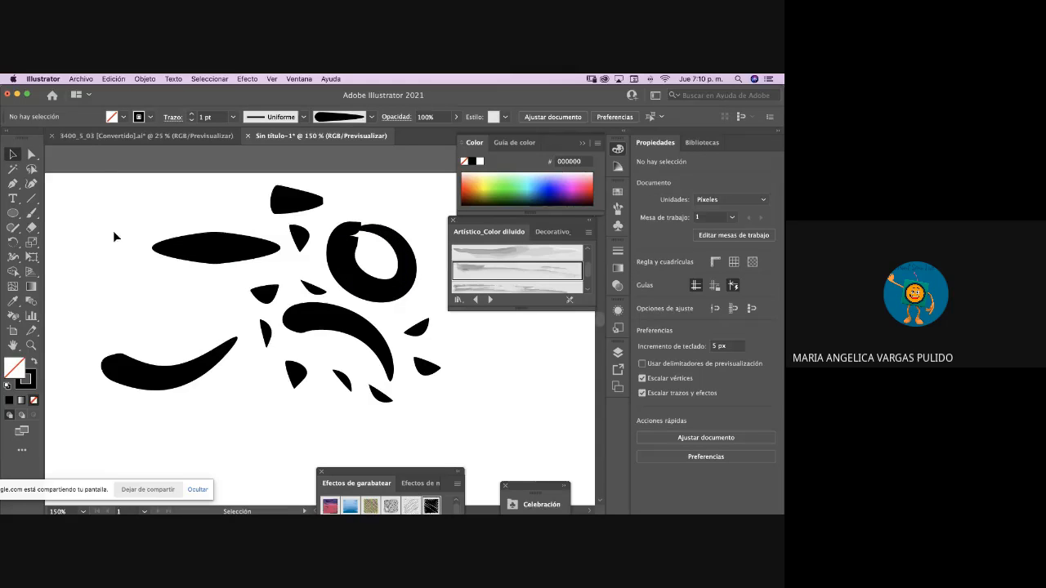
left_click_drag(129, 214, 420, 391)
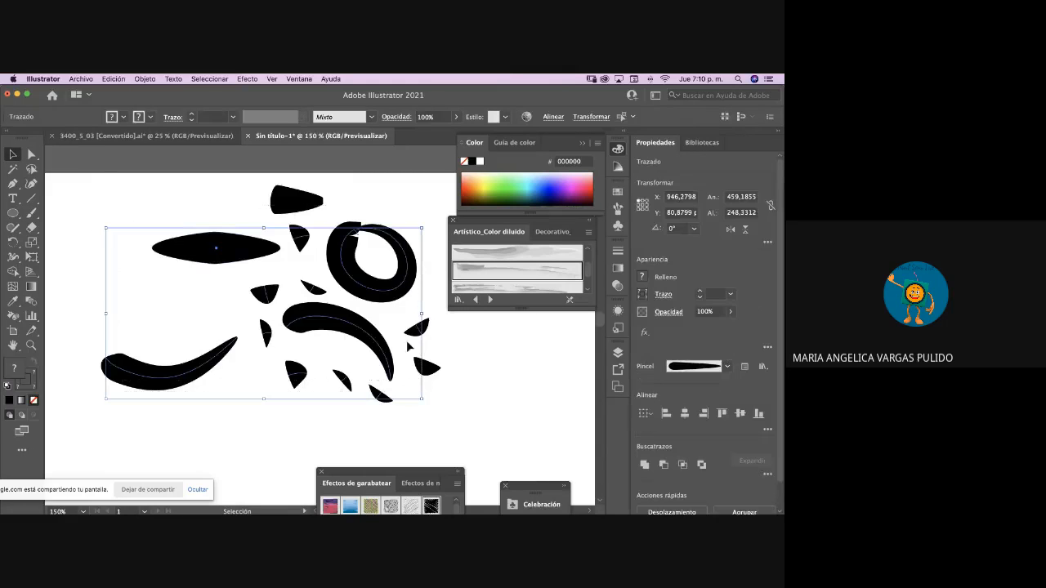
key("Delete")
left_click(296, 200)
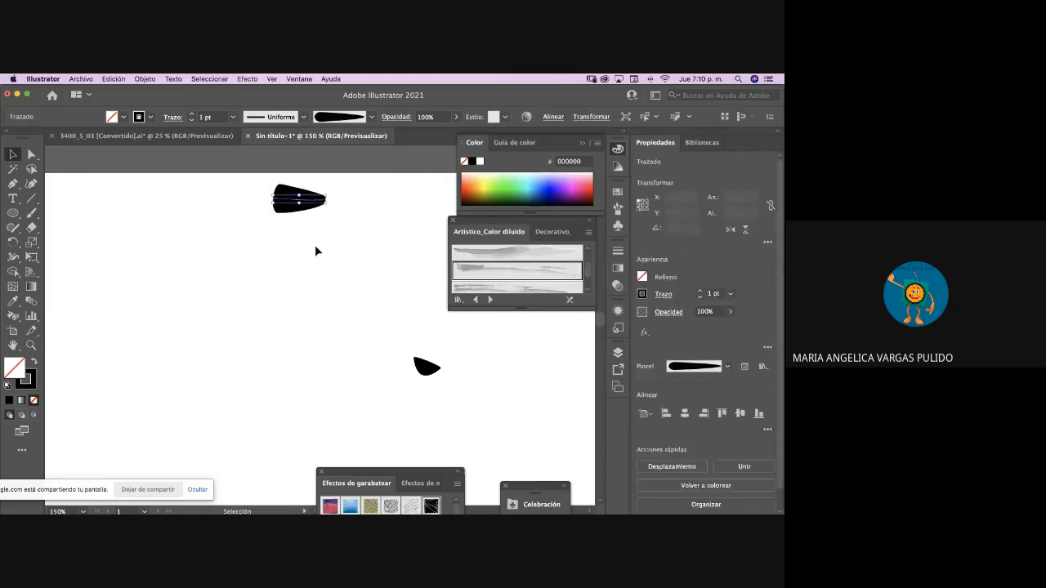
key("Delete")
left_click(427, 367)
key("Delete")
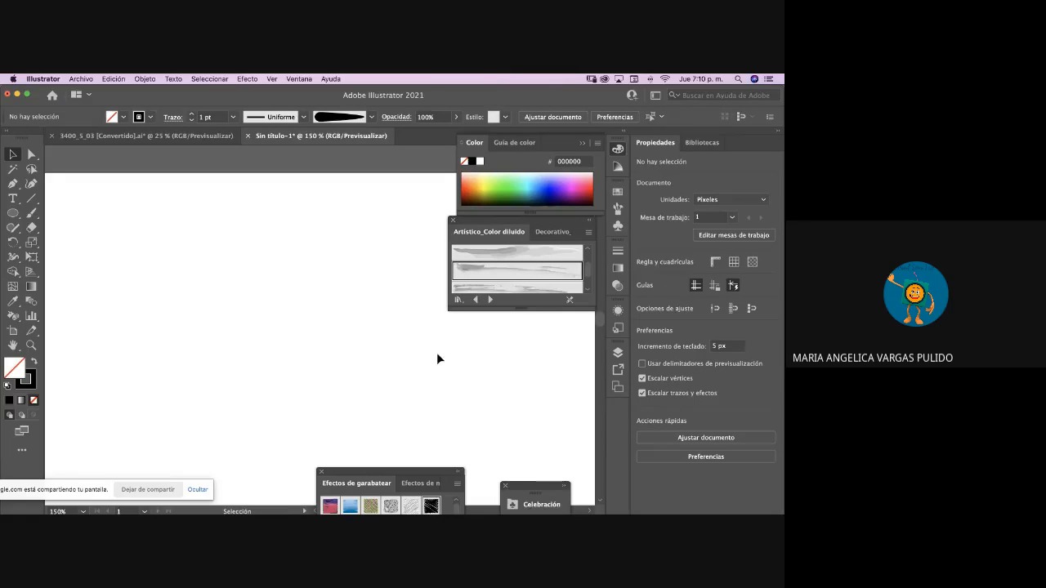
- Switch to the Google Meet call in Chrome and check the chat messages
key("ctrl+Up")
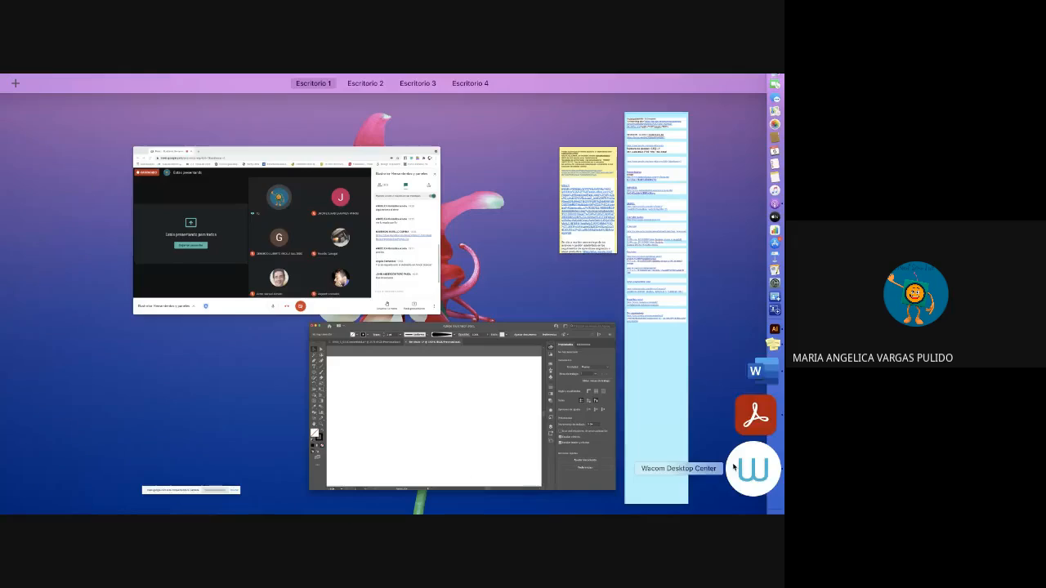
left_click(331, 237)
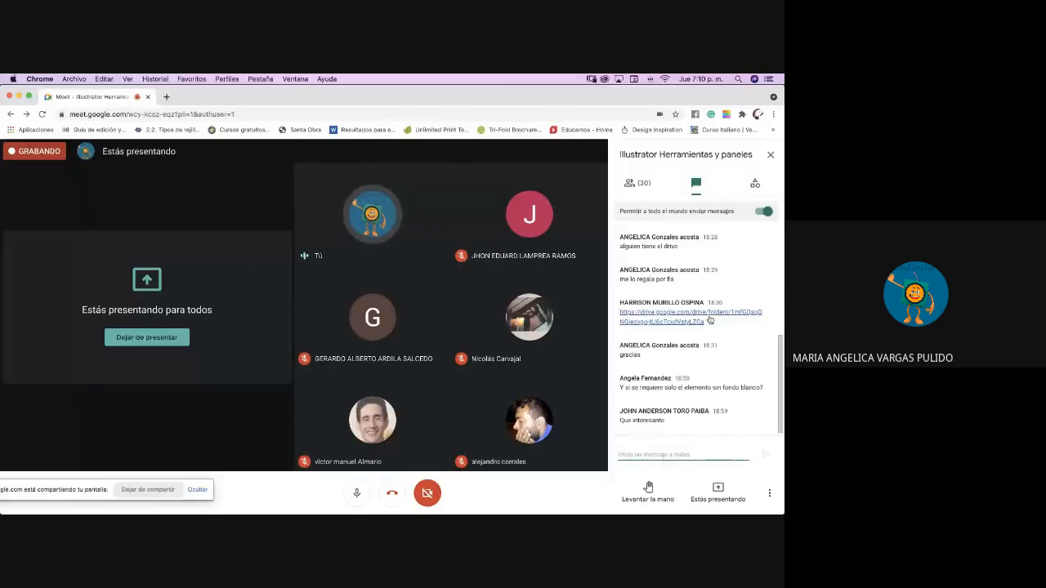
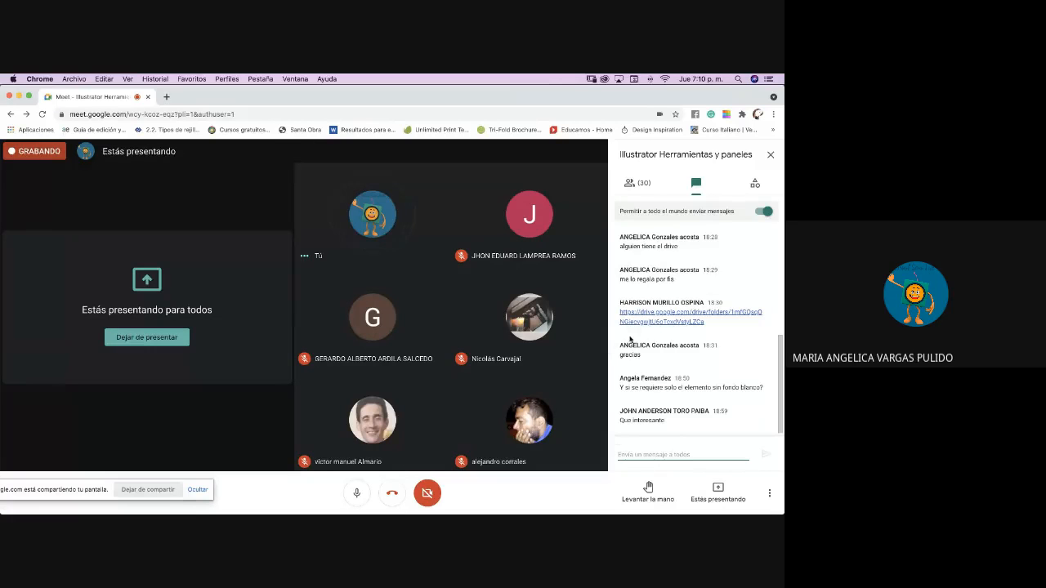
scroll(698, 367, "up", 1)
scroll(697, 367, "down", 1)
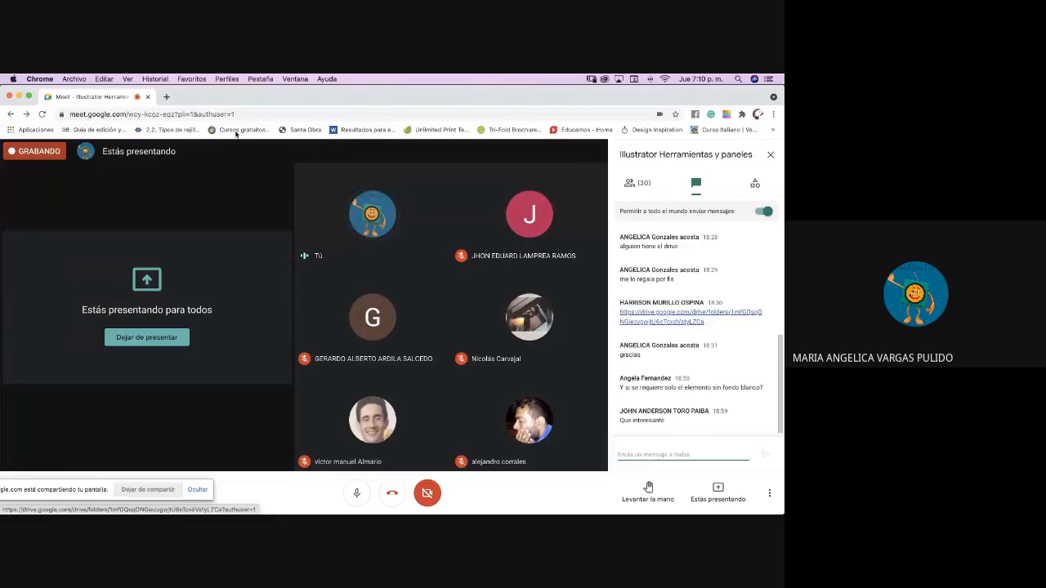
- Open brusheezy.com/free/photoshop in a new browser tab
left_click(166, 97)
left_click(179, 113)
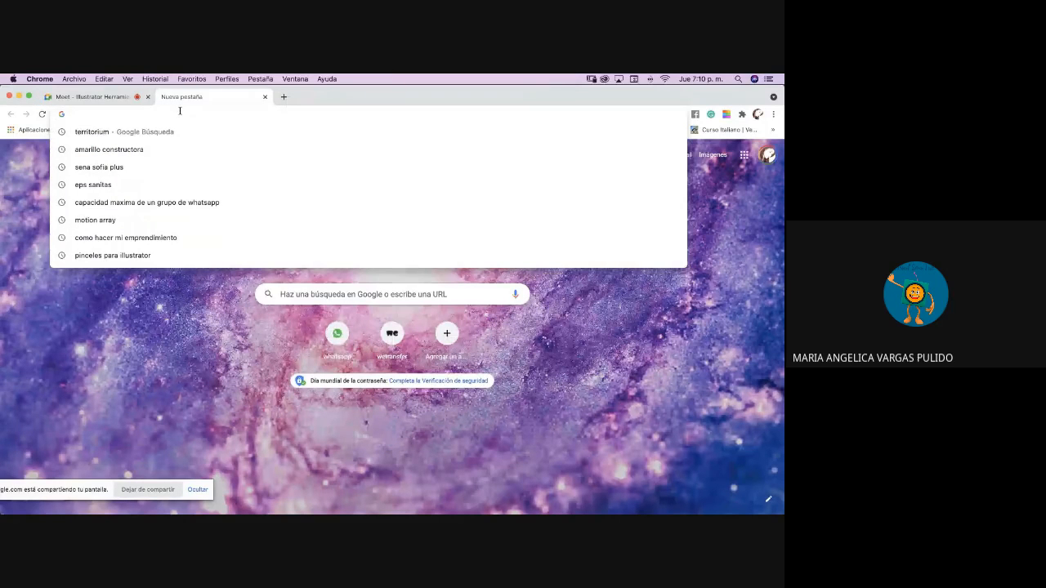
type("brusheezy.com/free/photoshop")
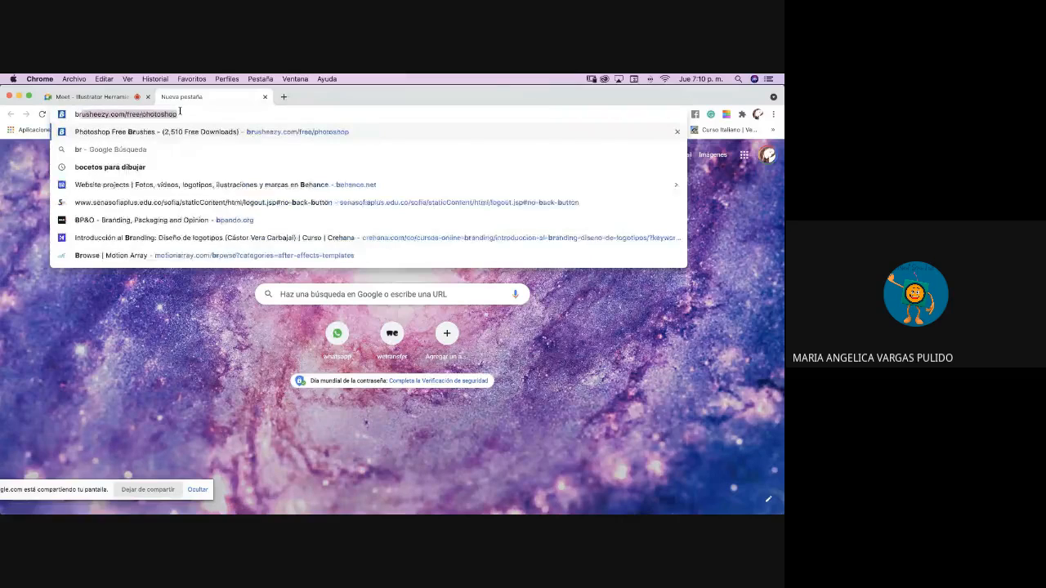
key("Return")
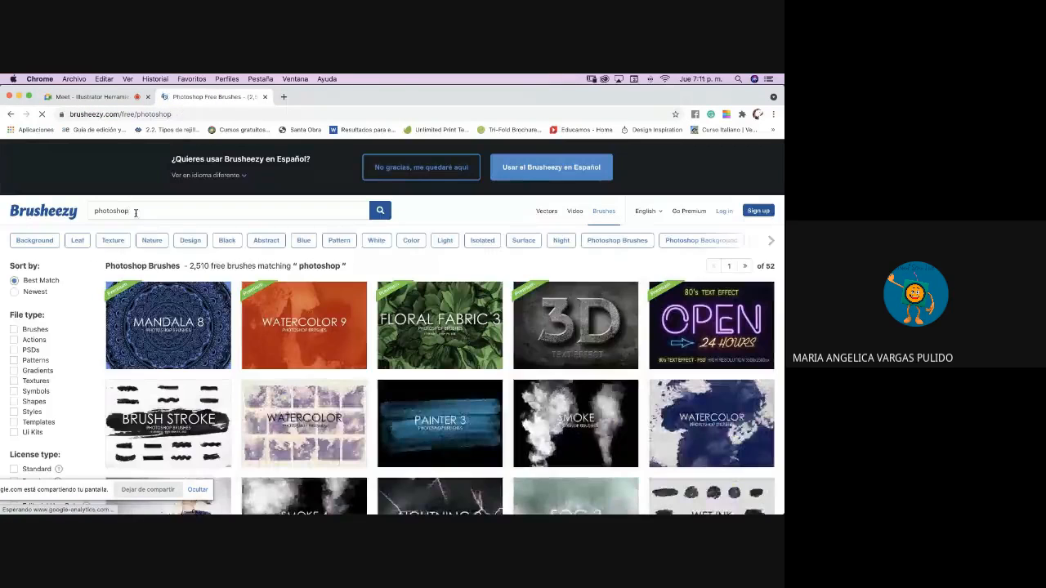
- Search Brusheezy for "illustrator" and browse the brush sets offered
left_click(136, 214)
type("i")
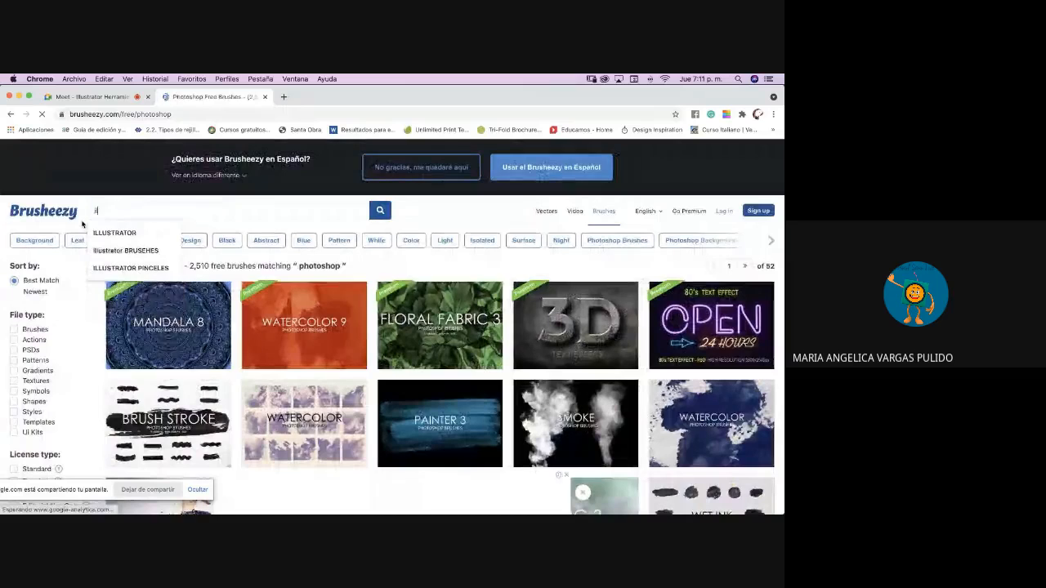
type("llustrator")
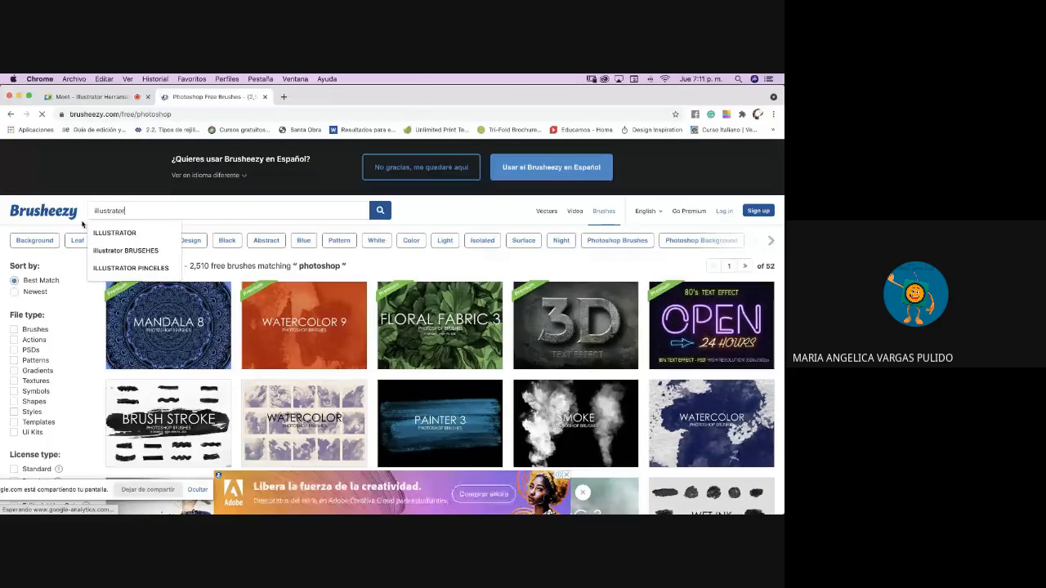
key("Return")
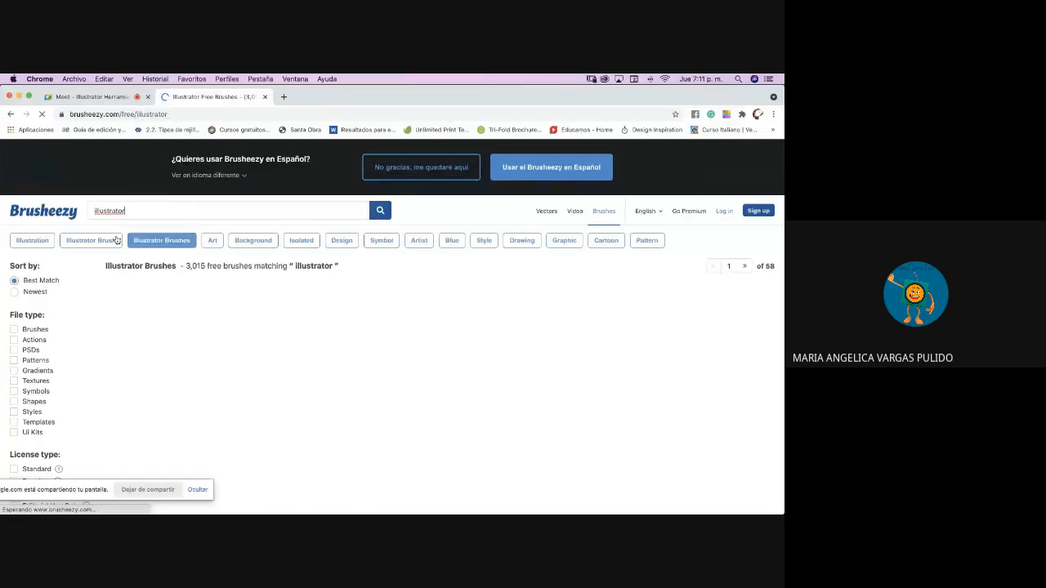
scroll(398, 346, "down", 2)
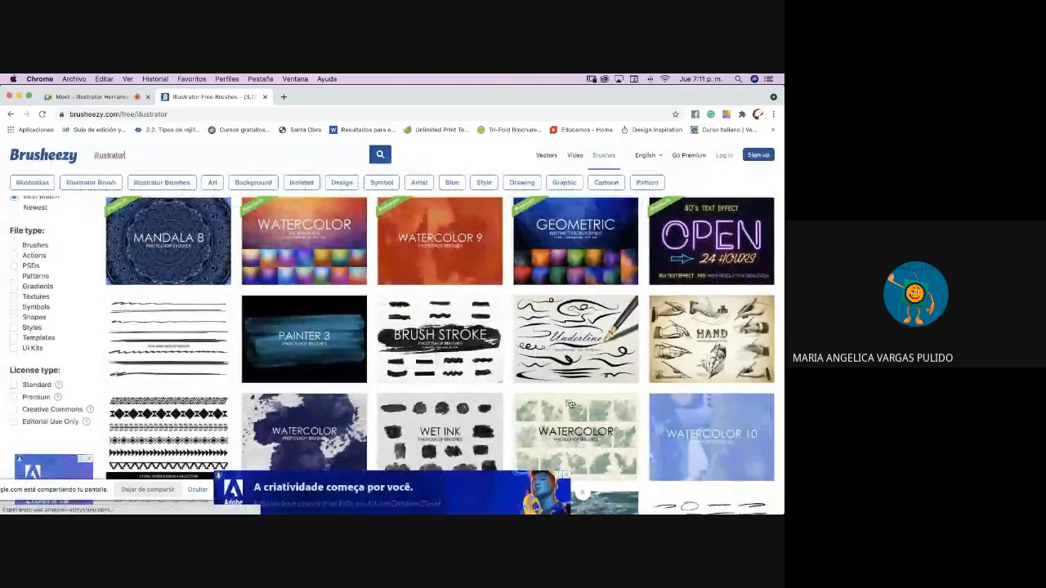
scroll(570, 404, "down", 4)
scroll(571, 403, "up", 6)
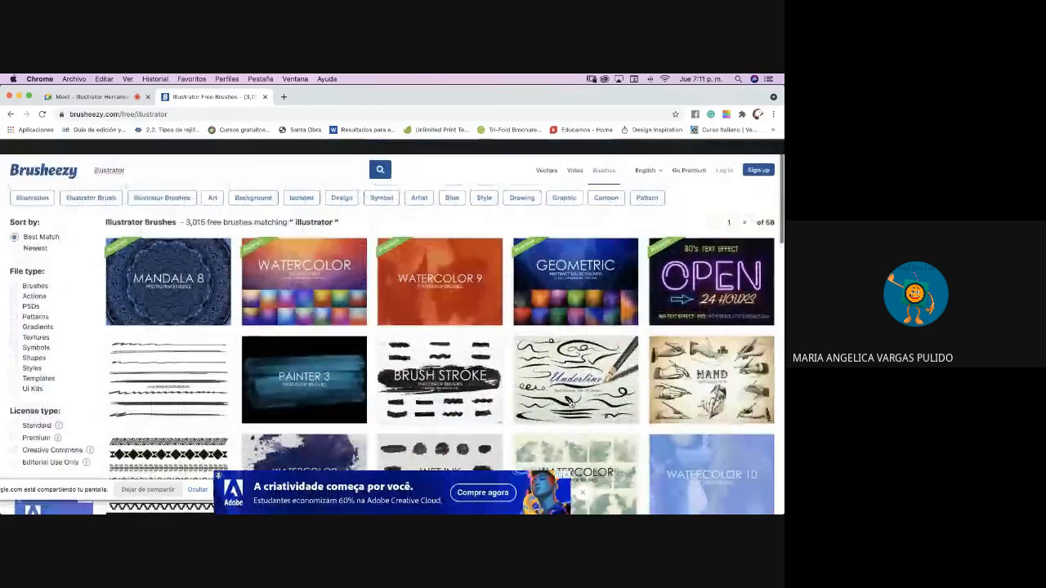
- Open the gtechdesign.net article on free Adobe Illustrator brush sets in a new tab and return to the Brusheezy page
left_click(285, 97)
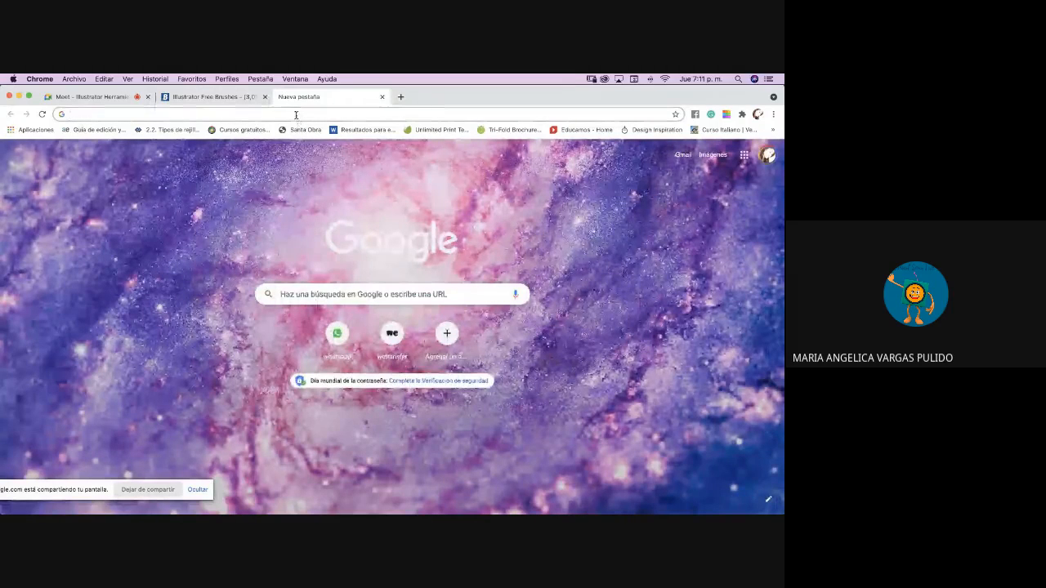
left_click(295, 114)
type("g")
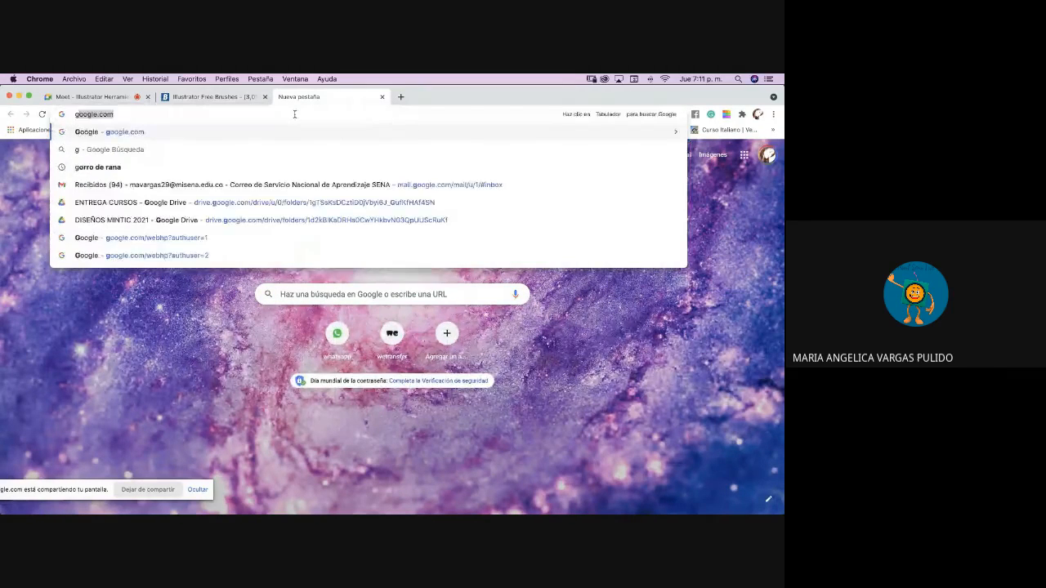
type("tech")
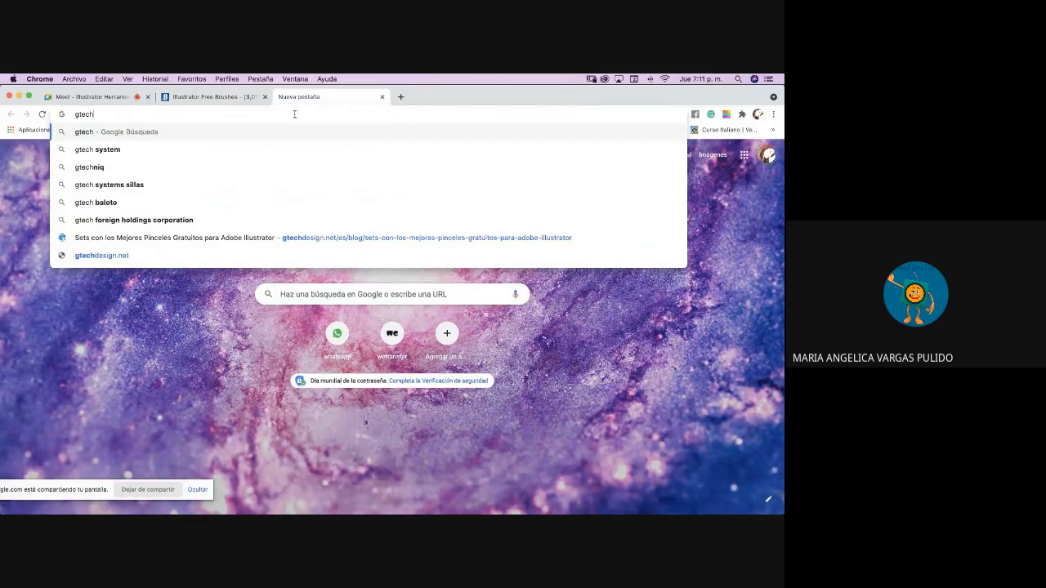
left_click(200, 237)
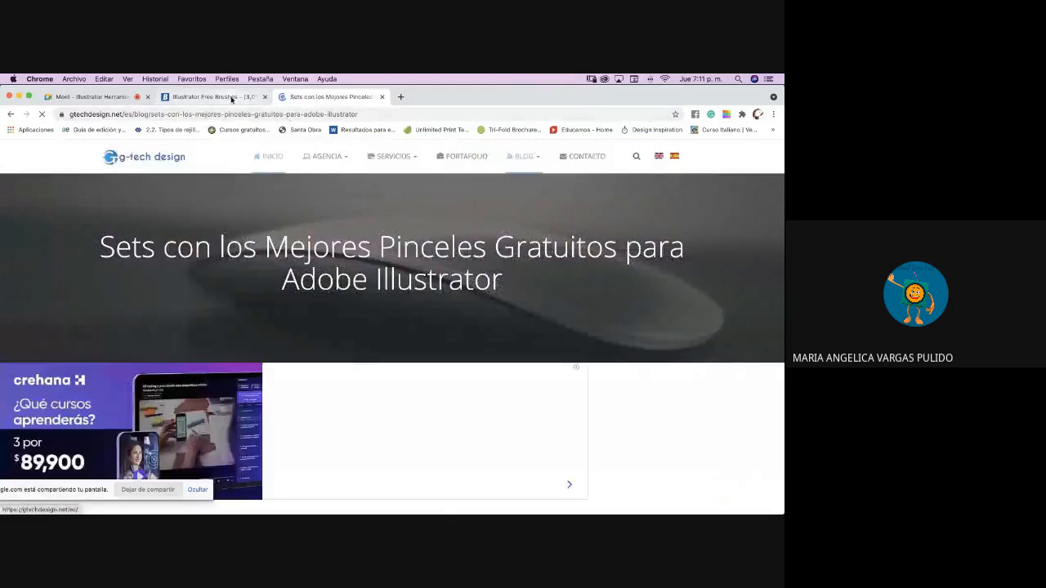
left_click(233, 98)
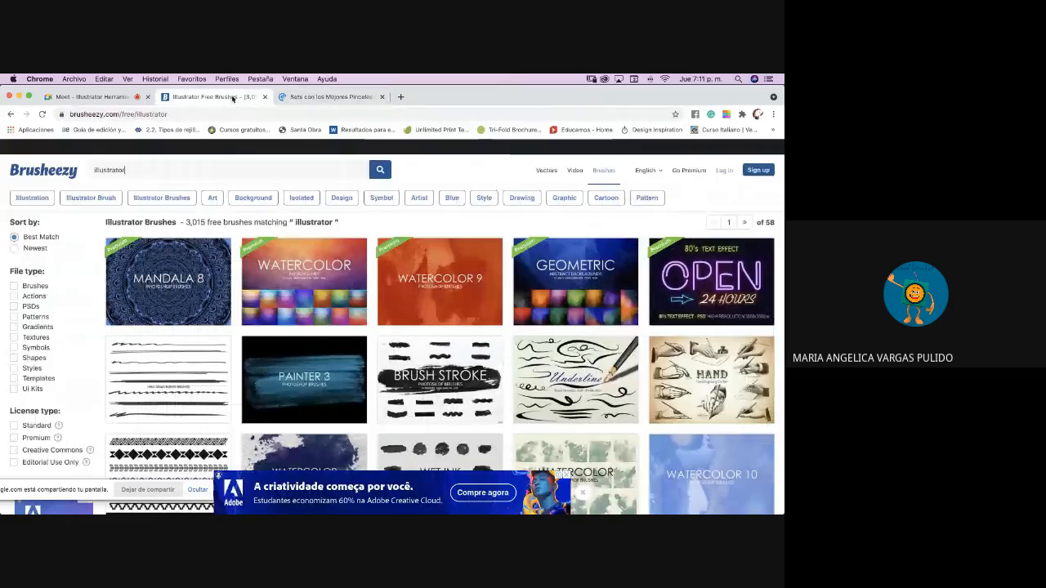
- Copy the address of the Brusheezy "illustrator" results page and send it in the Google Meet chat
left_click(236, 114)
key("super+c")
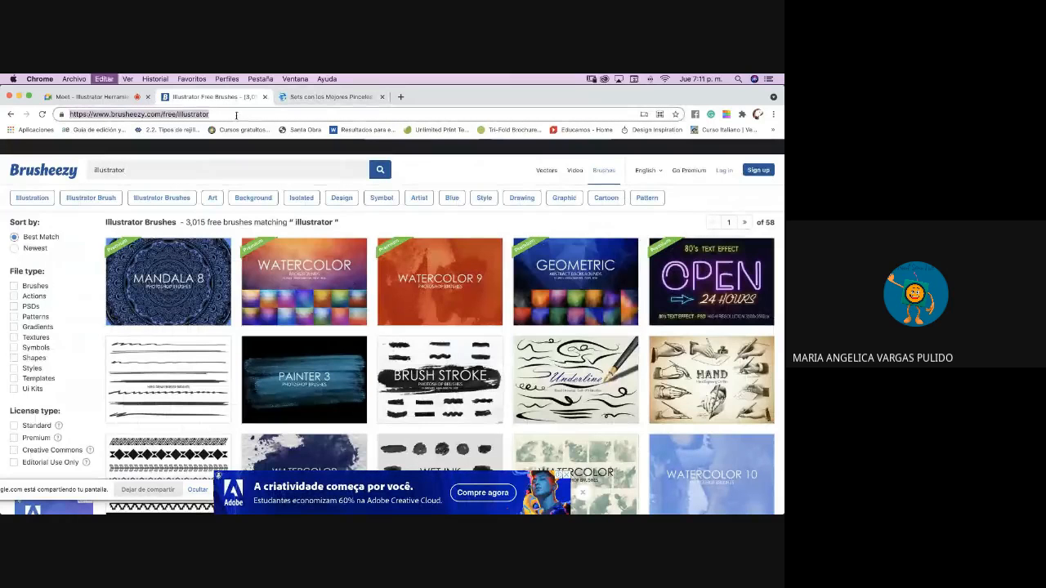
left_click(102, 96)
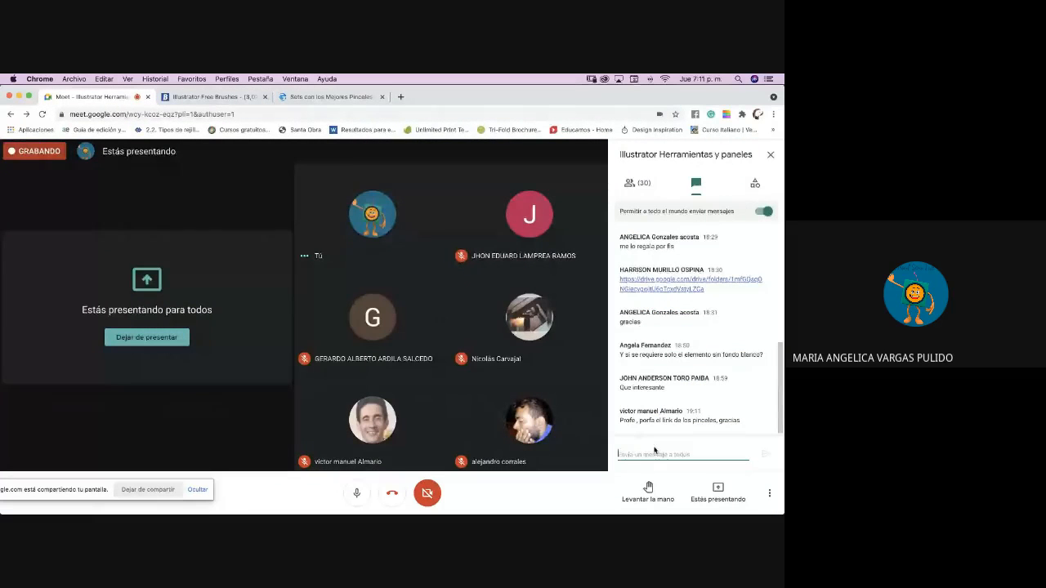
key("super+v")
key("Return")
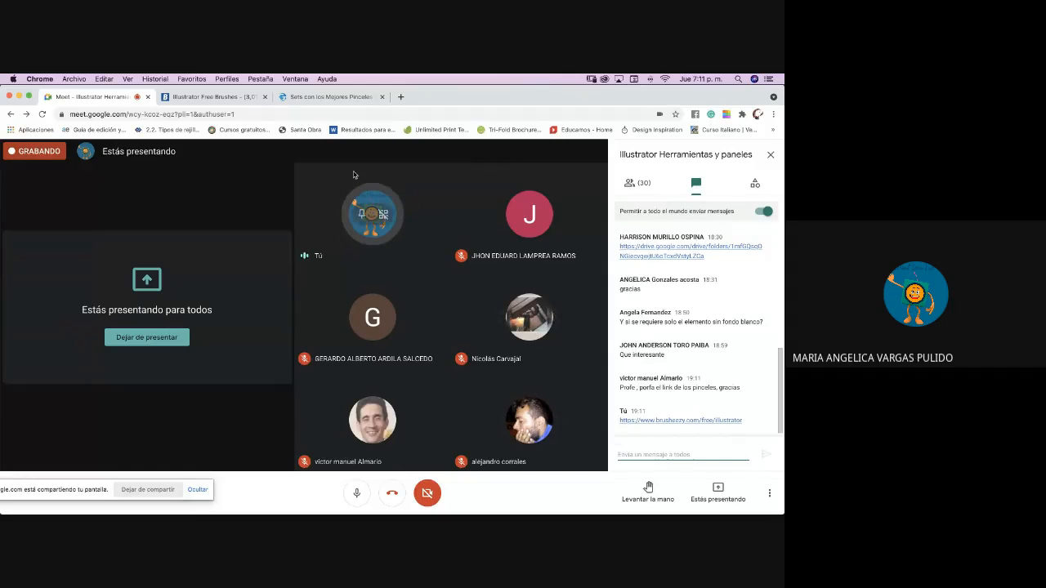
- Copy the address of the gtechdesign.net article on free Illustrator brushes and send it in the Meet chat
left_click(317, 98)
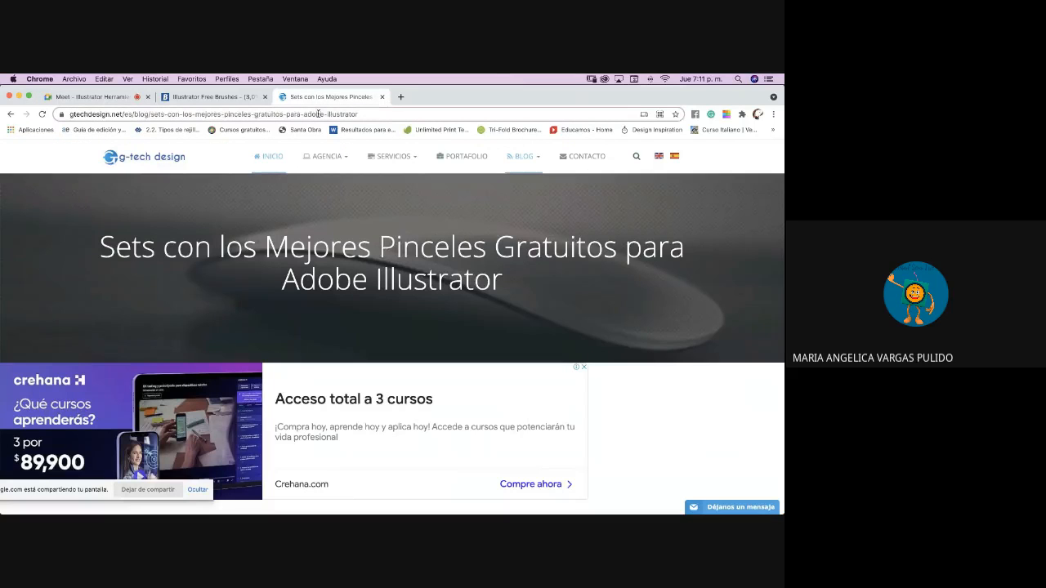
left_click(317, 114)
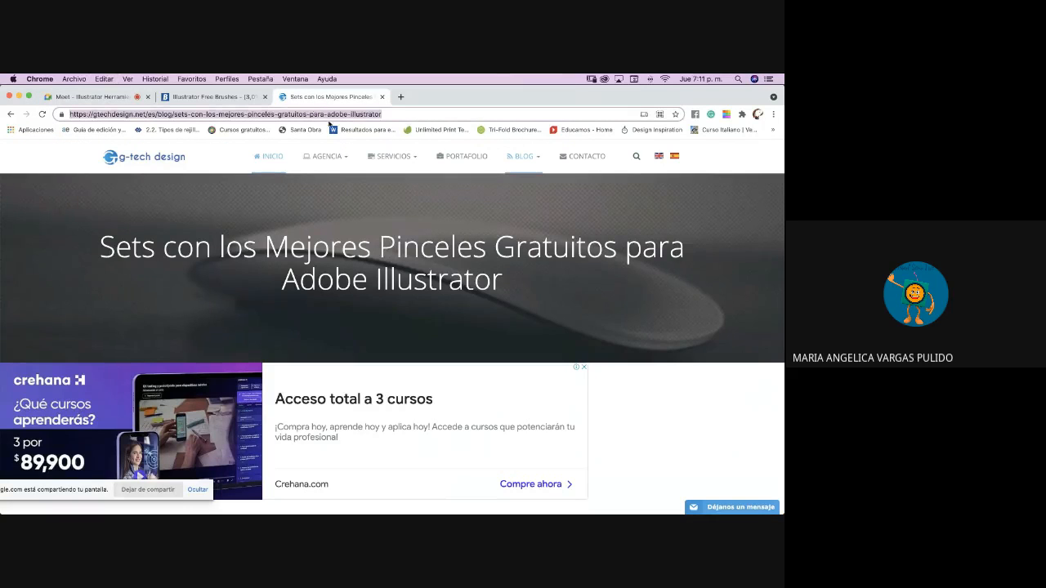
left_click(122, 97)
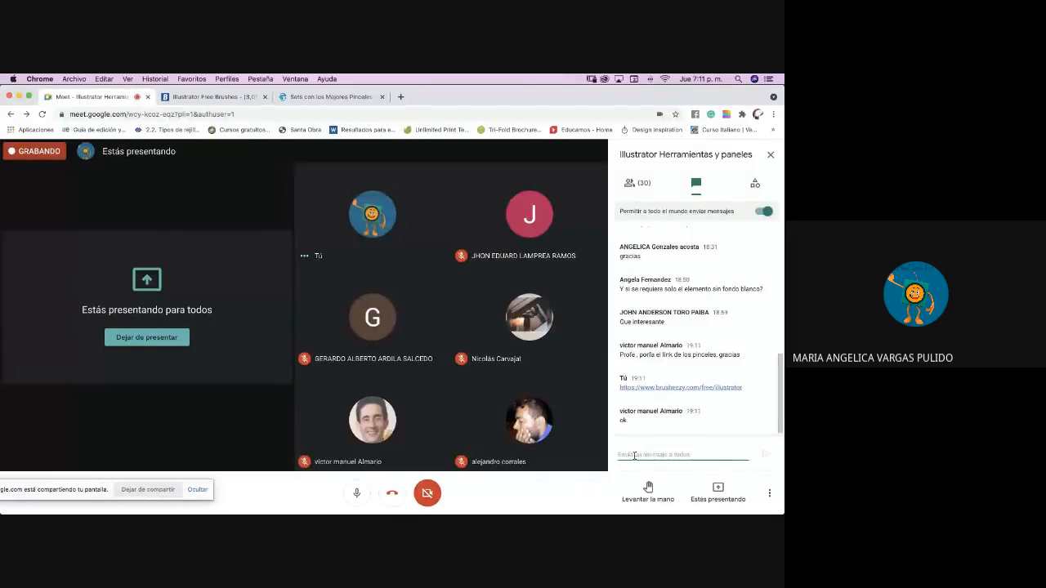
key("cmd+v")
key("Return")
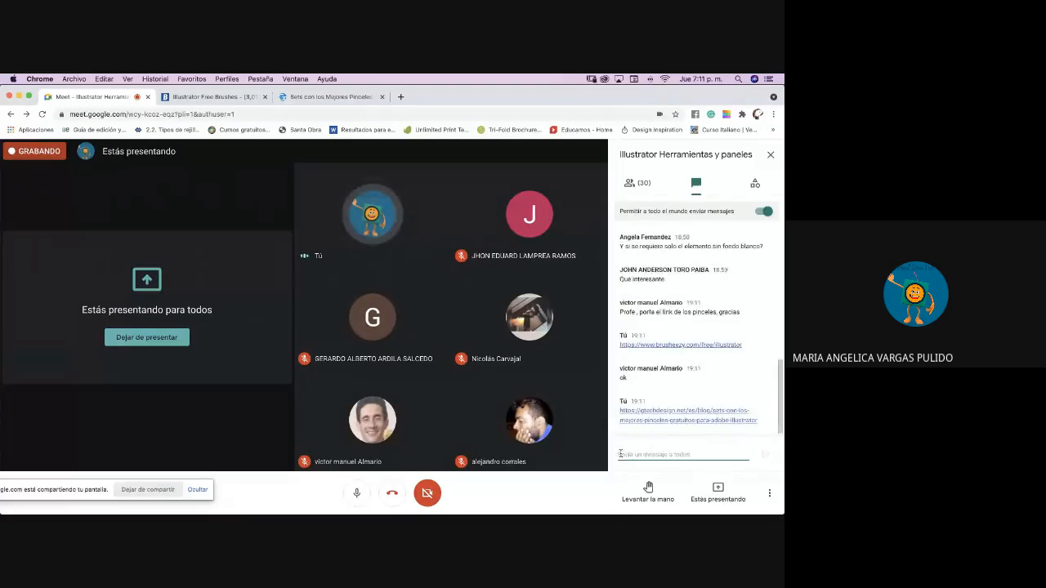
- Return to the gtechdesign.net article and look through its grunge, scatter and ornate vector pattern brush sets
left_click(357, 98)
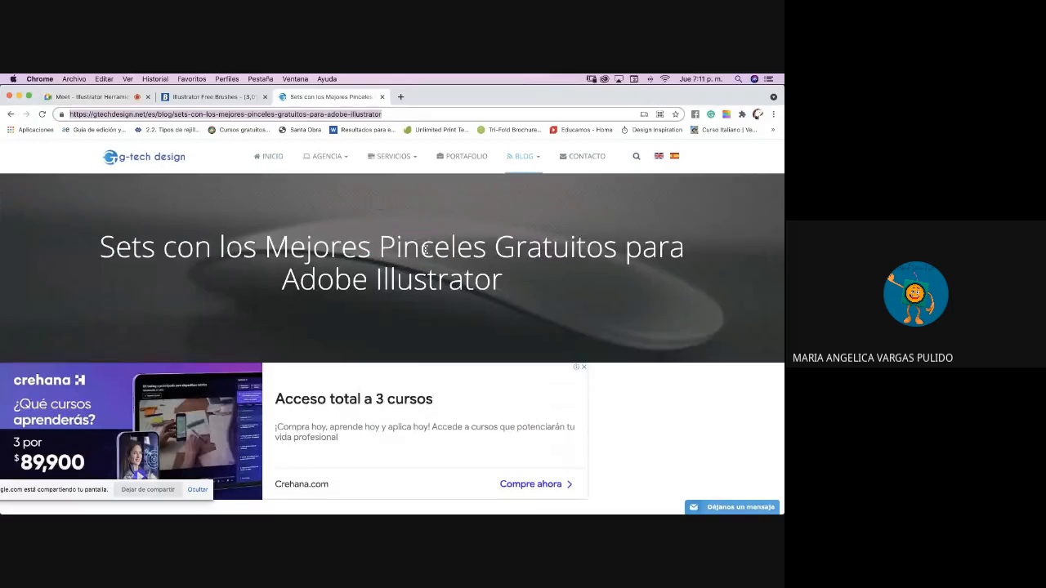
scroll(433, 282, "down", 10)
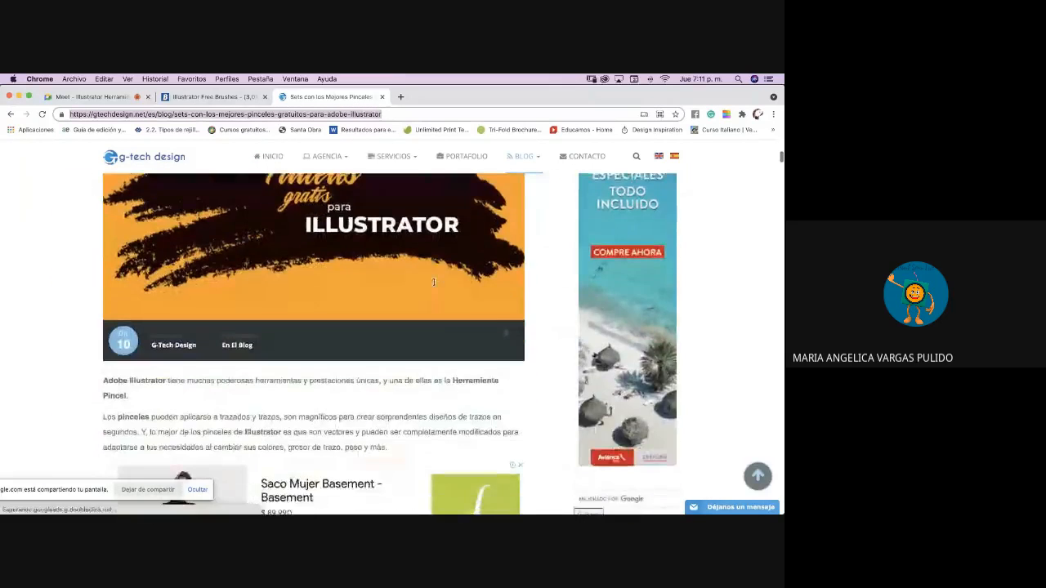
scroll(433, 282, "up", 2)
scroll(433, 282, "down", 10)
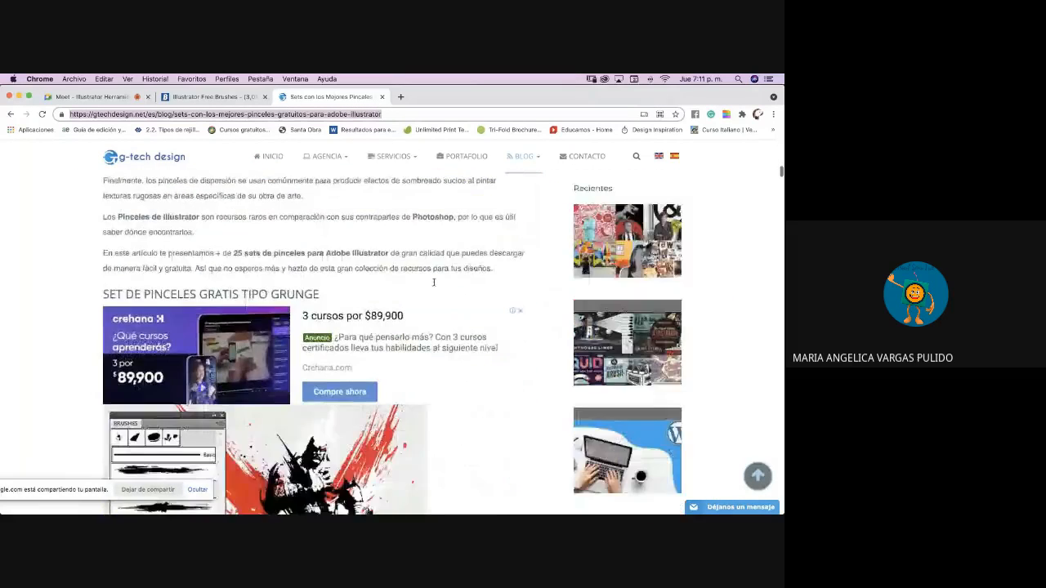
scroll(433, 282, "down", 6)
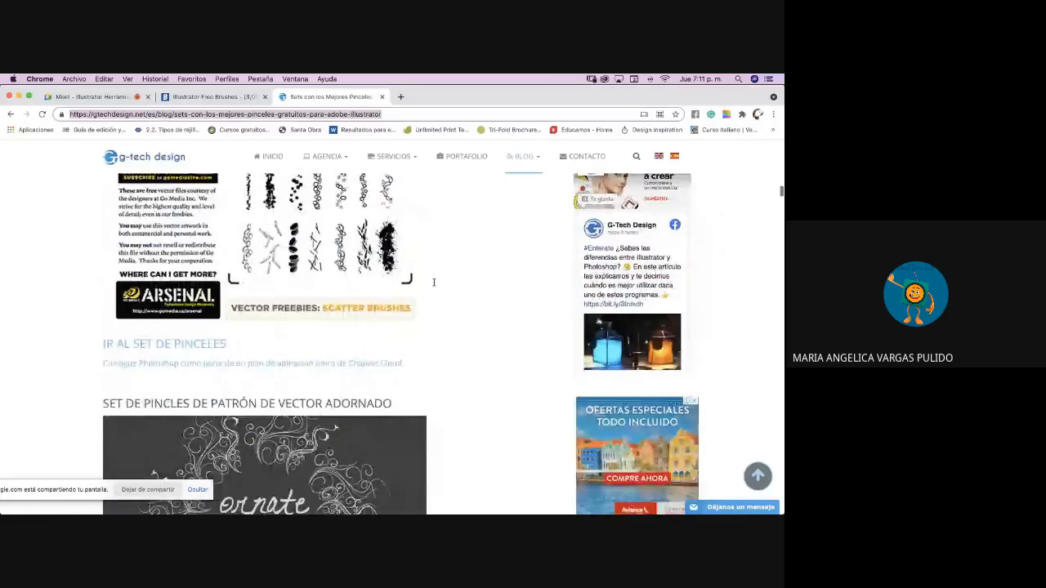
scroll(434, 282, "down", 5)
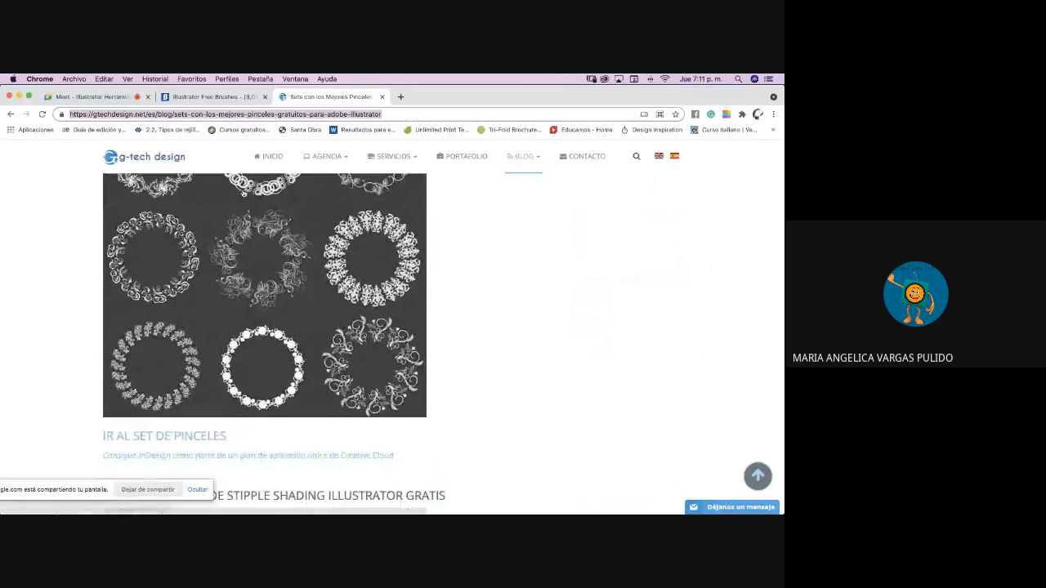
- Admit the waiting participant to the Meet call and return to the gtechdesign.net article
left_click(111, 96)
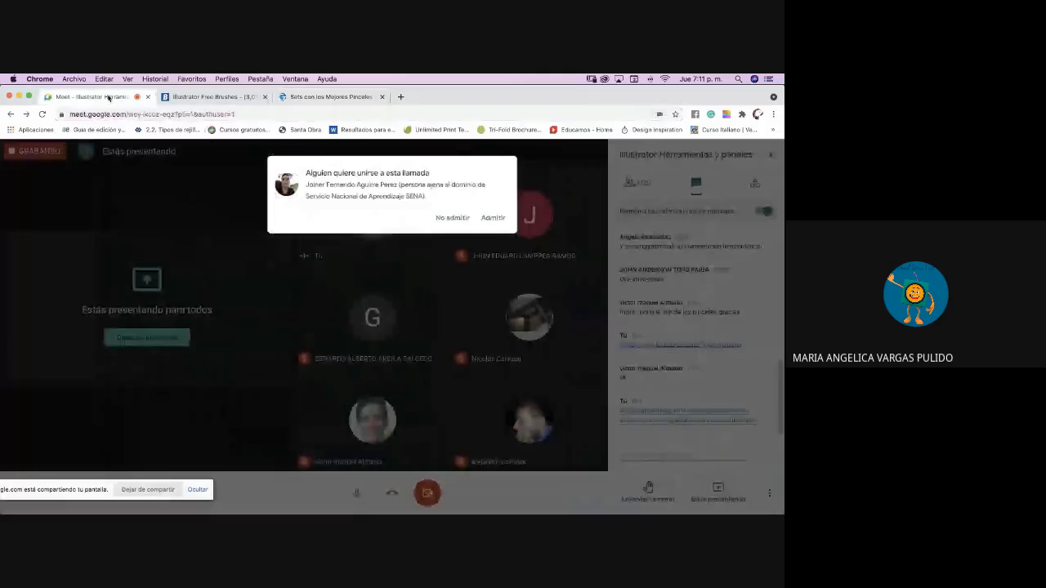
left_click(493, 211)
left_click(295, 97)
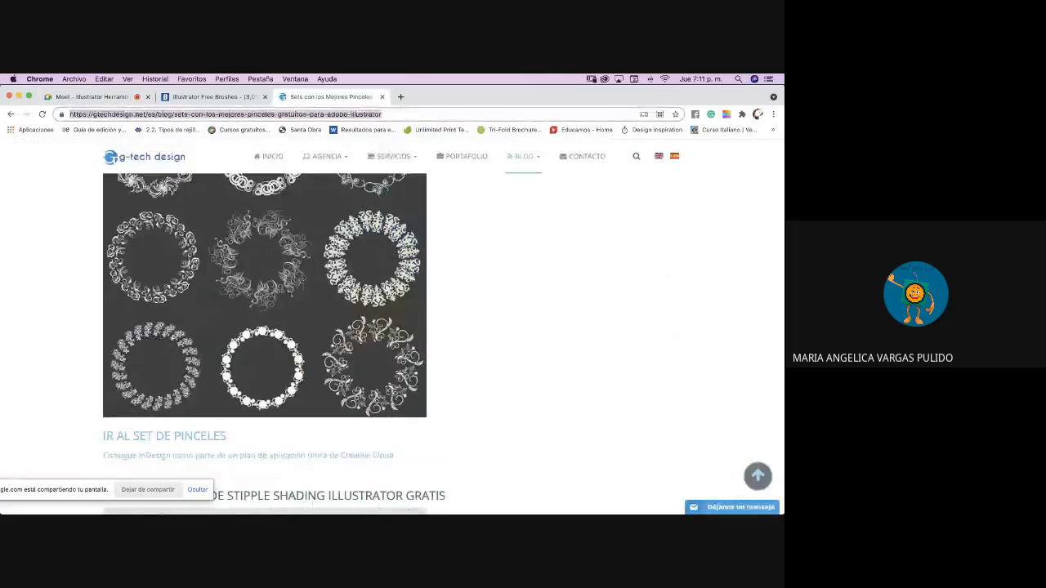
- Review the article from its introduction through the stipple shading set to the free set of 24 brush-stroke brushes
scroll(423, 430, "down", 20)
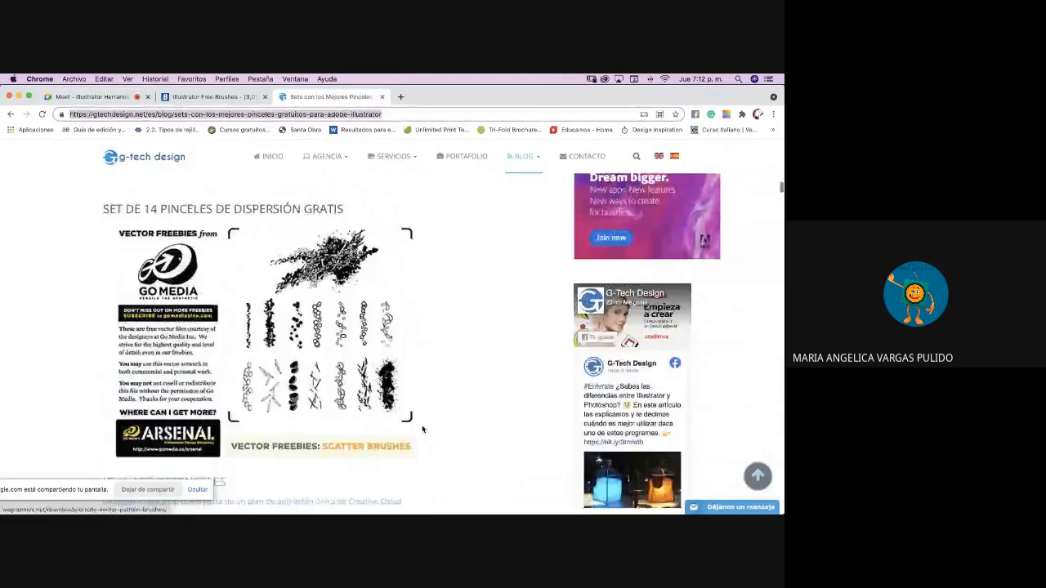
scroll(423, 430, "up", 20)
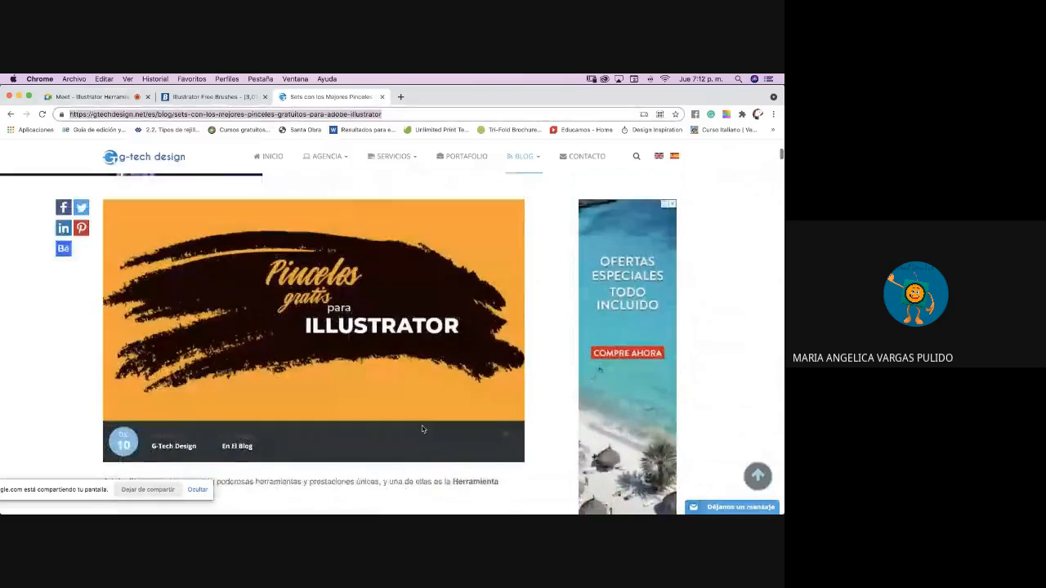
scroll(423, 430, "down", 1)
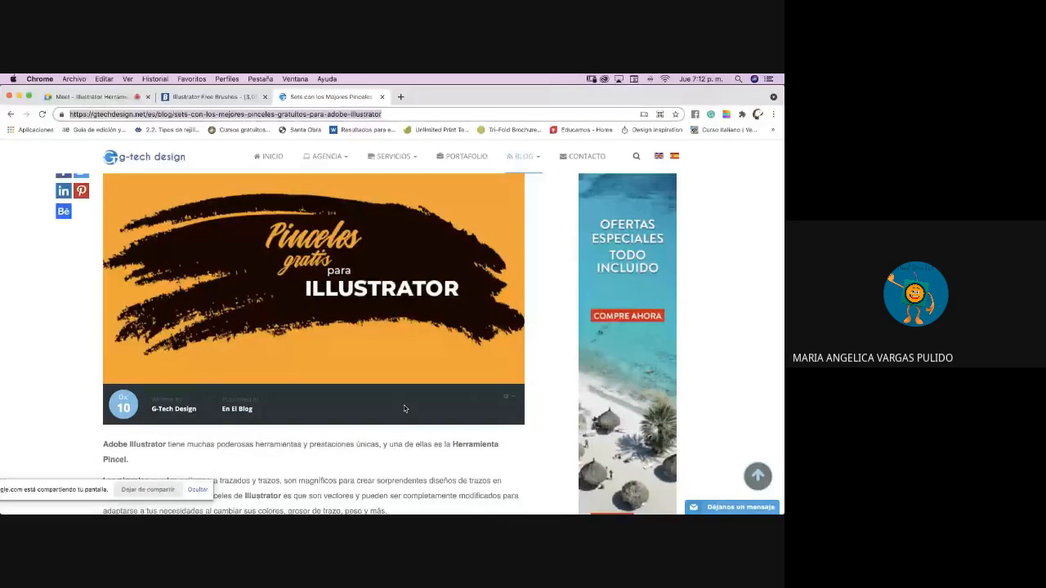
scroll(406, 411, "down", 10)
scroll(405, 411, "down", 12)
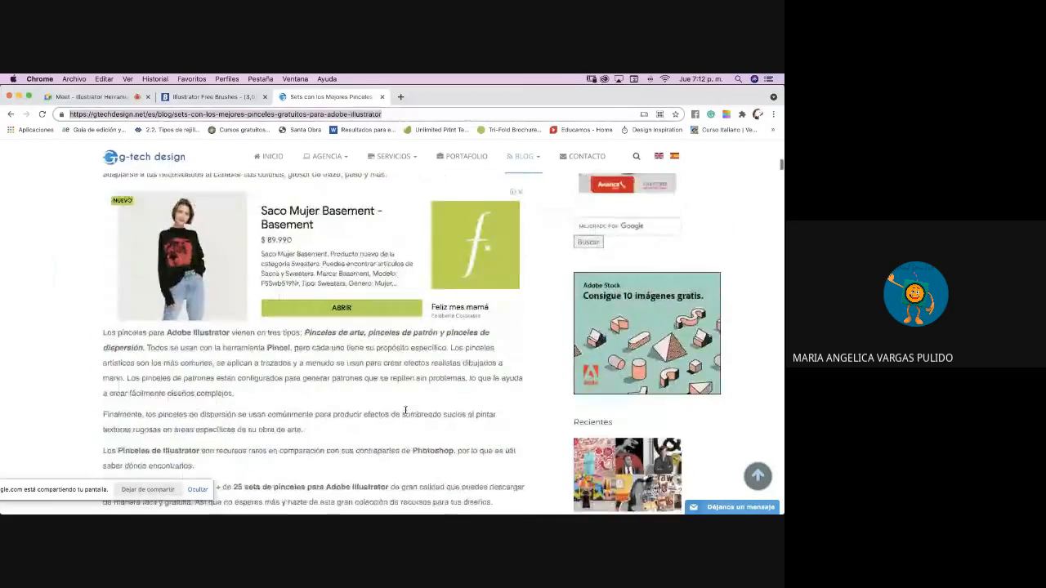
scroll(406, 414, "down", 3)
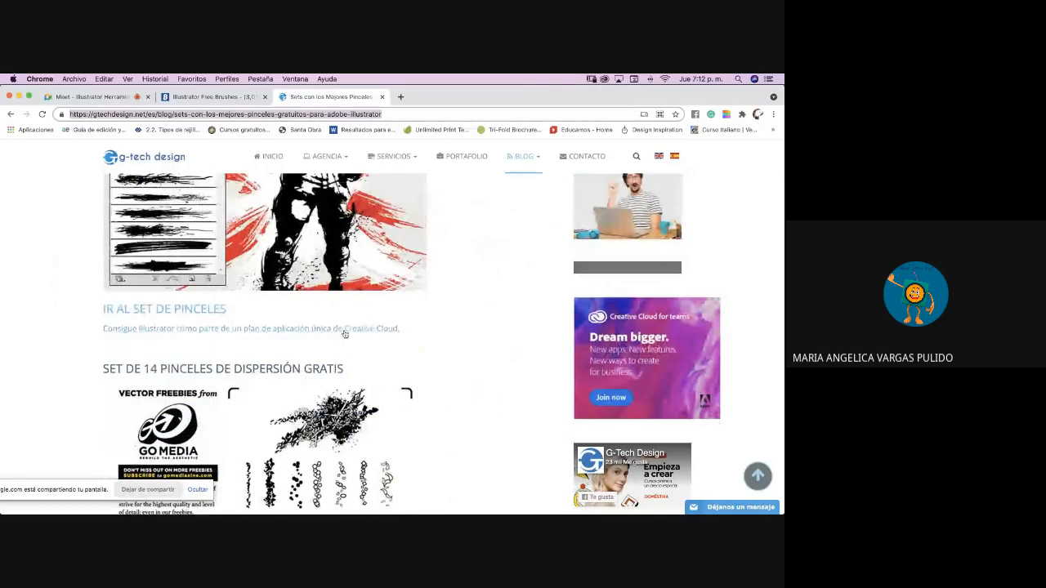
scroll(345, 333, "down", 20)
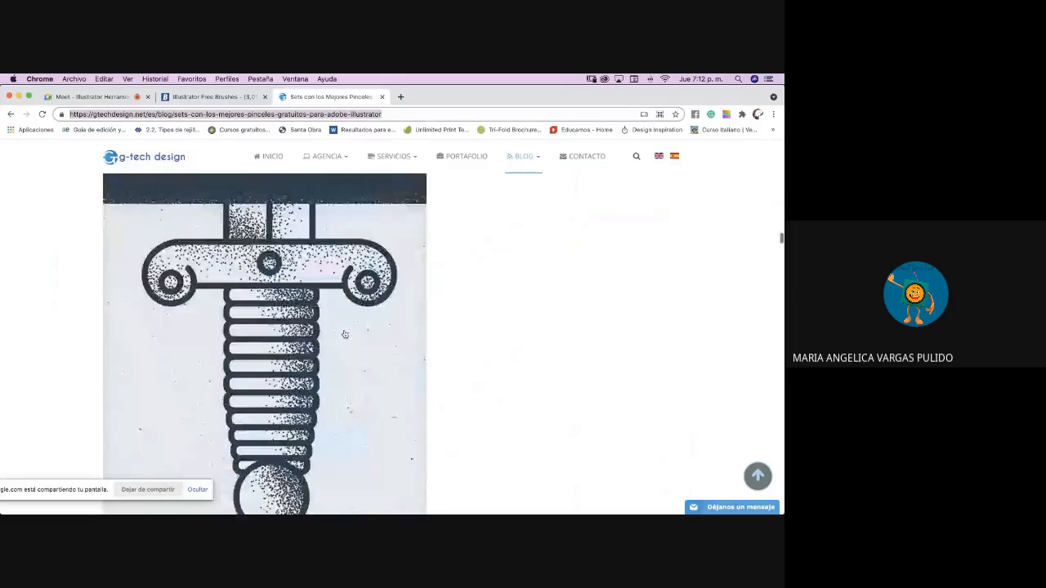
scroll(344, 334, "down", 2)
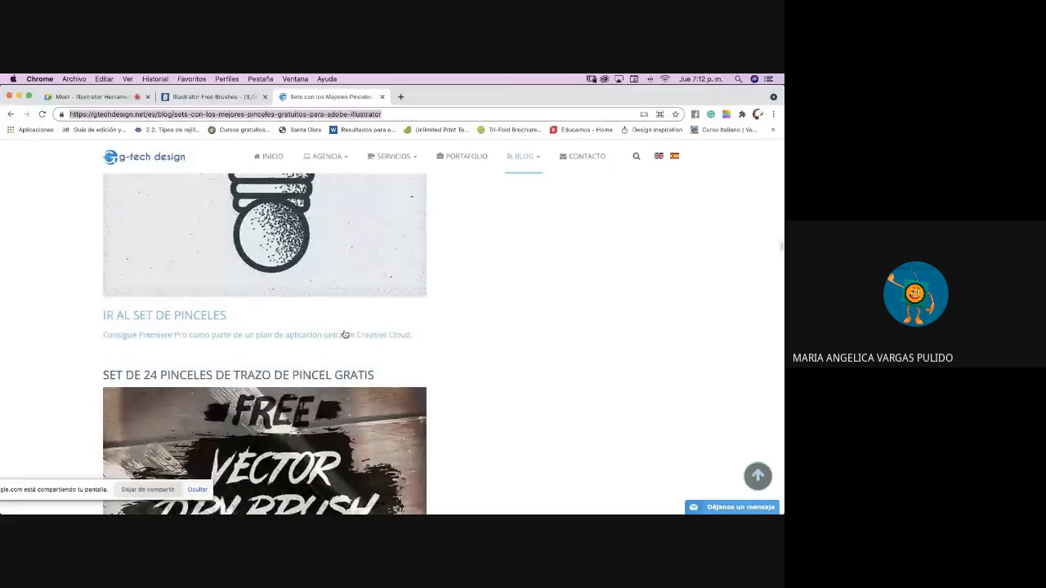
scroll(200, 315, "down", 2)
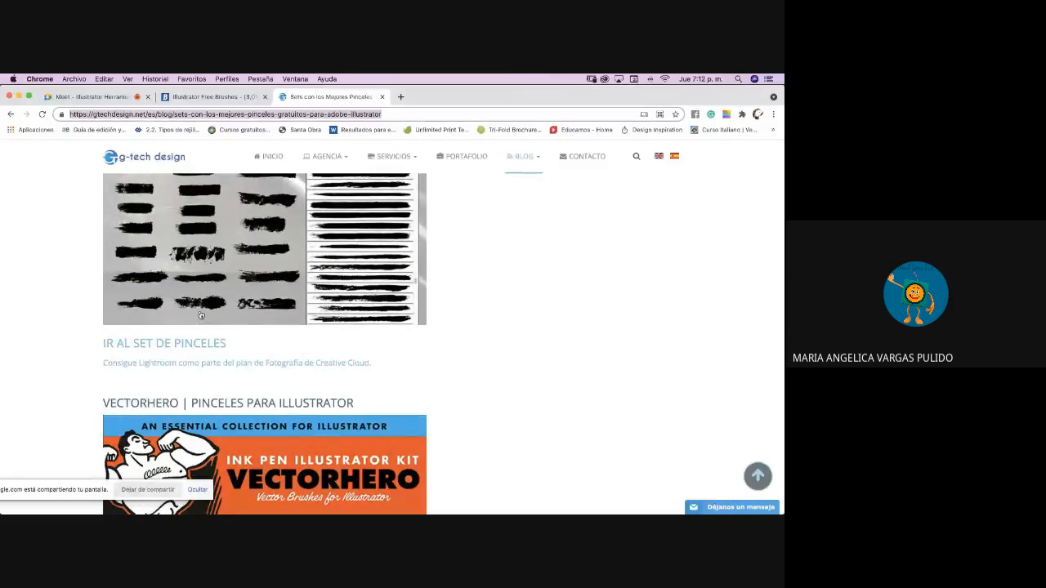
- Download the free set of 24 brush-stroke brushes and show the downloaded zip file in Finder
left_click(201, 344)
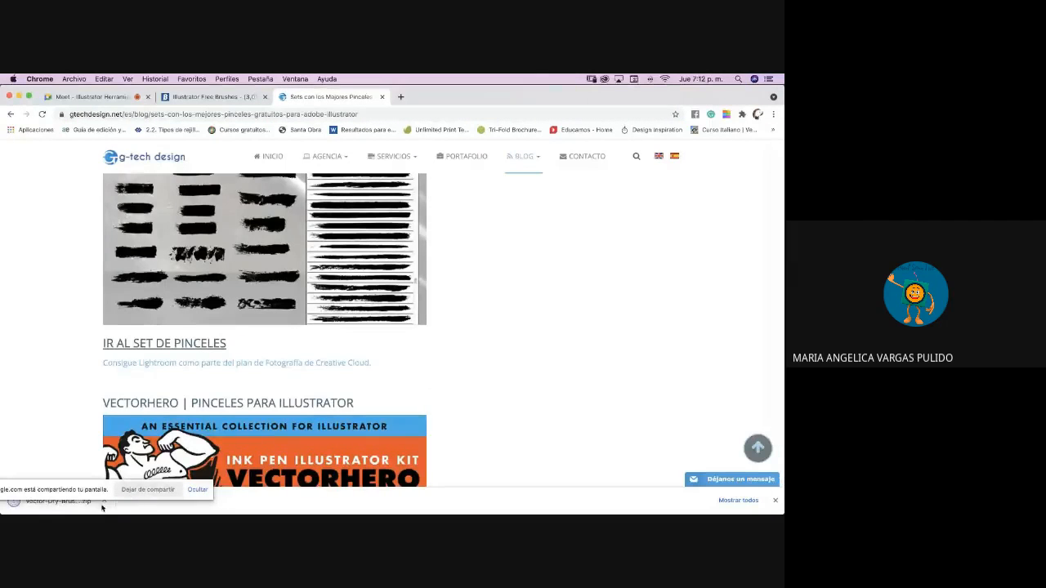
left_click(104, 501)
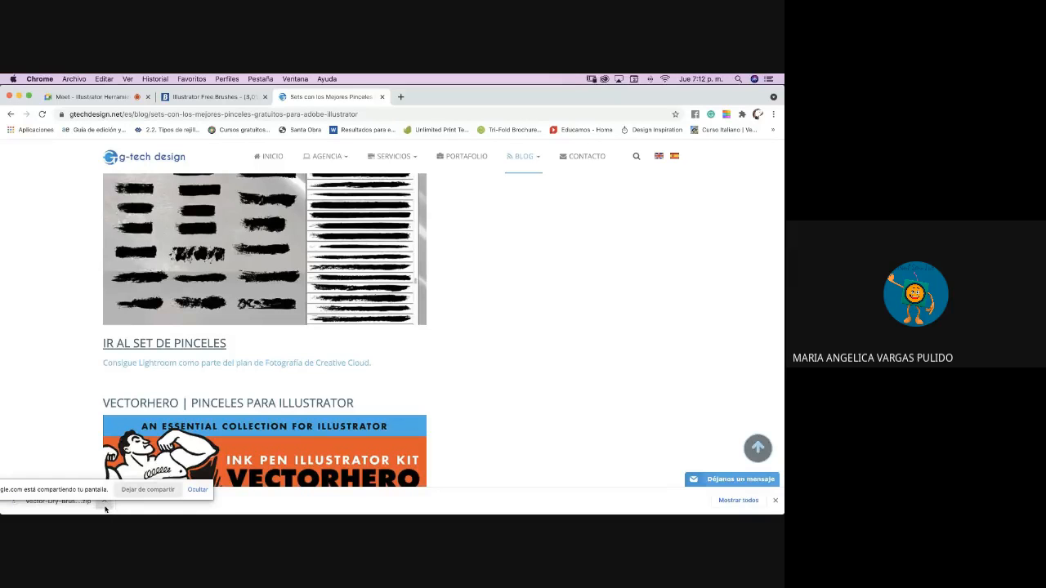
left_click(139, 493)
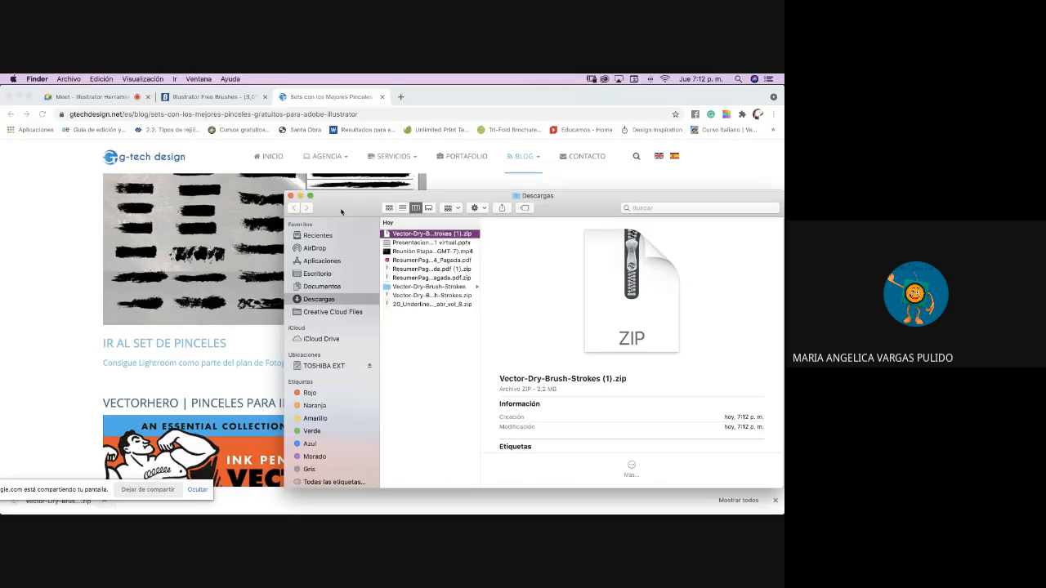
- Extract Vector-Dry-Brush-Strokes (1).zip, open the extracted folder and widen its column to show the full file names
double_click(432, 243)
left_click(431, 234)
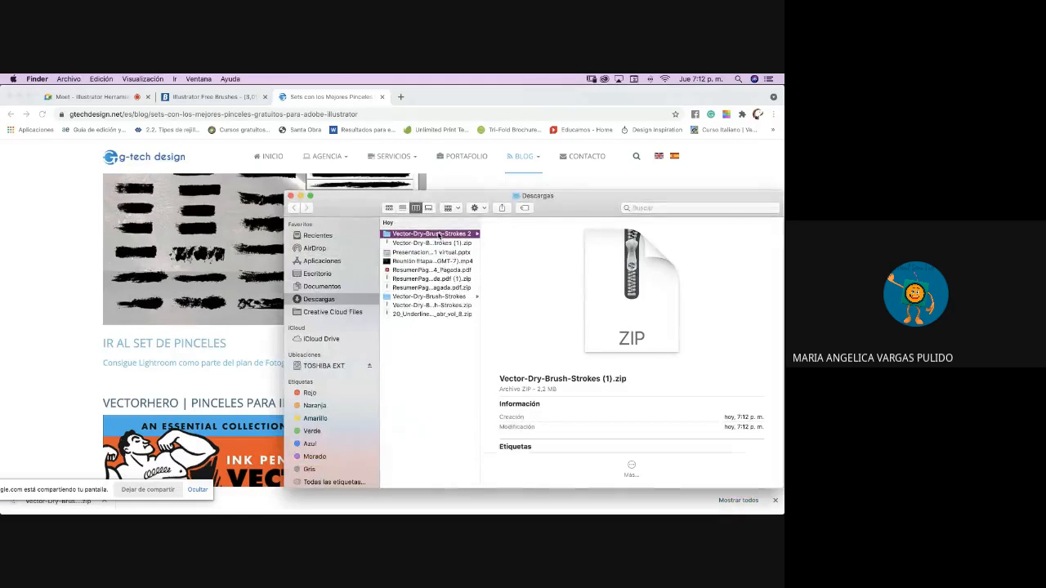
left_click_drag(457, 197, 315, 200)
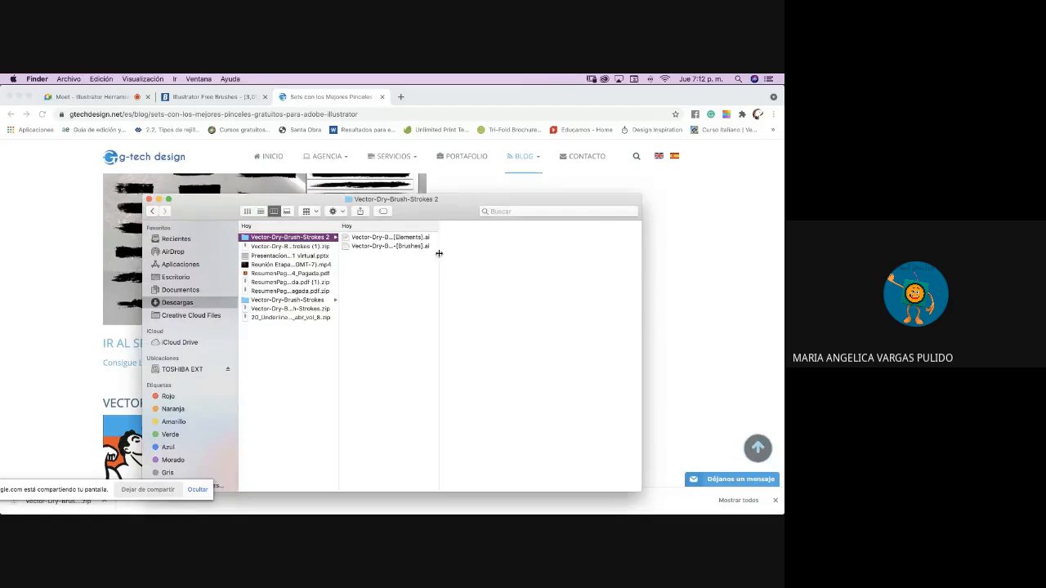
left_click_drag(438, 252, 556, 264)
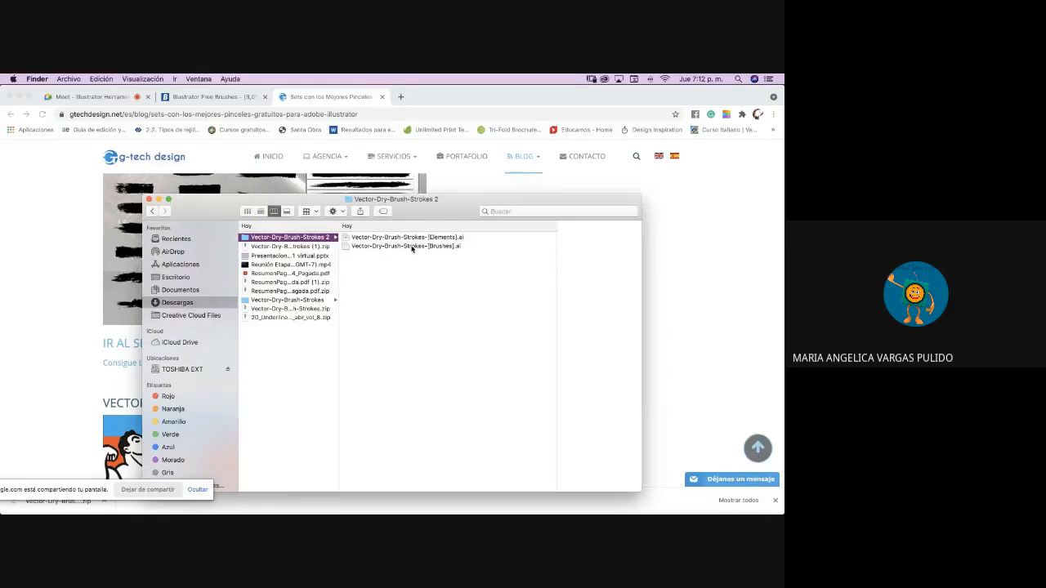
- Preview the Brushes and Elements files in the extracted folder and copy Vector-Dry-Brush-Strokes-[Elements].ai
left_click(412, 246)
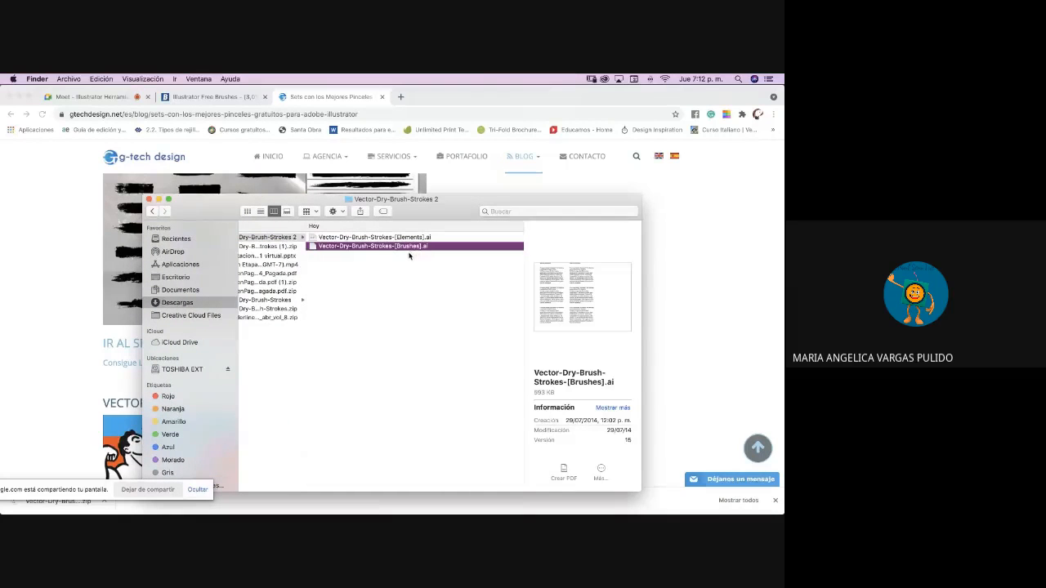
left_click(378, 239)
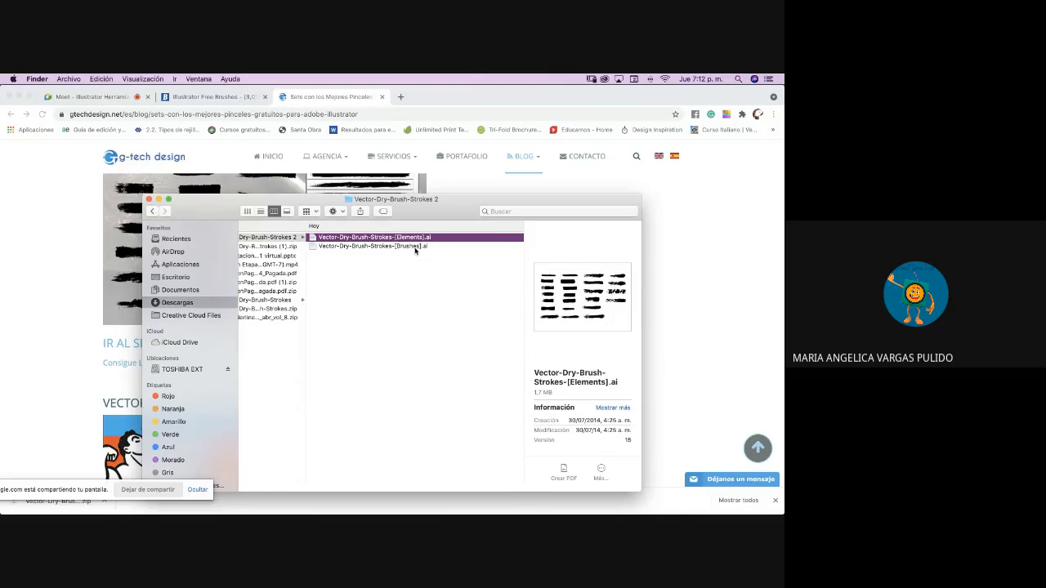
left_click(381, 247)
left_click(385, 239)
right_click(366, 237)
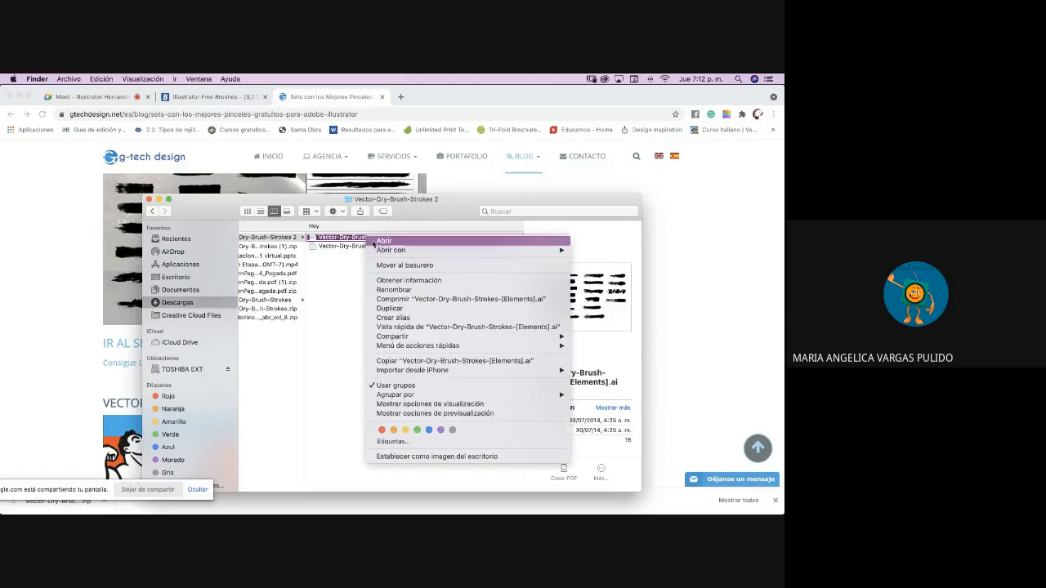
left_click(402, 365)
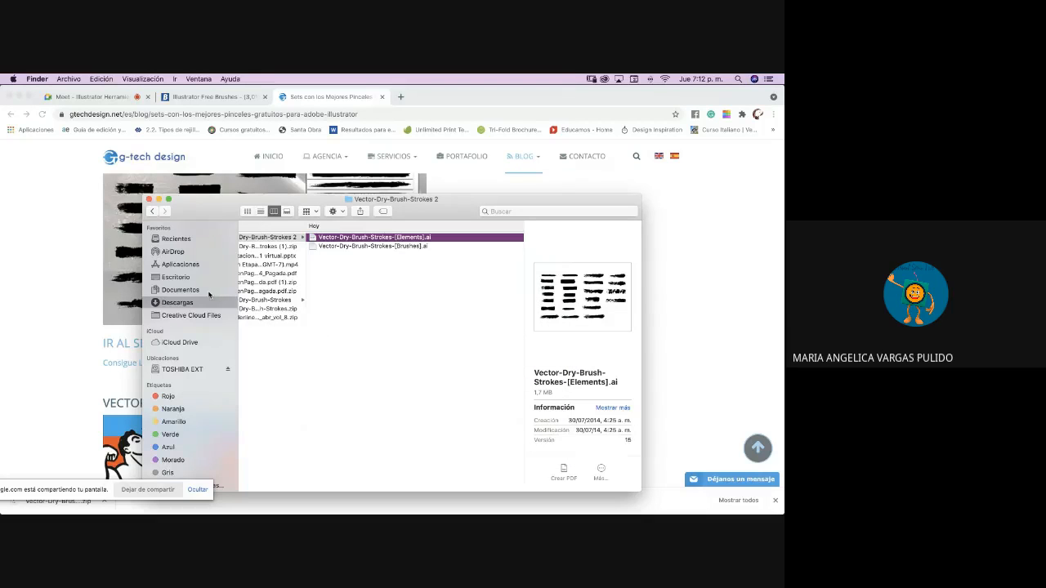
- Open the Applications folder and go to Adobe Illustrator 2021 > Presets > es_ES > Pinceles > Artístico, widening the window to show the columns
left_click(181, 264)
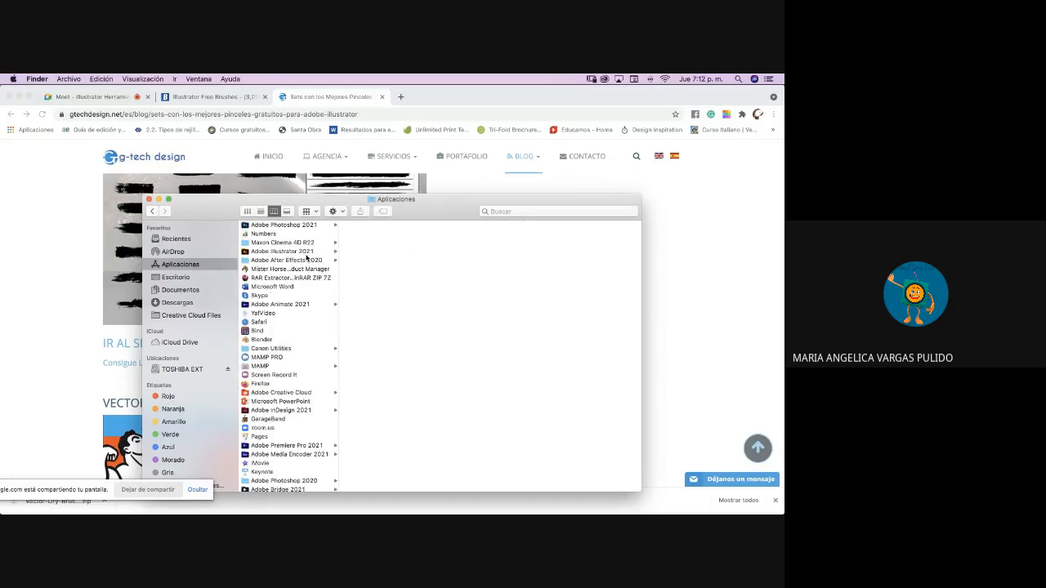
left_click(306, 251)
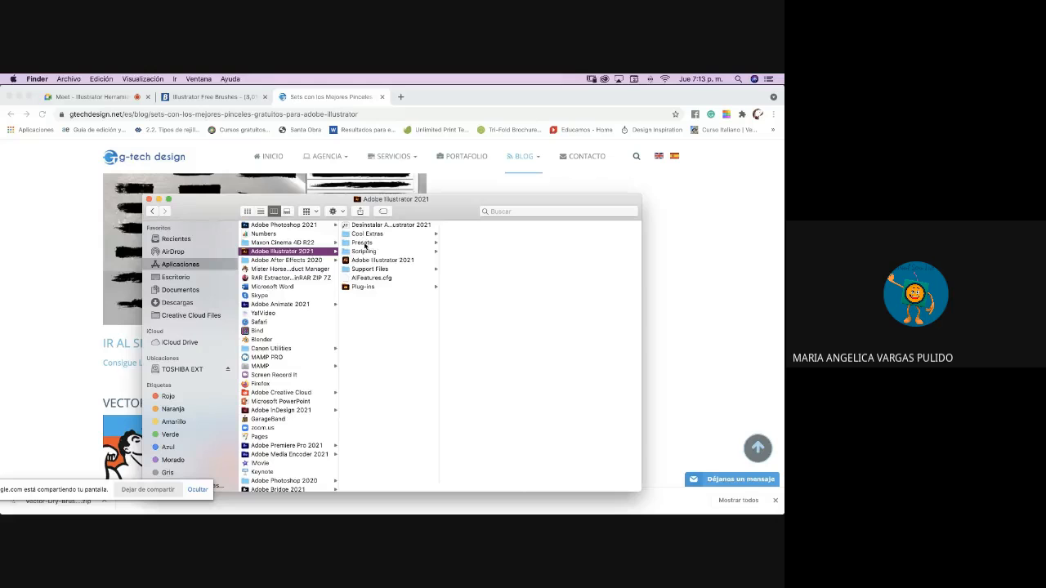
left_click(365, 243)
left_click(460, 225)
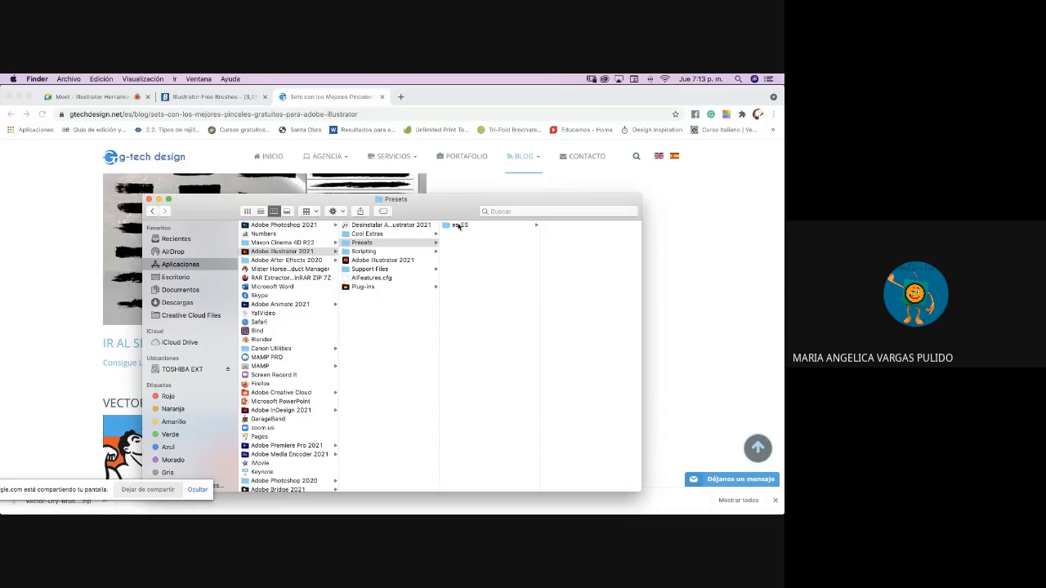
left_click_drag(450, 214, 295, 225)
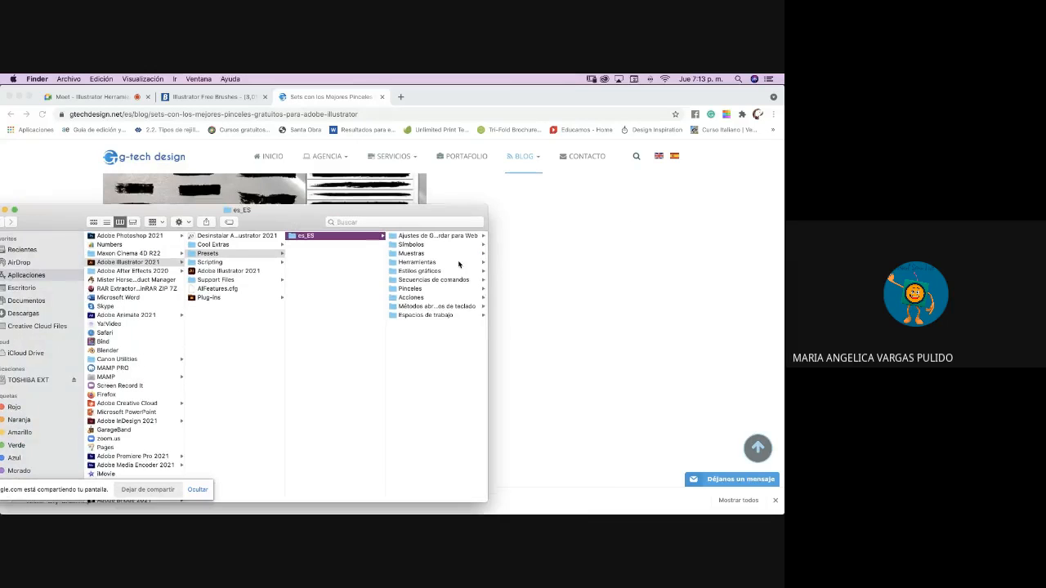
left_click_drag(488, 264, 630, 264)
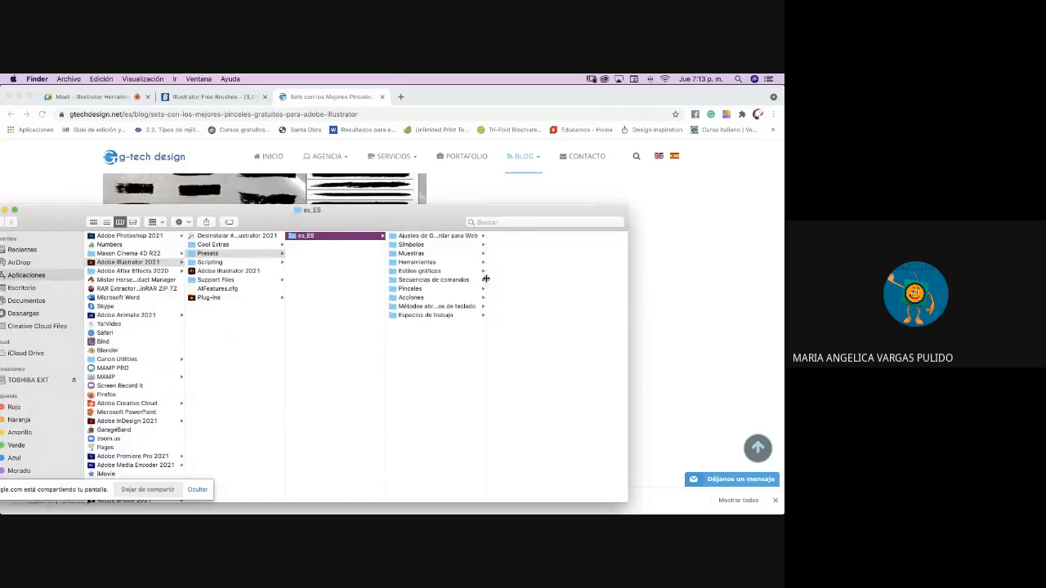
left_click(413, 290)
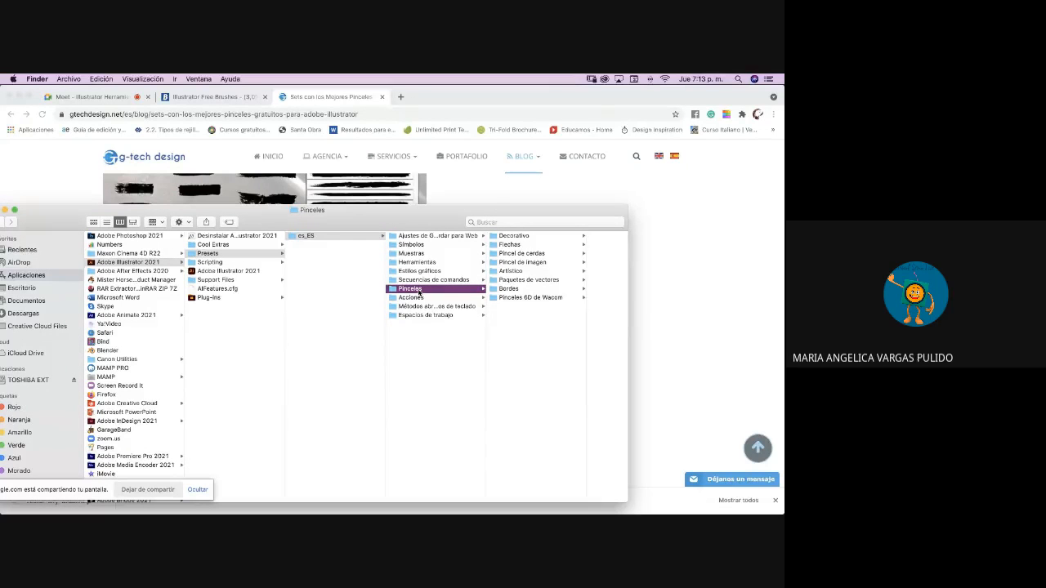
left_click(511, 273)
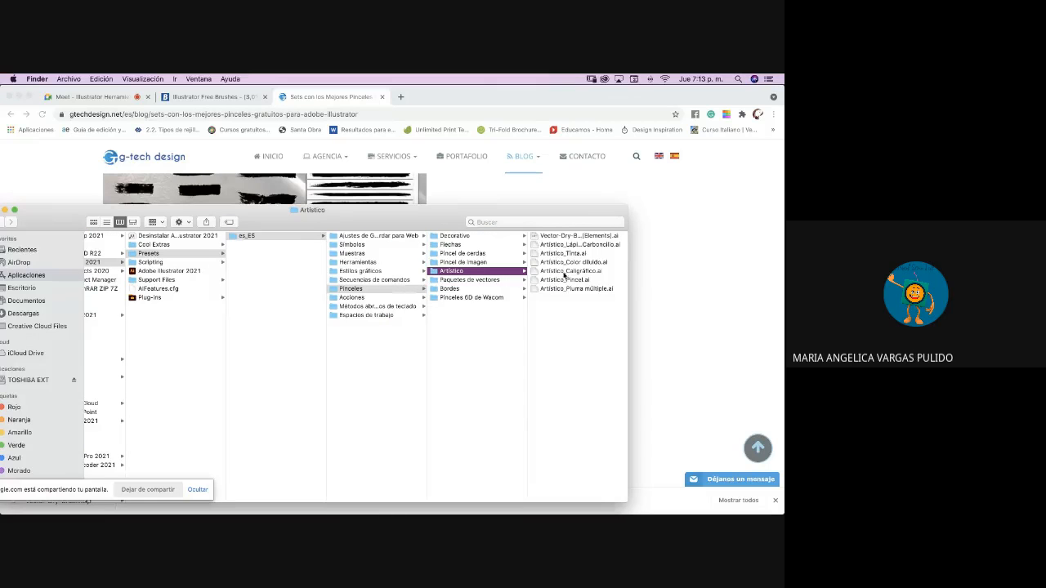
- Paste the copied Elements file into Artístico, replace the existing copy, authorize with the account password, and preview the pasted file
right_click(563, 335)
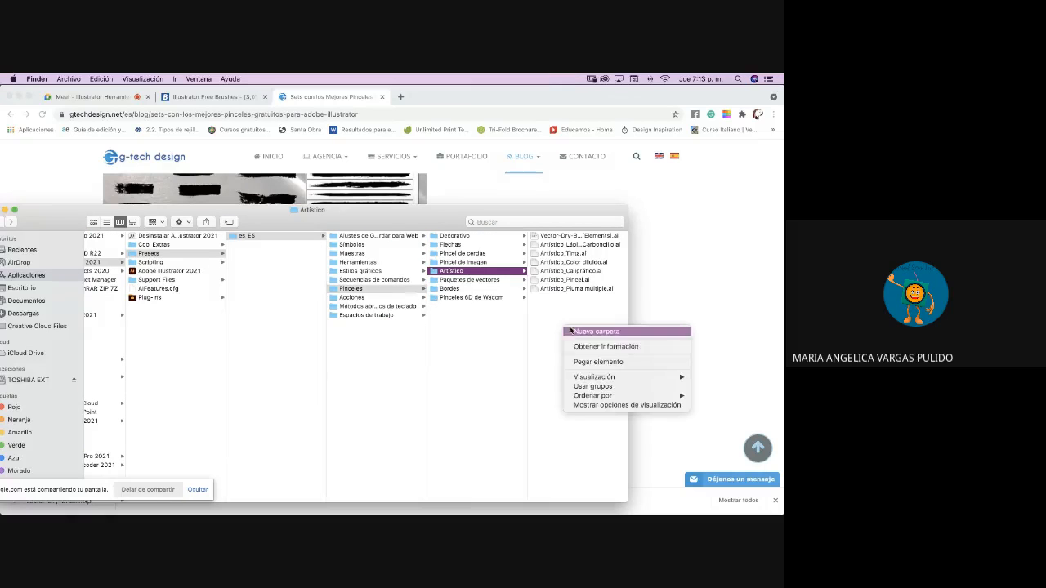
left_click(595, 362)
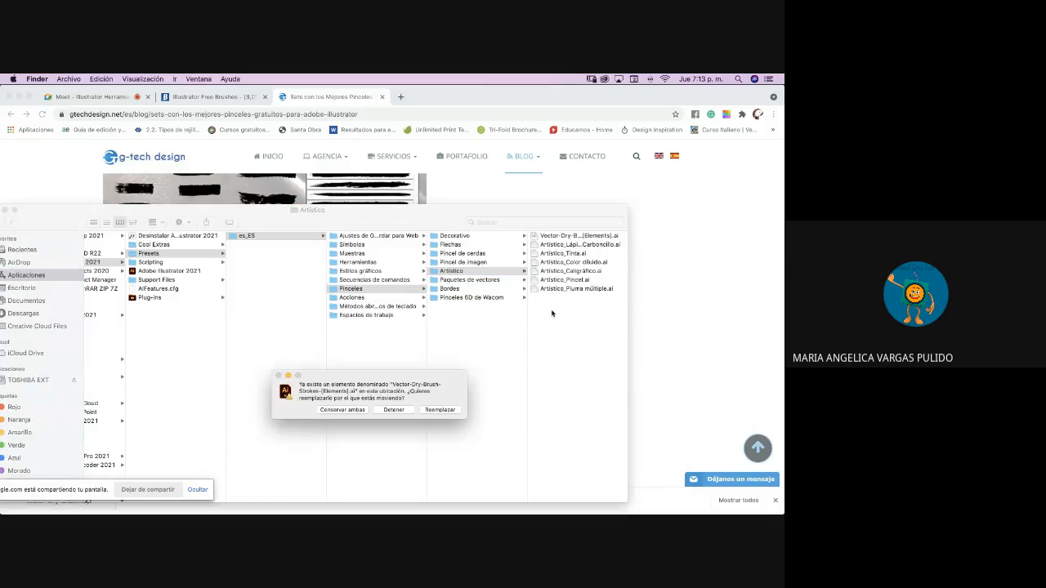
left_click(439, 410)
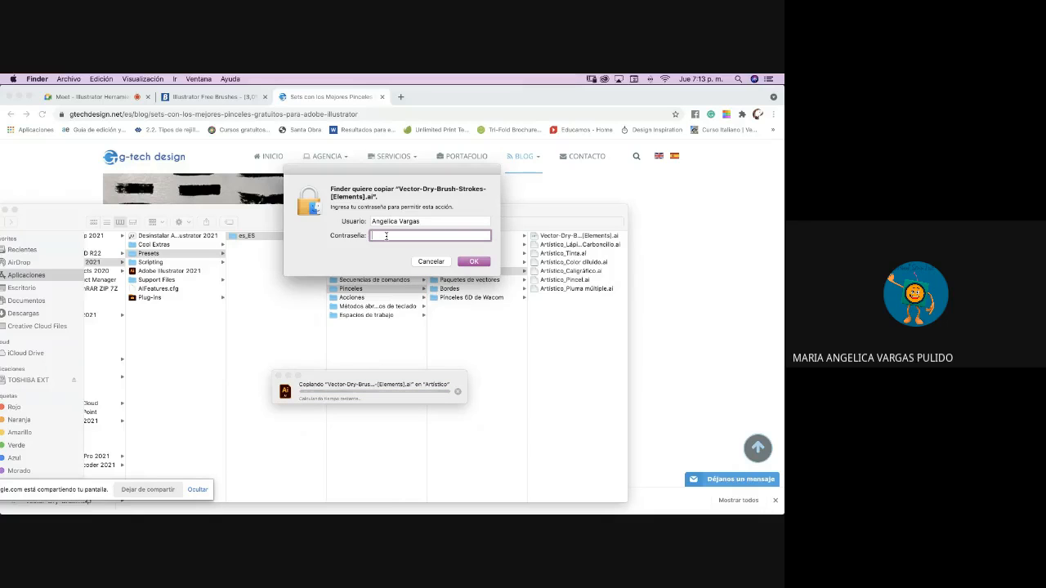
type("••••••••")
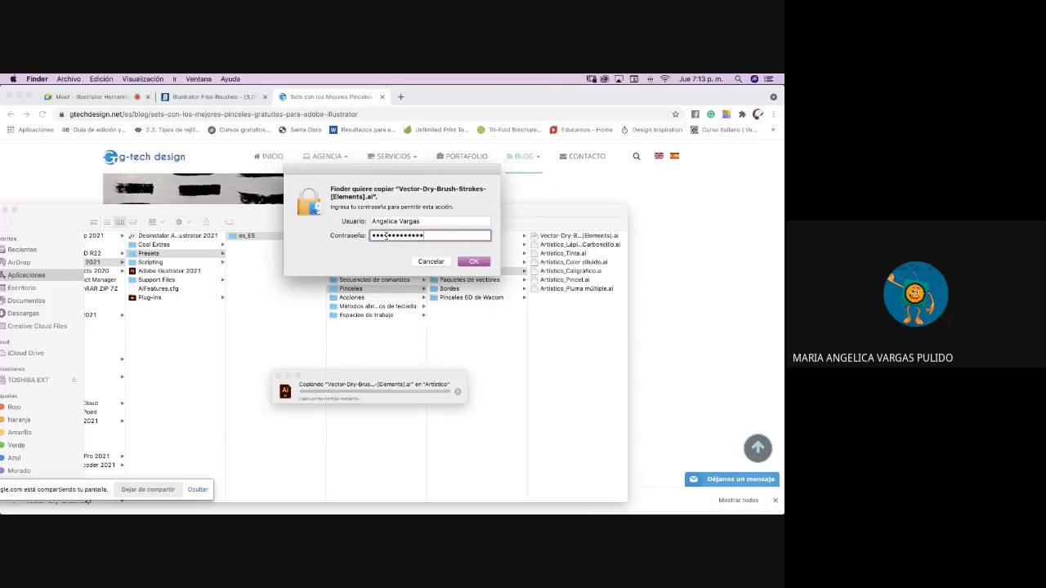
key("Return")
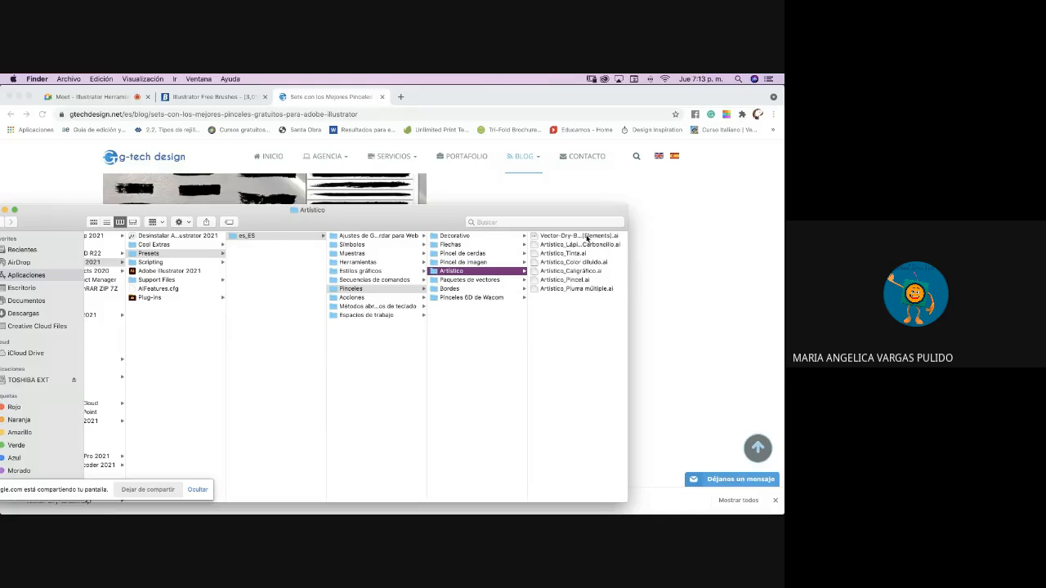
left_click(582, 236)
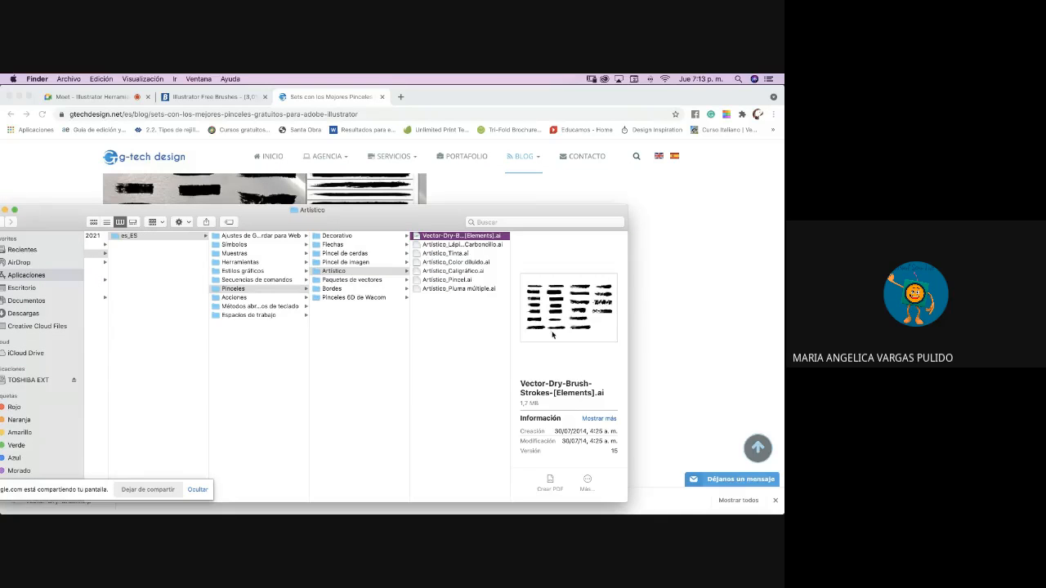
- Switch to Illustrator and load the Artístico brush library Vector-Dry-Brush-Strokes-[Elements], browsing its strokes
key("ctrl+Up")
left_click(287, 280)
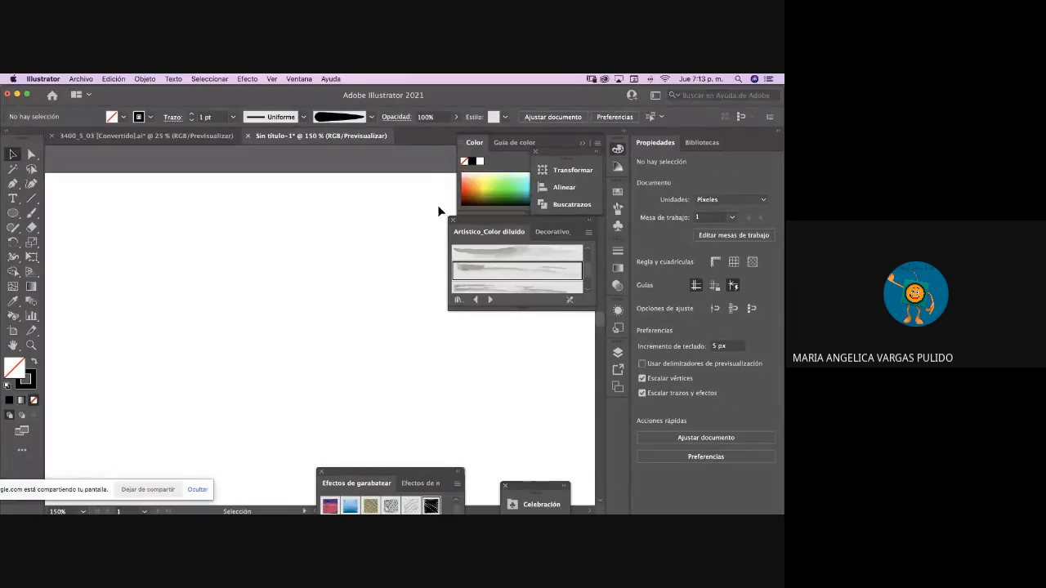
left_click(458, 300)
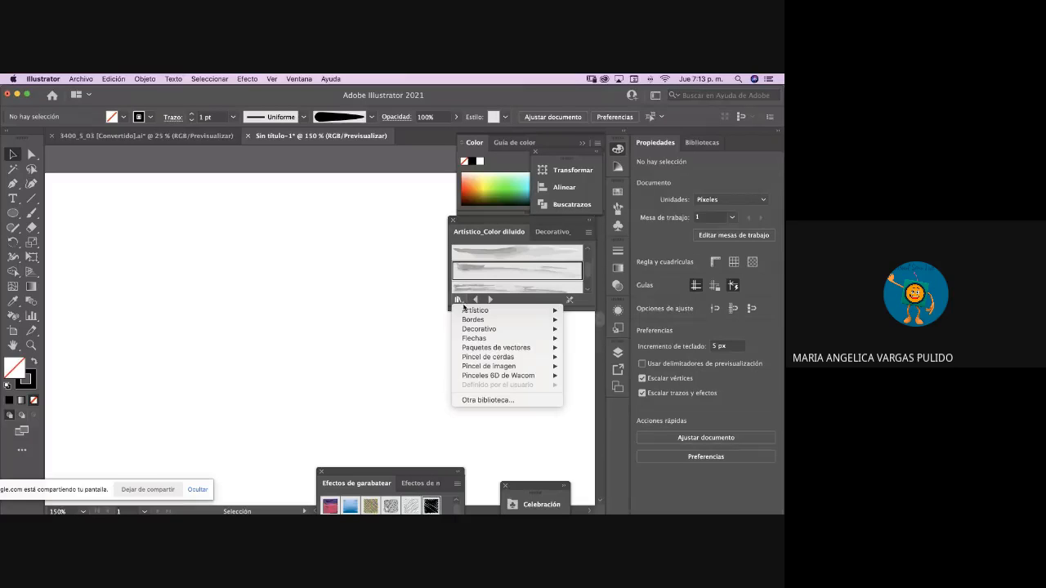
mouse_move(476, 312)
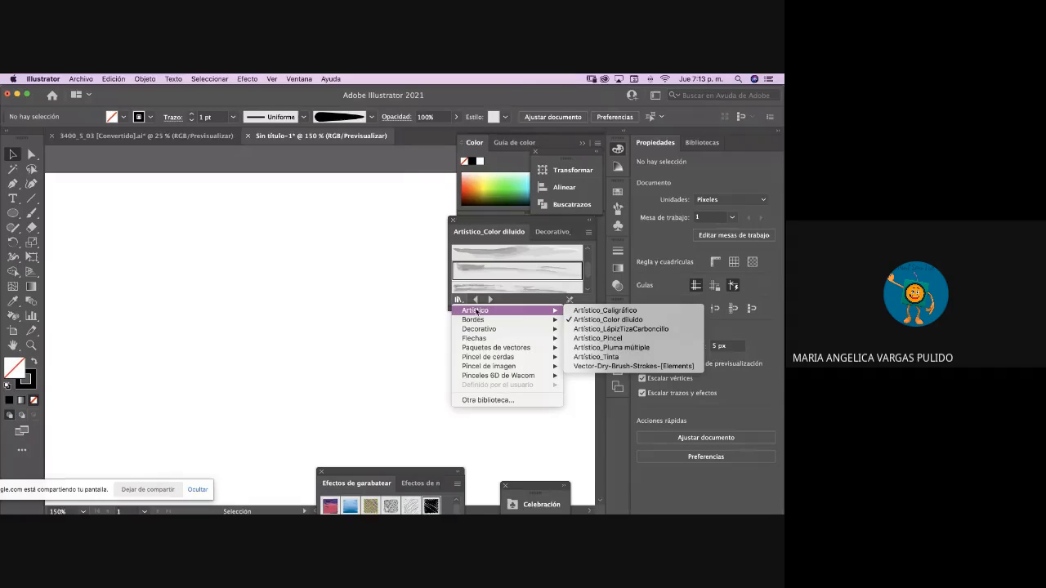
left_click(631, 367)
scroll(587, 269, "down", 2)
scroll(587, 269, "down", 5)
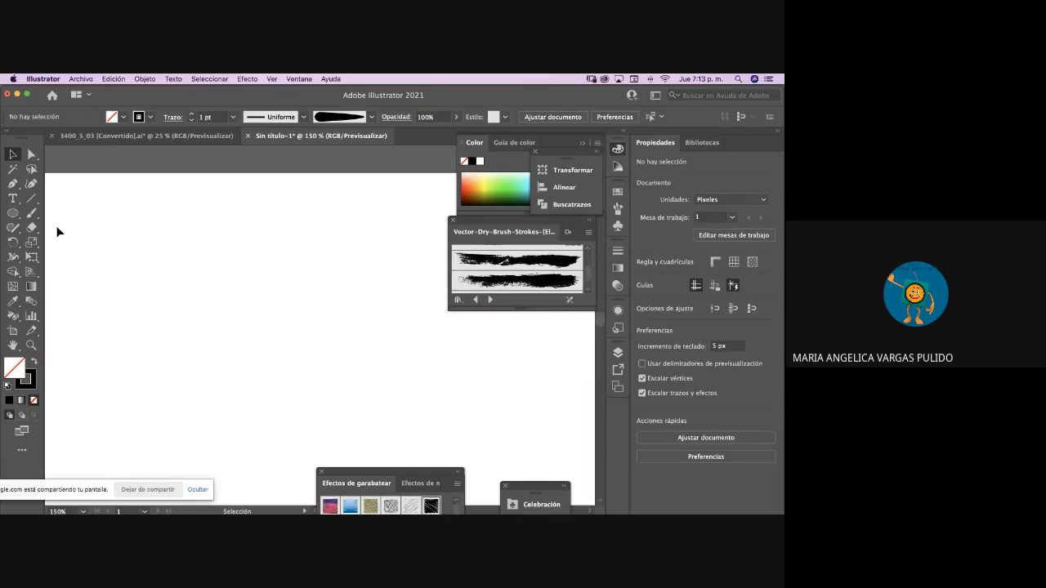
- Draw an open wavy path about 416 px wide and 113 px high on the artboard with the Pen tool, and deselect it
key("p")
left_click(117, 296)
left_click_drag(195, 251, 429, 286)
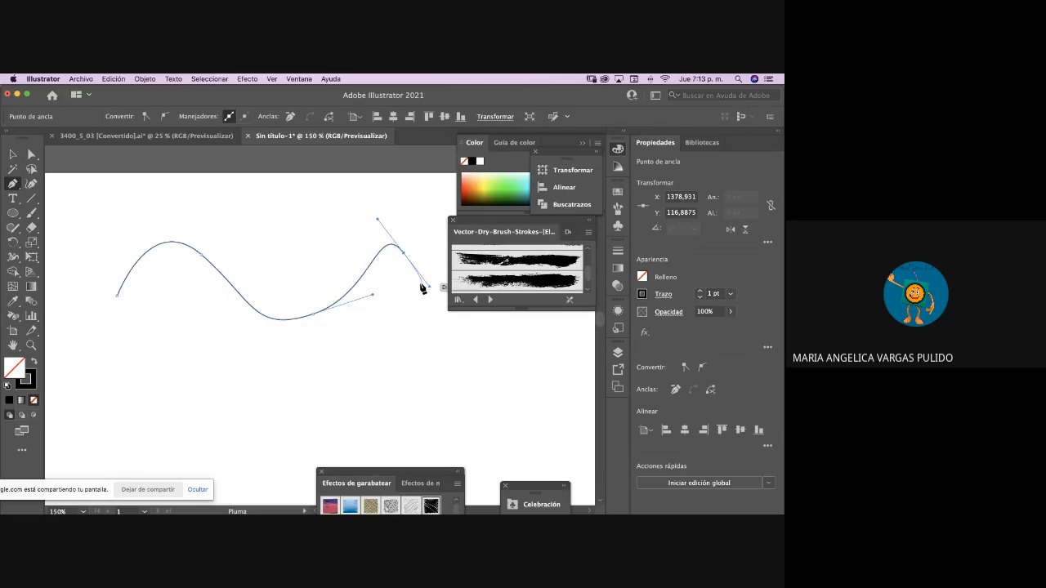
left_click(13, 154)
left_click(172, 195)
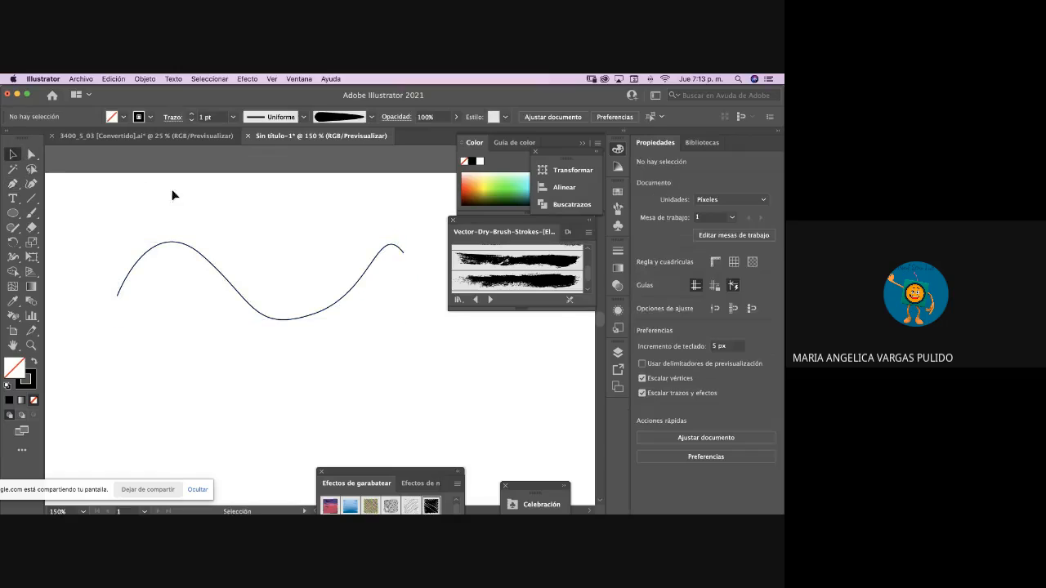
- Apply a dry brush stroke from the Vector-Dry-Brush-Strokes-[Elements] library to the wavy path
left_click(401, 250)
mouse_move(515, 280)
left_mouse_down()
mouse_move(427, 275)
mouse_move(382, 256)
left_mouse_up()
left_click(509, 390)
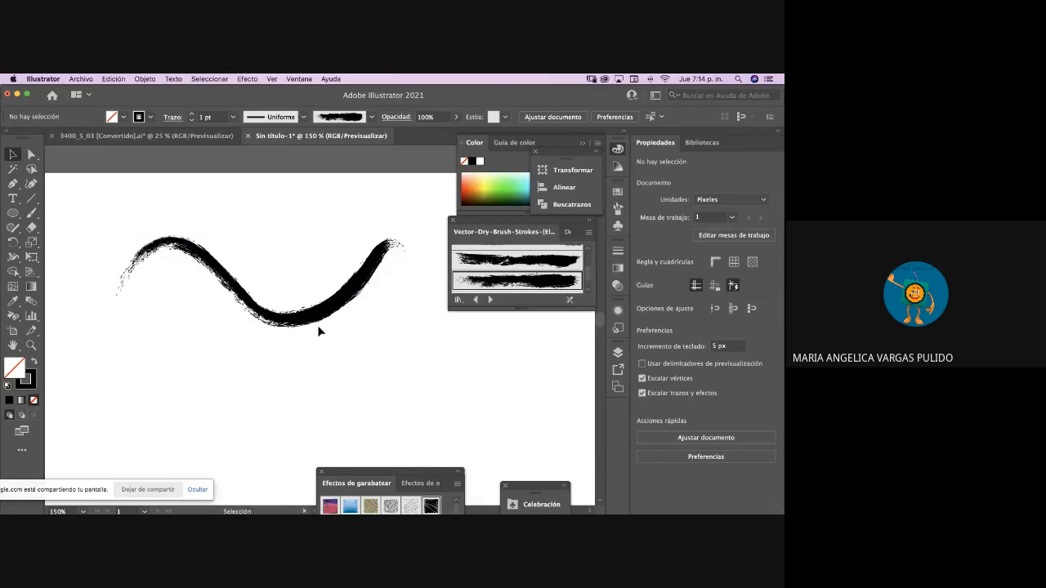
- Reshape the brushed path with Direct Selection, lowering its middle anchor and bending the curve so the path is about 234 px high
left_click(378, 270)
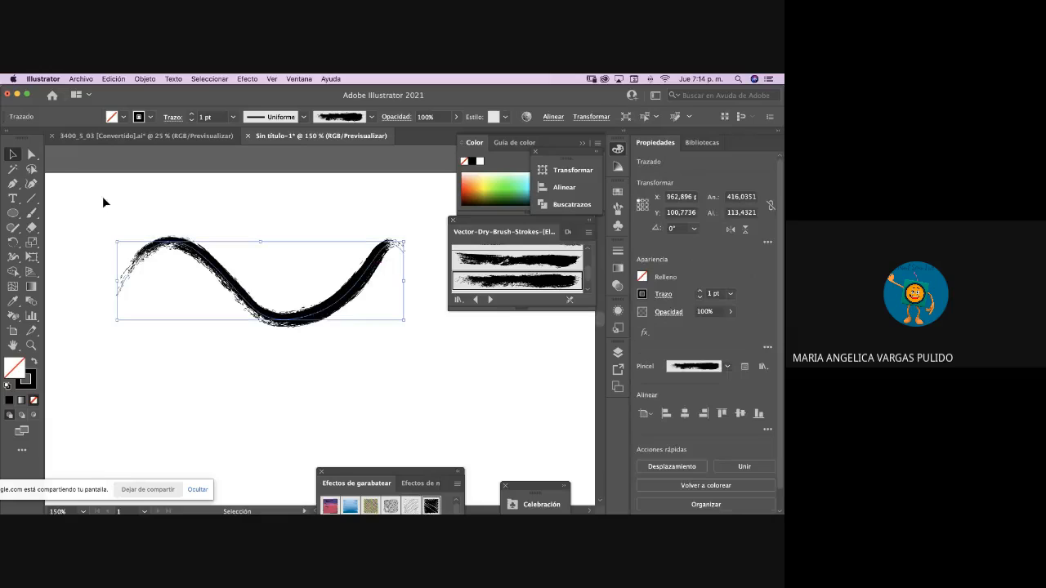
left_click(31, 154)
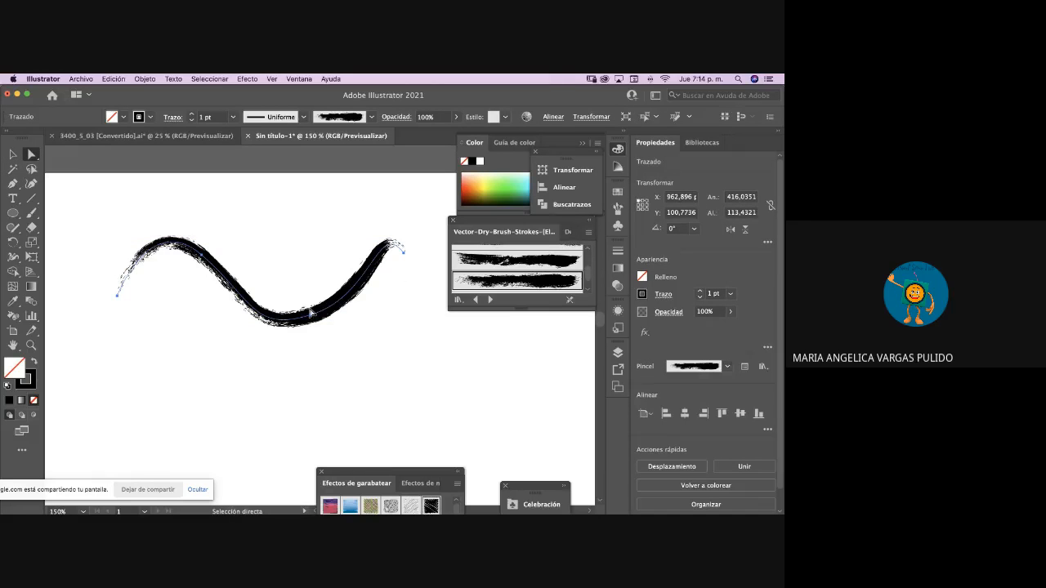
mouse_move(313, 317)
left_mouse_down()
mouse_move(278, 211)
mouse_move(311, 327)
mouse_move(390, 394)
mouse_move(400, 369)
mouse_move(428, 374)
mouse_move(351, 234)
mouse_move(250, 192)
left_mouse_up()
left_click(13, 154)
left_click(190, 259)
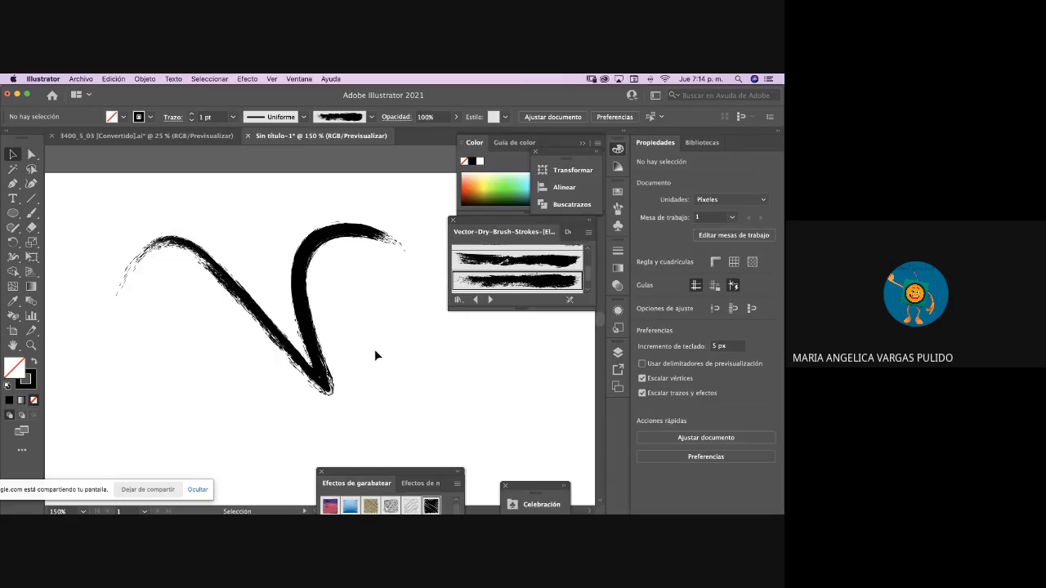
- Select the reshaped dry-brush path and delete it from the artboard
left_click(352, 237)
left_click(441, 328)
left_click(306, 303)
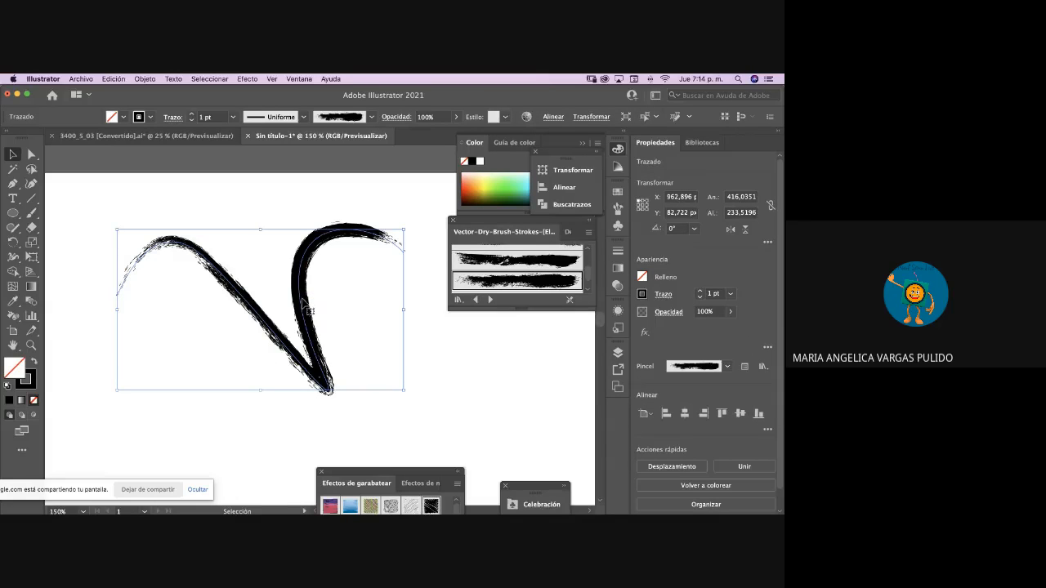
left_click(422, 302)
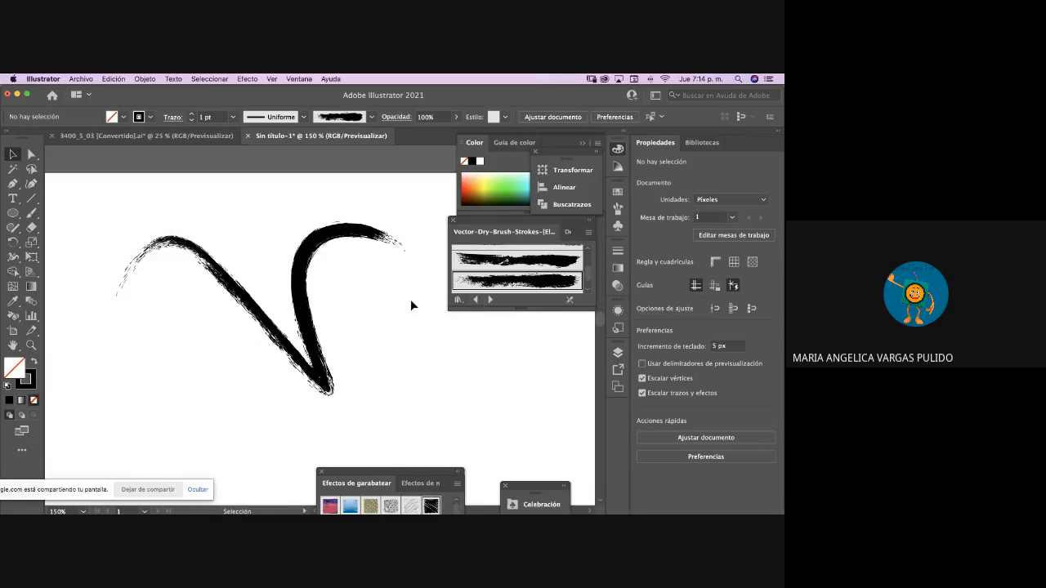
left_click(306, 283)
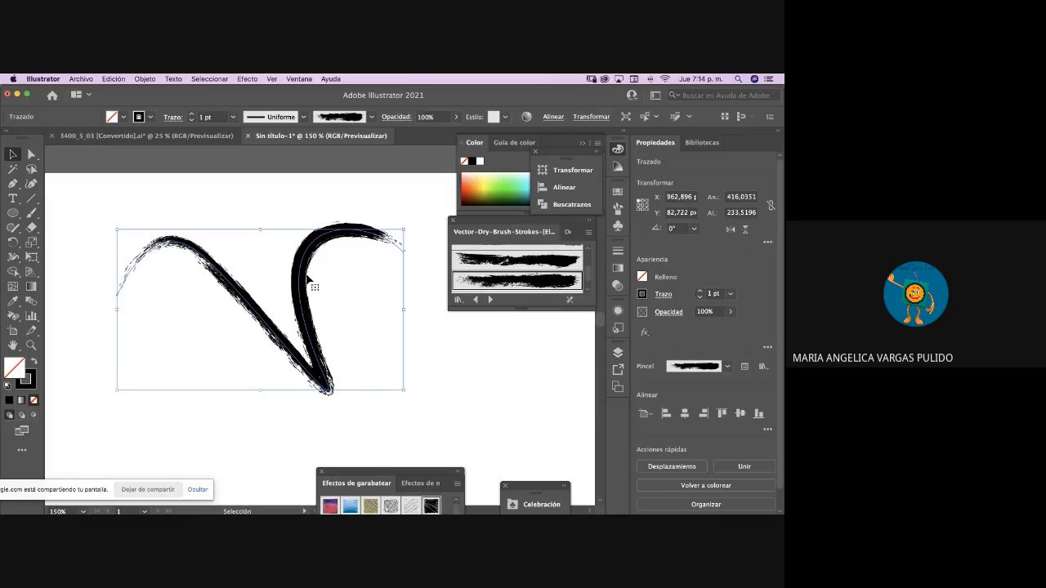
key("Delete")
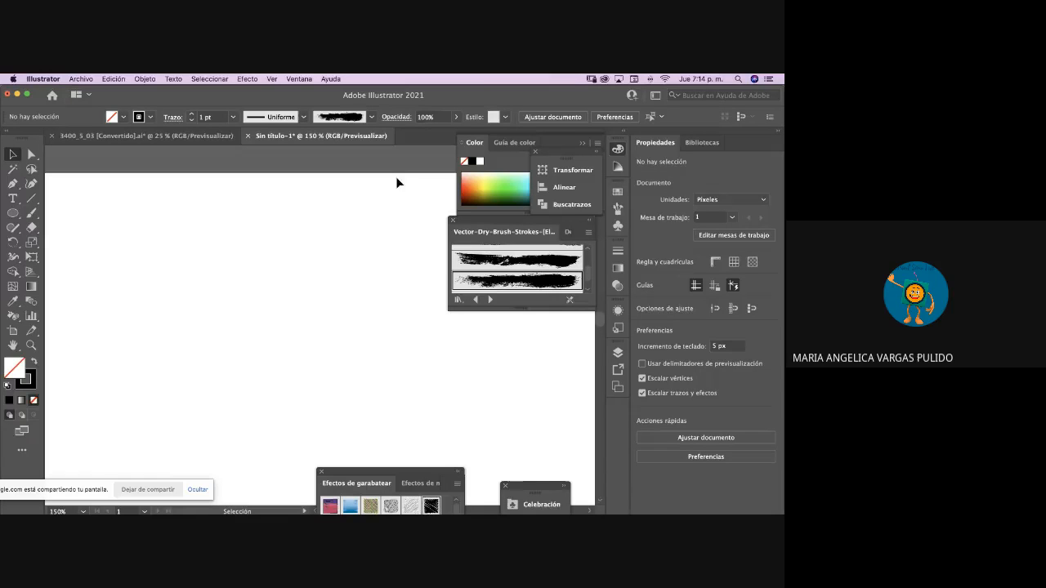
- Show the Adobe Color Themes panel and move it higher so the whole color wheel is visible
left_click(298, 79)
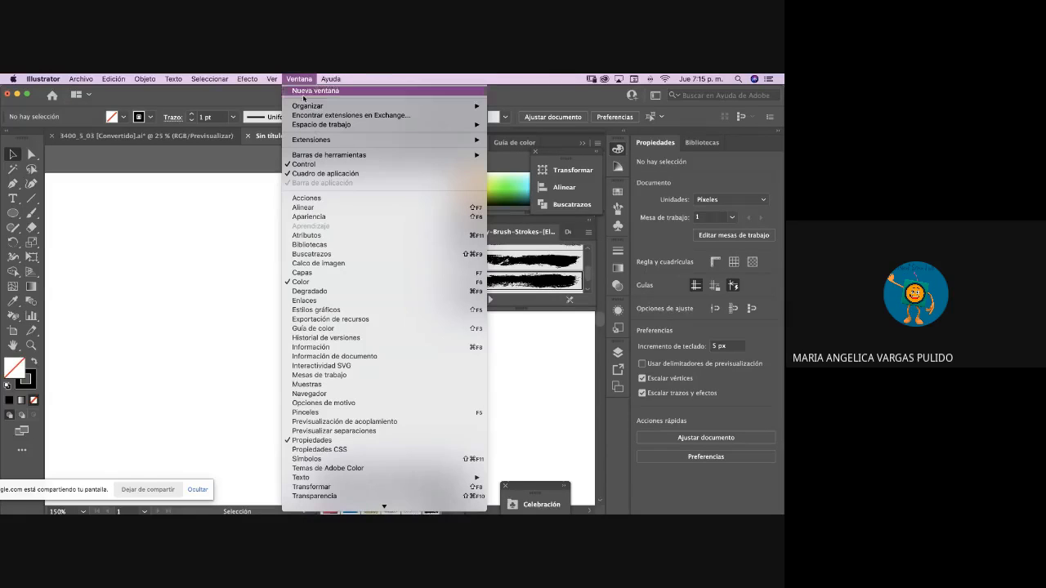
mouse_move(356, 506)
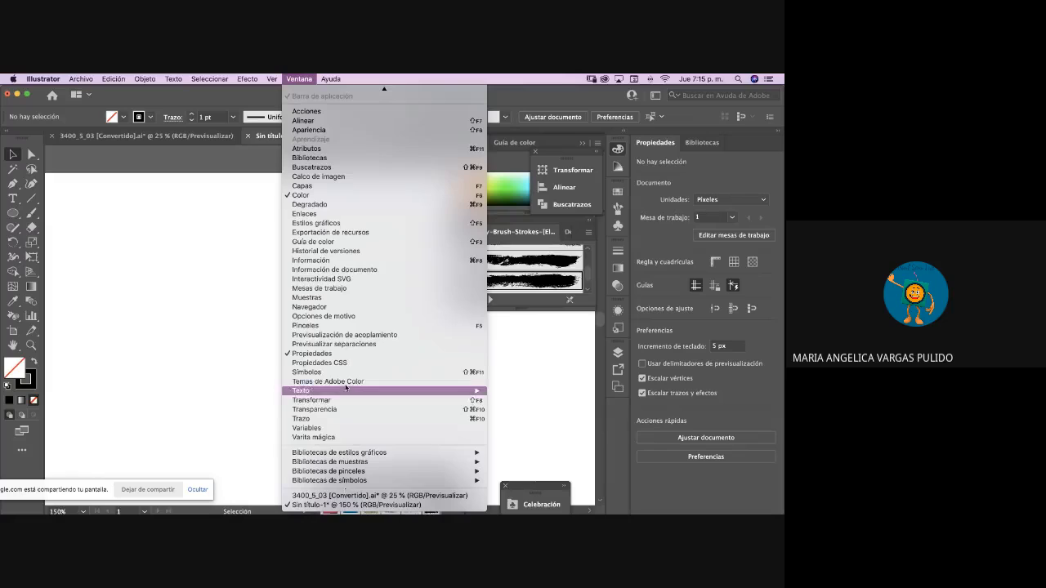
left_click(348, 384)
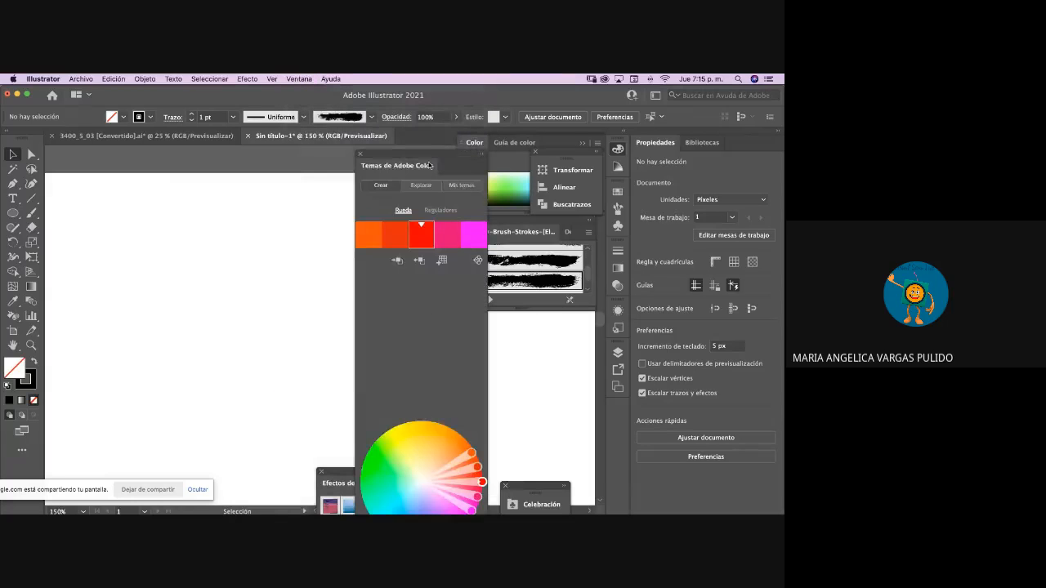
left_click_drag(429, 154, 433, 90)
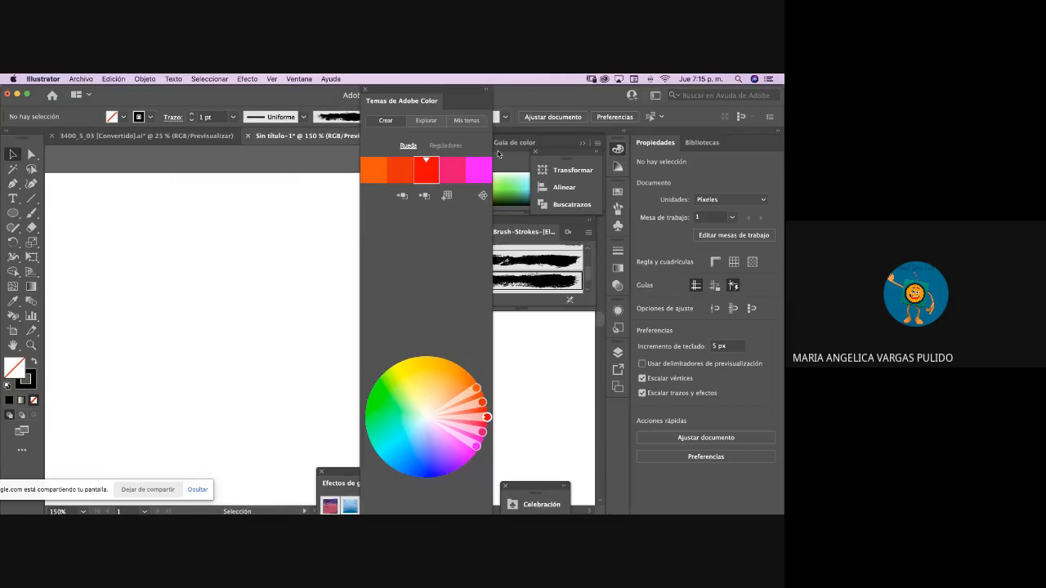
- Switch the color theme's harmony rule to Monocromáticos, Tríada and finally Complementarios to compare the palettes
left_click(482, 195)
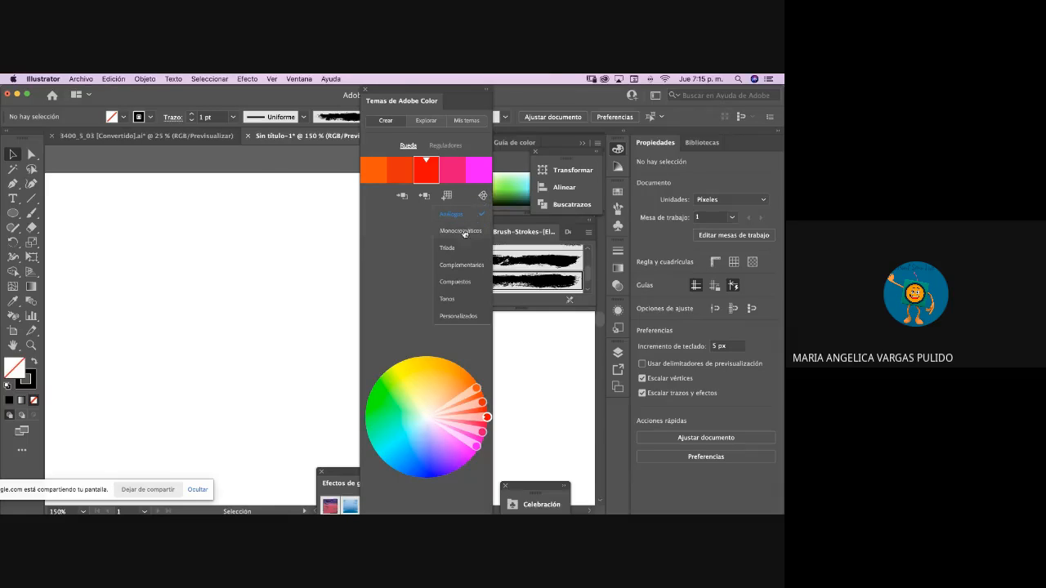
left_click(464, 234)
left_click(483, 195)
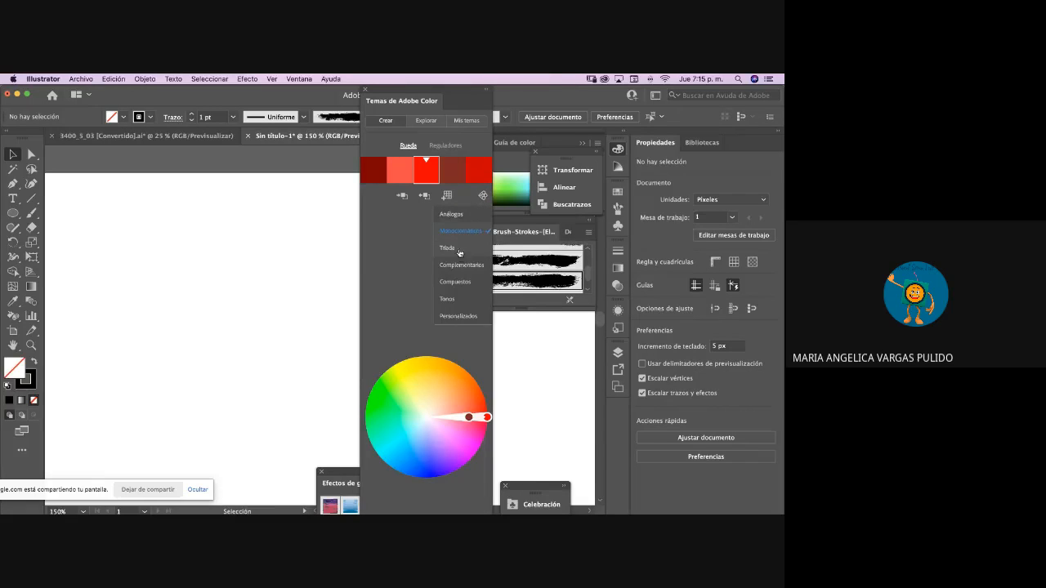
left_click(462, 251)
left_click(483, 195)
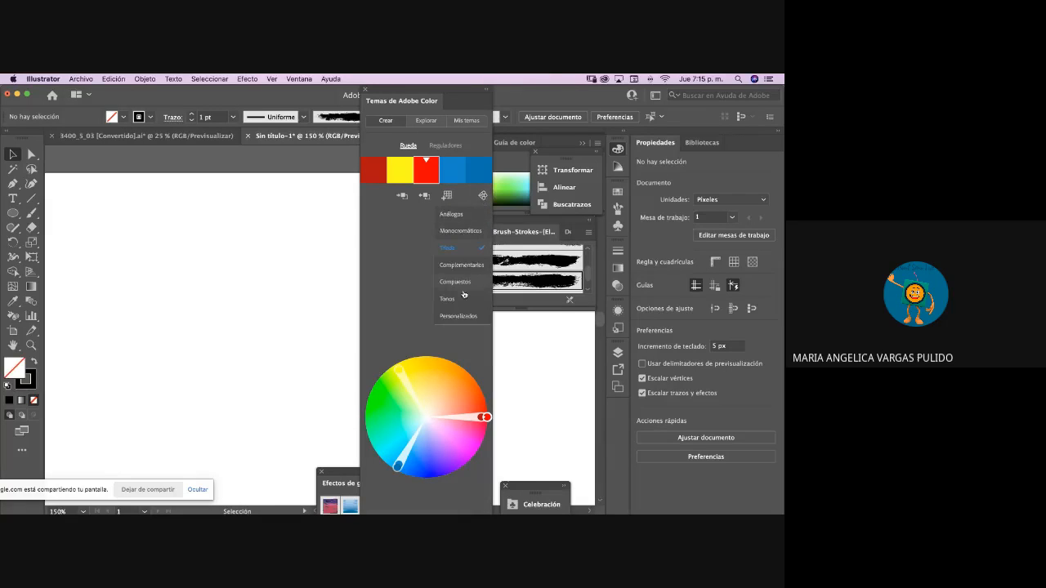
left_click(462, 267)
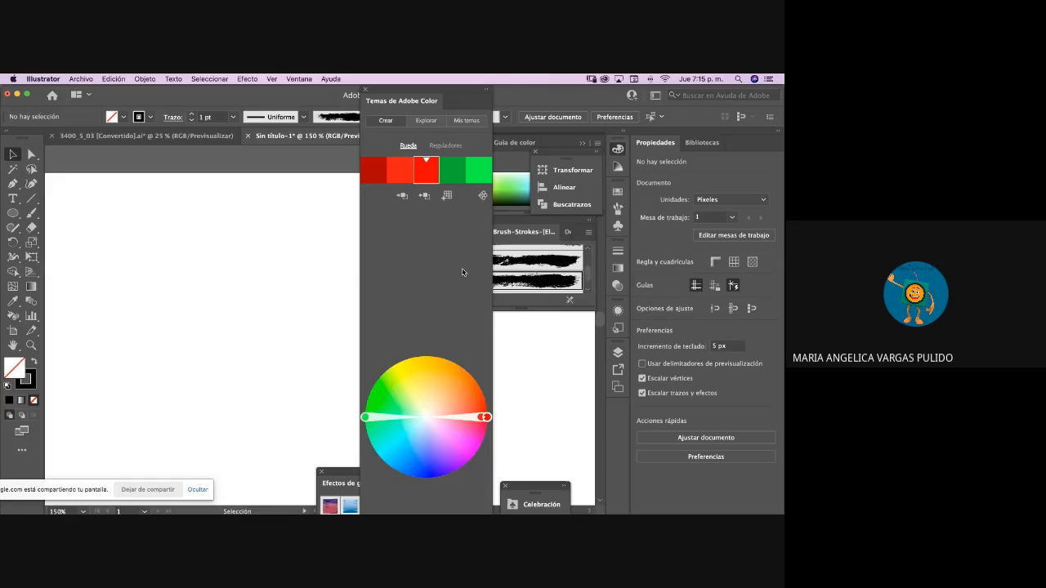
- Switch the color theme's harmony rule to two single-hue options to compare their red palettes
left_click(482, 195)
left_click(457, 300)
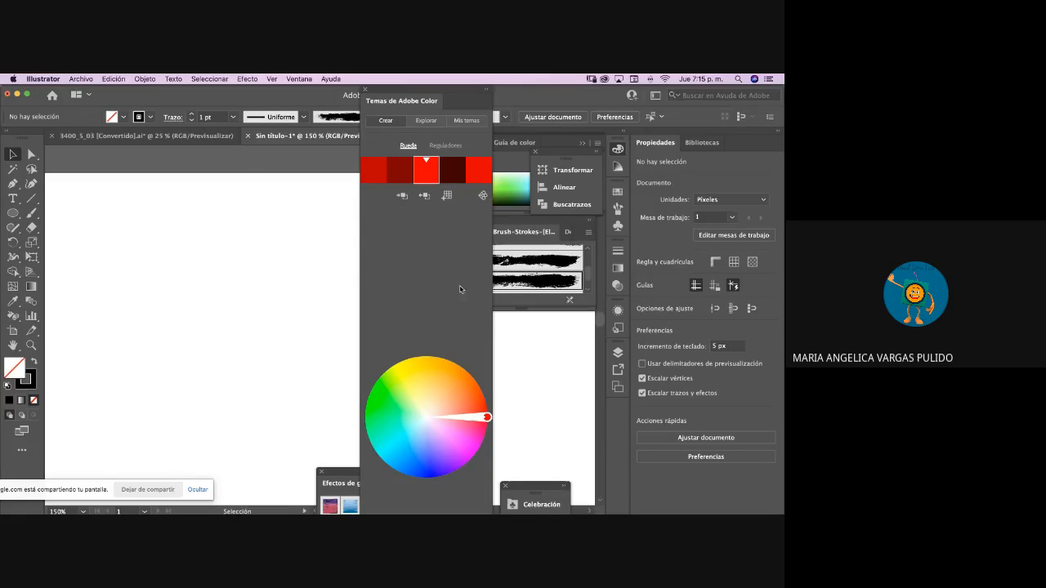
left_click(483, 195)
left_click(463, 238)
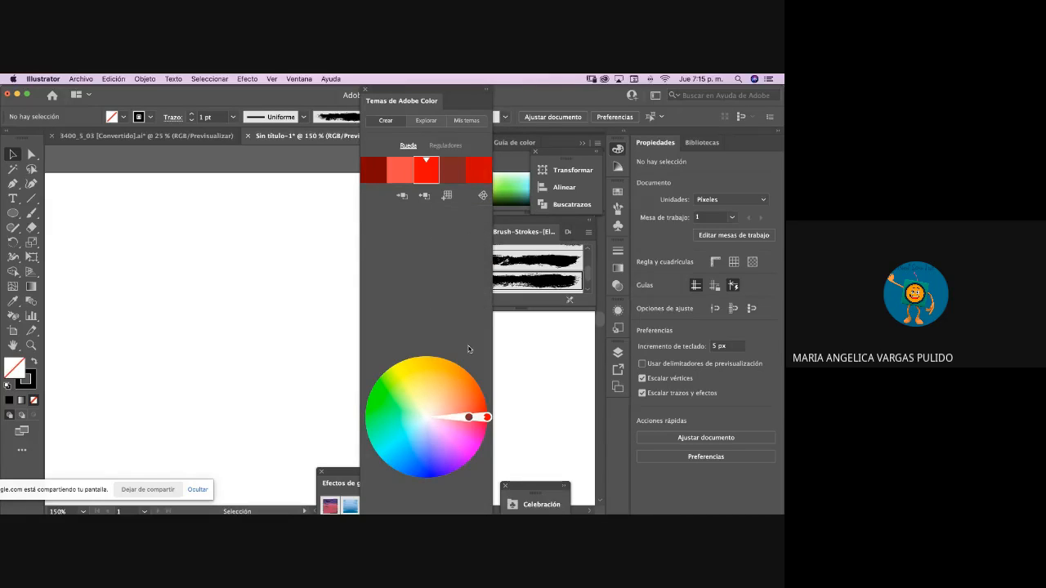
- Shift the single-hue palette to purple on the color wheel, and spread an analogous red theme to range from yellow to blue
mouse_move(468, 416)
left_mouse_down()
mouse_move(409, 401)
mouse_move(466, 456)
mouse_move(450, 462)
mouse_move(460, 468)
left_mouse_up()
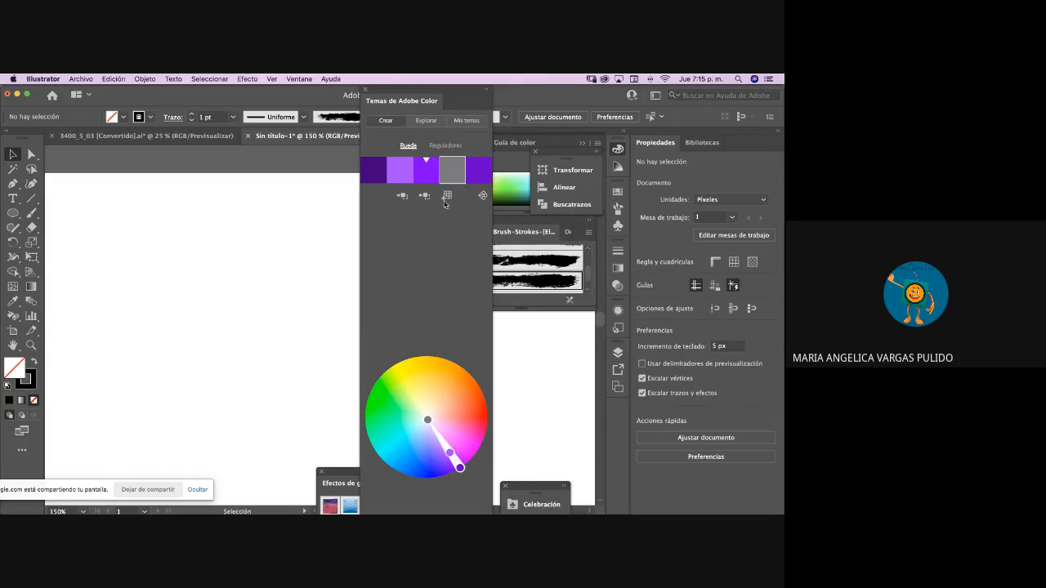
left_click(386, 121)
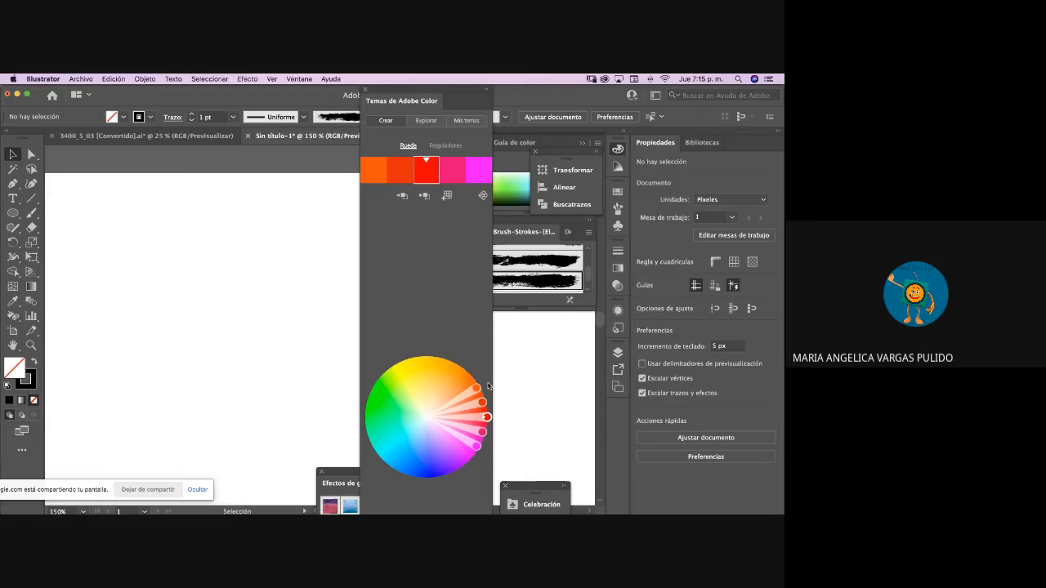
left_click_drag(476, 388, 412, 376)
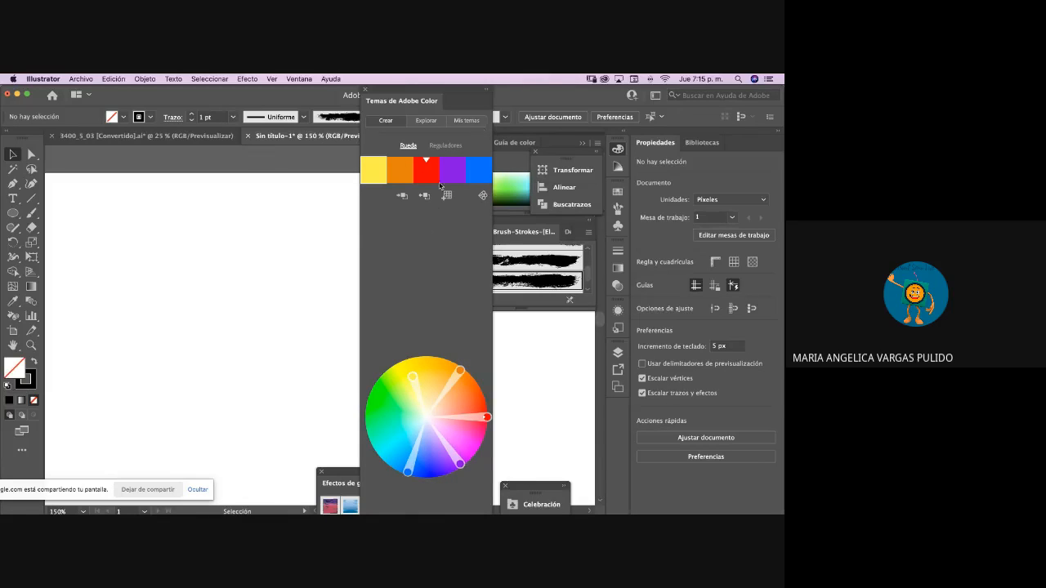
- Browse the published color themes and set the active fill to the light cyan of the TESTANDOOO theme
left_click(427, 122)
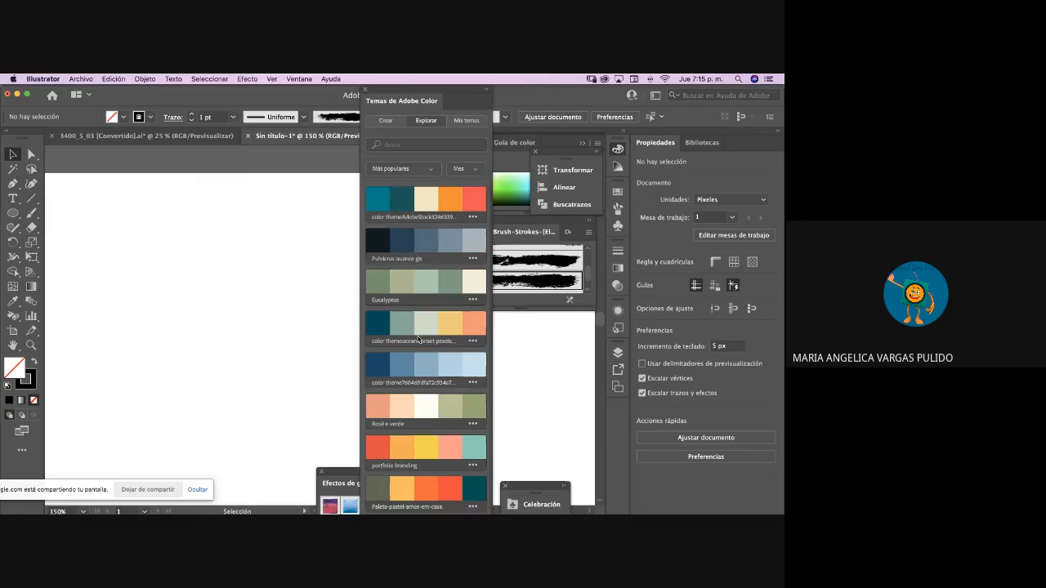
scroll(418, 339, "down", 15)
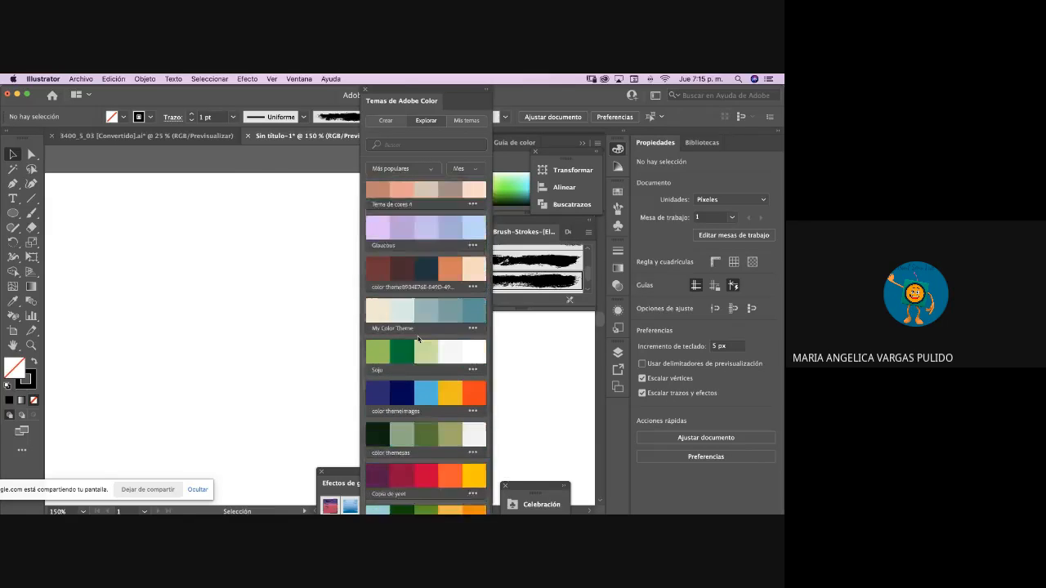
scroll(419, 339, "down", 15)
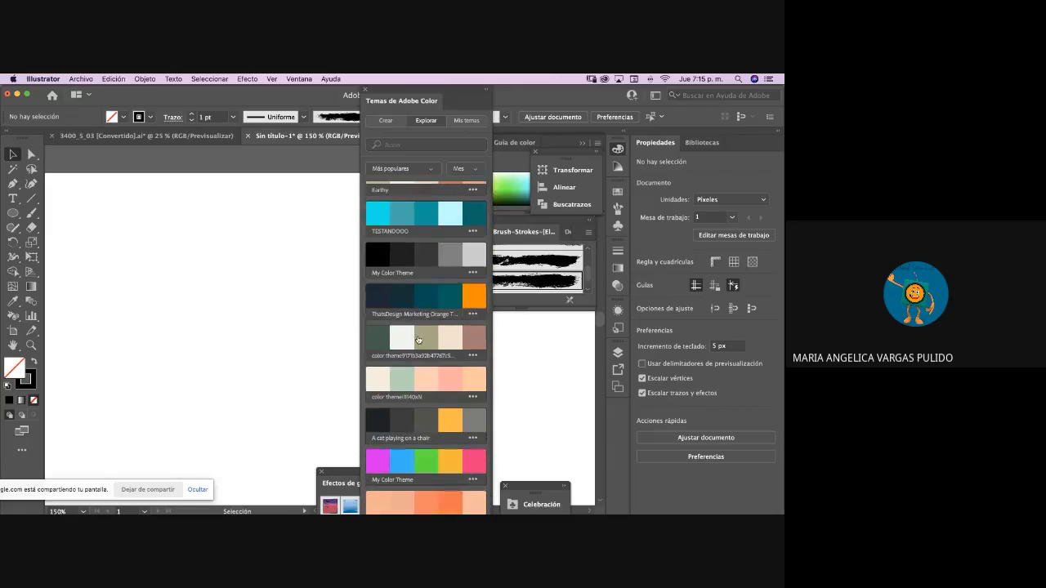
left_click(446, 214)
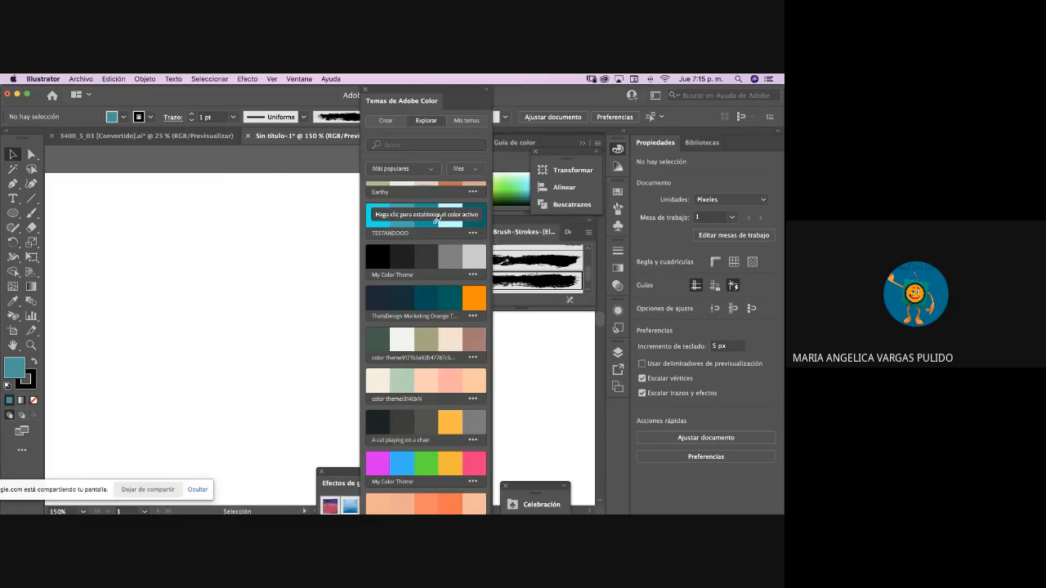
left_click(482, 209)
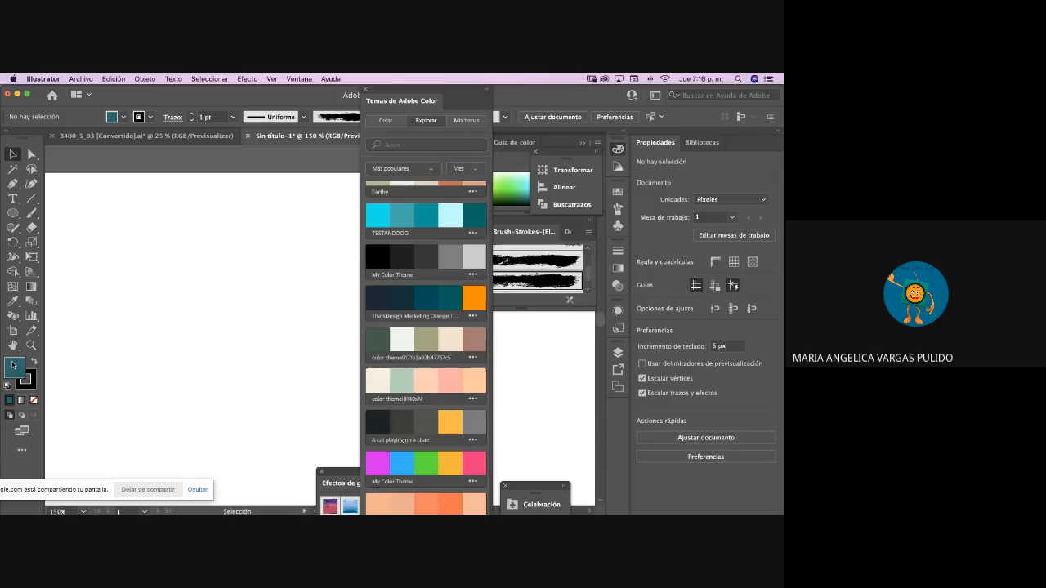
left_click(458, 208)
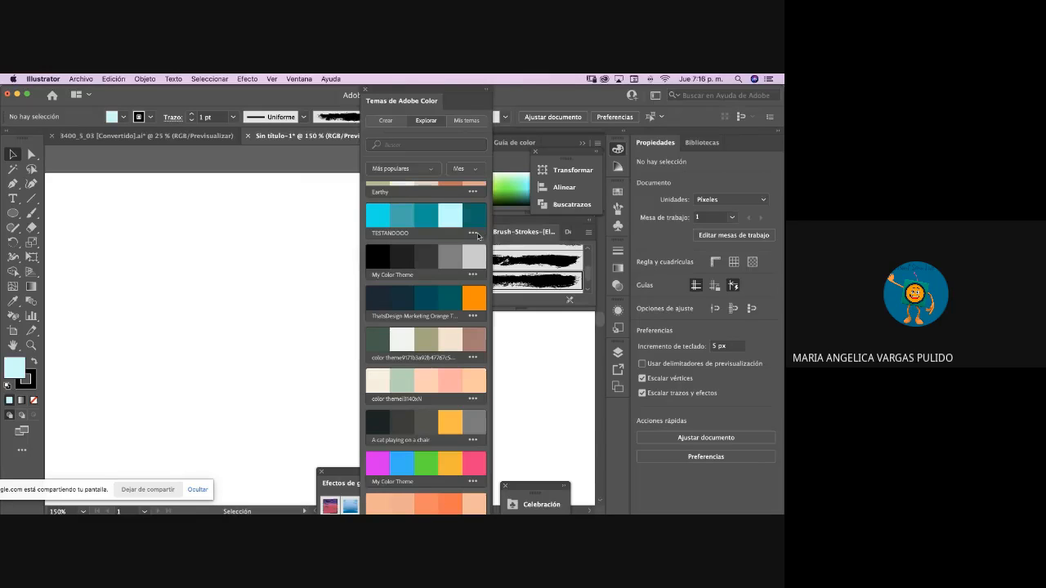
- Add the TESTANDOOO theme to the document's swatches and show the Muestras panel to check the added color group
left_click(473, 234)
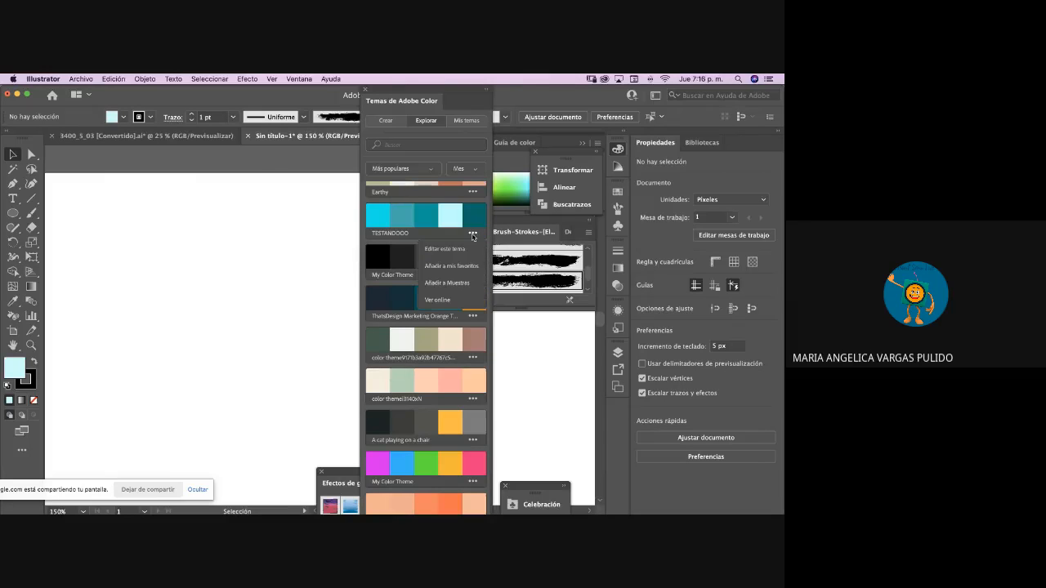
left_click(461, 284)
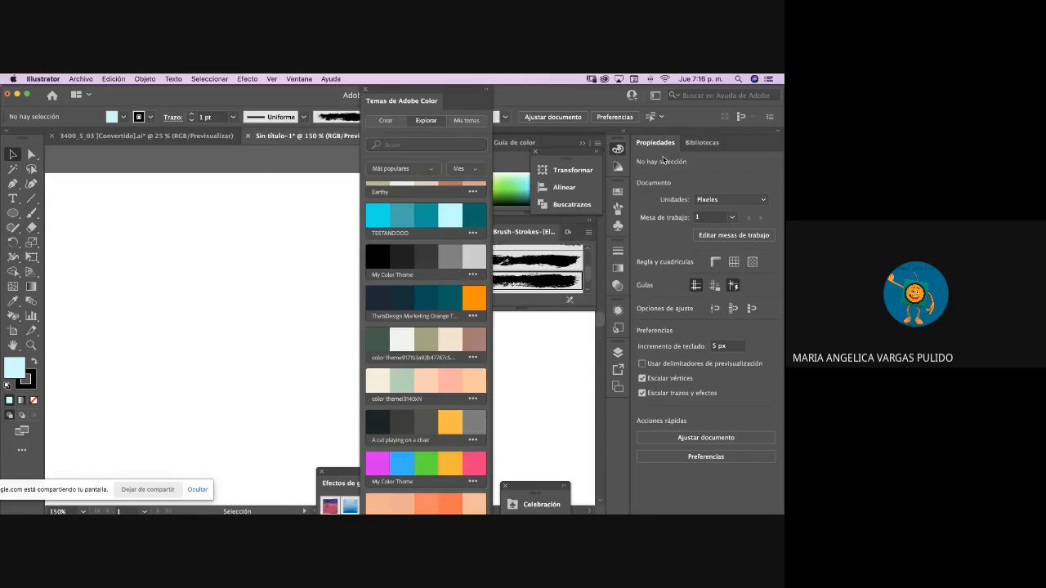
left_click(617, 193)
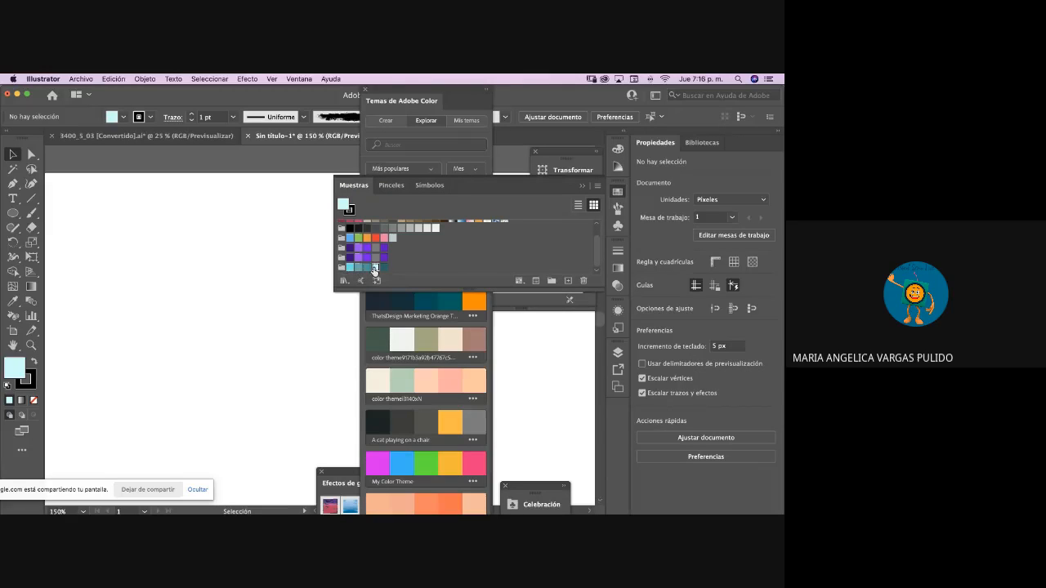
- Close Adobe Color Themes, collapse the swatches, and place the expanded Buscatrazos panel below the dry-brush library
left_click(383, 92)
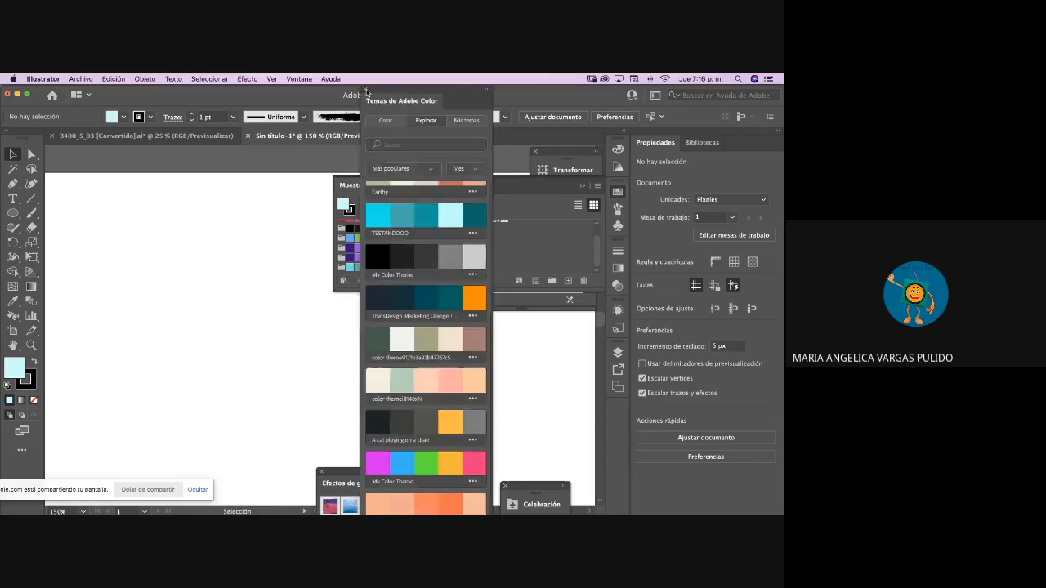
left_click(365, 89)
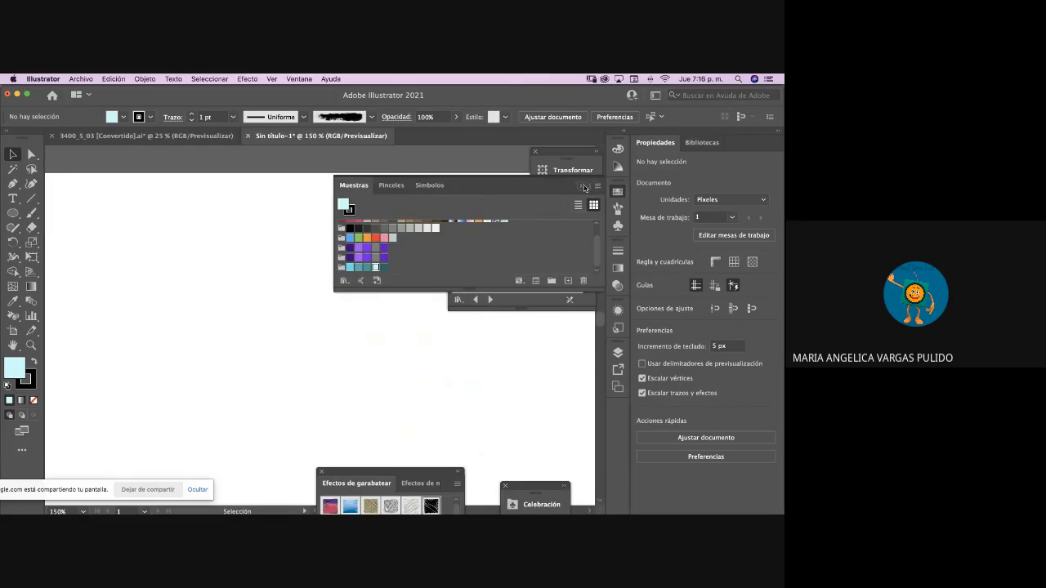
left_click(584, 187)
left_click(595, 152)
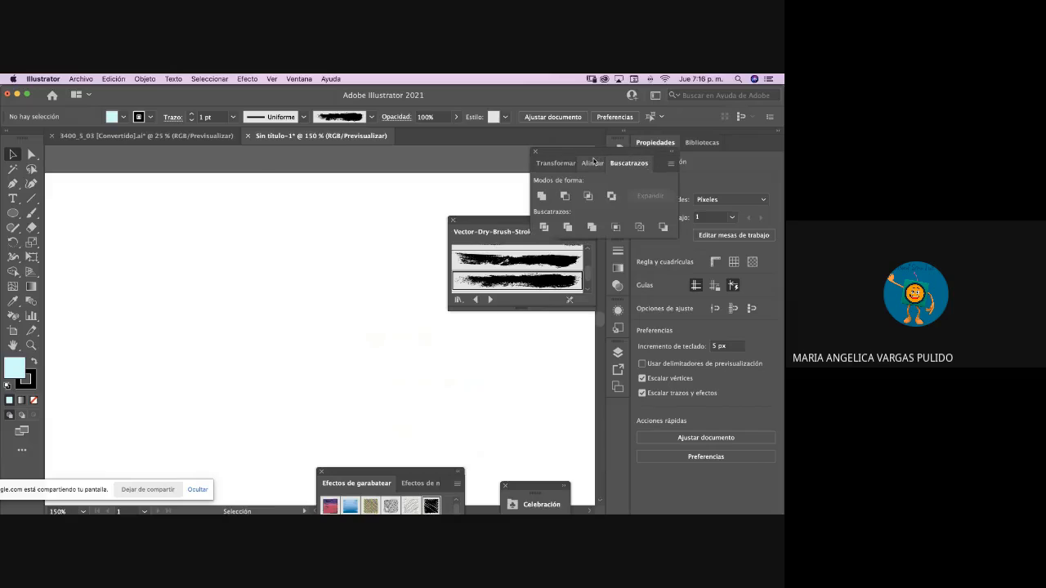
mouse_move(545, 152)
left_mouse_down()
mouse_move(470, 338)
mouse_move(455, 308)
left_mouse_up()
- Draw a cluster of five small light cyan stars of different sizes on the artboard with the Star tool
left_click_drag(13, 212, 74, 271)
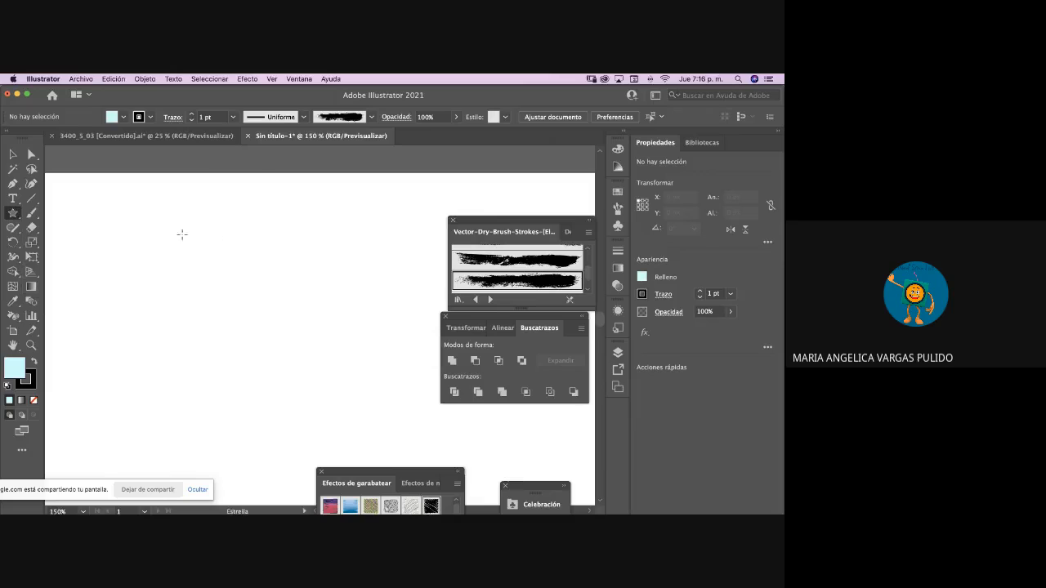
left_click_drag(182, 234, 196, 275)
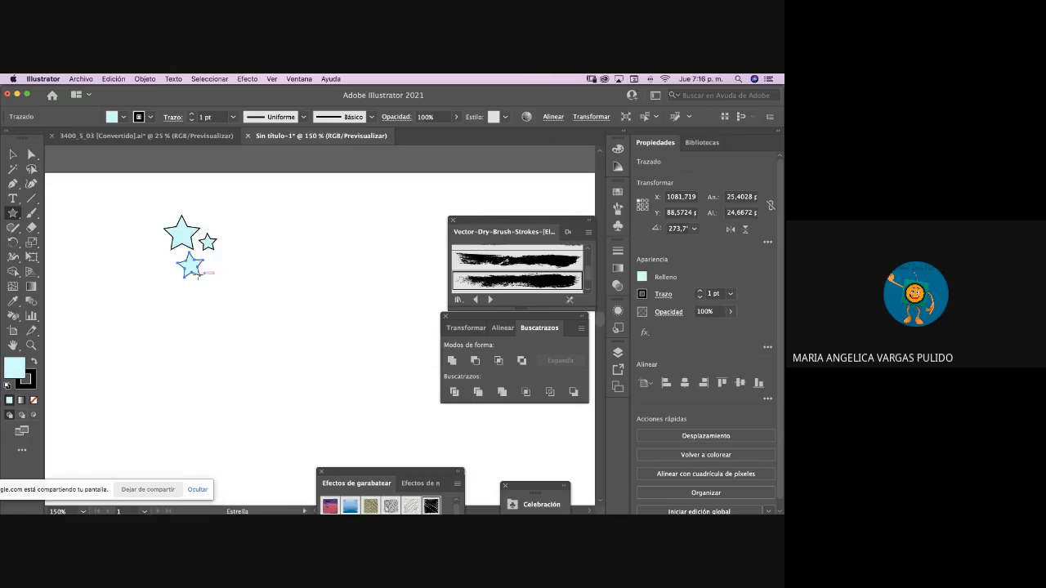
left_click_drag(140, 252, 171, 276)
left_click(12, 153)
left_click(305, 284)
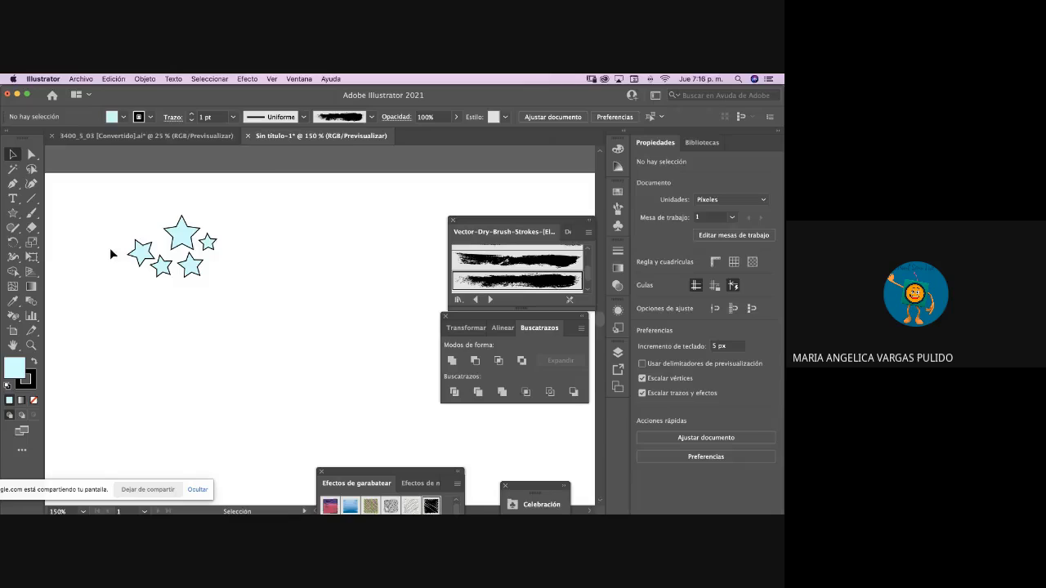
- Draw a rectangle about 150 × 141 px that covers all five stars
left_click(16, 214)
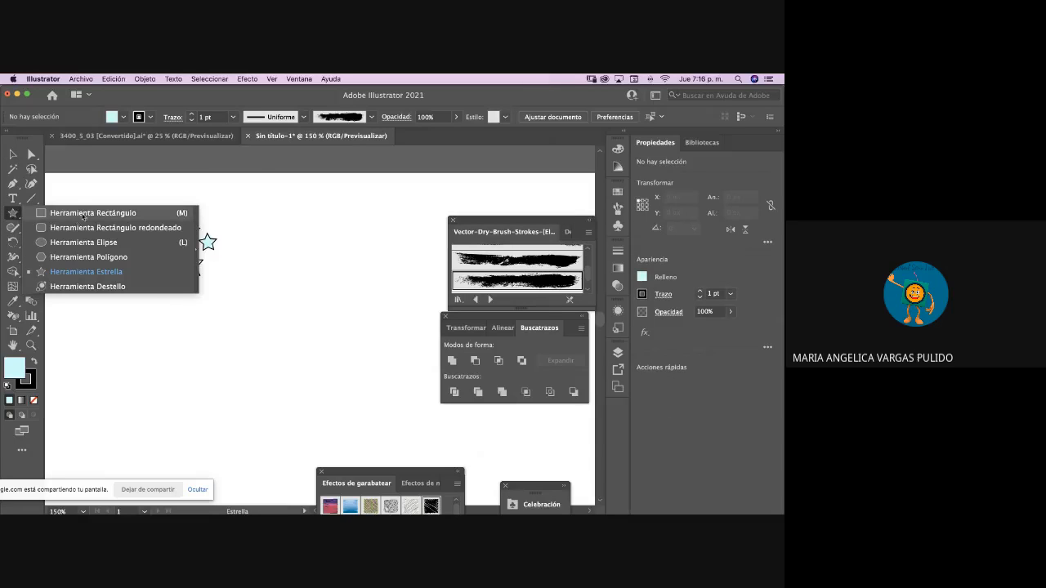
left_click(82, 214)
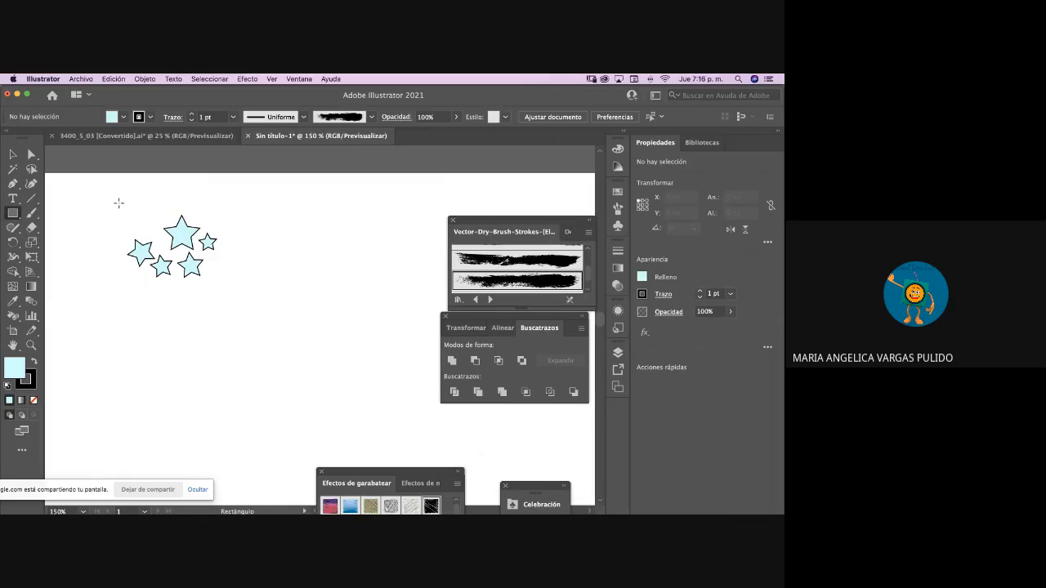
left_click_drag(118, 203, 221, 302)
key("v")
left_click(70, 202)
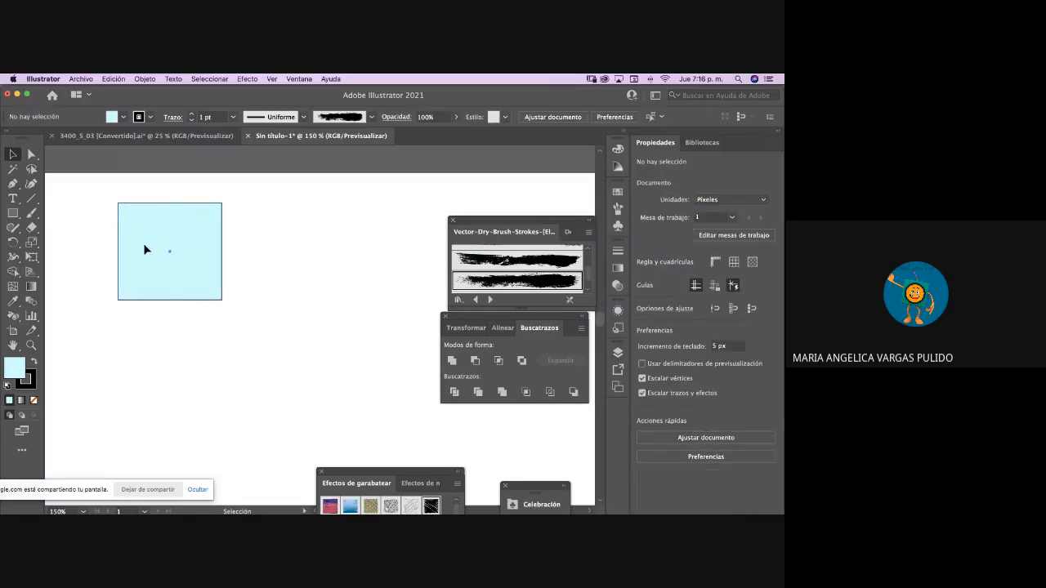
- Remove both the fill and the stroke from the rectangle over the stars
left_click(144, 249)
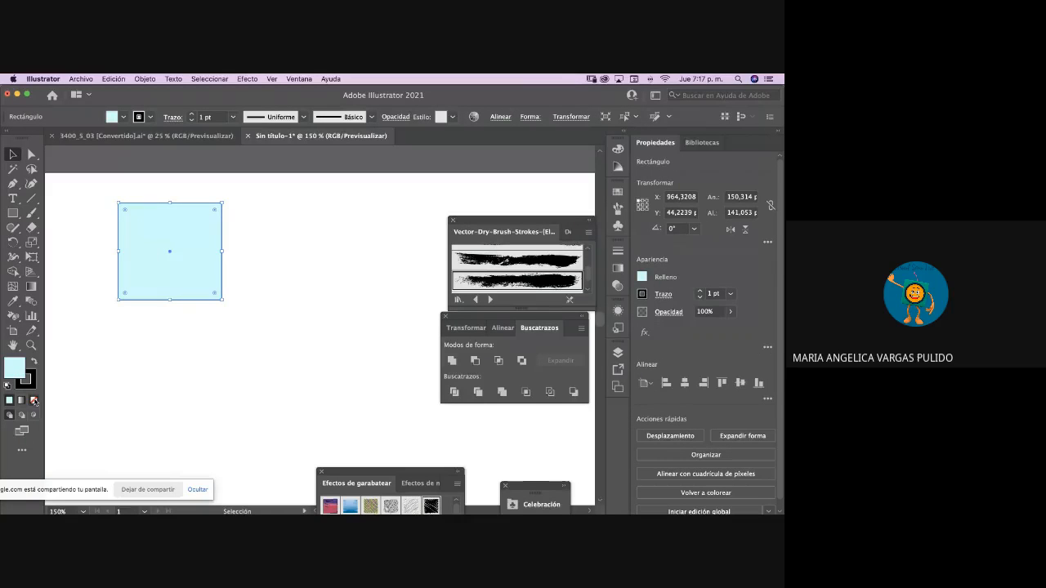
left_click(34, 400)
left_click(35, 399)
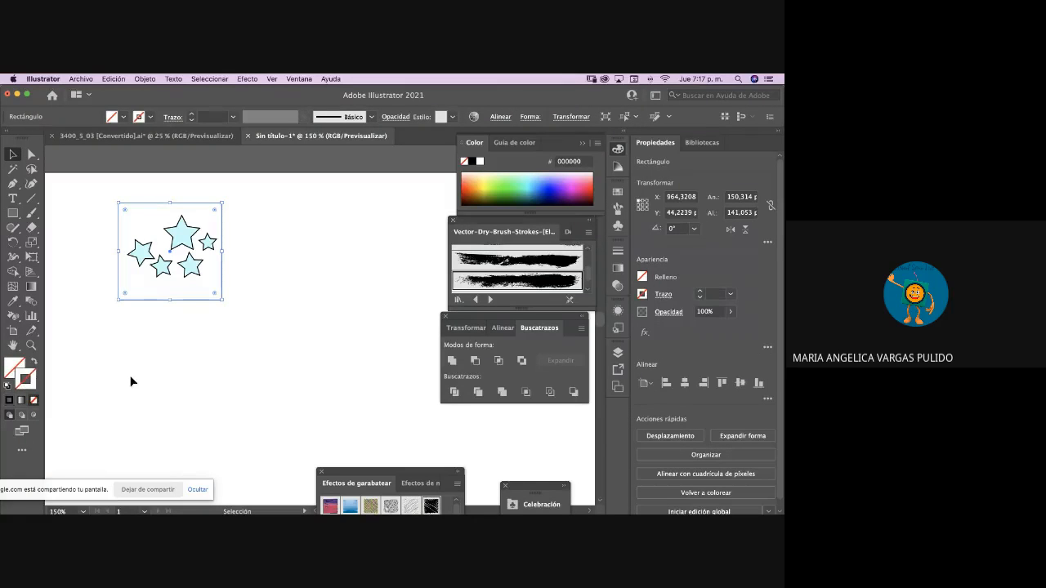
left_click(130, 374)
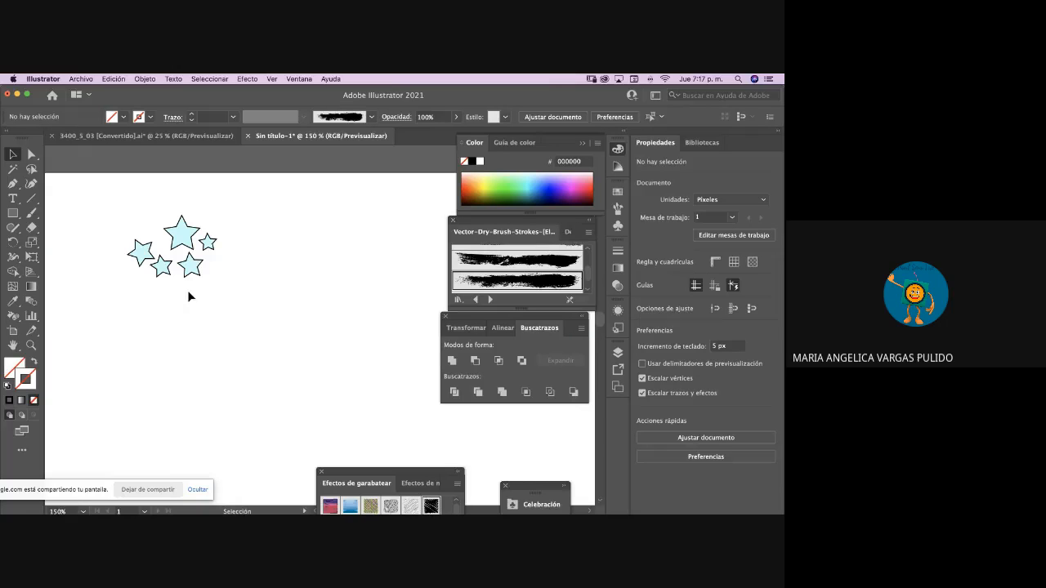
- Tighten the invisible rectangle around the stars to about 141 × 131 px
left_click(210, 294)
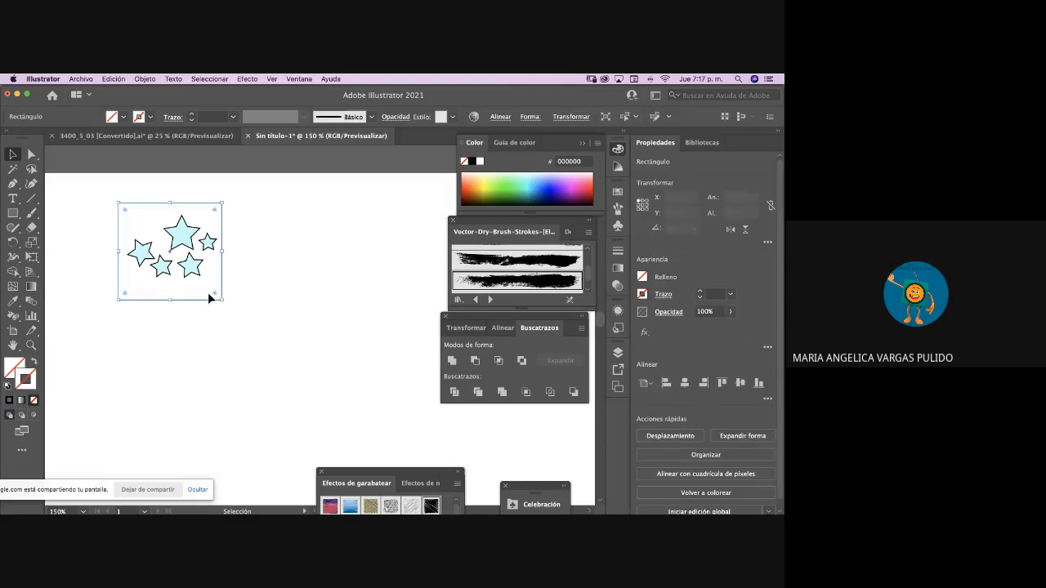
left_click_drag(118, 250, 125, 252)
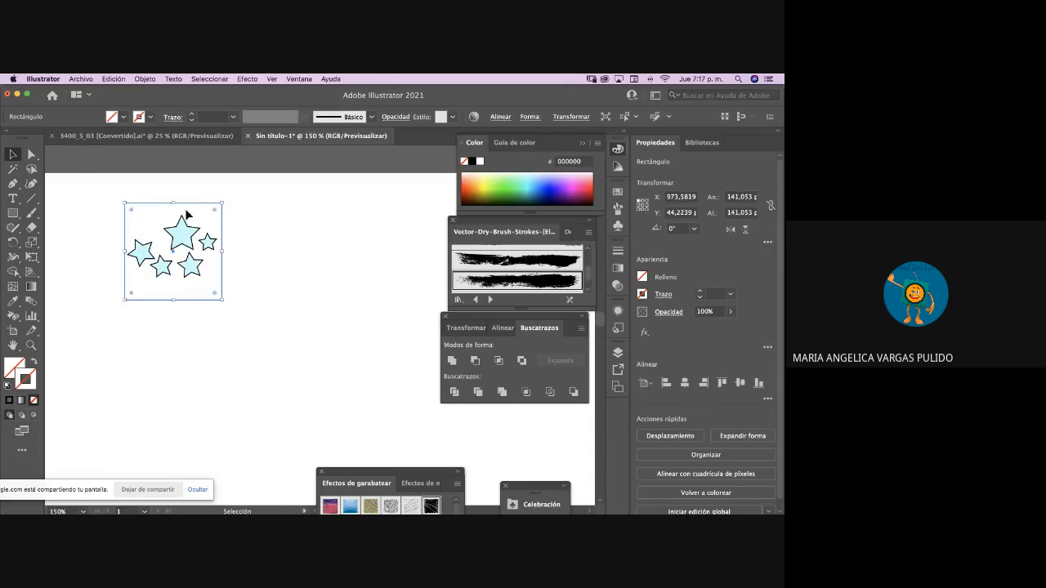
left_click_drag(174, 203, 175, 205)
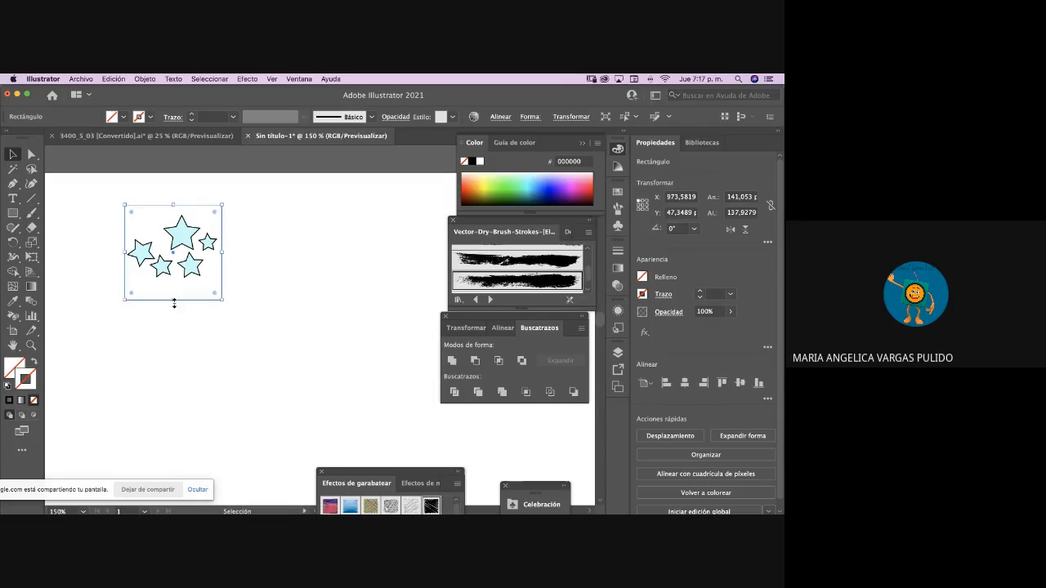
left_click_drag(174, 302, 174, 301)
left_click(287, 283)
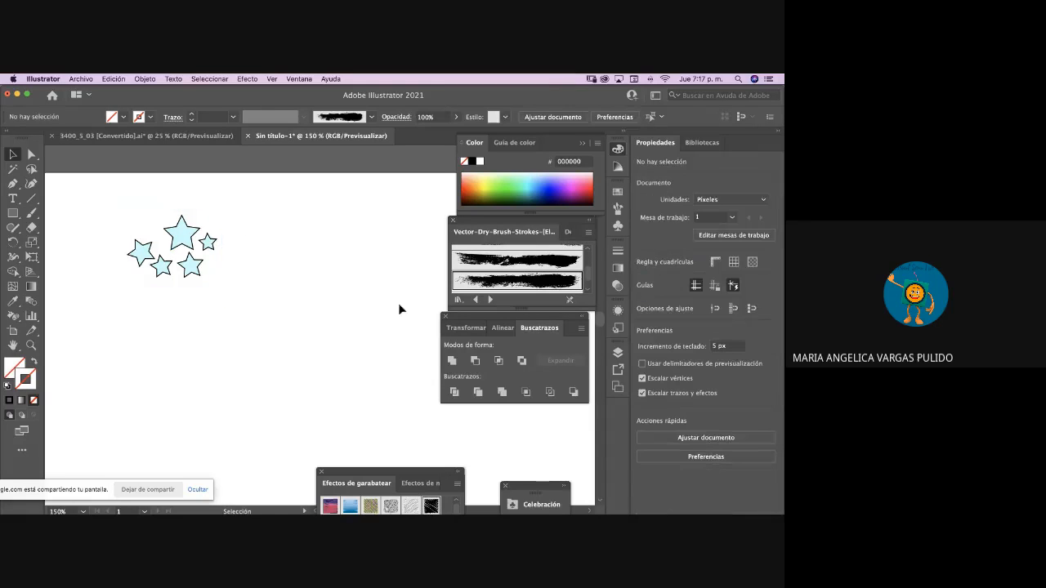
- Select the five stars with their bounding rectangle and add them as a new symbol in the enlarged Símbolos panel
left_click_drag(99, 188, 340, 378)
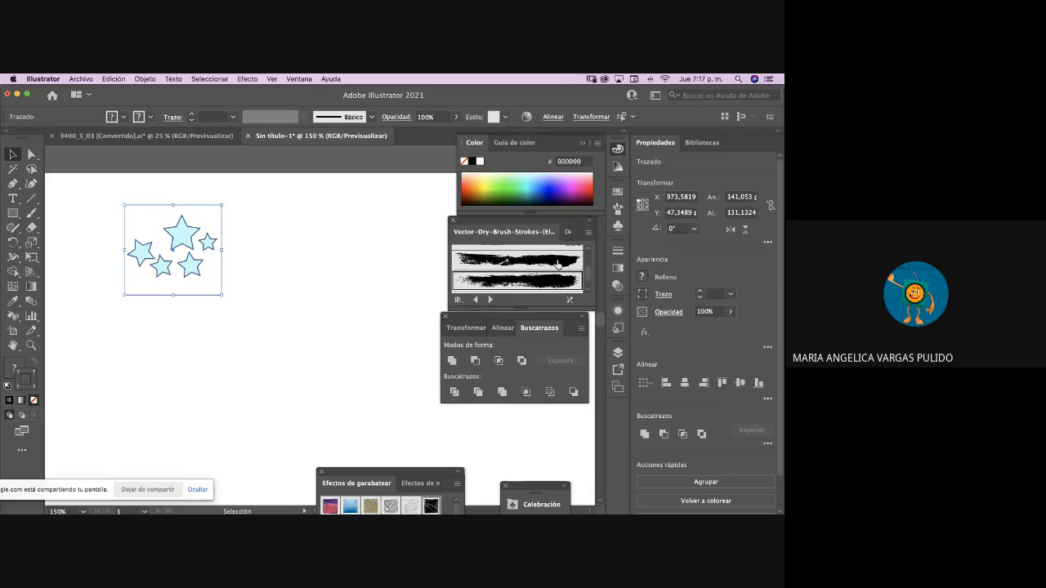
left_click(618, 192)
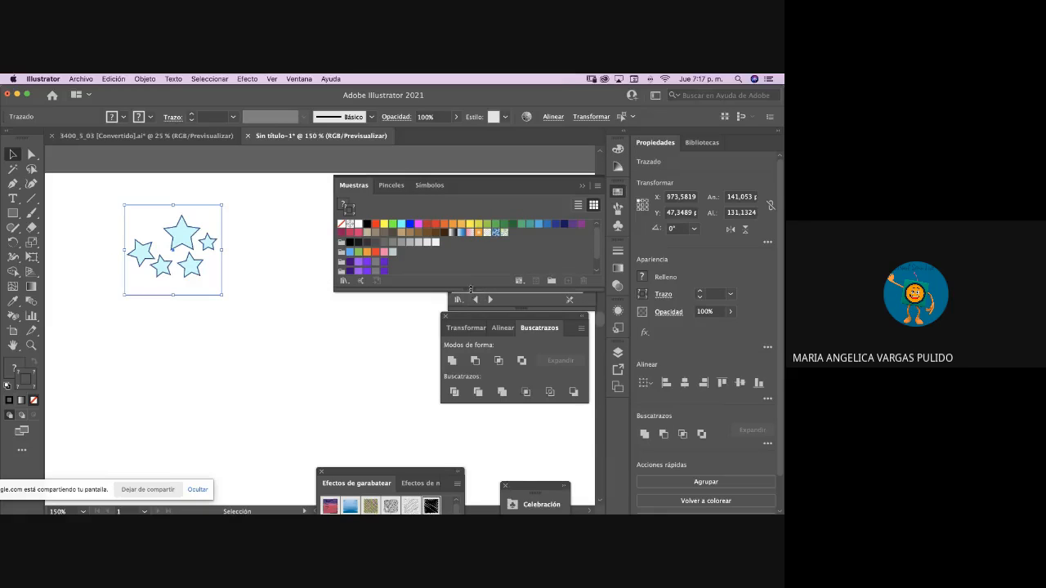
left_click_drag(470, 289, 441, 435)
left_click(429, 185)
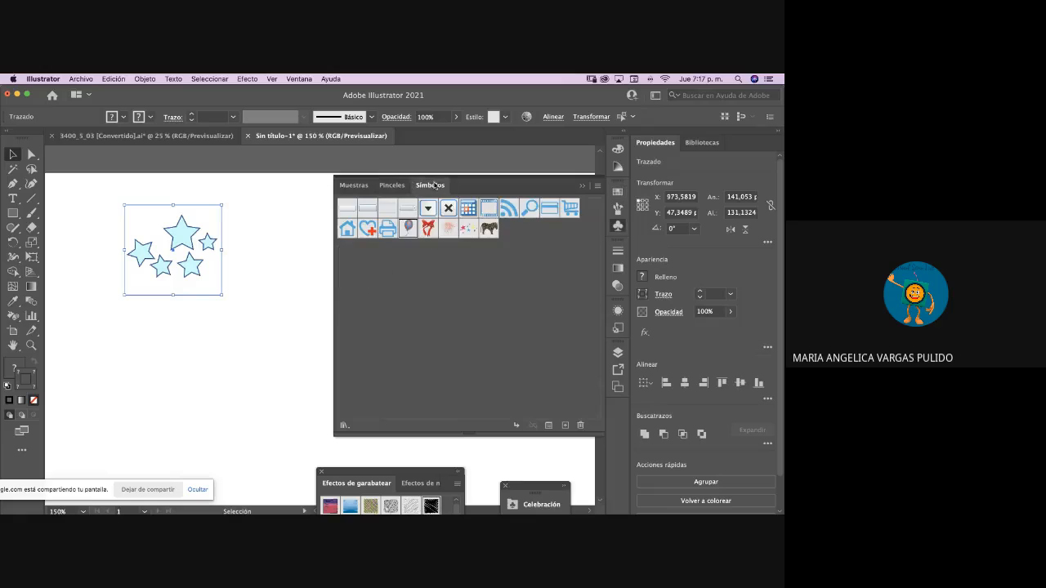
left_click_drag(180, 234, 528, 242)
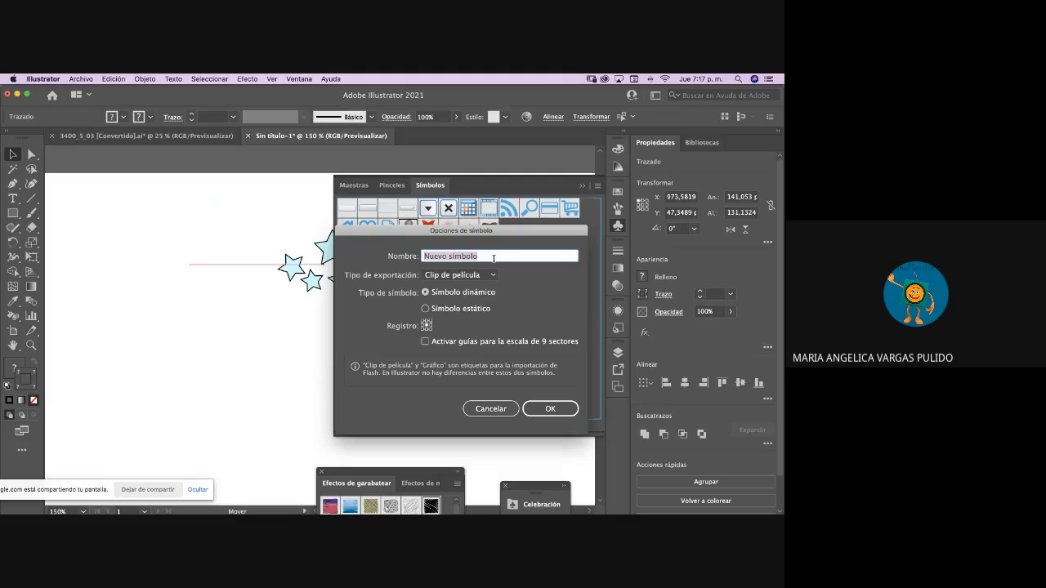
- Name the new symbol Estrellas azules, keep it dynamic with the Clip de película export type, and create it
type("Estrellas azules")
left_click(489, 276)
left_click(468, 302)
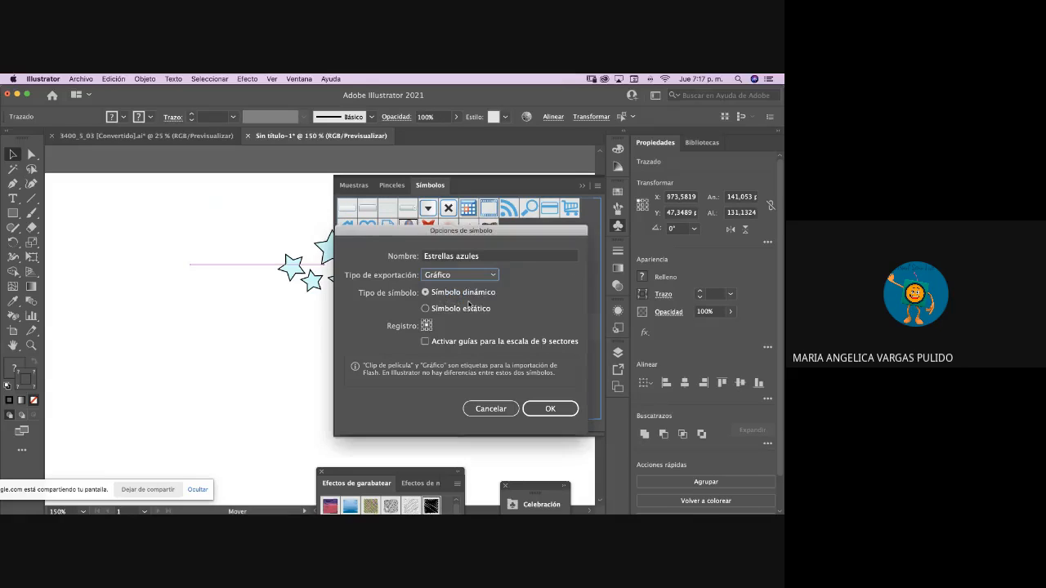
left_click(482, 275)
left_click(476, 290)
left_click(551, 409)
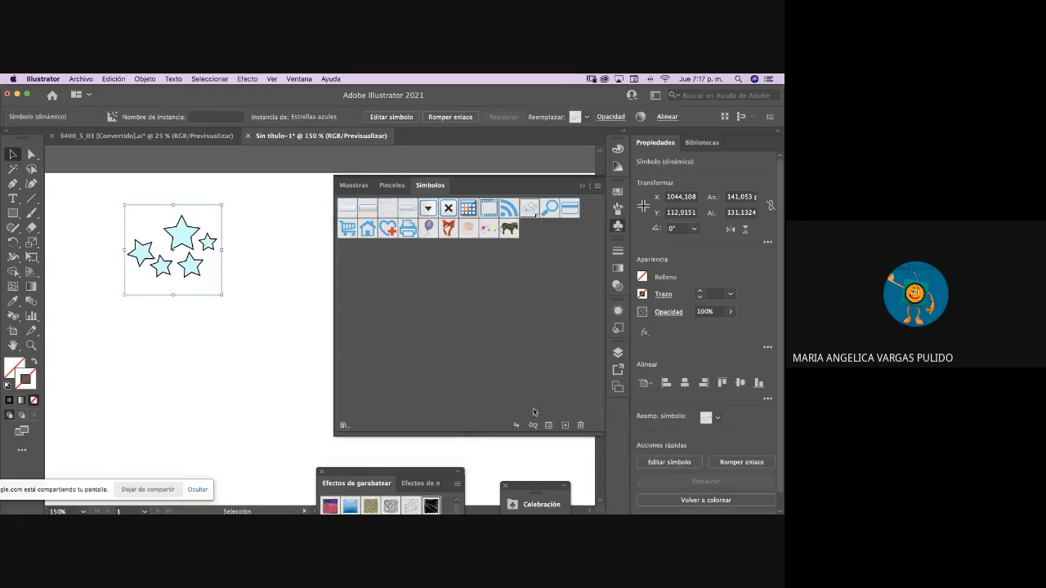
- Place another instance of the Estrellas azules symbol below the original star cluster
left_click(243, 385)
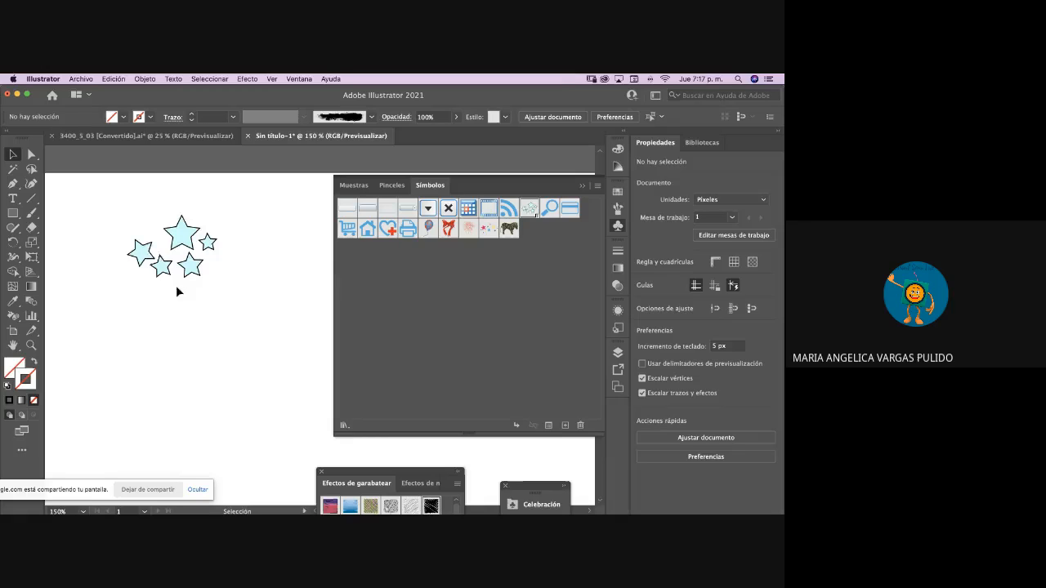
left_click_drag(124, 192, 246, 330)
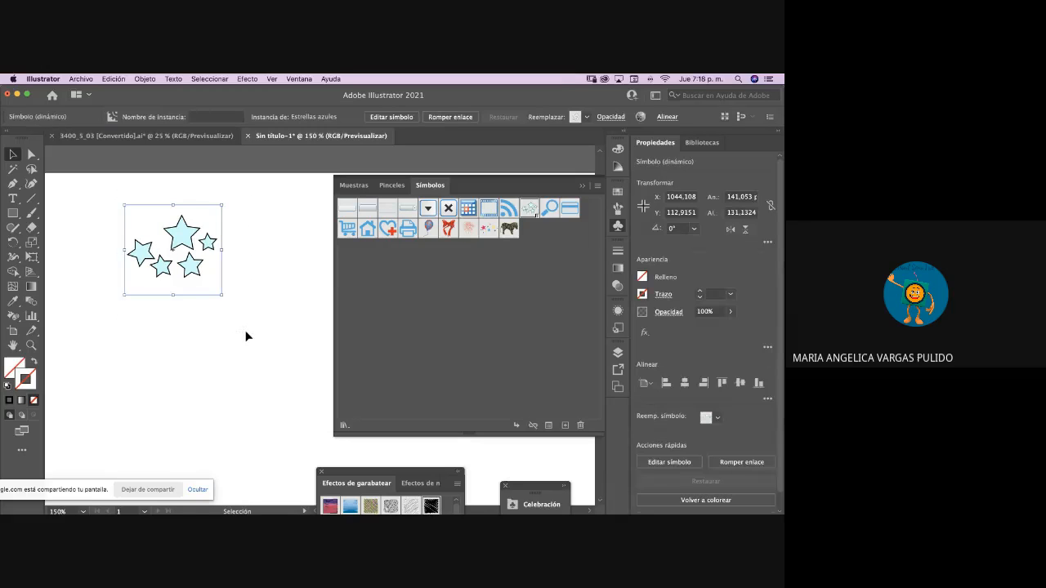
left_click(289, 326)
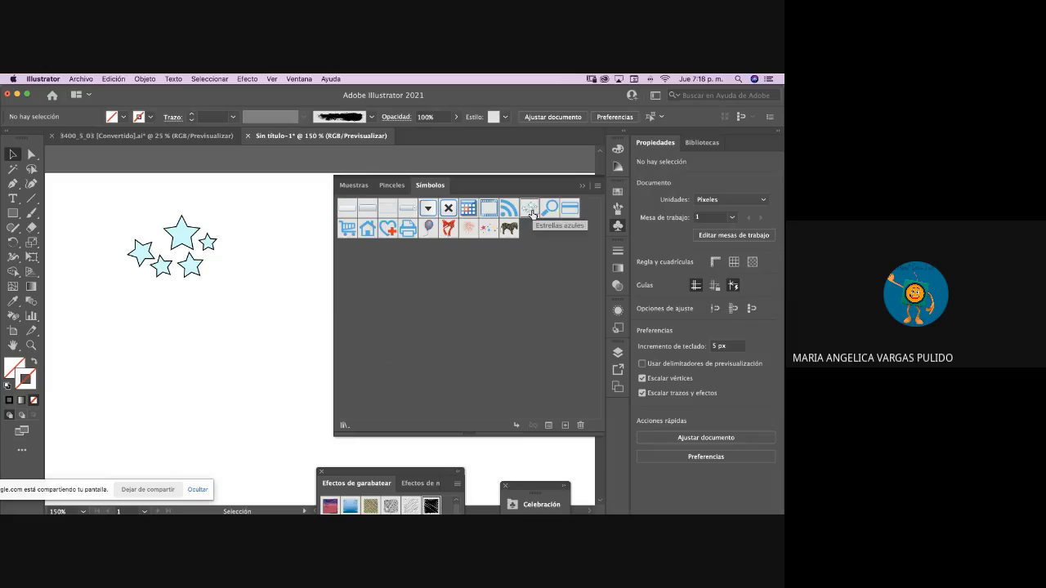
left_click(528, 257)
left_click_drag(531, 217, 185, 343)
- Delete both star clusters from the artboard
left_click(205, 241)
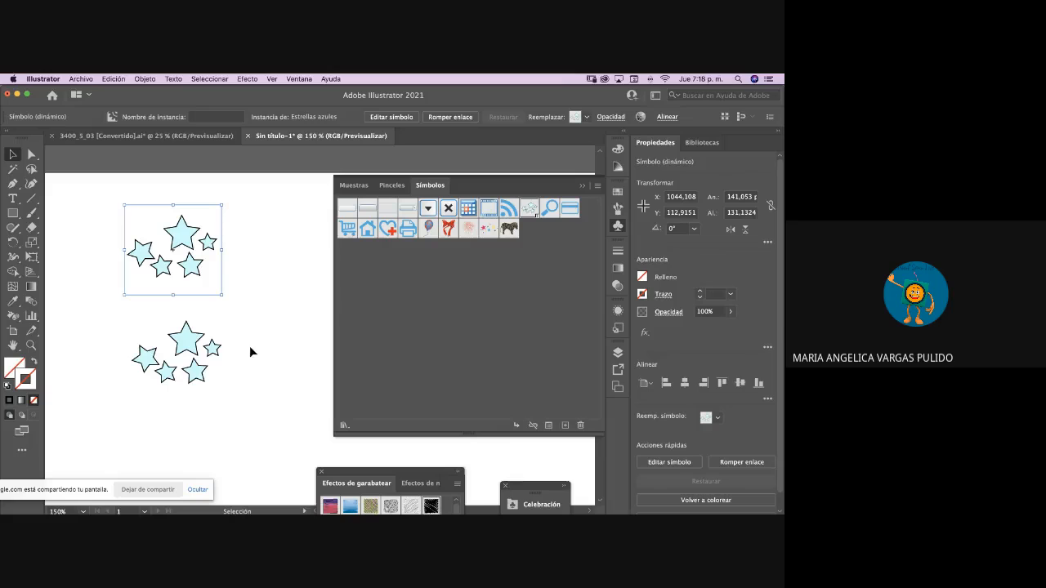
key("Delete")
left_click(210, 349)
key("Delete")
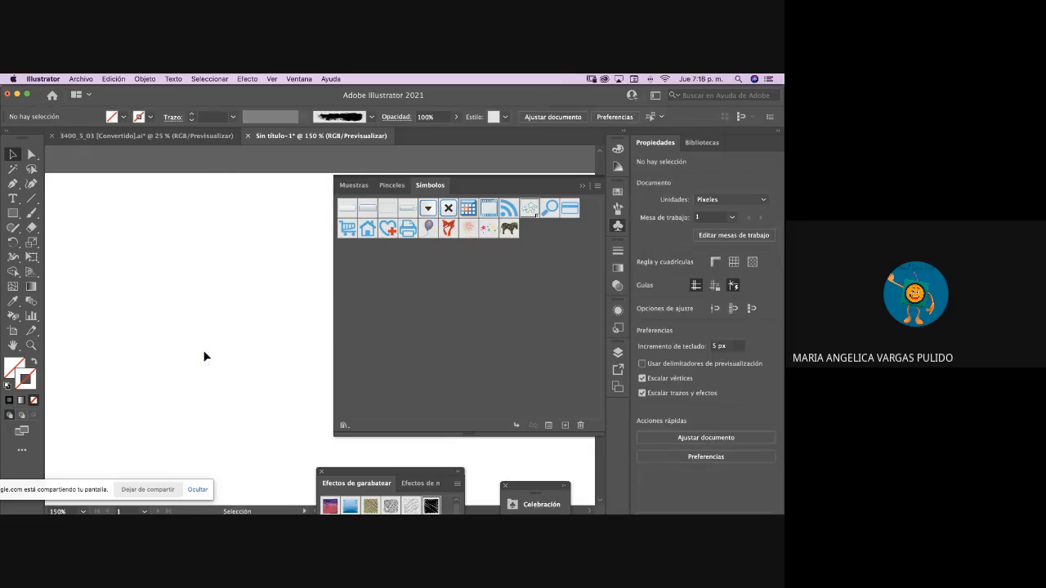
- Spray Estrellas azules symbols with the Symbol Sprayer over an area about 967 × 937 px beside the bottle, and deselect the set
key("super+minus")
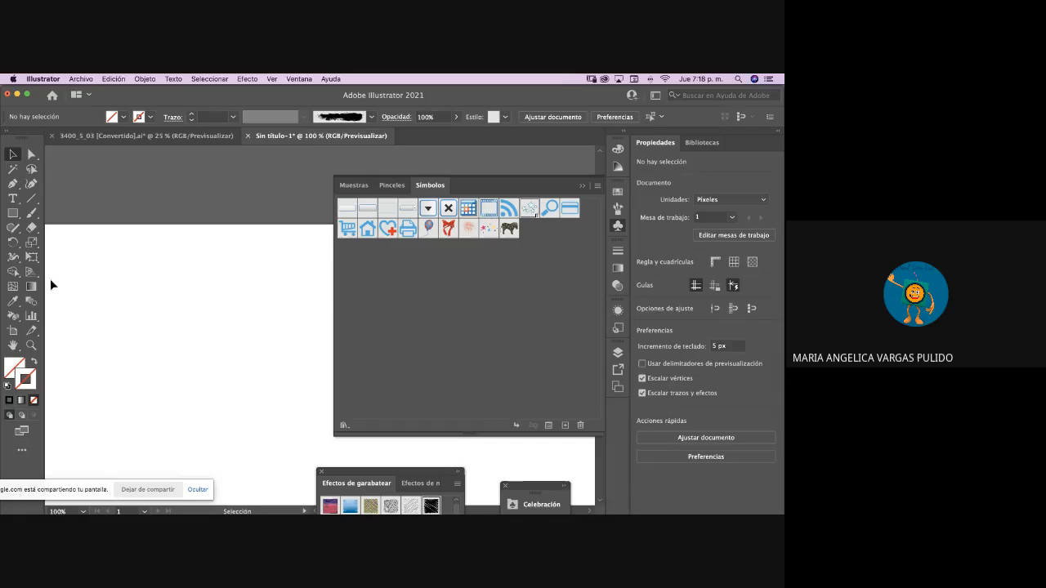
left_click_drag(13, 316, 67, 317)
key("super+minus")
key("super+minus")
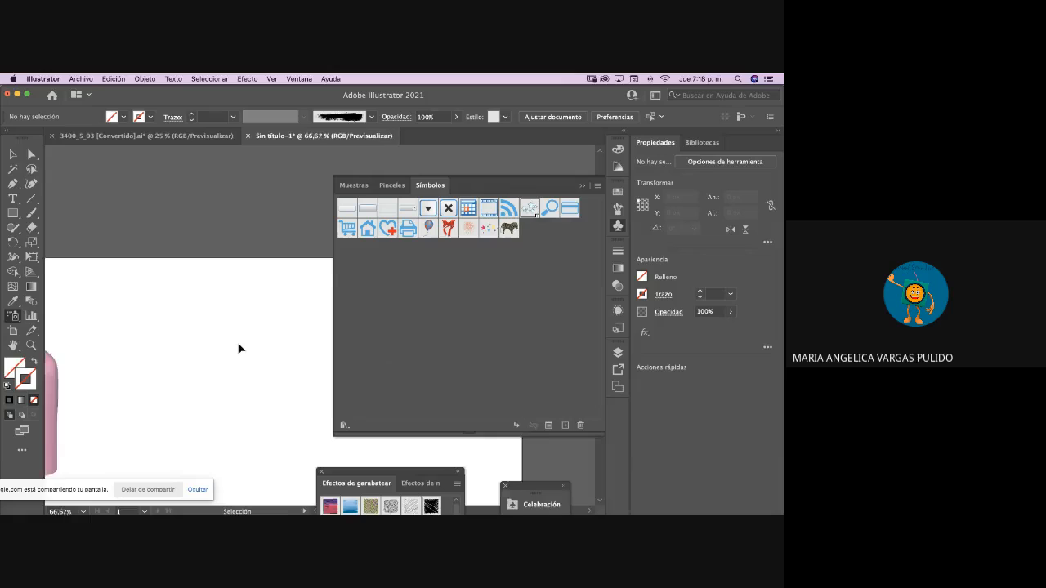
scroll(244, 345, "down", 1)
scroll(249, 347, "down", 2)
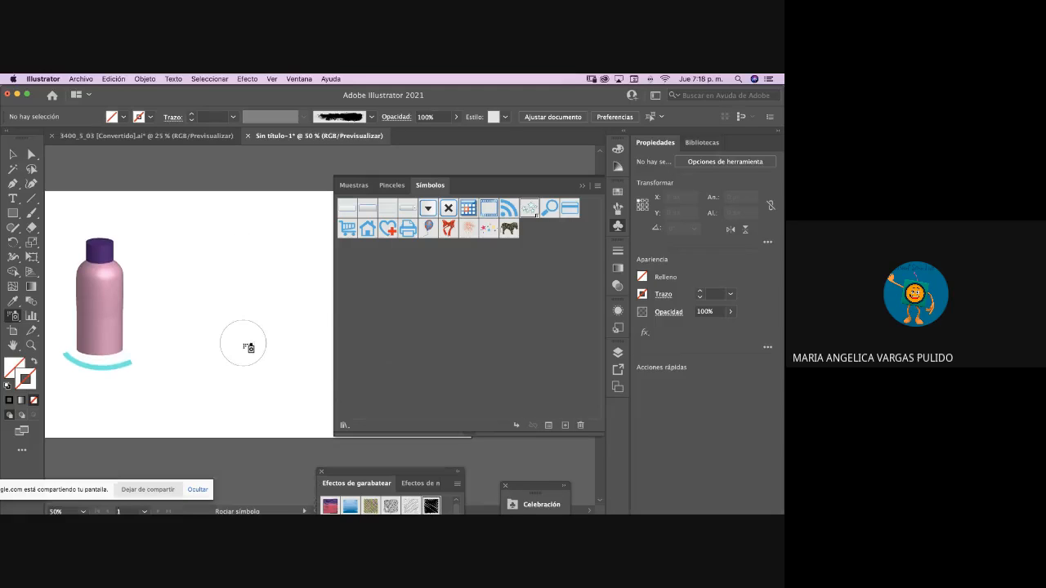
mouse_move(269, 221)
left_mouse_down()
mouse_move(245, 247)
mouse_move(229, 343)
mouse_move(264, 398)
mouse_move(264, 316)
mouse_move(319, 265)
mouse_move(257, 267)
mouse_move(236, 358)
mouse_move(171, 269)
mouse_move(262, 245)
mouse_move(273, 304)
mouse_move(249, 380)
mouse_move(273, 327)
mouse_move(205, 299)
mouse_move(123, 335)
left_mouse_up()
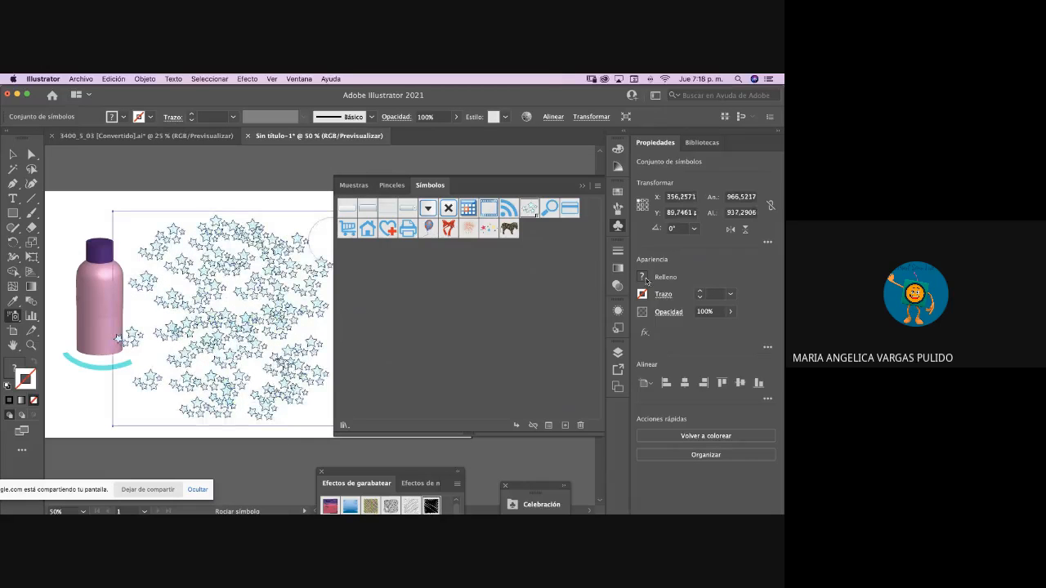
left_click(13, 155)
left_click(110, 171)
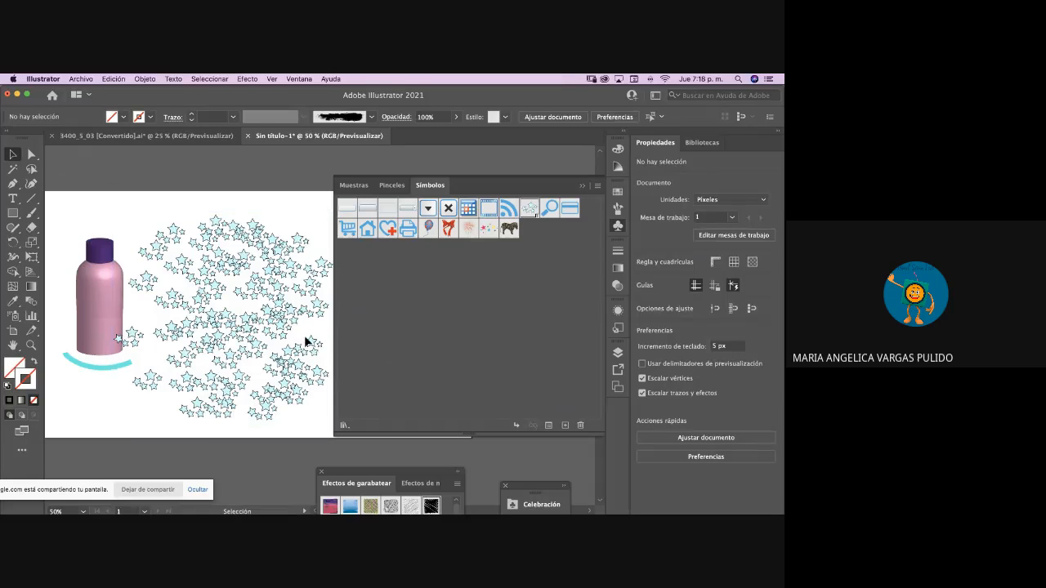
- Edit the Estrellas azules symbol by moving individual stars to new positions, and exit symbol editing
left_click(265, 312)
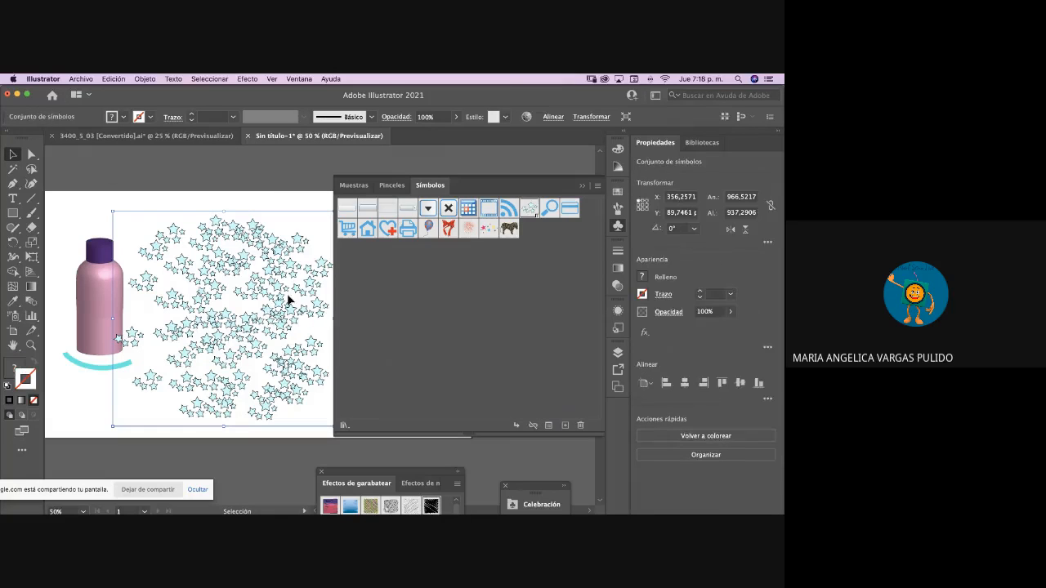
double_click(528, 210)
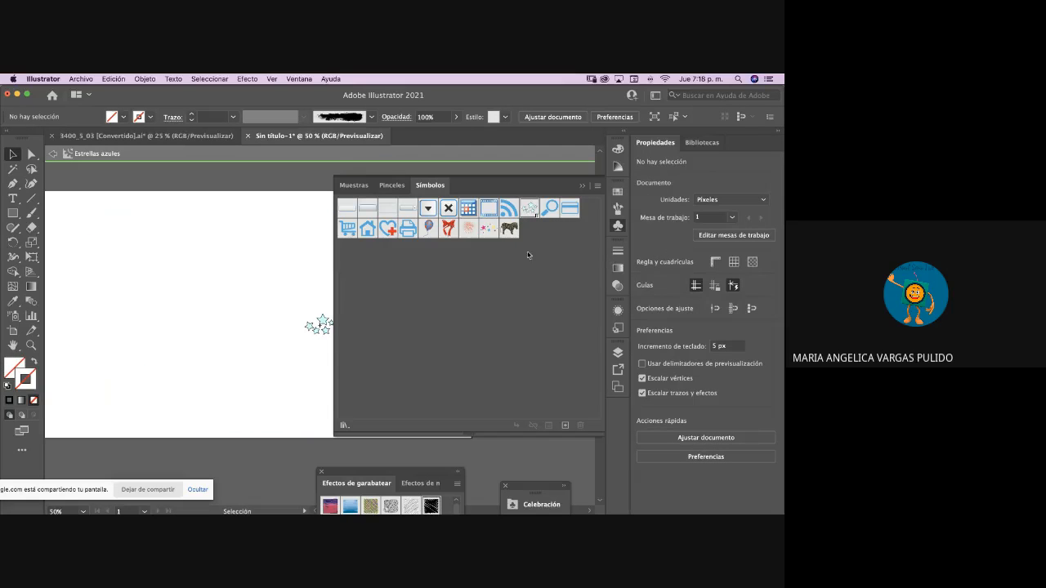
left_click(311, 331)
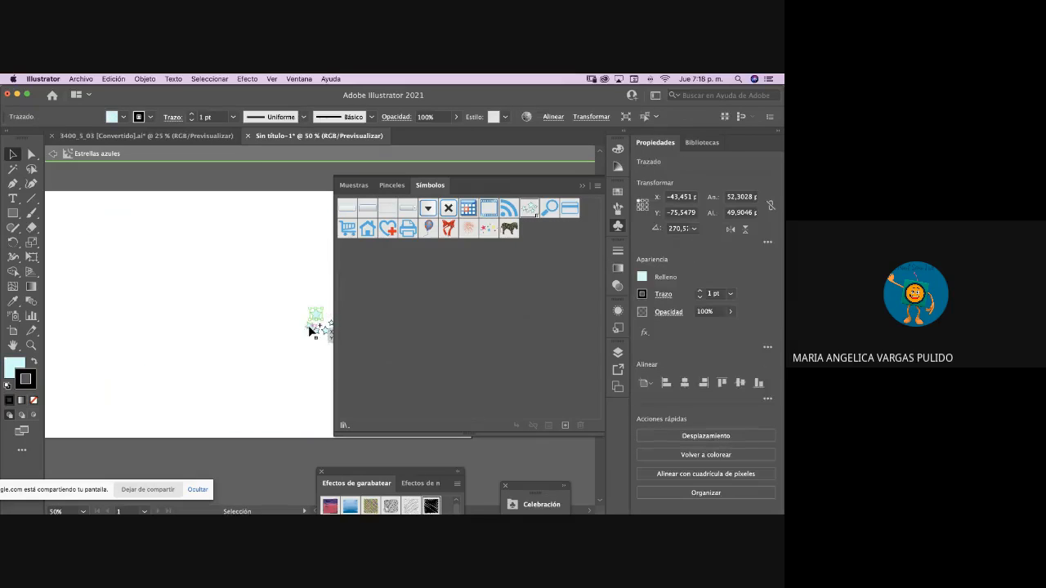
left_click(582, 185)
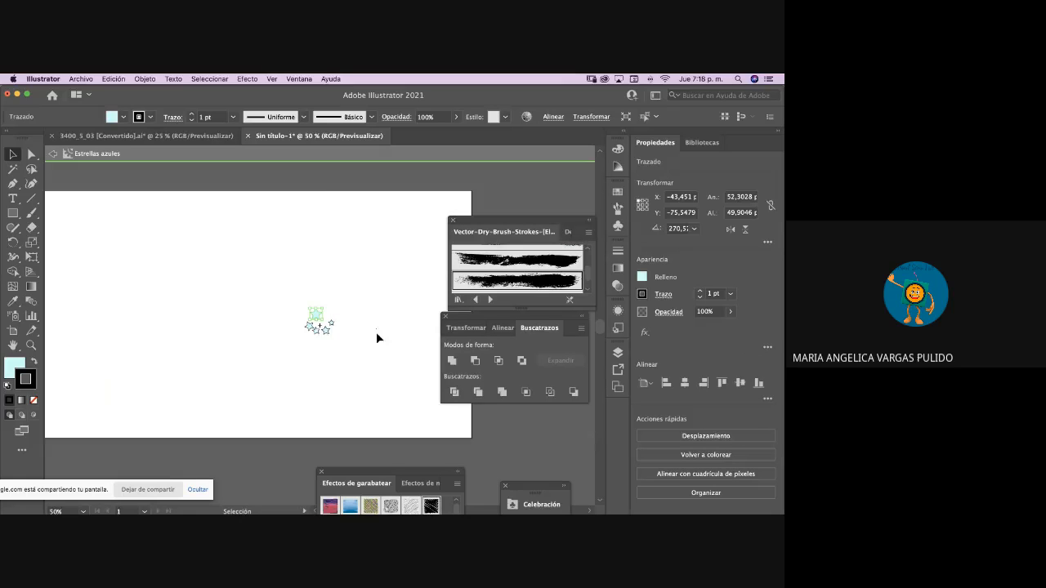
left_click_drag(326, 330, 310, 339)
mouse_move(321, 343)
left_mouse_down()
mouse_move(325, 331)
mouse_move(318, 337)
left_mouse_up()
double_click(366, 320)
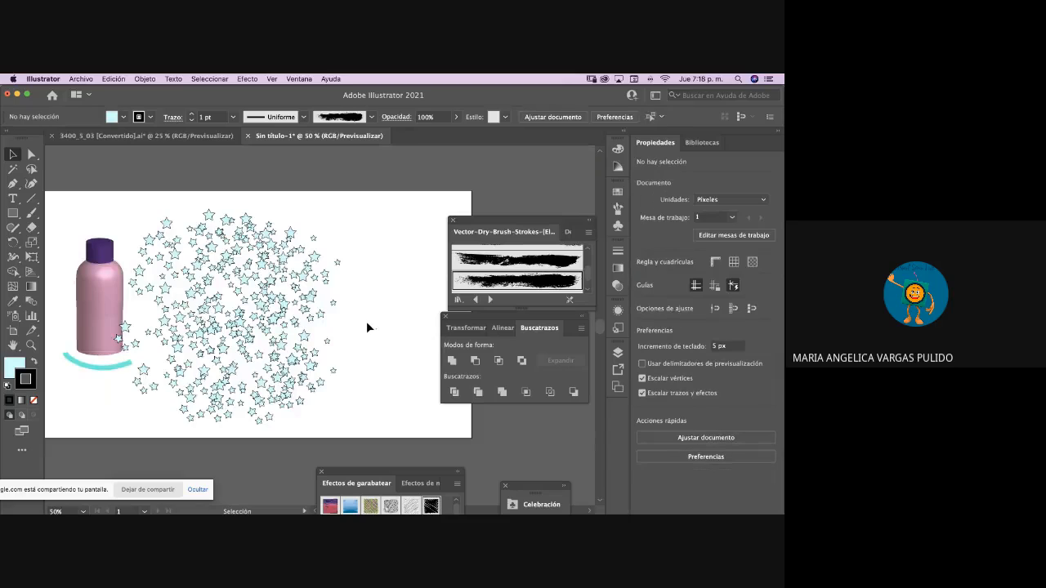
- Select the sprayed star set, review the Estrellas azules symbol options, and close them without changes
left_click(311, 300)
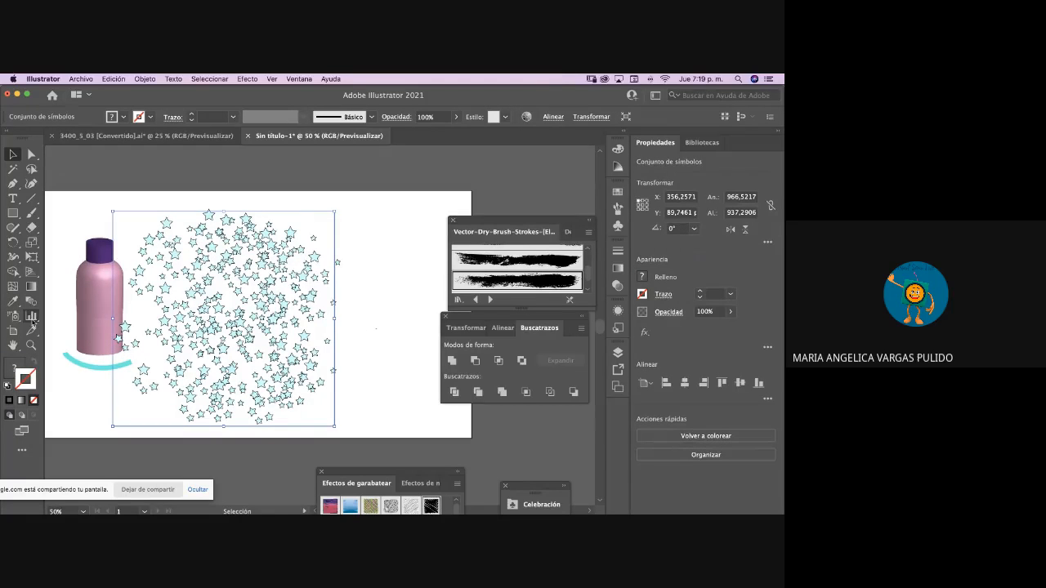
left_click(373, 305)
left_click(311, 315)
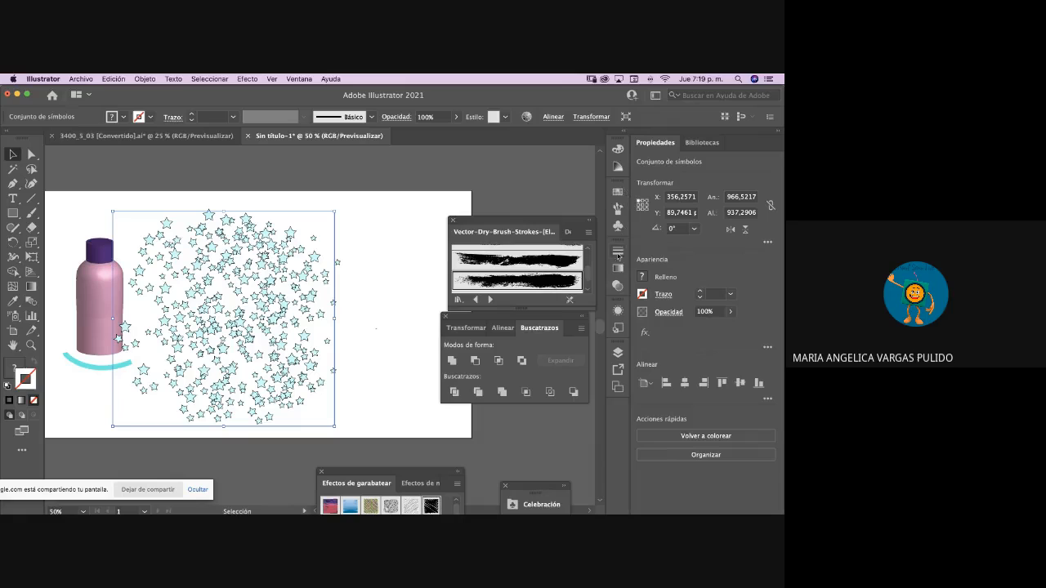
left_click(619, 197)
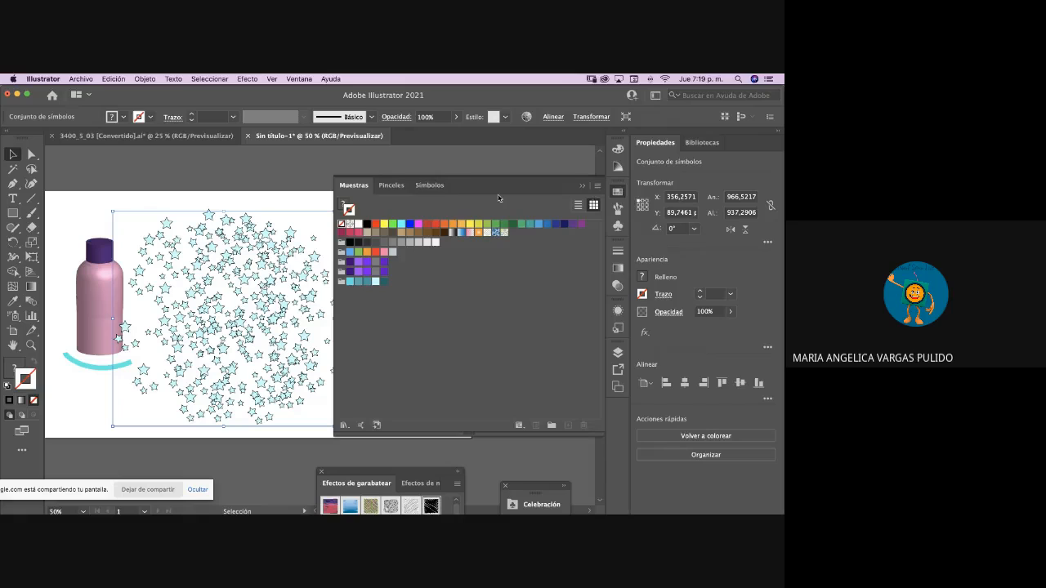
left_click(395, 187)
left_click(430, 185)
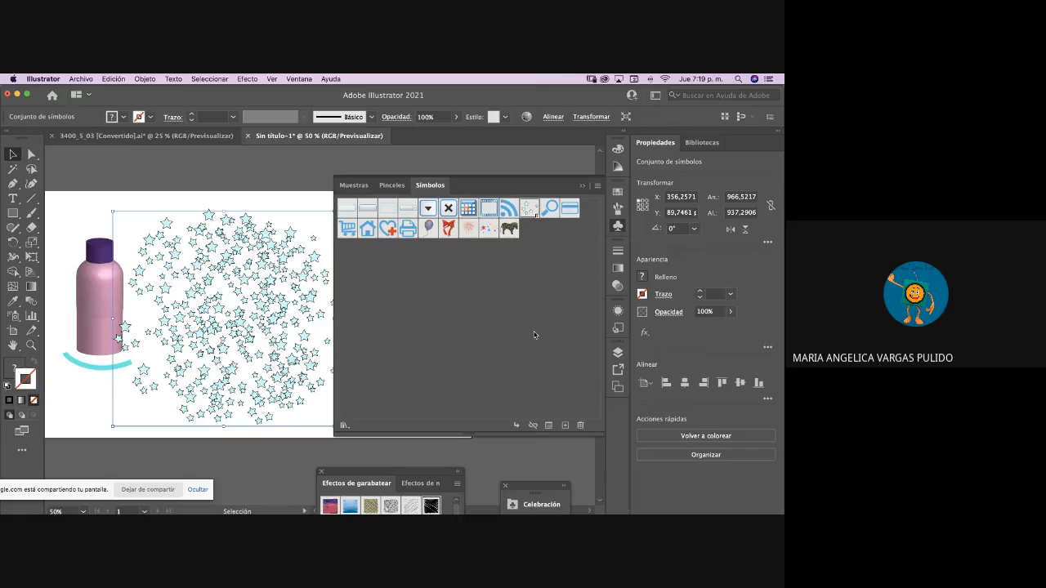
left_click(550, 426)
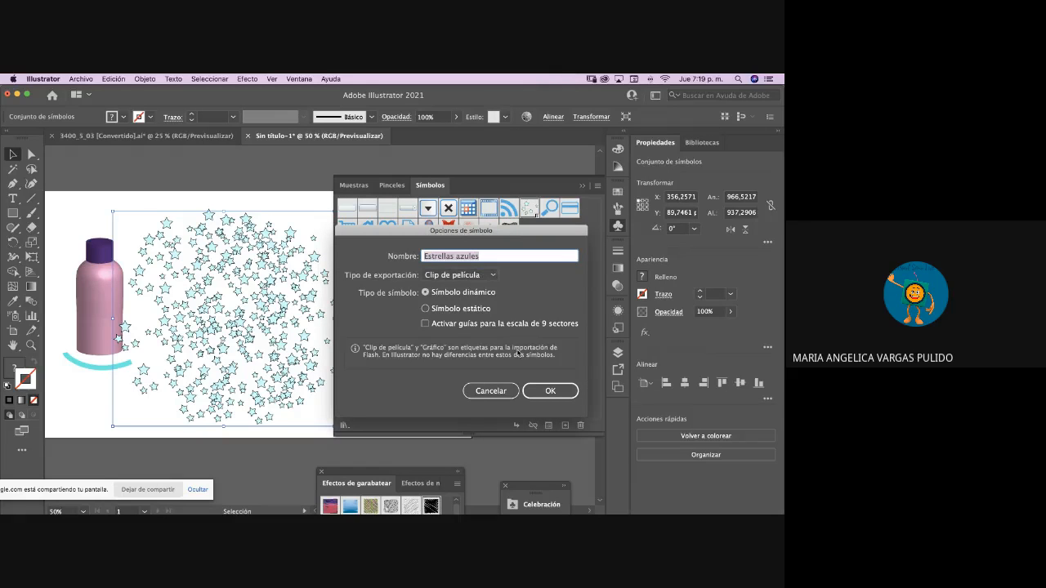
left_click(490, 390)
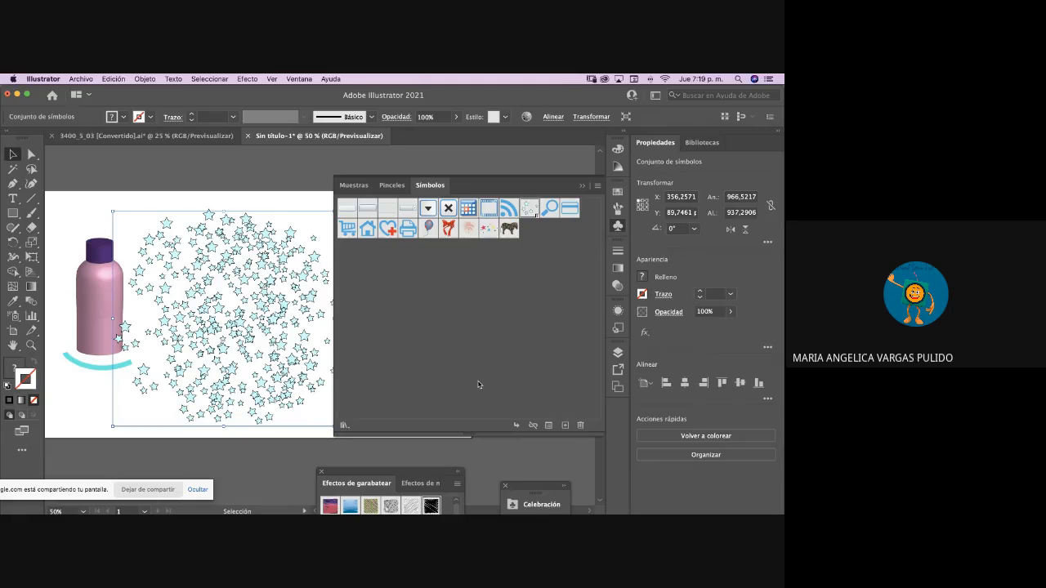
- Collapse the symbol library and move the sprayed star set horizontally until it clears the bottle
left_click(583, 187)
left_click(403, 227)
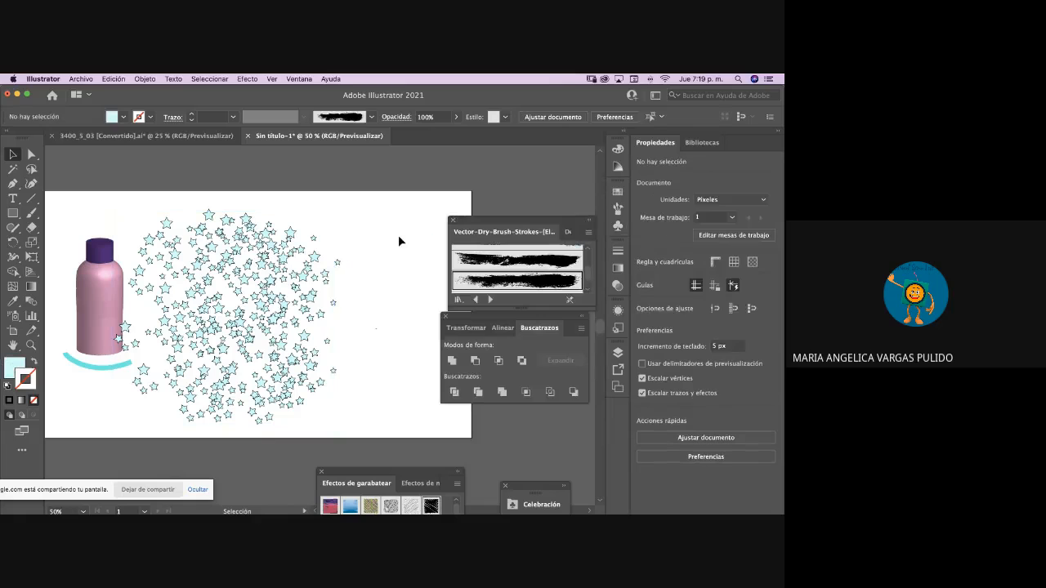
left_click_drag(302, 308, 343, 308)
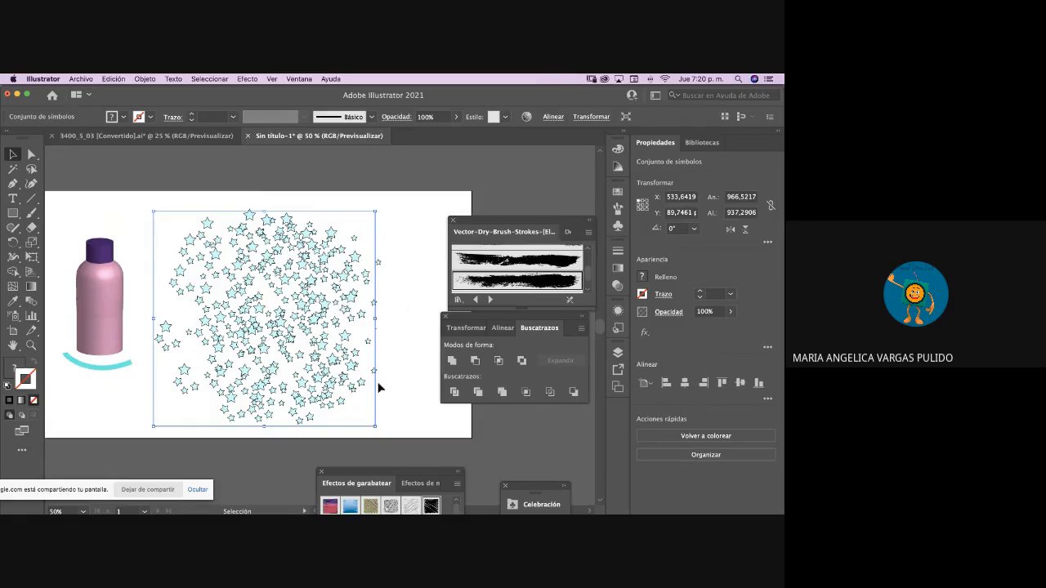
- Switch to Chrome, search Google Images for "ilustracion personajes" in a new tab, and browse the character illustrations
key("ctrl+Up")
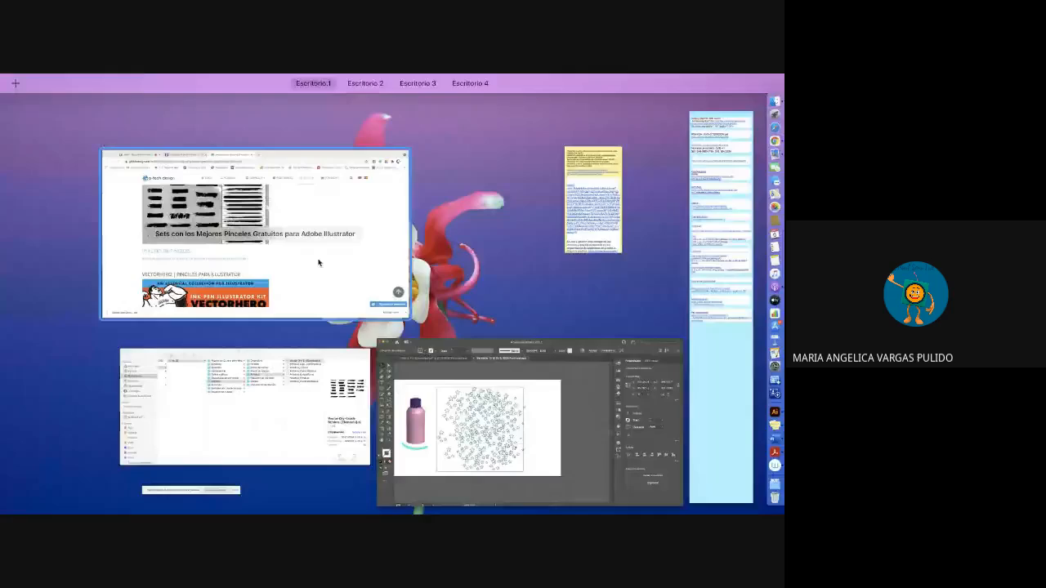
left_click(317, 276)
left_click(389, 101)
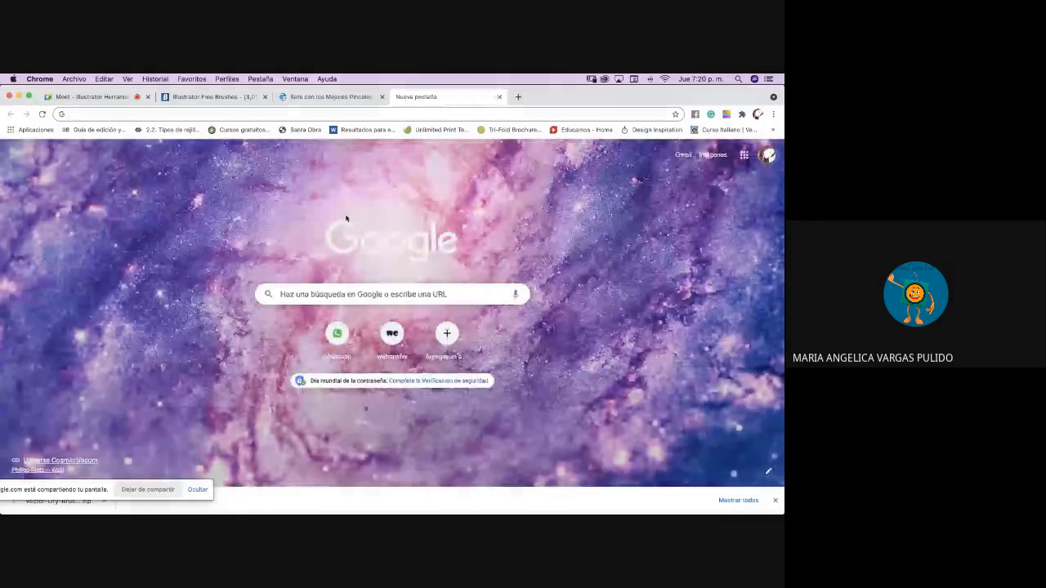
left_click(249, 114)
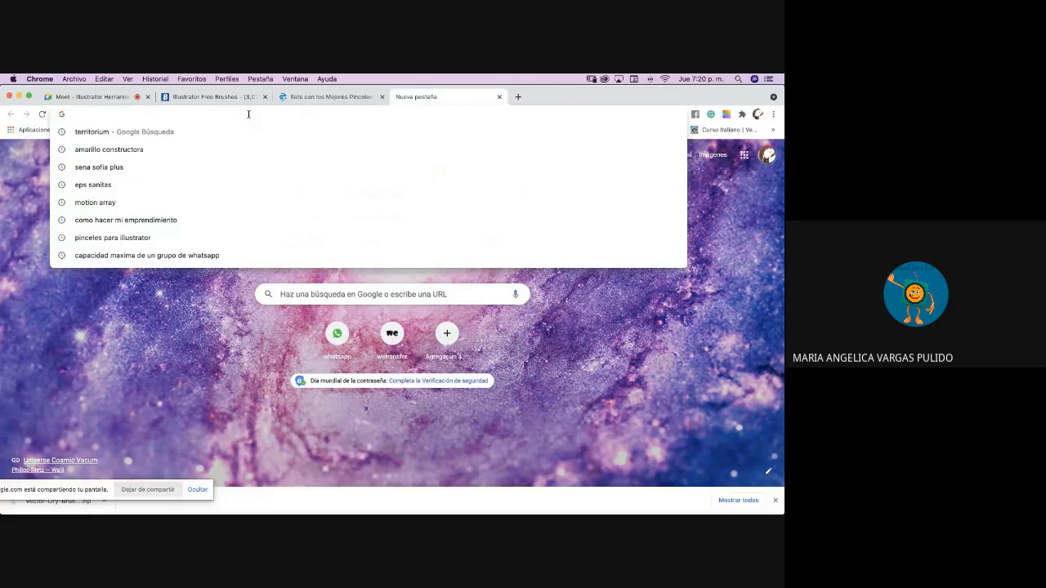
type("ilustraci")
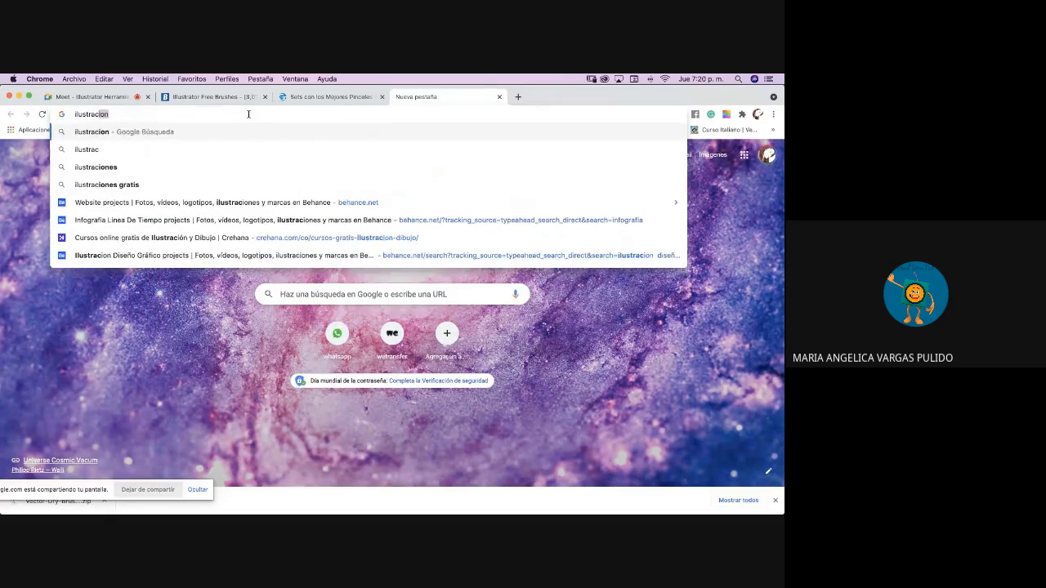
type("on persona")
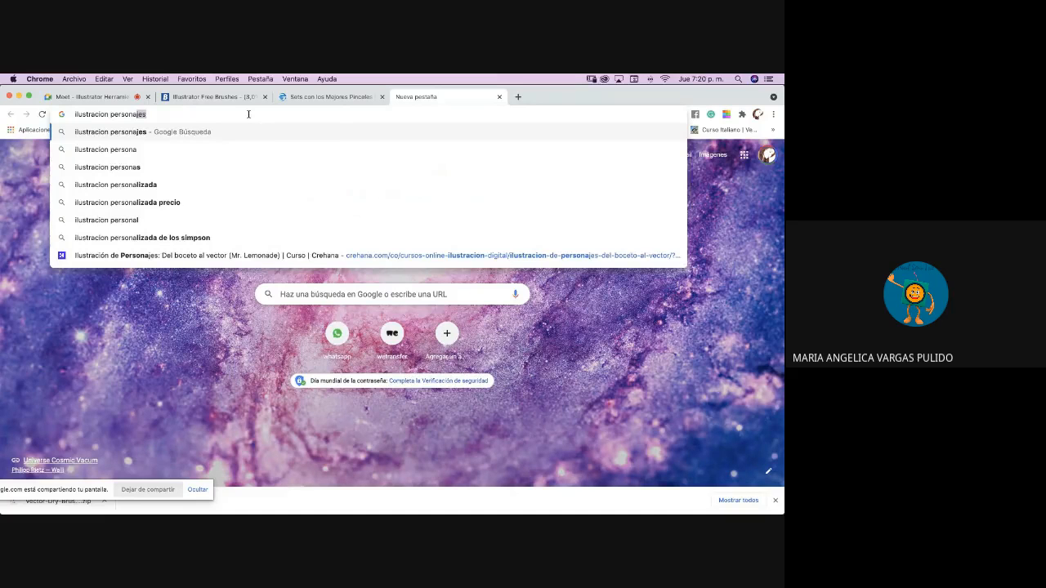
key("Return")
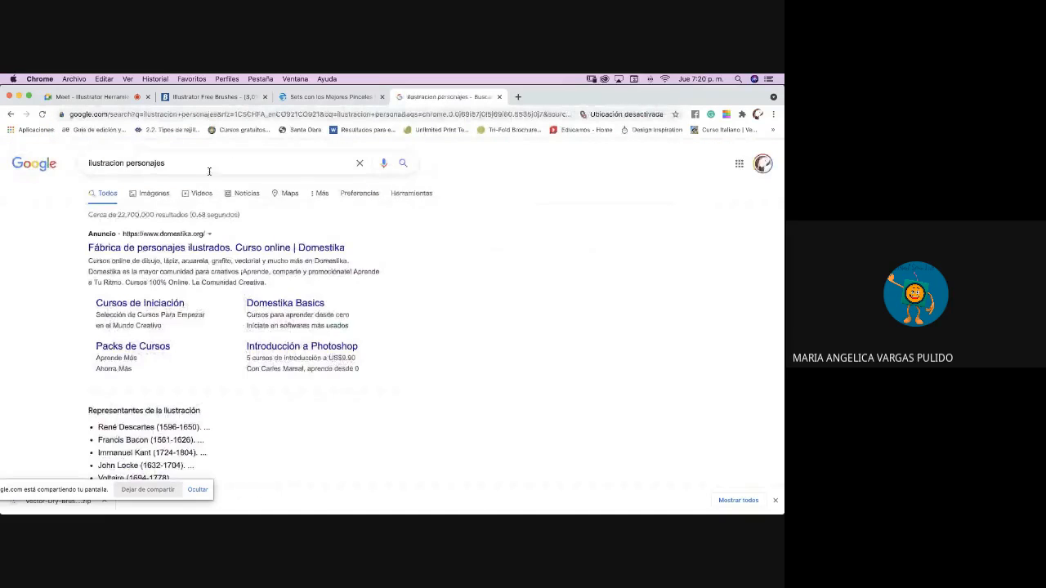
left_click(155, 193)
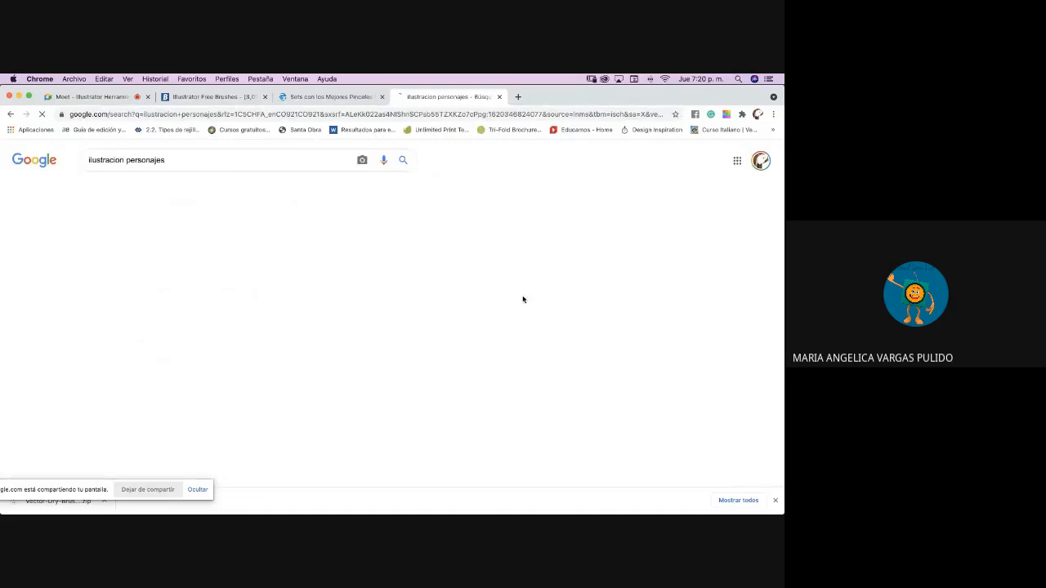
scroll(511, 297, "down", 3)
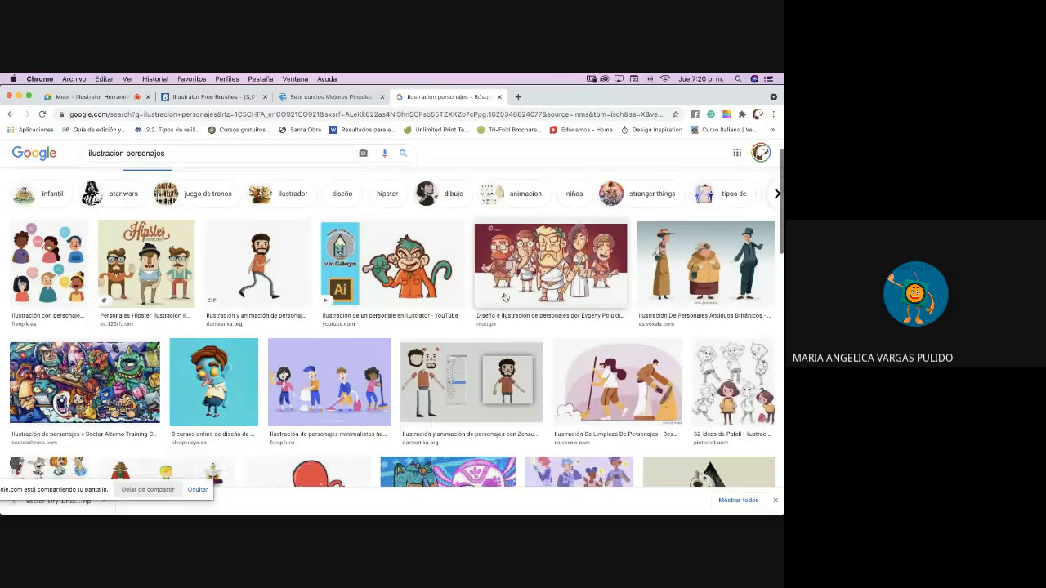
scroll(505, 296, "down", 2)
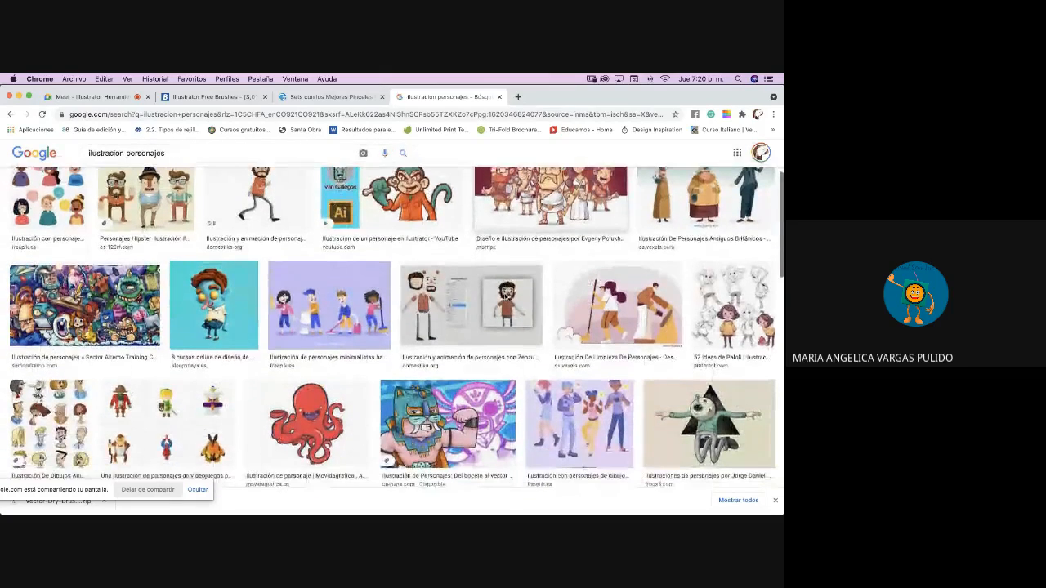
scroll(505, 297, "down", 5)
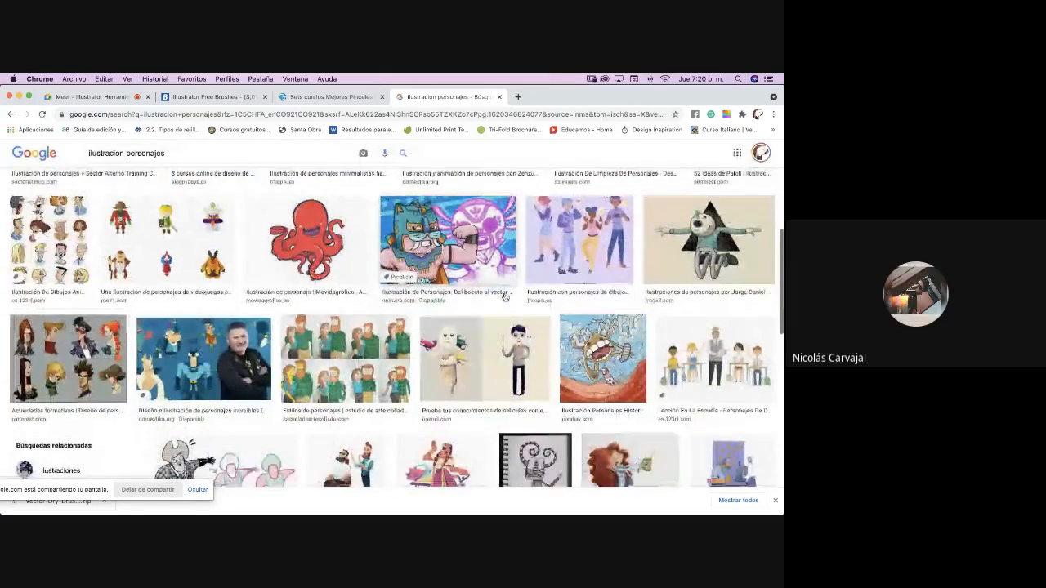
- Examine the "ilustracion personajes" image results for varied character drawing styles
scroll(505, 298, "down", 2)
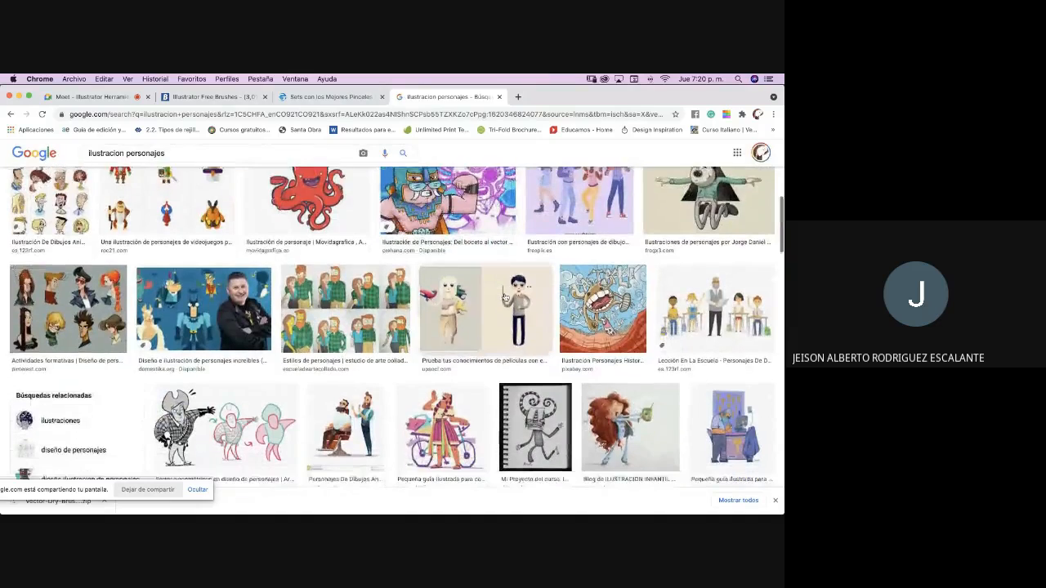
scroll(505, 298, "down", 1)
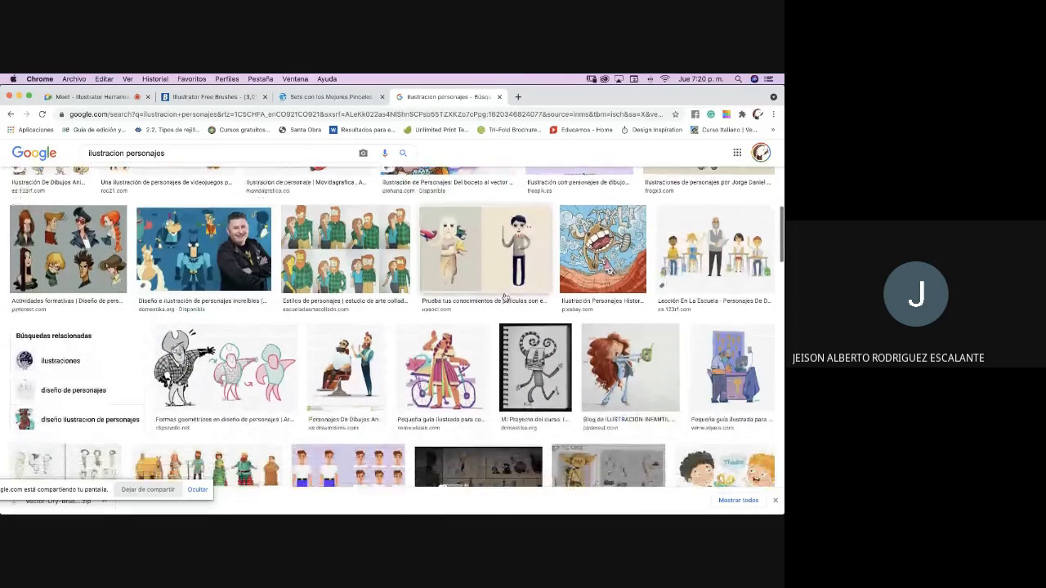
scroll(505, 297, "down", 1)
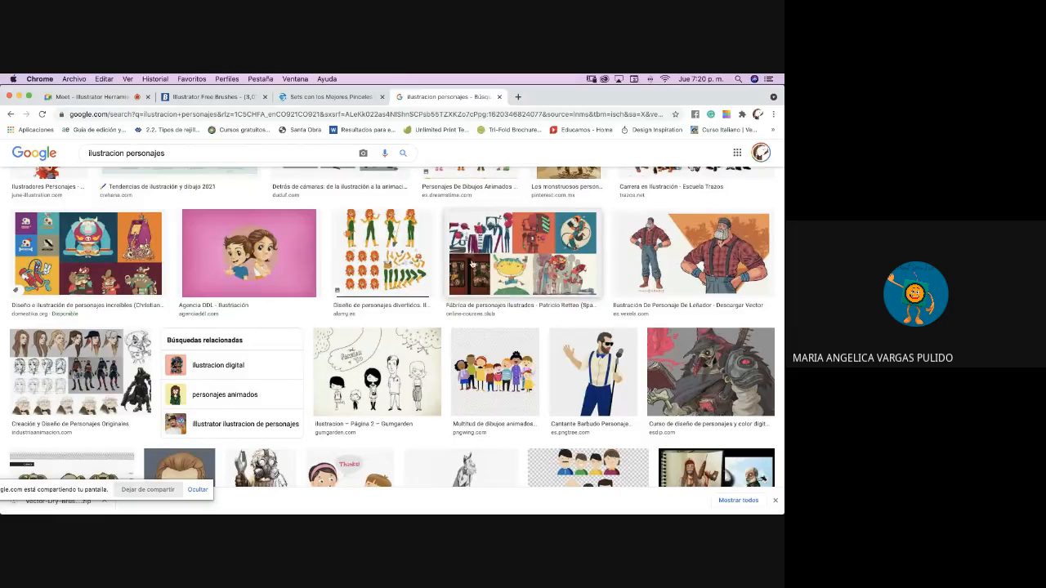
scroll(432, 283, "down", 2)
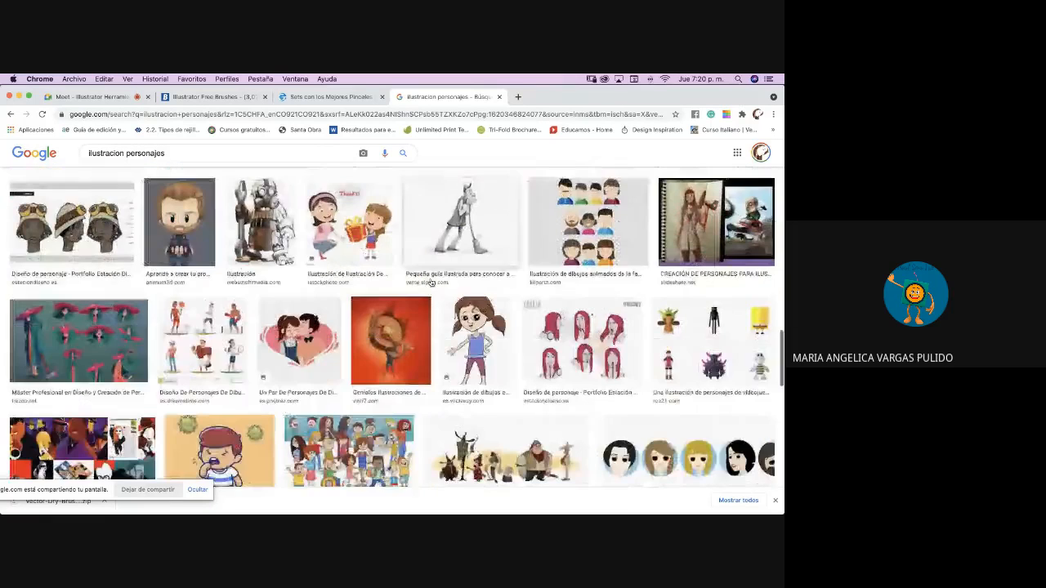
scroll(431, 283, "down", 1)
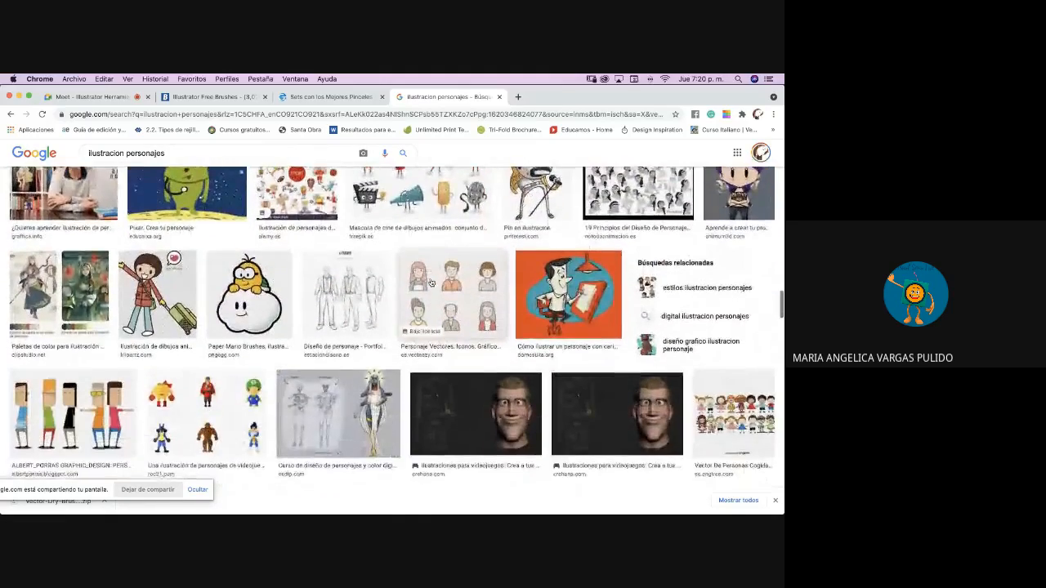
scroll(431, 283, "down", 1)
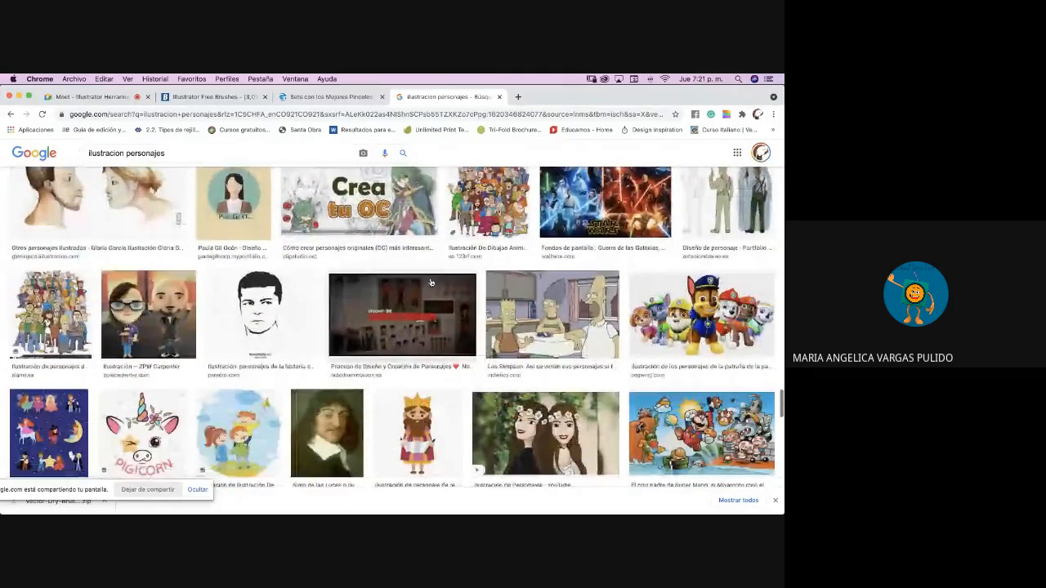
scroll(431, 282, "down", 2)
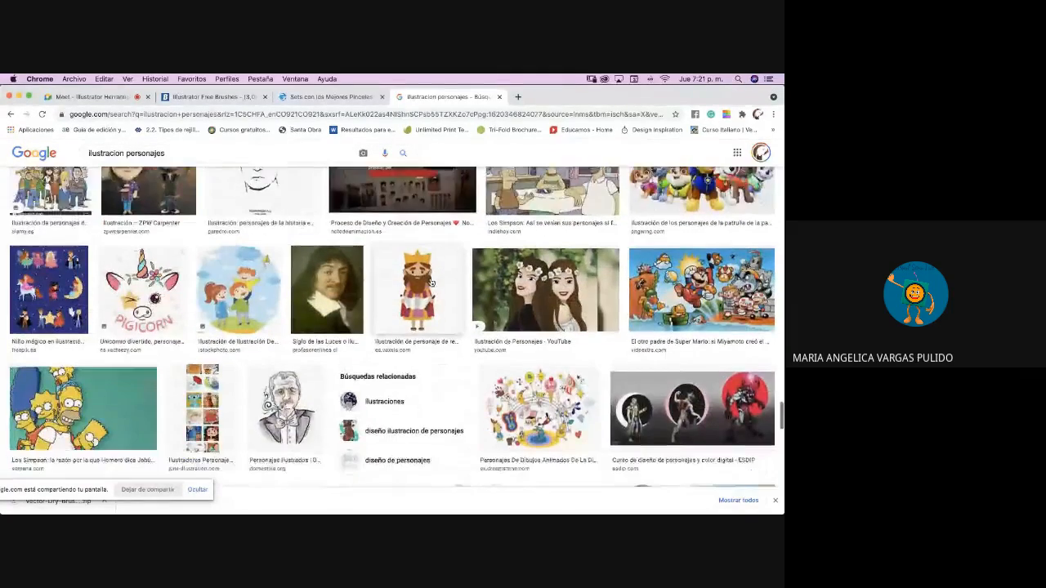
scroll(431, 282, "down", 1)
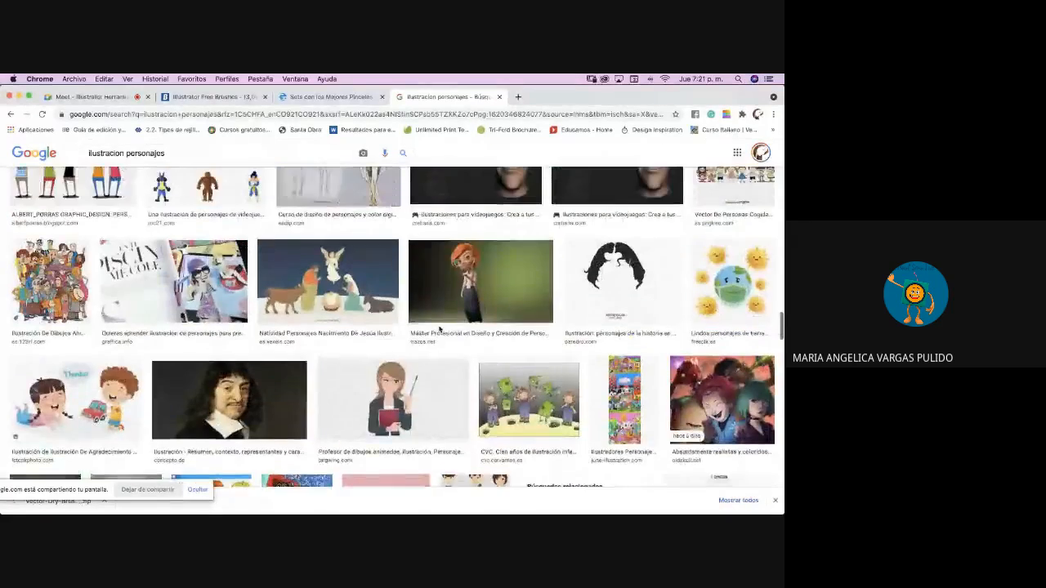
scroll(438, 329, "up", 2)
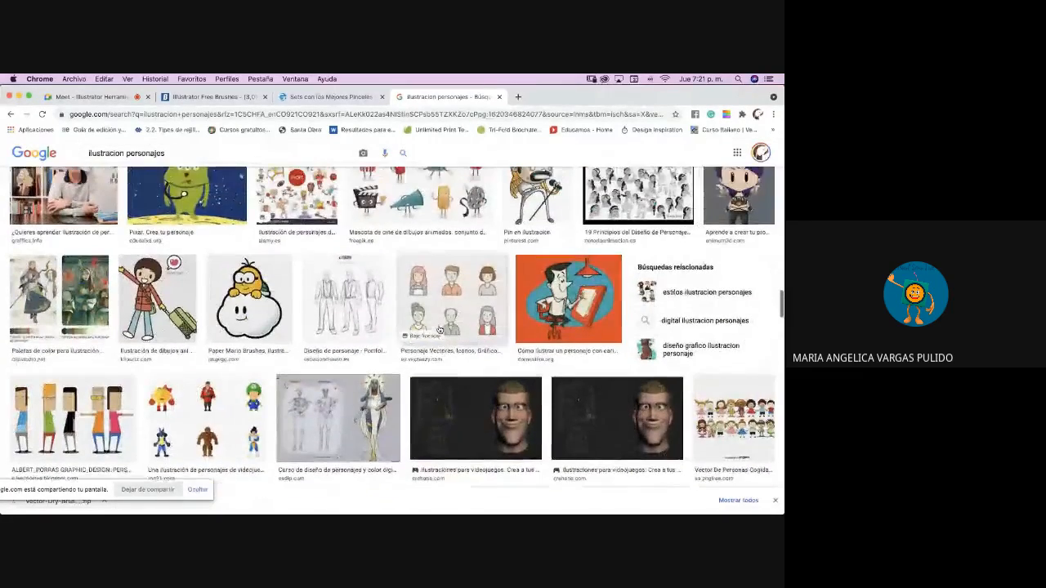
scroll(438, 329, "up", 2)
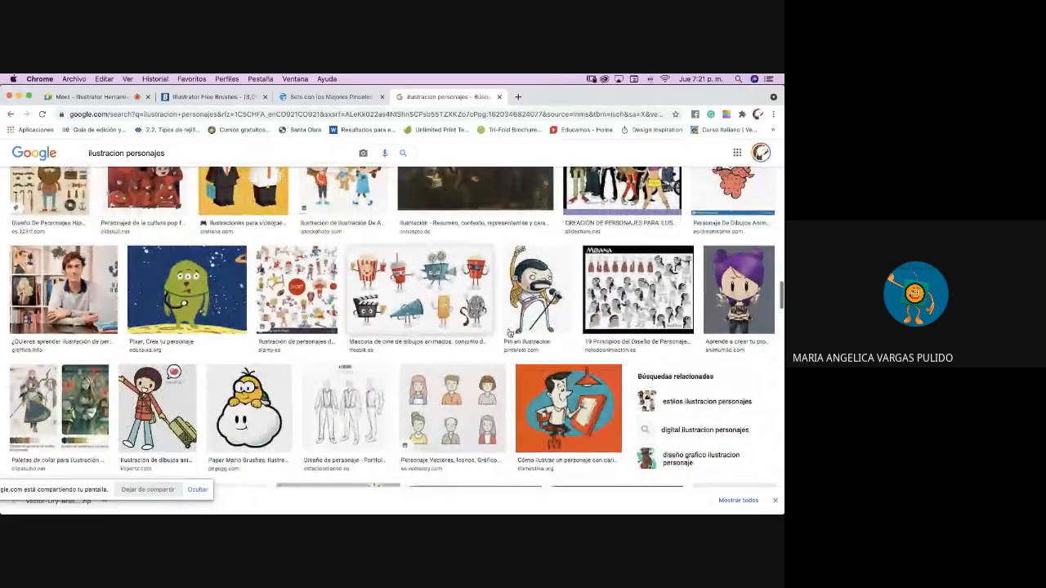
- Preview the singer illustration and the related polar bears with life rings, and look through the related bear images
left_click(542, 290)
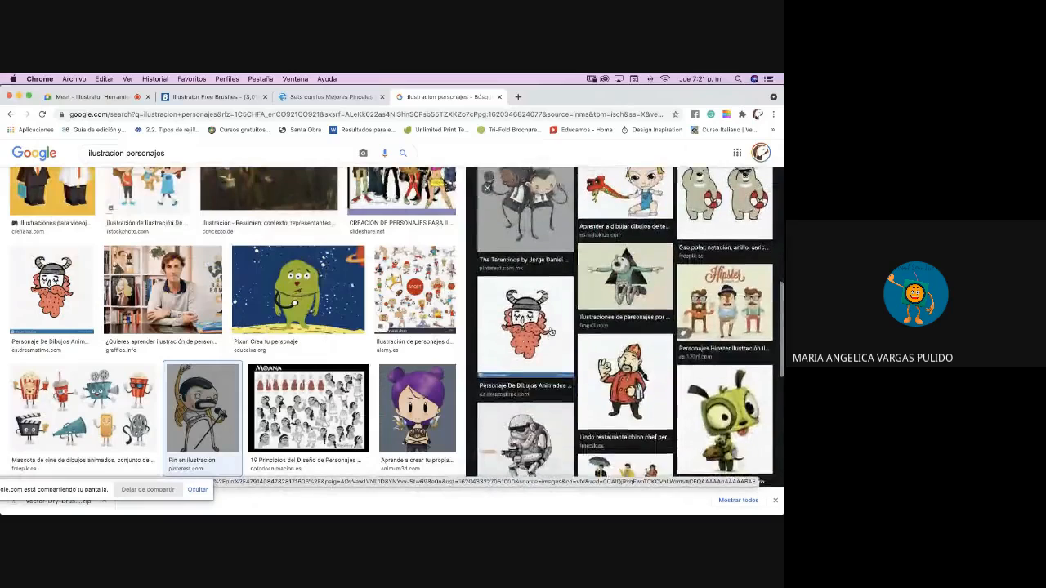
left_click(713, 257)
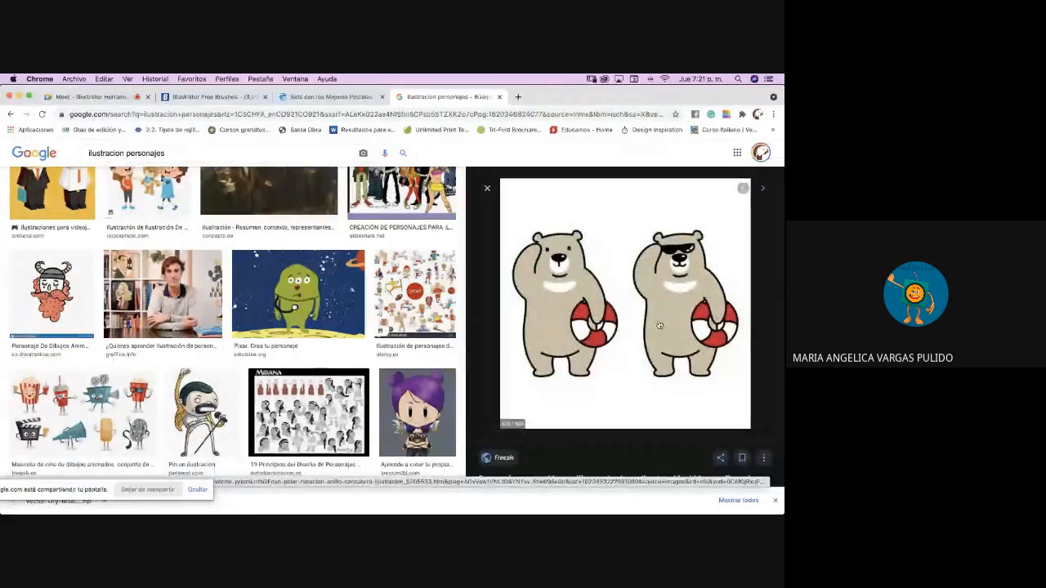
scroll(658, 325, "down", 1)
scroll(658, 325, "down", 1)
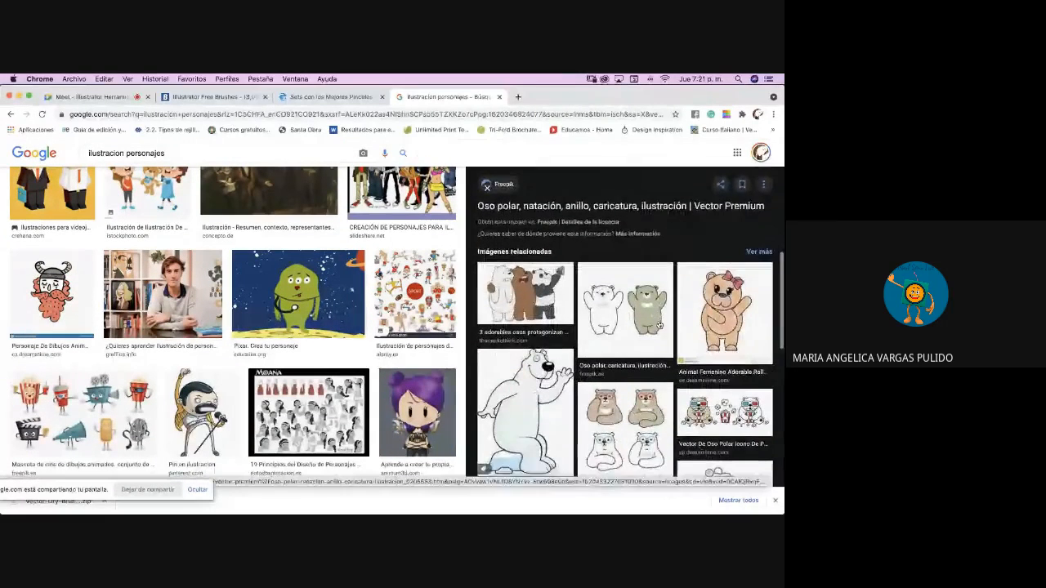
scroll(658, 325, "down", 2)
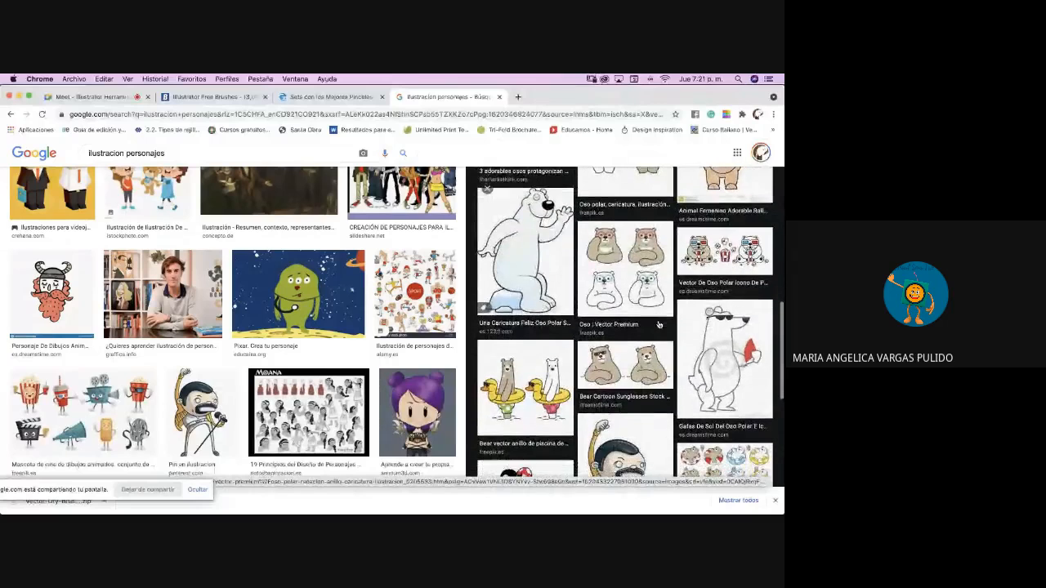
- Preview the Bear Cartoon Sunglasses illustration, and look through its related images and more character results
left_click(604, 345)
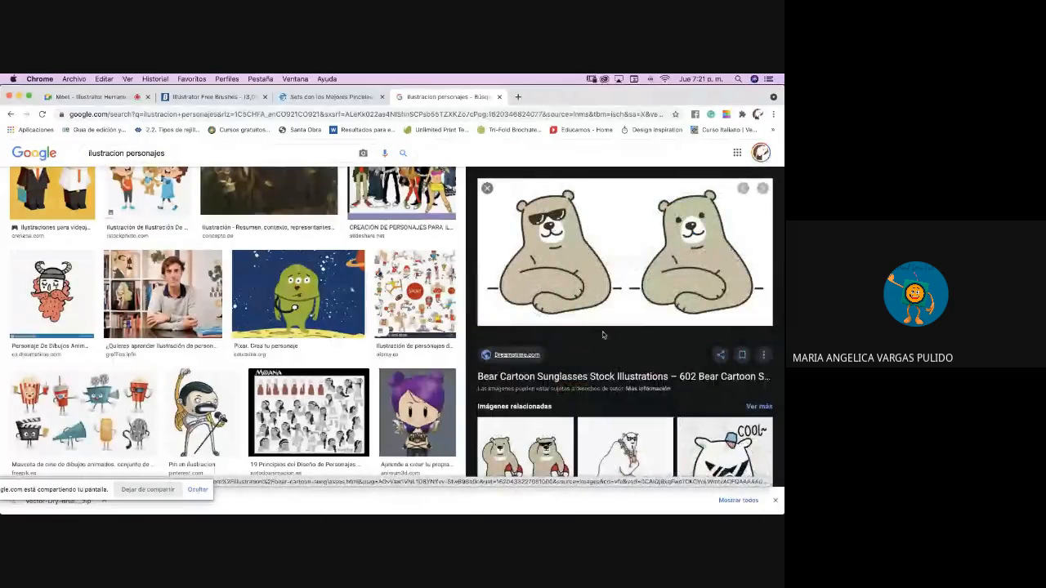
scroll(622, 332, "down", 3)
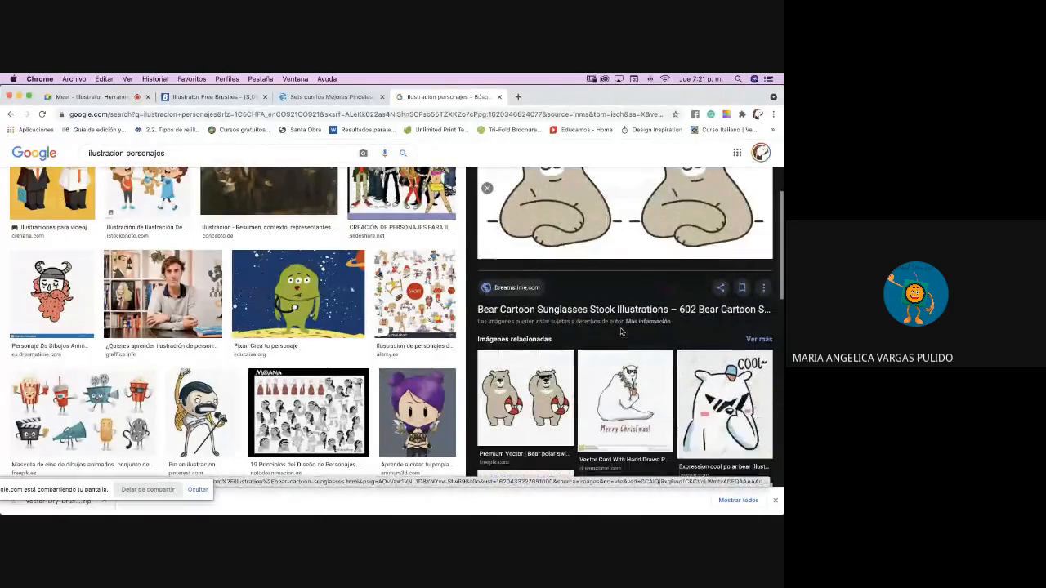
scroll(621, 331, "down", 5)
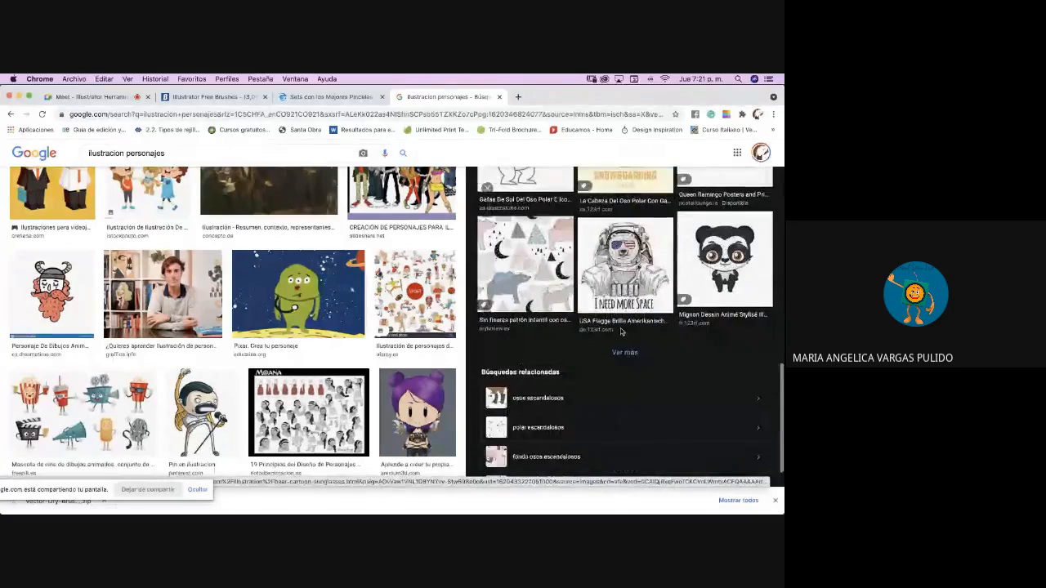
scroll(621, 331, "down", 5)
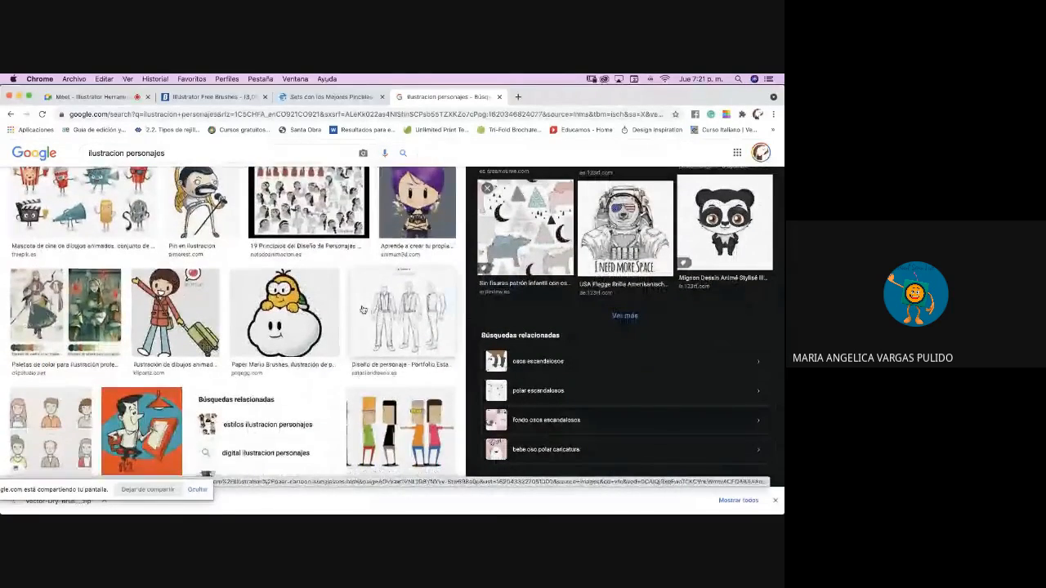
scroll(362, 309, "down", 10)
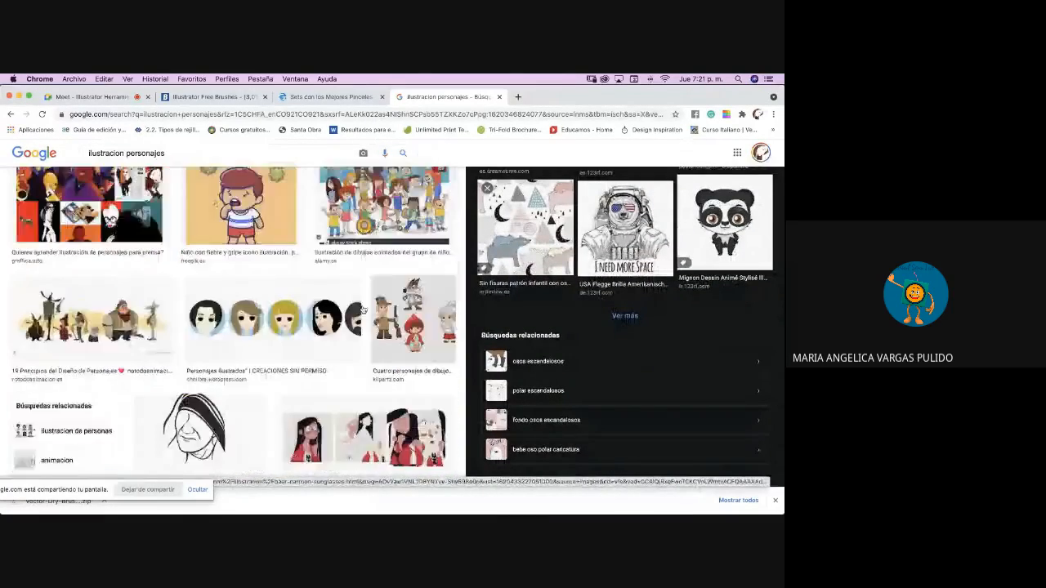
- Change the image search to "ilustracion boceto"
scroll(362, 309, "up", 15)
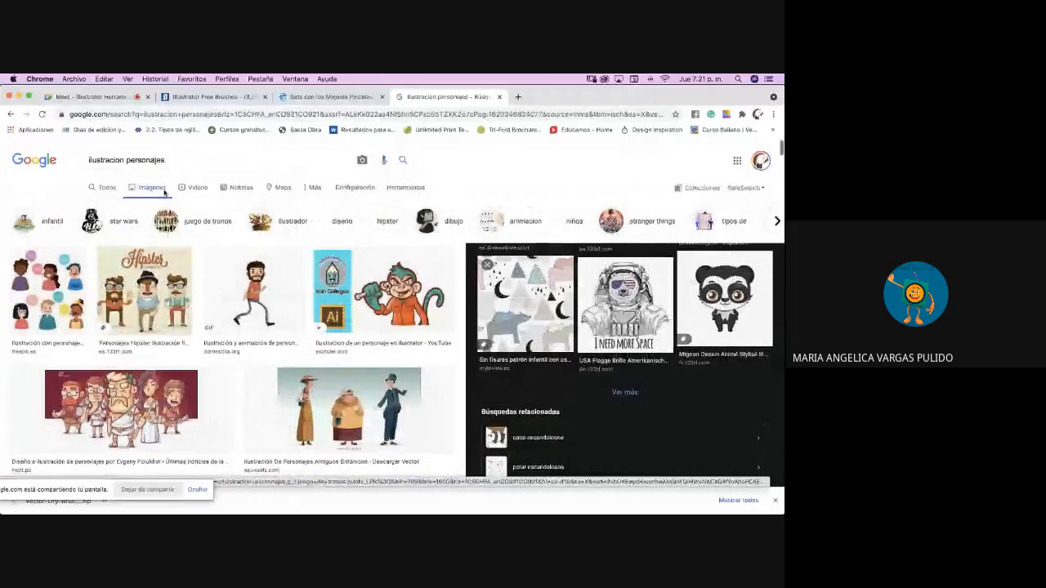
left_click_drag(125, 160, 178, 161)
key("BackSpace")
type("boce")
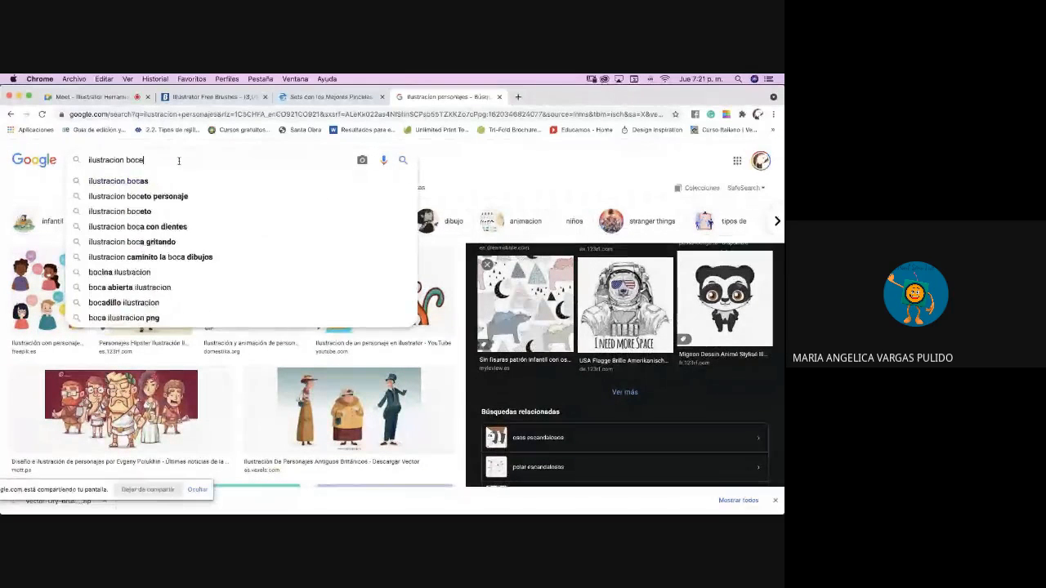
type("to")
key("Return")
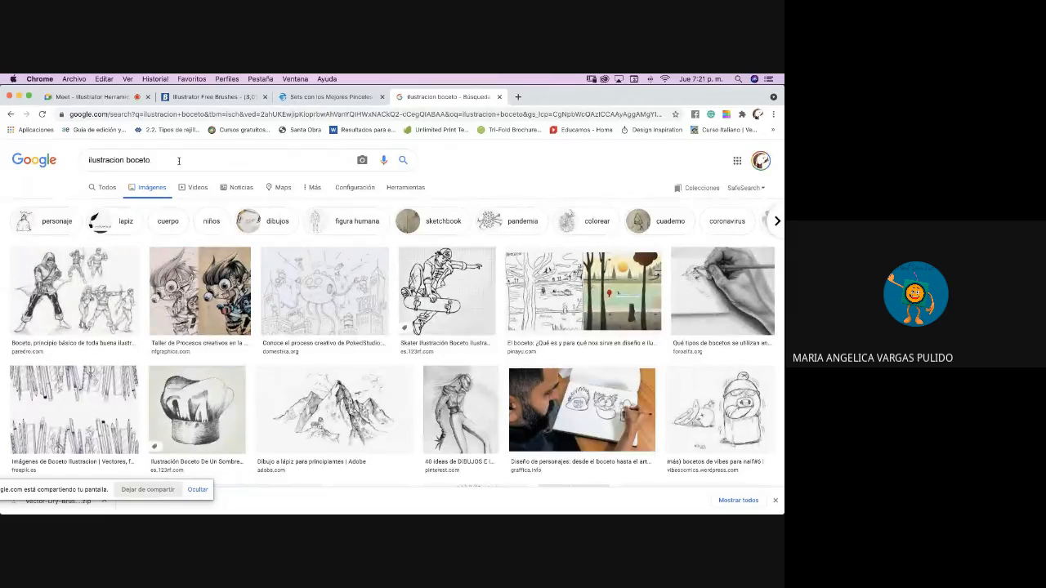
- Preview the PokedStudio creative process sketch from Domestika and look through its related sketches
left_click(341, 289)
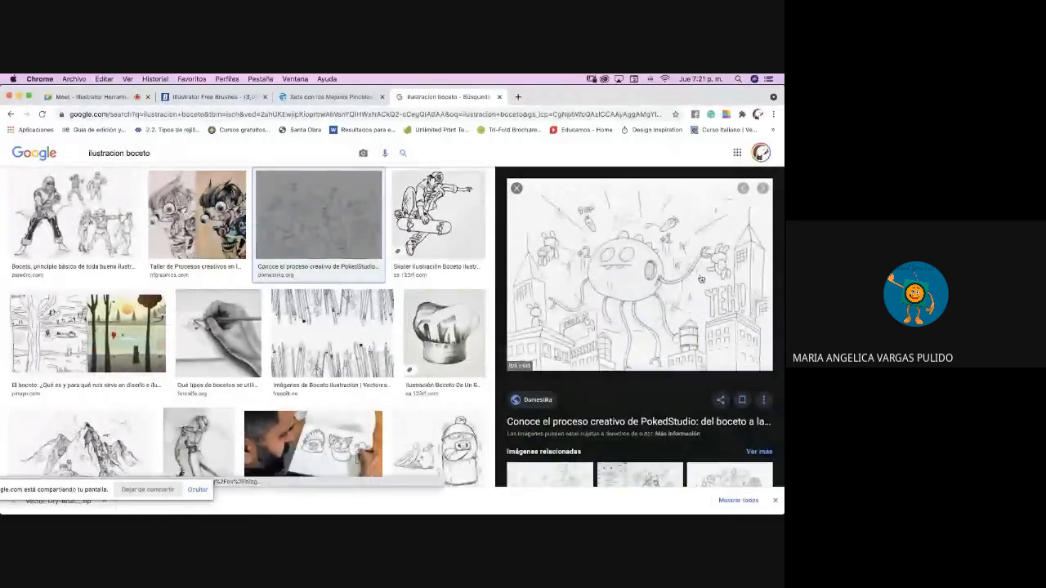
scroll(735, 261, "down", 1)
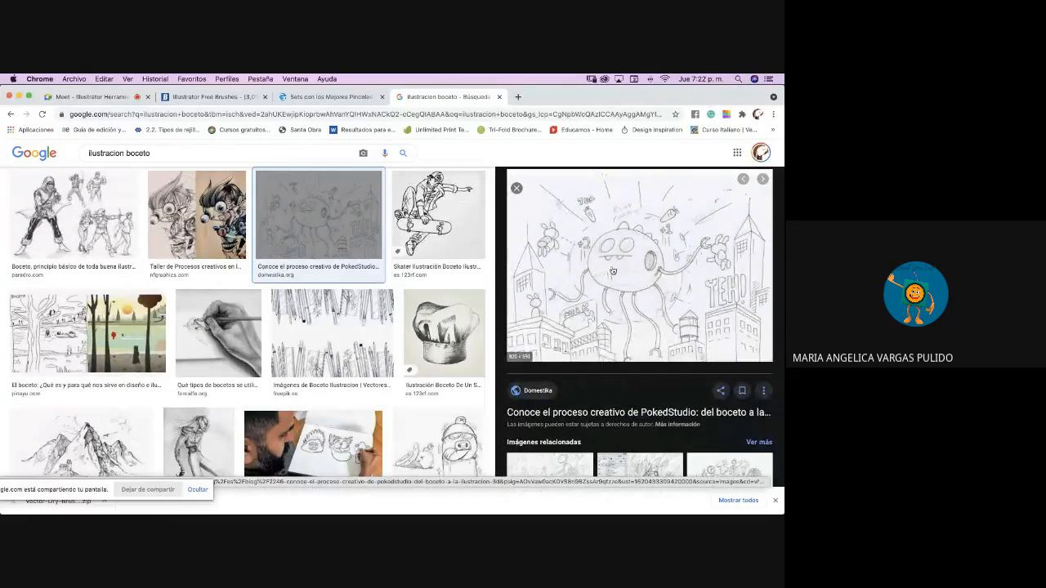
scroll(623, 313, "down", 5)
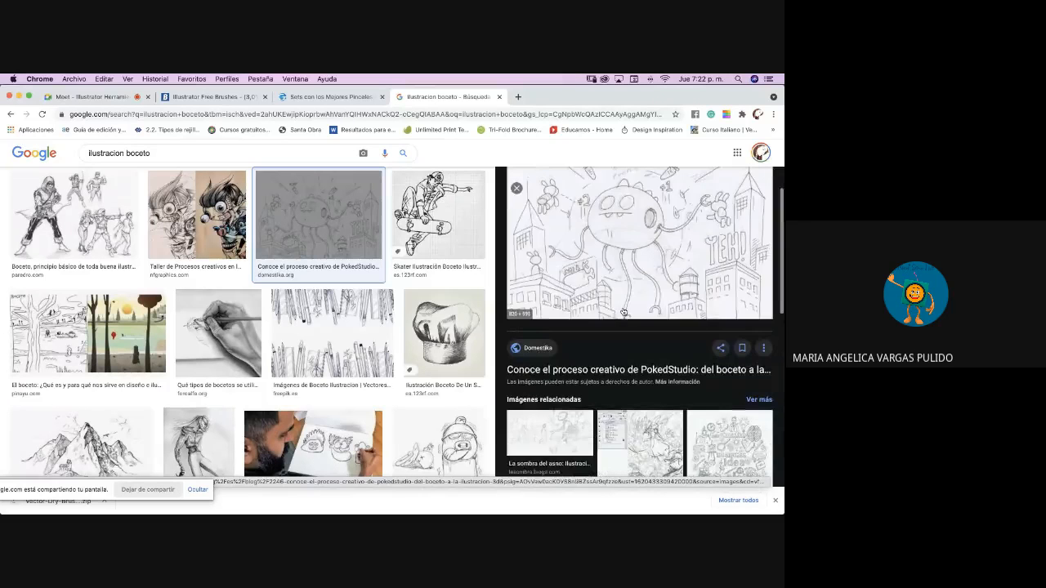
scroll(623, 312, "down", 3)
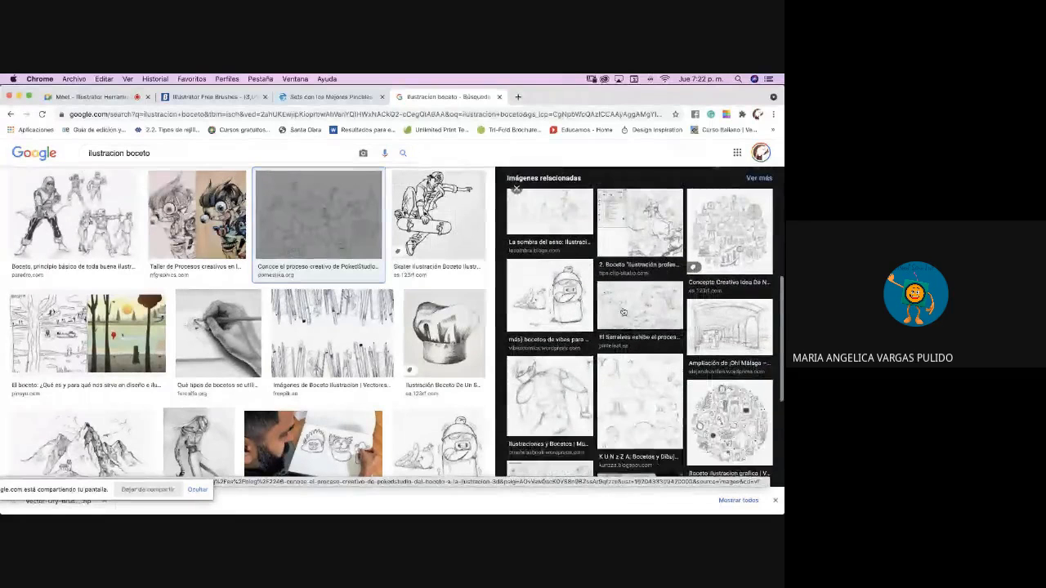
- Preview the related "Boceto ilustracion grafica" circular line drawing from Freepik and examine its details and related sketches
scroll(624, 311, "down", 1)
left_click(724, 337)
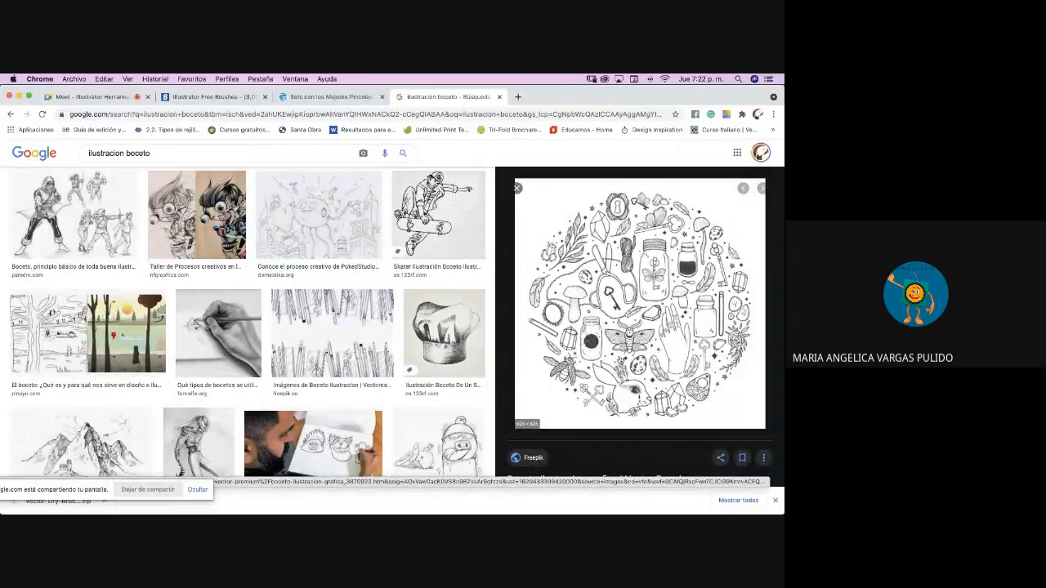
scroll(621, 360, "down", 1)
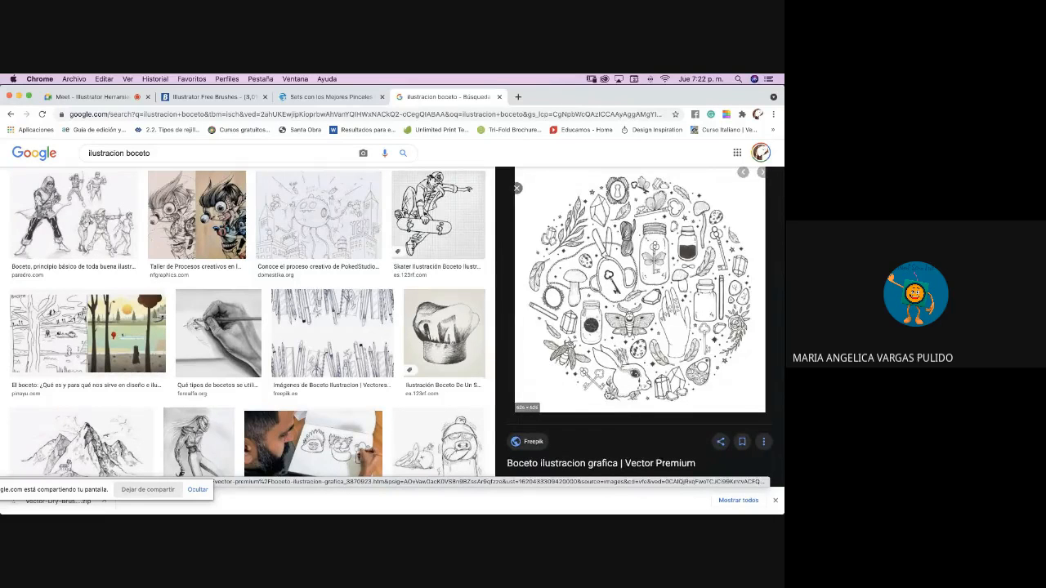
scroll(607, 395, "down", 5)
scroll(607, 395, "down", 8)
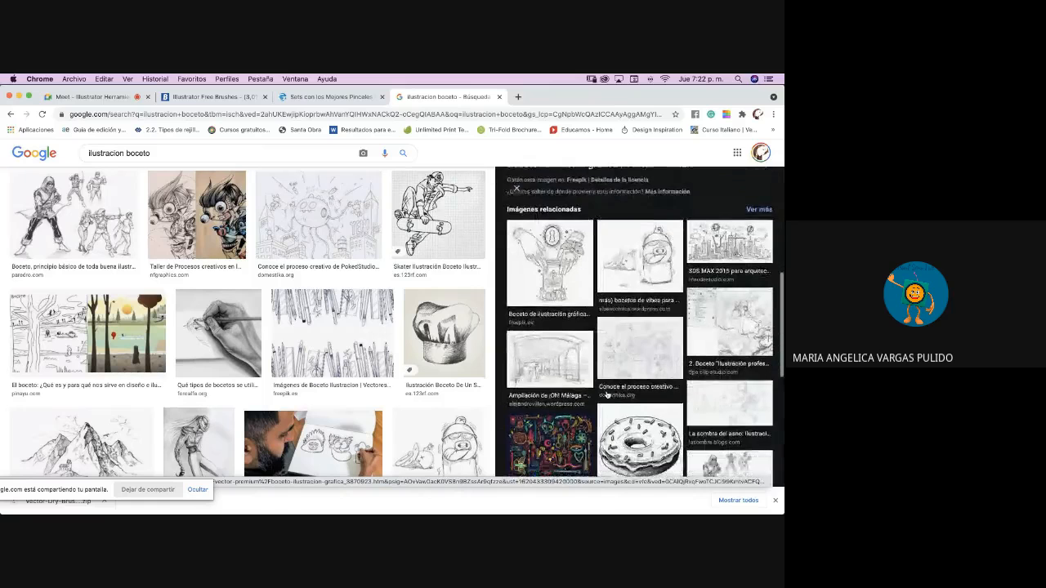
scroll(607, 396, "up", 8)
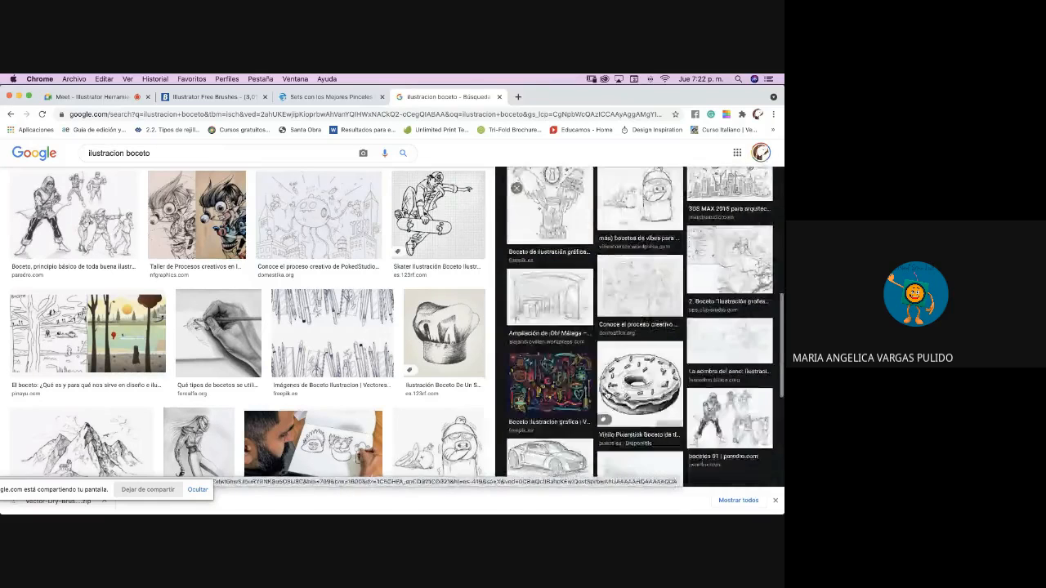
scroll(606, 395, "down", 3)
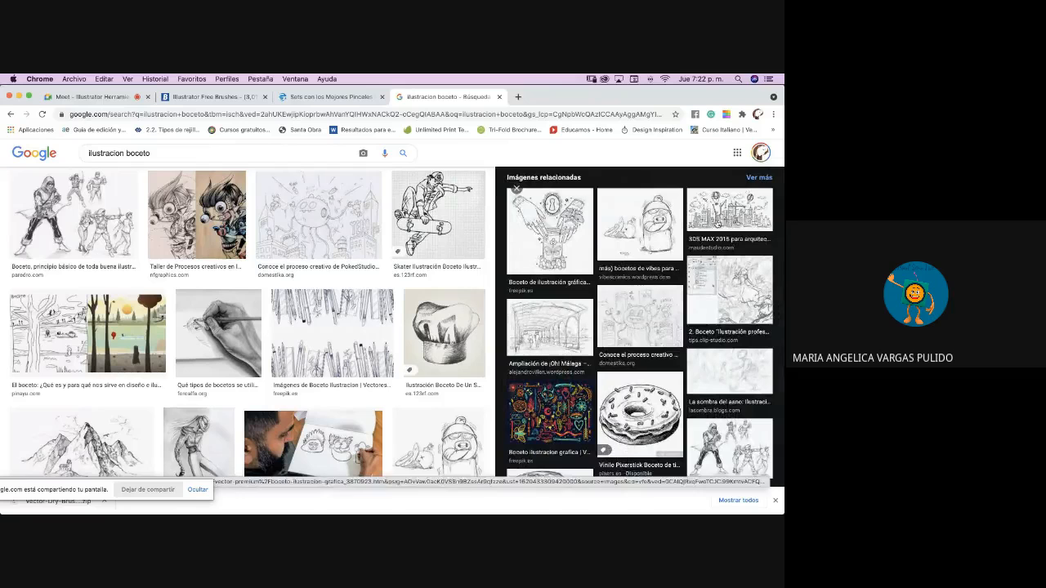
scroll(681, 277, "down", 1)
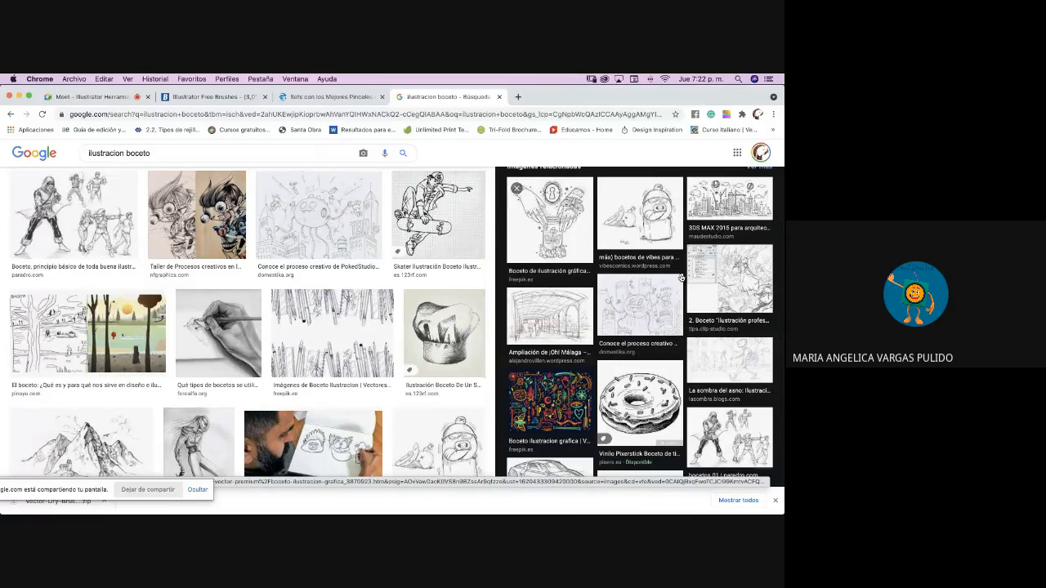
scroll(681, 278, "down", 5)
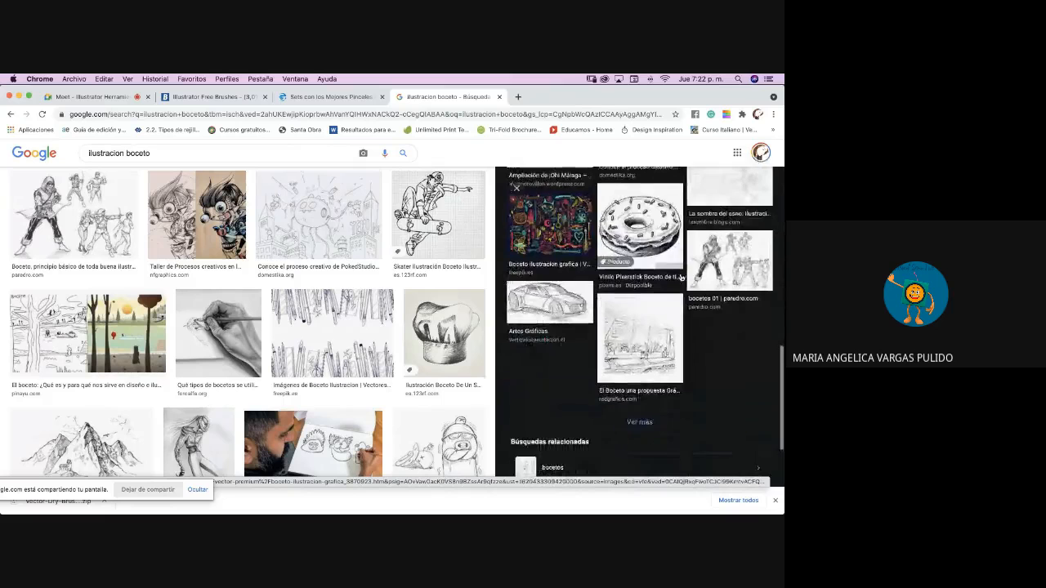
scroll(681, 278, "down", 3)
scroll(682, 278, "up", 3)
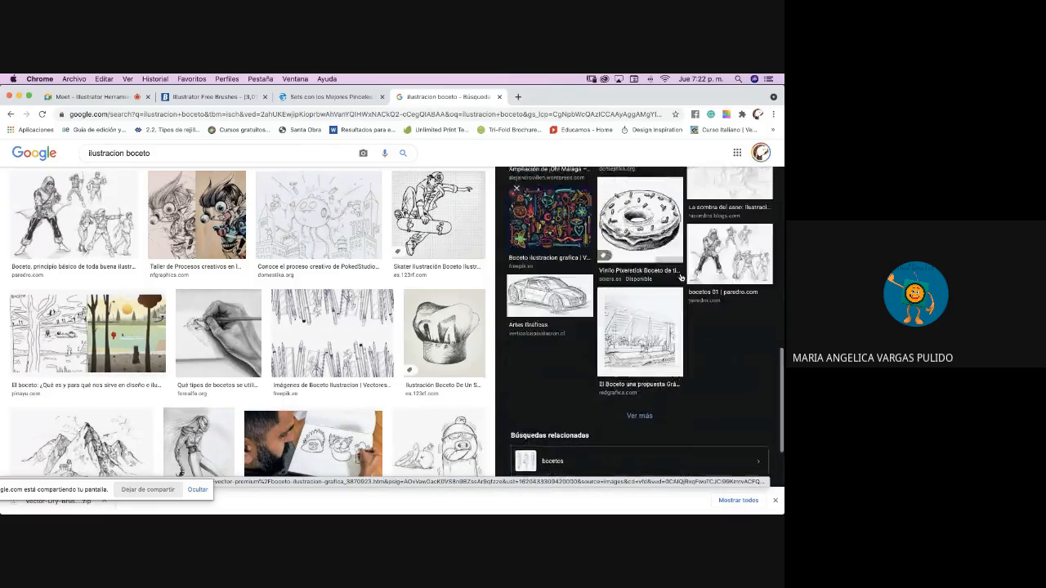
scroll(681, 278, "up", 6)
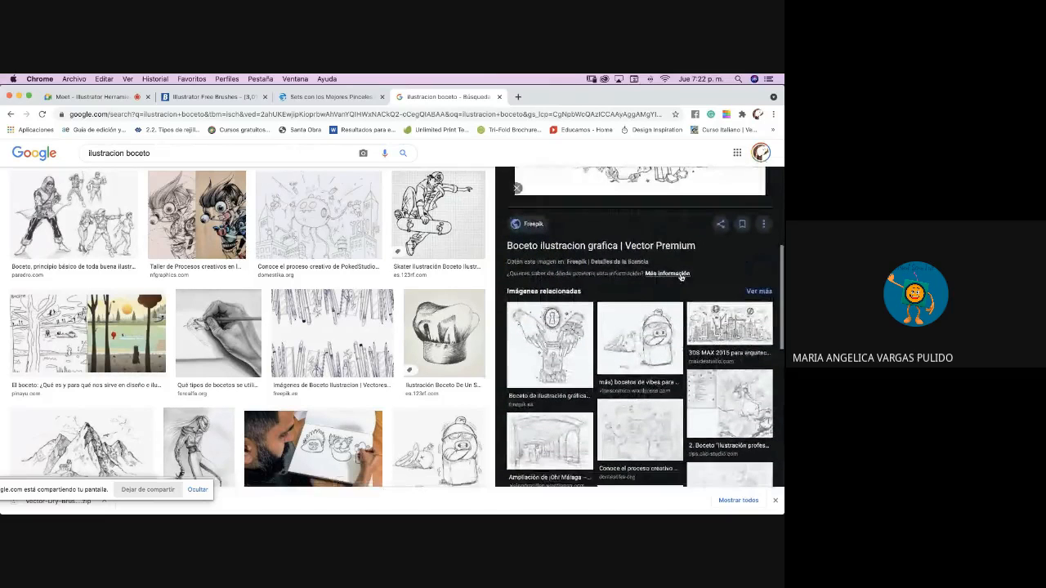
- Review the circular Freepik line drawing again and look further through the sketch results for character references
scroll(681, 278, "up", 5)
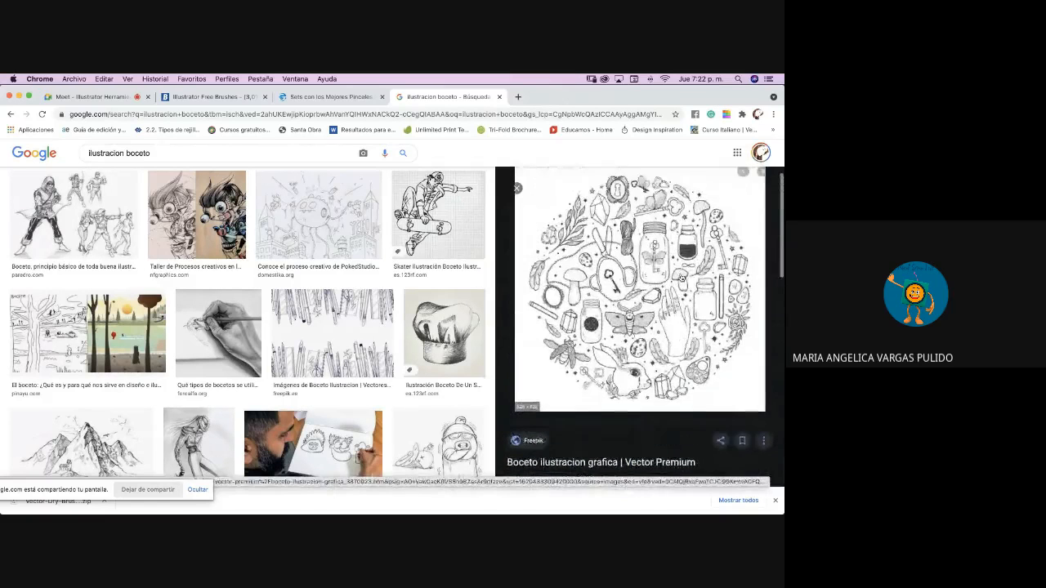
scroll(682, 277, "up", 1)
scroll(379, 272, "down", 2)
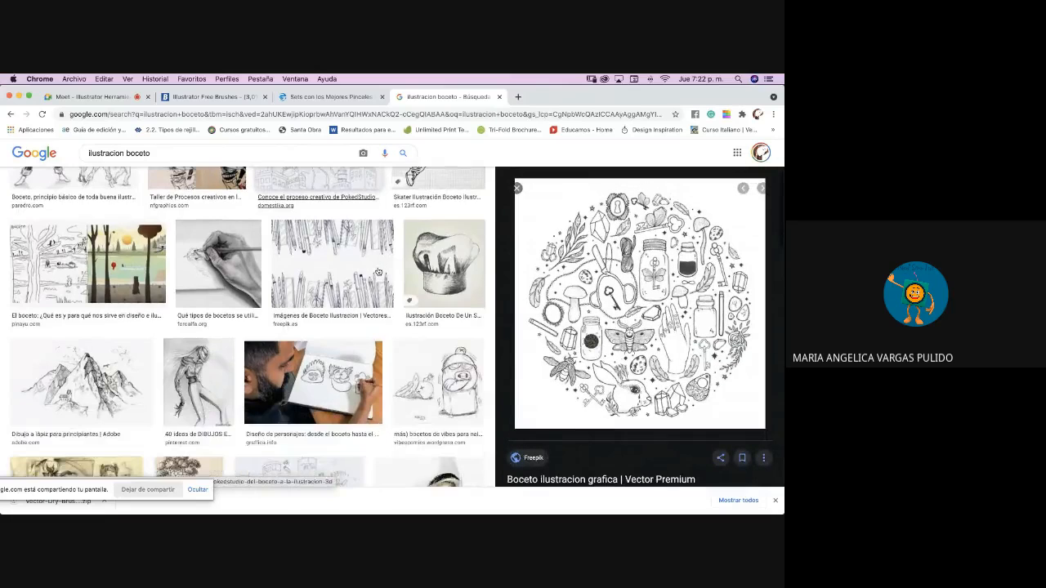
scroll(379, 272, "down", 6)
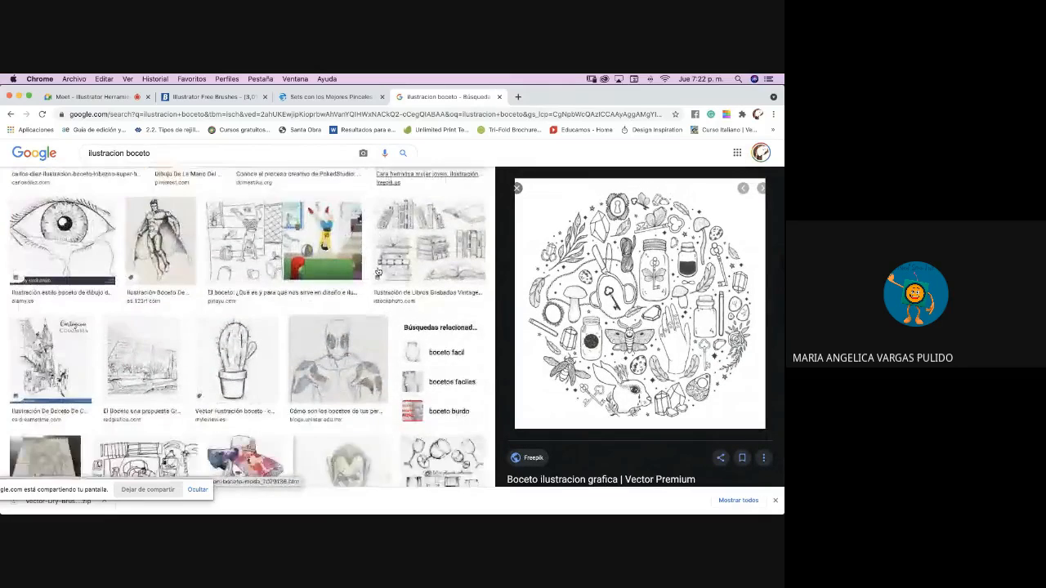
scroll(378, 272, "down", 1)
scroll(379, 272, "down", 3)
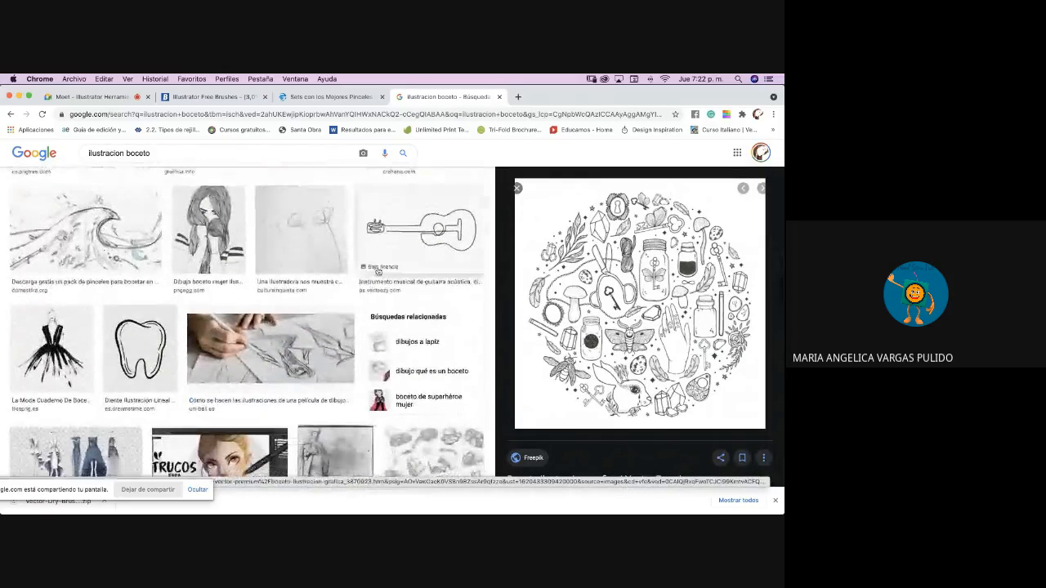
scroll(378, 272, "down", 1)
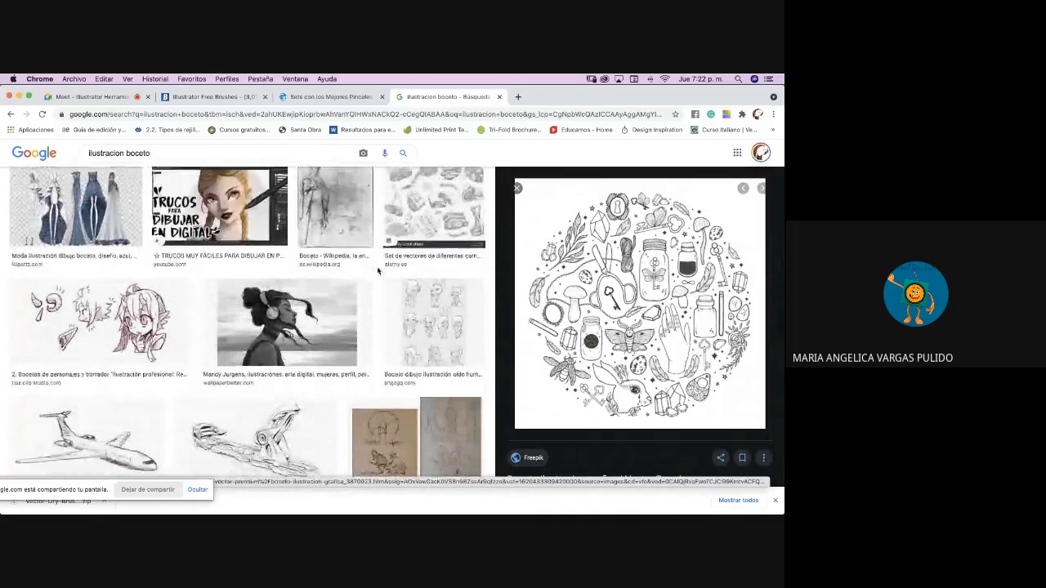
- Preview the PNGEgg "Boceto dibujo ilustración oído humano" anime character sketch, and look through more results and its related images
left_click(414, 286)
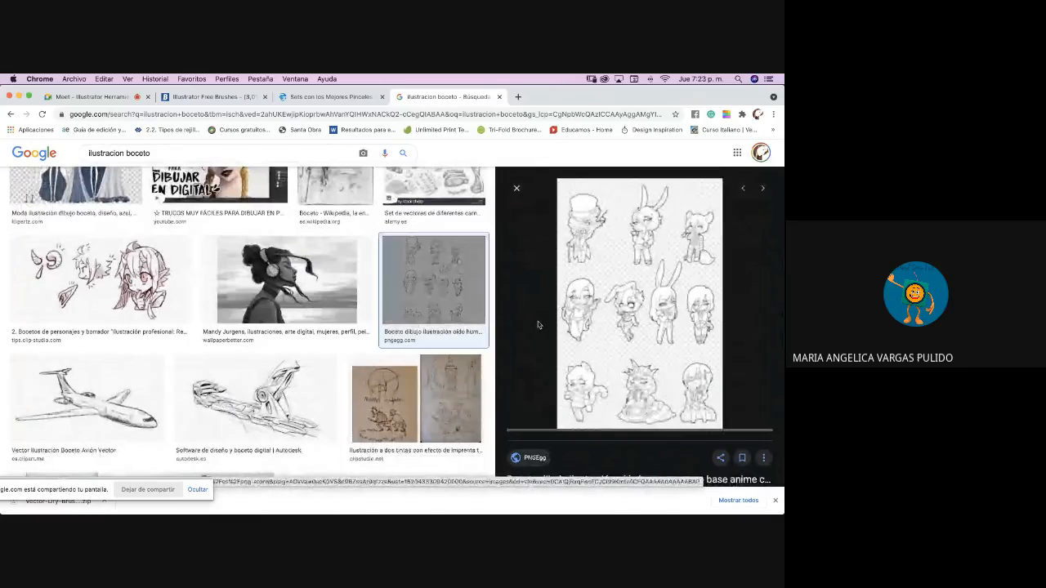
scroll(537, 324, "down", 1)
scroll(537, 324, "down", 1)
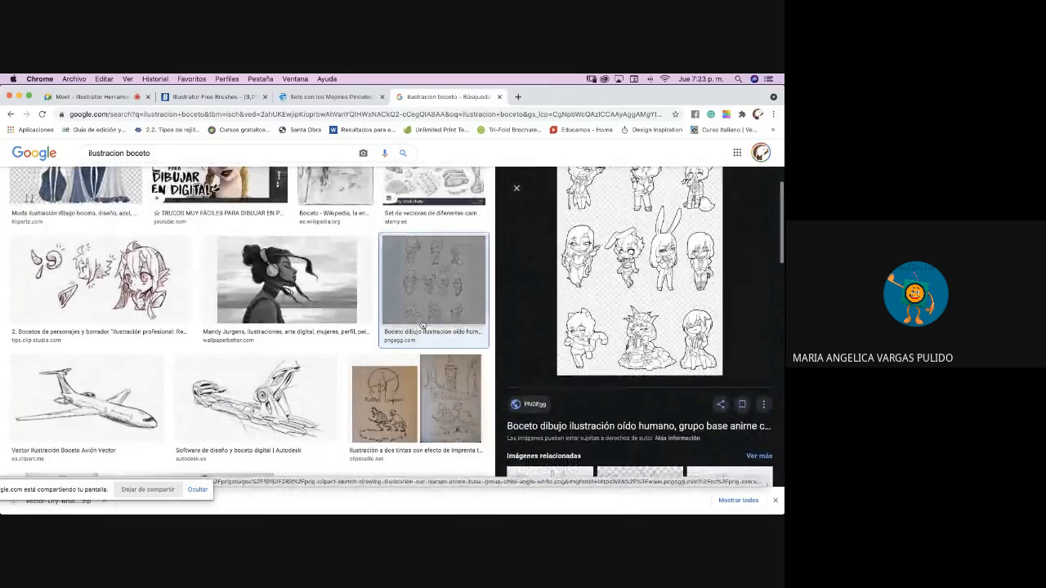
scroll(423, 326, "down", 5)
scroll(423, 325, "down", 2)
scroll(422, 325, "down", 9)
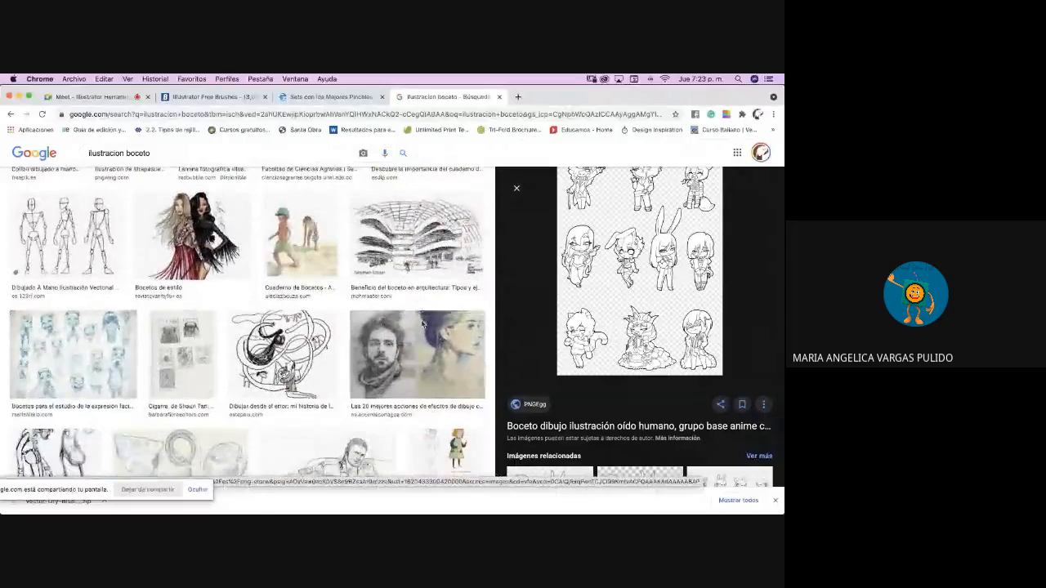
scroll(422, 325, "down", 1)
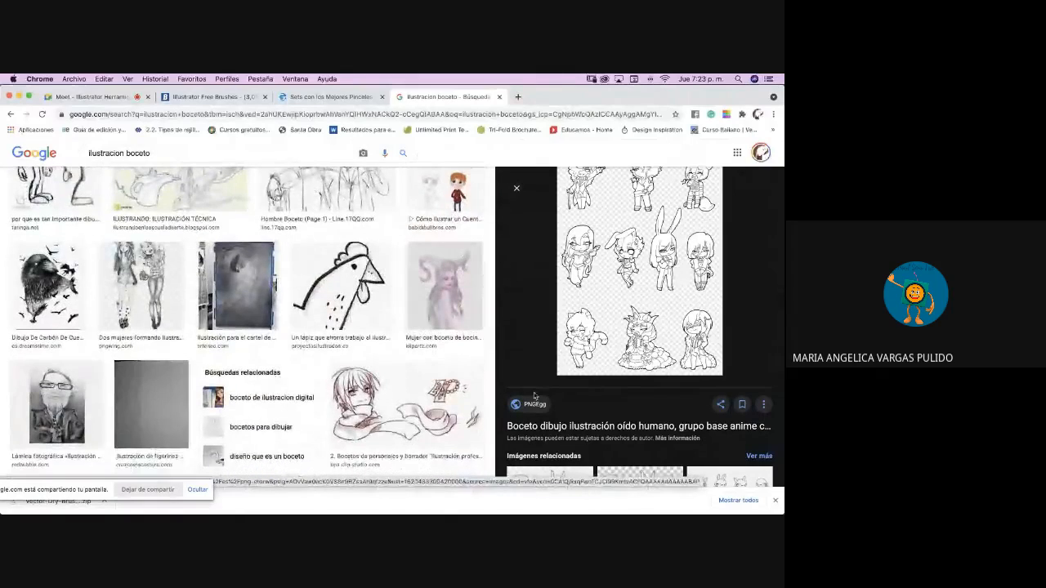
scroll(542, 398, "down", 4)
scroll(542, 398, "down", 5)
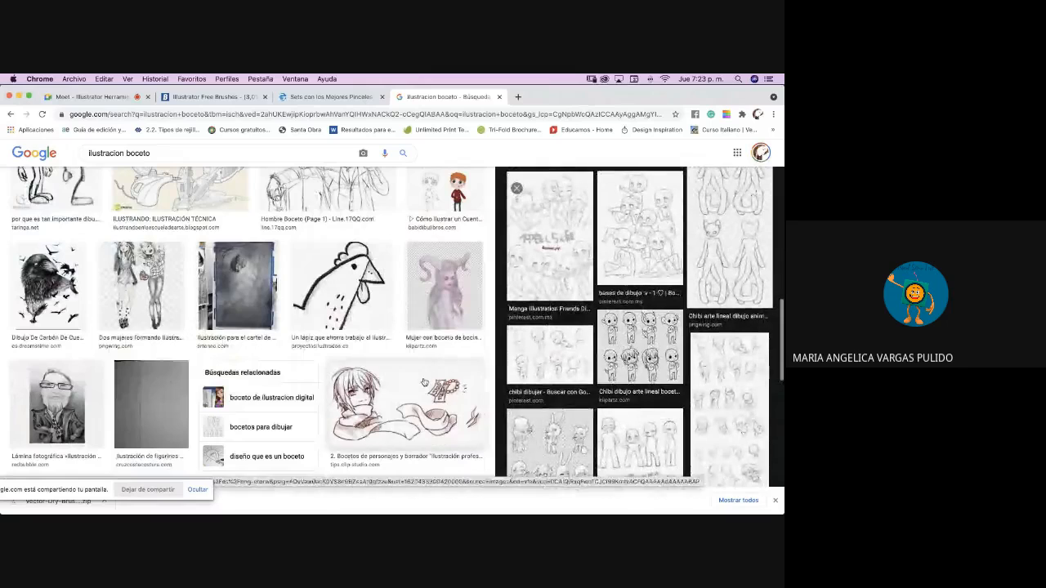
- Browse deeper through the "ilustracion boceto" image results for other drawing styles and subjects
scroll(424, 382, "down", 5)
scroll(424, 382, "down", 5)
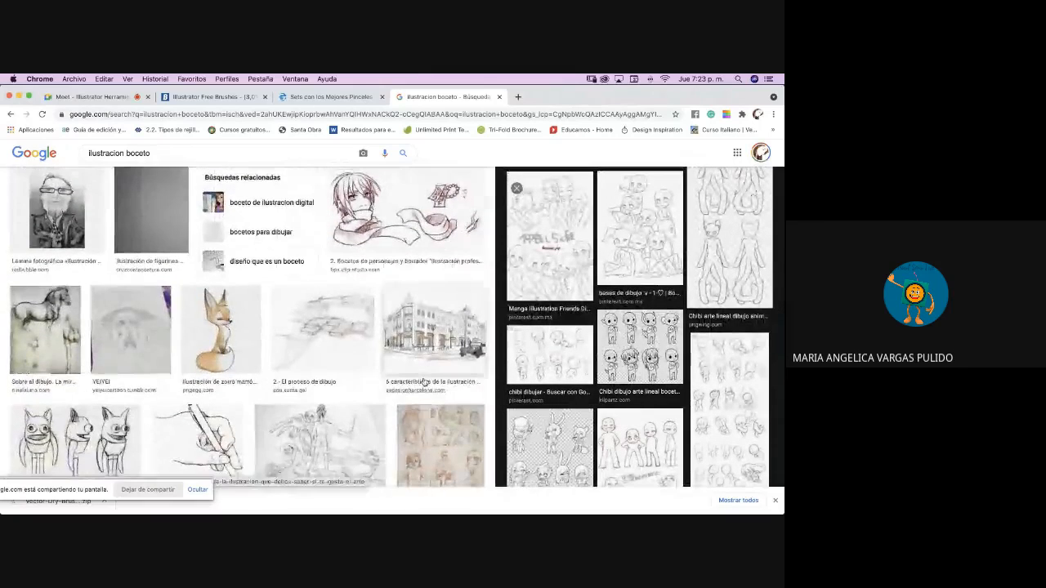
scroll(424, 382, "down", 5)
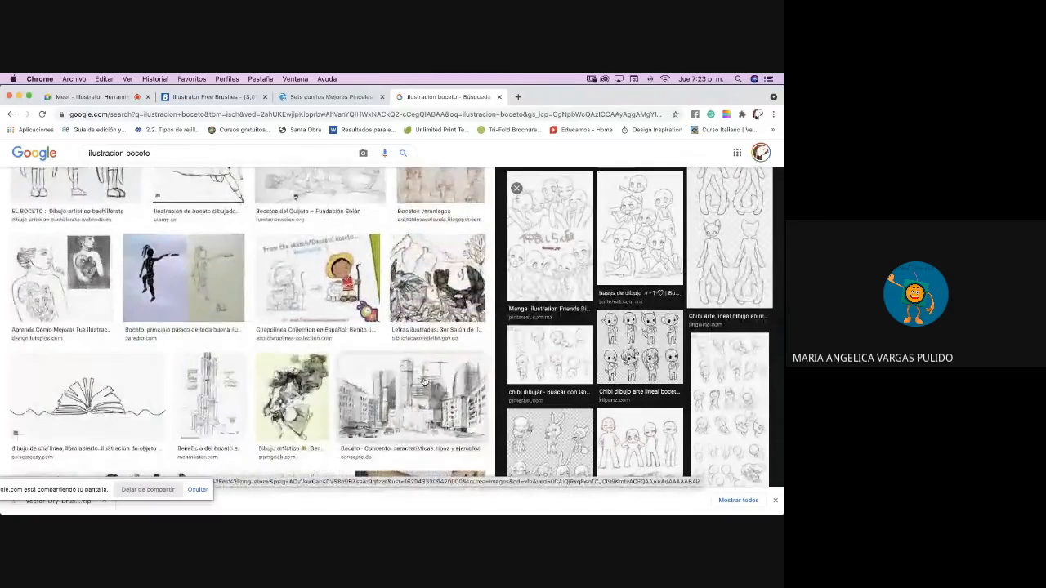
scroll(424, 382, "down", 7)
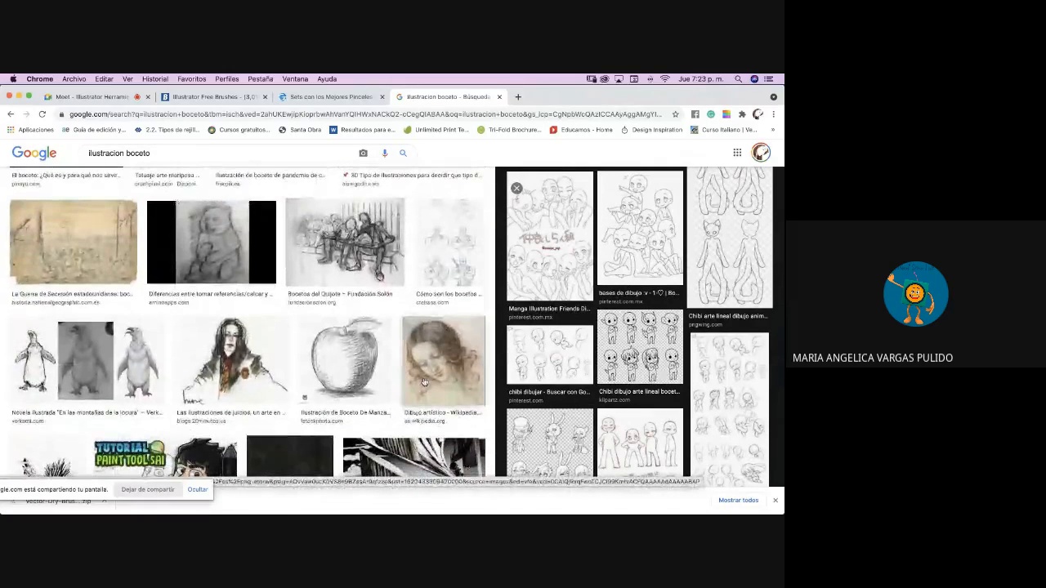
scroll(424, 382, "down", 1)
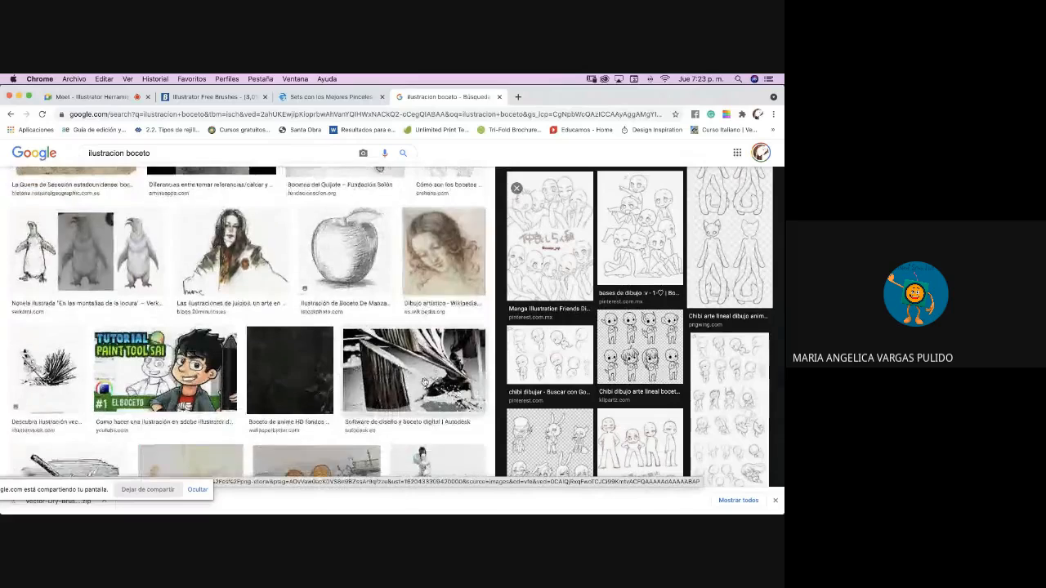
scroll(424, 382, "down", 1)
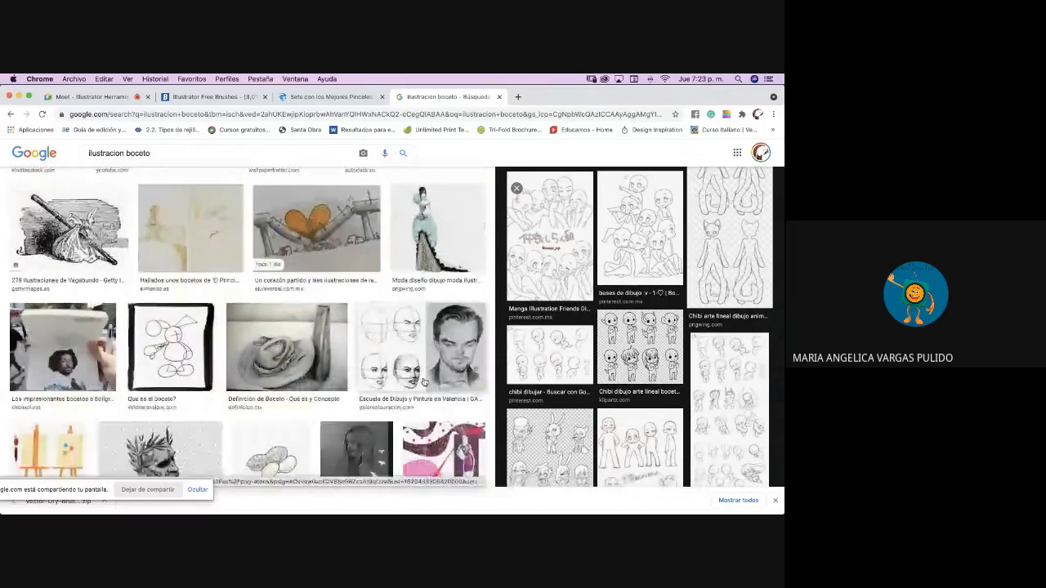
scroll(424, 382, "down", 3)
scroll(424, 382, "down", 4)
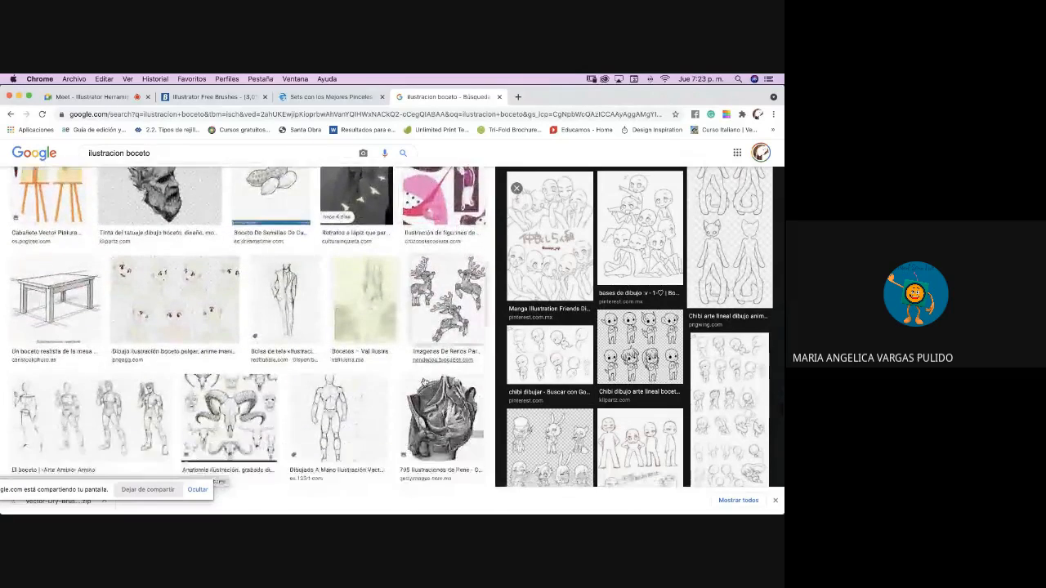
scroll(424, 381, "down", 8)
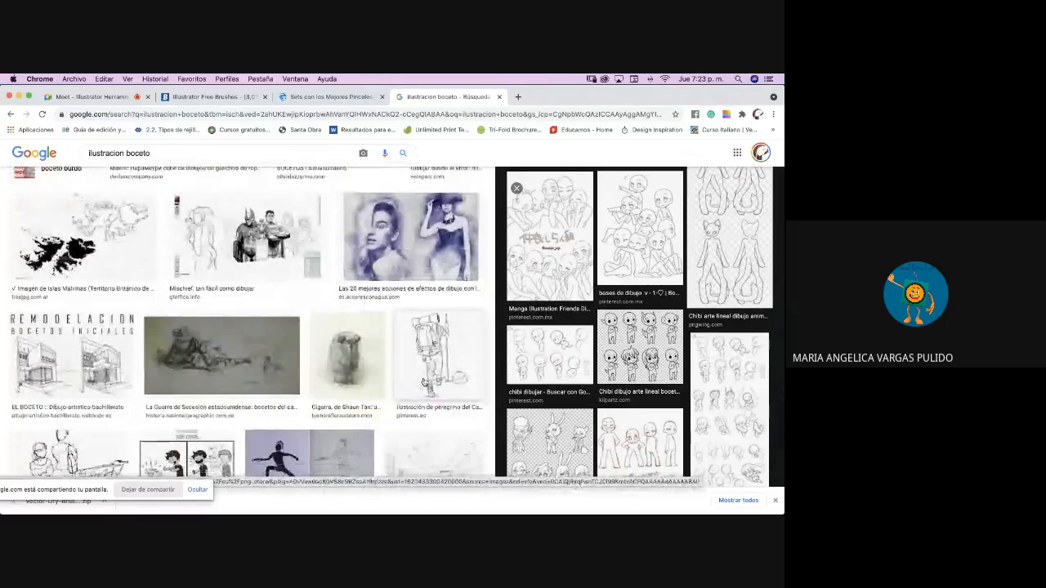
scroll(424, 382, "down", 6)
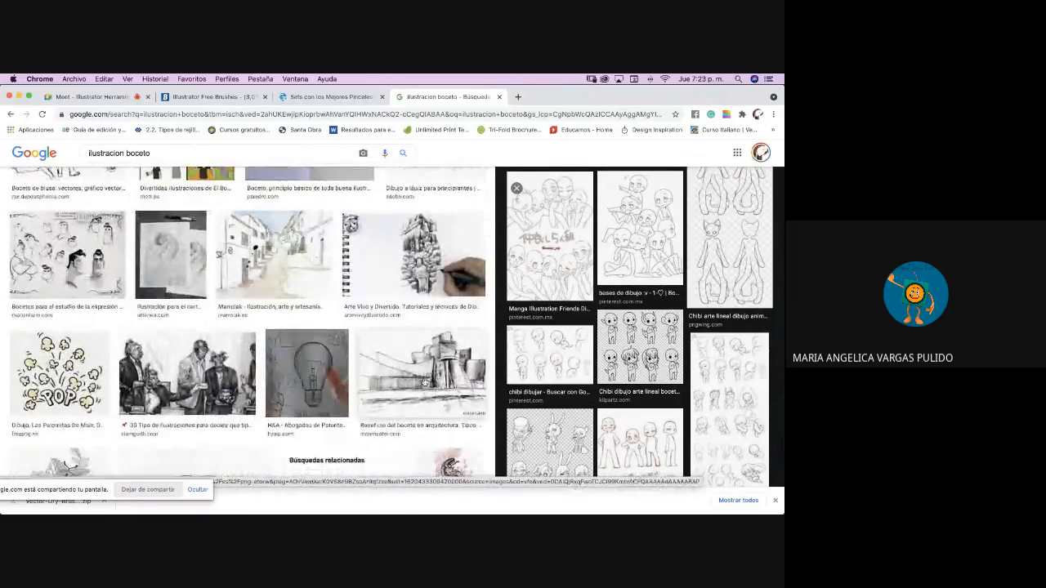
scroll(424, 382, "down", 5)
scroll(424, 381, "down", 10)
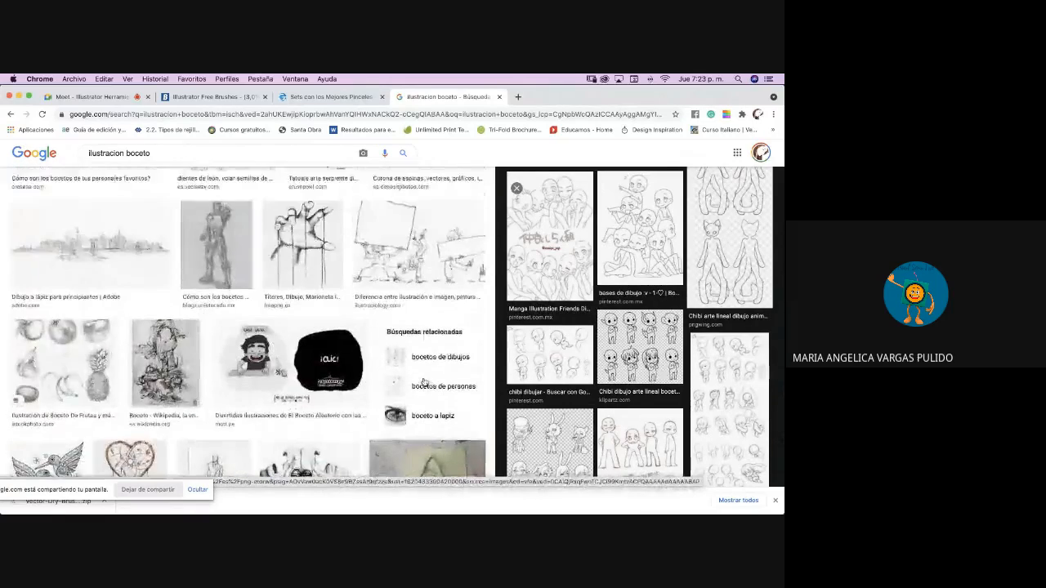
- Preview the octopus sketch "E3Design – Ilustración" and examine its face, tentacles and shading
scroll(425, 381, "up", 3)
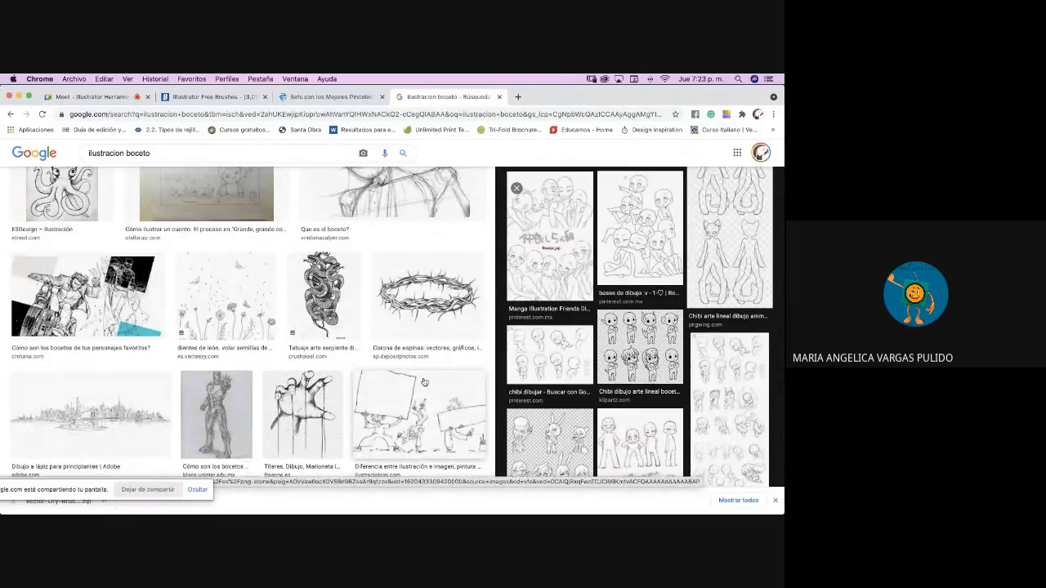
scroll(424, 382, "up", 1)
left_click(64, 250)
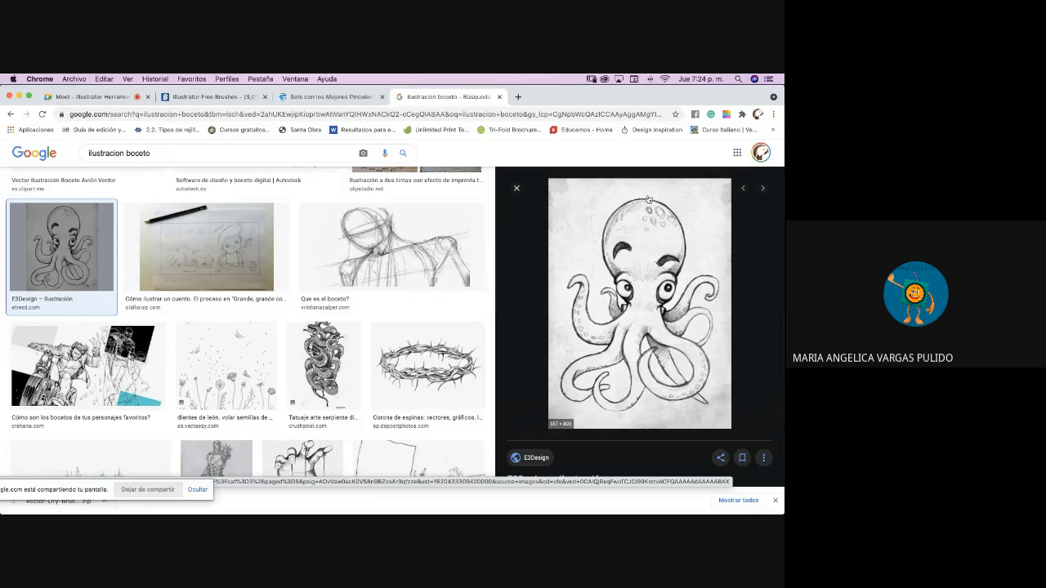
scroll(652, 374, "down", 1)
scroll(652, 374, "up", 1)
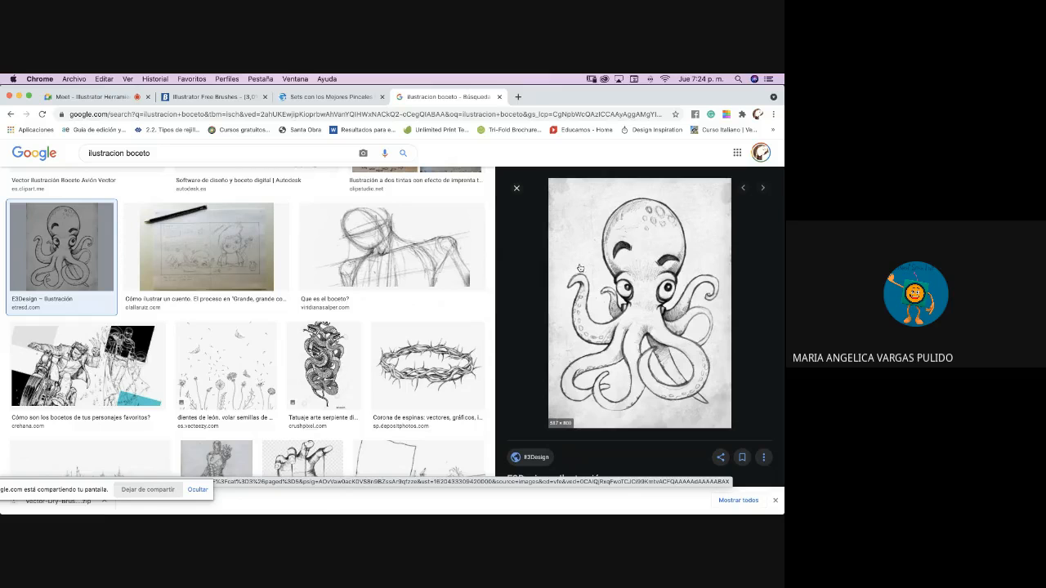
scroll(613, 260, "down", 3)
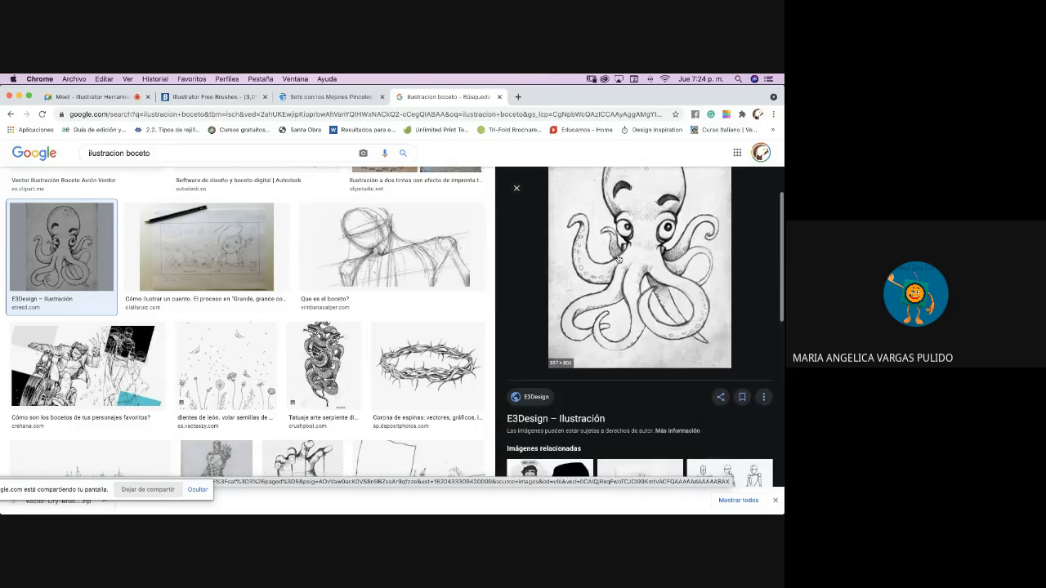
scroll(619, 260, "up", 2)
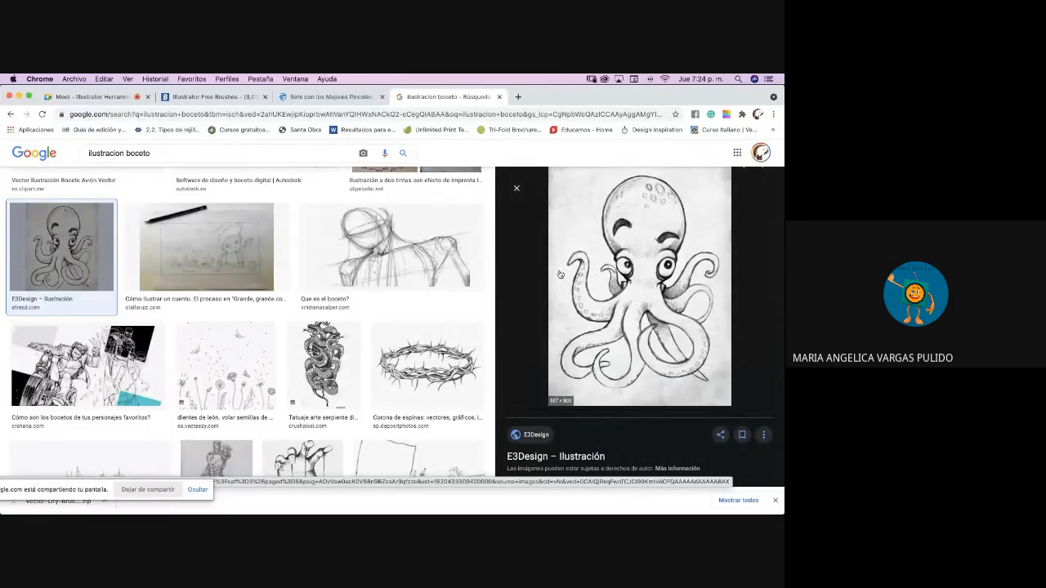
scroll(477, 261, "down", 1)
- Look through further sketch results and preview the hen drawing "Un lápiz que ahorra trabajo al ilustrador" with its related images
scroll(478, 262, "down", 10)
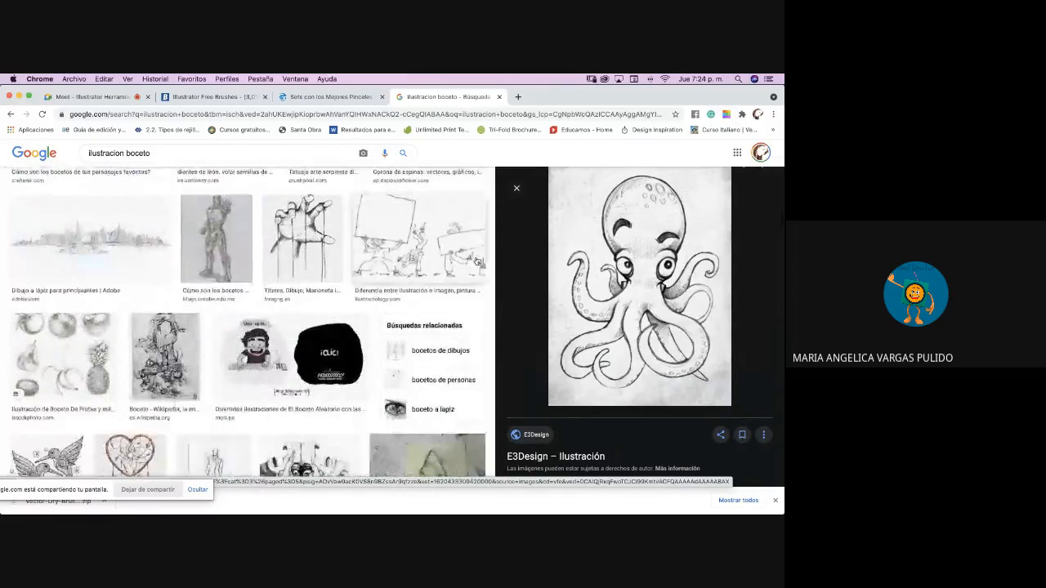
scroll(477, 261, "down", 4)
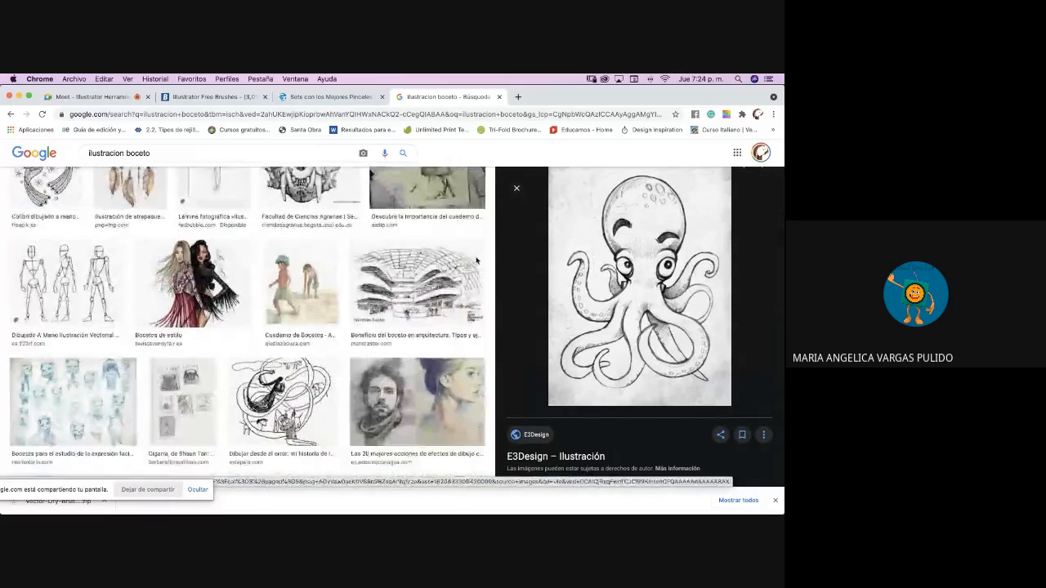
scroll(475, 263, "down", 1)
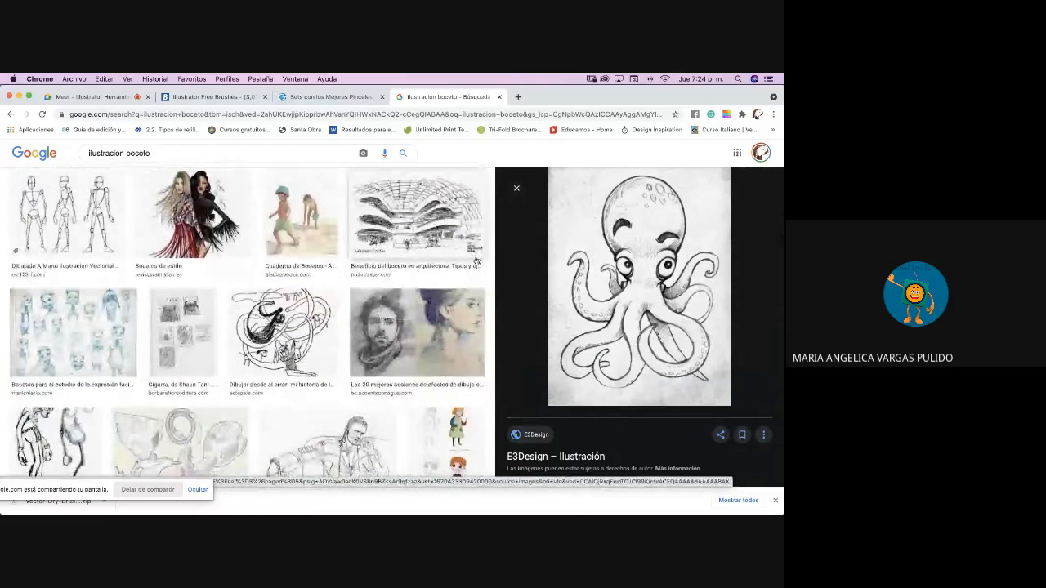
scroll(477, 261, "down", 5)
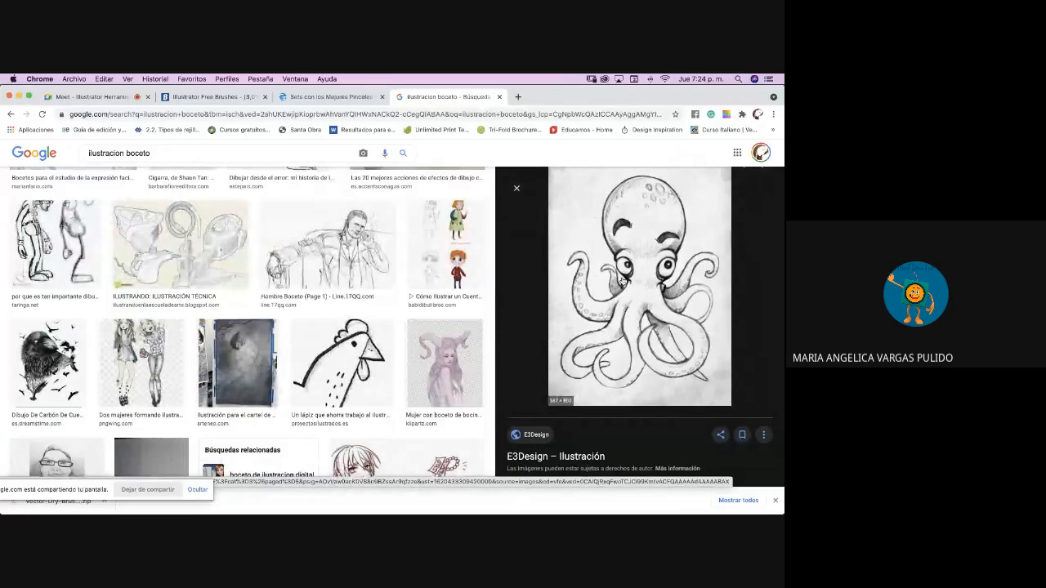
scroll(349, 277, "up", 1)
scroll(350, 277, "down", 2)
left_click(359, 294)
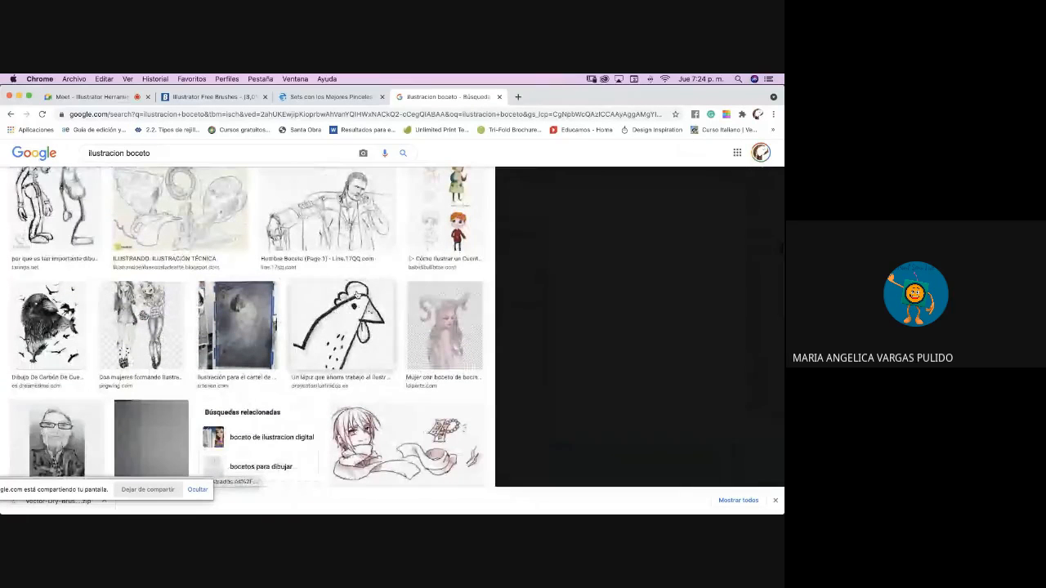
scroll(641, 294, "down", 5)
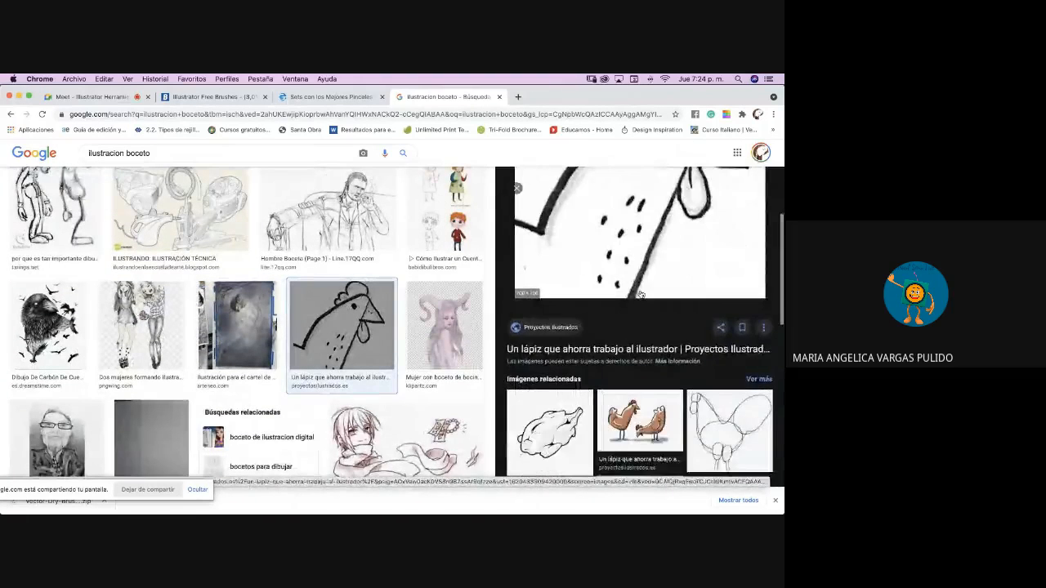
- Switch to the Google Meet call and stop presenting the screen
left_click(113, 98)
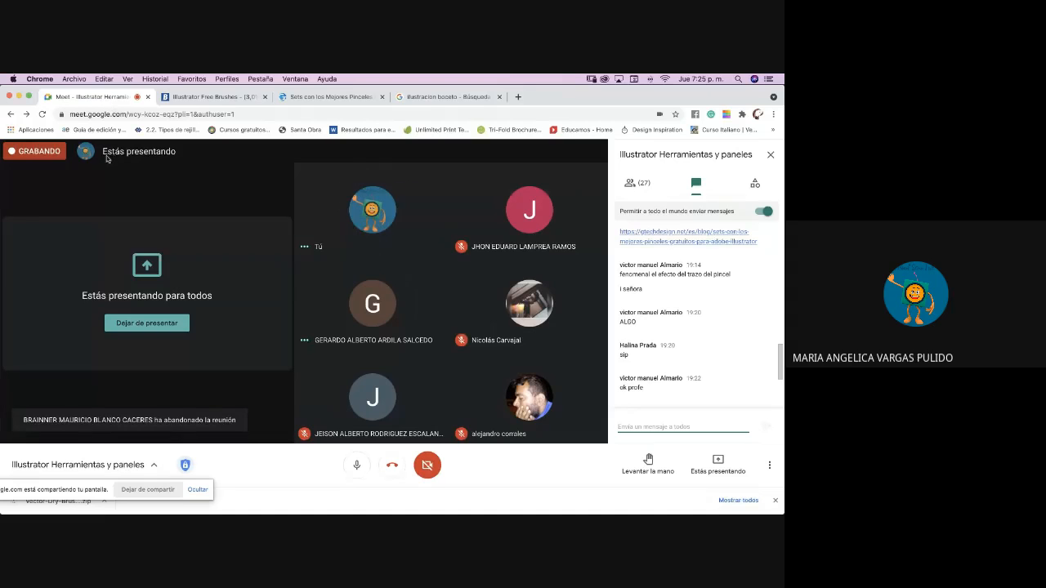
left_click(718, 474)
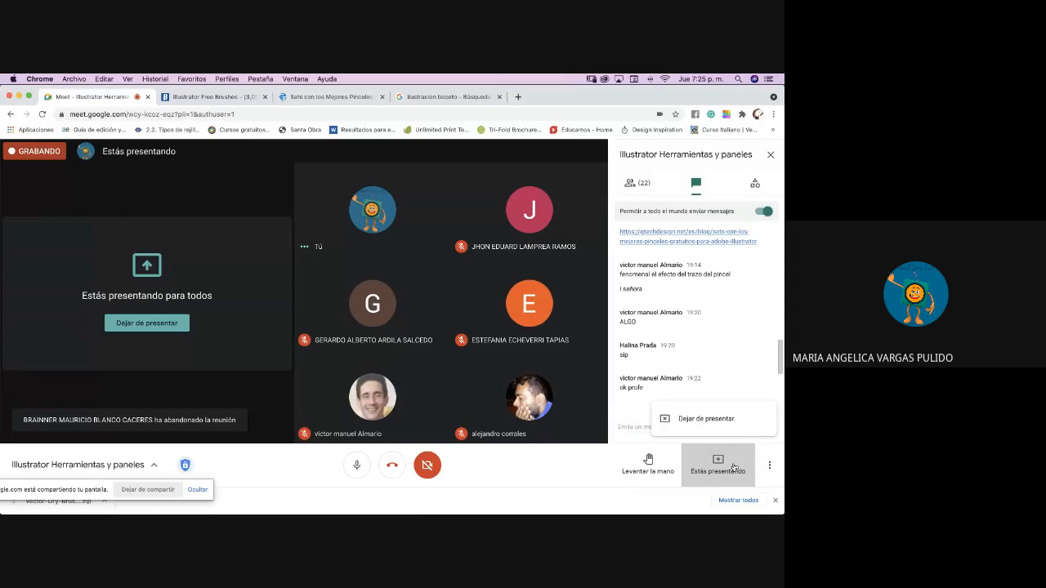
left_click(695, 419)
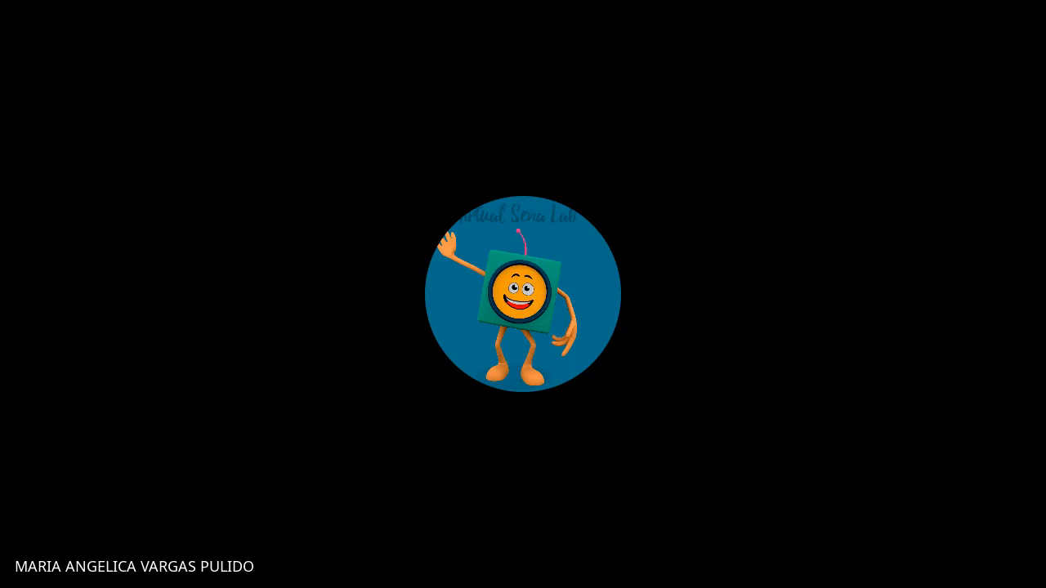